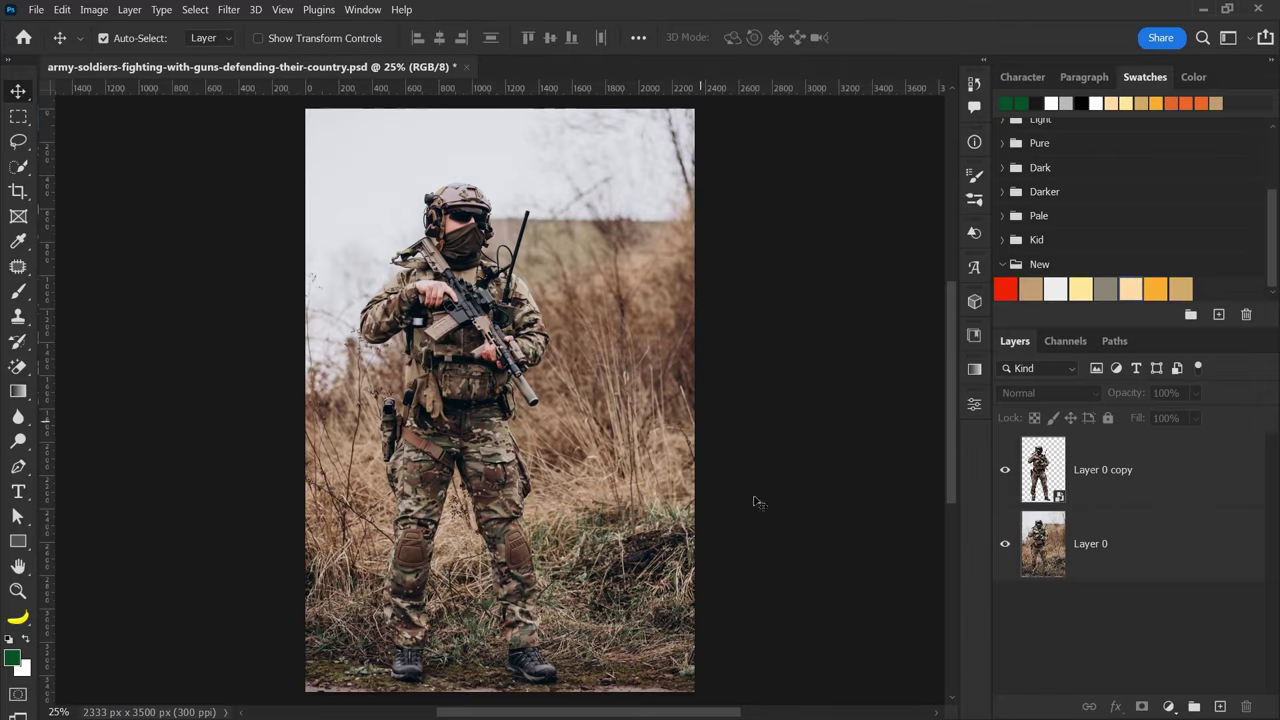
- Hide Layer 0 to preview the soldier cut-out, then start a new document with Ctrl+N
click(1005, 543)
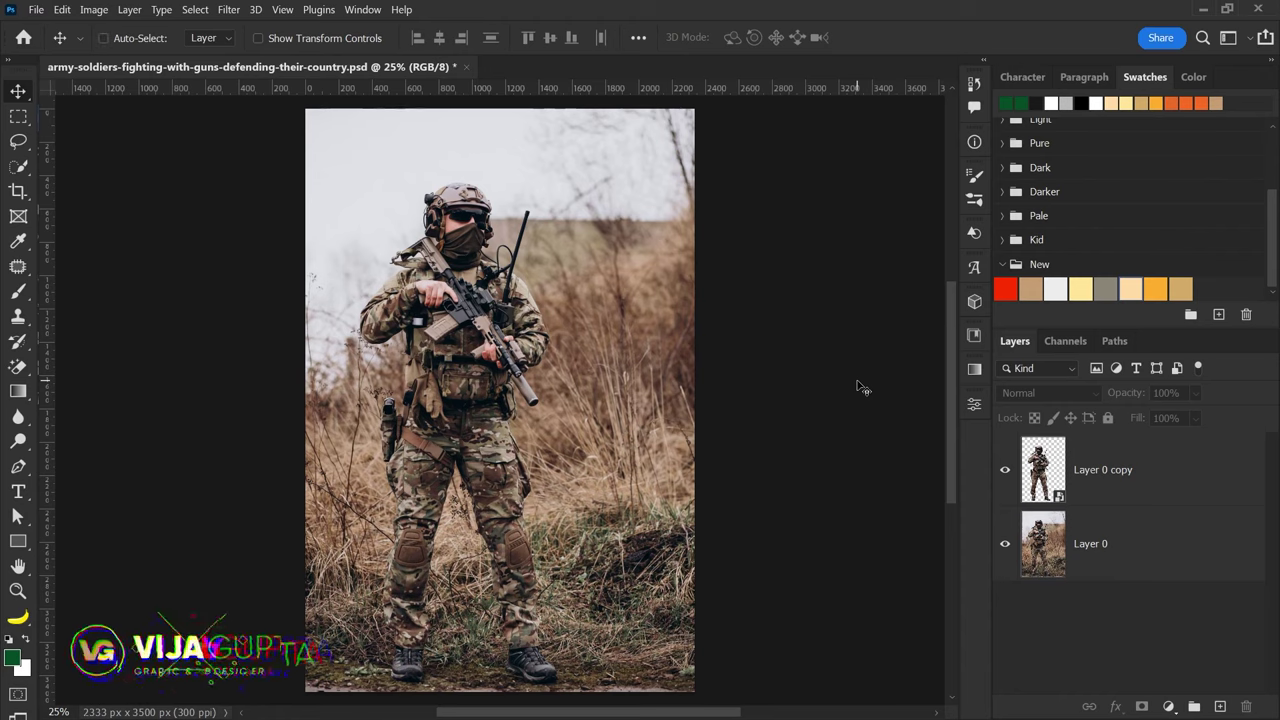
key(ctrl+n)
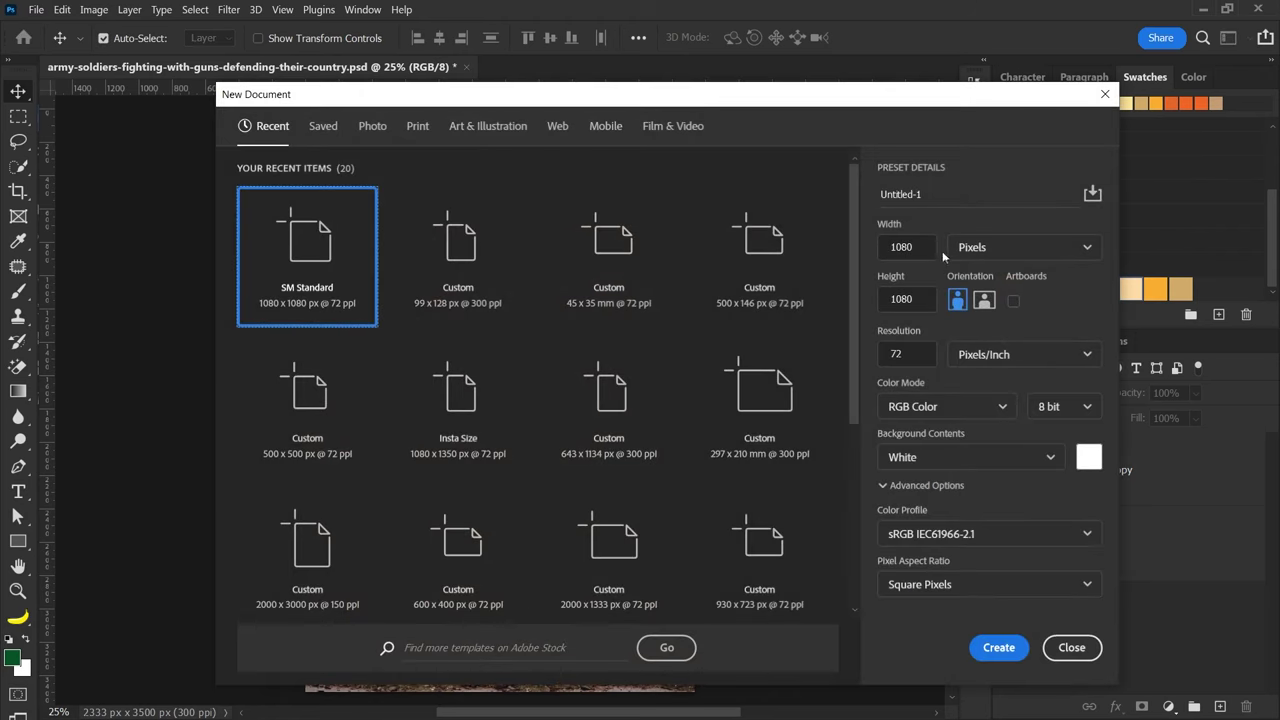
- Create a blank 2000 × 3000 px document at 150 ppi and fit it to the window
click(922, 247)
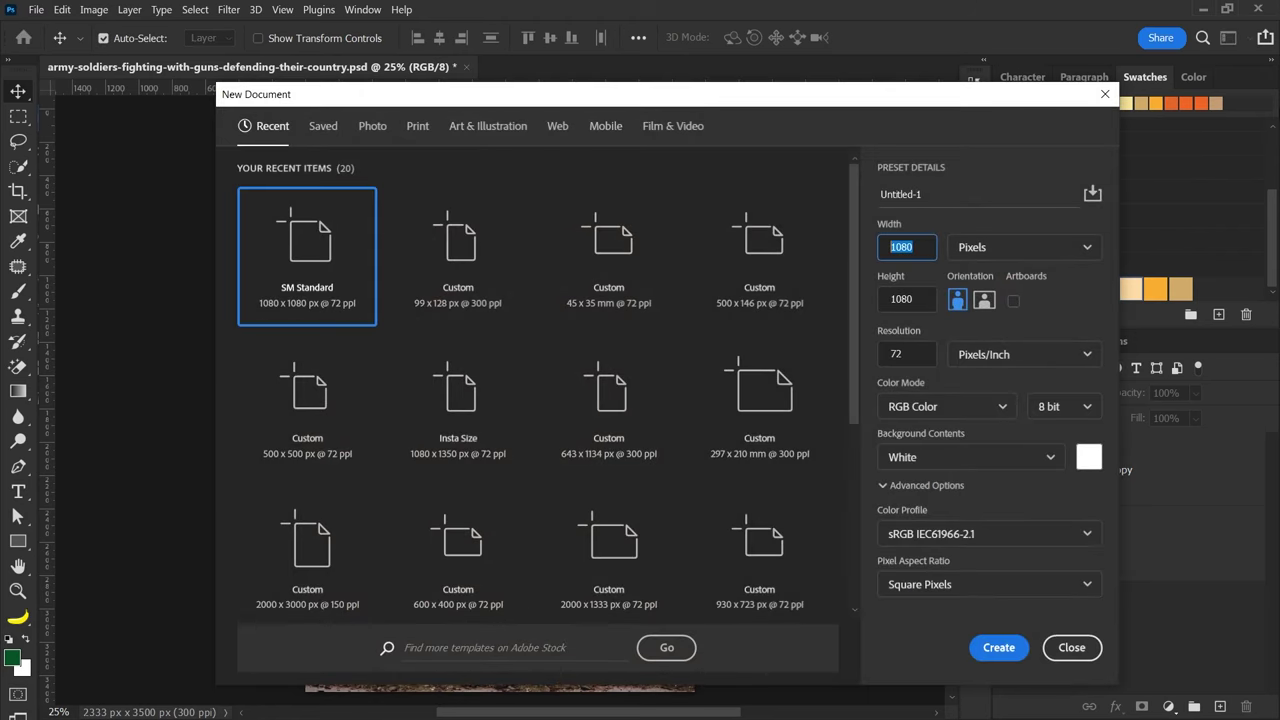
key(Tab)
key(Tab)
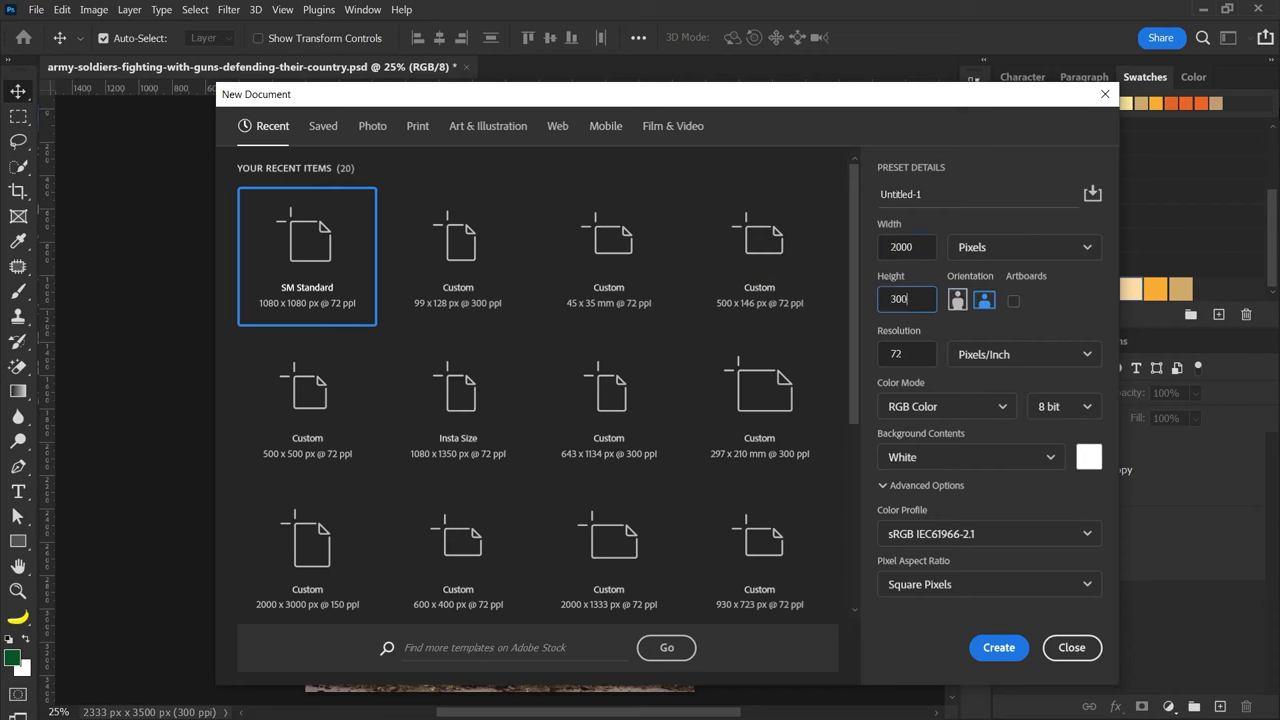
key(Tab)
key(Tab)
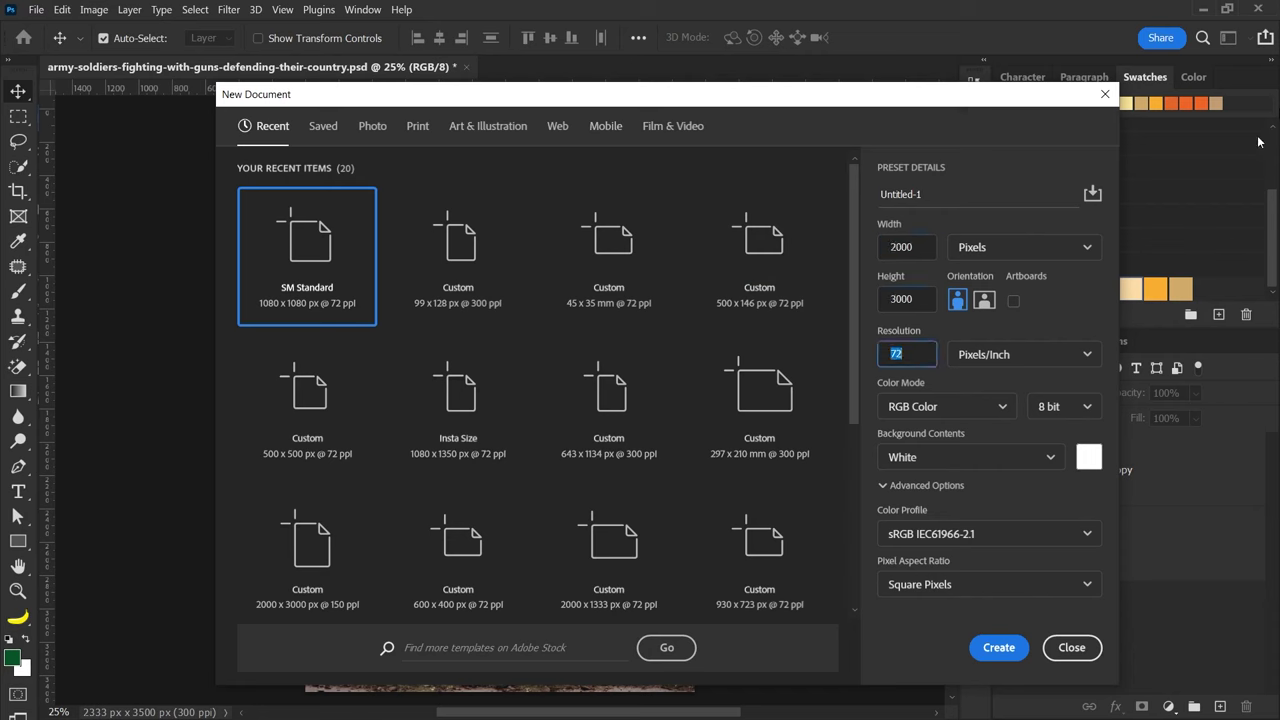
key(Return)
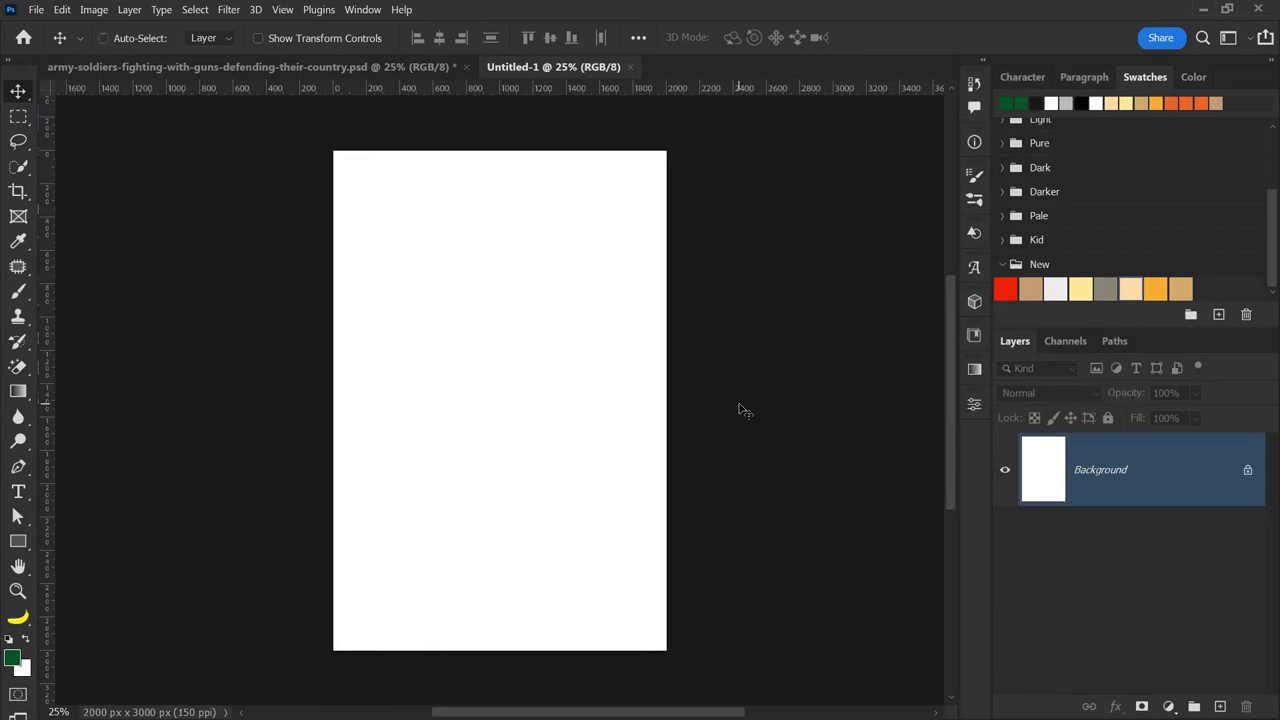
key(ctrl+0)
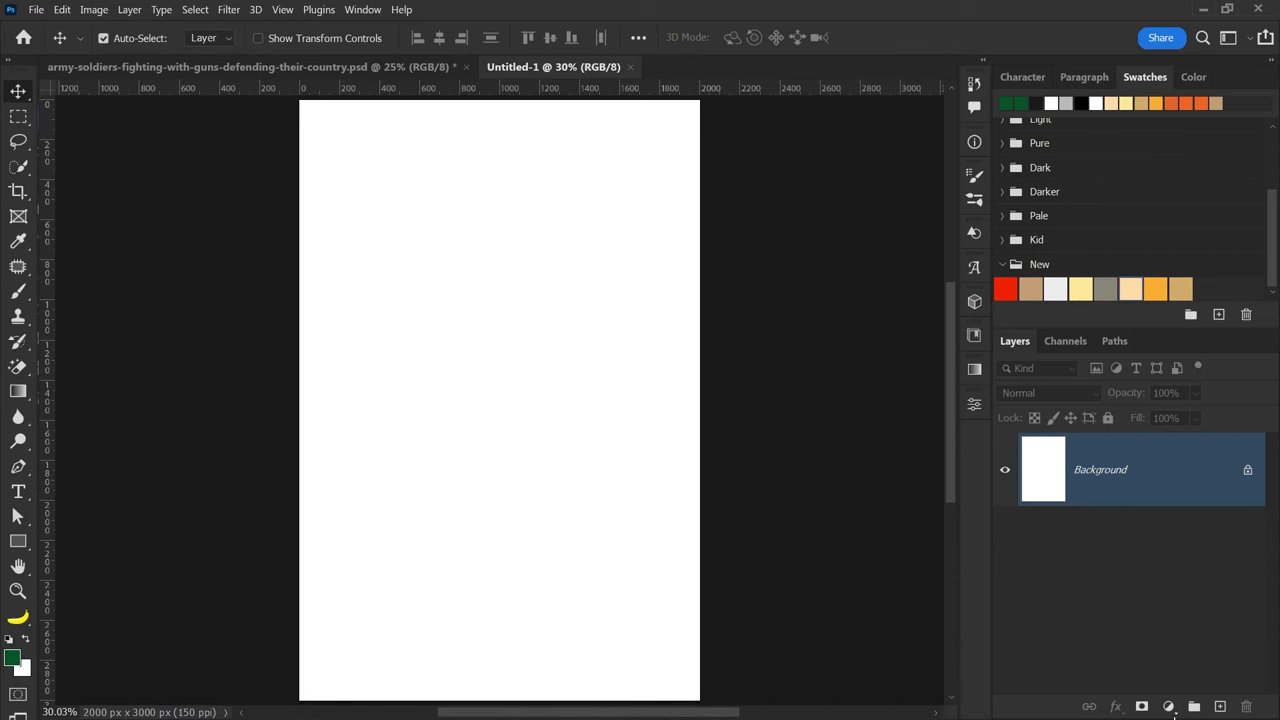
- Add a Solid Color fill layer in greyish-tan #8c8678 to the new canvas
click(1170, 707)
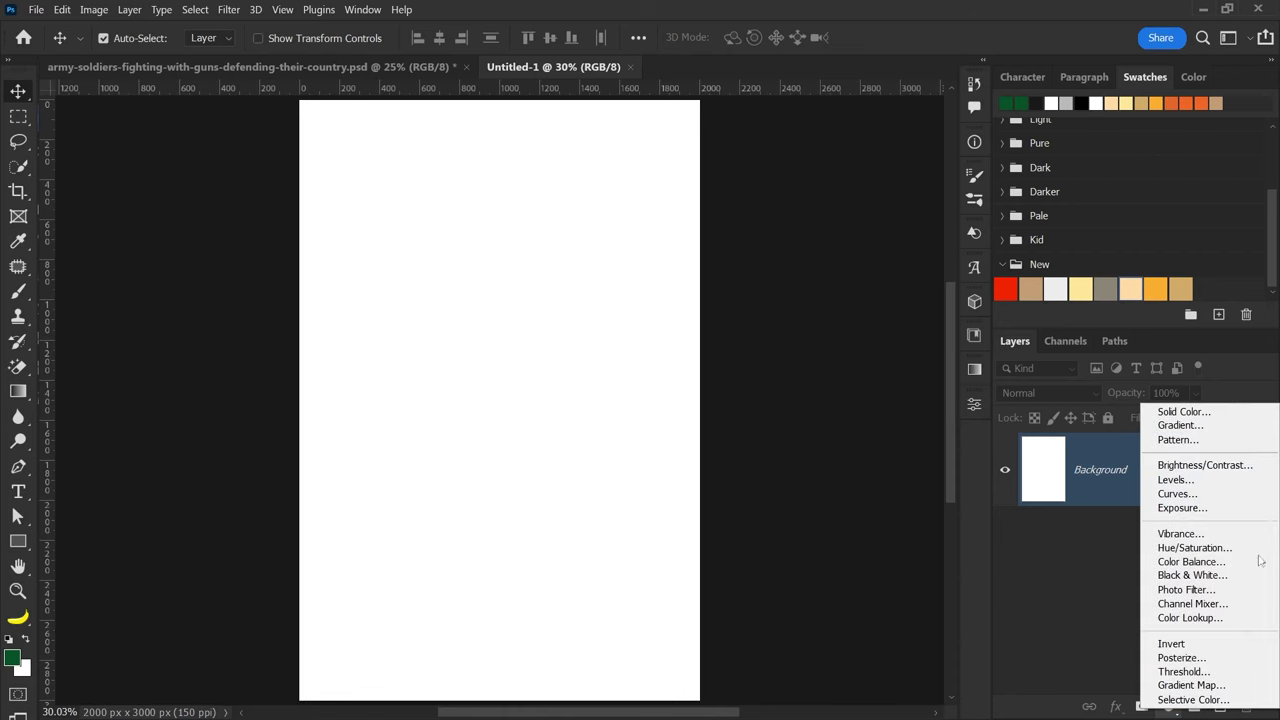
click(1180, 410)
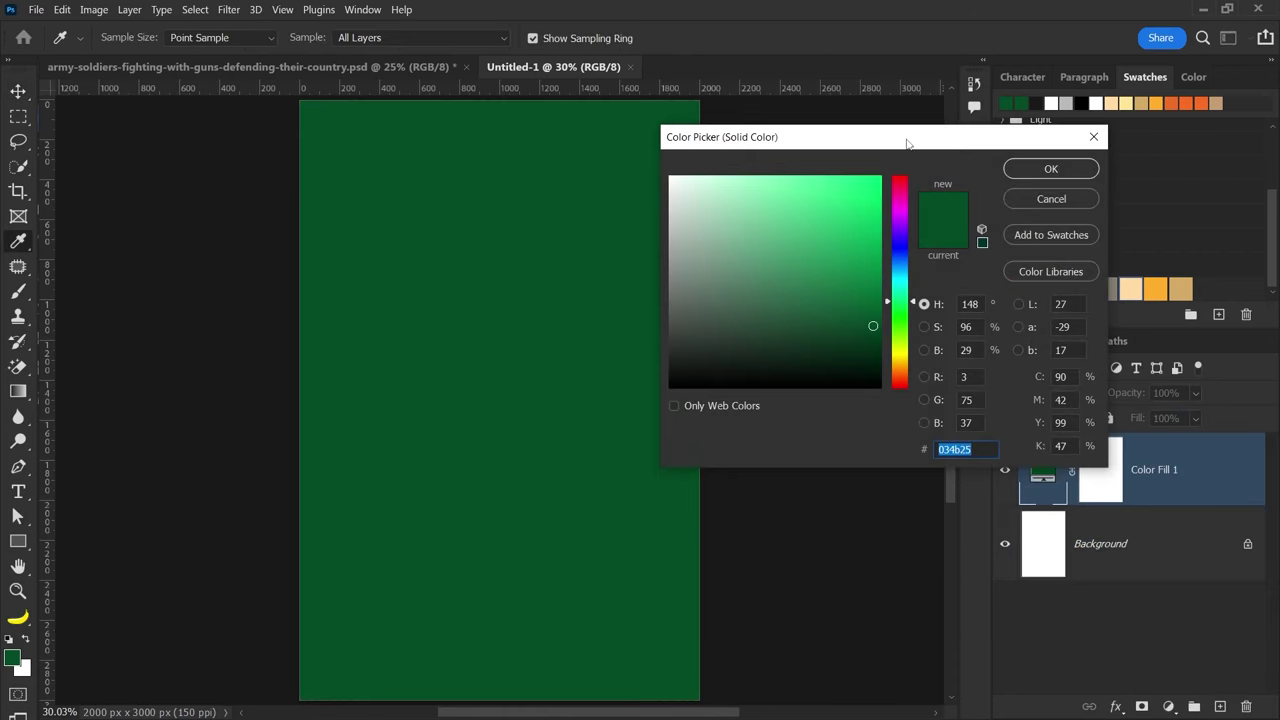
drag(907, 143, 661, 134)
click(1104, 289)
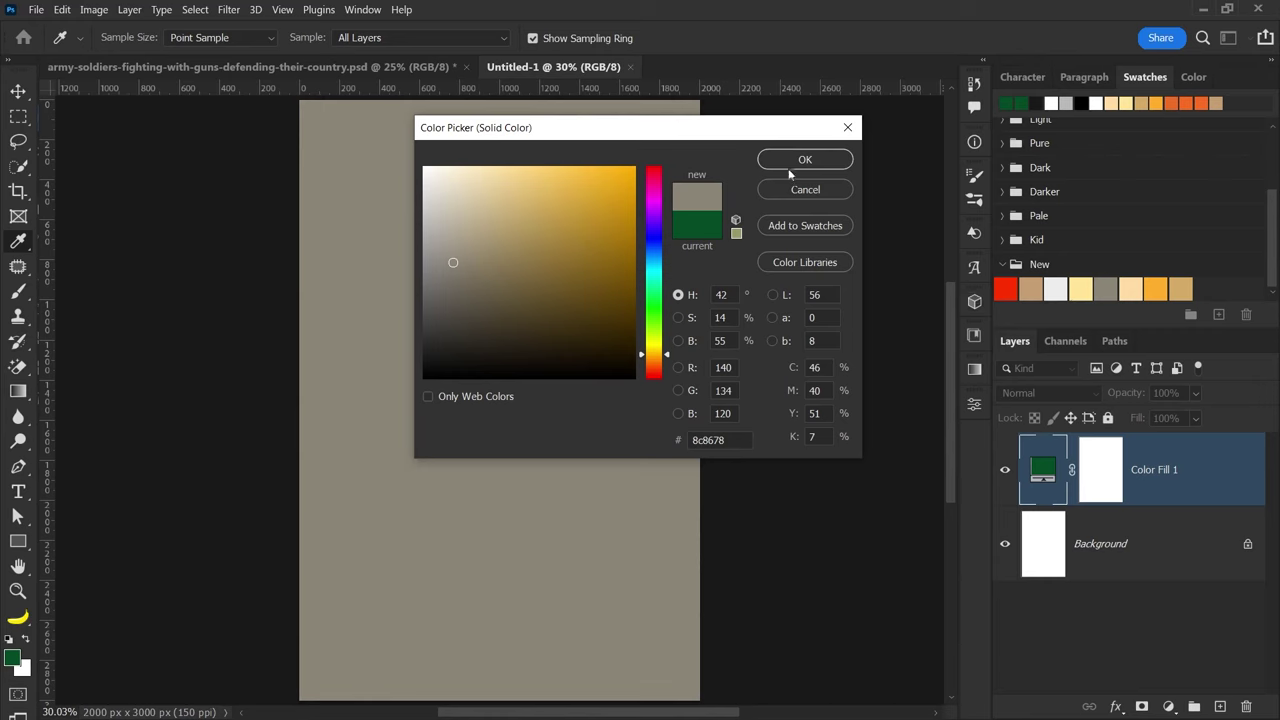
click(792, 162)
click(752, 280)
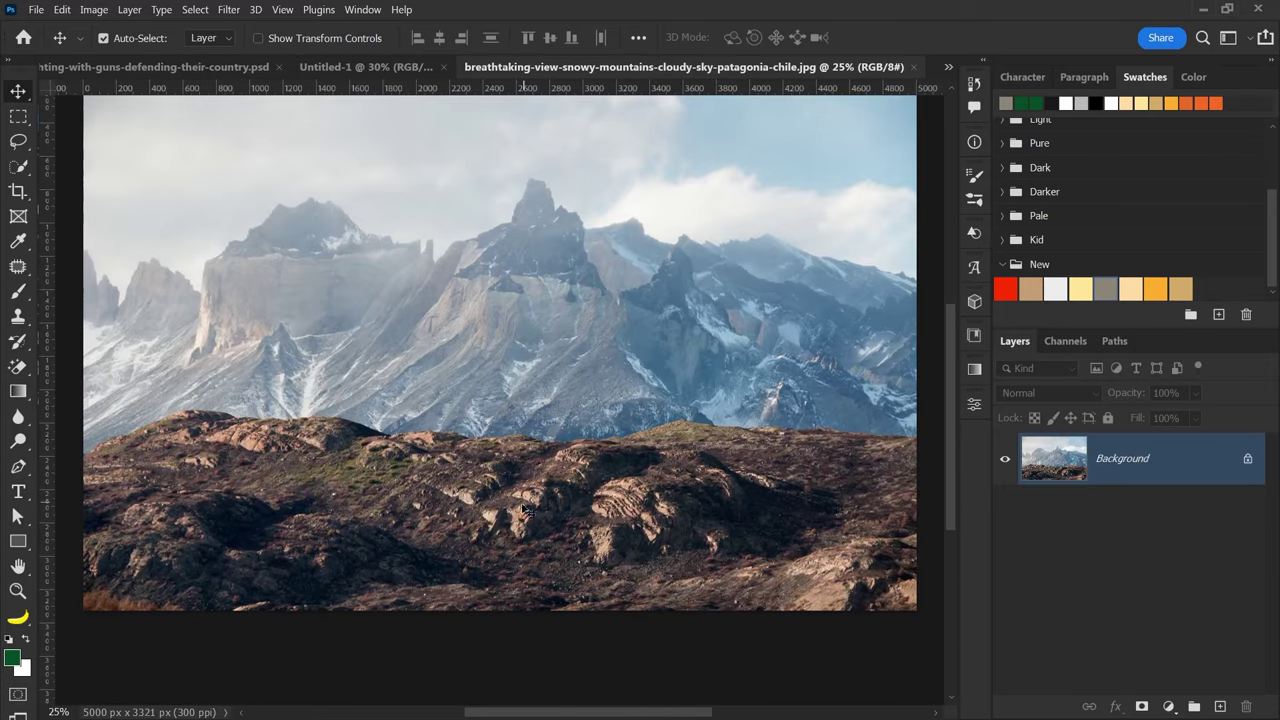
- Select the rocky hills with Quick Selection and mask away the sky
scroll(505, 502, up, 2)
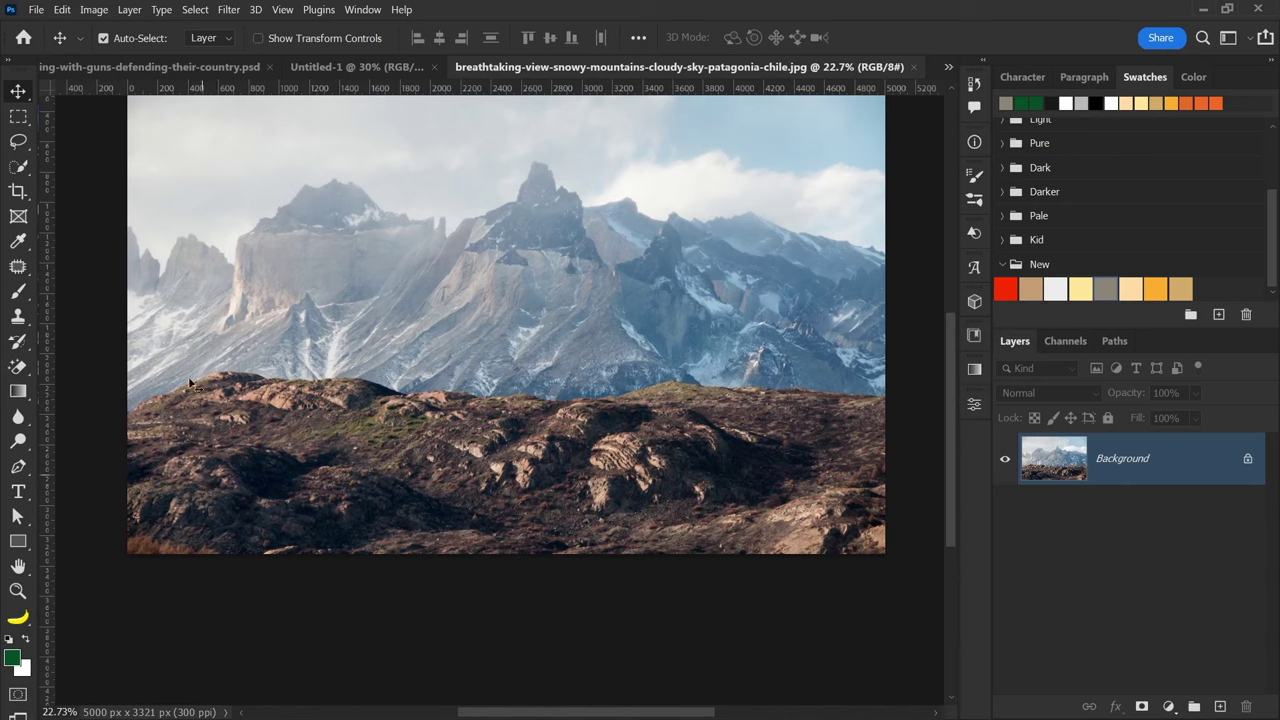
click(18, 166)
mouse_move(243, 460)
mouse_down()
mouse_move(190, 440)
mouse_move(758, 430)
mouse_up()
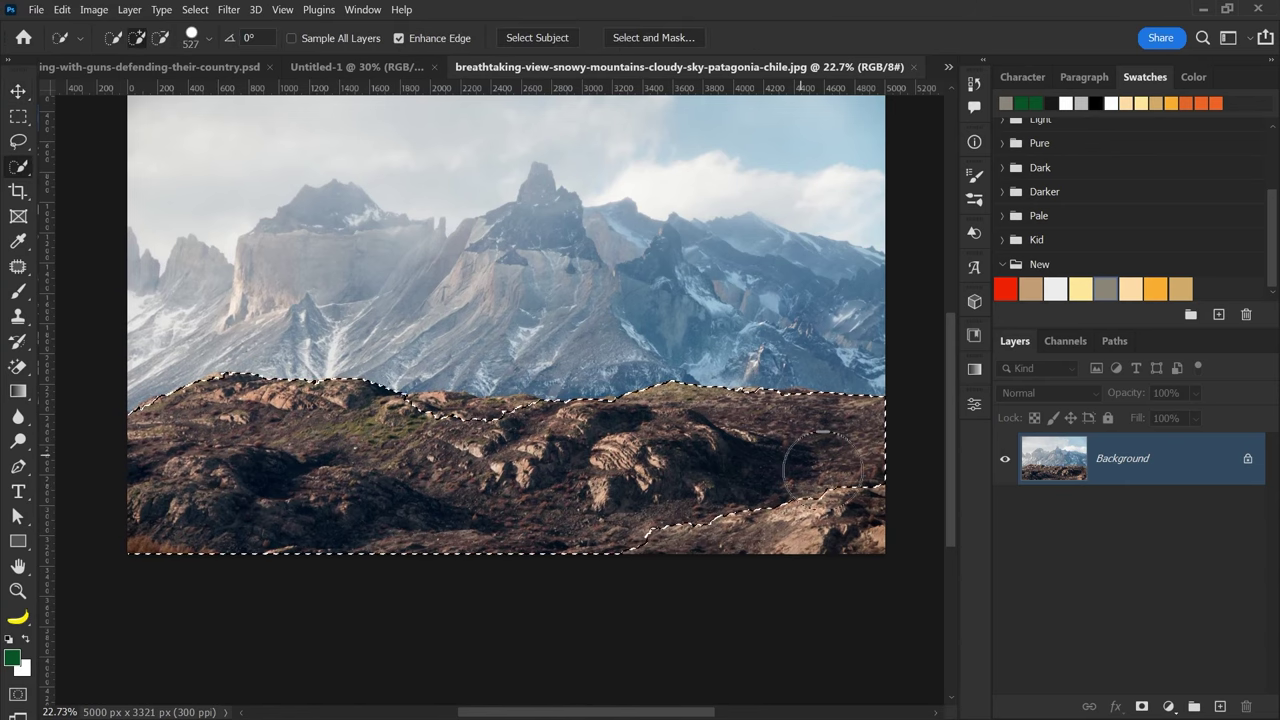
alt+right_click(423, 363)
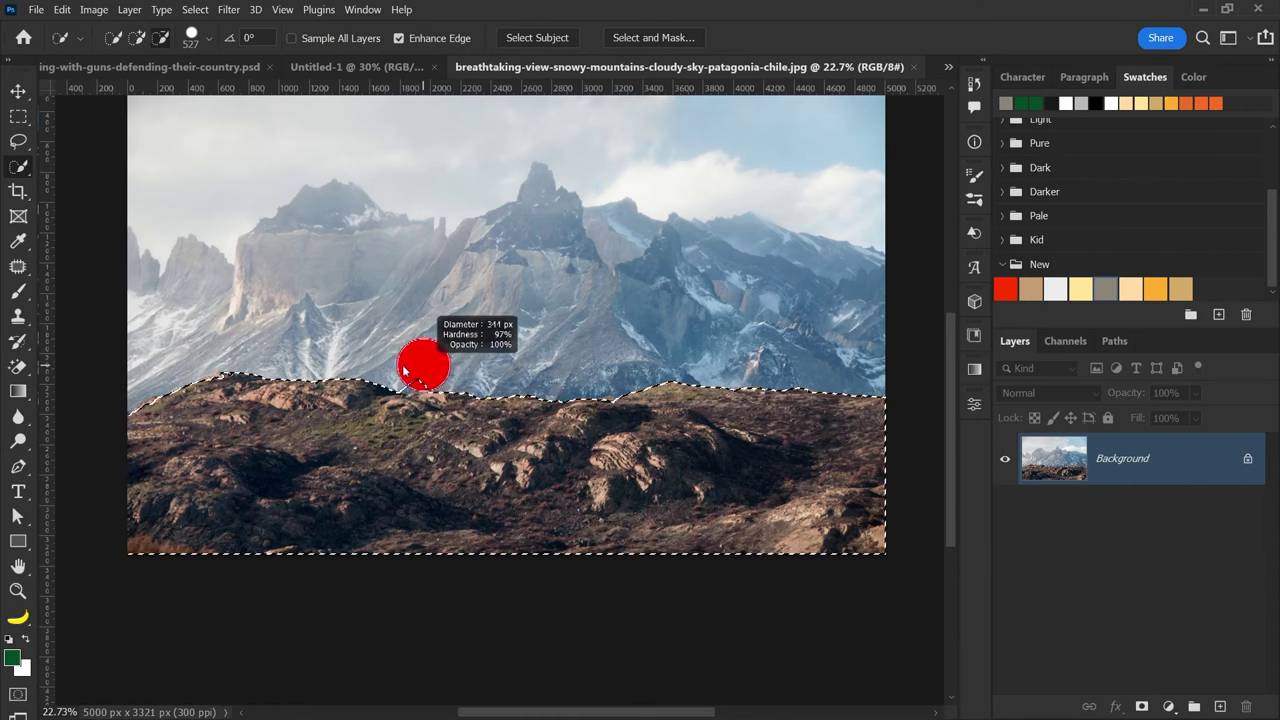
scroll(903, 669, up, 1)
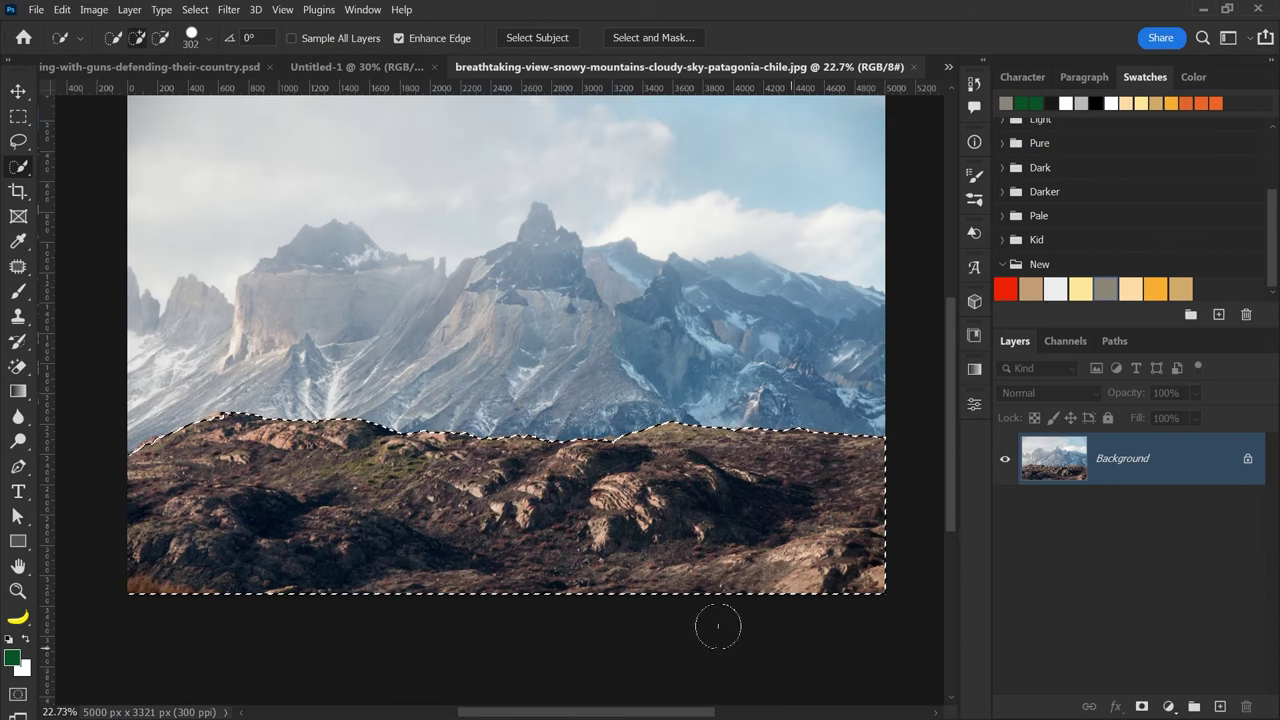
scroll(717, 623, up, 1)
click(1141, 706)
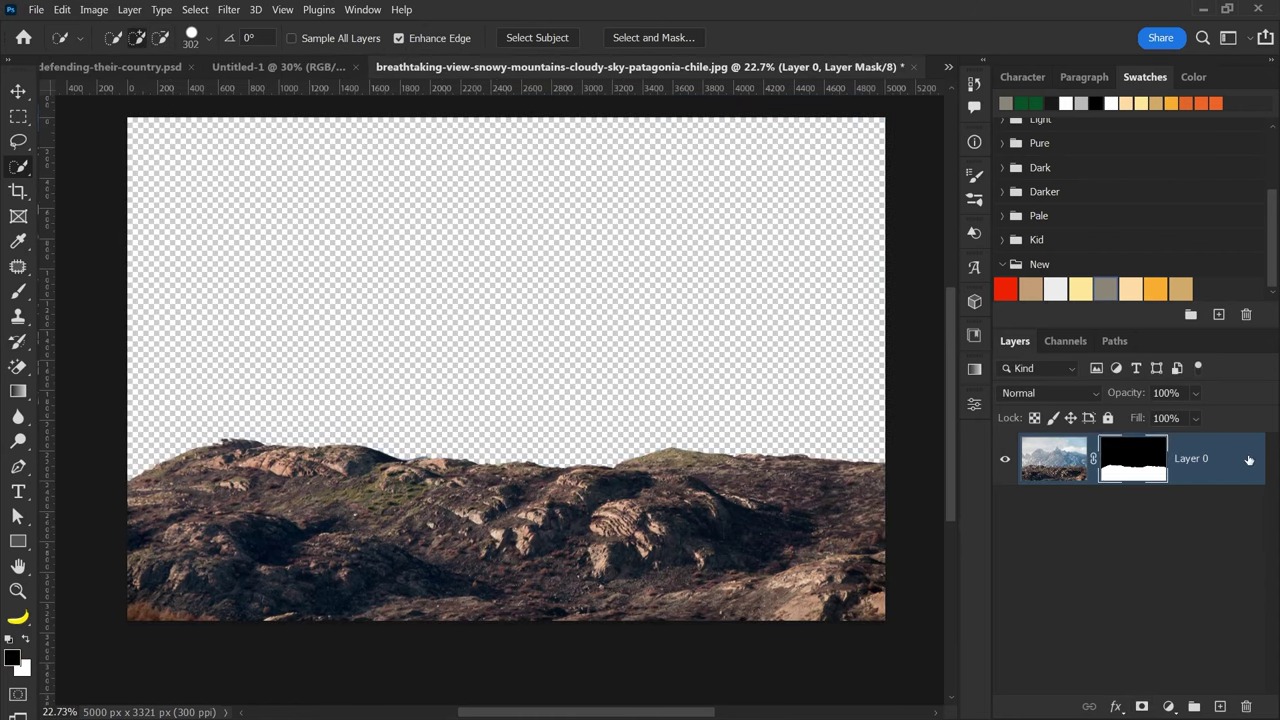
- Convert the hills layer to a Smart Object and drag it into Untitled-1
right_click(1249, 459)
click(1090, 267)
mouse_move(1150, 458)
mouse_down()
mouse_move(535, 171)
mouse_move(505, 519)
mouse_up()
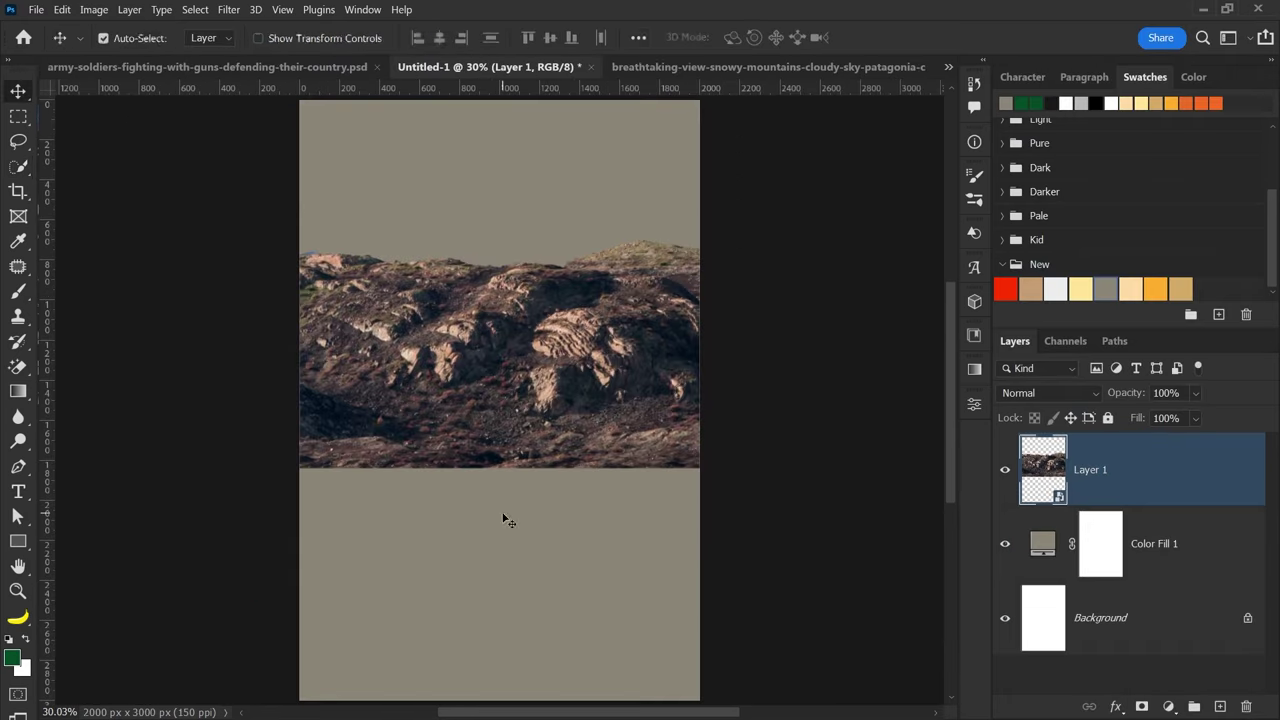
- Scale the hills down and fit them across the bottom of the canvas
key(ctrl+t)
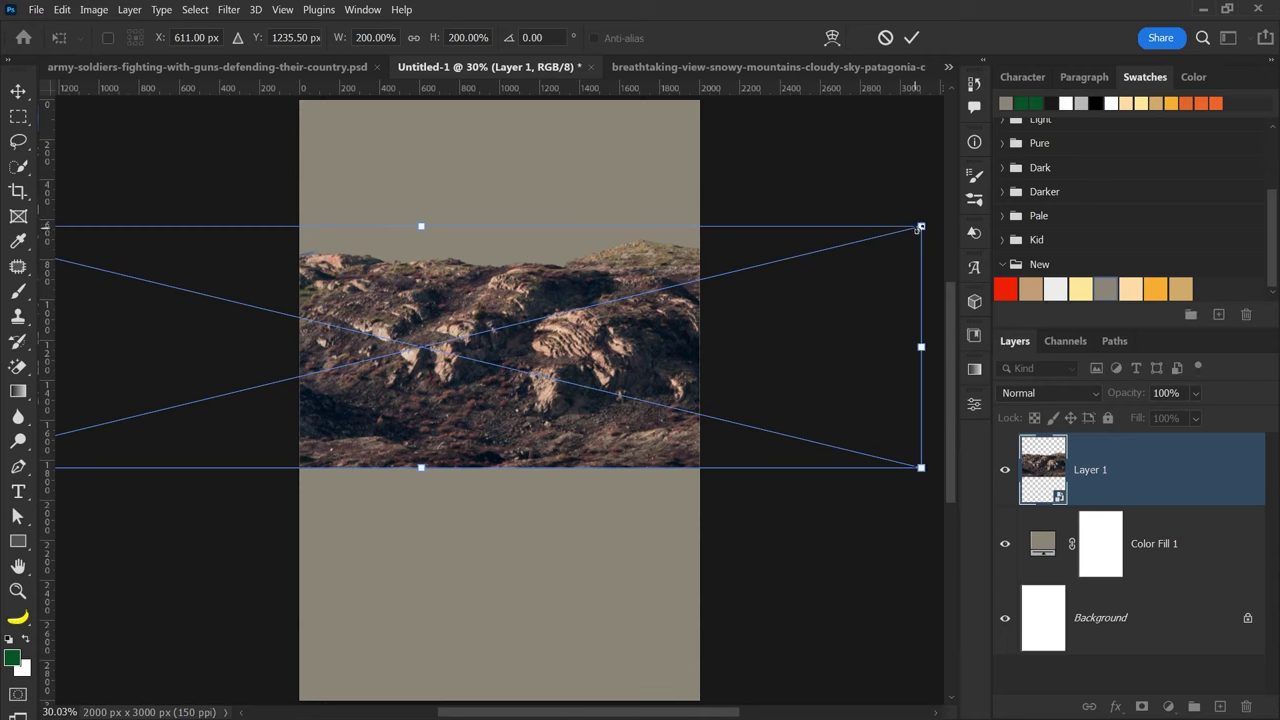
drag(917, 229, 614, 299)
mouse_move(537, 393)
mouse_down()
mouse_move(627, 640)
mouse_move(617, 700)
mouse_up()
scroll(617, 660, down, 2)
scroll(605, 630, up, 3)
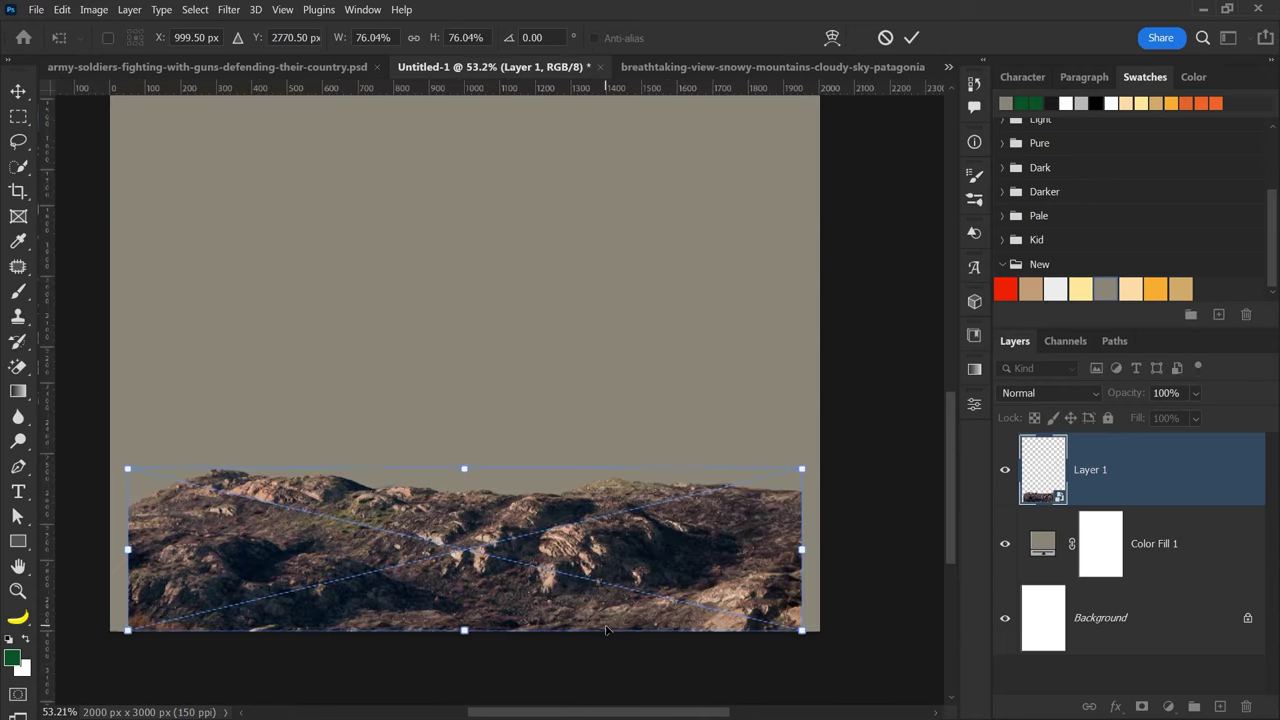
scroll(684, 556, down, 3)
drag(805, 527, 822, 538)
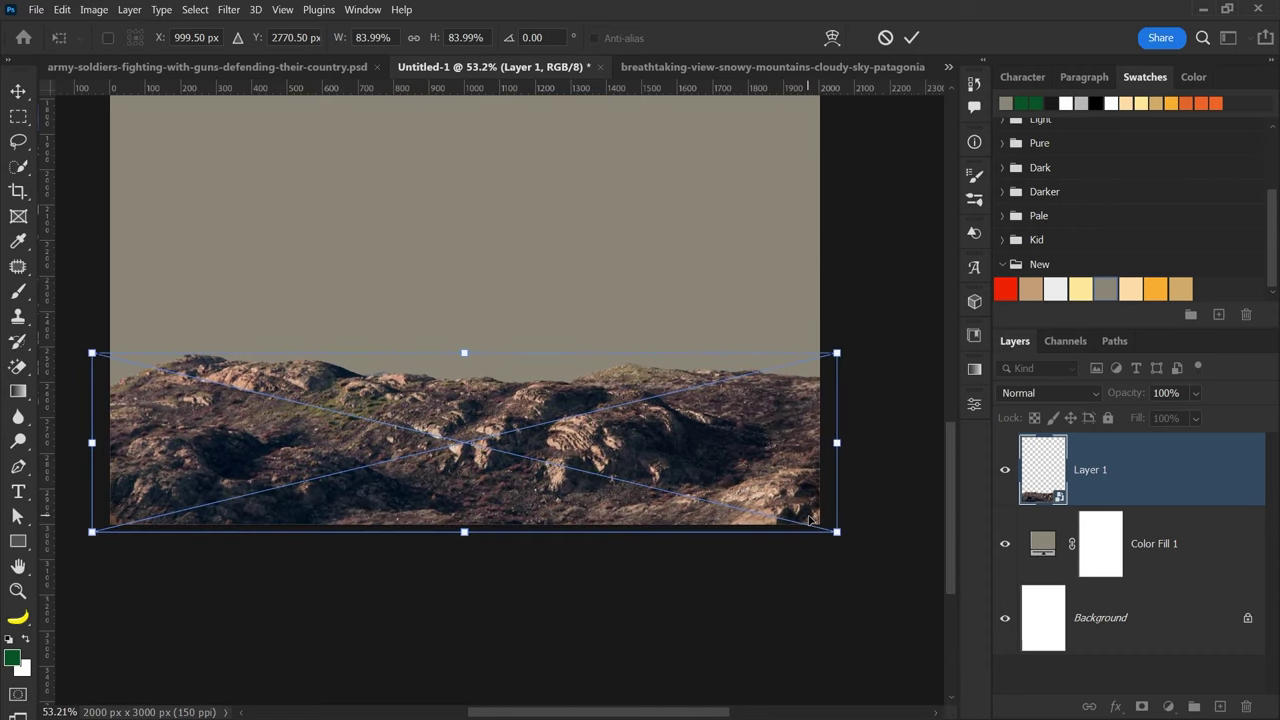
key(Return)
scroll(810, 520, down, 2)
scroll(810, 520, down, 2)
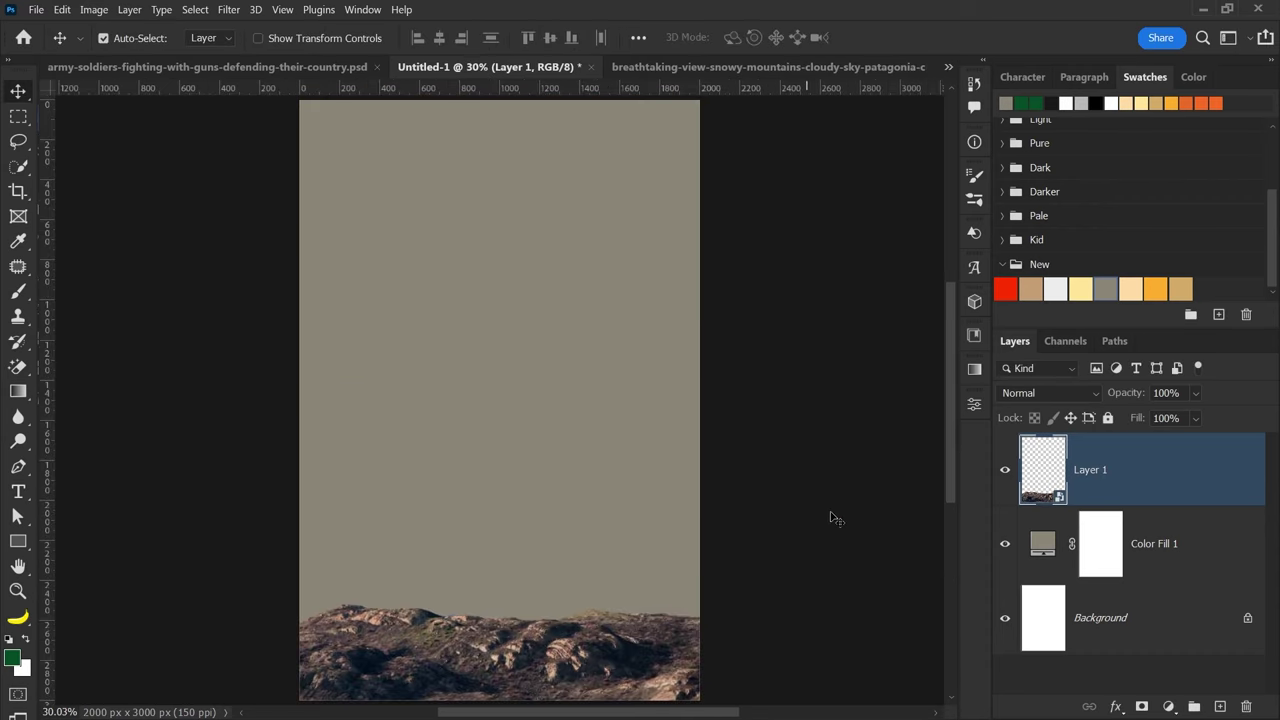
click(830, 517)
- Close the mountain photo without saving and return to the soldier document
click(735, 66)
key(ctrl+w)
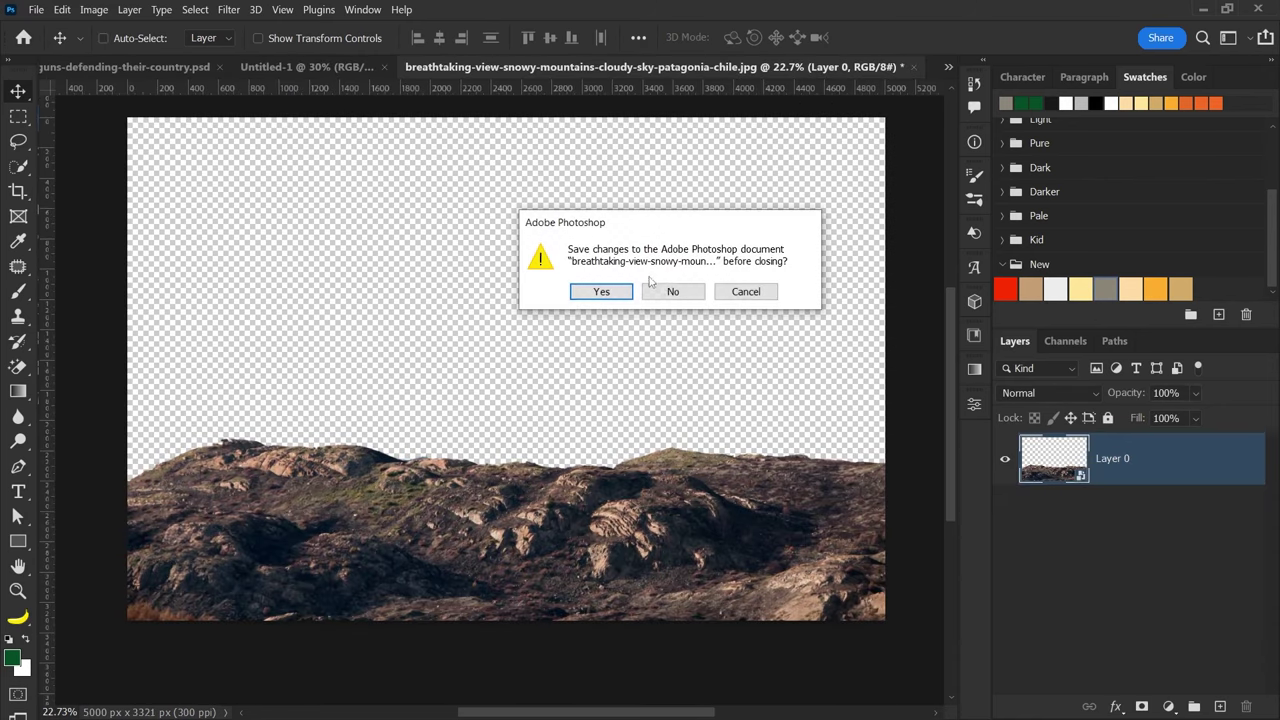
click(680, 287)
click(238, 66)
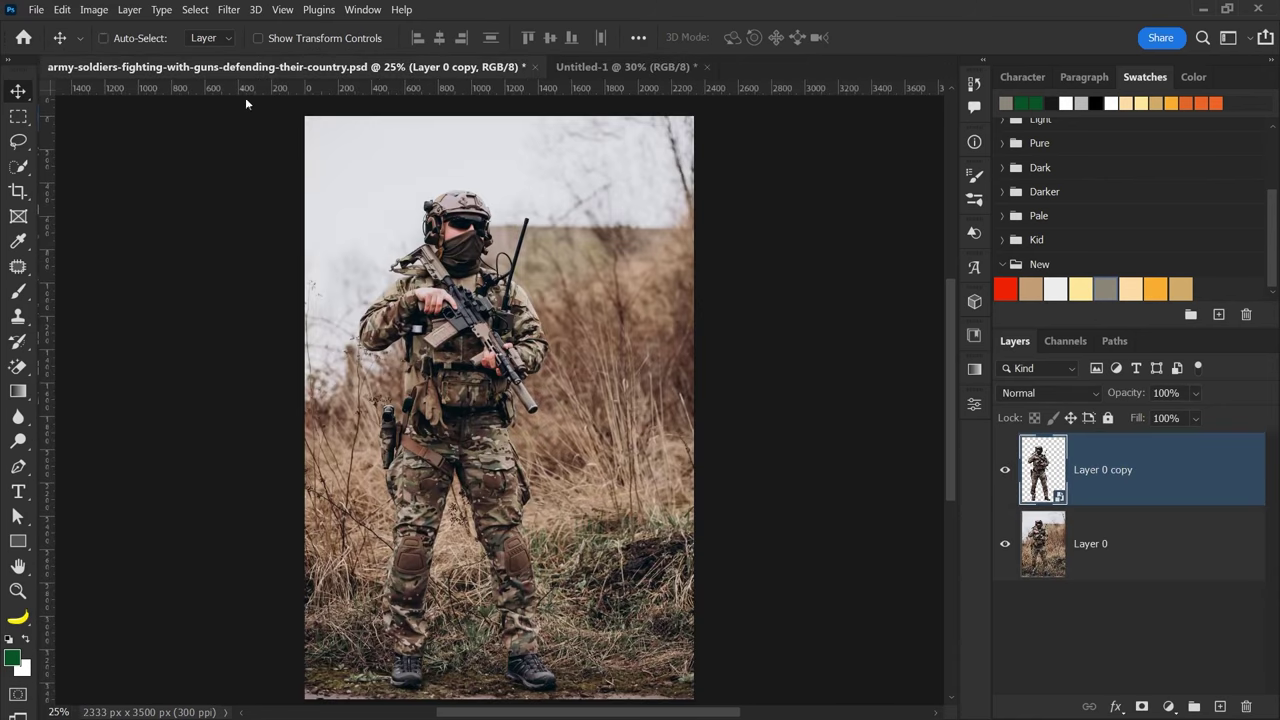
- Bring the soldier cut-out (Layer 0 copy) into Untitled-1, scaled down and standing on the hills
click(866, 280)
click(482, 312)
drag(482, 312, 770, 410)
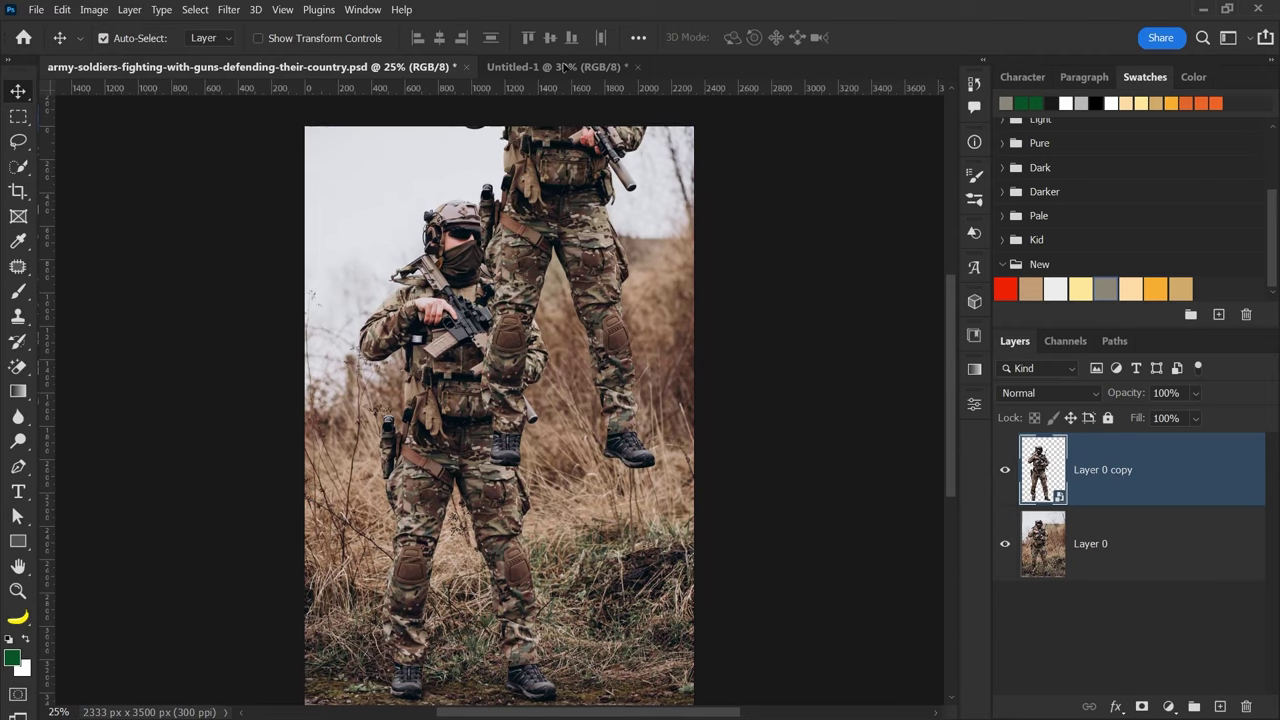
key(ctrl+t)
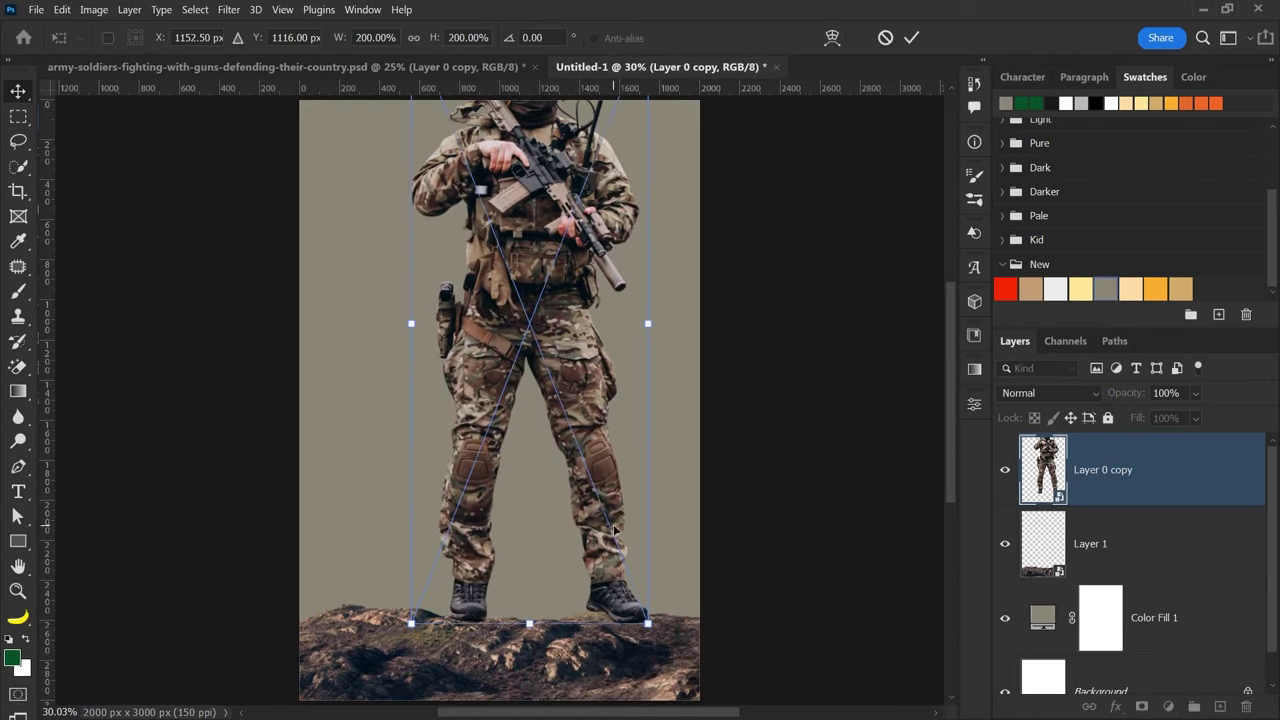
key(ctrl+0)
drag(640, 104, 551, 324)
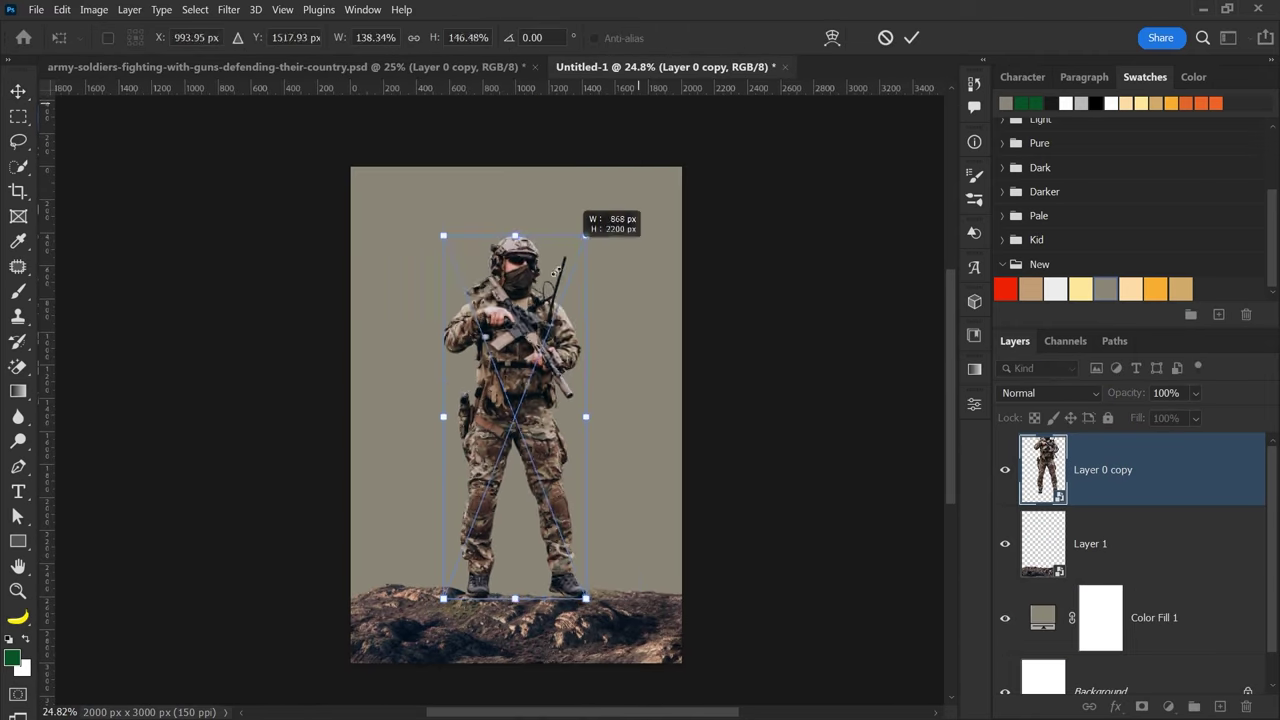
drag(504, 415, 551, 430)
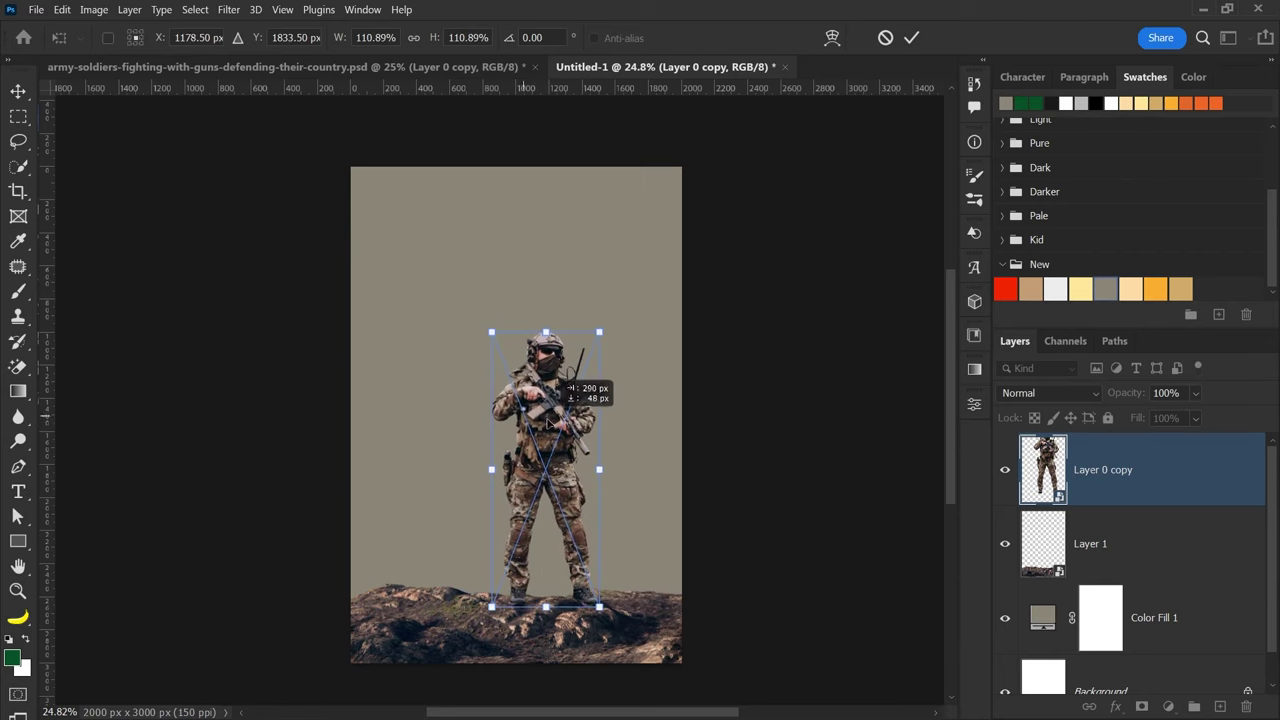
key(Return)
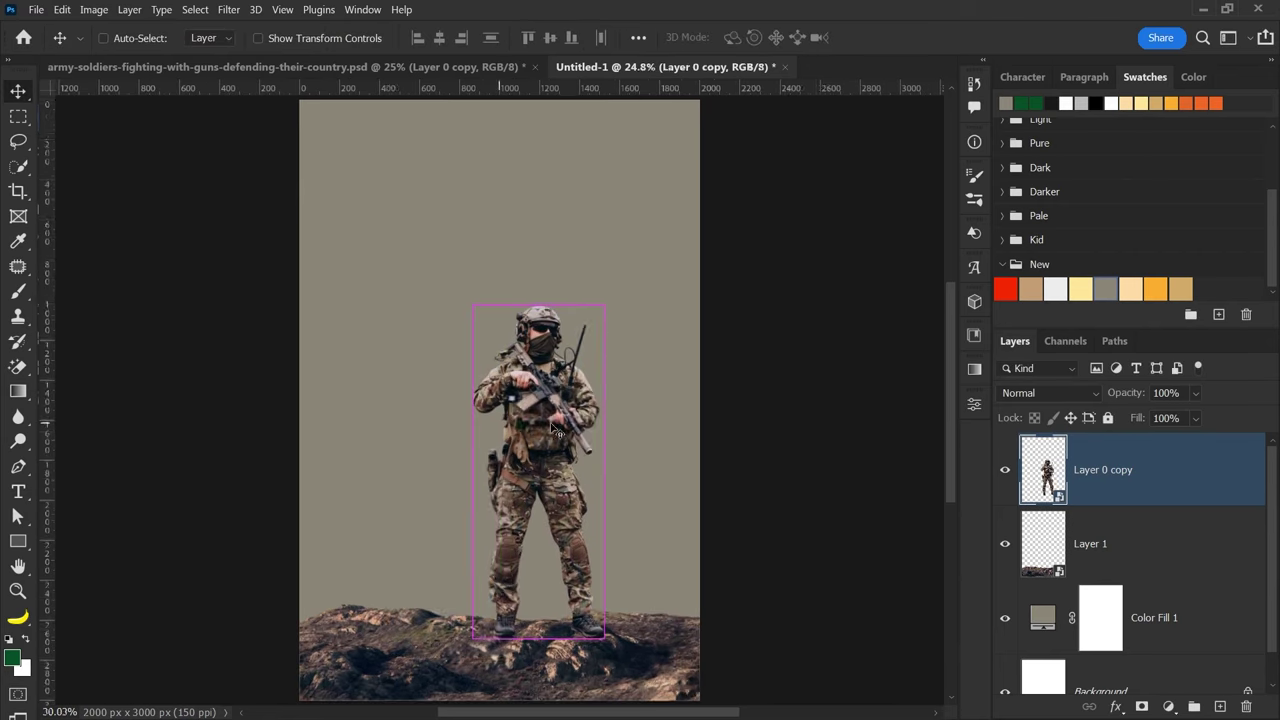
ctrl+click(707, 467)
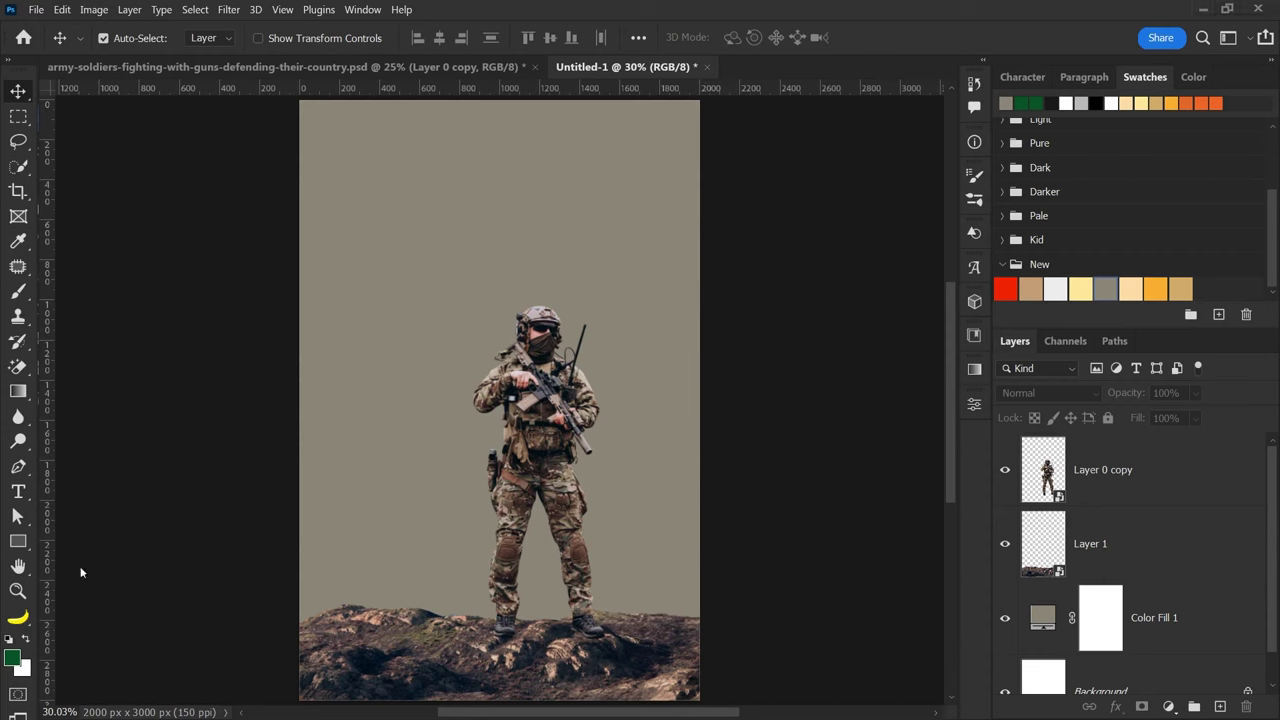
drag(515, 470, 522, 472)
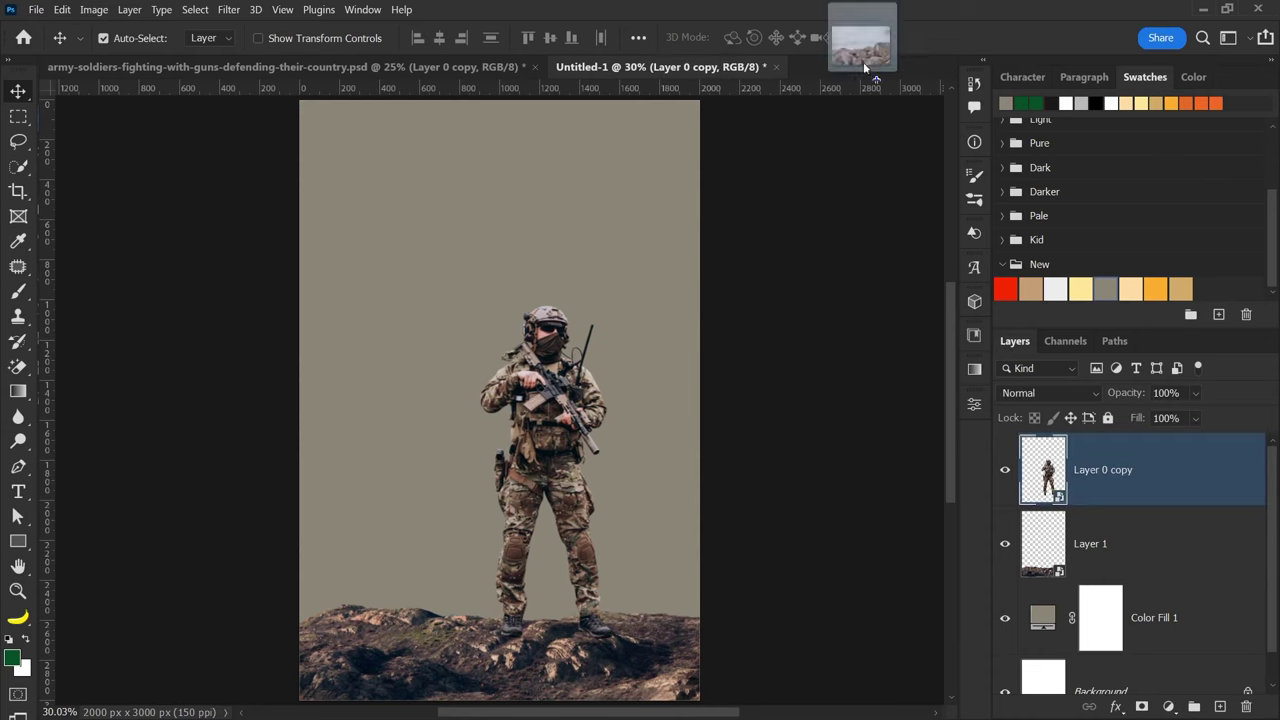
- Open the sky-rock photo and select its rocks with Quick Selection
drag(255, 345, 889, 114)
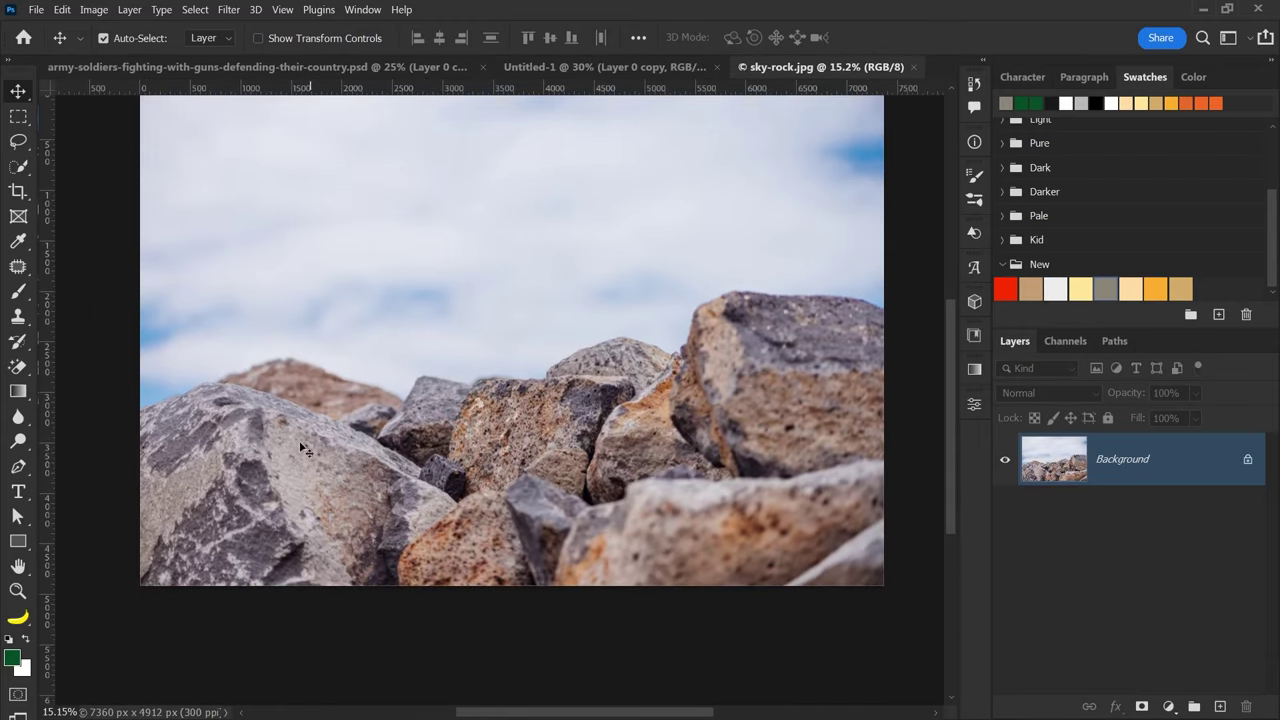
click(18, 165)
mouse_move(210, 445)
mouse_down()
mouse_move(300, 390)
mouse_move(193, 420)
mouse_move(180, 485)
mouse_up()
mouse_move(175, 420)
mouse_down()
mouse_move(195, 410)
mouse_move(500, 540)
mouse_move(870, 360)
mouse_move(625, 383)
mouse_move(560, 360)
mouse_move(430, 400)
mouse_move(490, 400)
mouse_move(623, 508)
mouse_move(772, 517)
mouse_up()
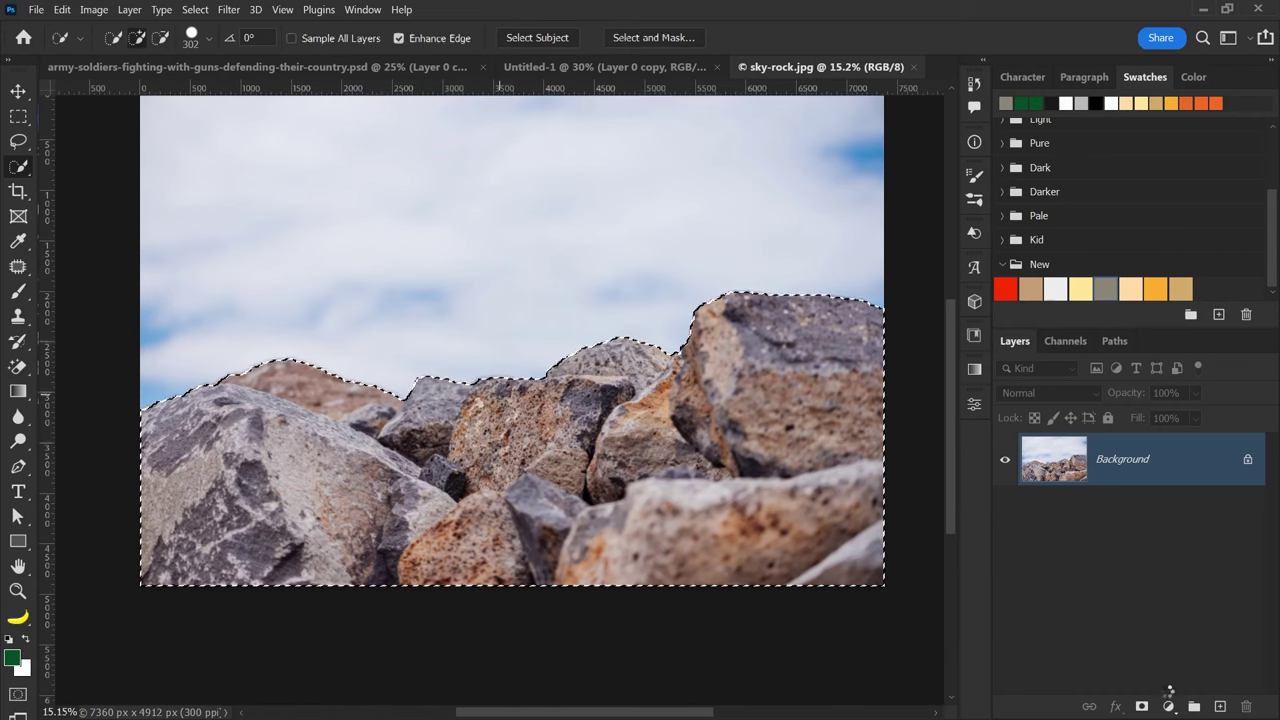
key(v)
key(ctrl+minus)
- Mask out the sky, convert the rocks to a Smart Object, and drag them into Untitled-1
click(1141, 706)
right_click(1190, 460)
click(1036, 268)
drag(530, 450, 672, 285)
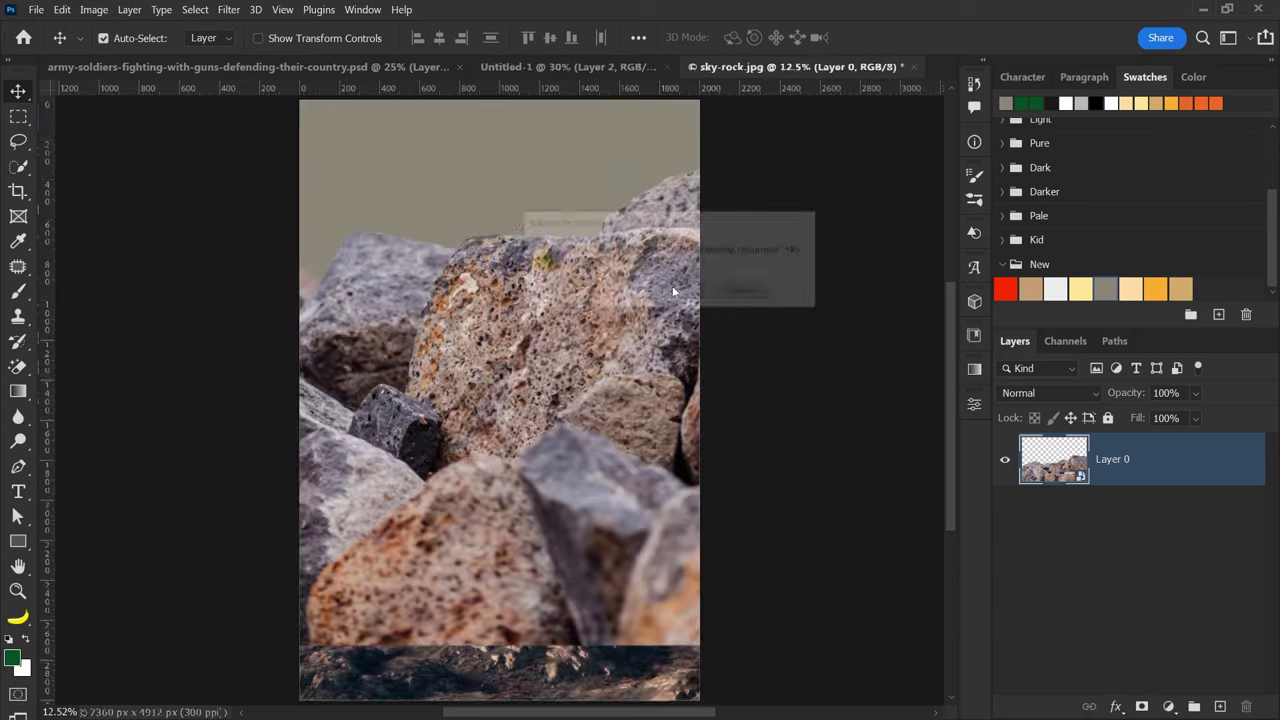
- Shrink the rocks to the canvas bottom and move their layer behind the soldier
key(ctrl+t)
drag(106, 209, 691, 443)
drag(790, 495, 477, 495)
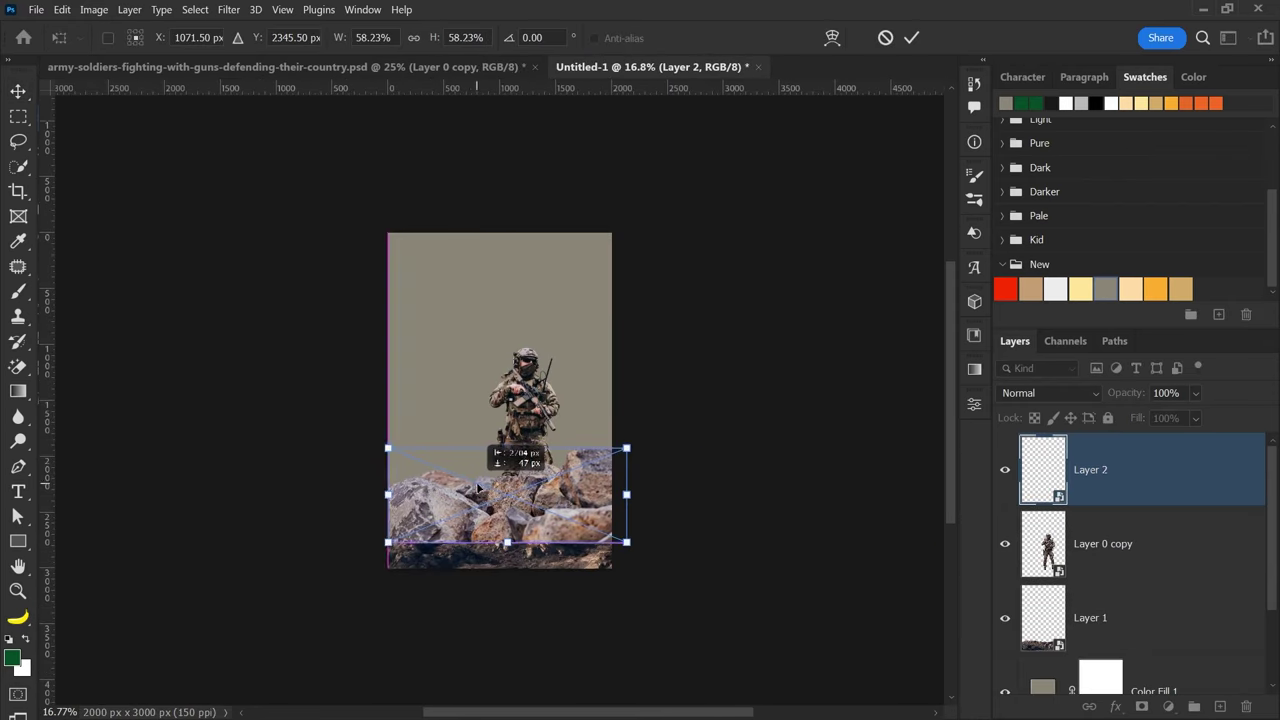
key(ctrl+0)
drag(734, 400, 657, 434)
key(Return)
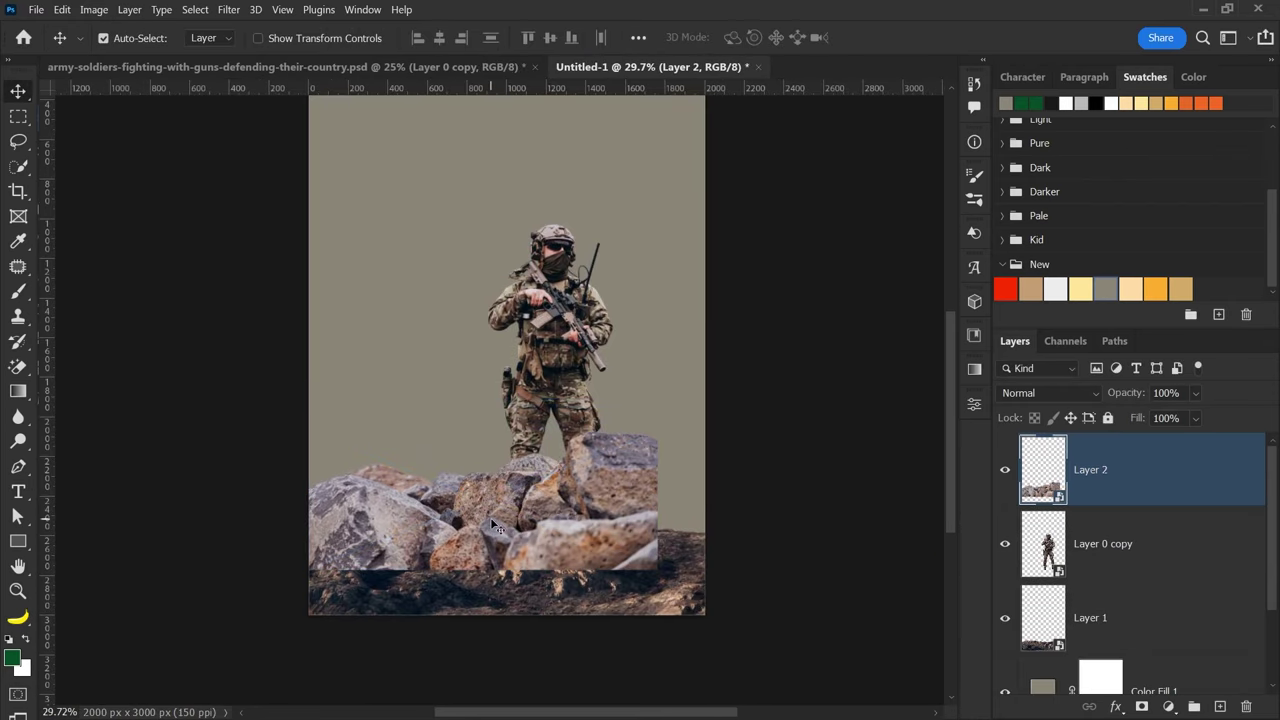
drag(1126, 490, 1121, 629)
- Flip the rocks horizontally, tilt them, and settle the pile at the lower left
key(ctrl+t)
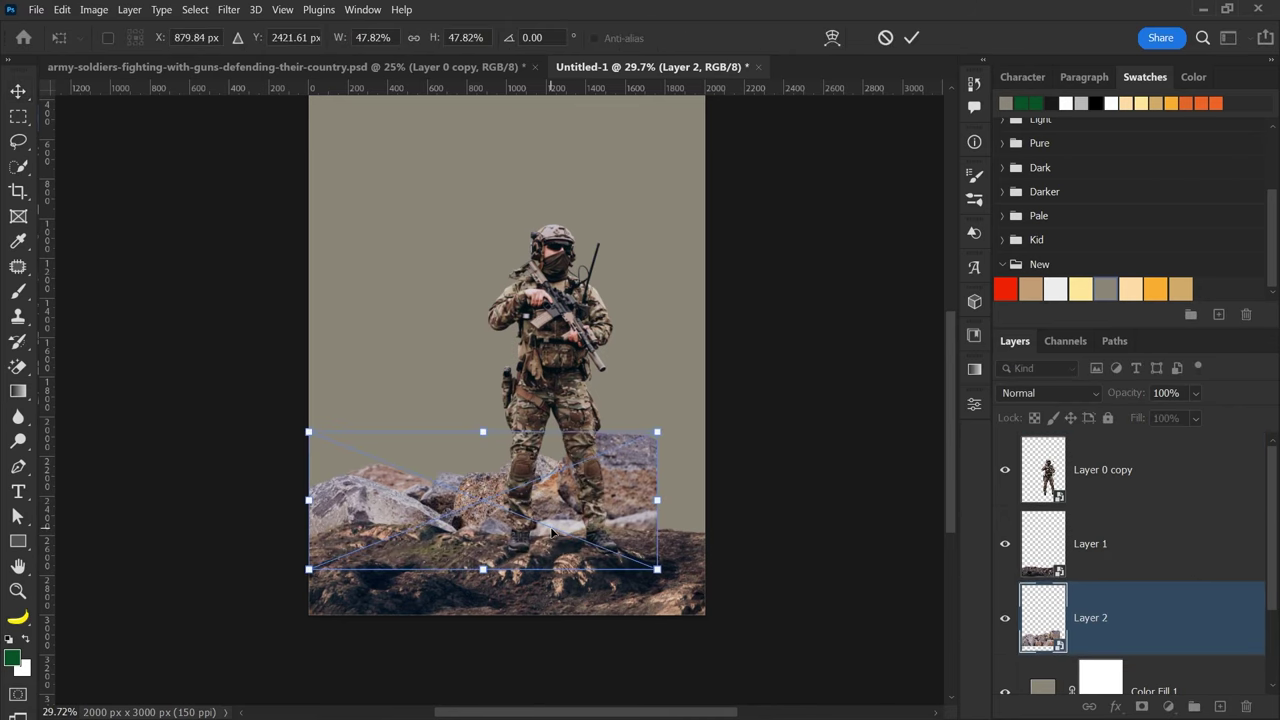
drag(551, 530, 541, 487)
right_click(434, 466)
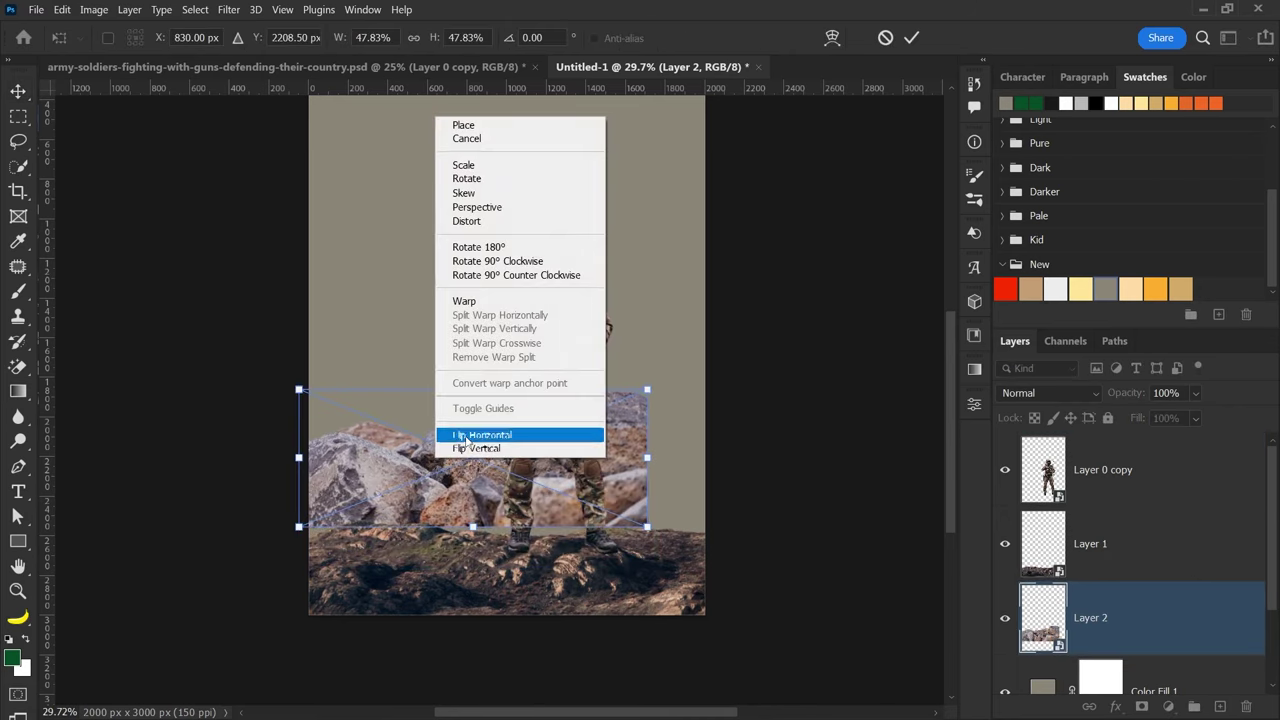
click(470, 437)
drag(470, 444, 420, 446)
drag(660, 480, 677, 508)
mouse_move(470, 500)
mouse_down()
mouse_move(440, 520)
mouse_move(373, 445)
mouse_move(424, 425)
mouse_move(432, 405)
mouse_up()
key(Return)
- Flip and rotate the duplicated rocks and place them at the lower right
key(ctrl+t)
right_click(442, 389)
click(468, 360)
mouse_move(470, 362)
mouse_down()
mouse_move(756, 578)
mouse_move(760, 606)
mouse_up()
drag(712, 458, 668, 497)
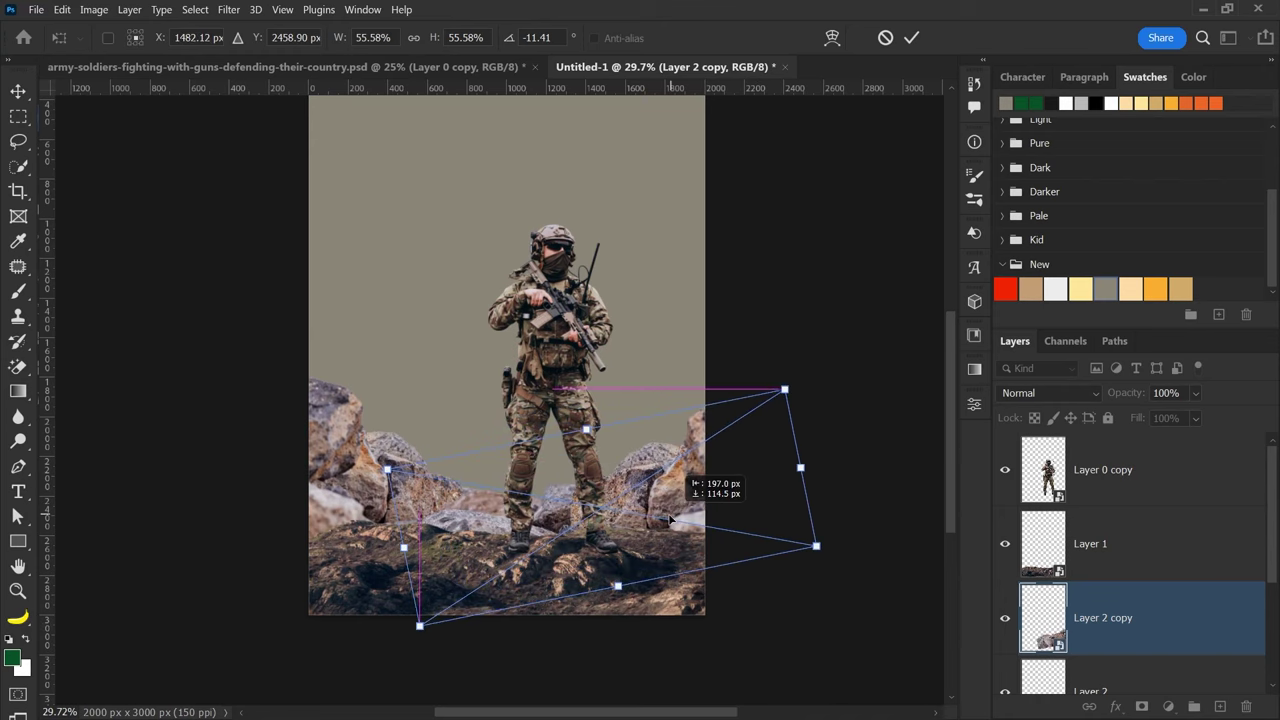
key(Return)
- Move the rock copy behind the soldier in the layer stack and select the colour fill layer
scroll(1105, 600, down, 1)
scroll(1110, 560, down, 1)
drag(1126, 494, 1129, 578)
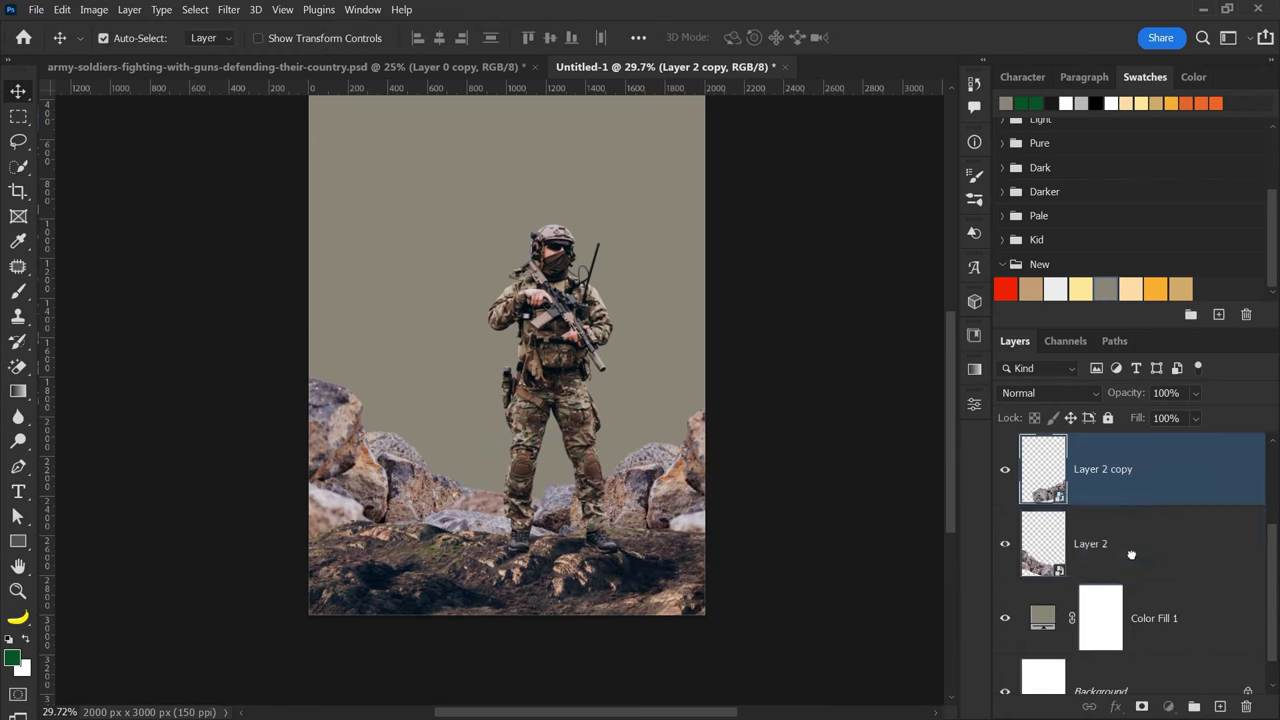
scroll(687, 535, up, 1)
scroll(690, 522, down, 1)
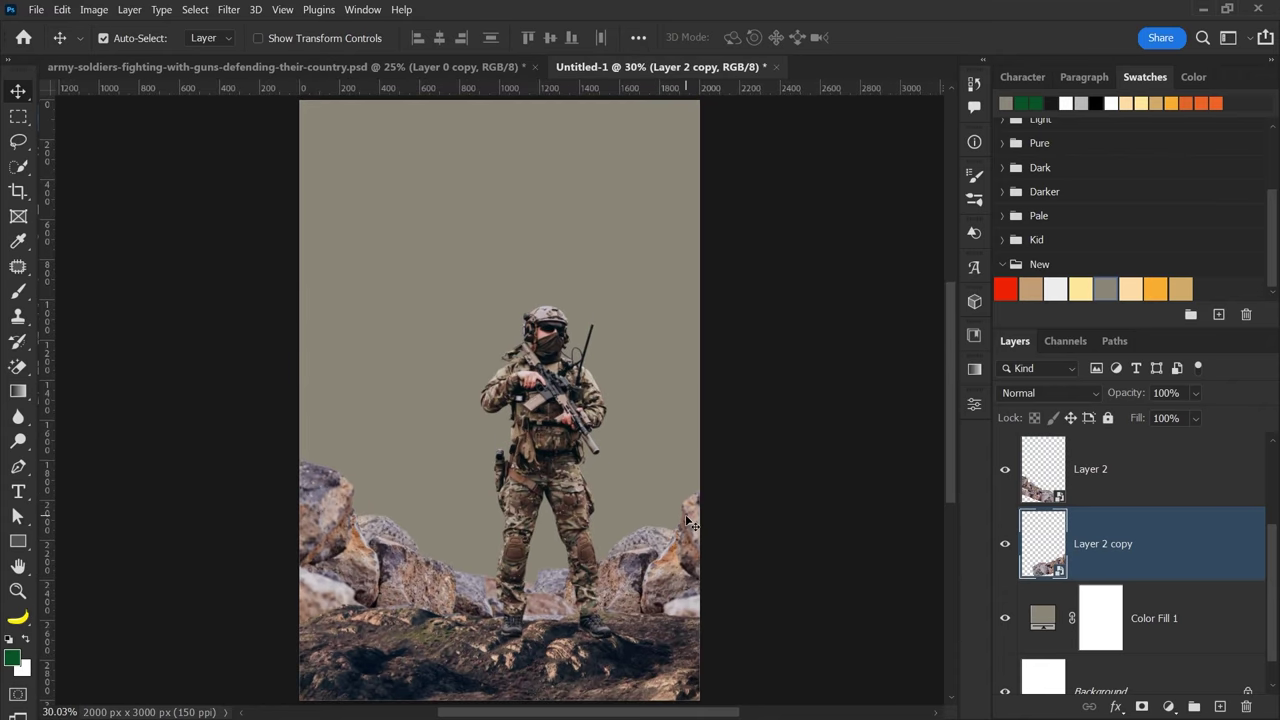
click(779, 479)
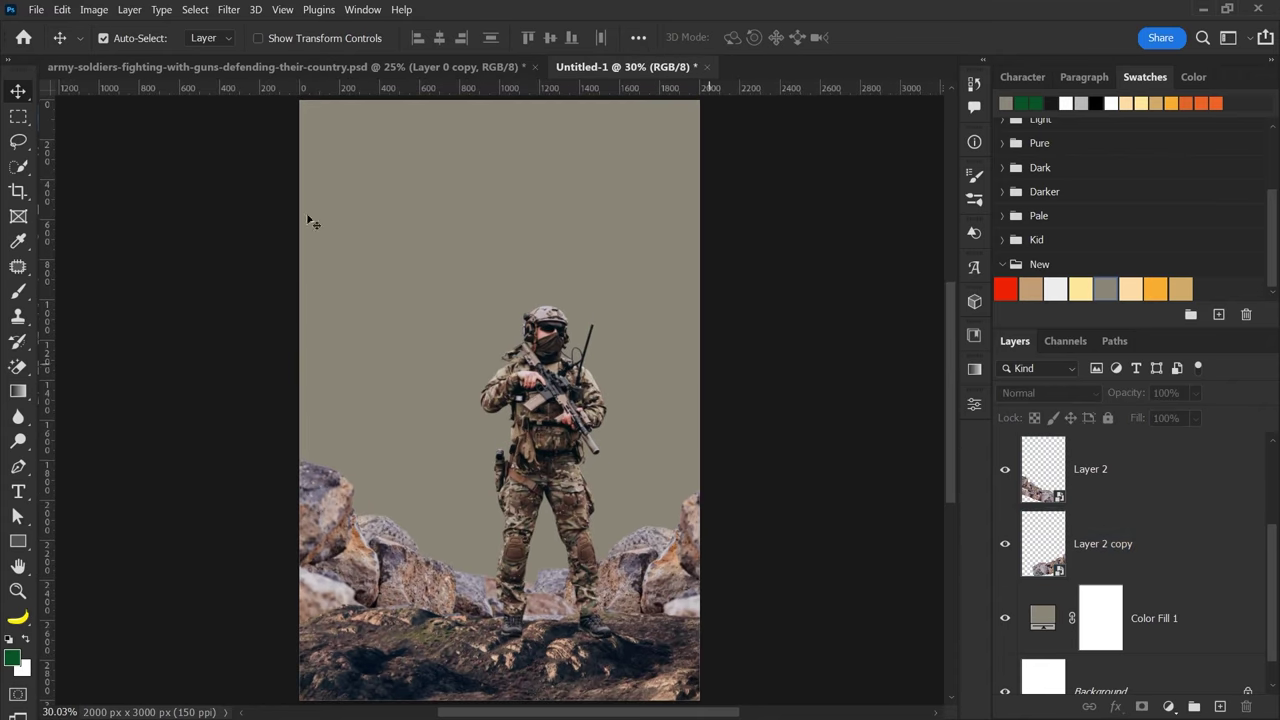
click(474, 224)
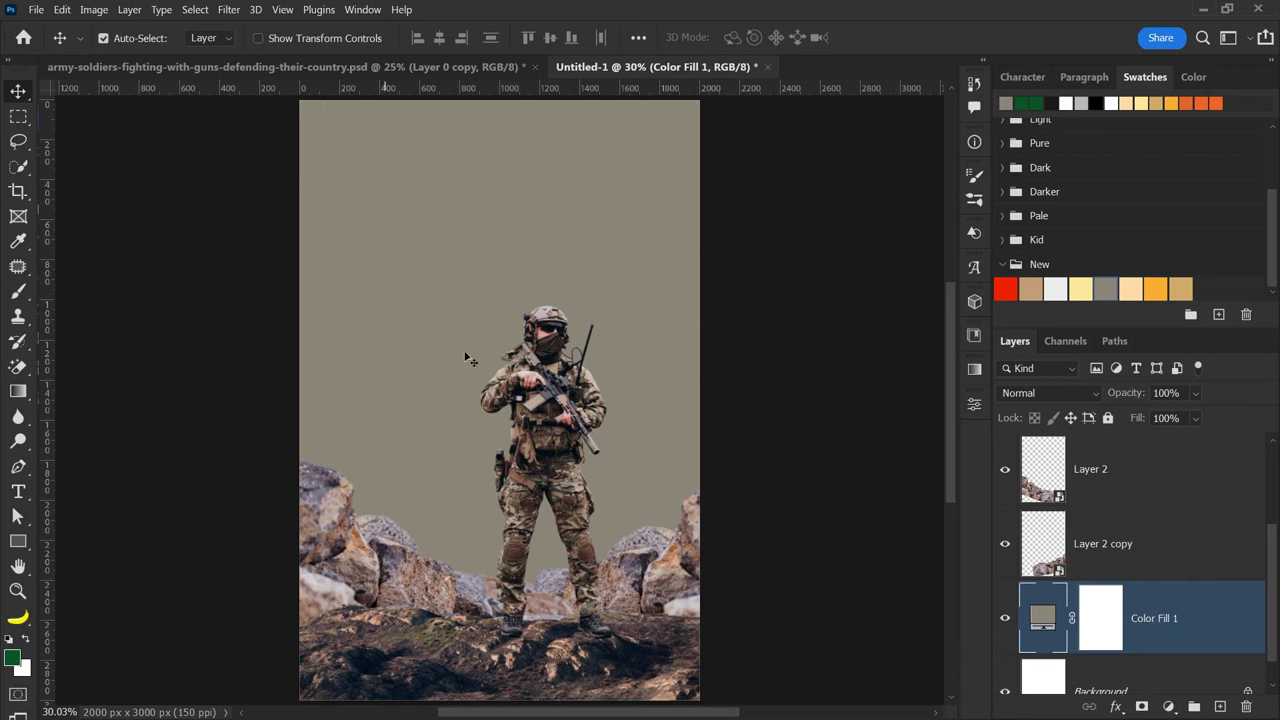
scroll(465, 358, up, 1)
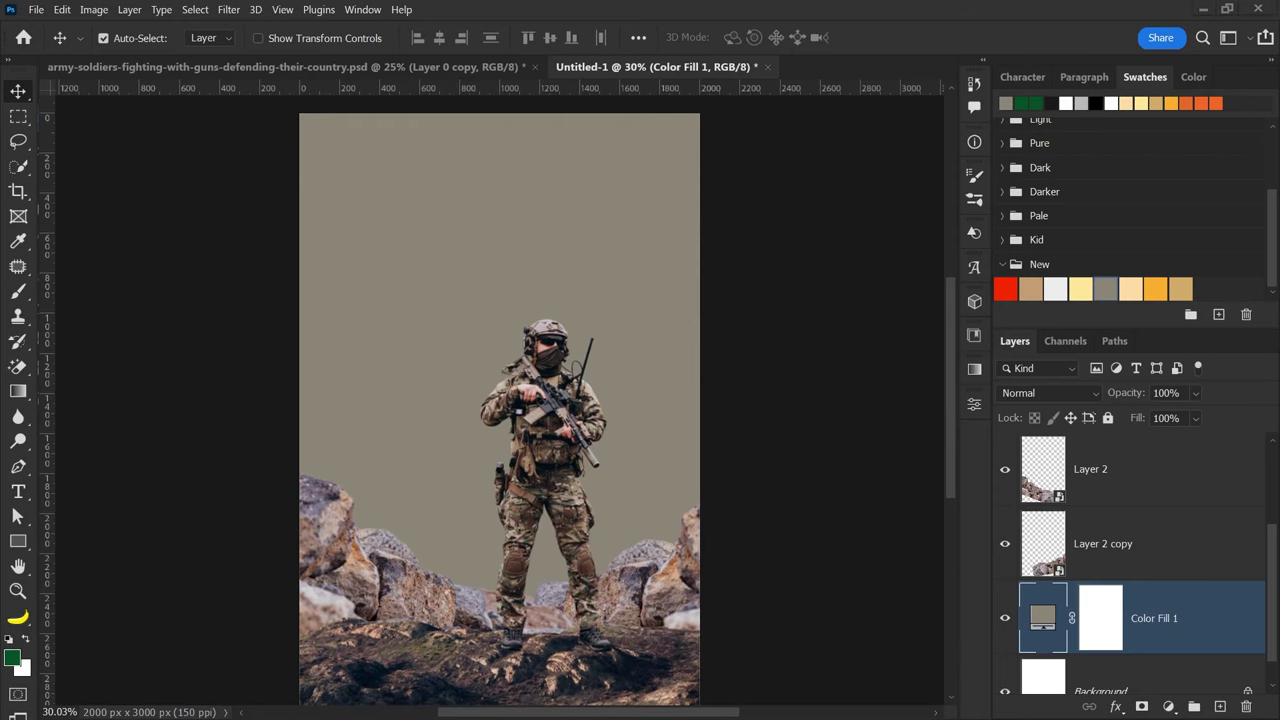
- Place the storm cloud image and position it at the top of the canvas
drag(86, 315, 446, 279)
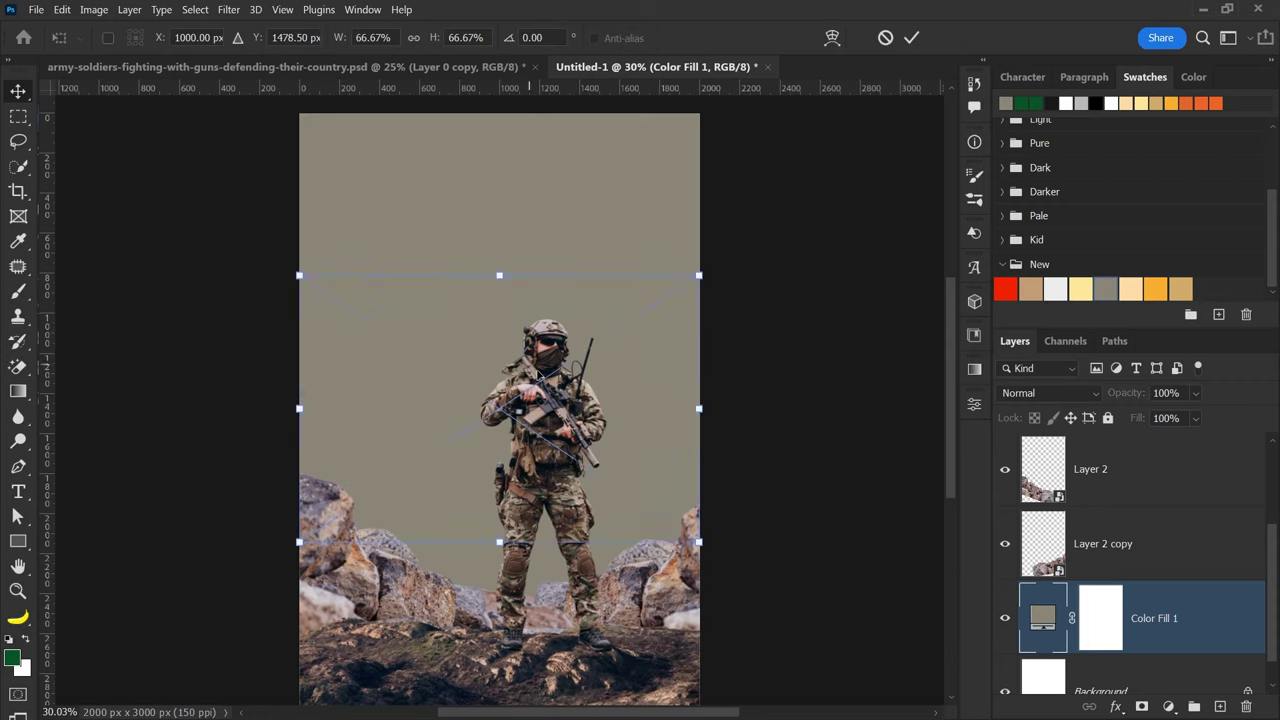
drag(574, 356, 572, 298)
drag(573, 266, 572, 258)
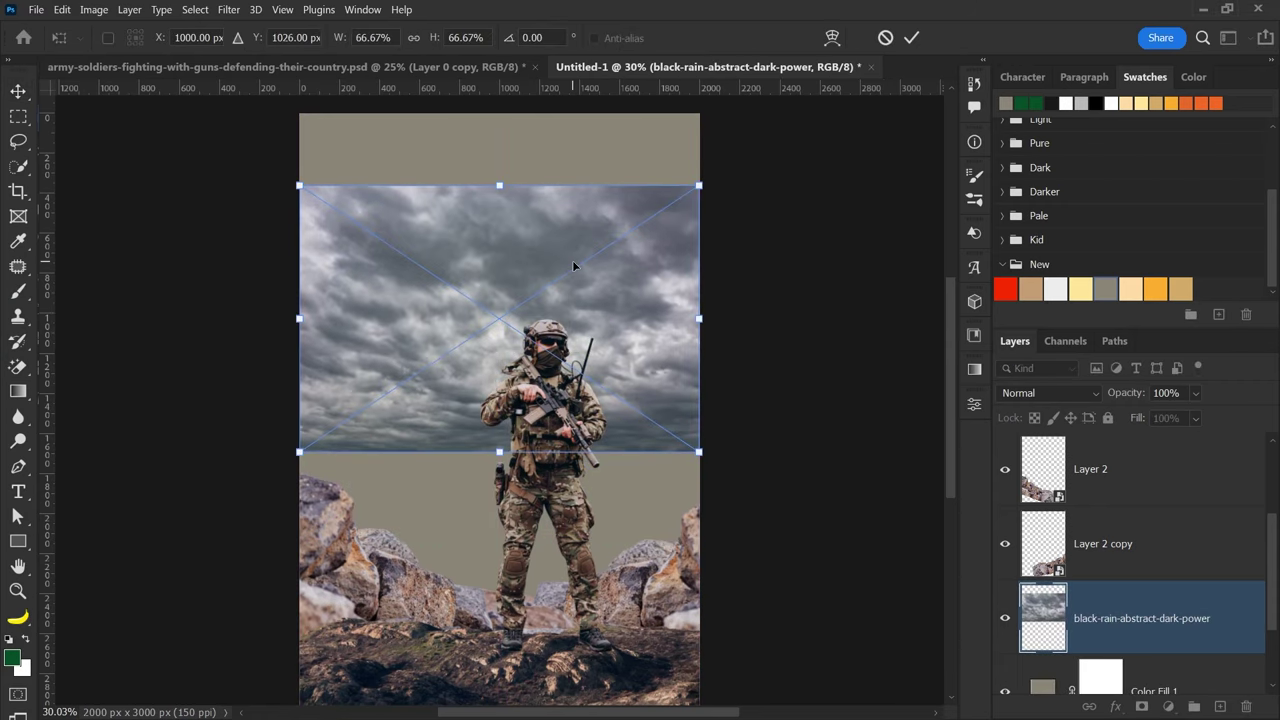
key(Return)
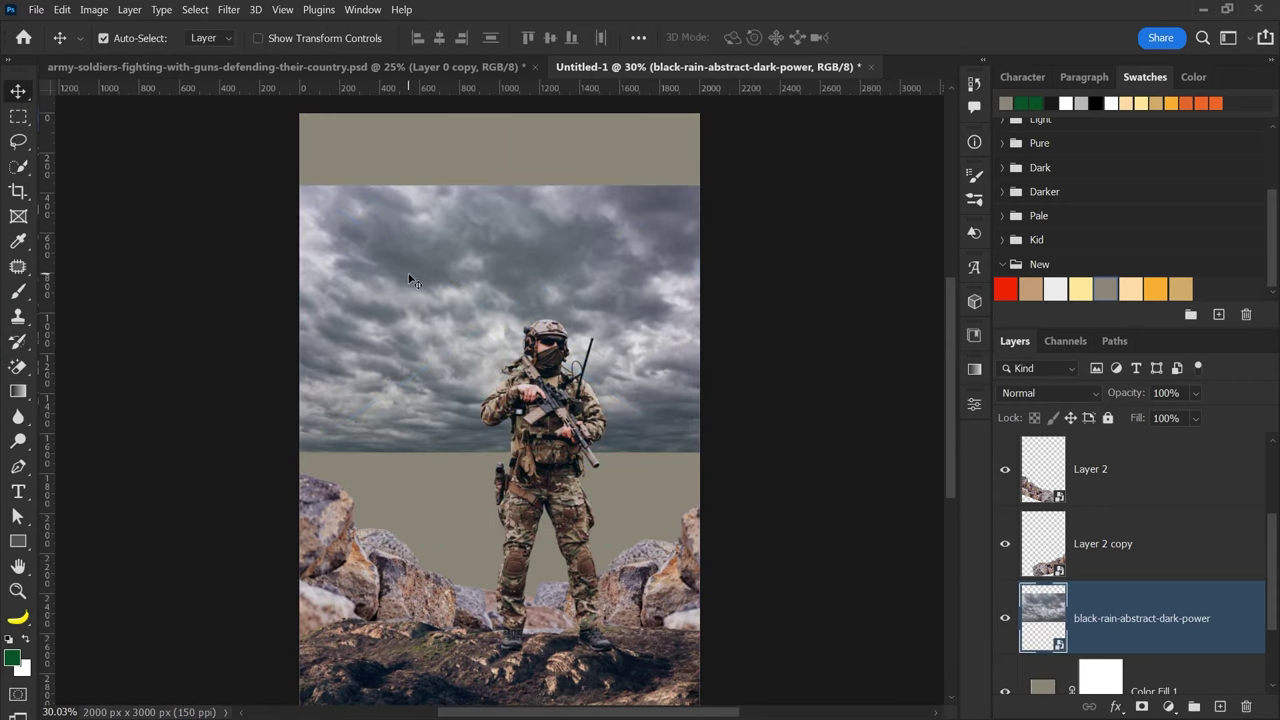
drag(390, 295, 397, 323)
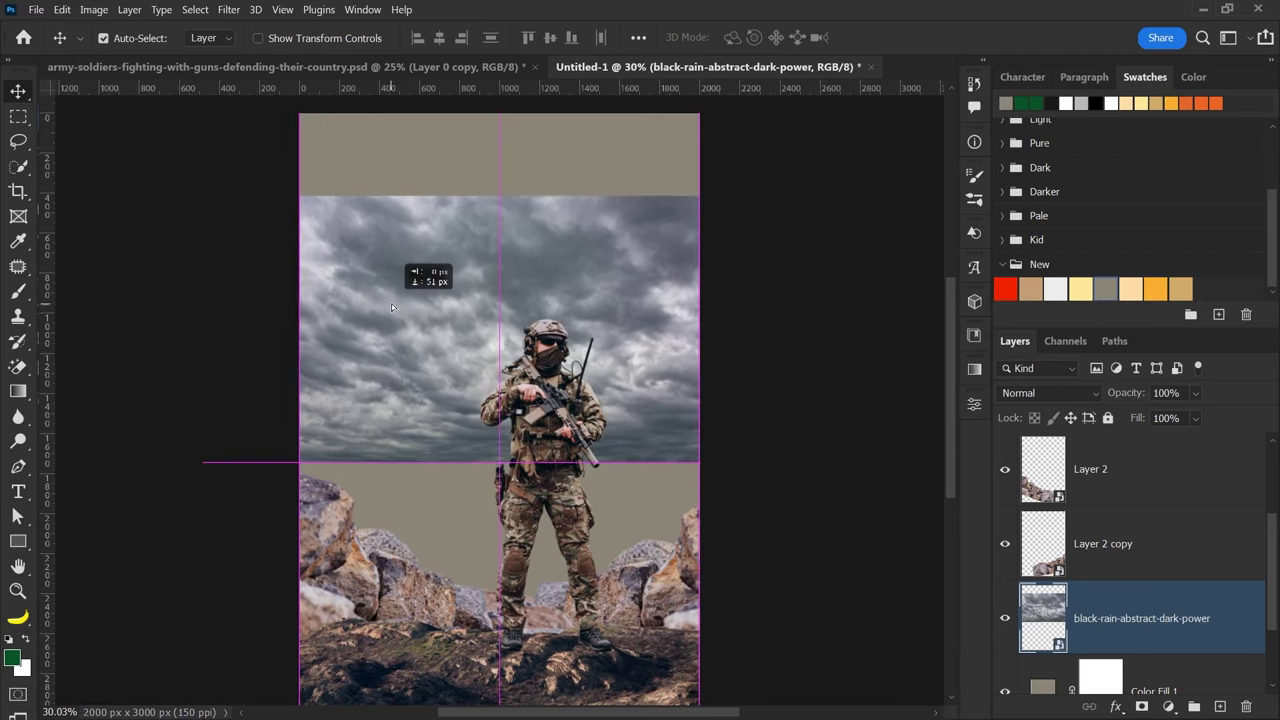
drag(395, 330, 400, 297)
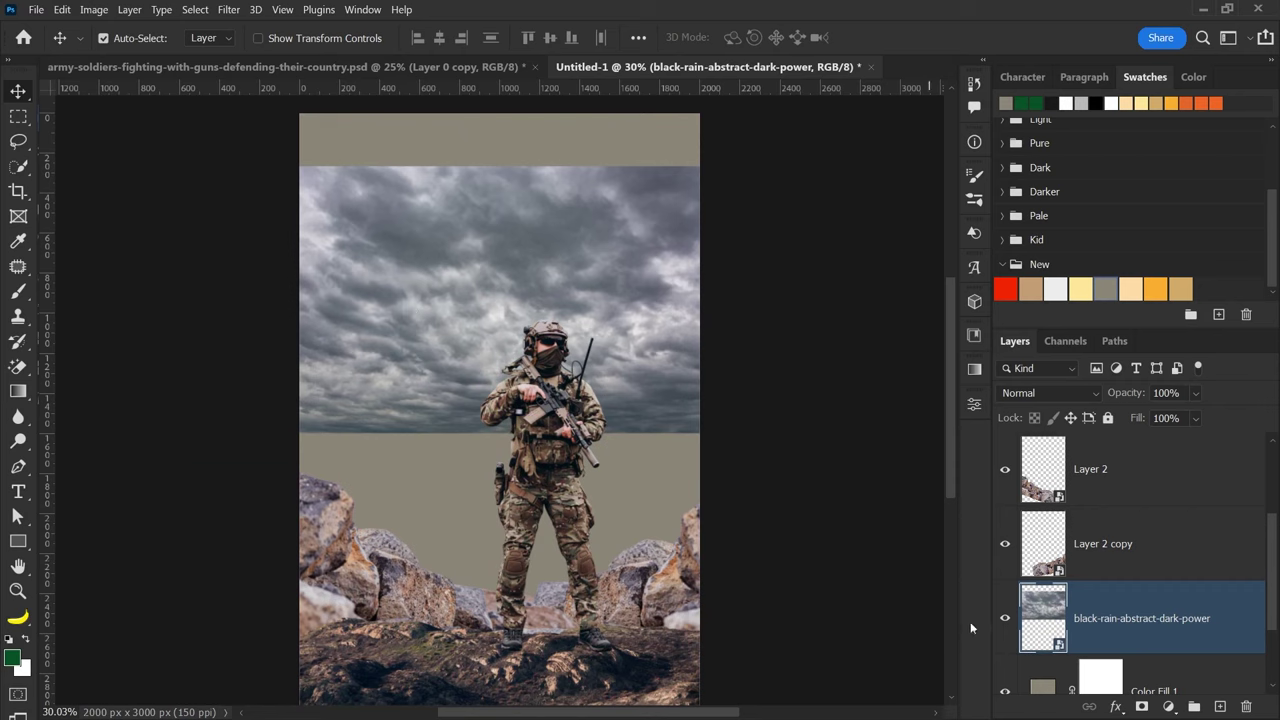
- Add a layer mask to the clouds and set their blend mode to Luminosity
click(1141, 706)
scroll(471, 366, down, 1)
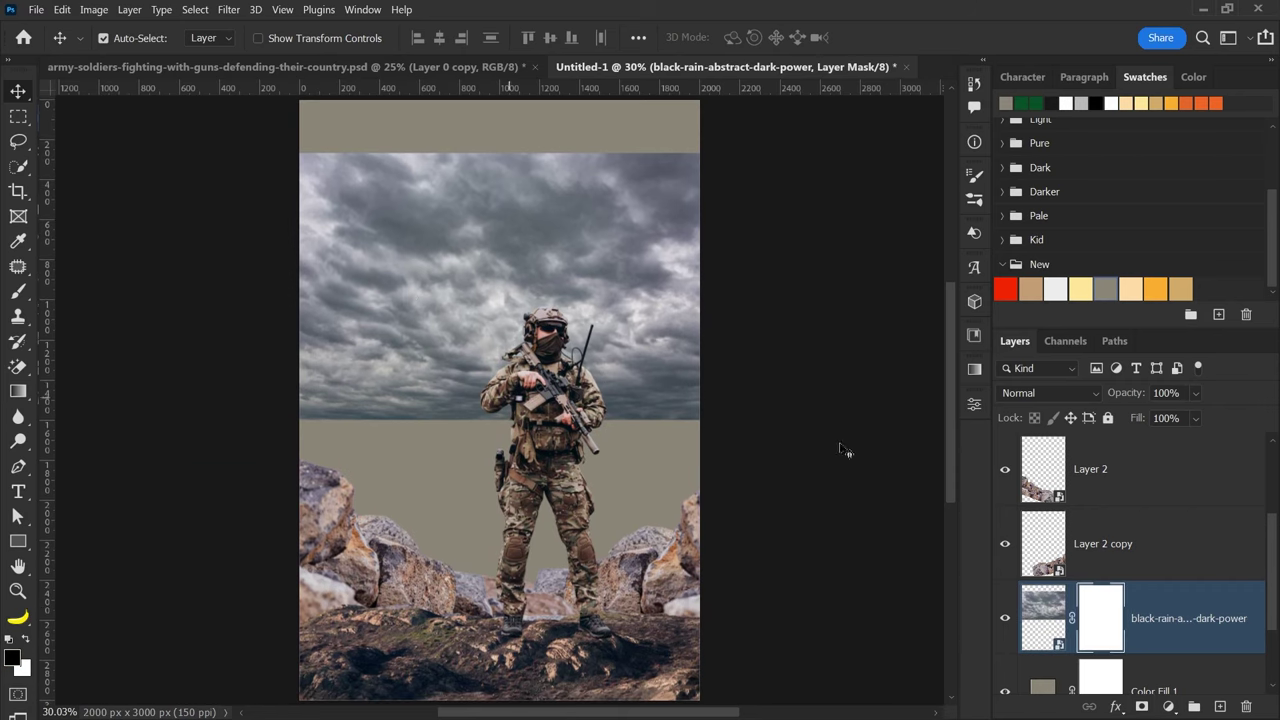
click(1021, 394)
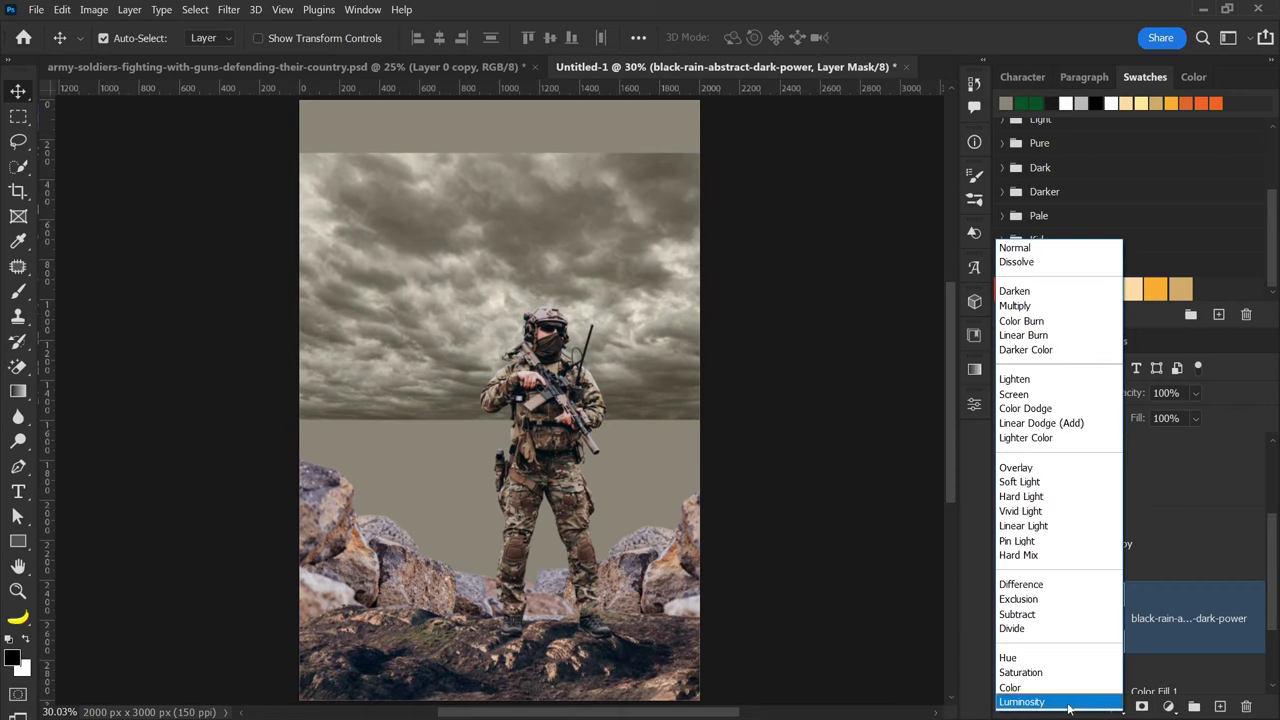
click(1071, 705)
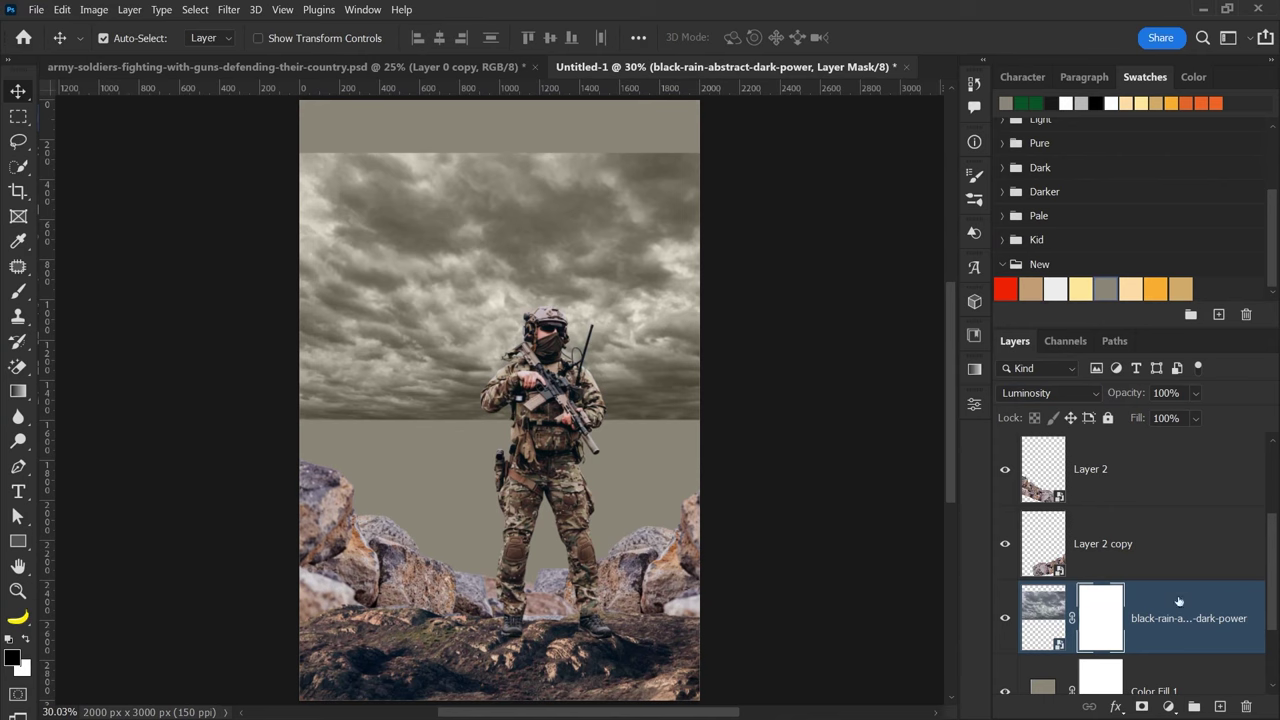
key(b)
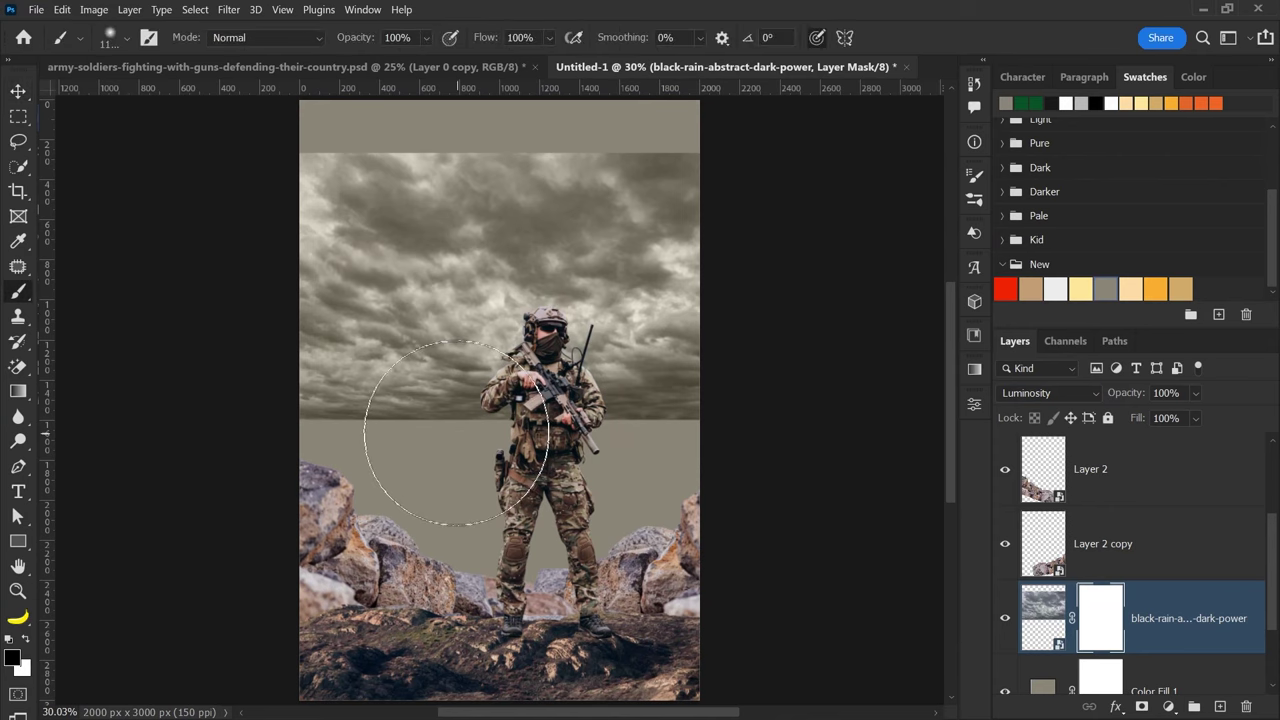
- Paint black on the cloud mask to soften the horizon, then move the clouds up to fill the top
drag(217, 449, 749, 457)
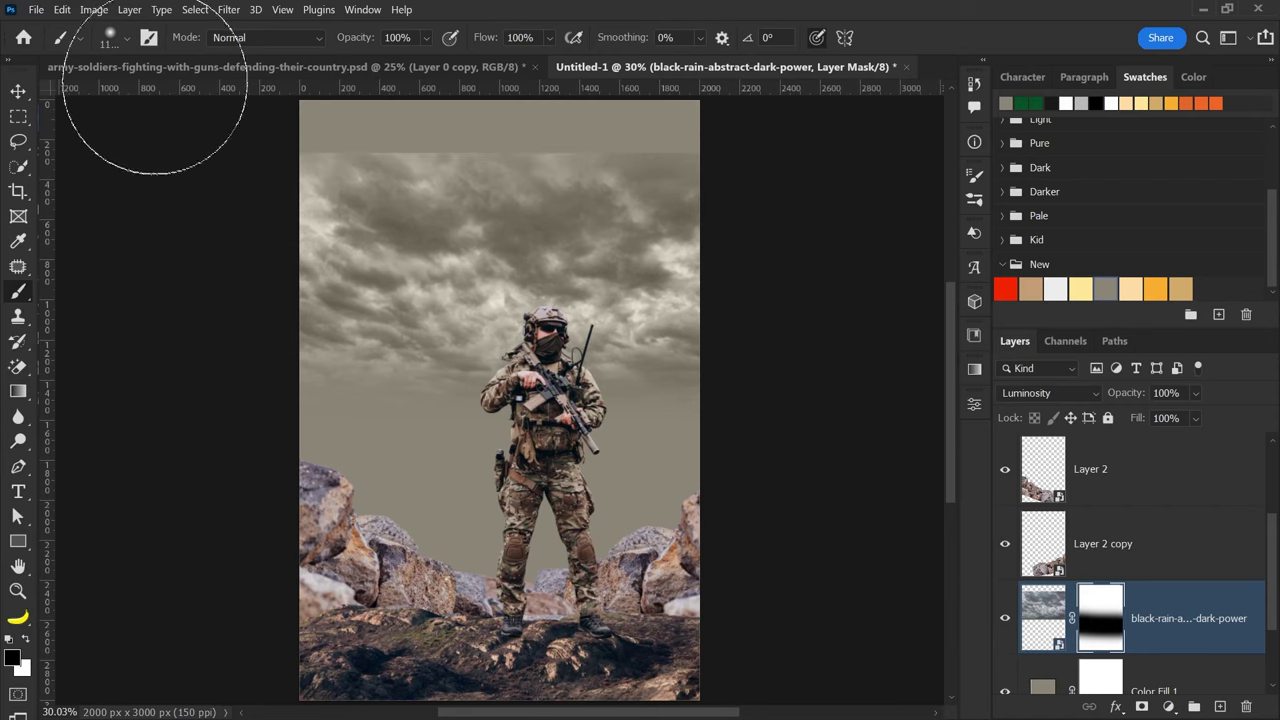
key(v)
click(1212, 640)
drag(567, 240, 551, 184)
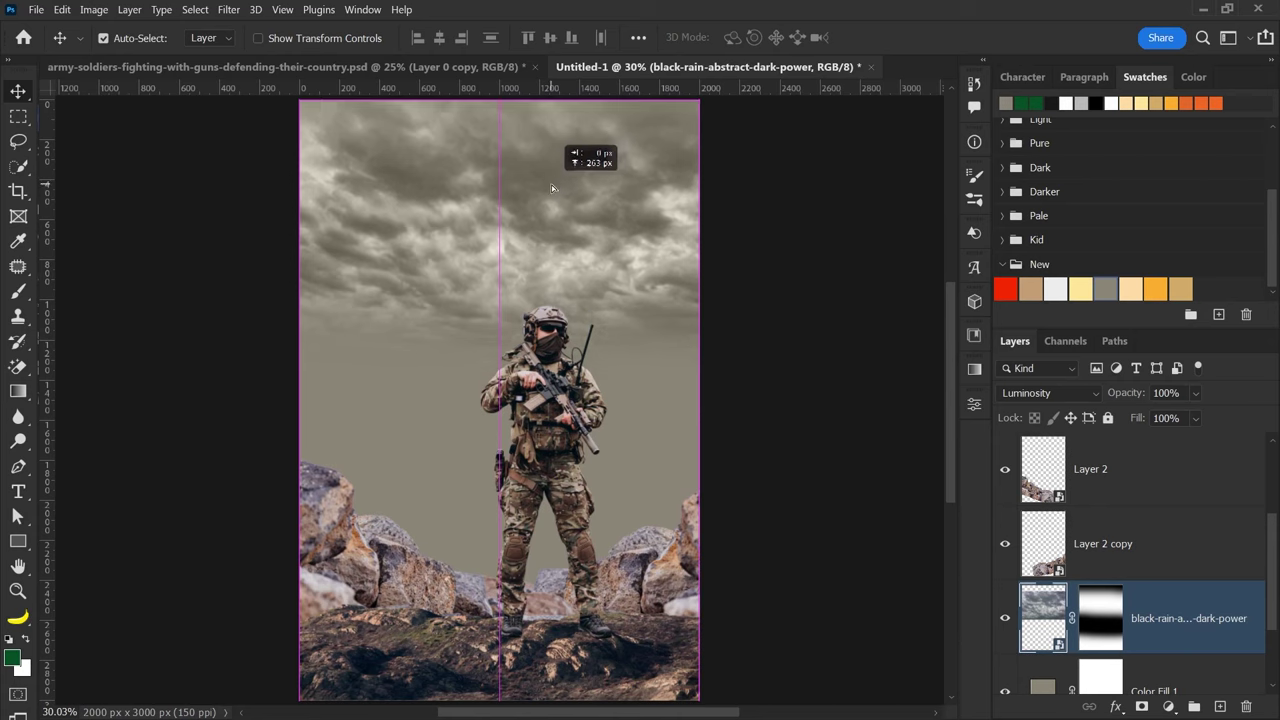
- Lower the brush Flow and paint the cloud mask again for a softer blend
click(737, 258)
click(580, 251)
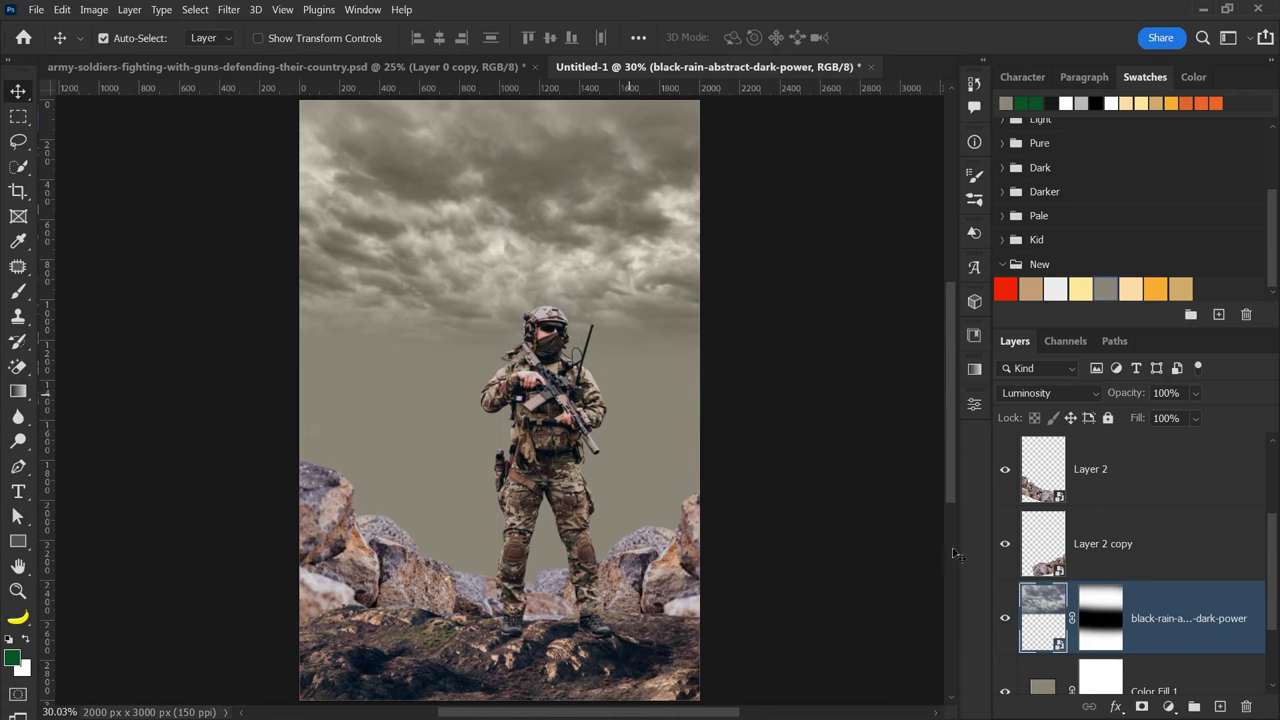
click(1100, 618)
key(b)
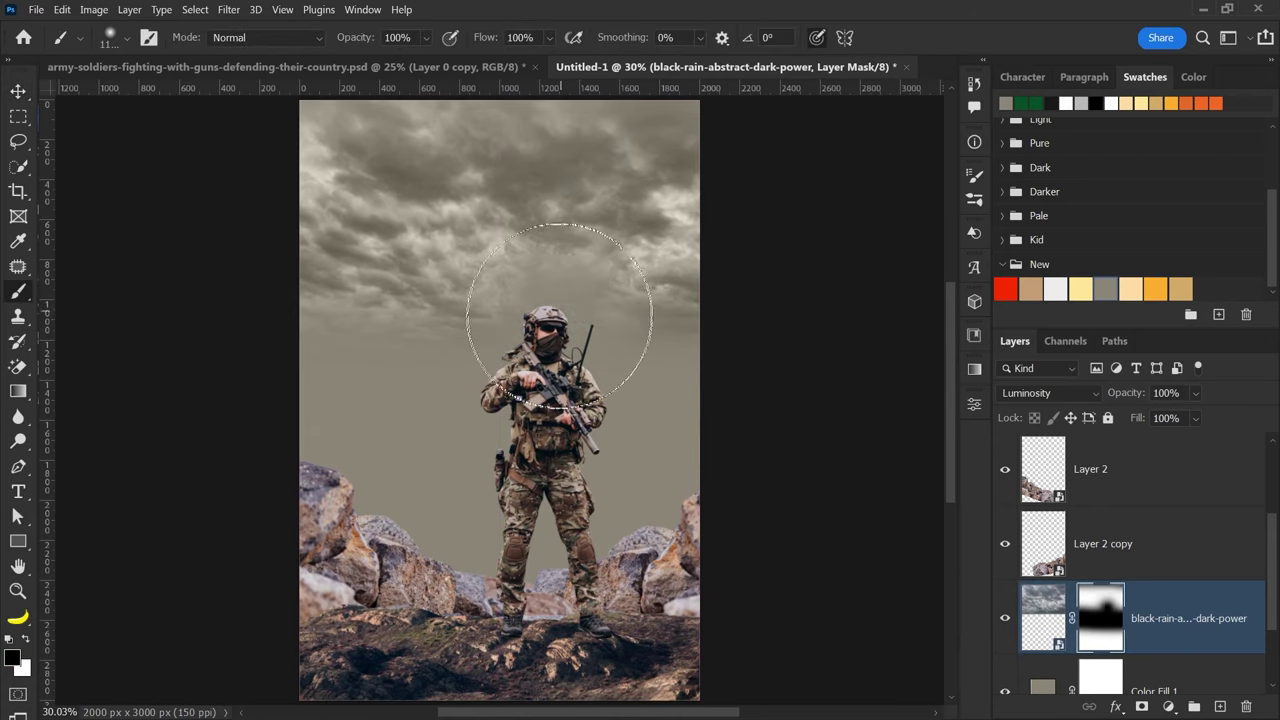
drag(496, 41, 452, 41)
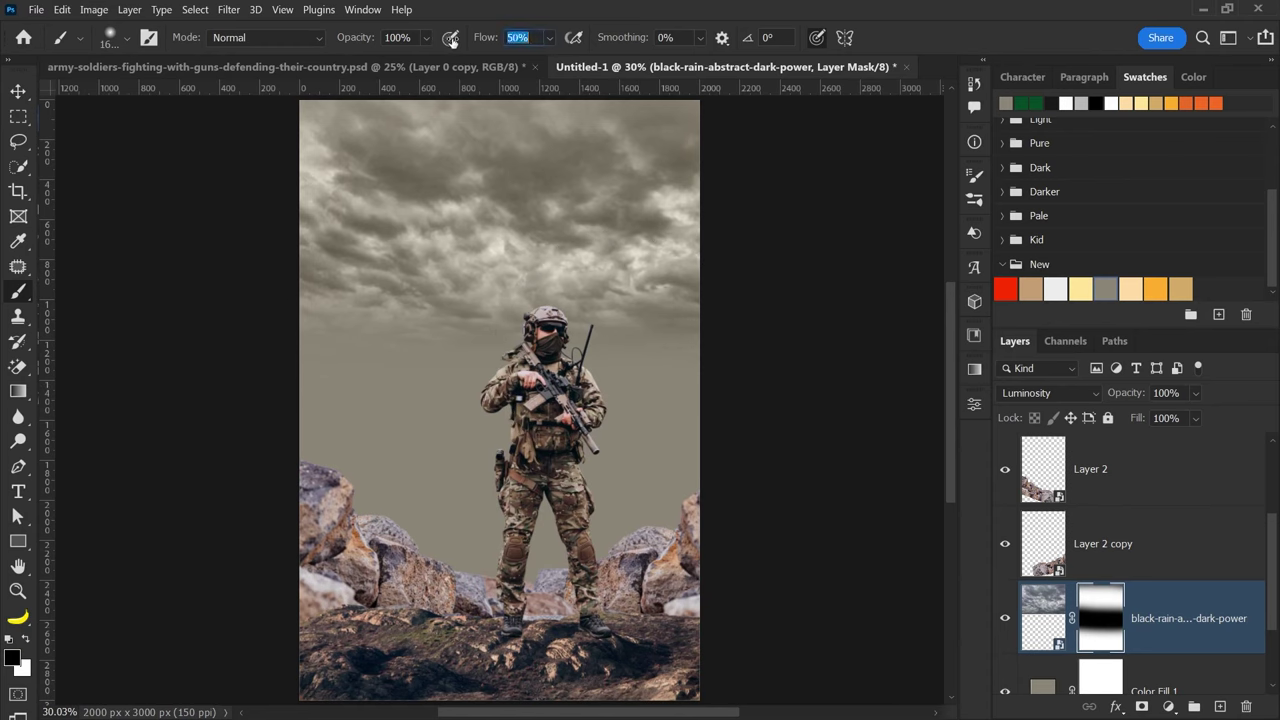
key(v)
click(645, 210)
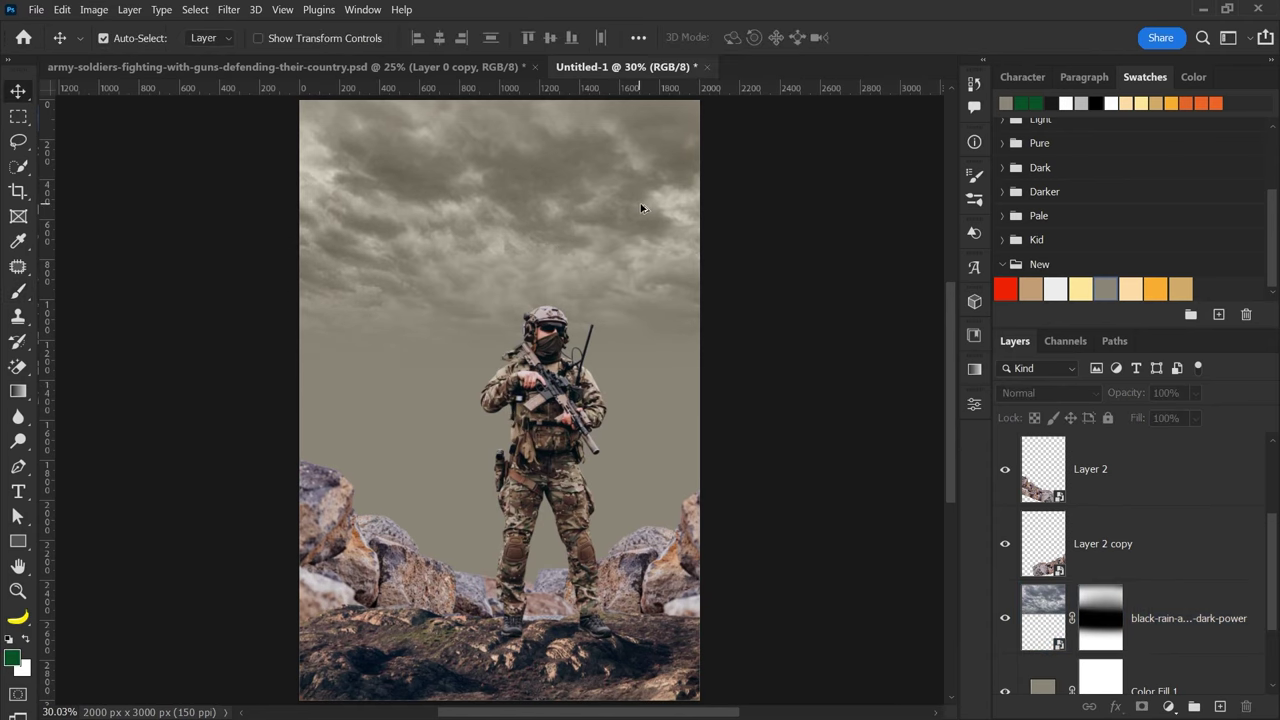
- Duplicate the clouds lower on the canvas, flip the copy horizontally and reposition it
drag(645, 210, 623, 430)
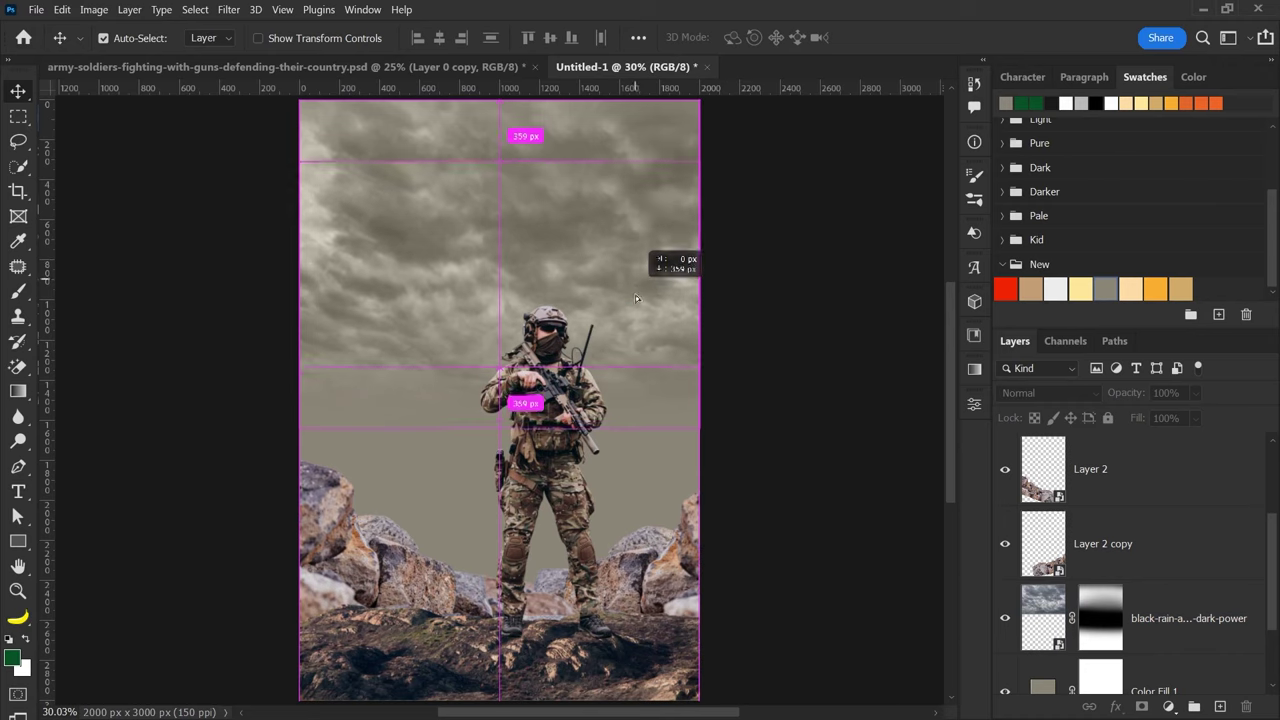
key(ctrl+t)
right_click(660, 410)
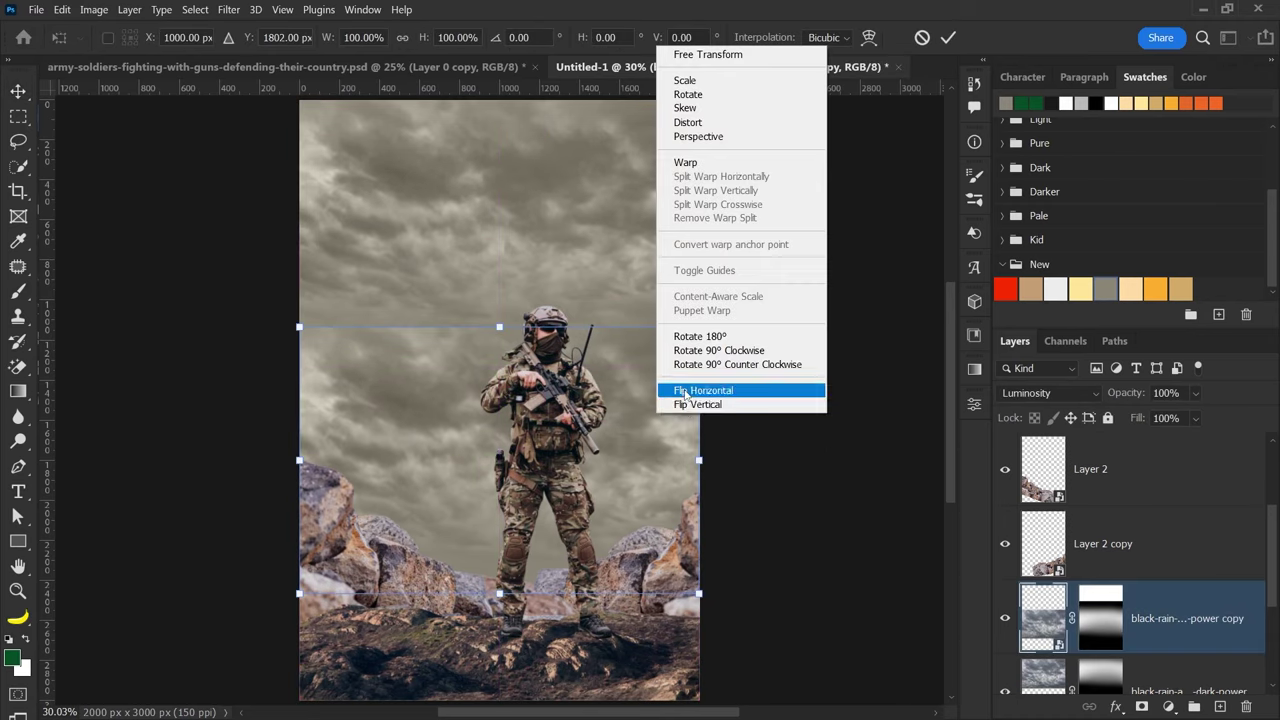
click(684, 390)
key(Return)
mouse_move(655, 412)
mouse_down()
mouse_move(639, 413)
mouse_move(639, 398)
mouse_up()
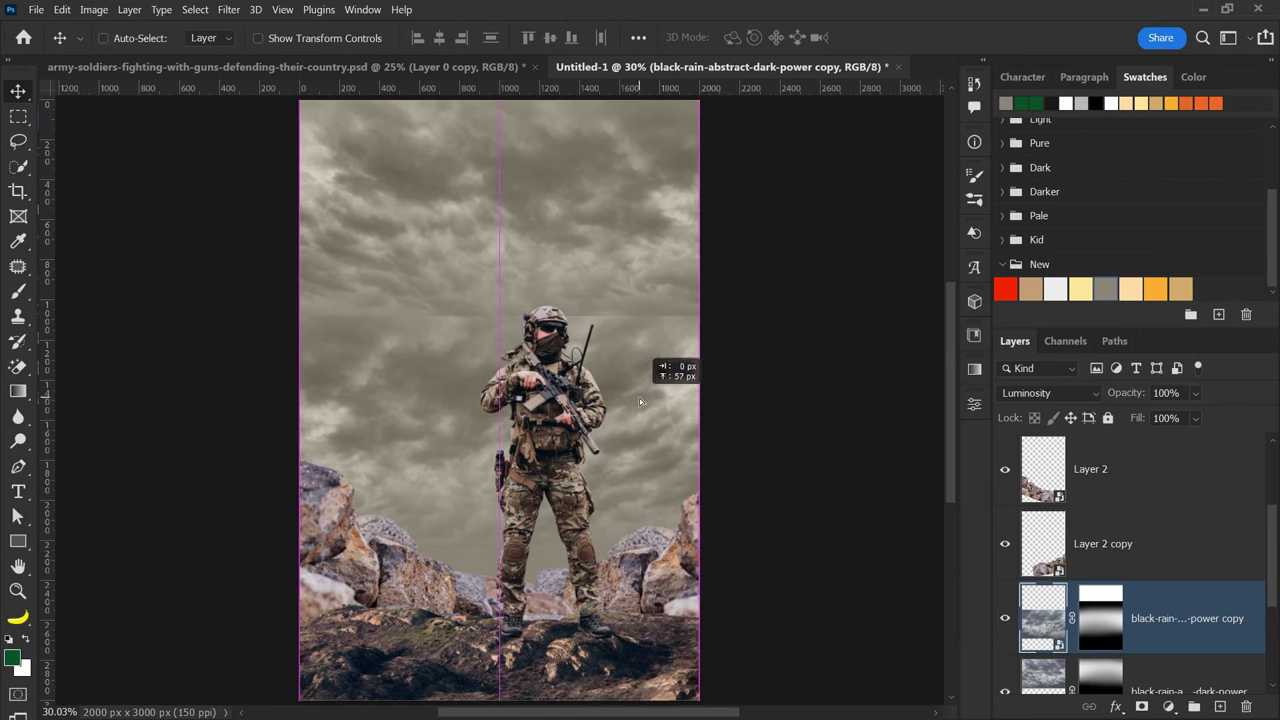
- Paint on the cloud layer's mask and move the cloud layer 244 px down
click(1096, 613)
key(b)
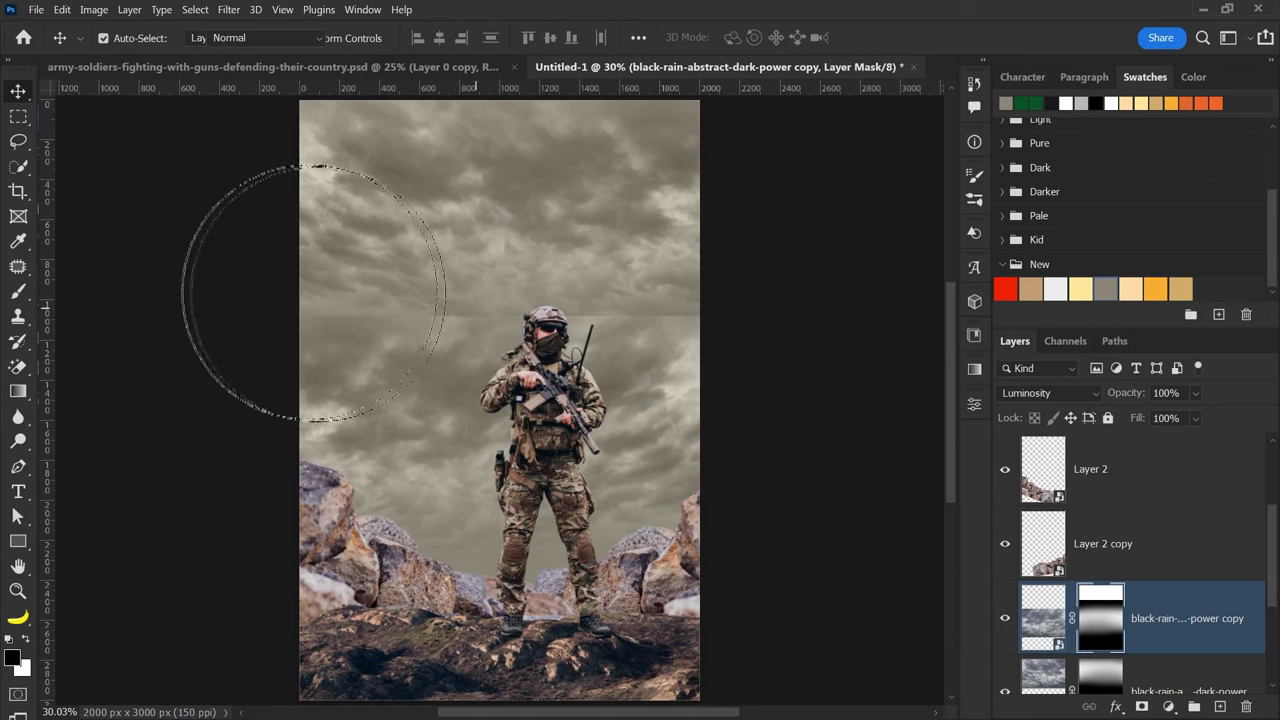
scroll(286, 585, down, 1)
key(v)
drag(652, 294, 652, 343)
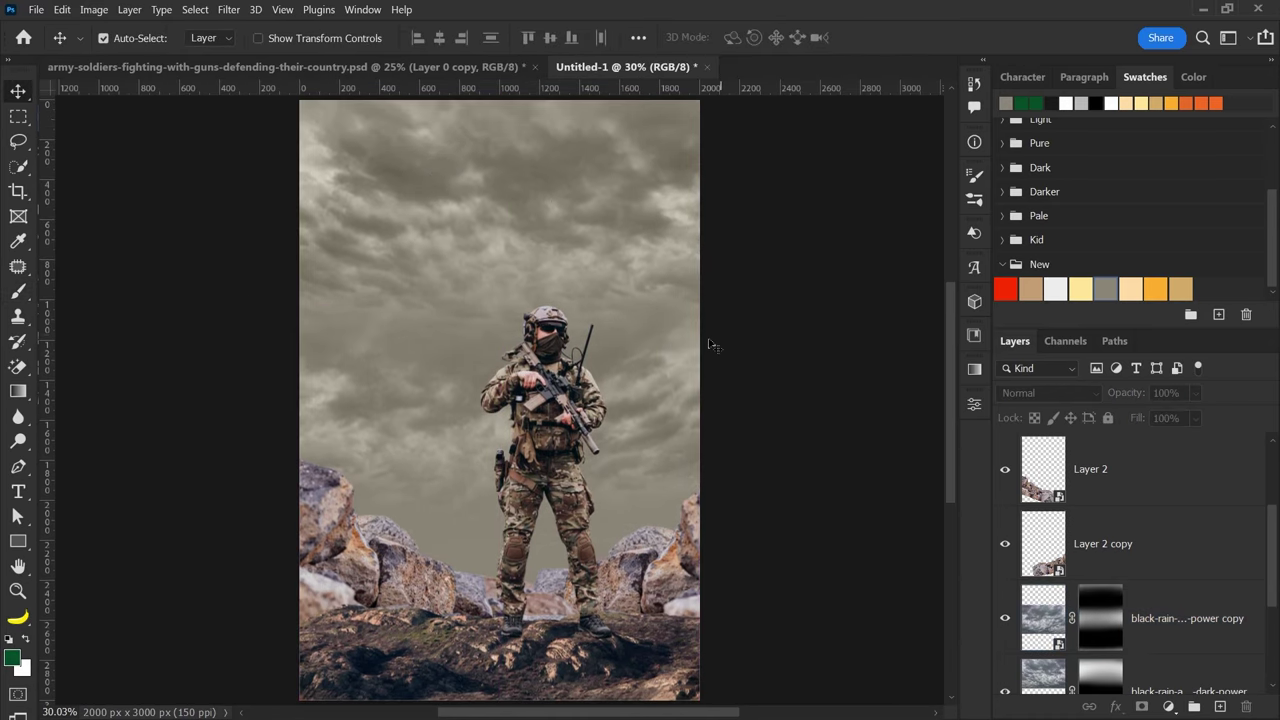
- Enlarge the lower dark-power cloud layer from its corner
key(v)
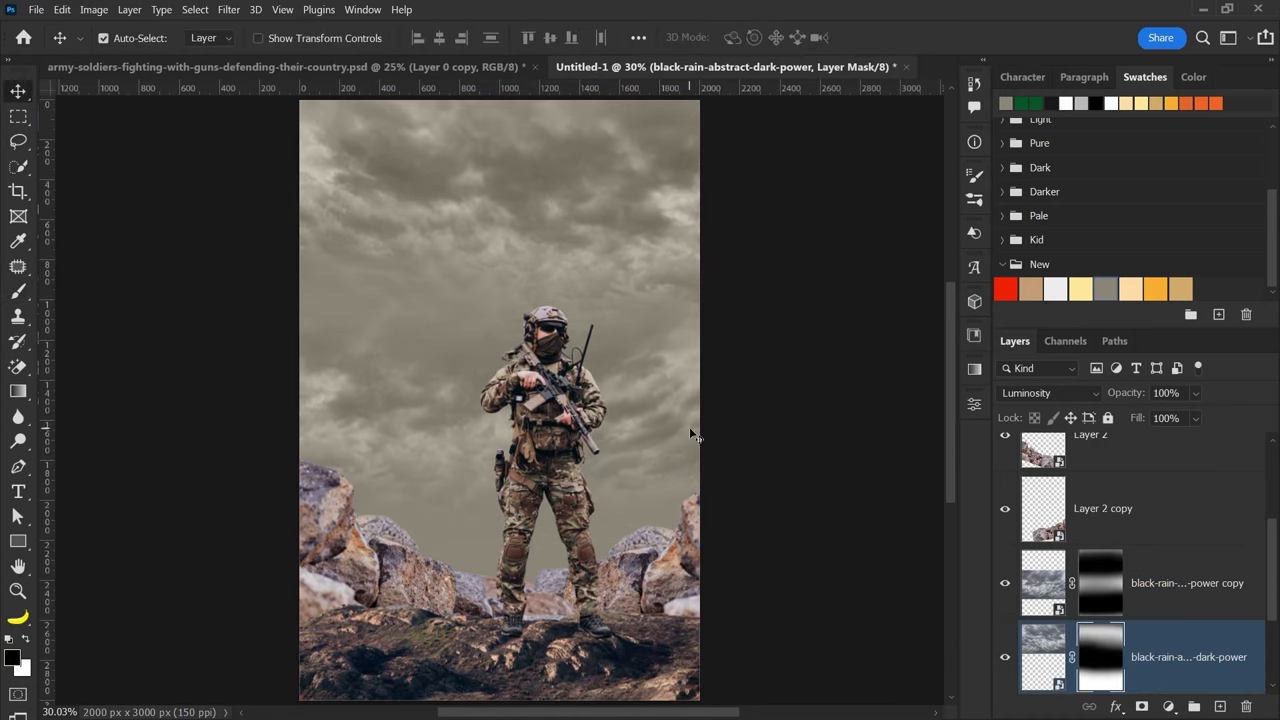
click(689, 427)
click(657, 378)
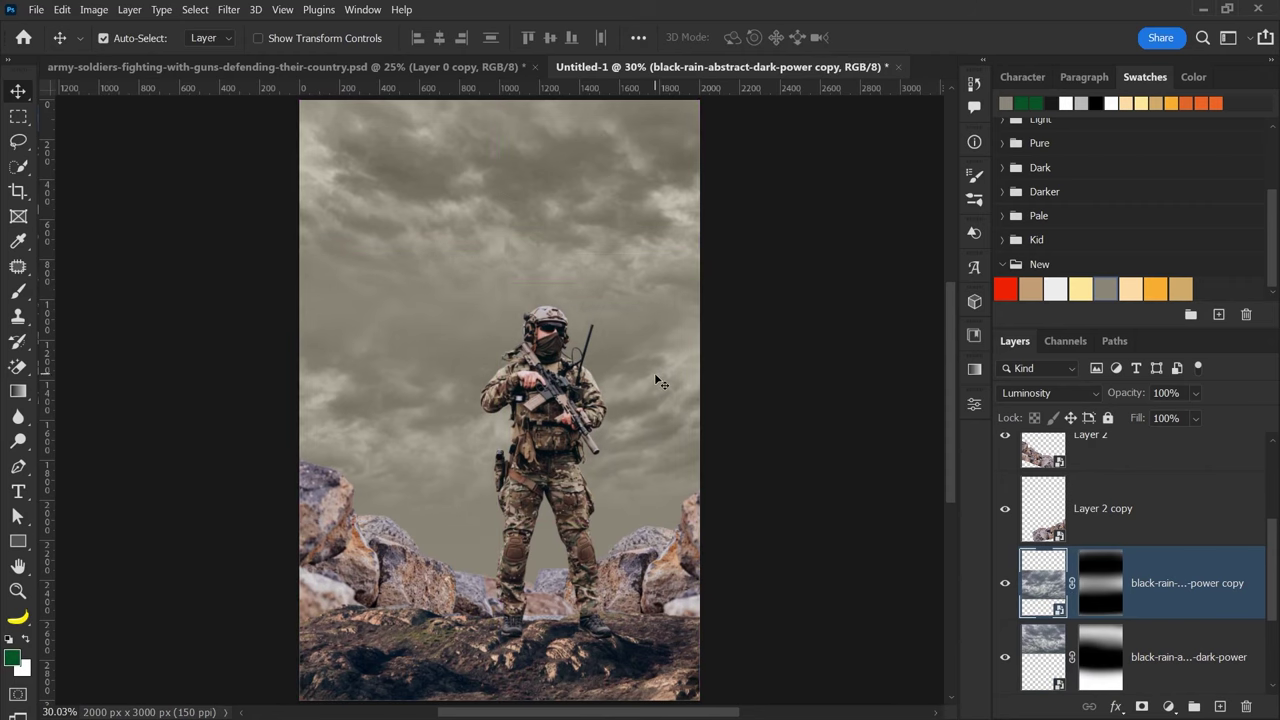
click(595, 215)
key(ctrl+t)
drag(722, 382, 737, 389)
key(Return)
click(671, 403)
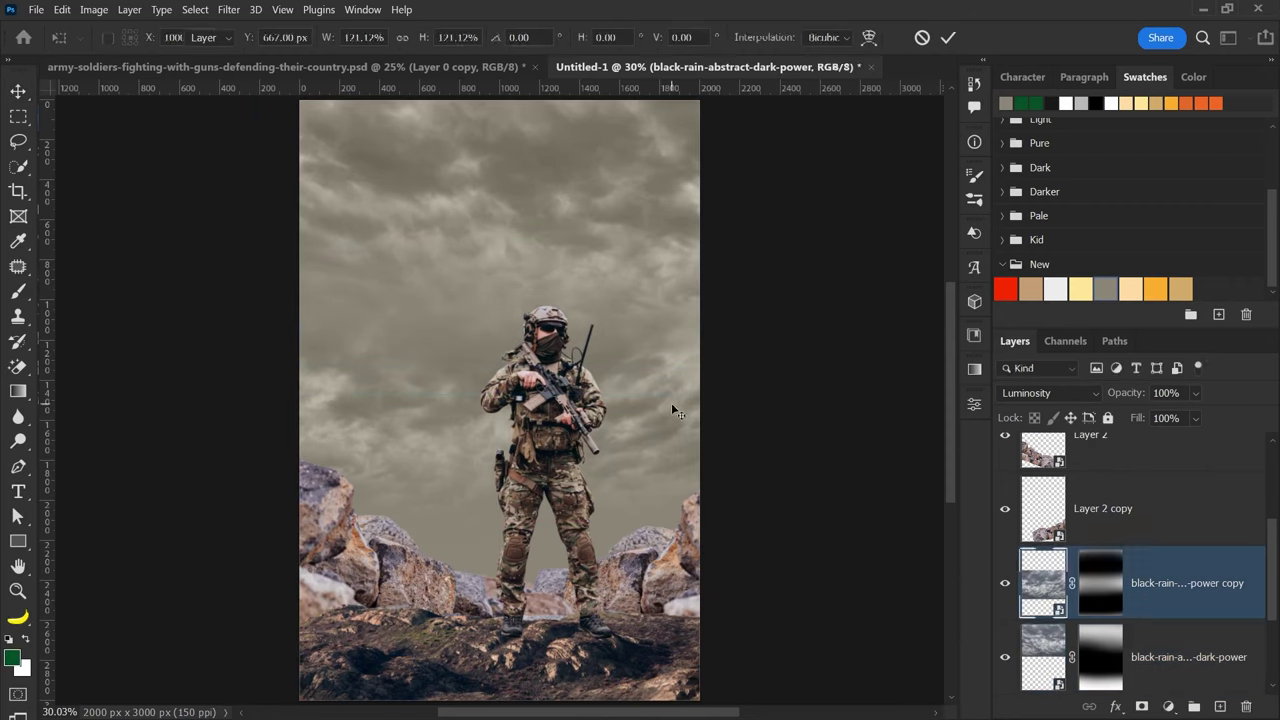
- Enlarge the black-rain-abstract-dark-power copy cloud layer to 117%
scroll(671, 403, down, 2)
key(ctrl+t)
drag(698, 508, 735, 540)
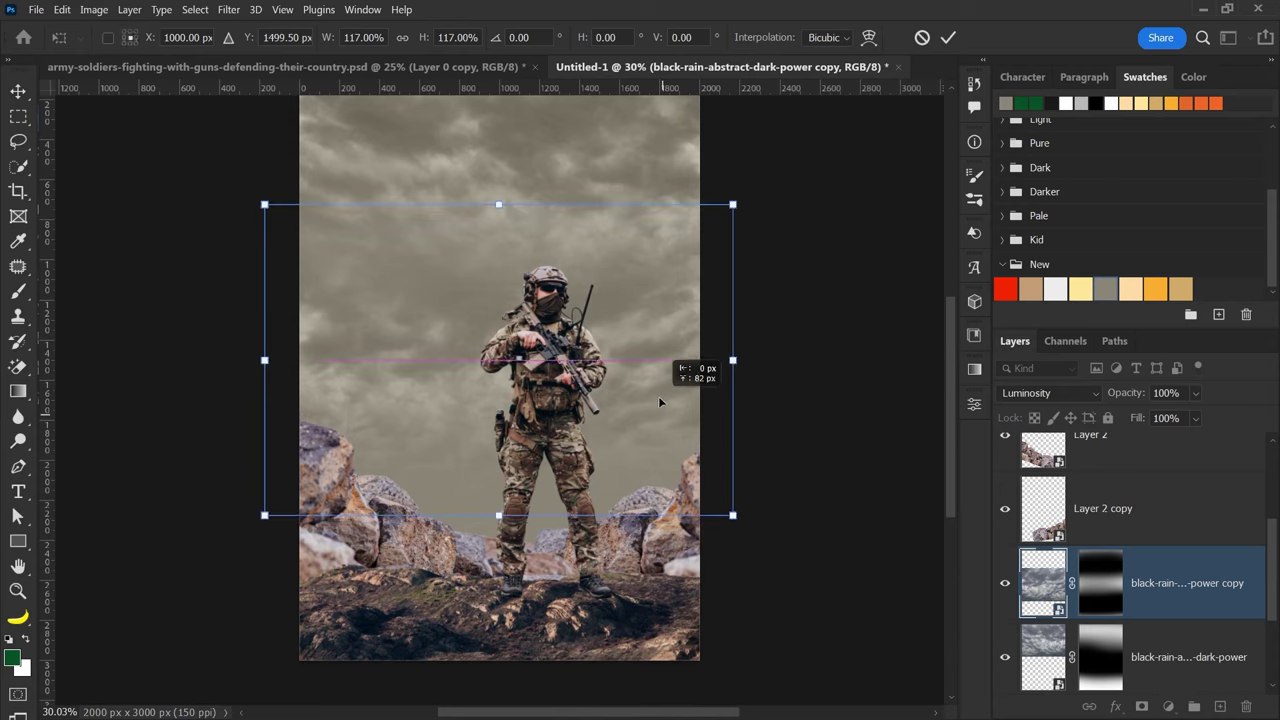
key(Return)
scroll(658, 398, up, 2)
click(578, 420)
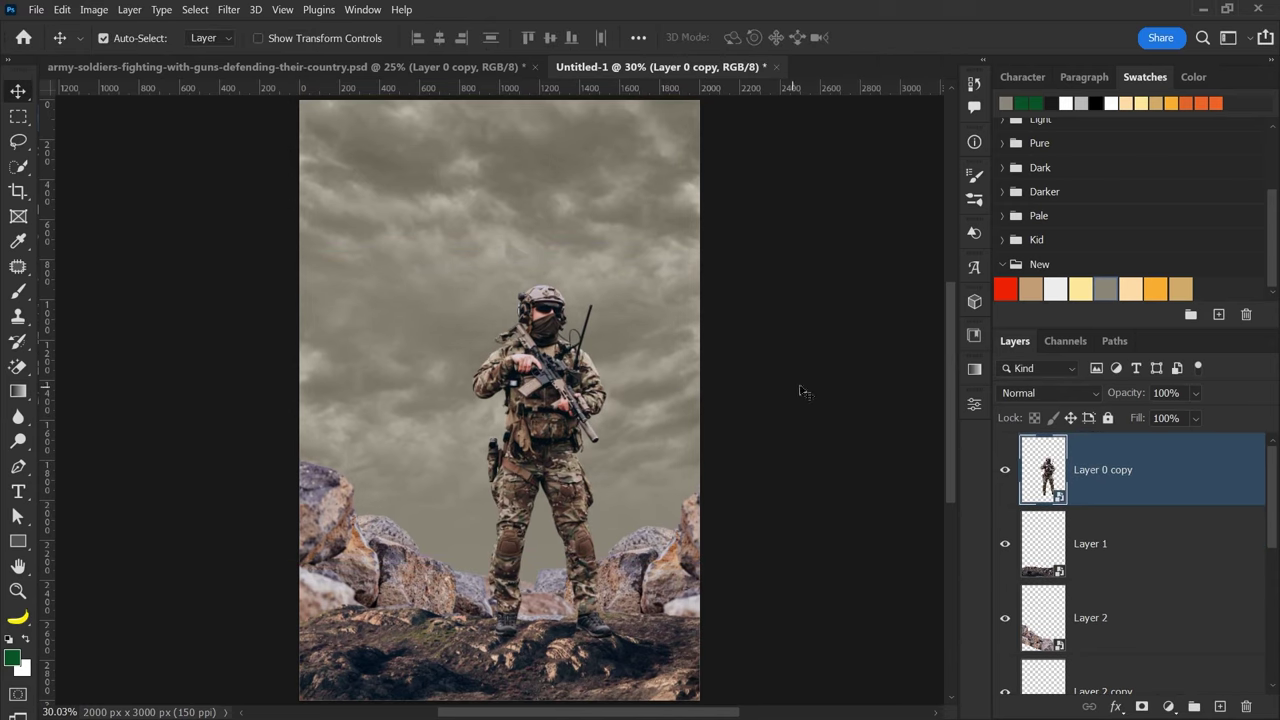
- Nudge Layer 0 copy a few pixels right and open aircraft-eurofighter-typhoon.jpg as a document
click(802, 392)
click(540, 415)
click(716, 406)
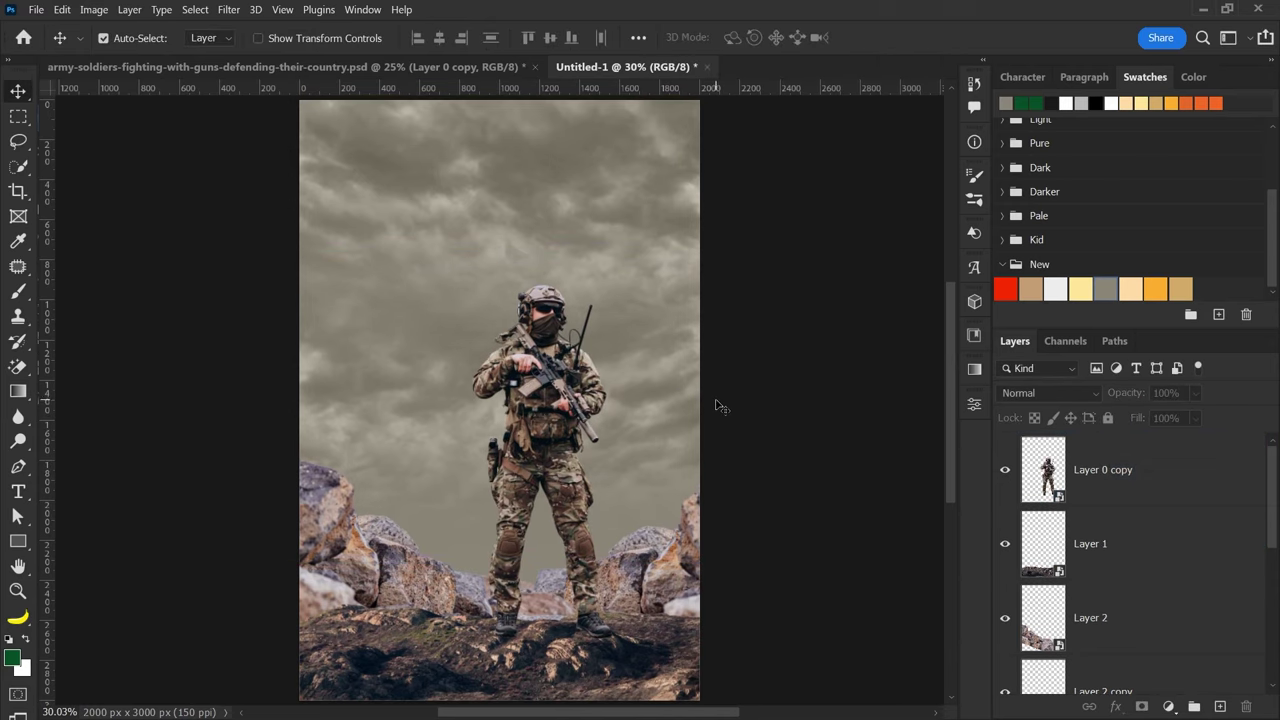
click(666, 378)
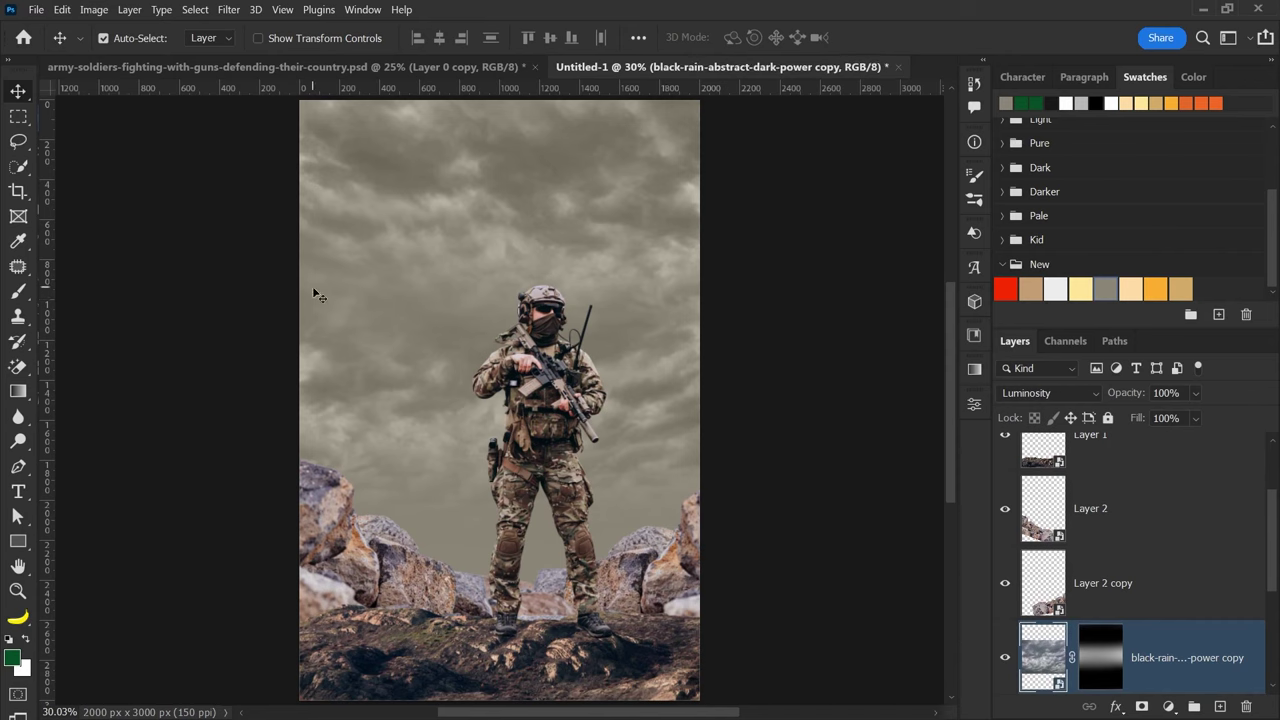
click(250, 341)
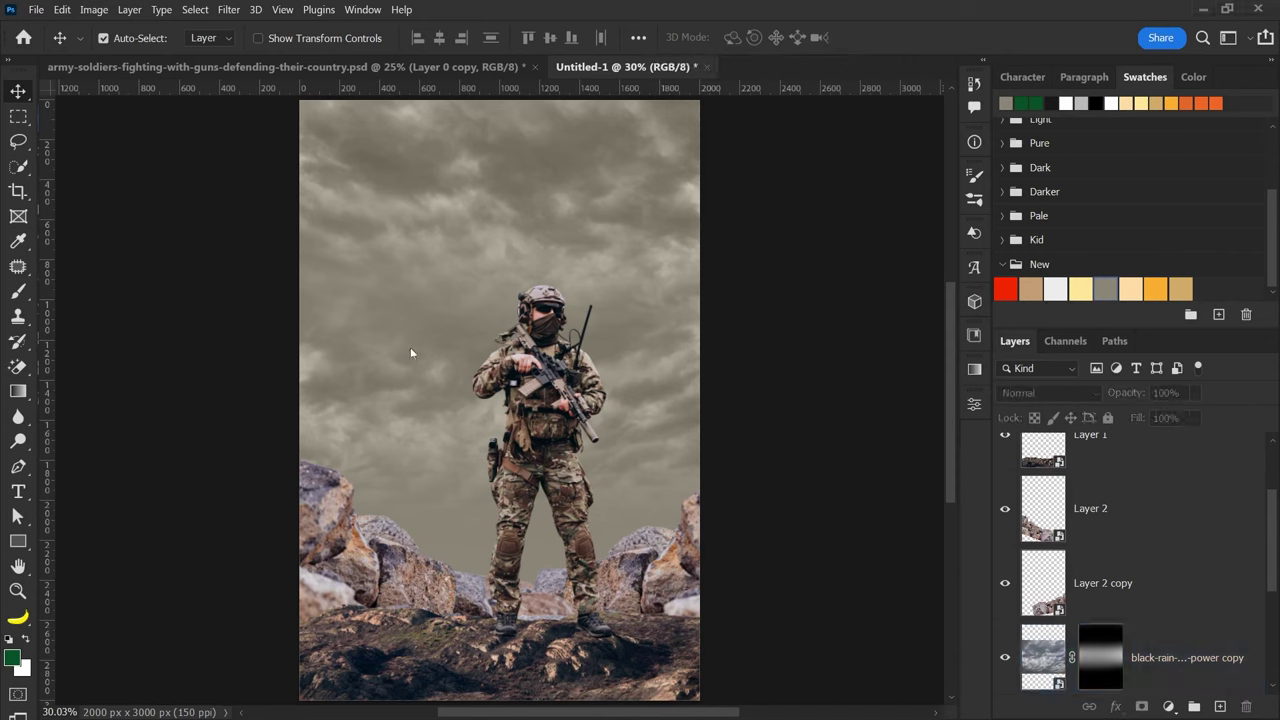
drag(575, 390, 583, 391)
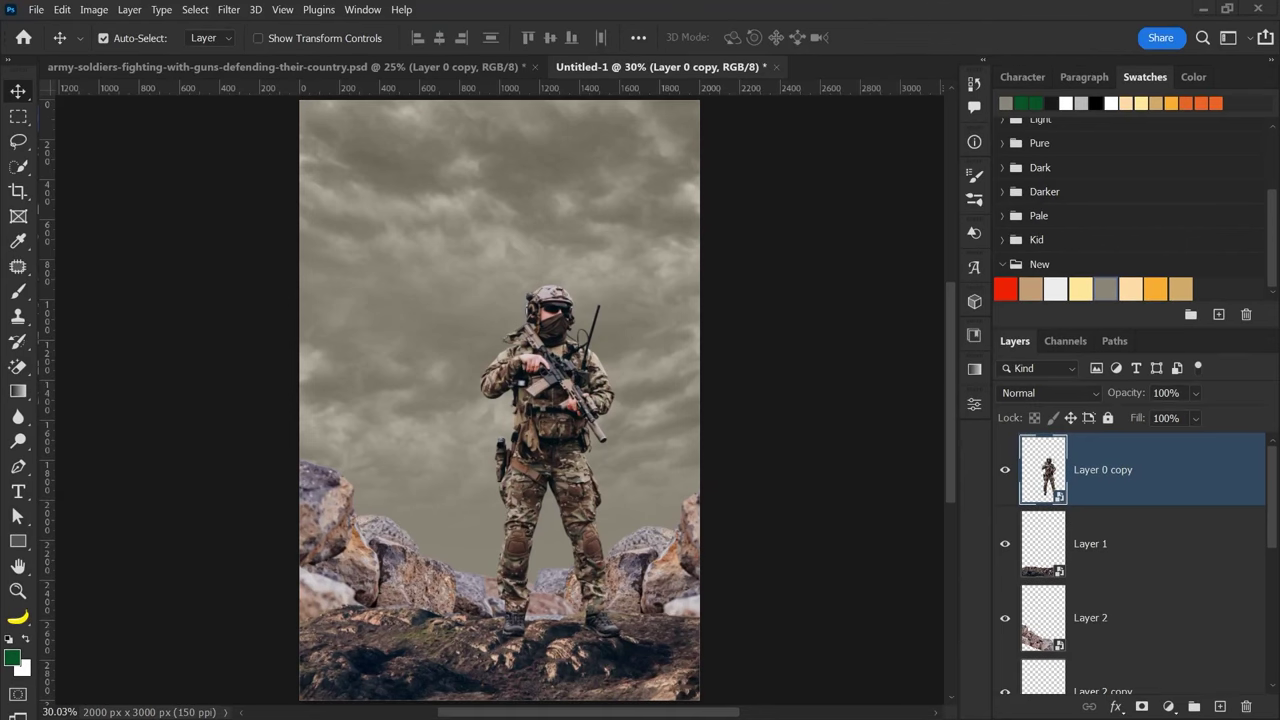
drag(86, 337, 846, 62)
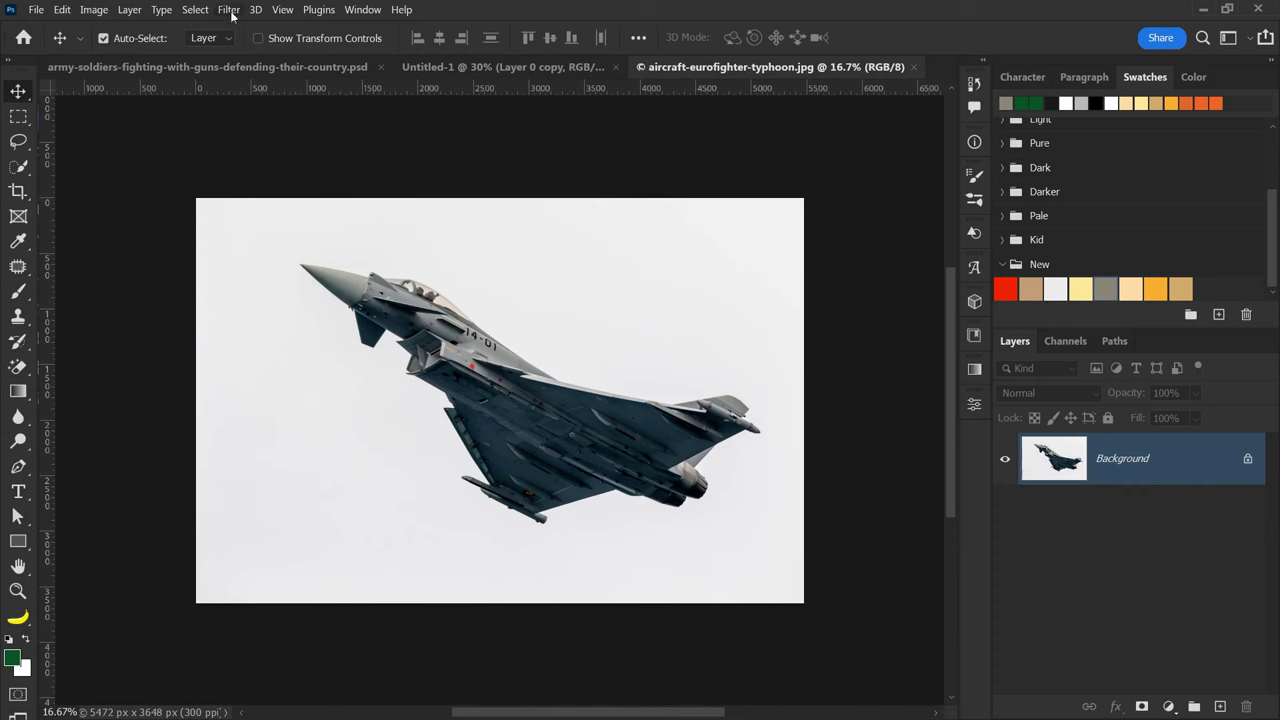
- Mask out the jet's white background using a Color Range selection of the white sky
click(195, 9)
click(215, 168)
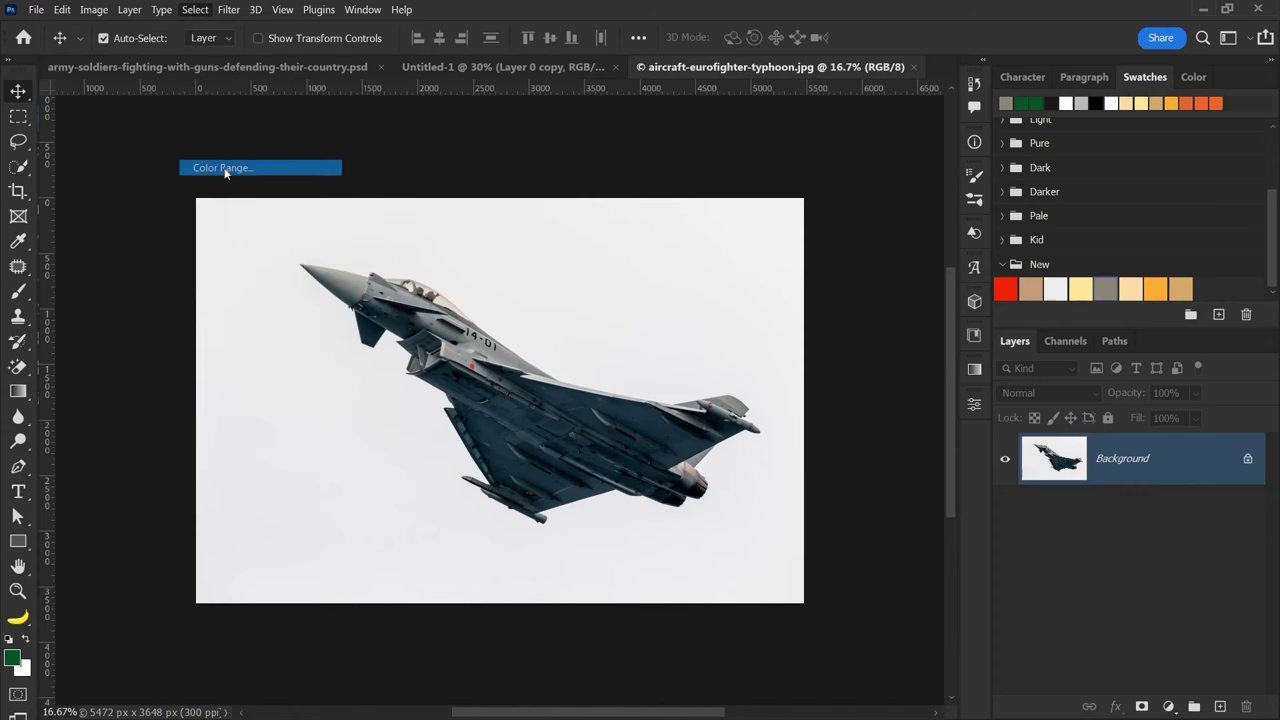
click(275, 324)
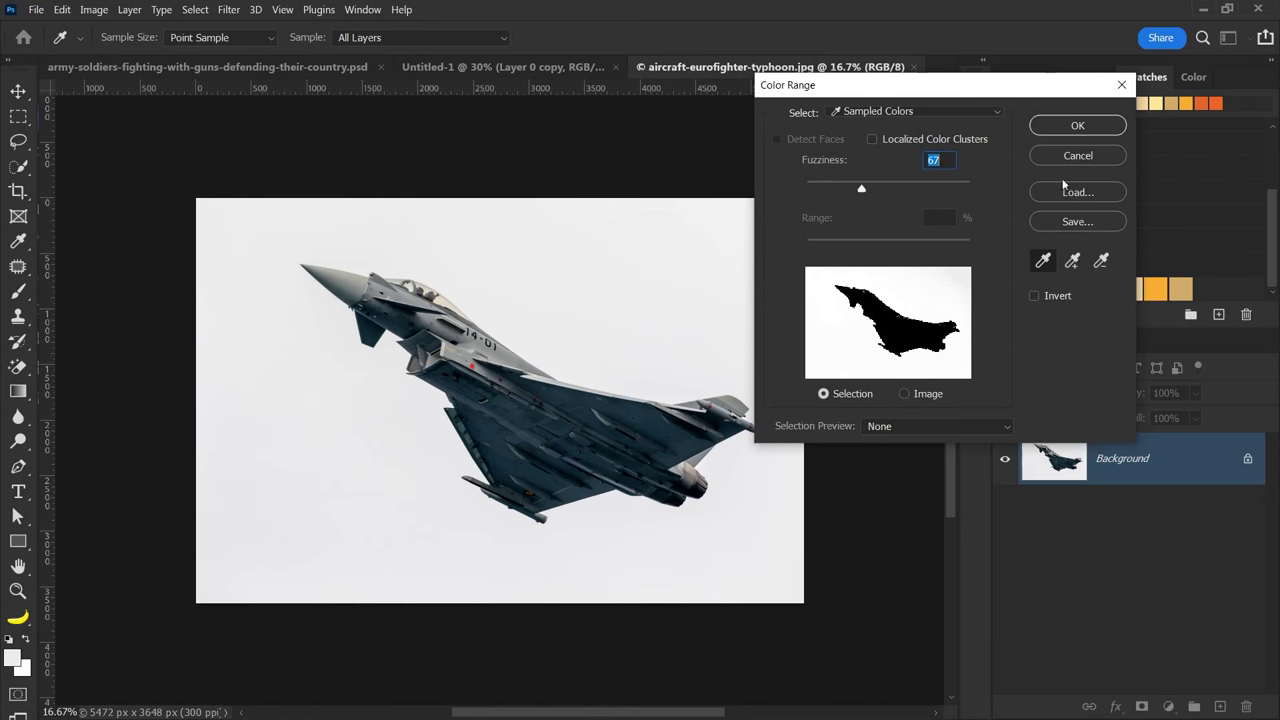
click(1077, 125)
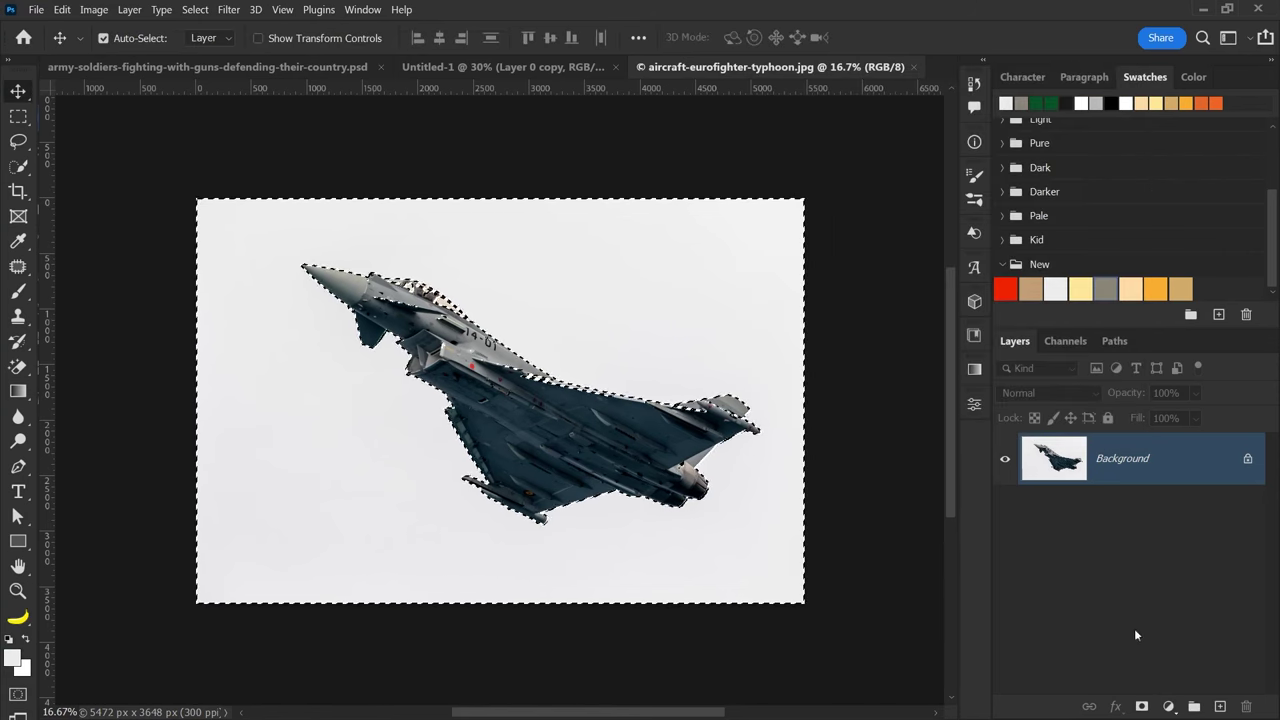
click(1141, 707)
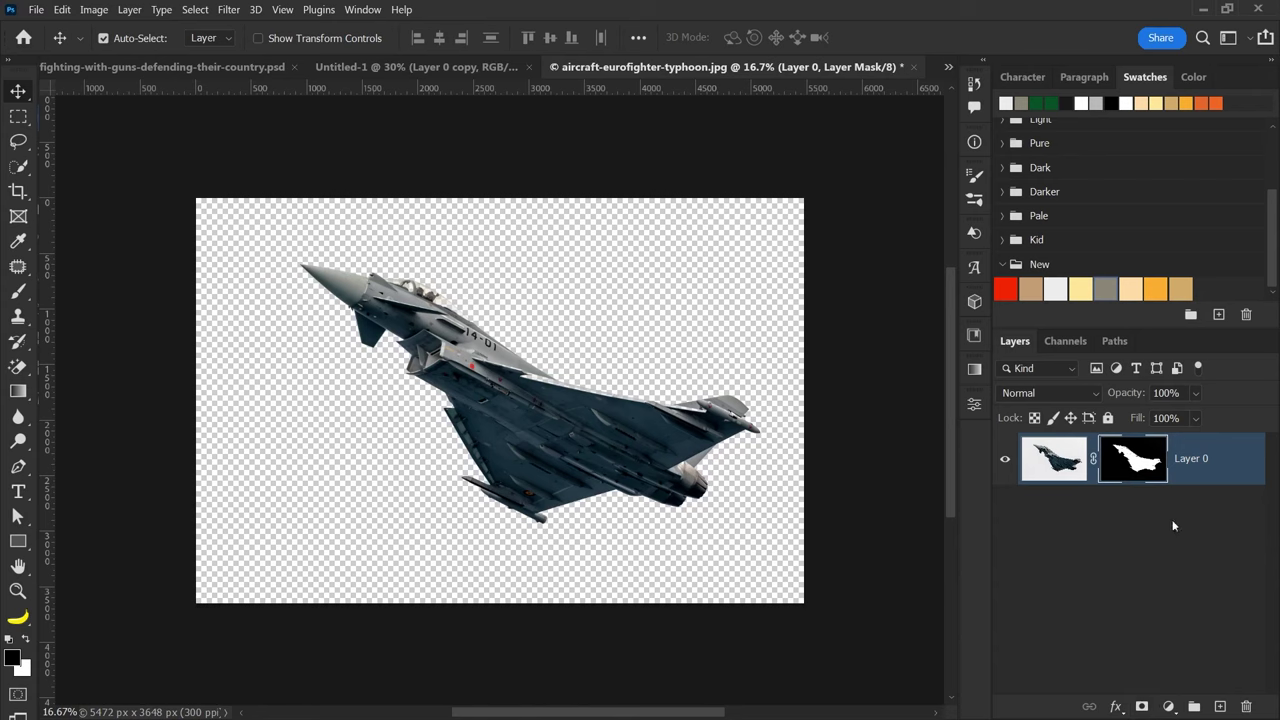
- Convert the masked jet to a smart object and drag it into Untitled-1
right_click(1218, 468)
click(1100, 268)
drag(1137, 461, 450, 313)
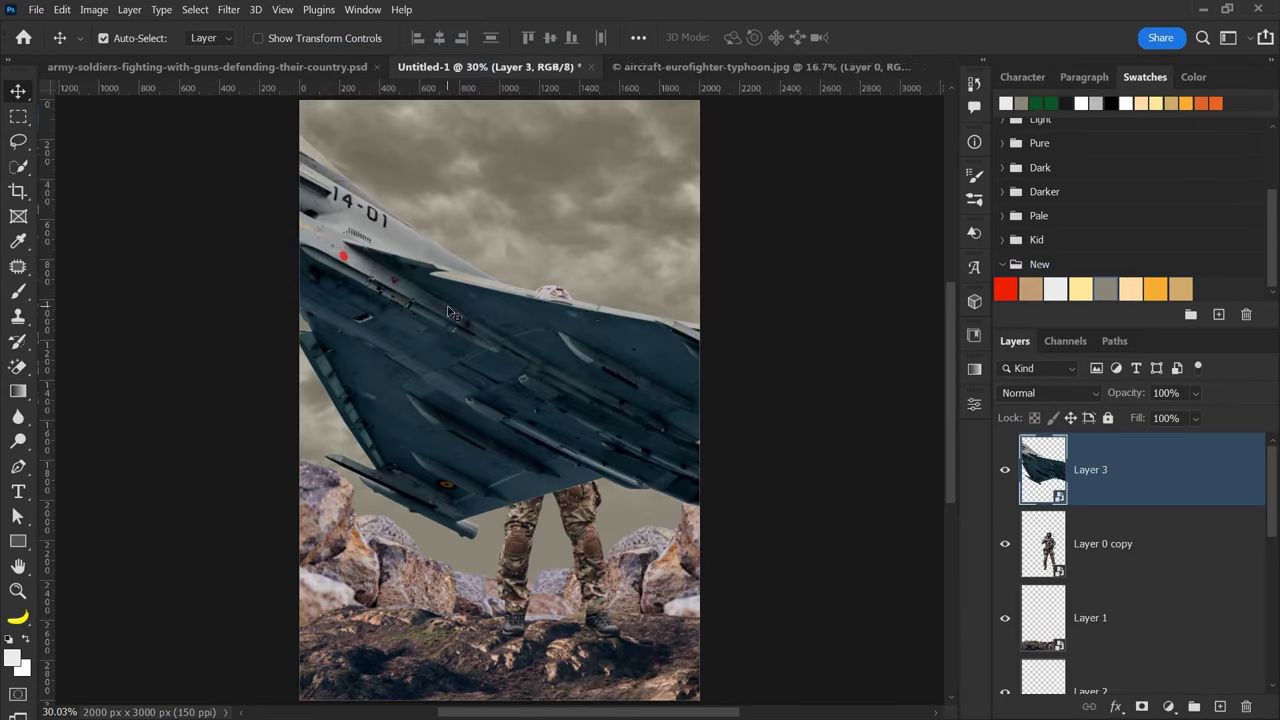
- Close the jet photo document without saving
click(816, 70)
key(ctrl+w)
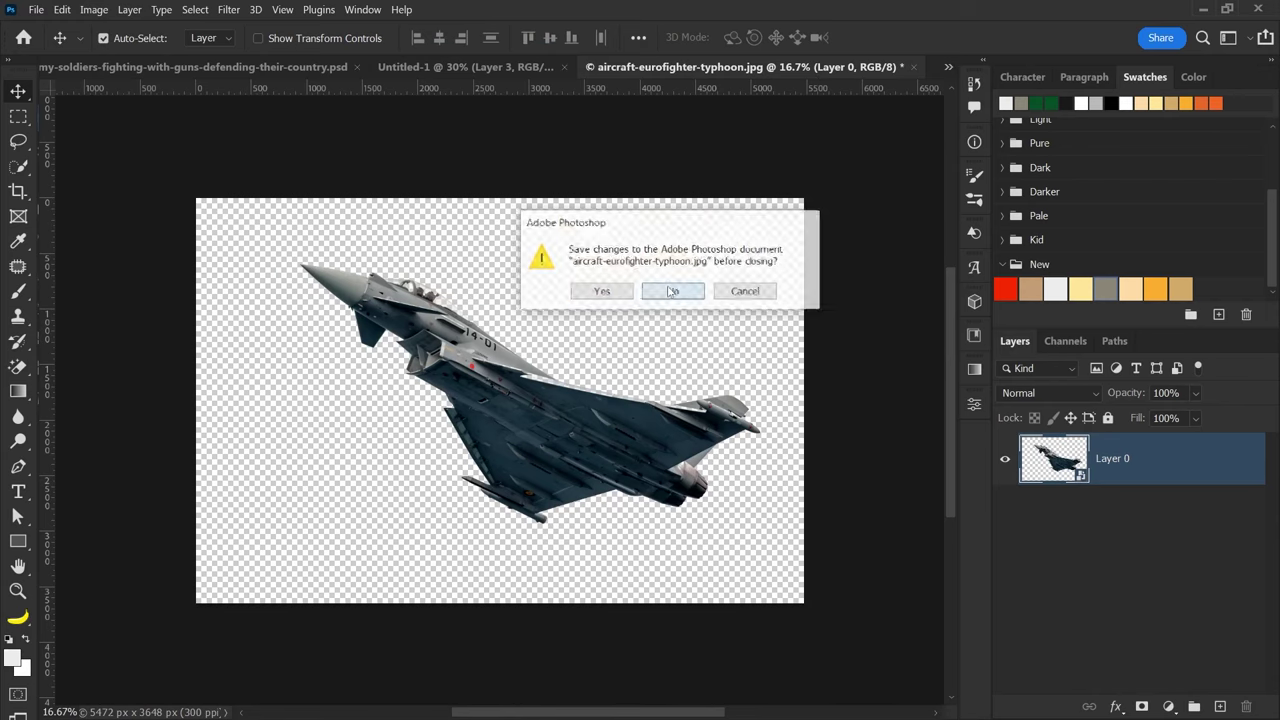
click(666, 289)
- Shrink the jet to a small size and add a smaller duplicate just below it
key(ctrl+t)
drag(940, 670, 441, 362)
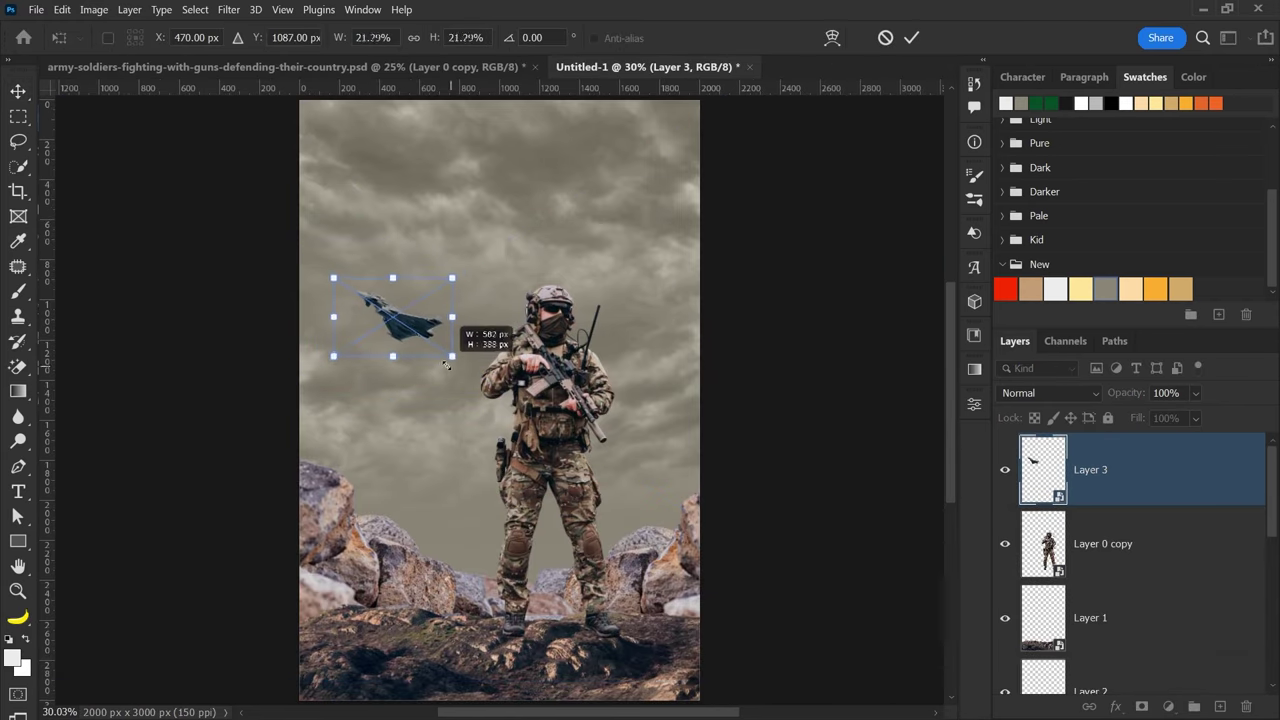
key(Return)
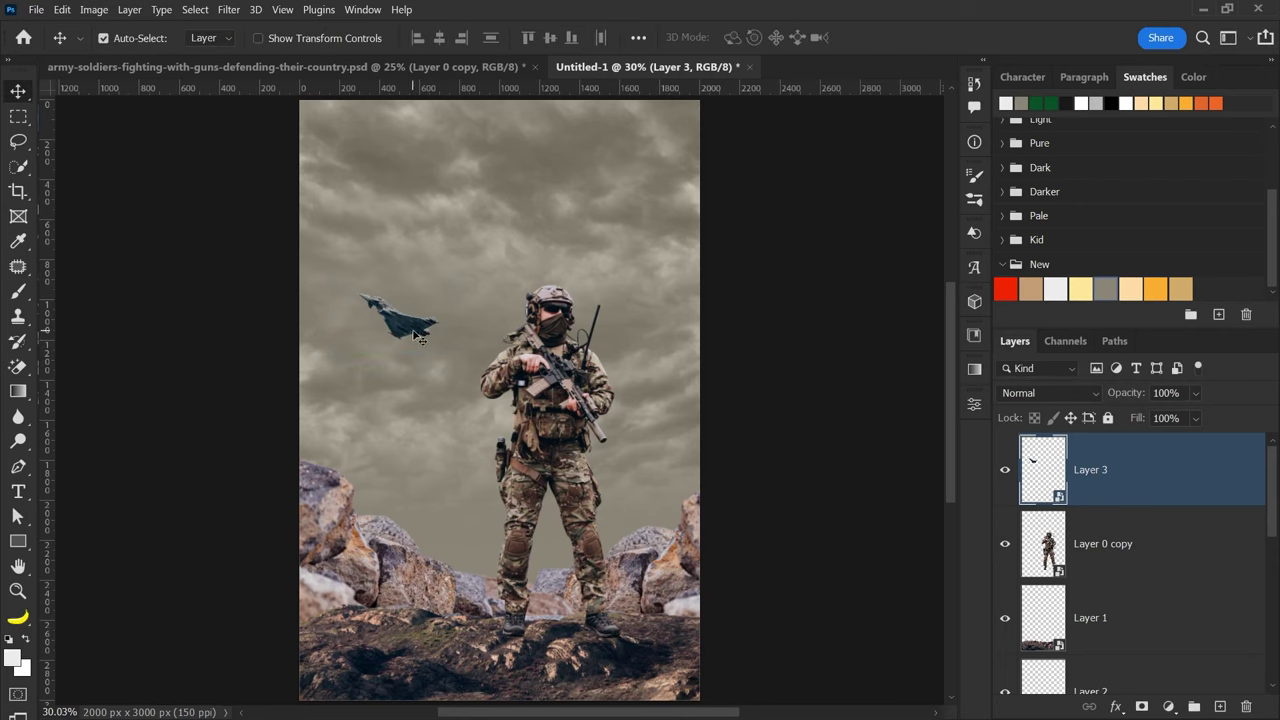
mouse_move(410, 332)
mouse_down()
mouse_move(427, 381)
mouse_move(440, 368)
mouse_move(402, 370)
mouse_move(353, 337)
mouse_move(399, 368)
mouse_up()
key(ctrl+t)
key(Return)
- Add a third jet copy below the pair and adjust the left jet's transform
key(ctrl+t)
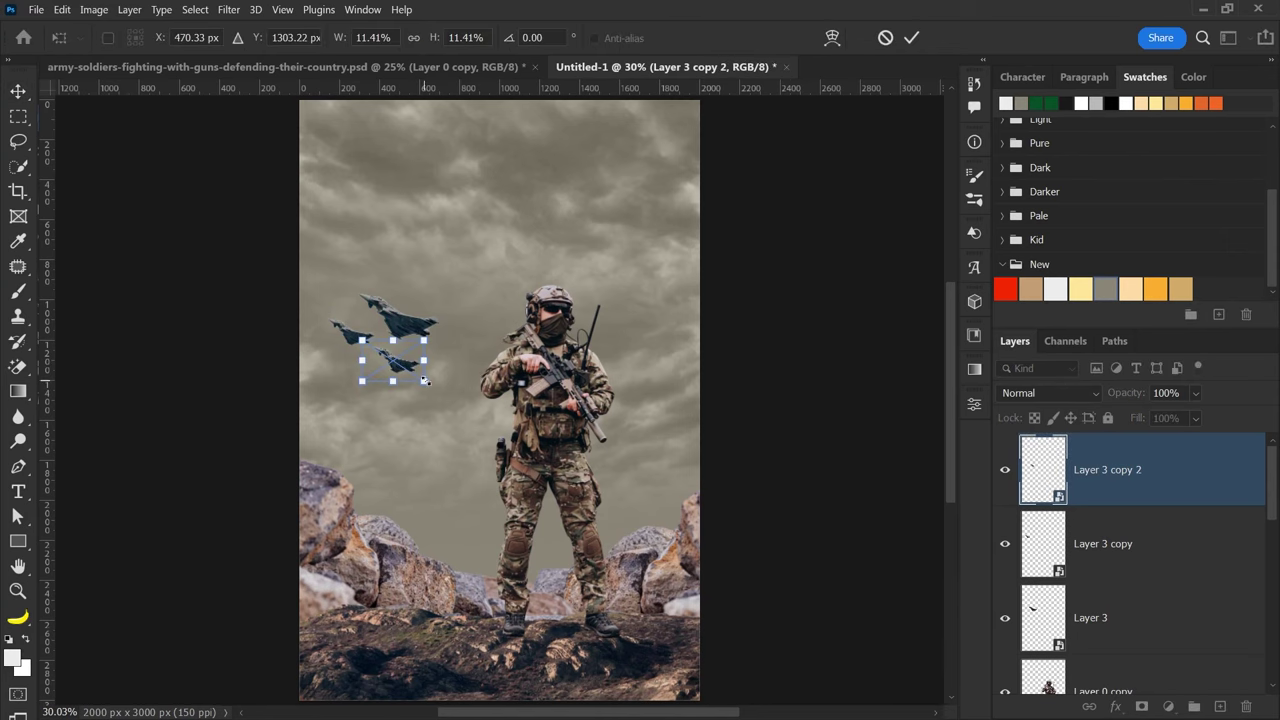
key(Return)
scroll(366, 314, up, 5)
ctrl+click(300, 405)
key(ctrl+t)
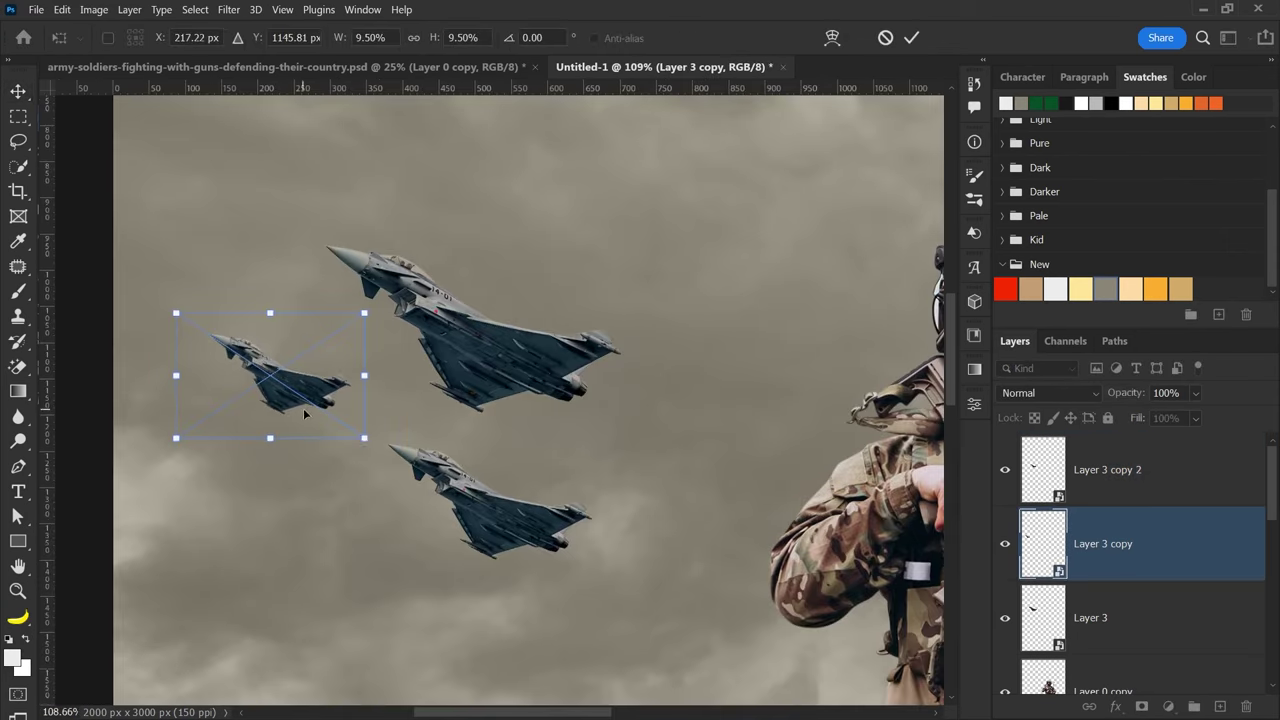
key(Return)
scroll(343, 363, down, 2)
scroll(382, 385, down, 3)
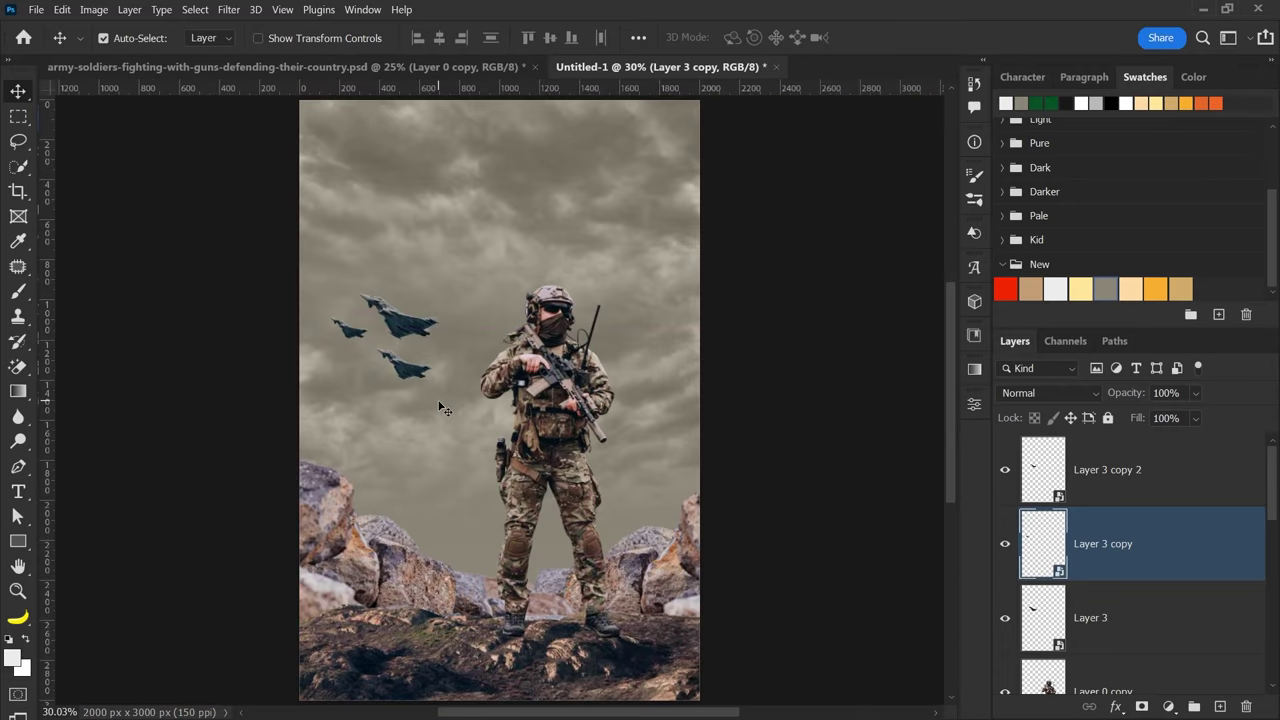
- Group the three jets into Group 1, flip it horizontally and move it right and down
shift+click(410, 370)
shift+click(420, 330)
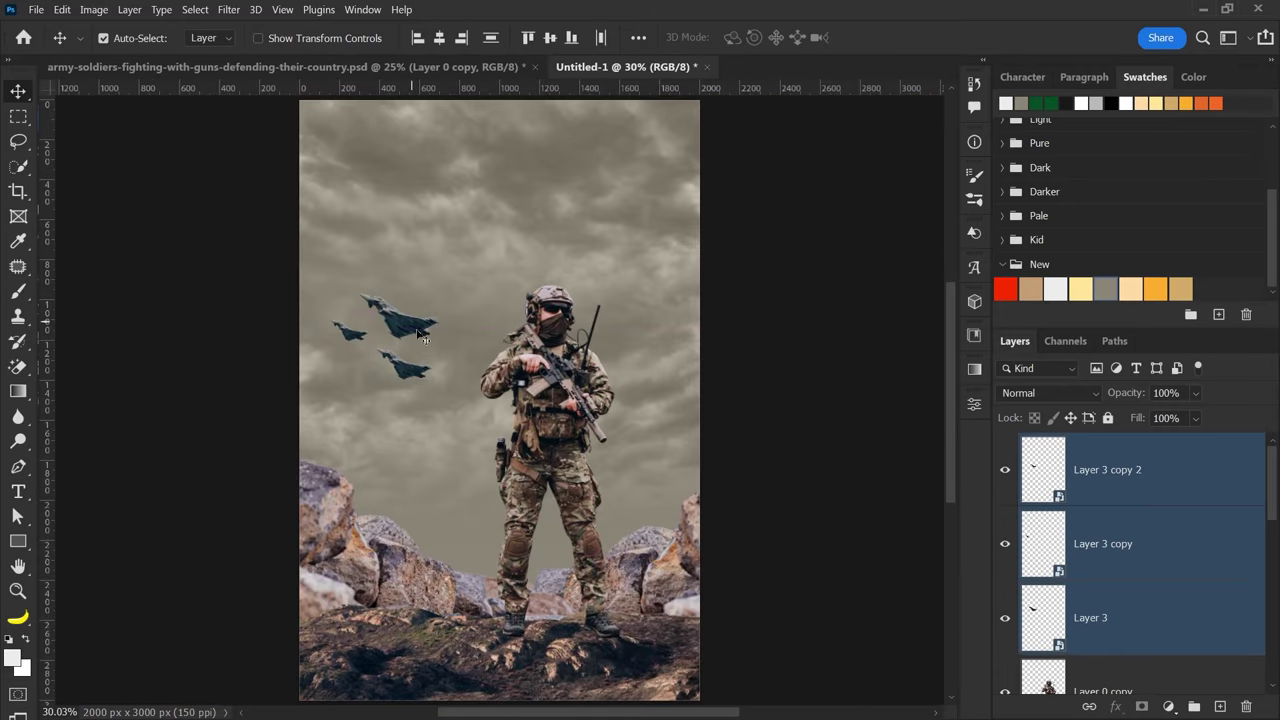
key(ctrl+g)
key(ctrl+t)
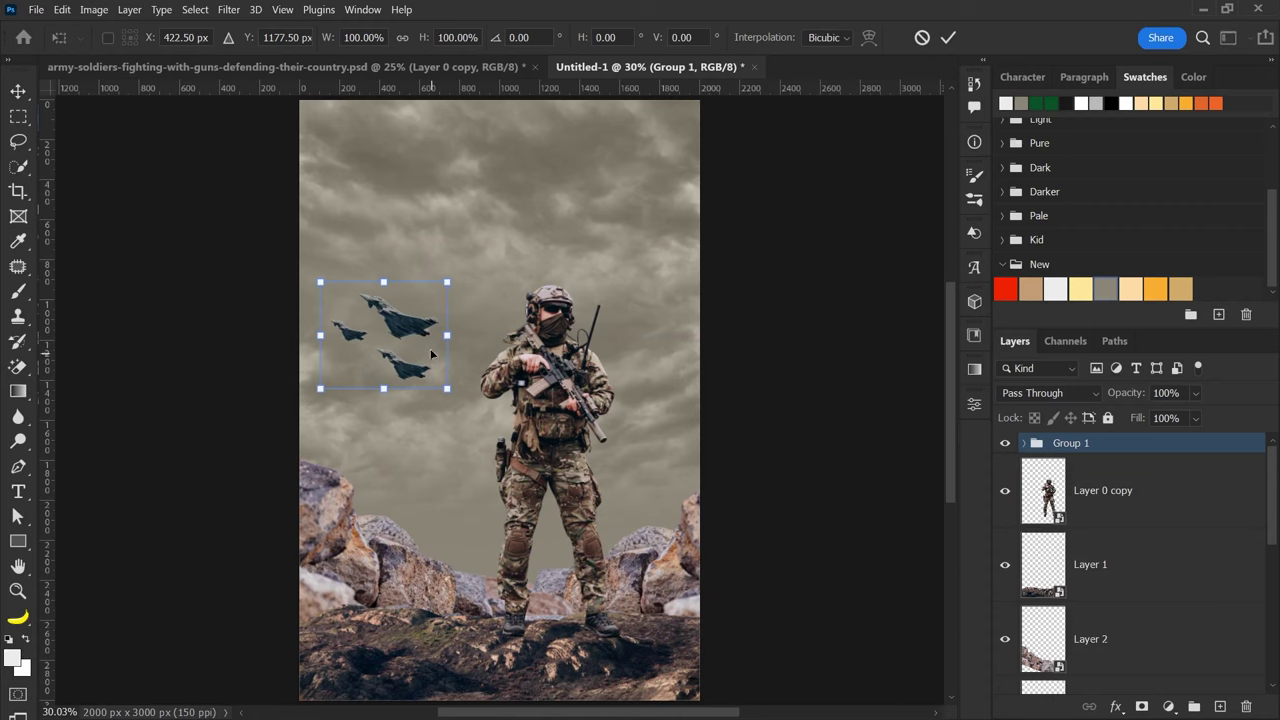
right_click(418, 346)
click(544, 689)
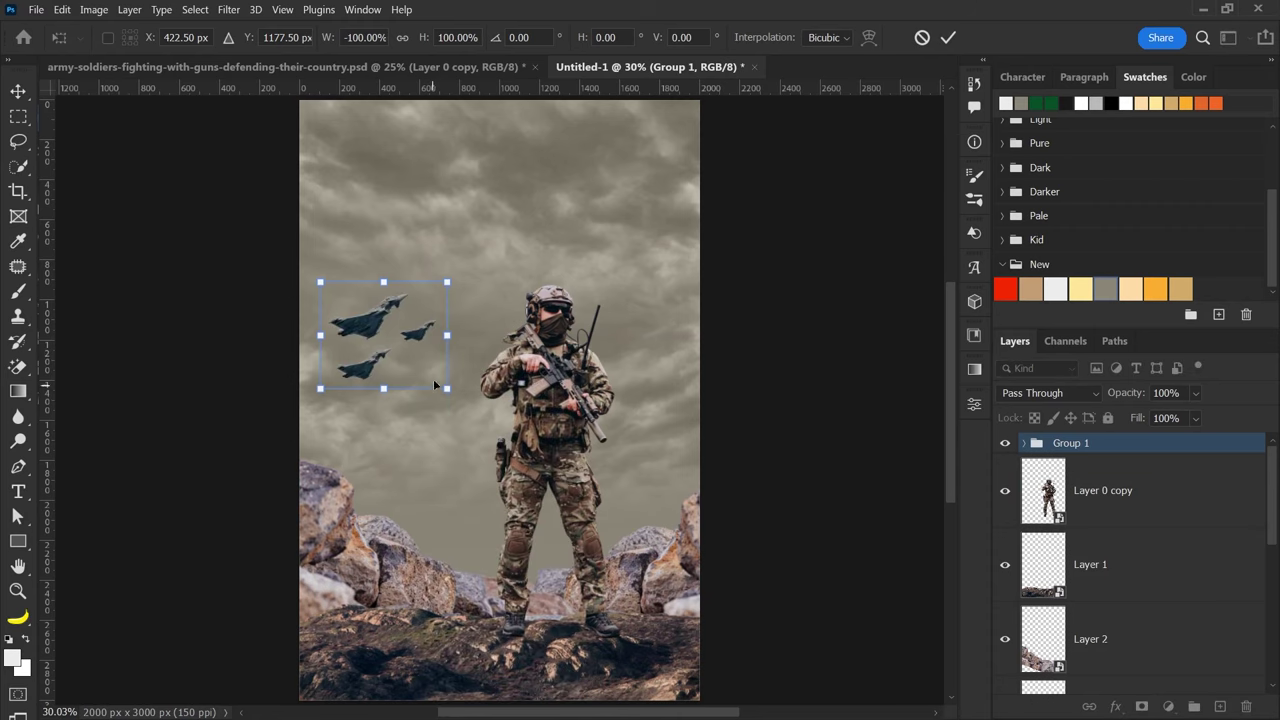
drag(385, 352, 428, 382)
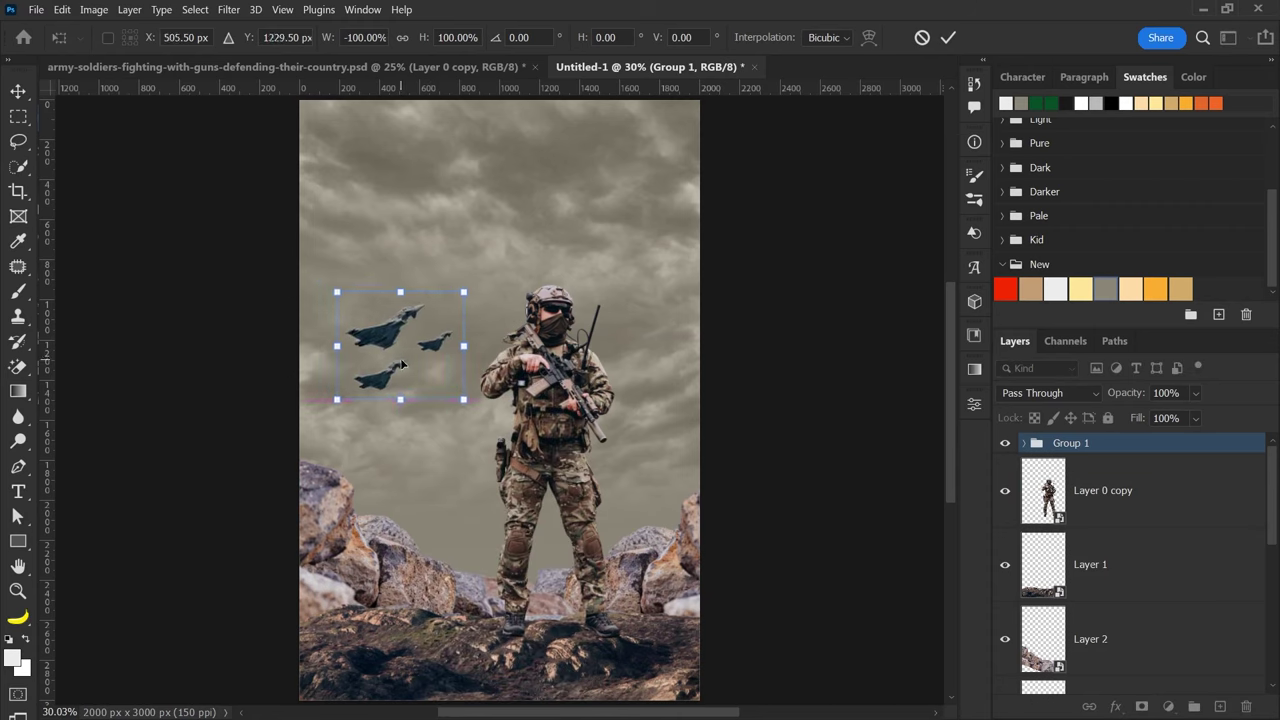
key(Return)
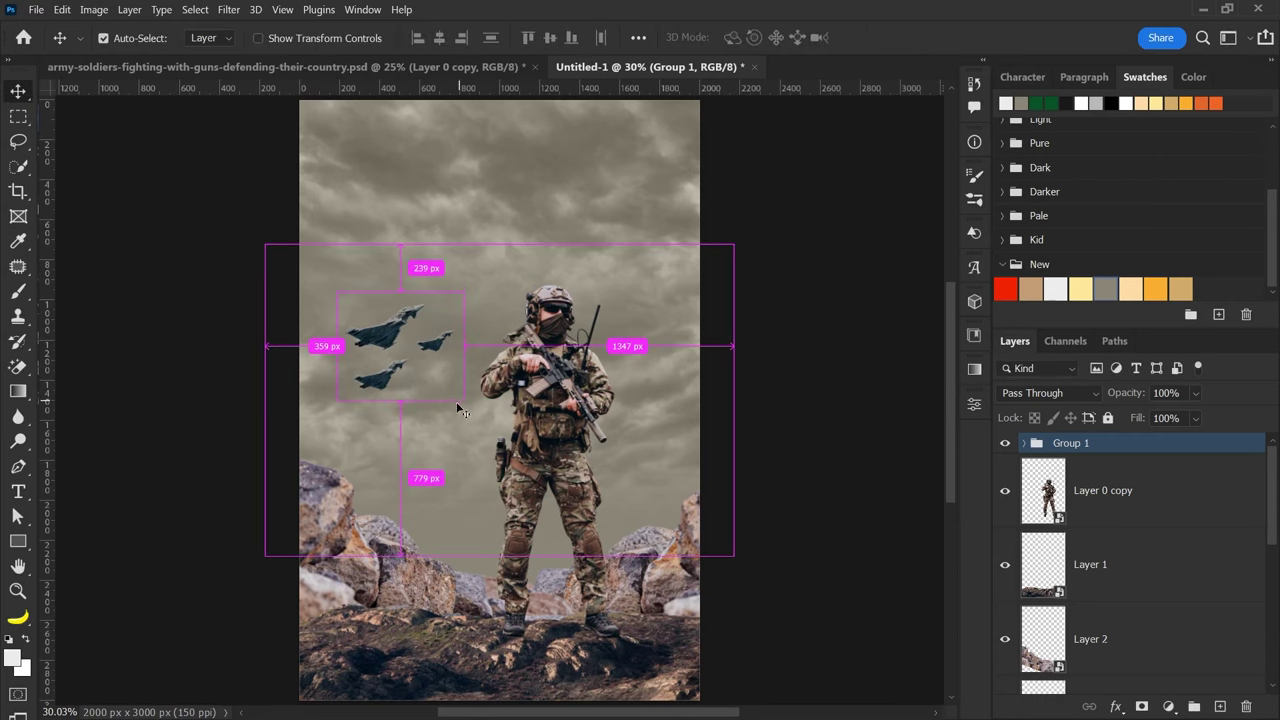
- Deselect the jets group and select the power copy cloud layer
click(820, 374)
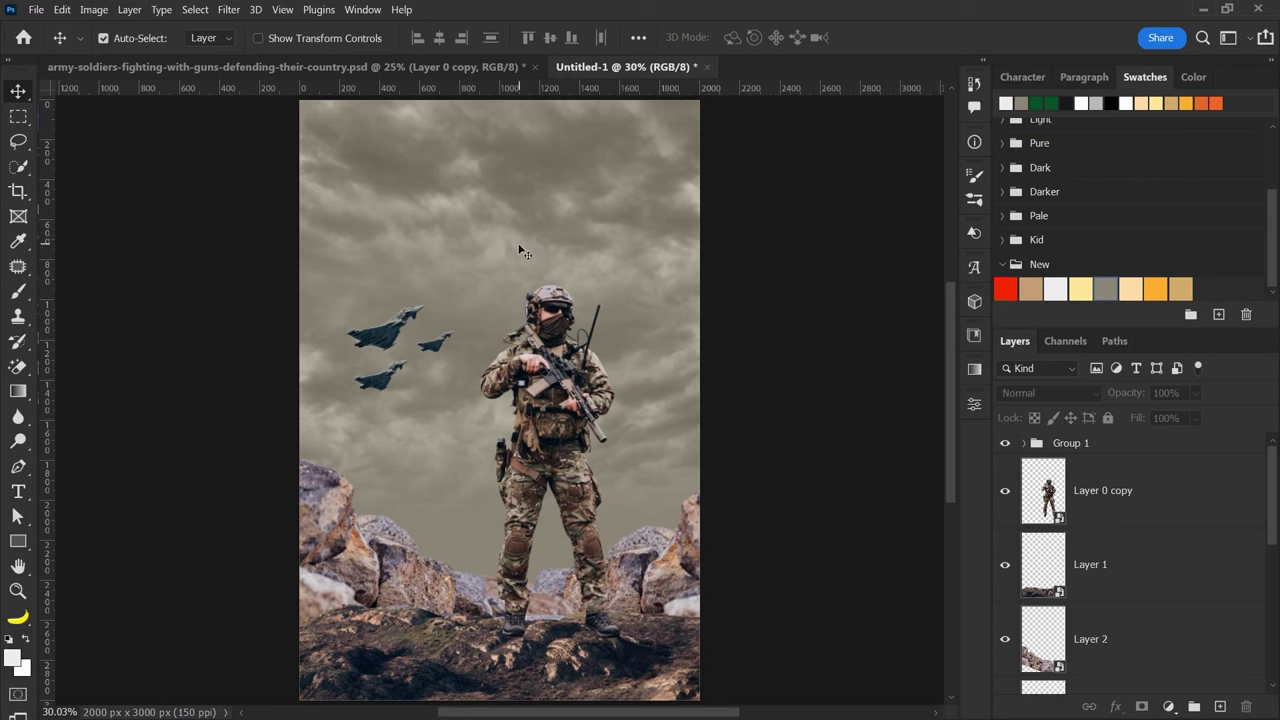
scroll(1036, 543, down, 2)
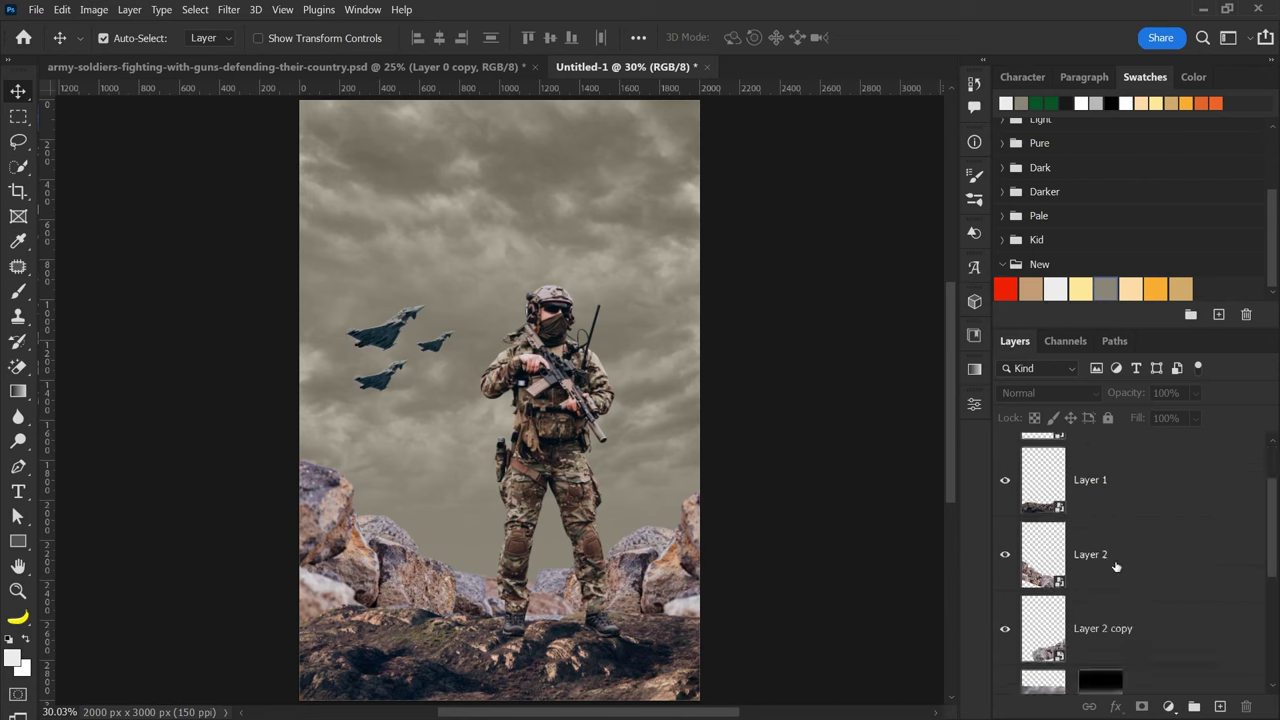
scroll(1114, 563, down, 1)
click(1160, 660)
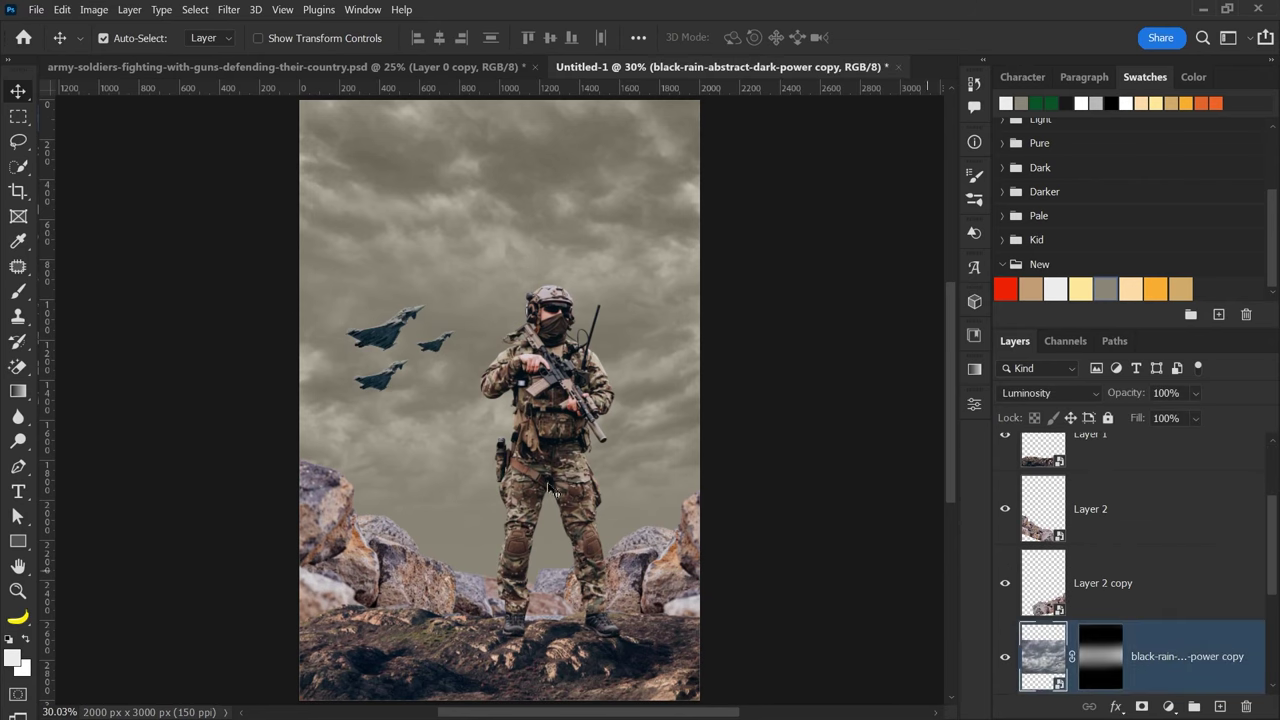
right_click(35, 548)
- Draw an orange circle in the sky, centred horizontally on the canvas
click(90, 566)
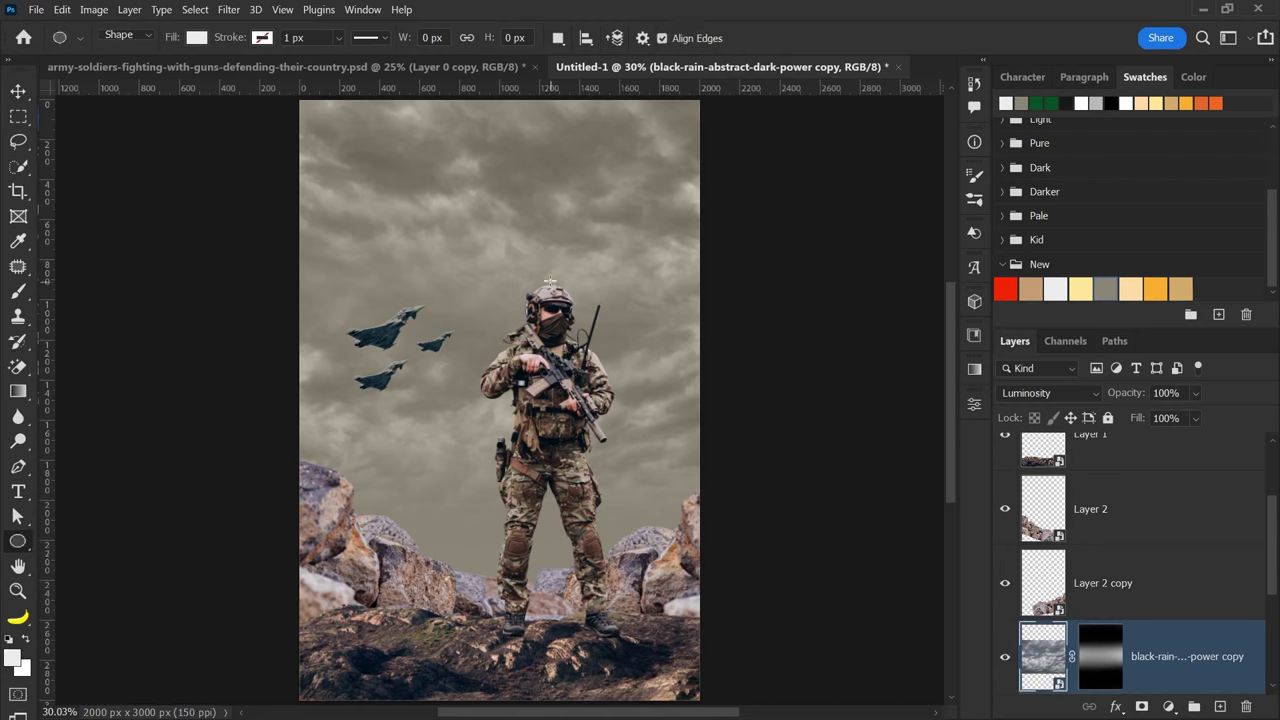
drag(458, 204, 538, 284)
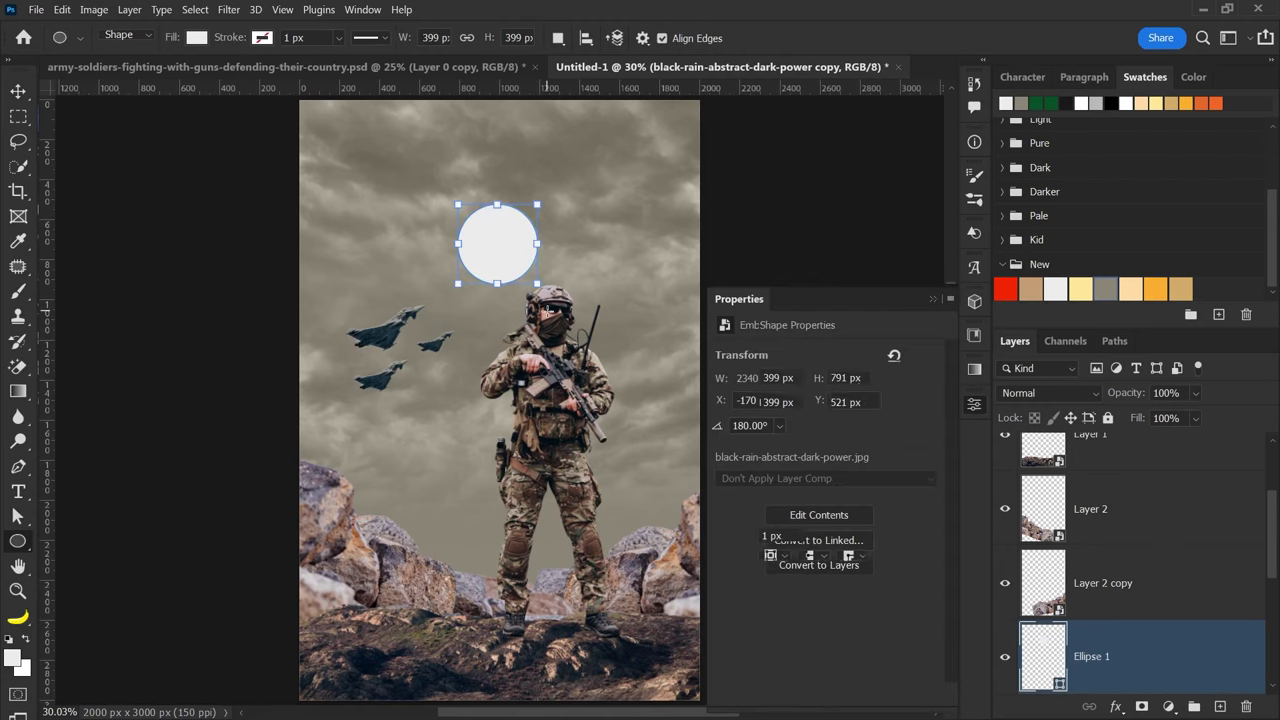
key(v)
key(ctrl+a)
click(439, 38)
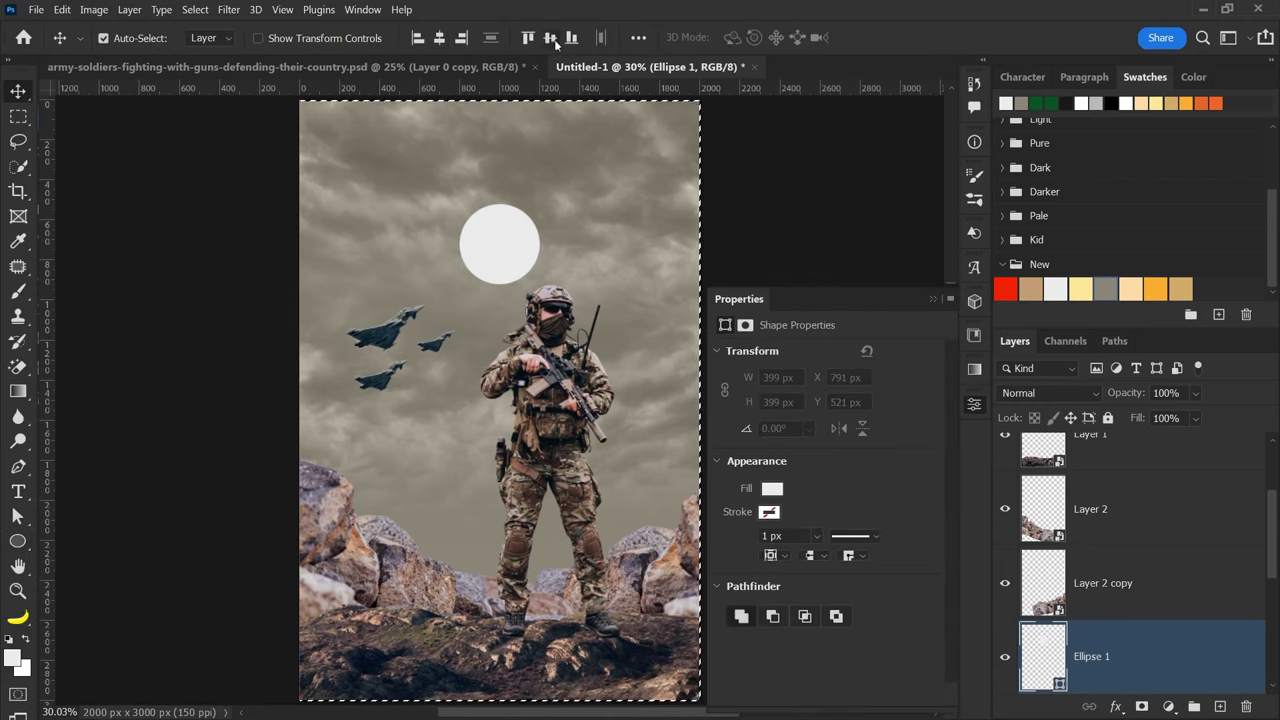
key(ctrl+d)
click(1152, 290)
click(935, 299)
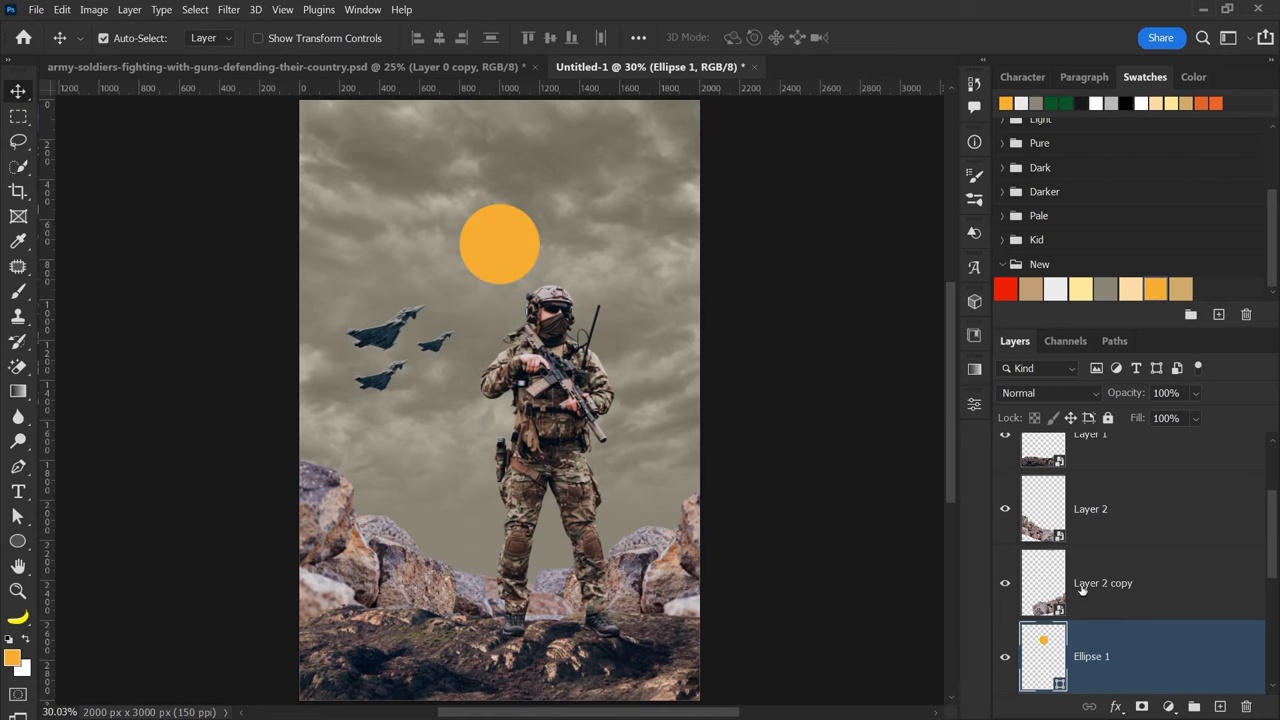
- Give the circle an Outer Glow in Screen mode with wider spread and 243 px size
click(1117, 706)
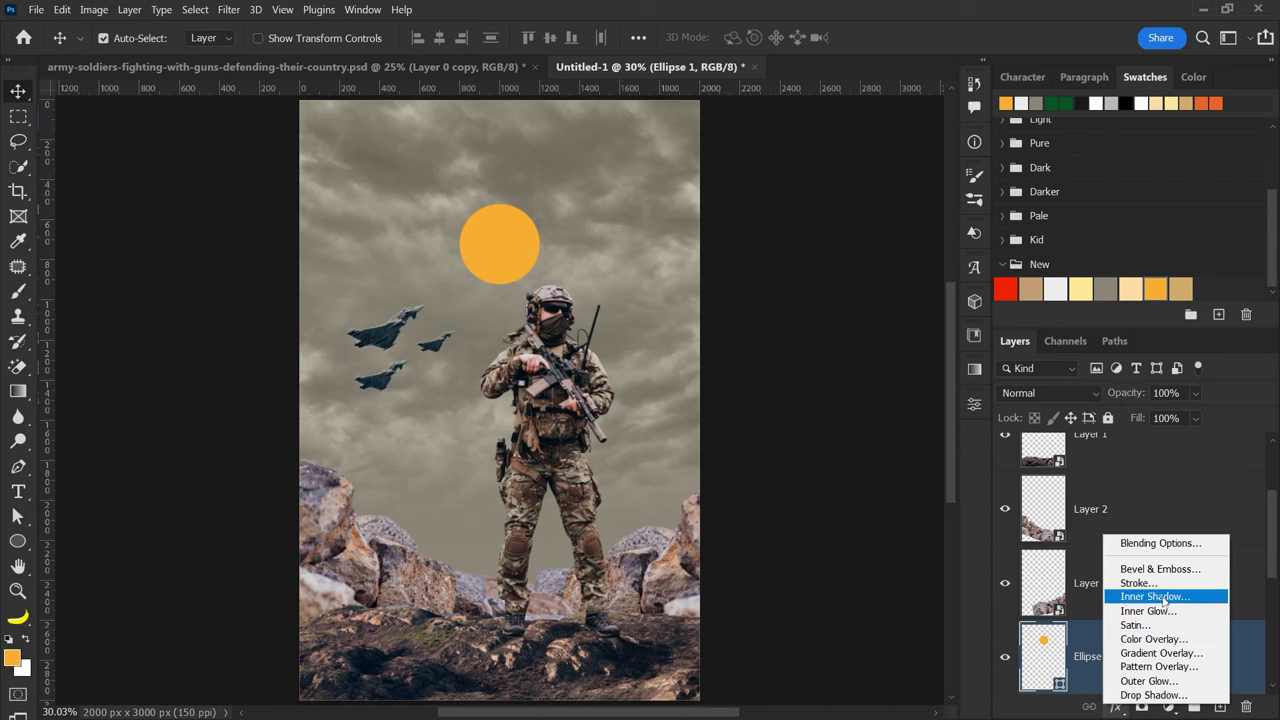
click(820, 300)
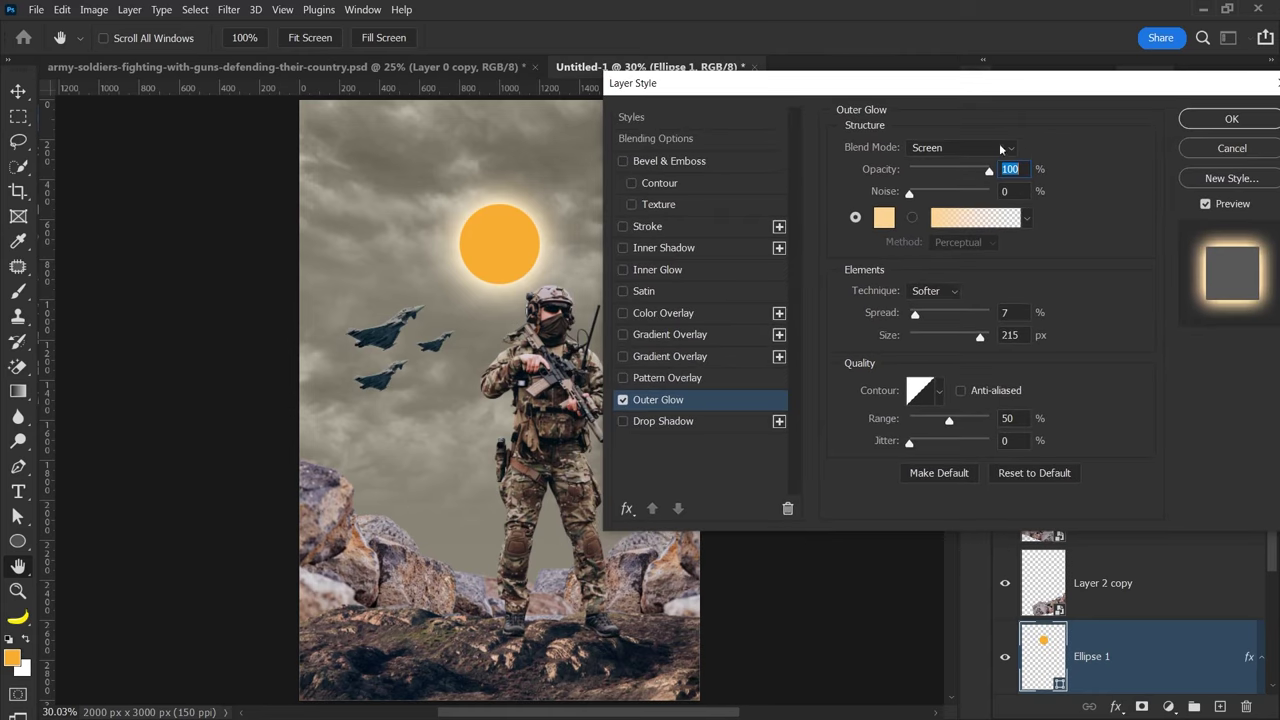
click(1000, 148)
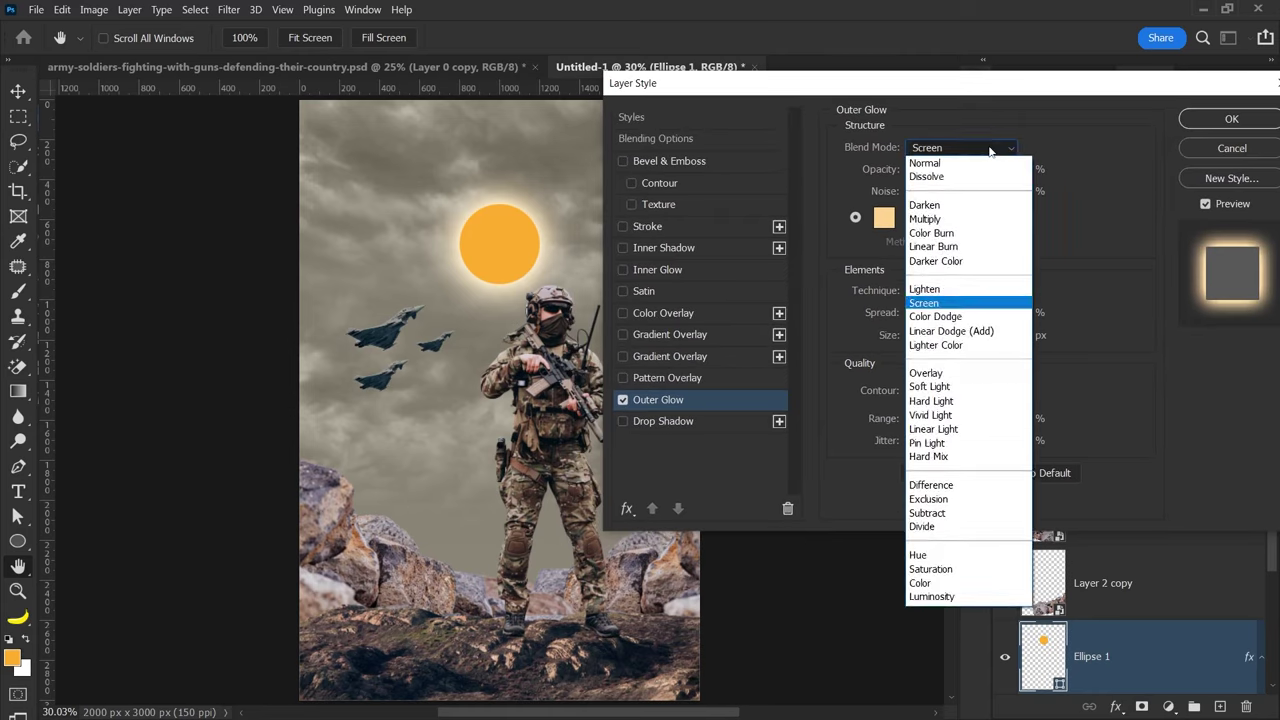
drag(915, 314, 983, 337)
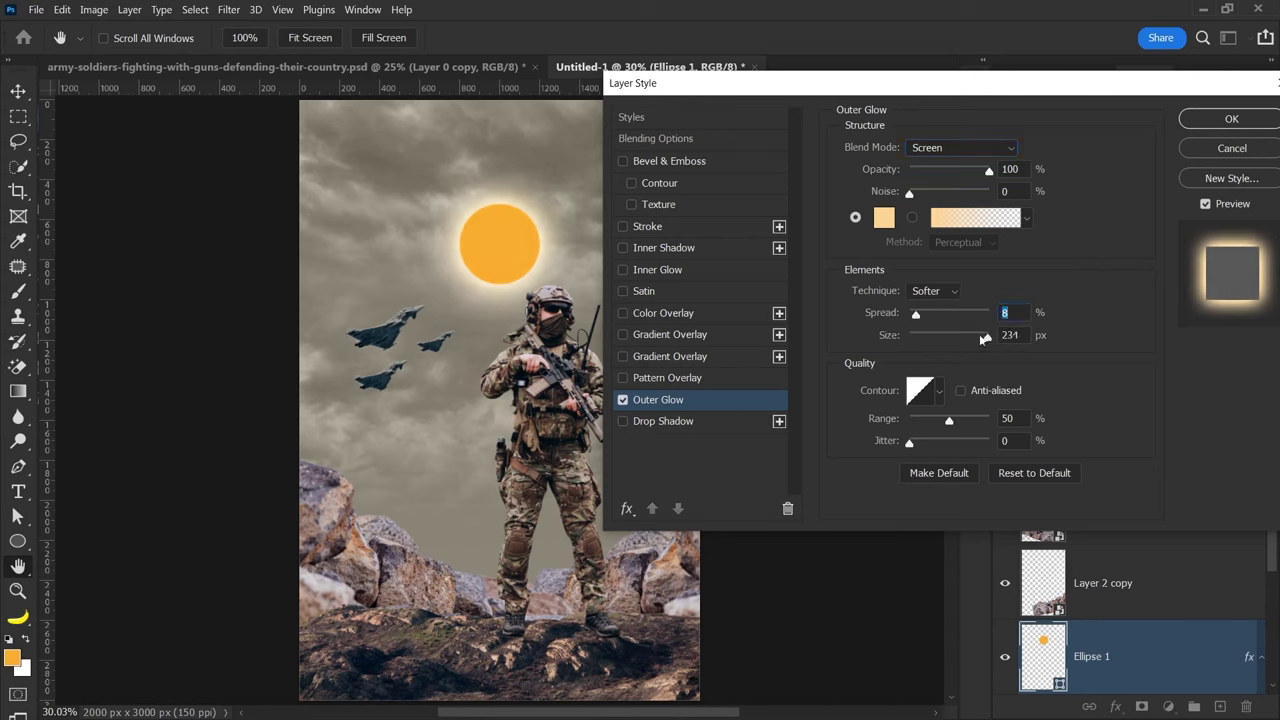
click(989, 338)
key(Return)
scroll(1142, 652, down, 1)
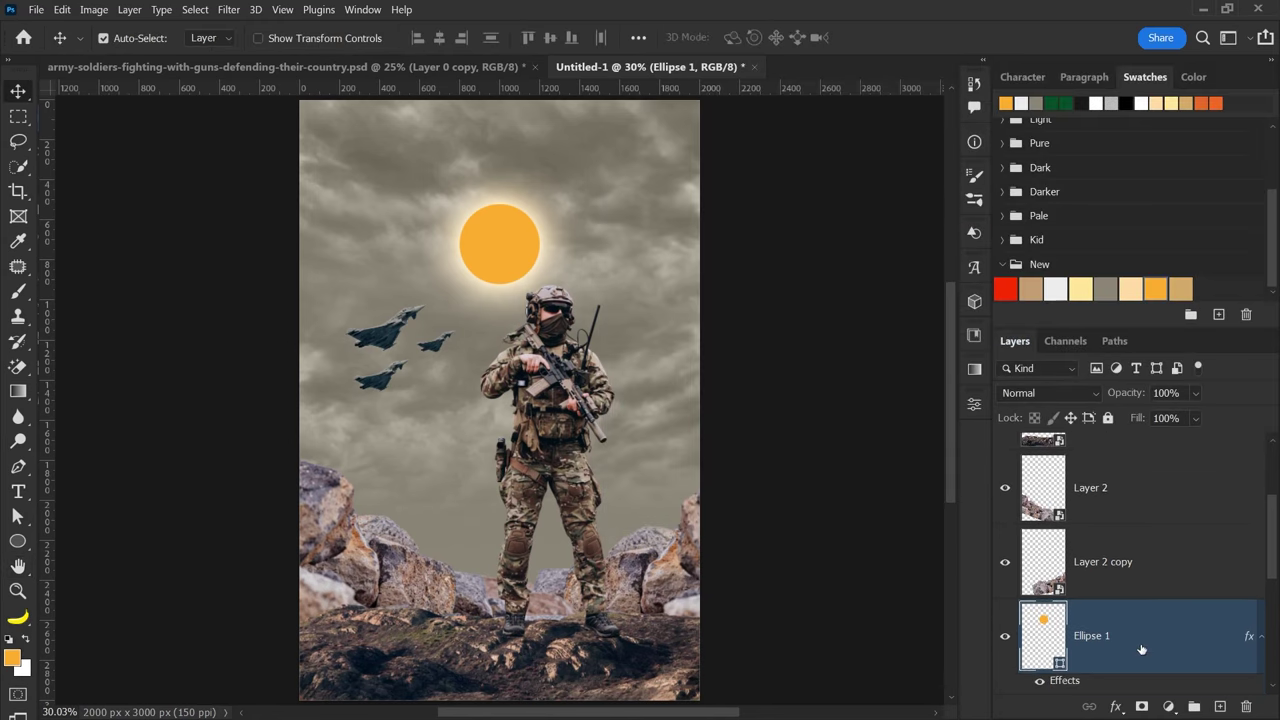
scroll(1143, 650, down, 1)
scroll(1149, 616, down, 1)
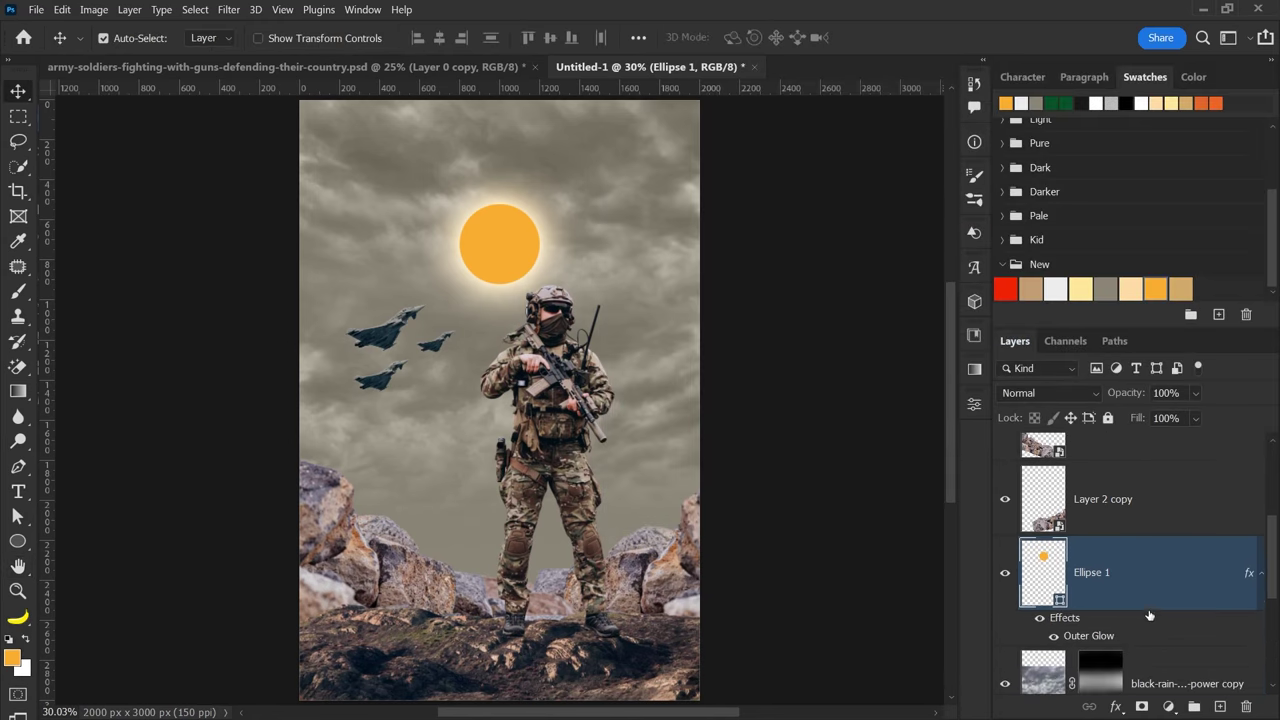
- Convert the sun to a smart object and apply a Gaussian Blur with a raised radius
click(228, 12)
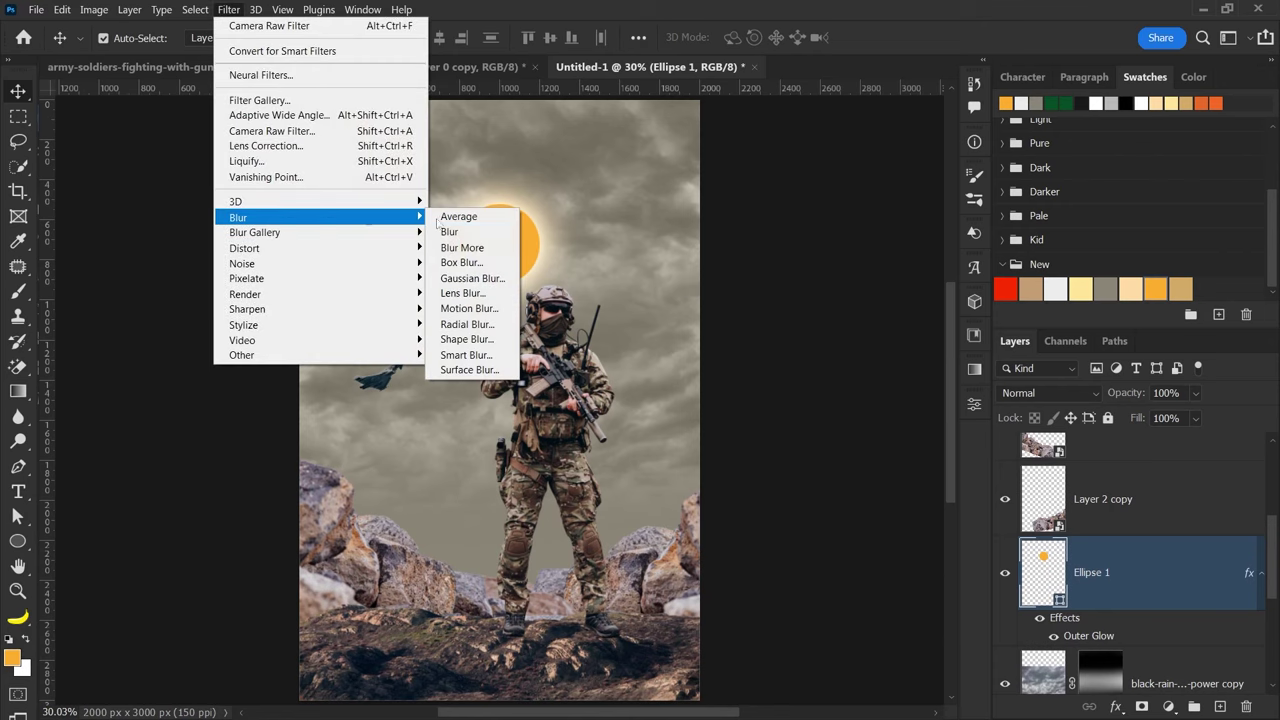
click(465, 268)
click(650, 292)
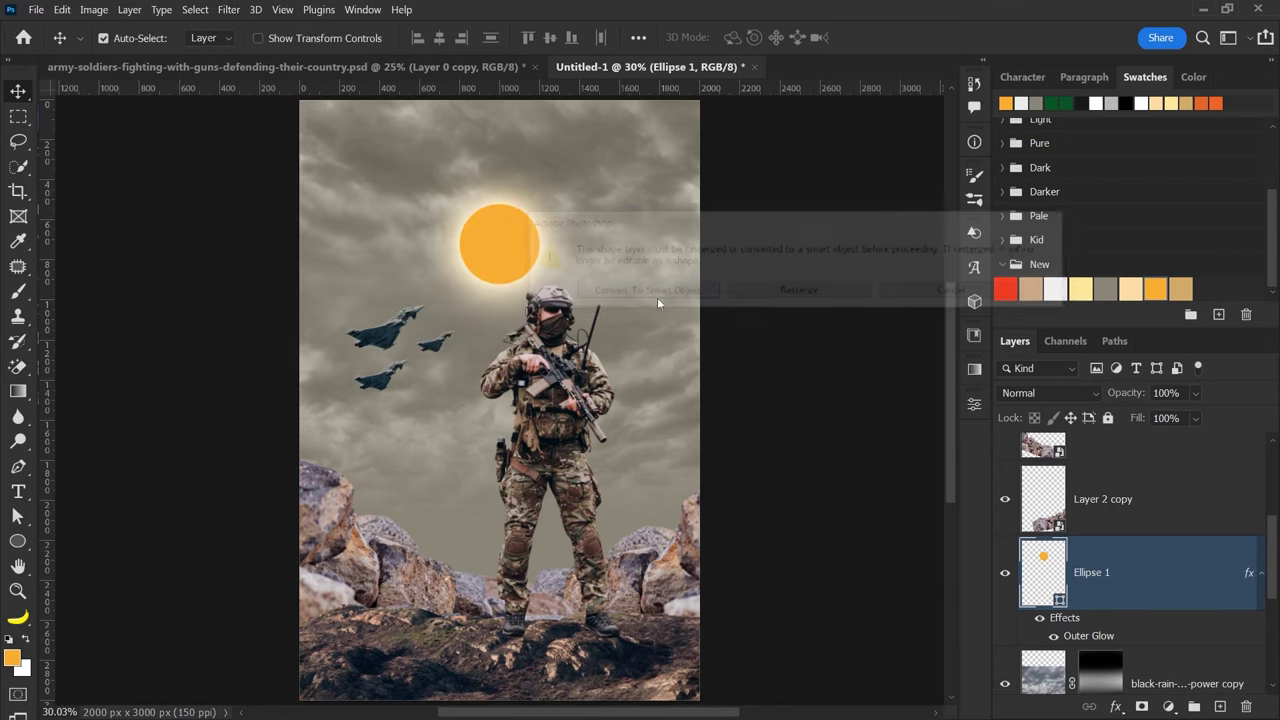
drag(714, 403, 762, 404)
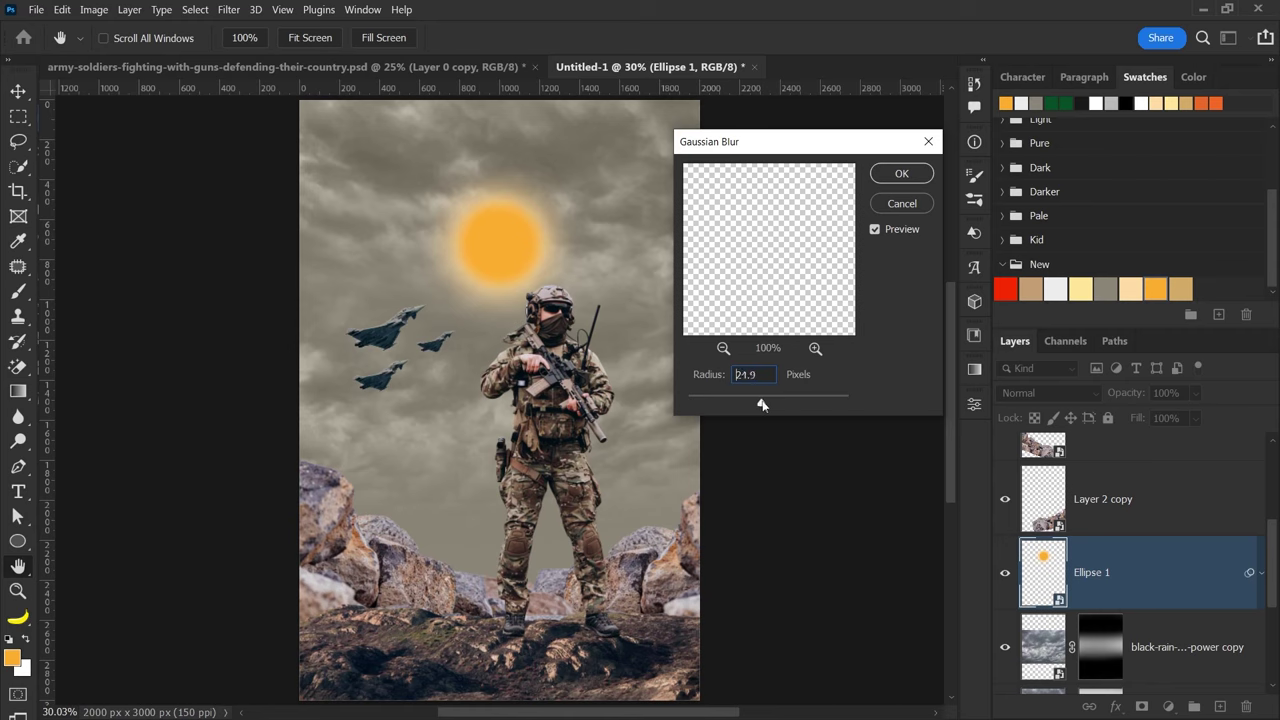
key(Return)
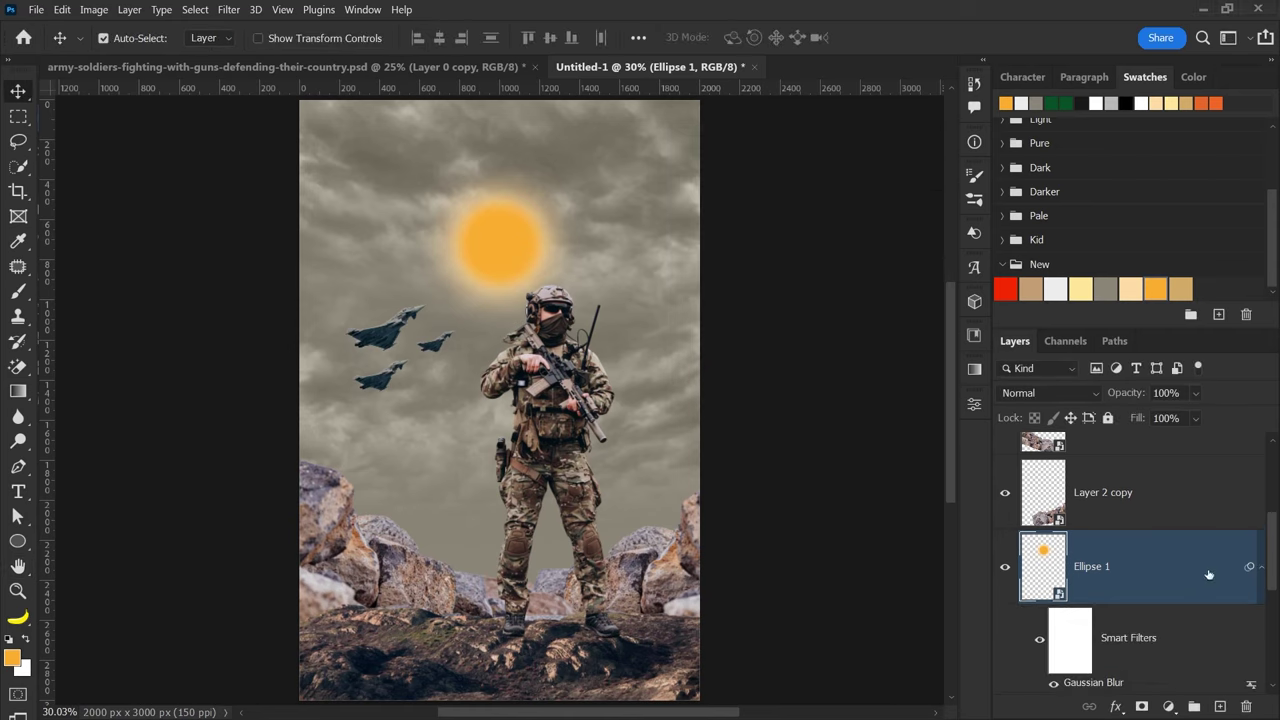
- Set the sun to Screen blending, shrink it to about 85% and lower it slightly
scroll(1208, 575, down, 1)
click(1056, 392)
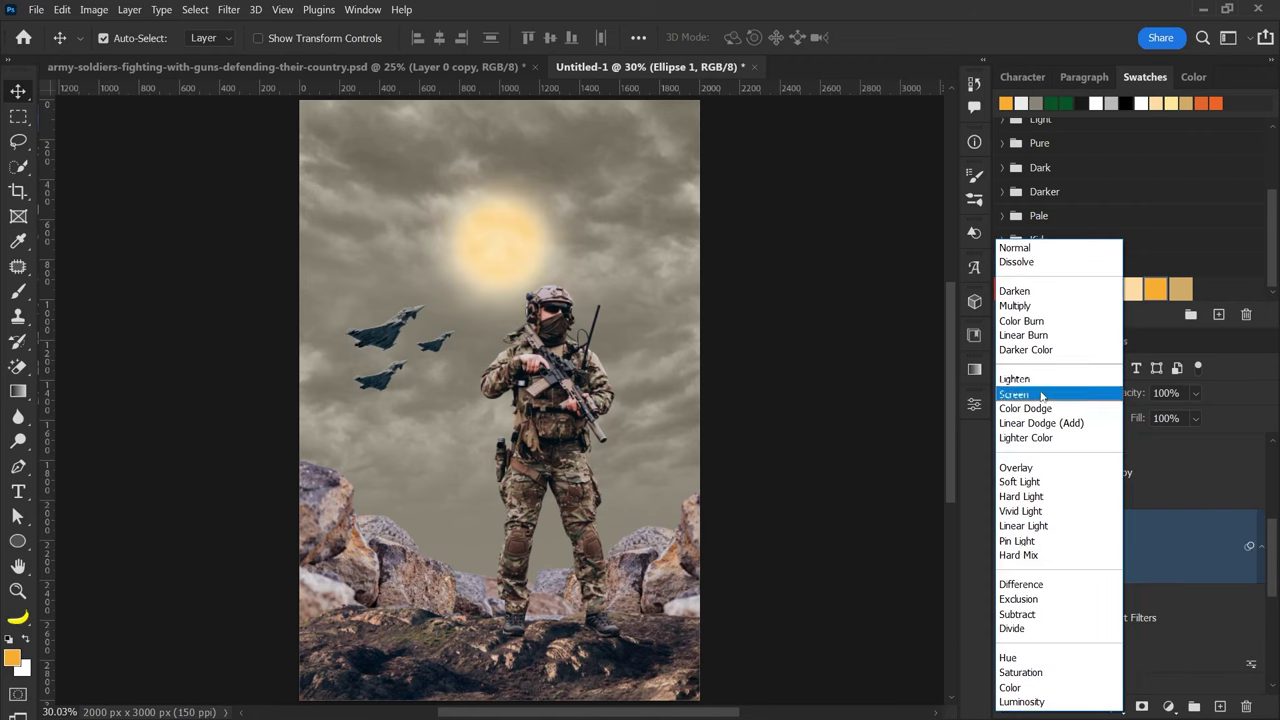
click(1040, 392)
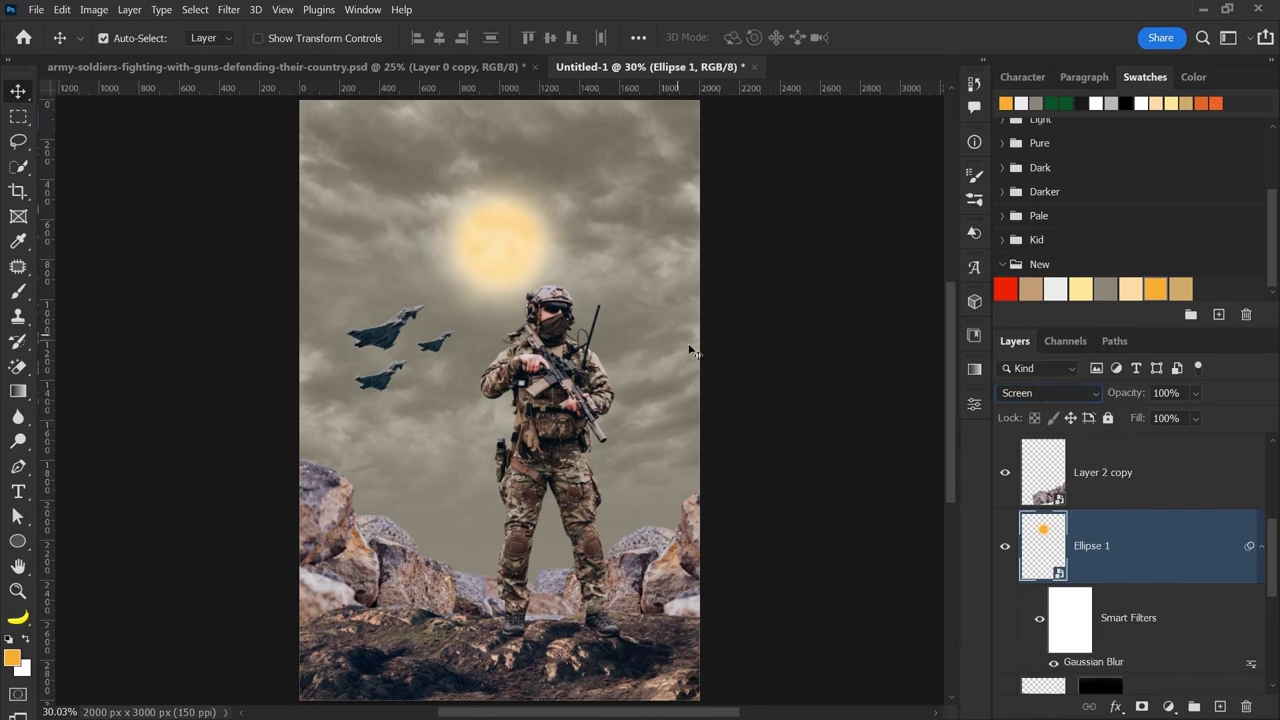
key(ctrl+t)
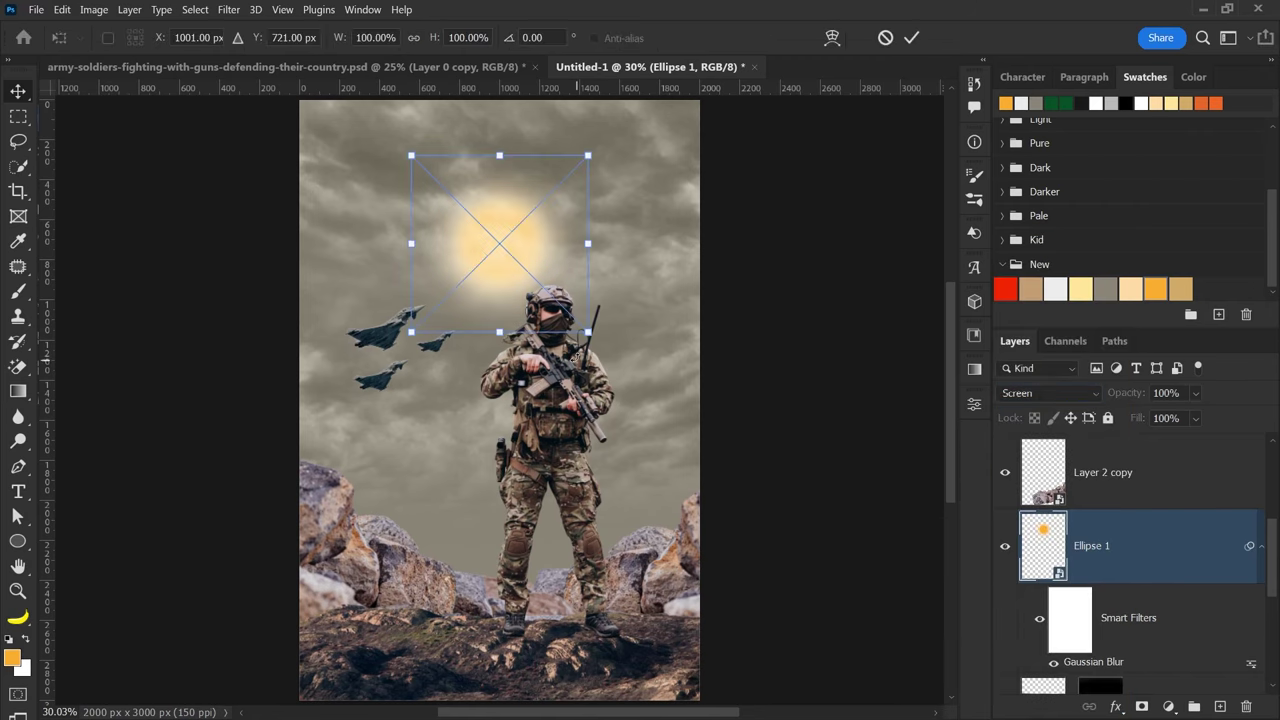
drag(588, 331, 572, 320)
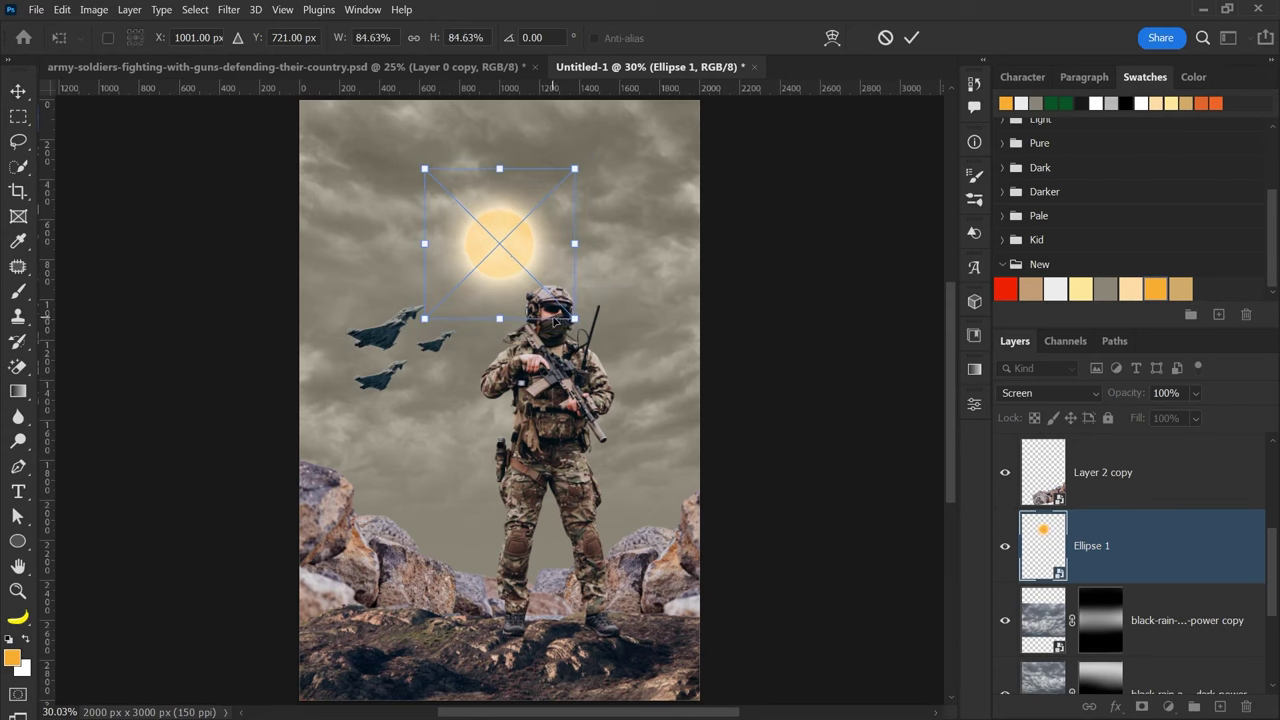
drag(555, 320, 551, 340)
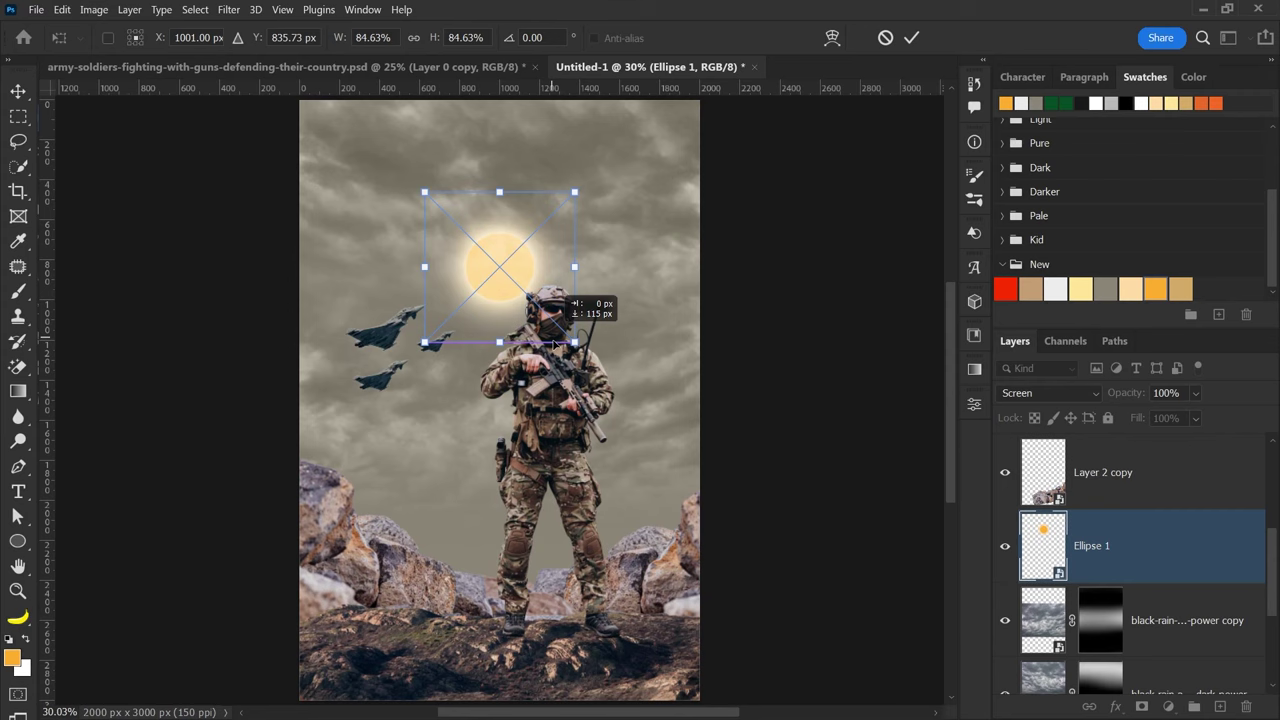
key(Return)
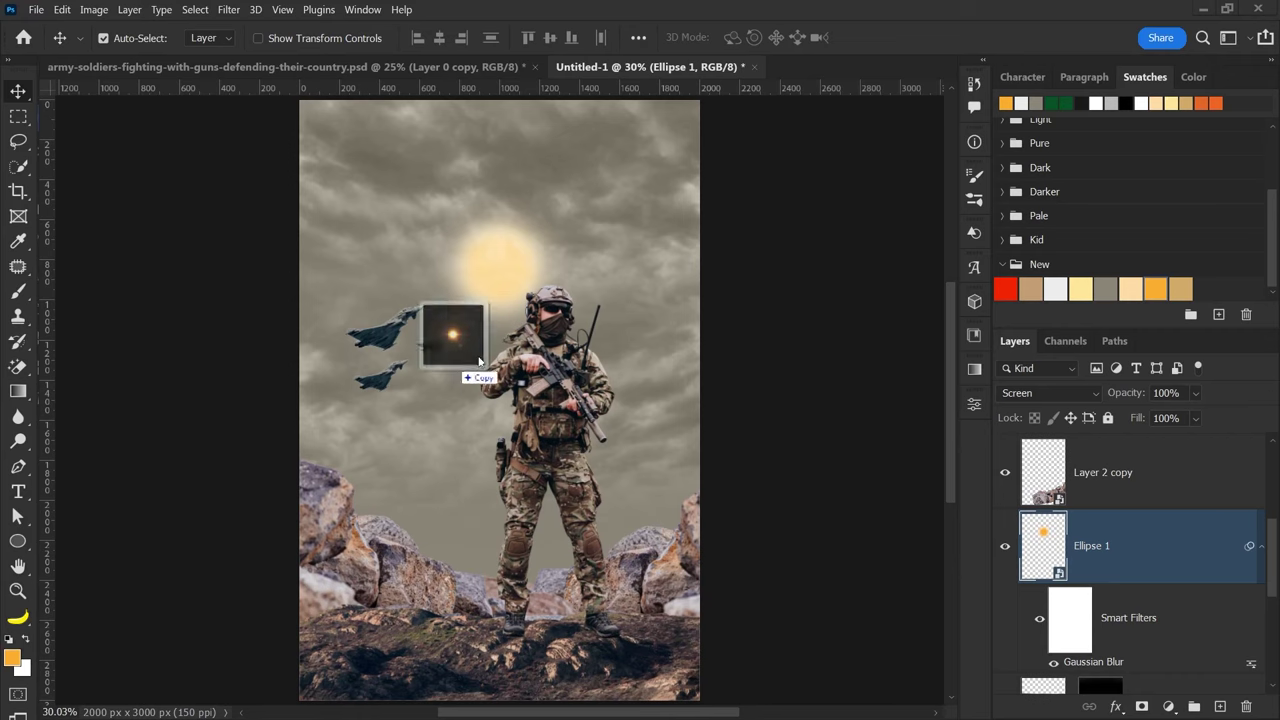
- Place the Sun Light flare image over the sun in Screen blend mode
drag(517, 391, 497, 285)
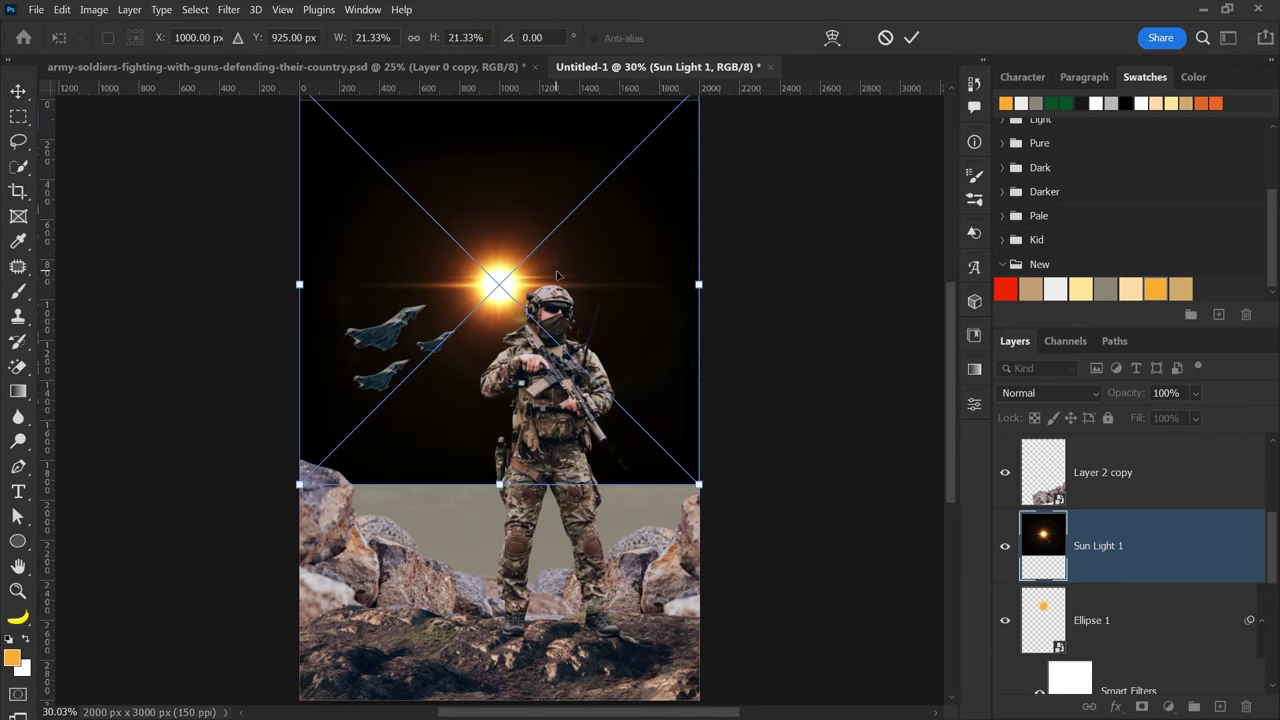
key(Return)
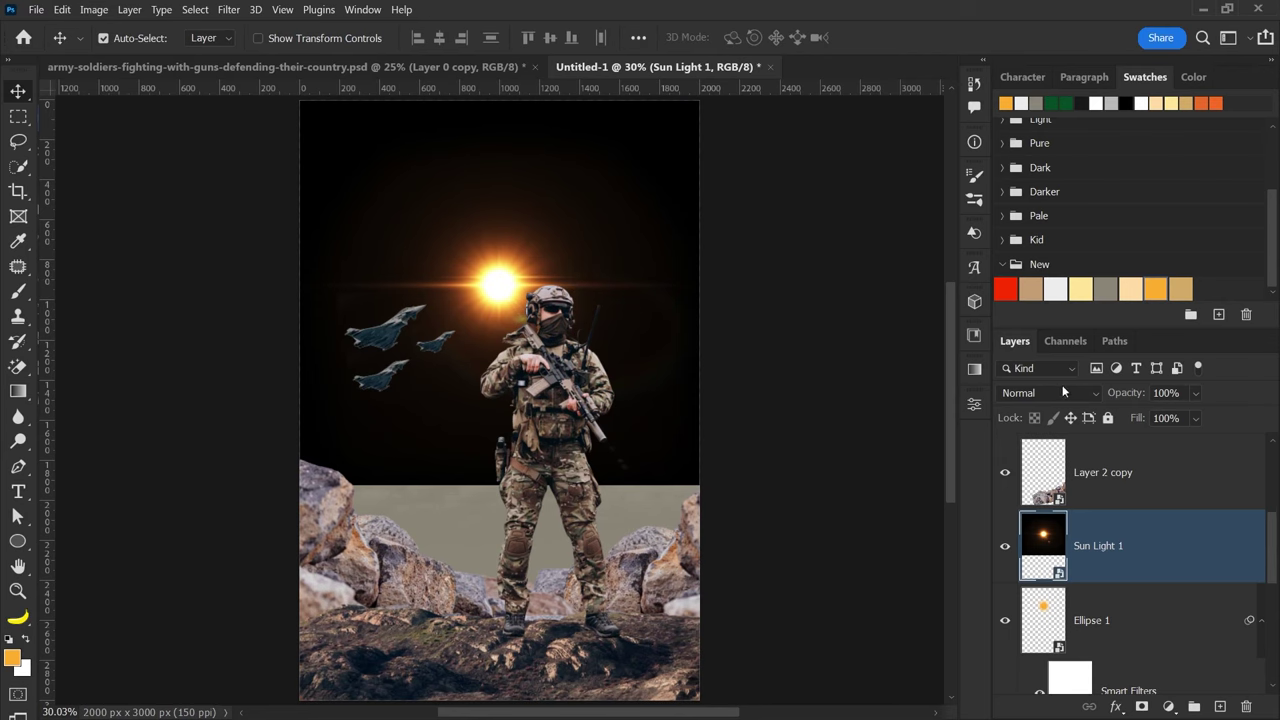
click(1060, 389)
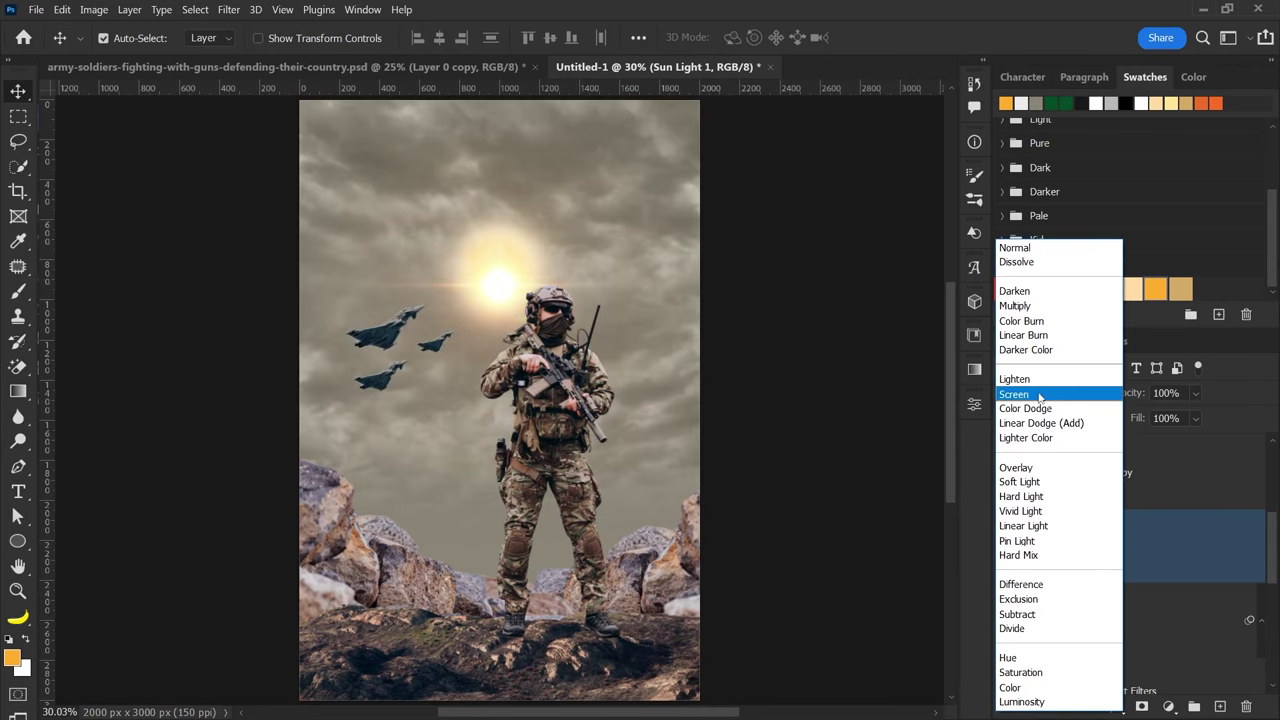
click(1039, 396)
- Nudge the flare up and enlarge it to about 22% across the sky
drag(752, 349, 756, 331)
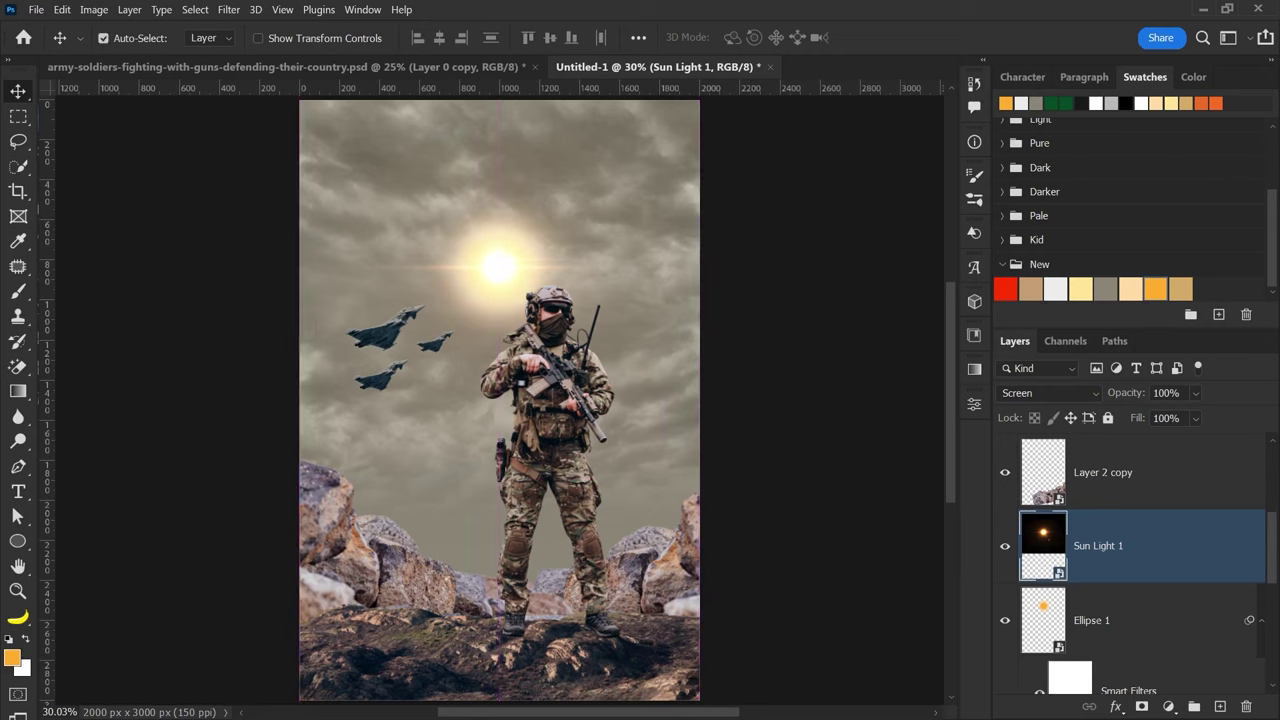
key(ctrl)
key(ctrl+t)
drag(702, 468, 728, 497)
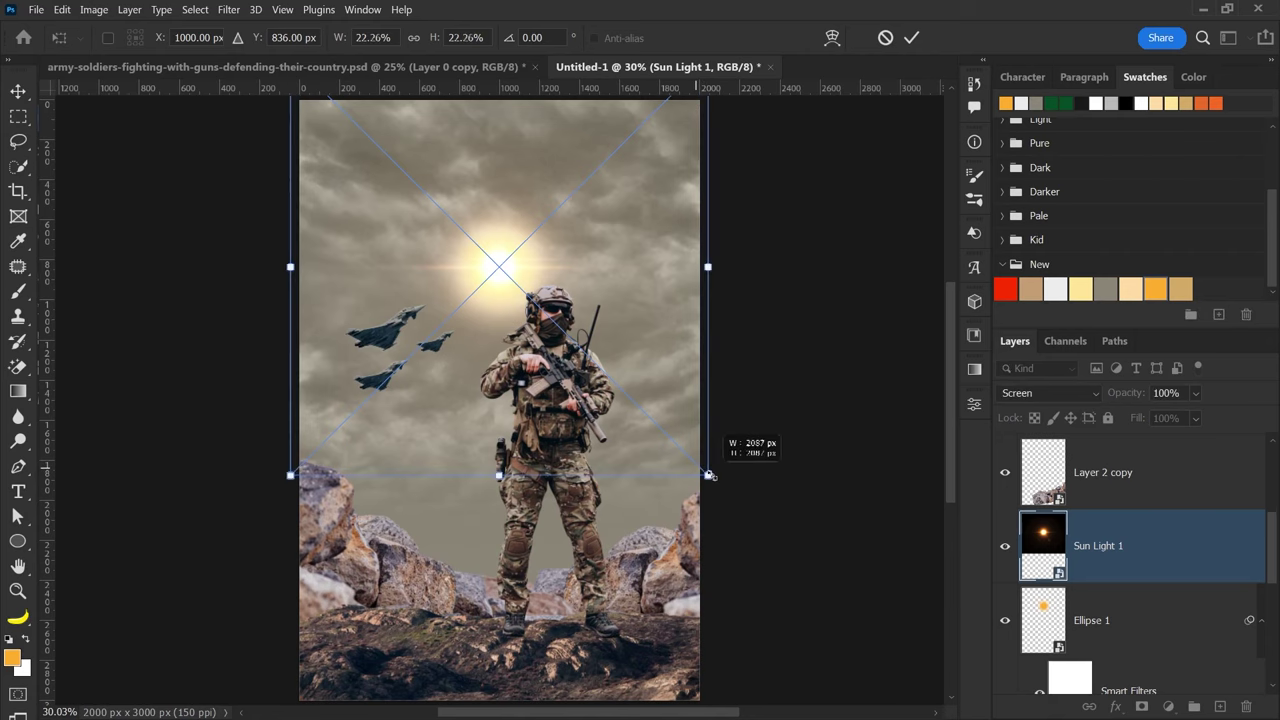
click(758, 346)
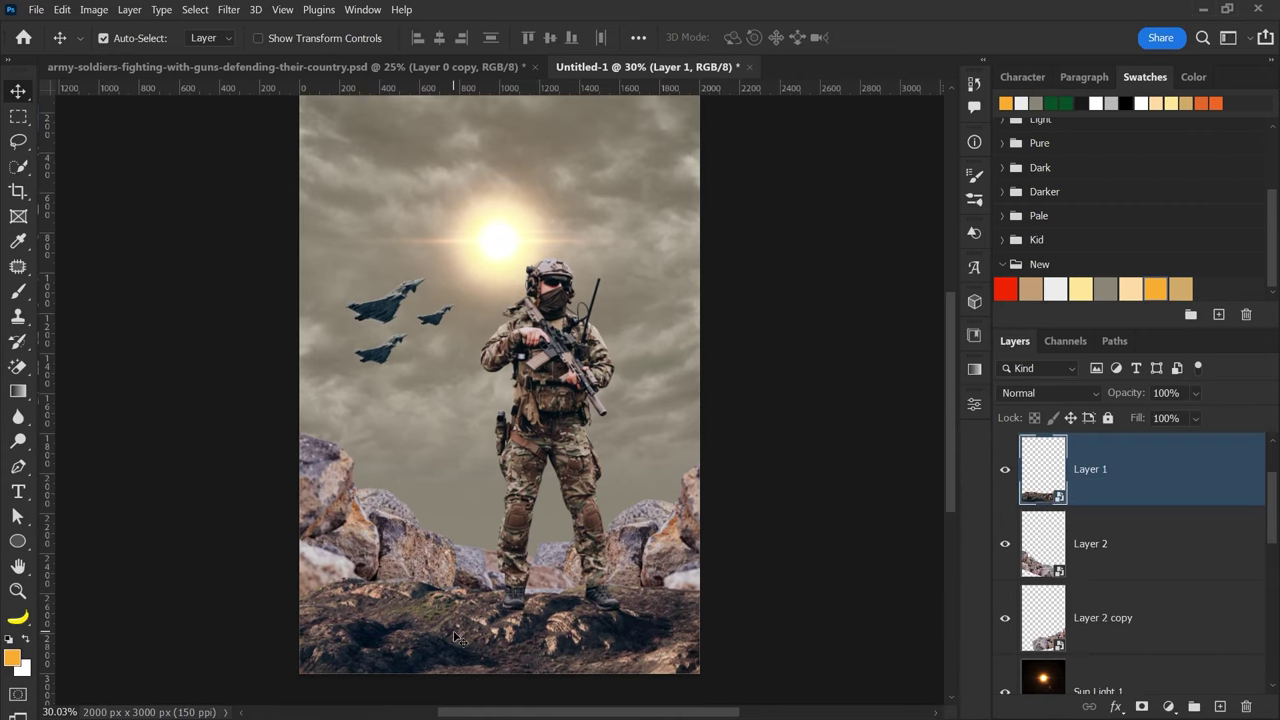
- Add an Exposure adjustment layer clipped to the ground Layer 1
click(1005, 469)
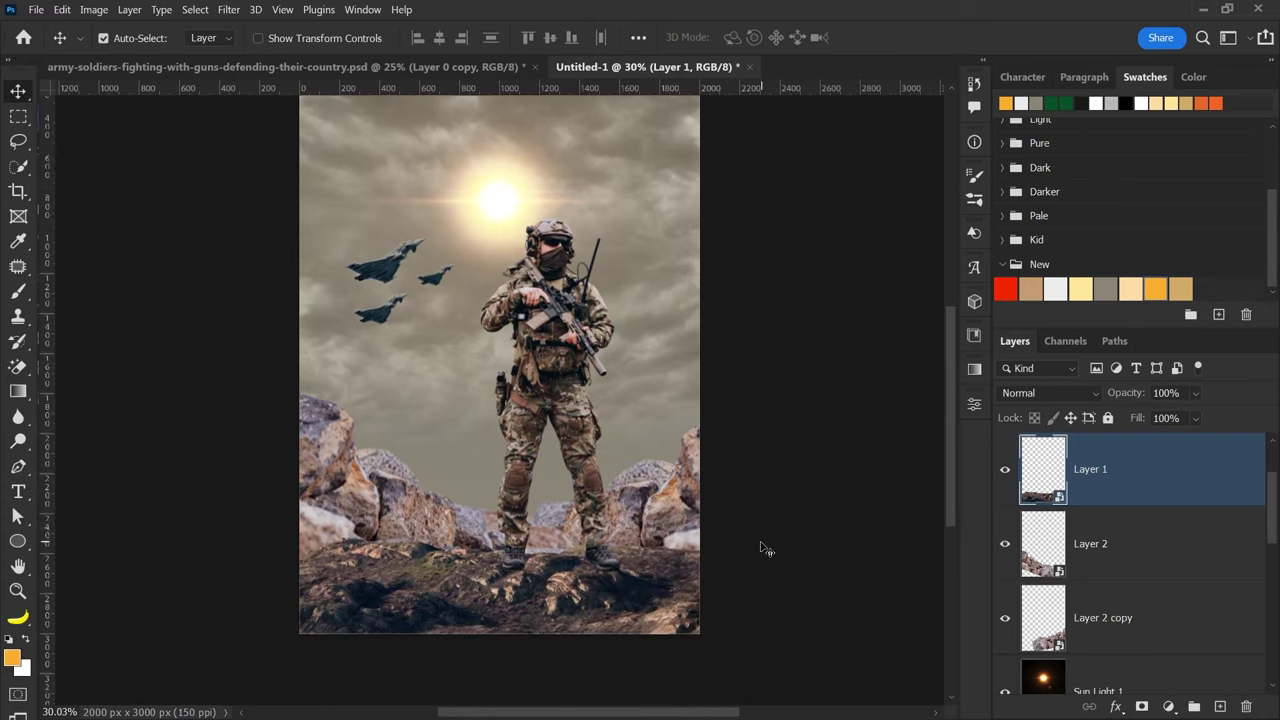
scroll(760, 546, down, 1)
scroll(522, 598, up, 2)
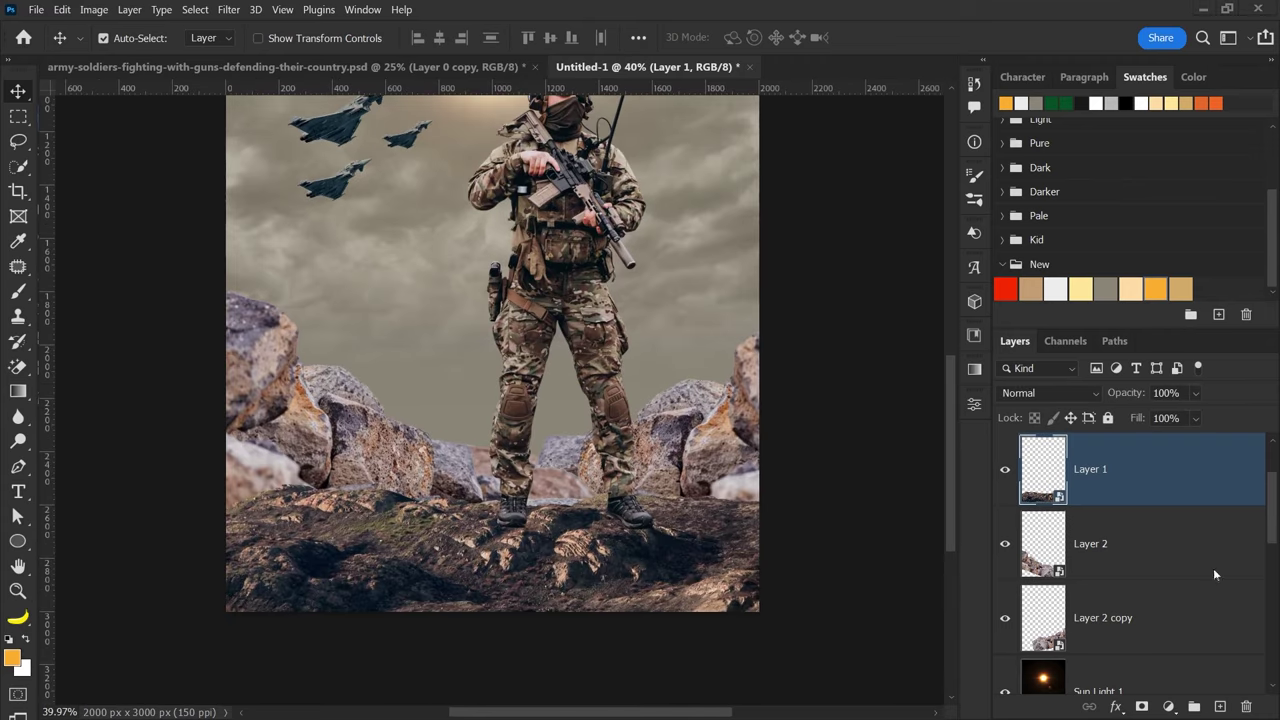
click(1168, 707)
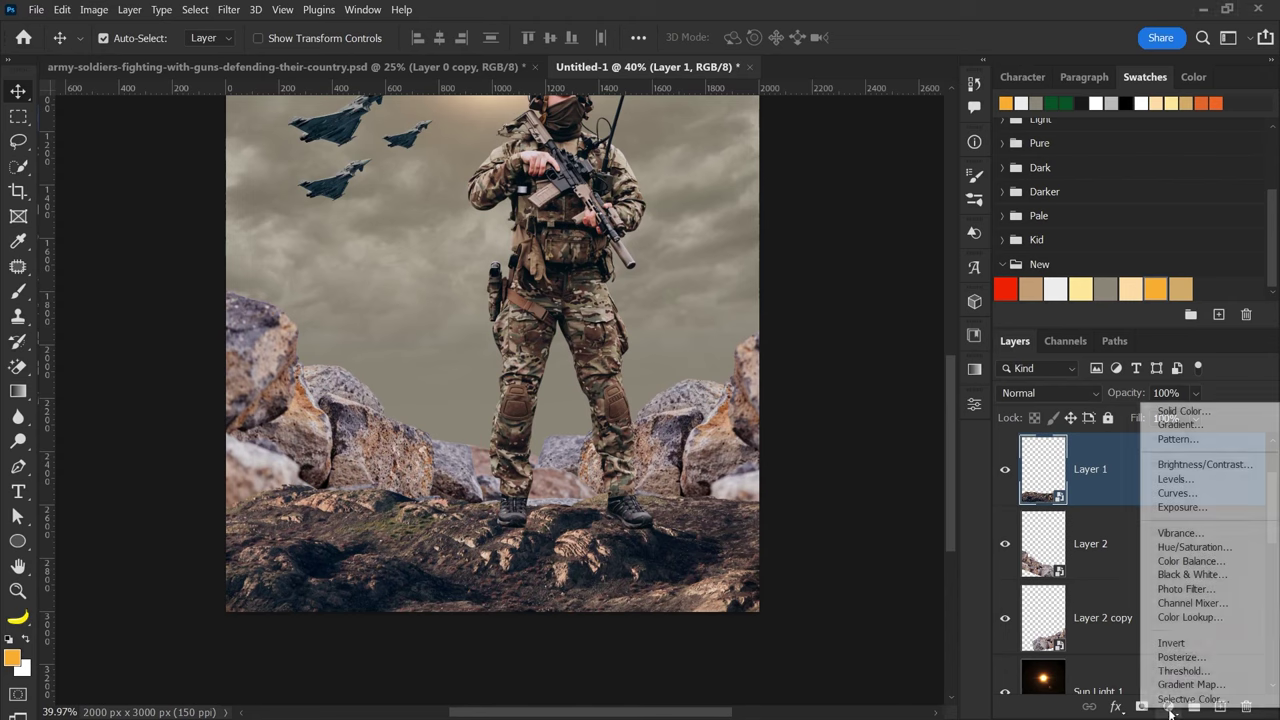
click(1182, 508)
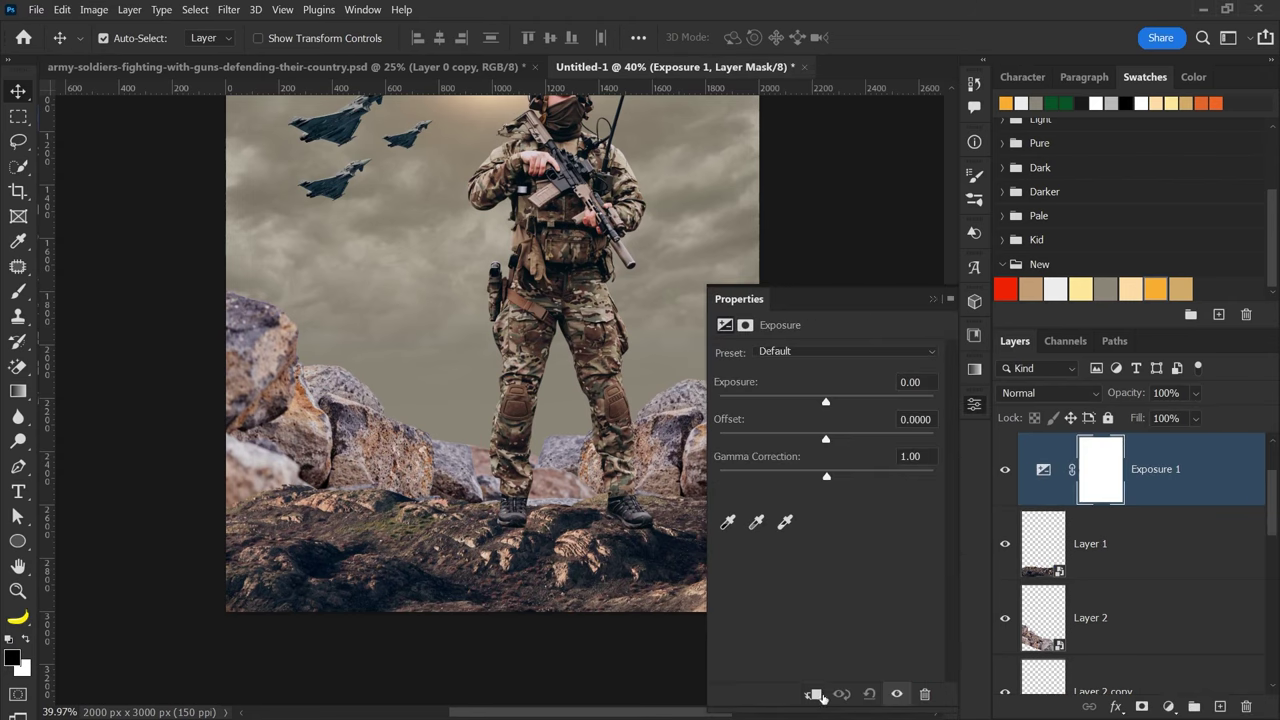
drag(822, 707, 811, 613)
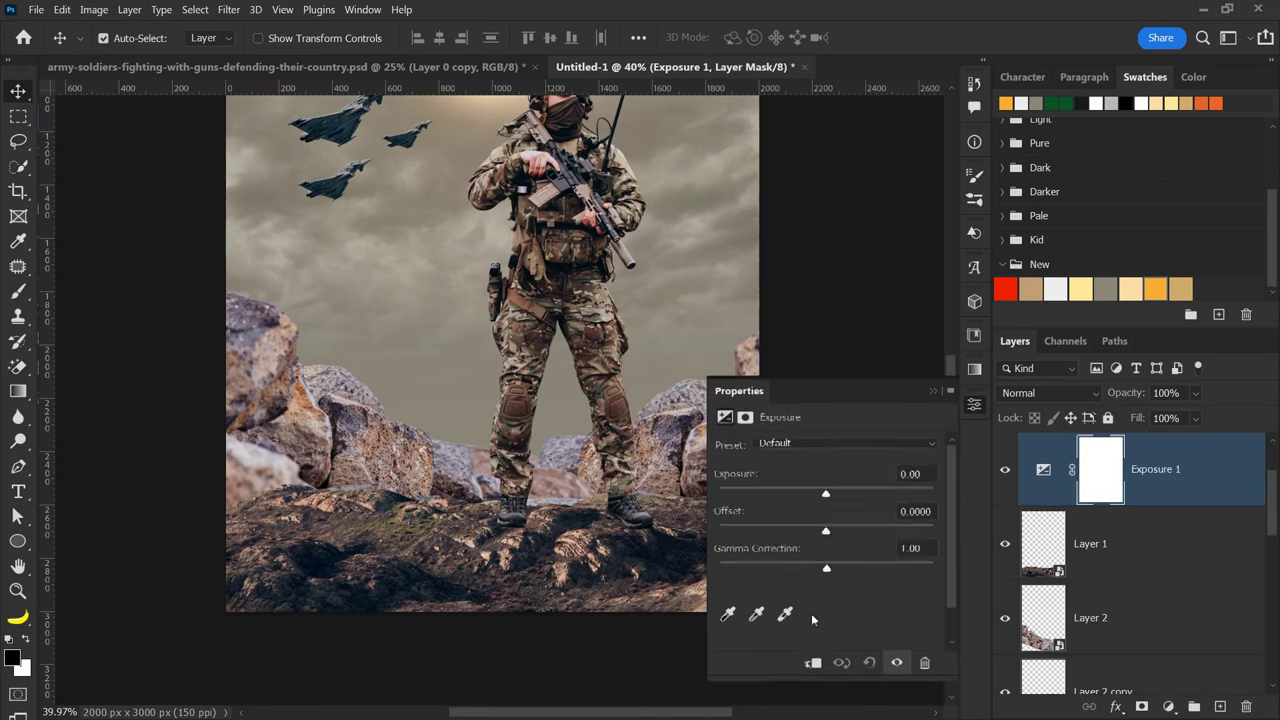
click(813, 670)
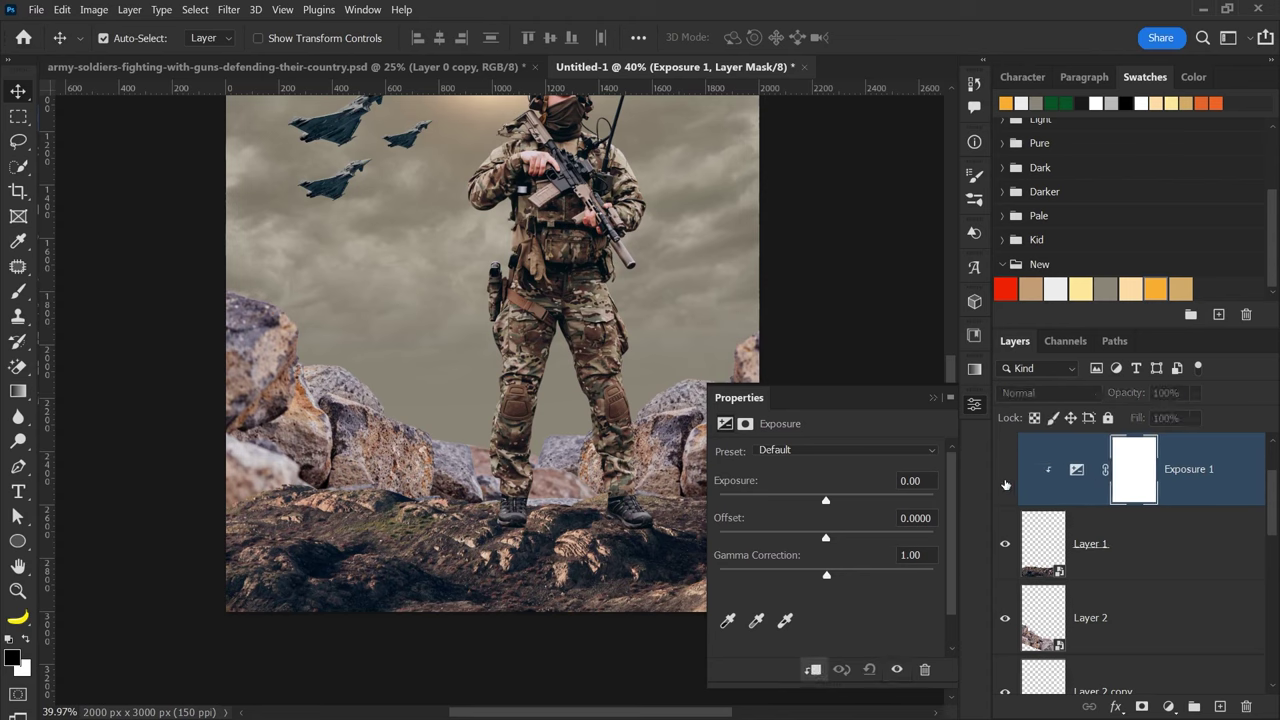
- Lower the exposure to about -1.72 to darken the rocky ground
drag(825, 501, 799, 500)
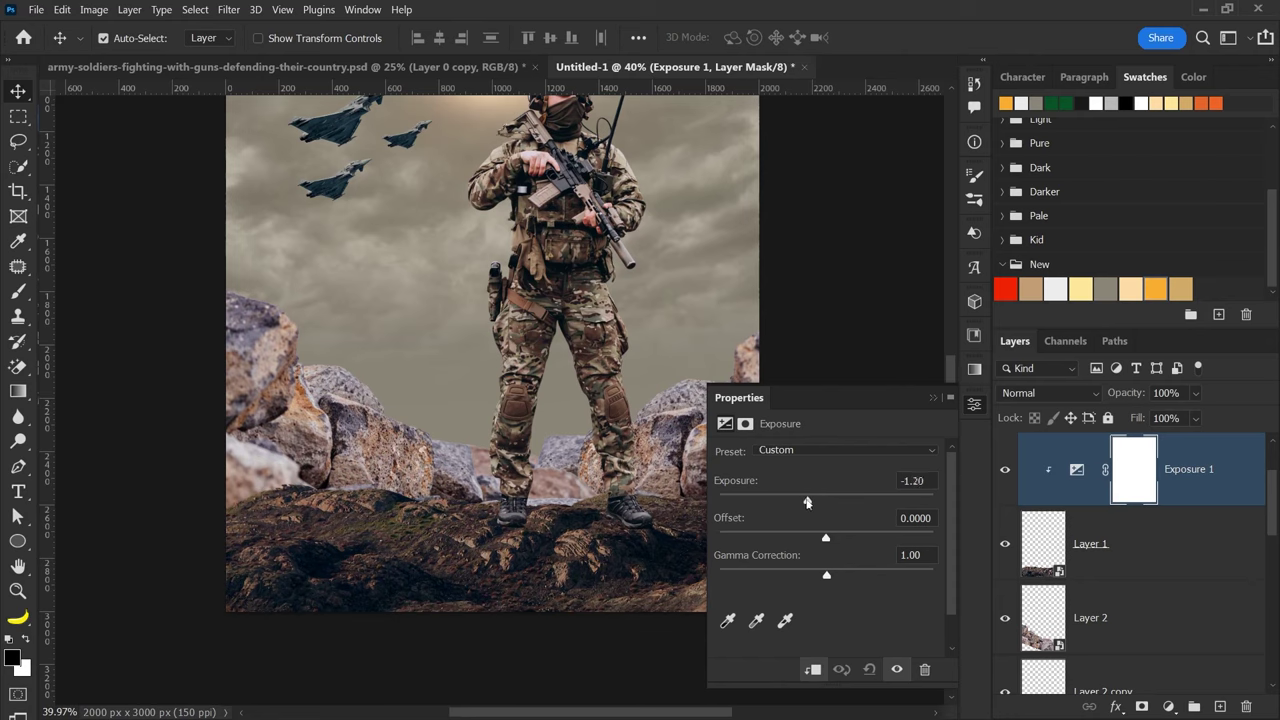
drag(602, 497, 522, 457)
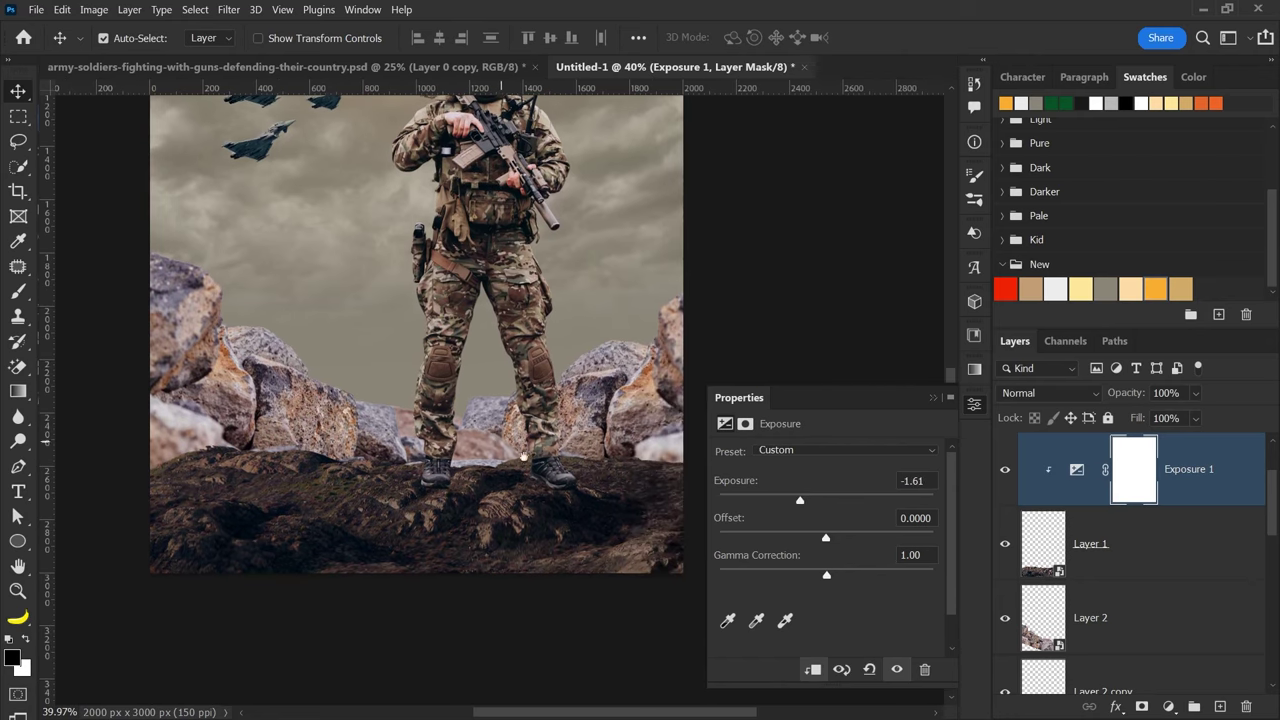
drag(802, 497, 795, 499)
click(933, 398)
click(809, 451)
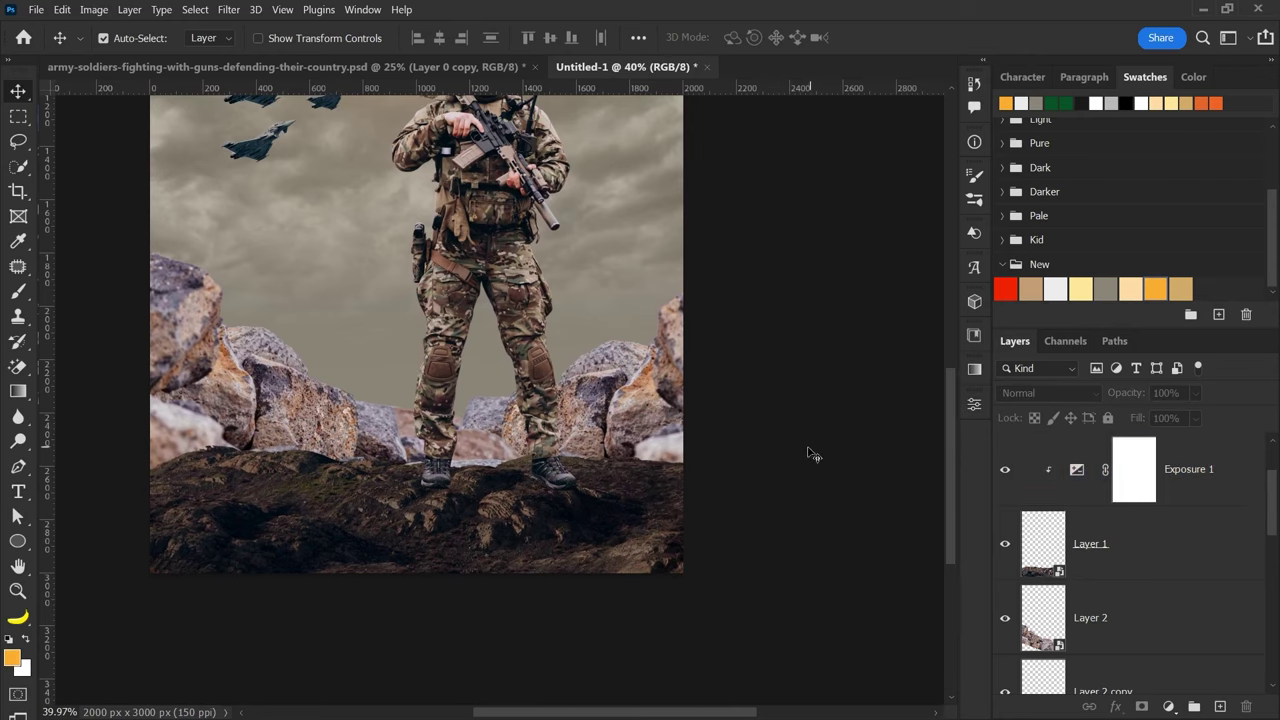
drag(777, 449, 793, 438)
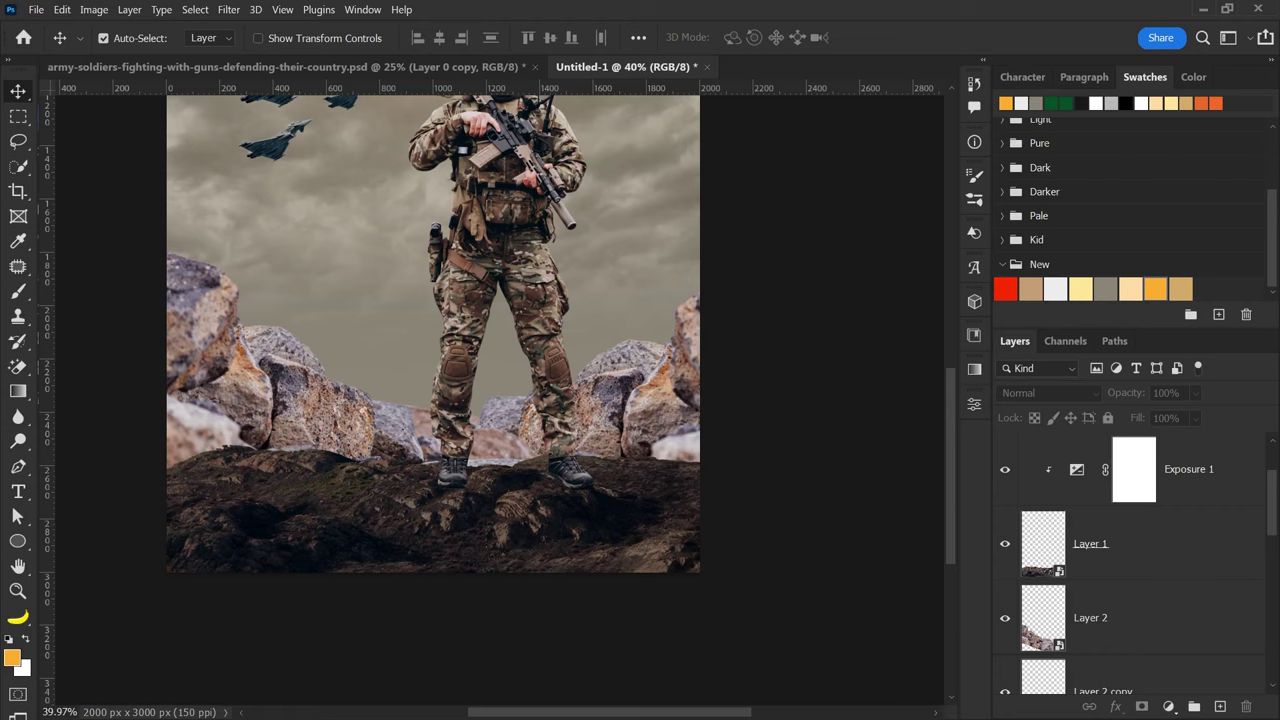
click(1171, 497)
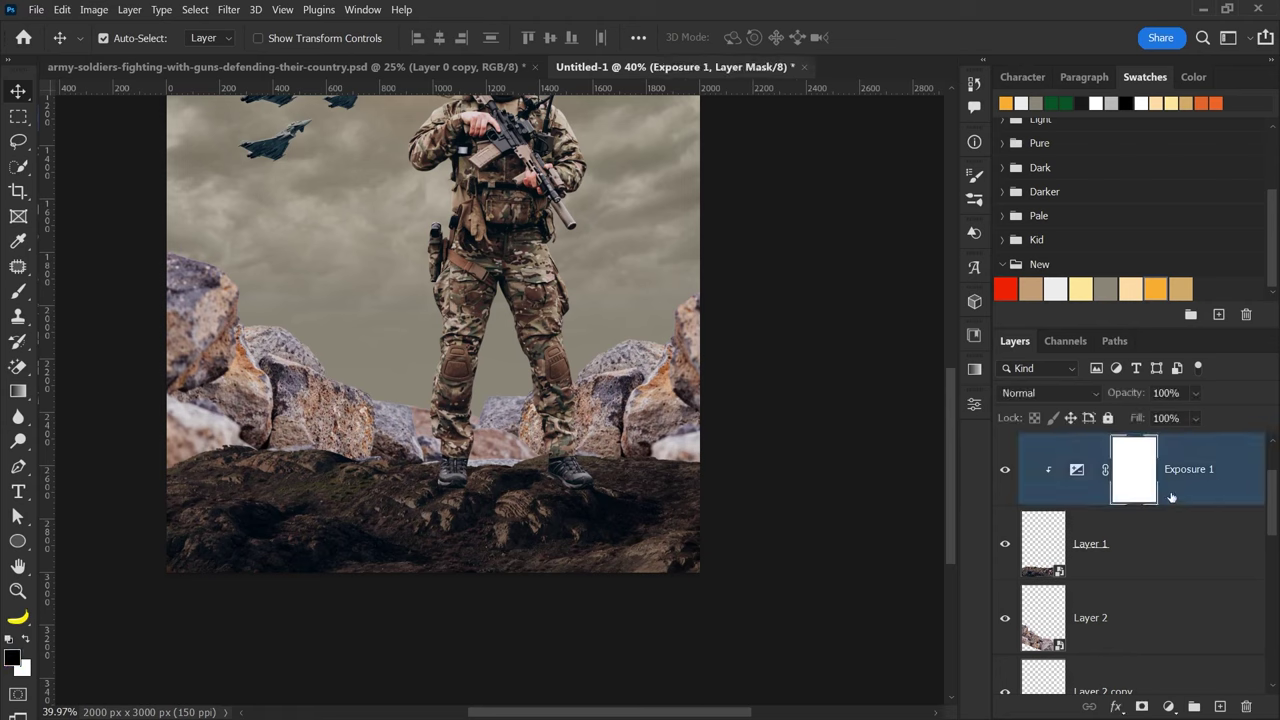
- Add an Exposure 2 adjustment clipped to the ground at -2.40, with its mask inverted to hide it
click(1168, 706)
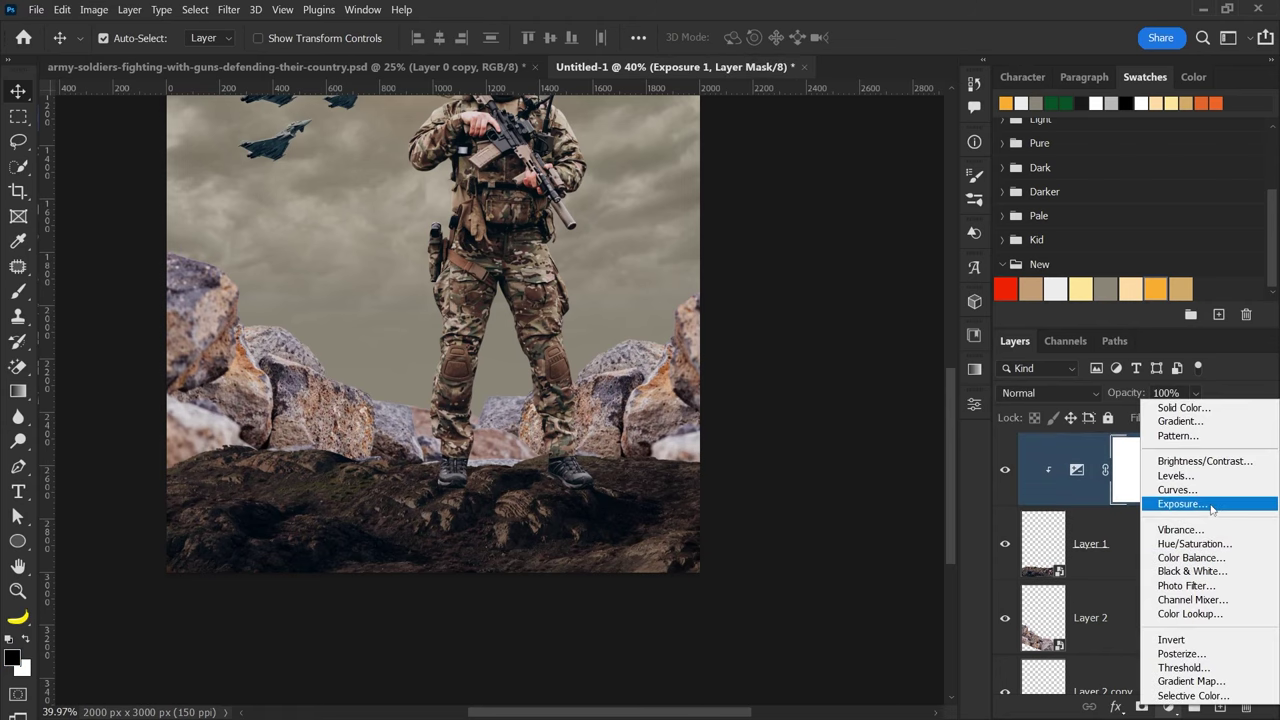
click(1175, 507)
click(813, 671)
drag(811, 499, 787, 500)
click(932, 397)
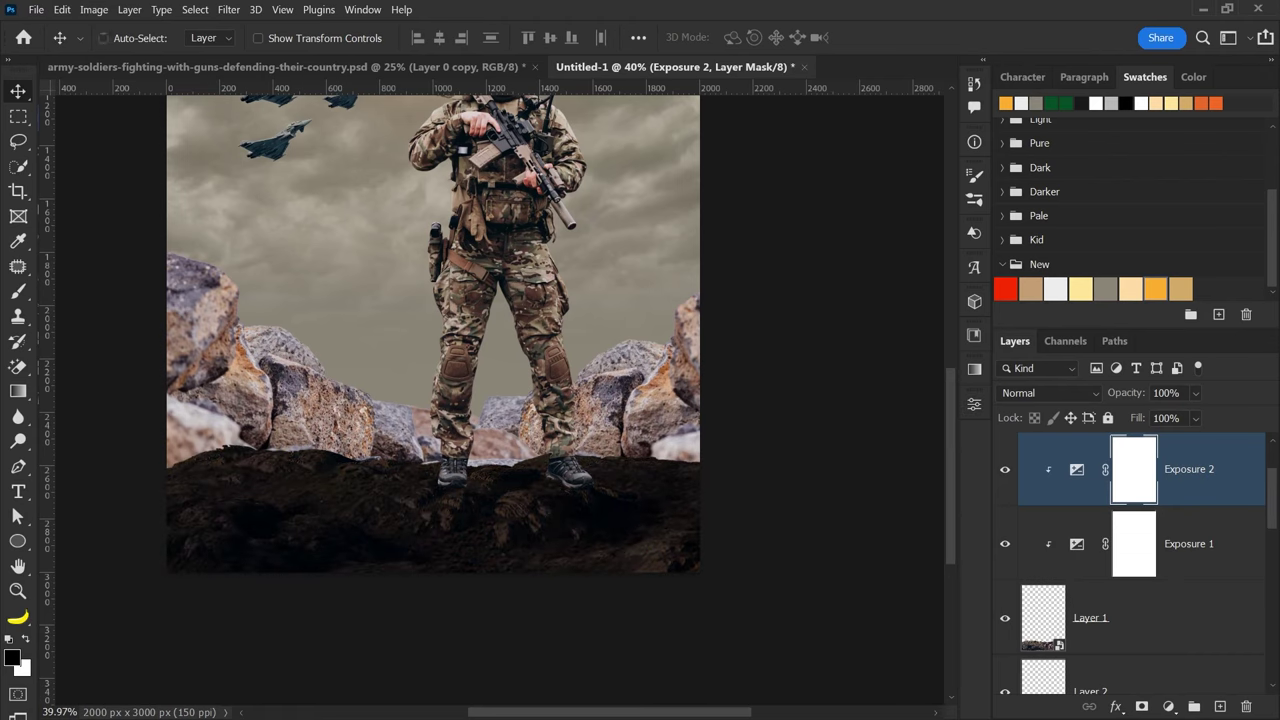
key(ctrl+i)
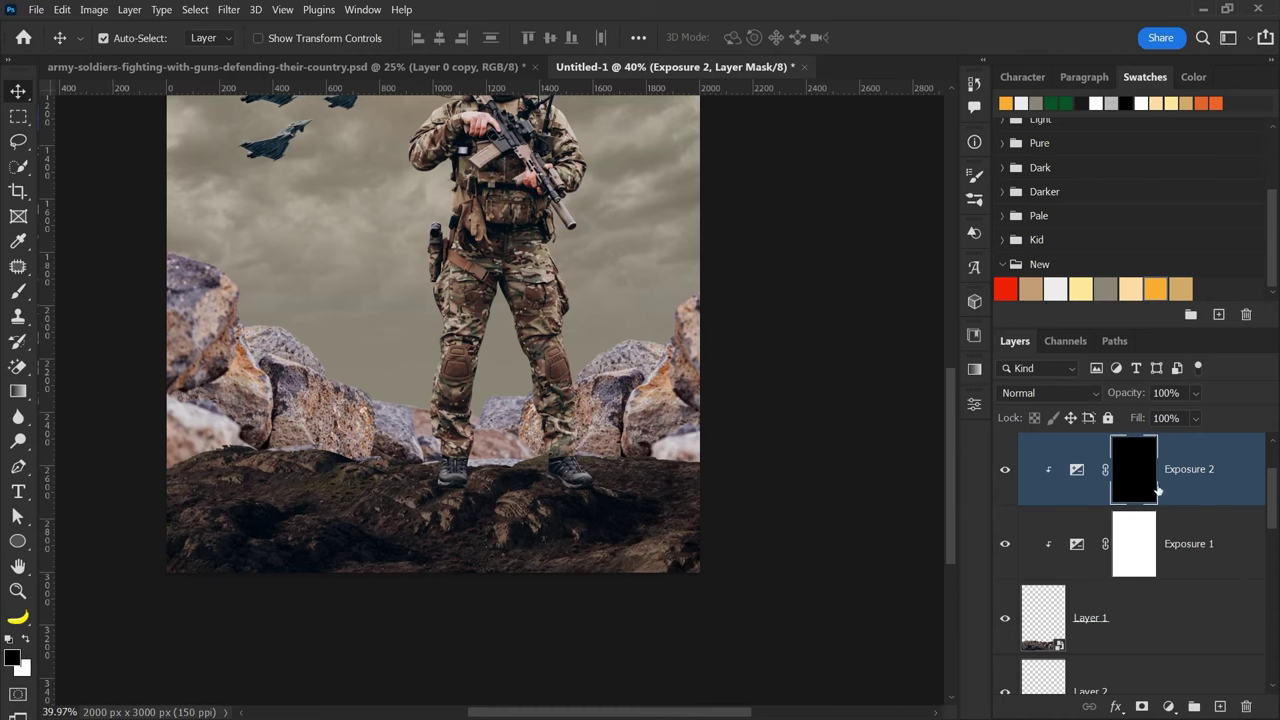
- Set up a white soft brush, tip rotated and flattened to 102°, sized about 200 px
key(b)
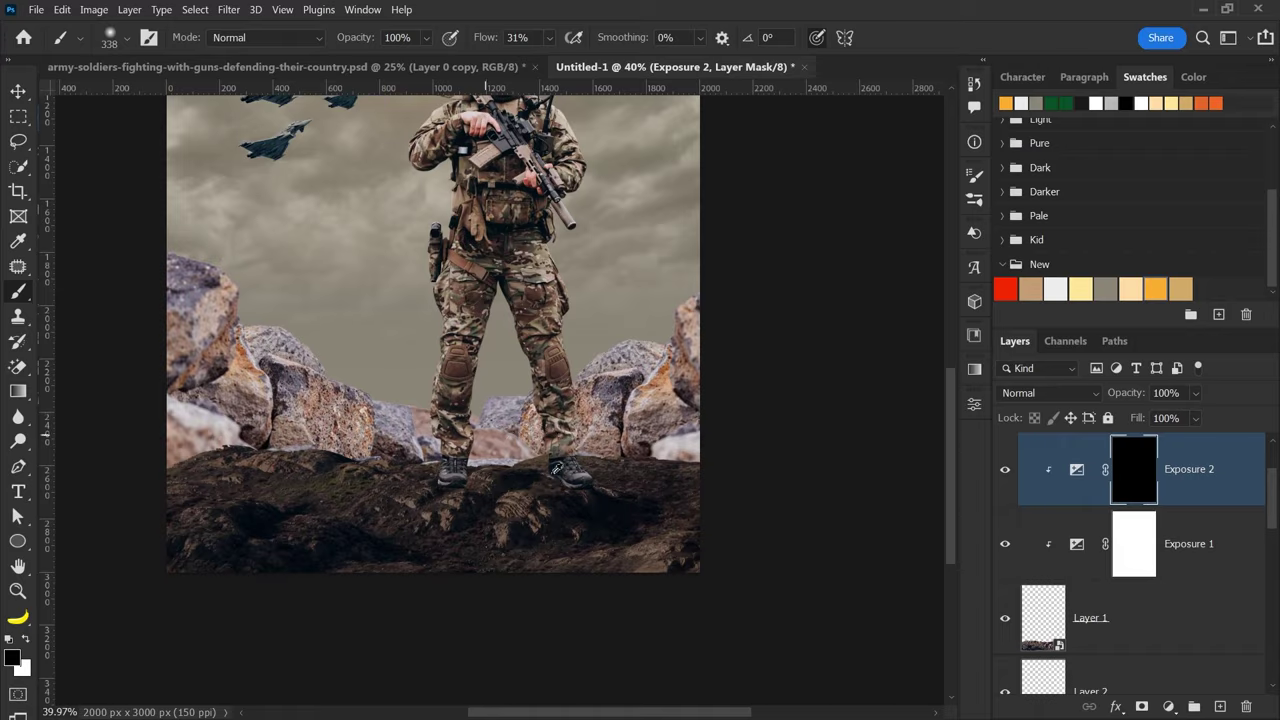
scroll(583, 480, up, 2)
scroll(586, 481, up, 3)
right_click(570, 395)
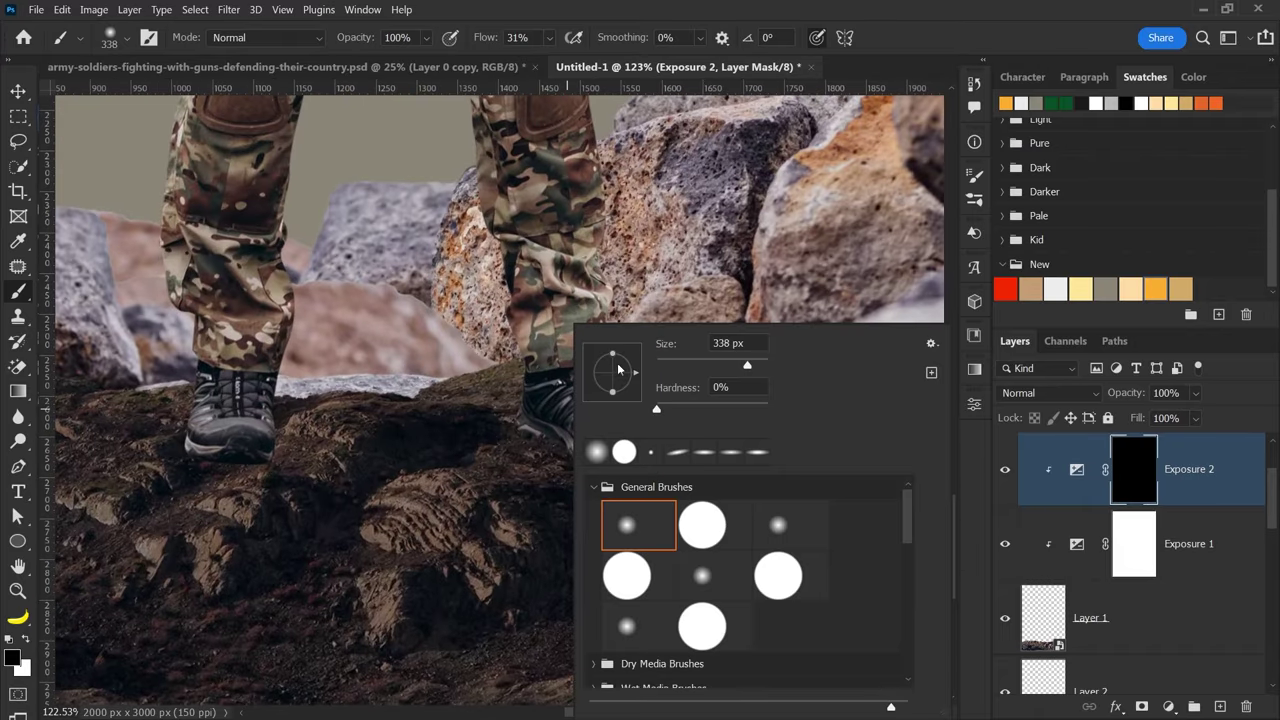
drag(613, 356, 629, 381)
alt+right_click(518, 443)
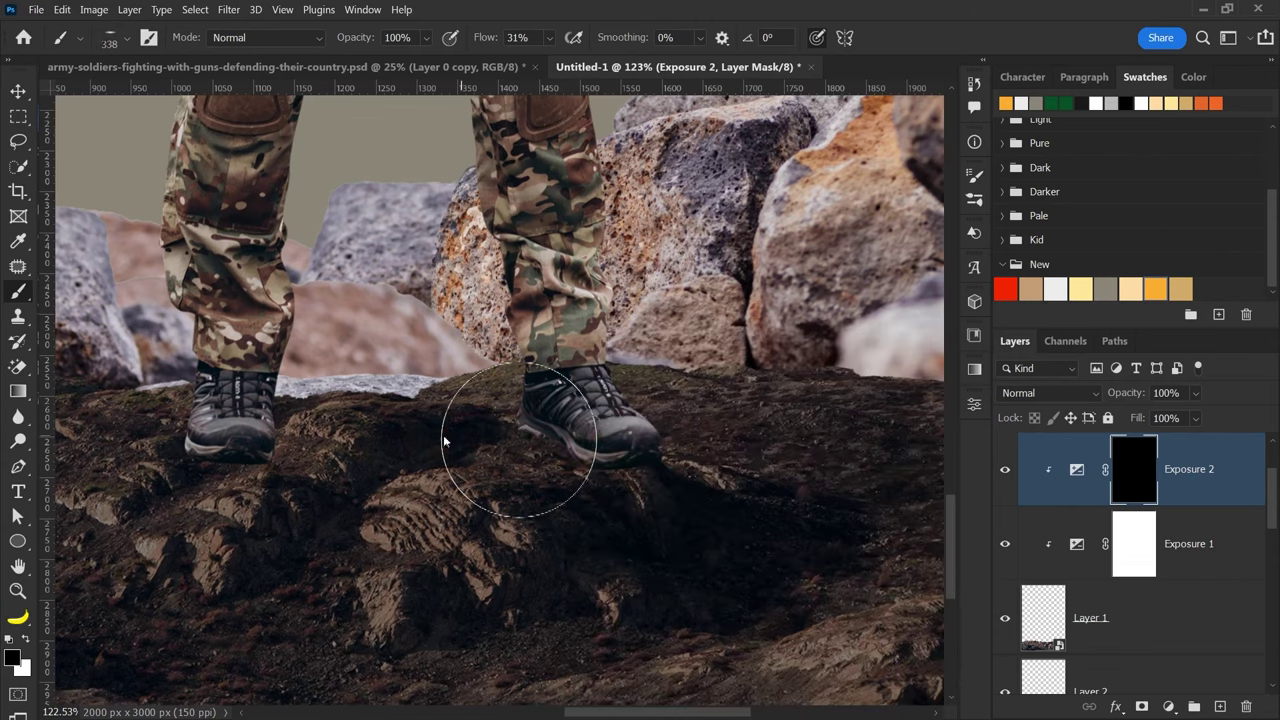
scroll(475, 435, up, 5)
alt+right_click(537, 446)
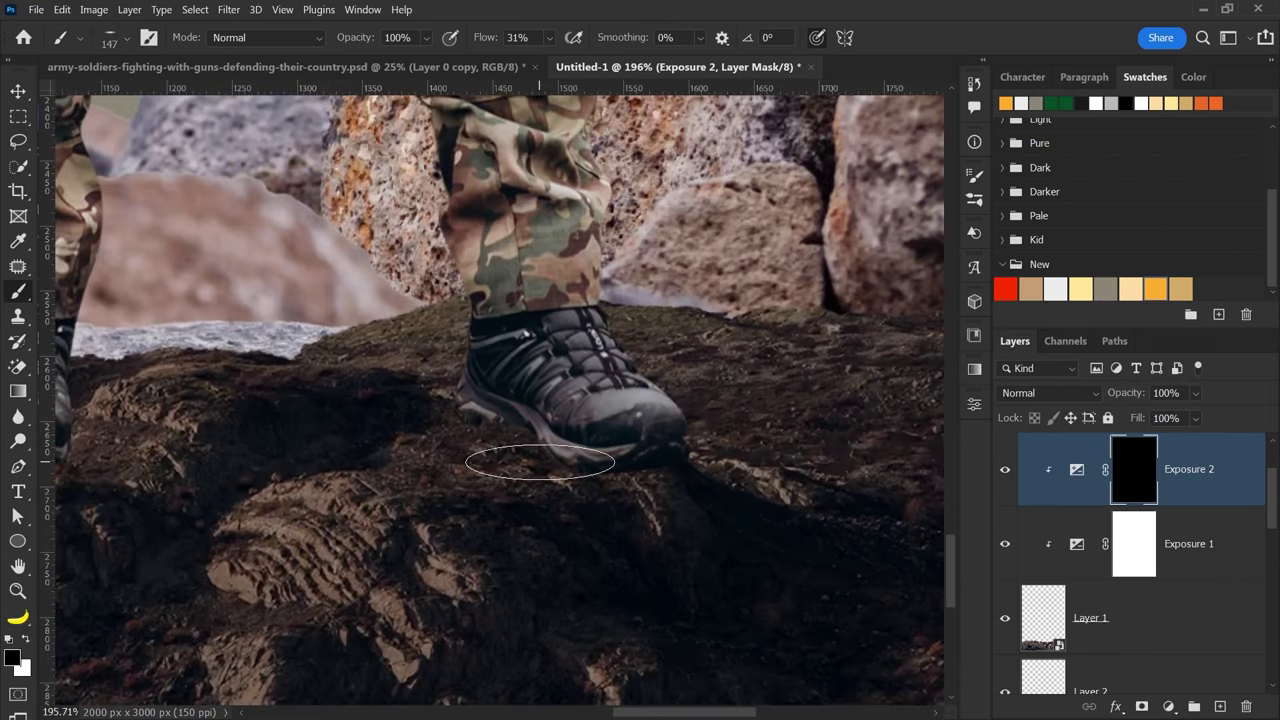
key(x)
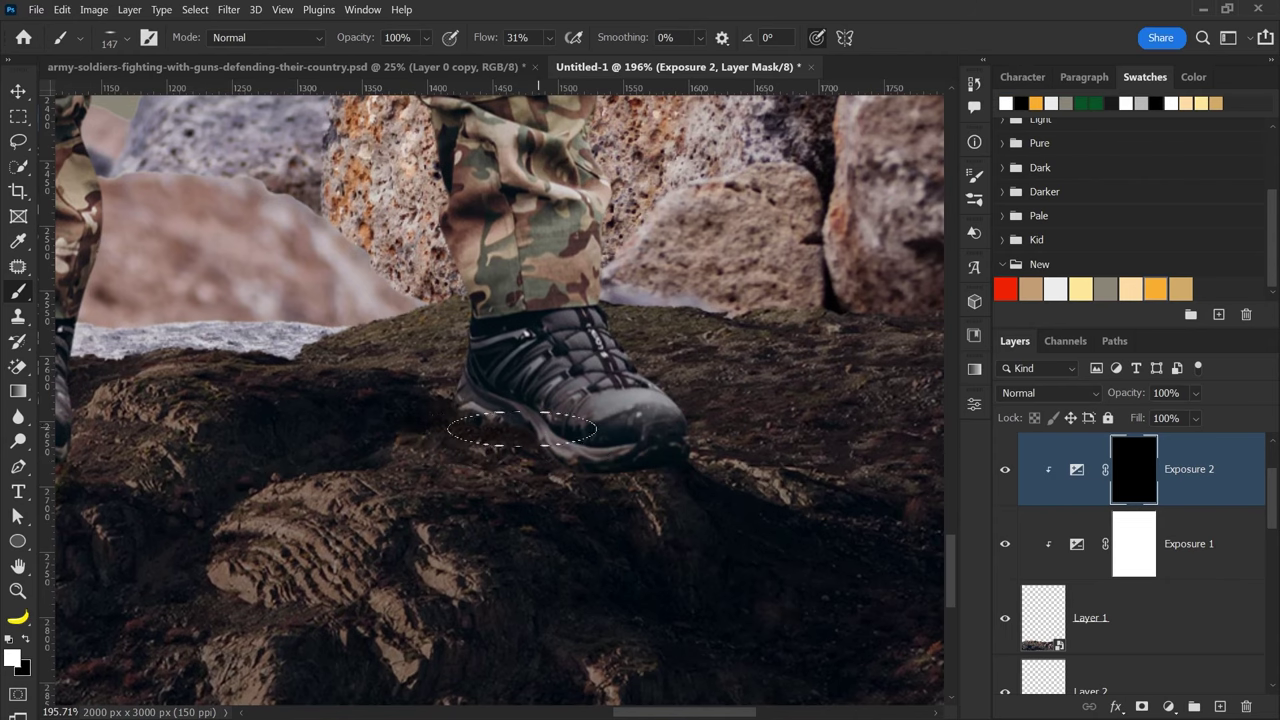
key(bracketright)
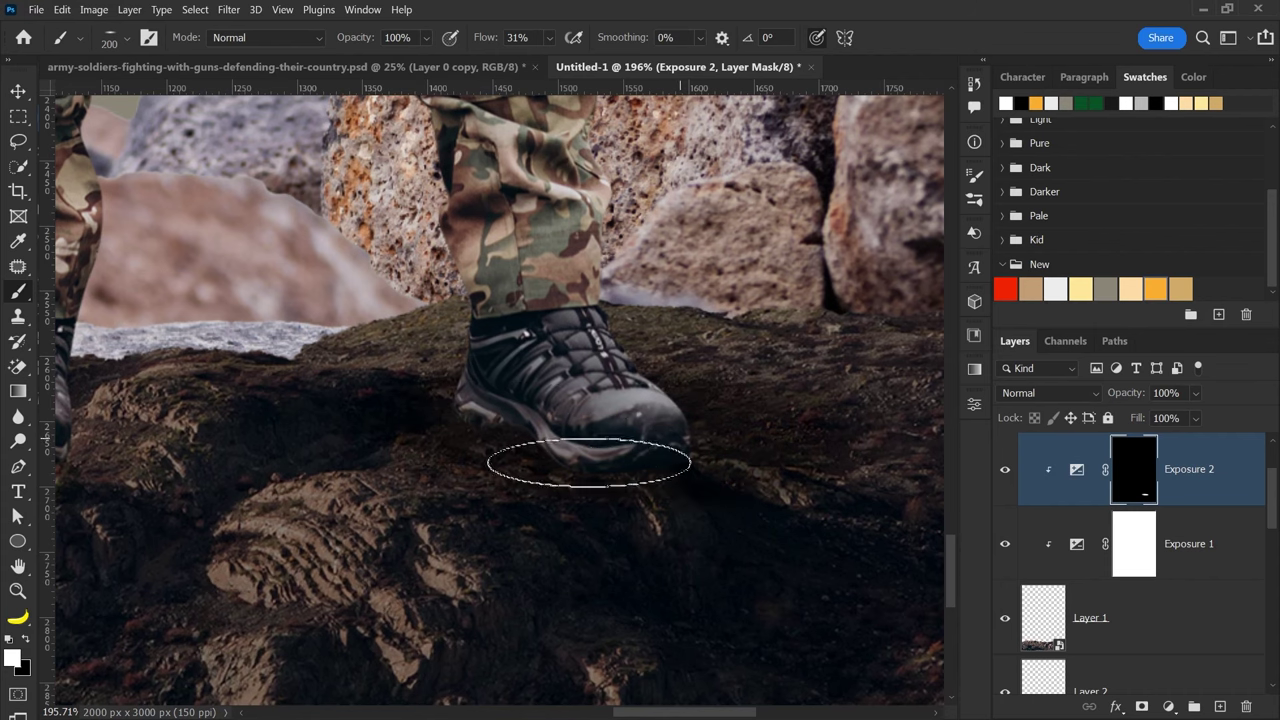
- Paint a dark contact shadow under the left boot on the Exposure 2 mask
scroll(745, 345, down, 3)
scroll(138, 400, up, 2)
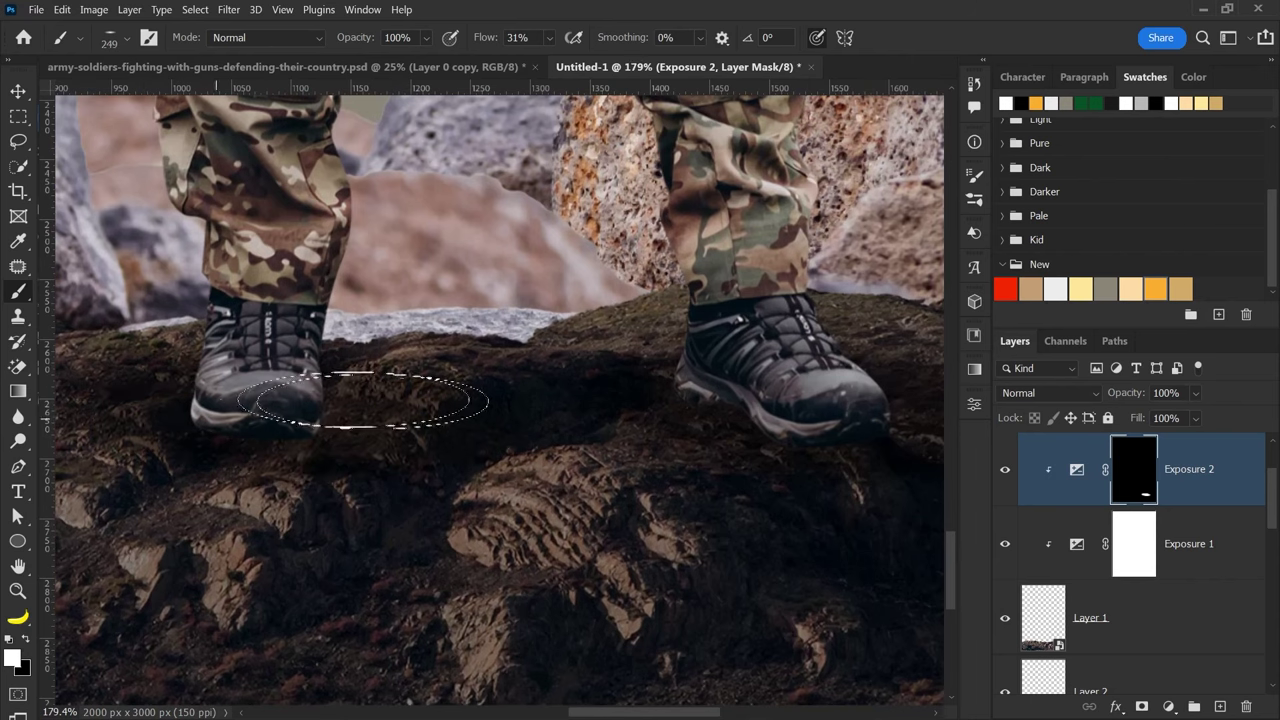
scroll(460, 430, down, 2)
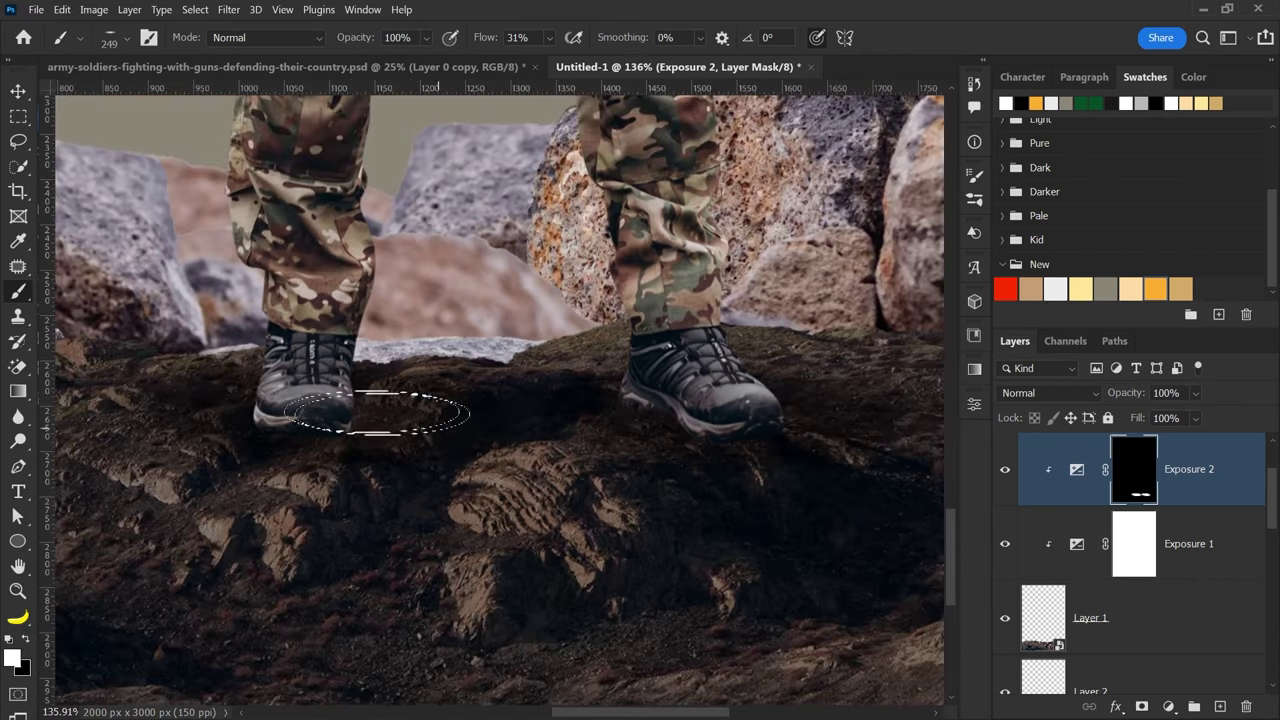
drag(214, 400, 439, 446)
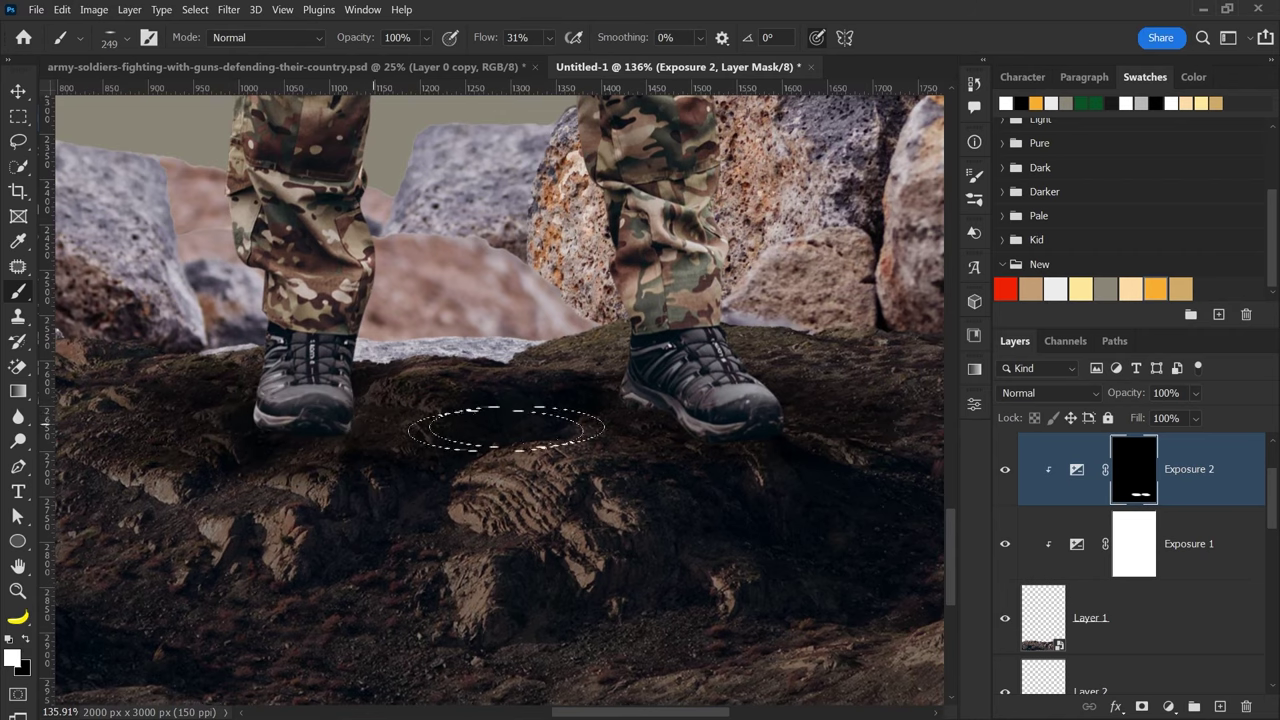
- Deepen the boot shadows by setting Exposure 2 to -2.92
double_click(1076, 469)
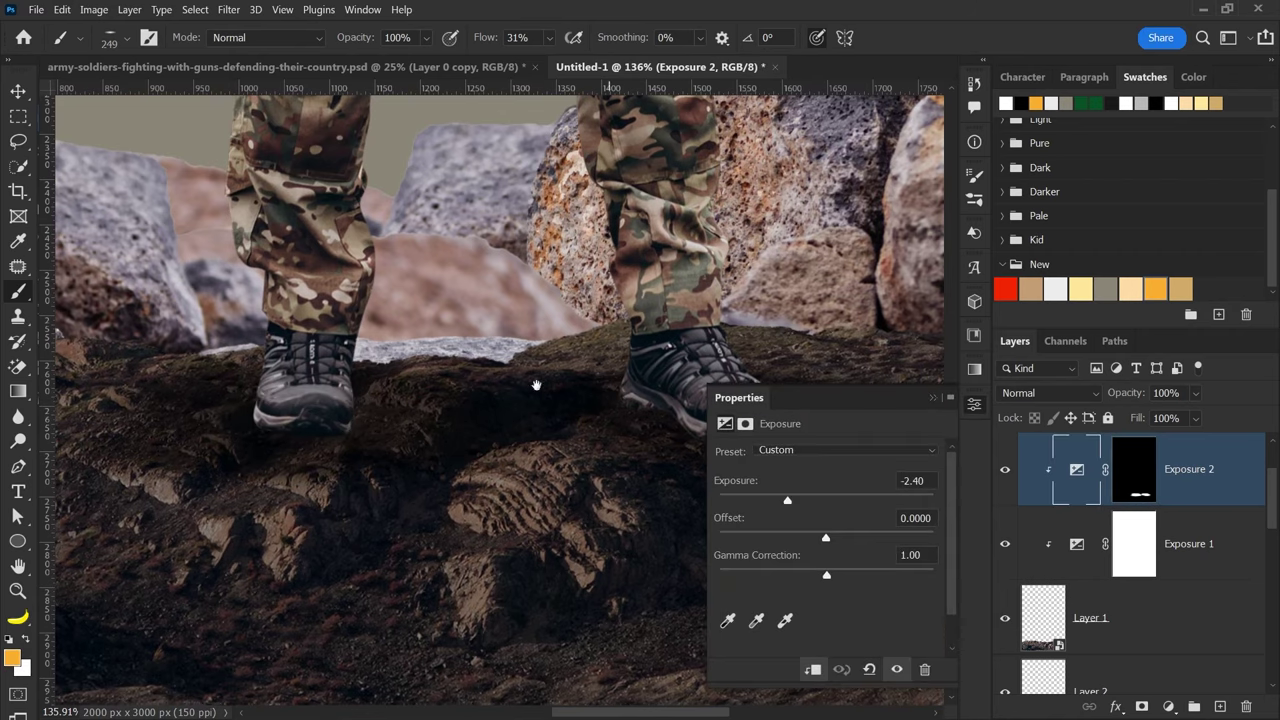
drag(554, 399, 489, 320)
mouse_move(790, 503)
mouse_down()
mouse_move(766, 503)
mouse_move(808, 503)
mouse_move(780, 503)
mouse_up()
click(932, 397)
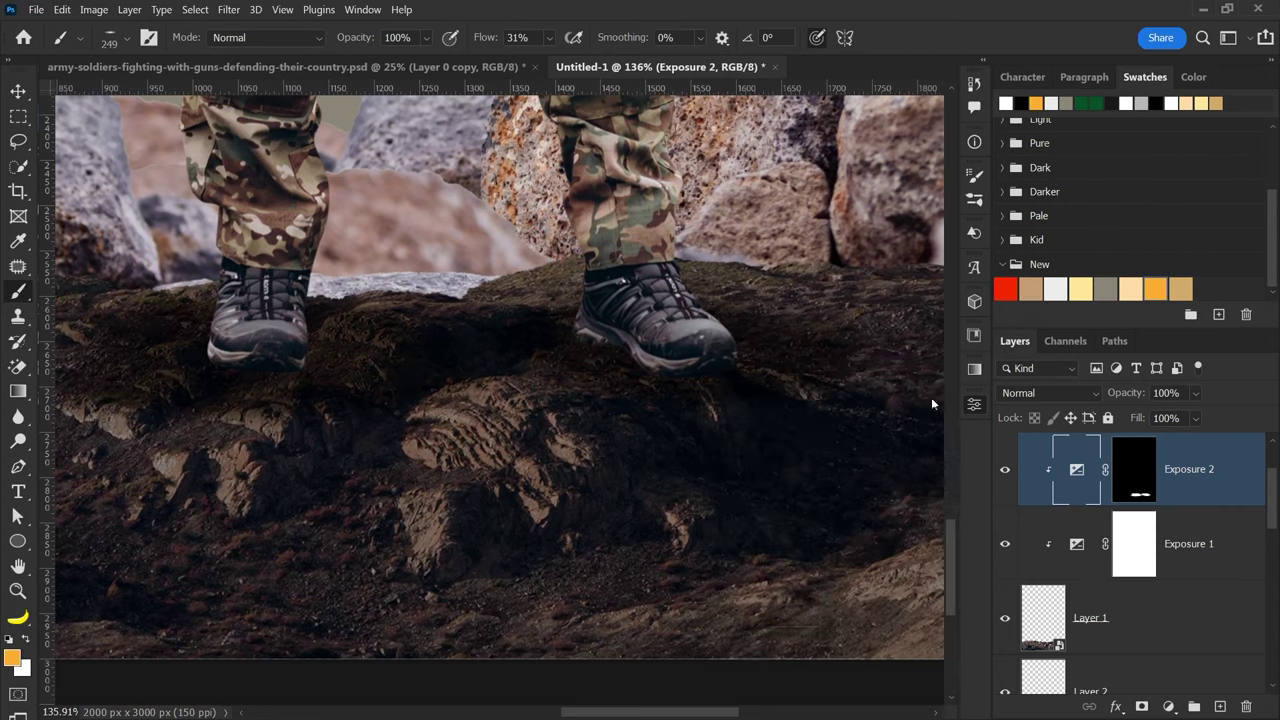
key(v)
alt+scroll(555, 577, down, 5)
alt+scroll(555, 577, up, 3)
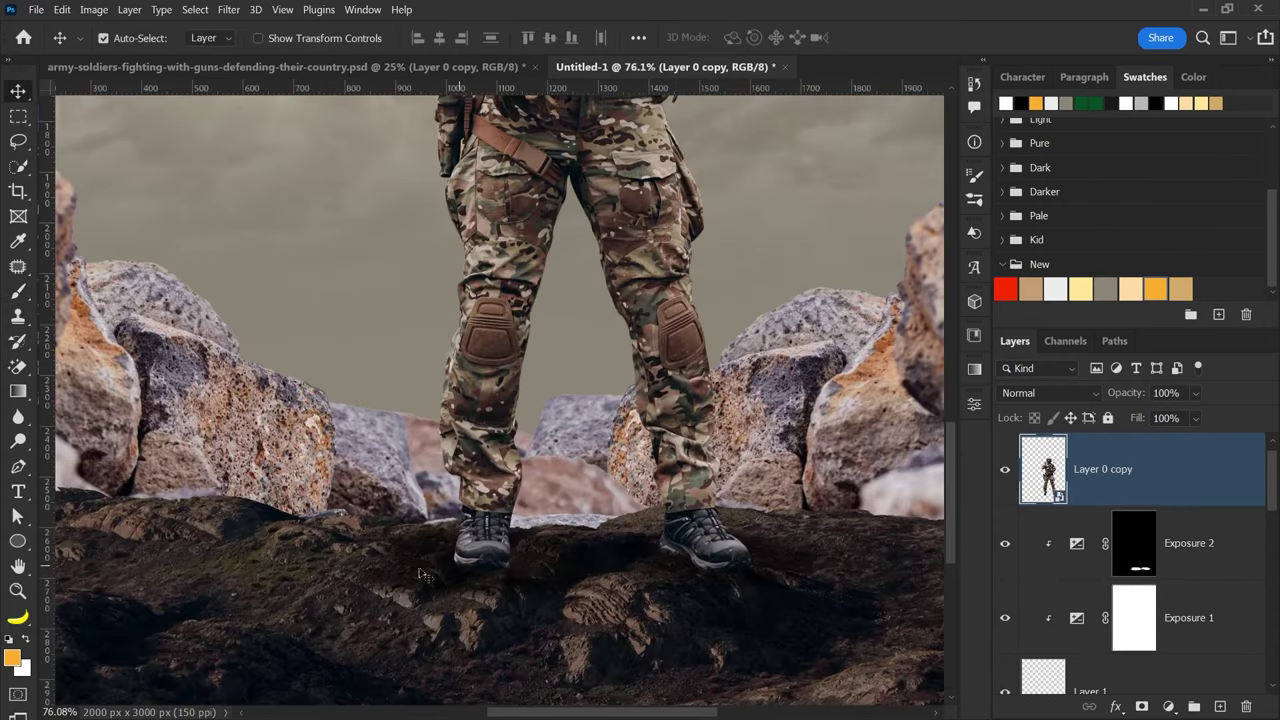
- Select Layer 2 with the rocks and toggle its visibility to check it
alt+scroll(690, 575, down, 1)
alt+scroll(608, 567, down, 1)
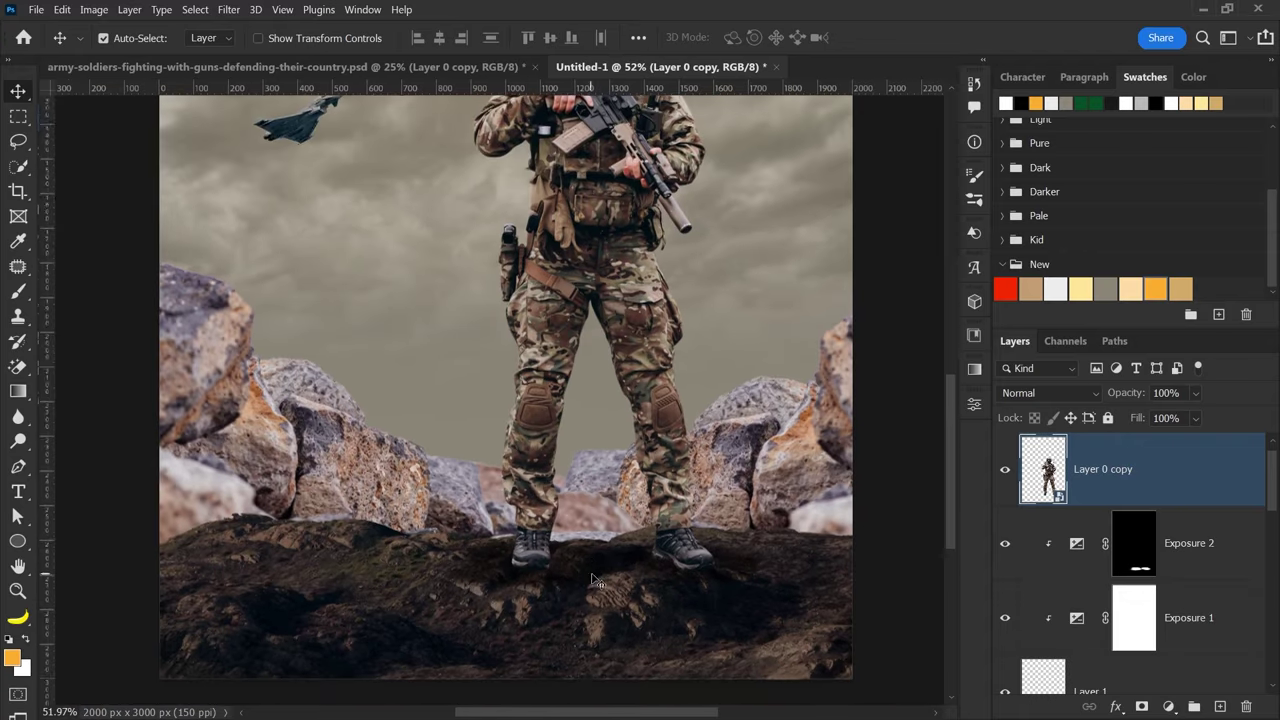
scroll(598, 578, up, 1)
click(469, 479)
alt+scroll(470, 474, down, 3)
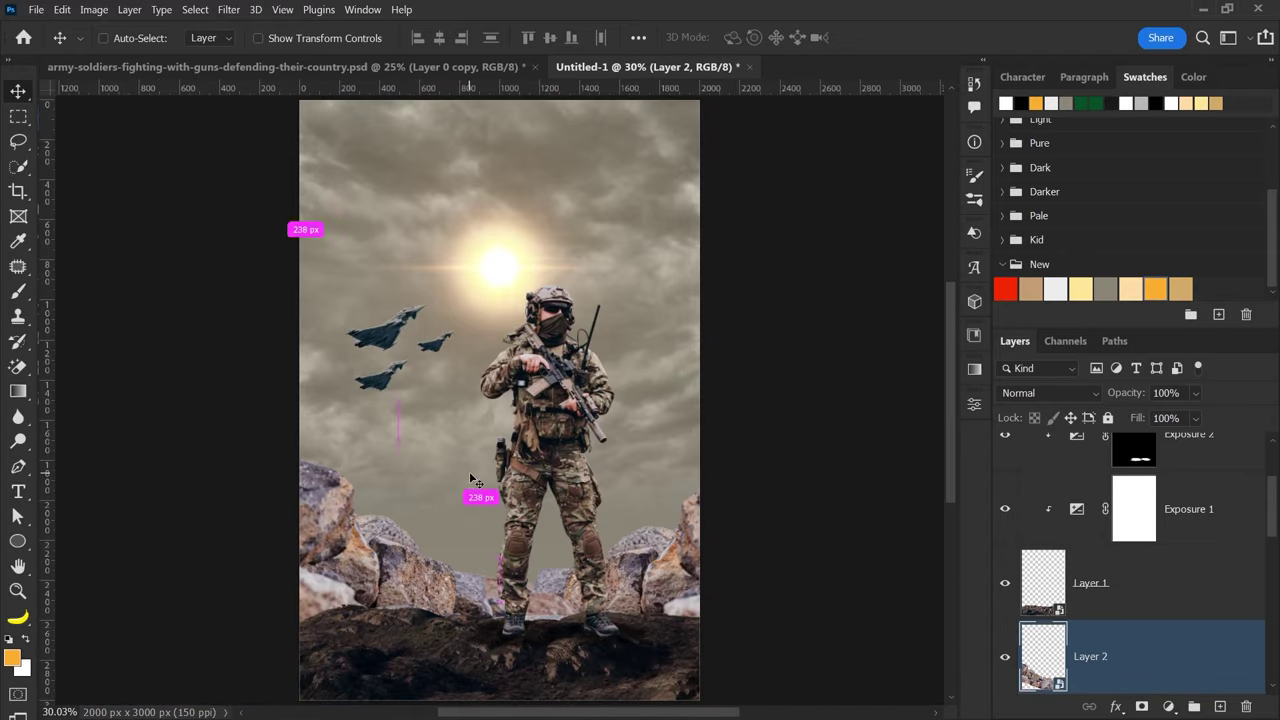
scroll(1040, 600, down, 2)
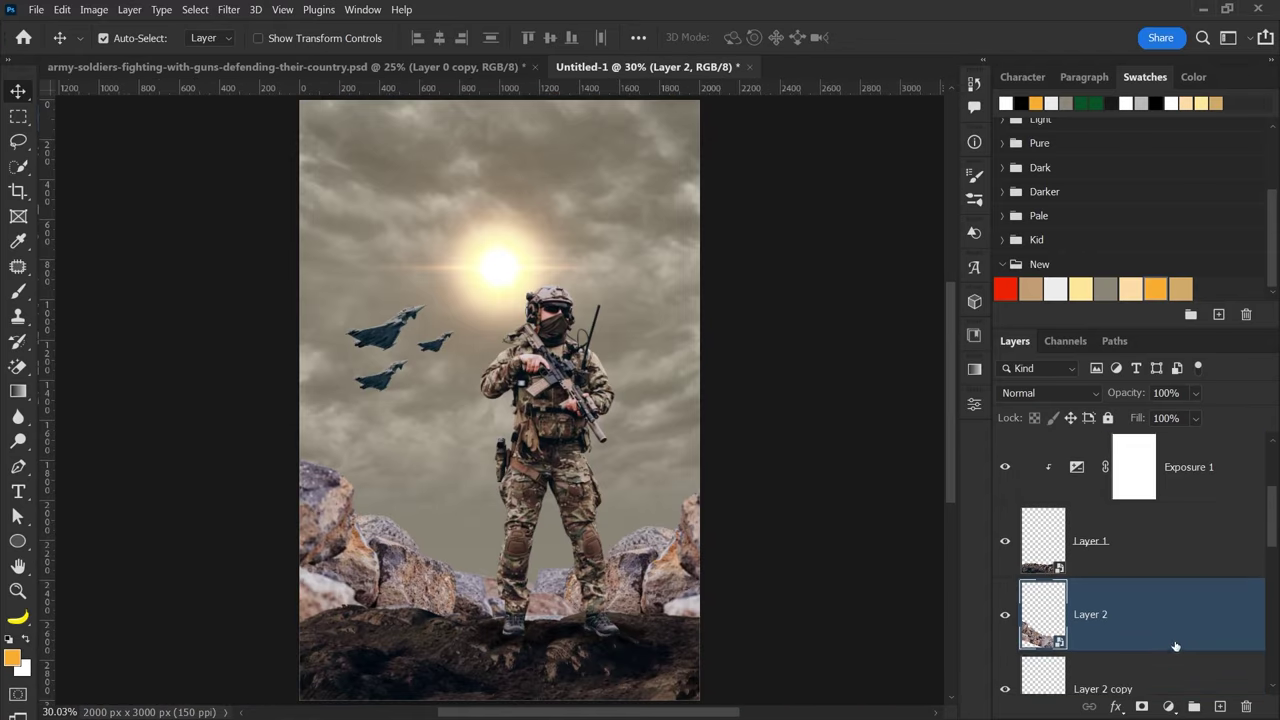
click(1006, 594)
click(1006, 594)
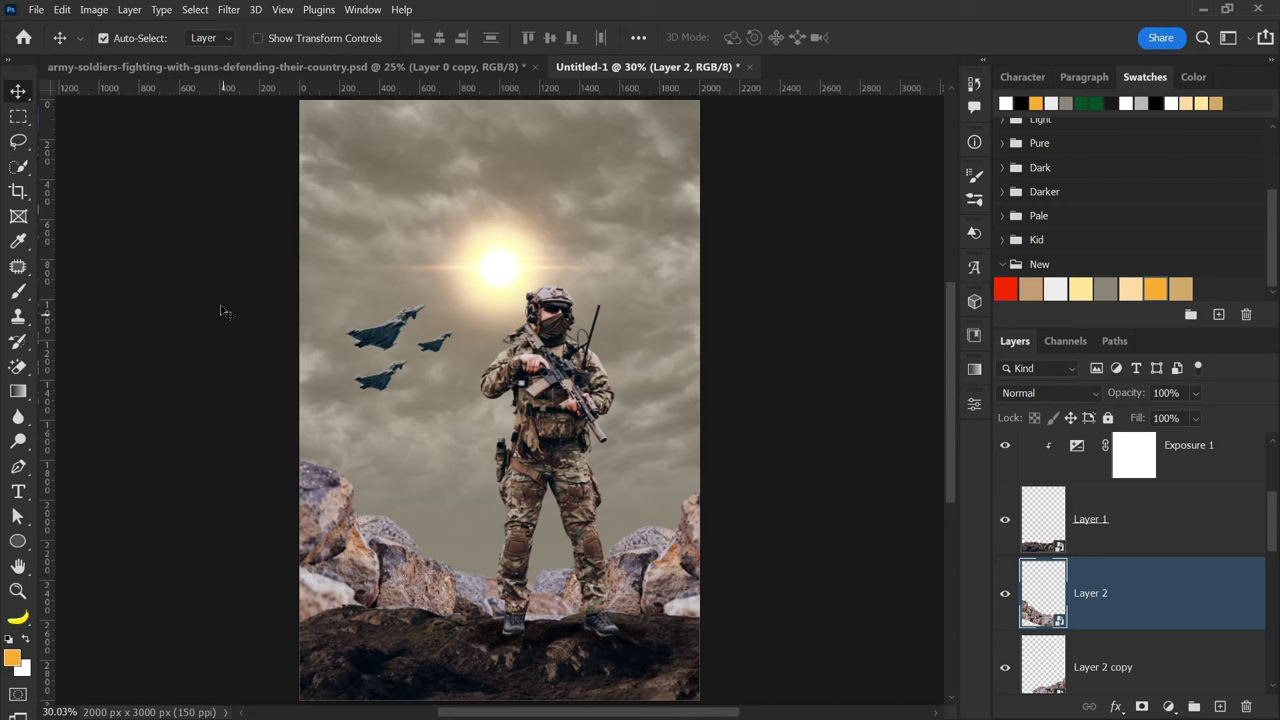
- Apply Vibrance to Layer 2 with vibrance about -58 and saturation +21
click(93, 12)
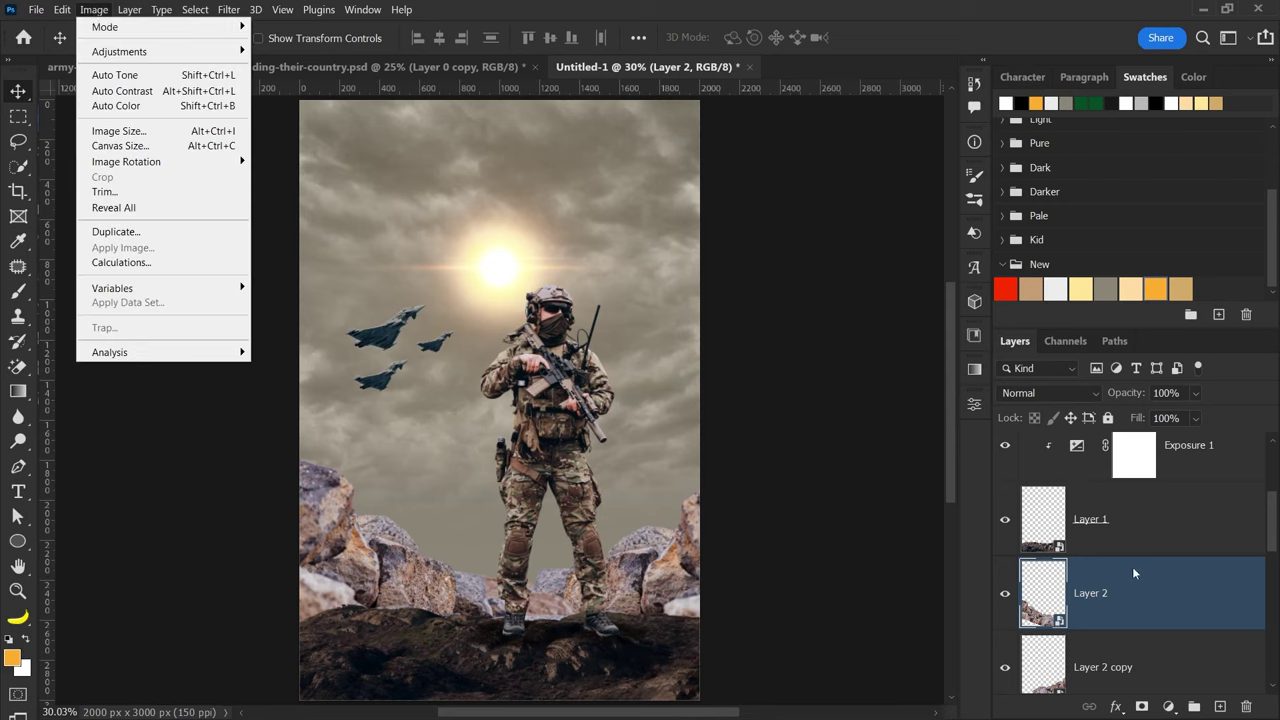
mouse_move(119, 51)
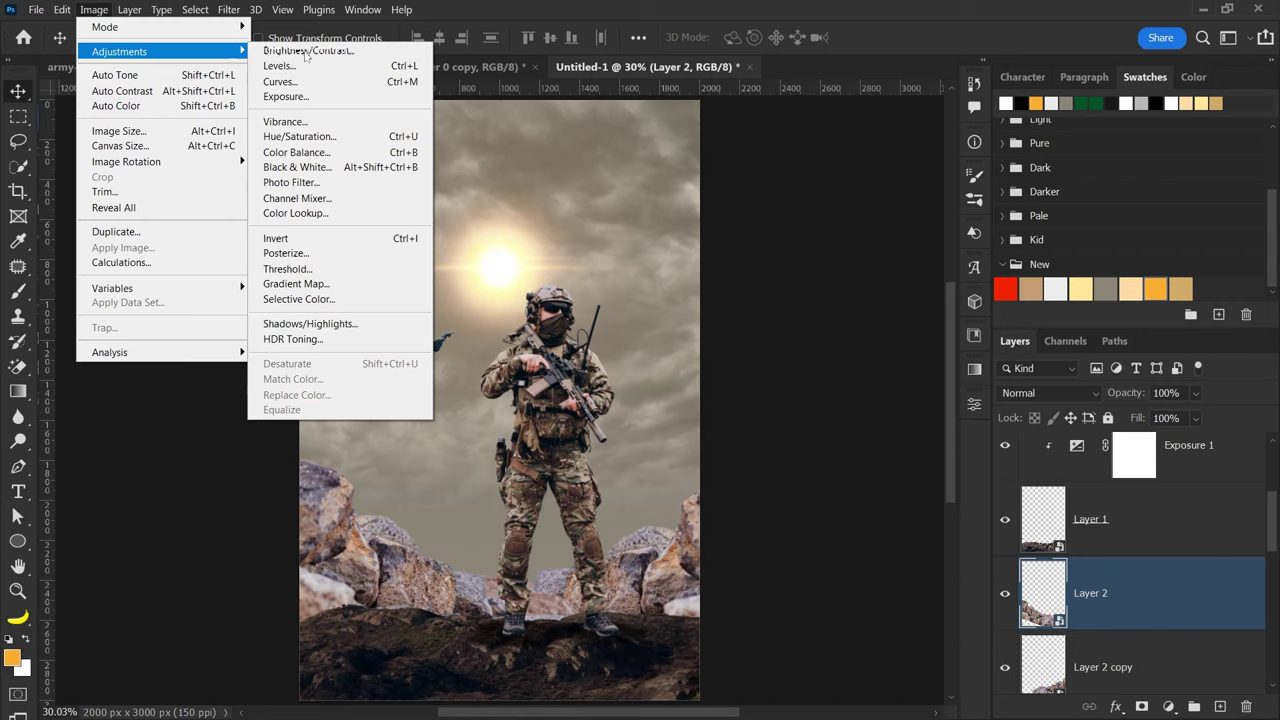
click(285, 121)
drag(593, 241, 546, 241)
mouse_move(593, 289)
mouse_down()
mouse_move(554, 290)
mouse_move(612, 290)
mouse_move(575, 289)
mouse_up()
click(728, 212)
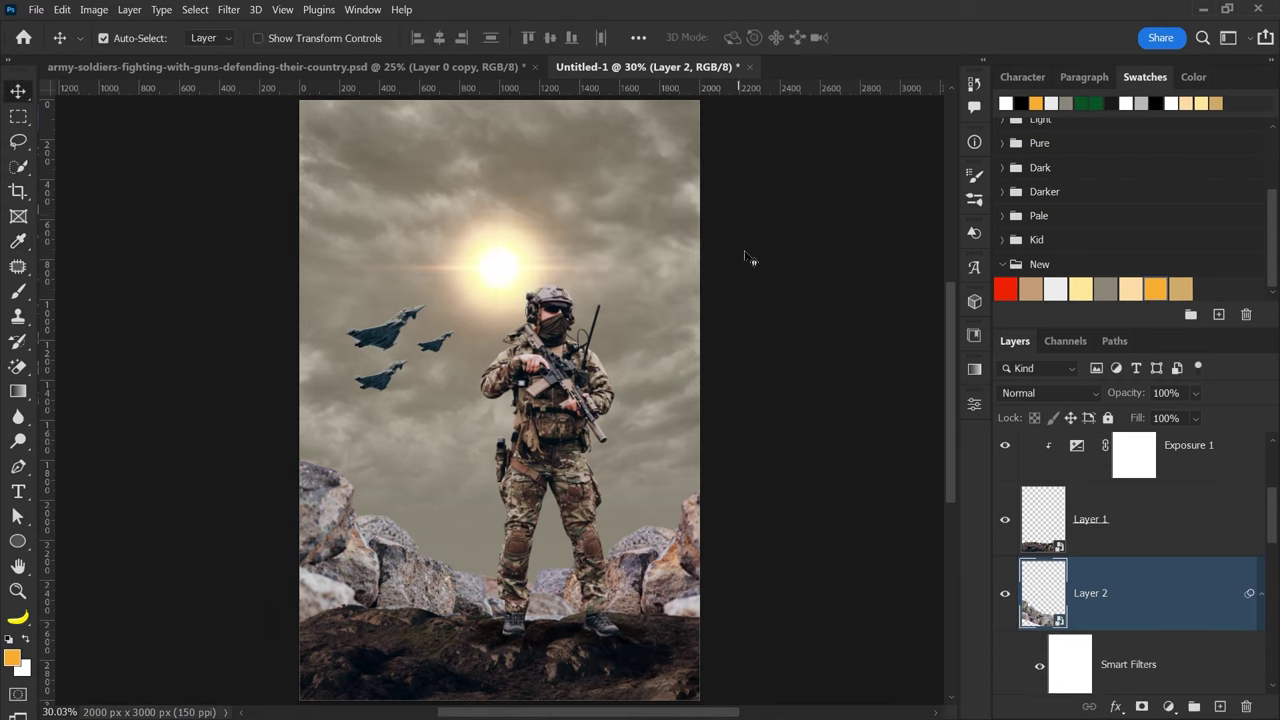
- Apply Brightness/Contrast to the rocks with brightness -115 and slightly lower contrast
click(84, 12)
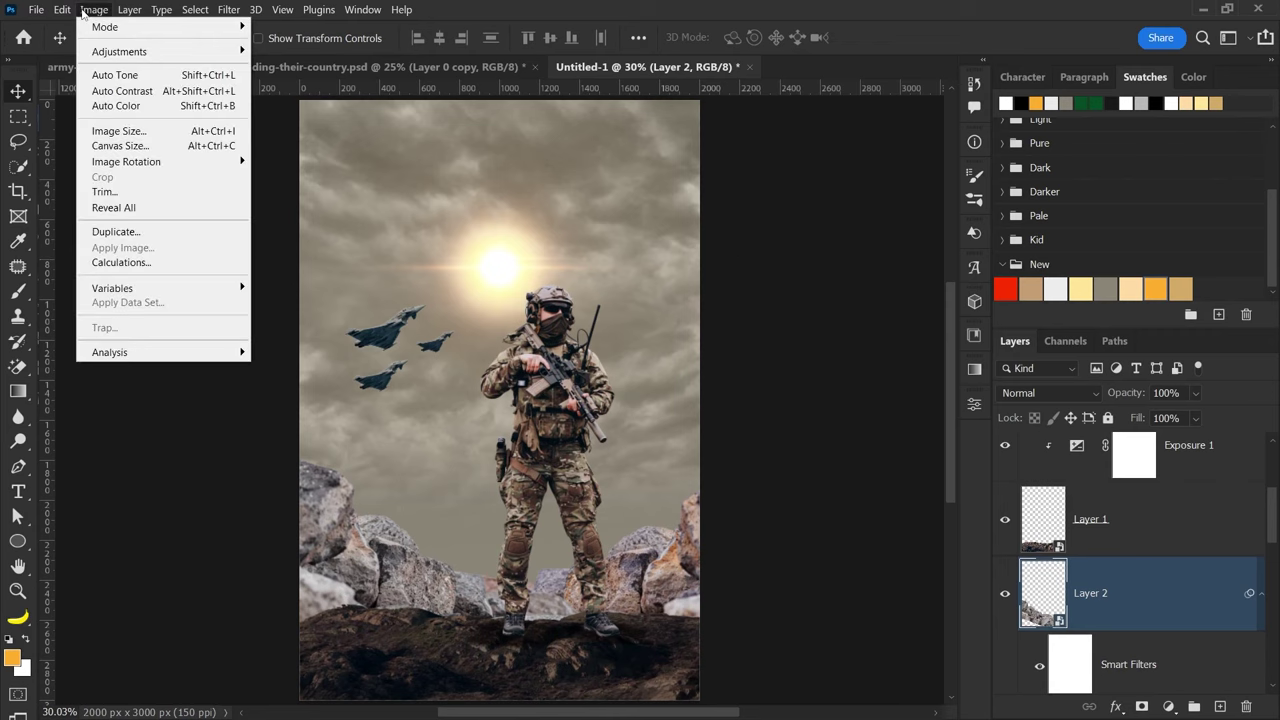
mouse_move(119, 51)
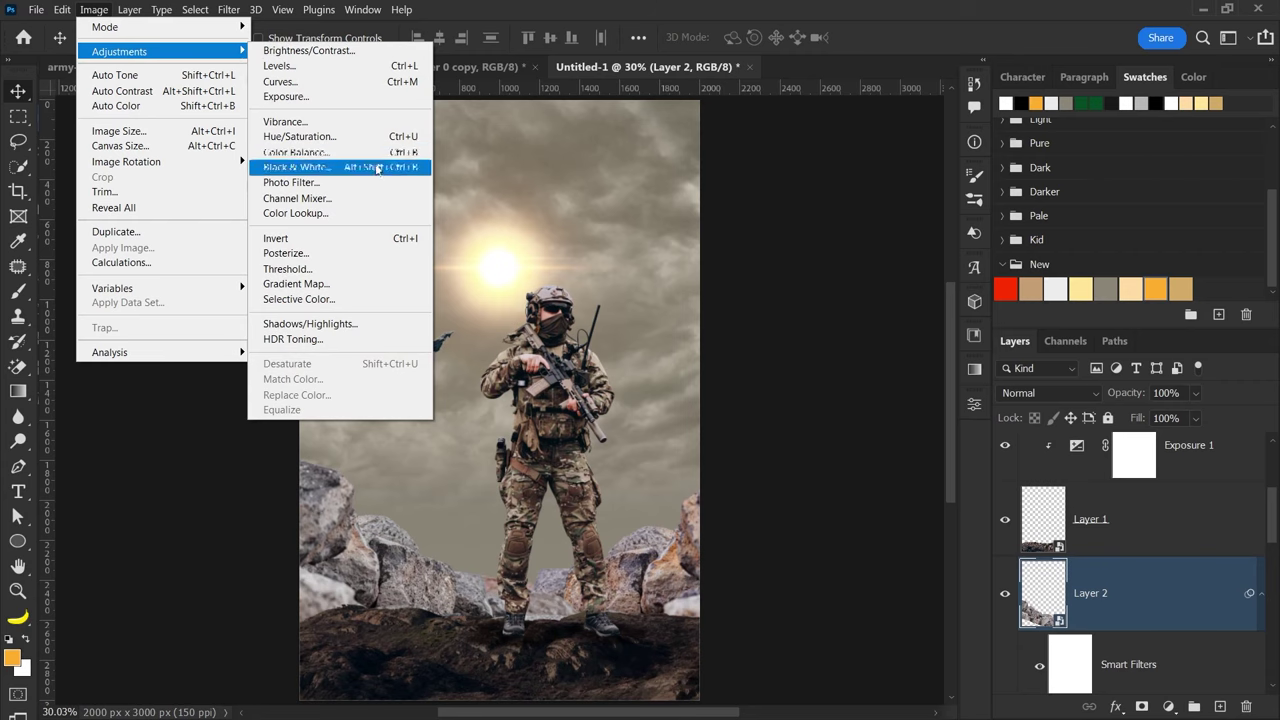
click(330, 50)
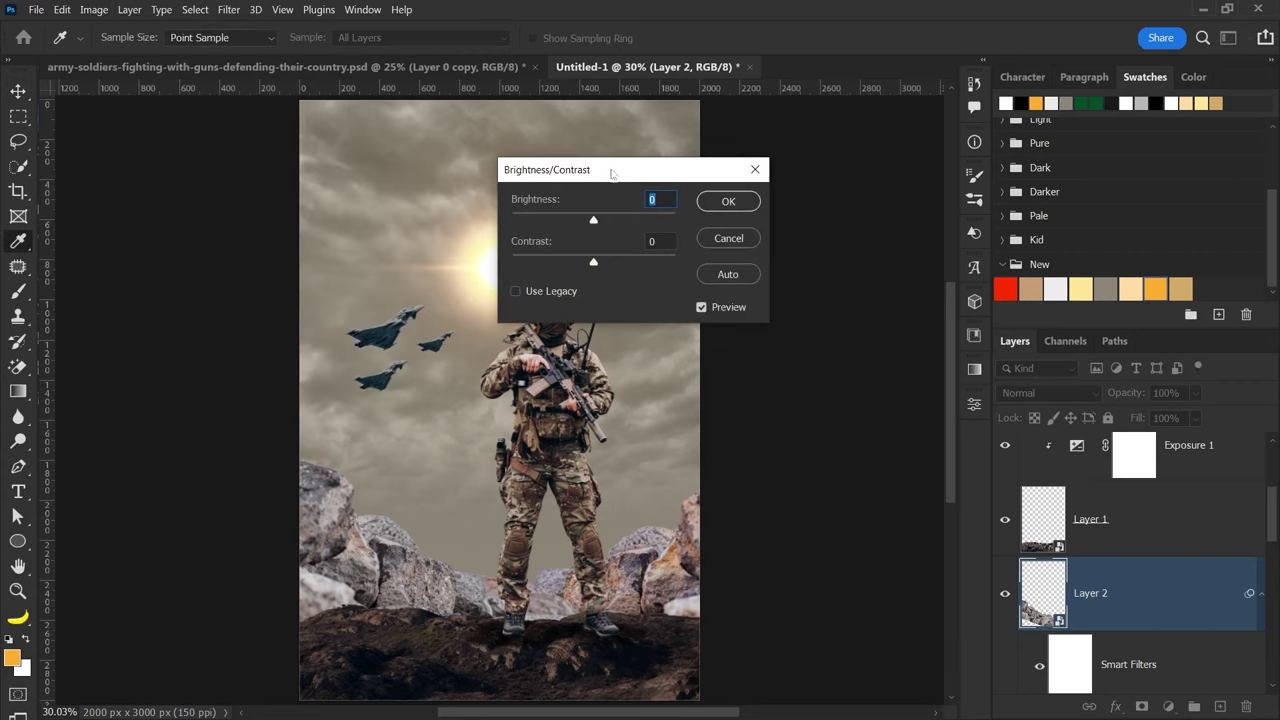
drag(612, 174, 737, 135)
drag(718, 181, 655, 181)
mouse_move(718, 223)
mouse_down()
mouse_move(670, 223)
mouse_move(738, 222)
mouse_move(695, 222)
mouse_move(721, 223)
mouse_up()
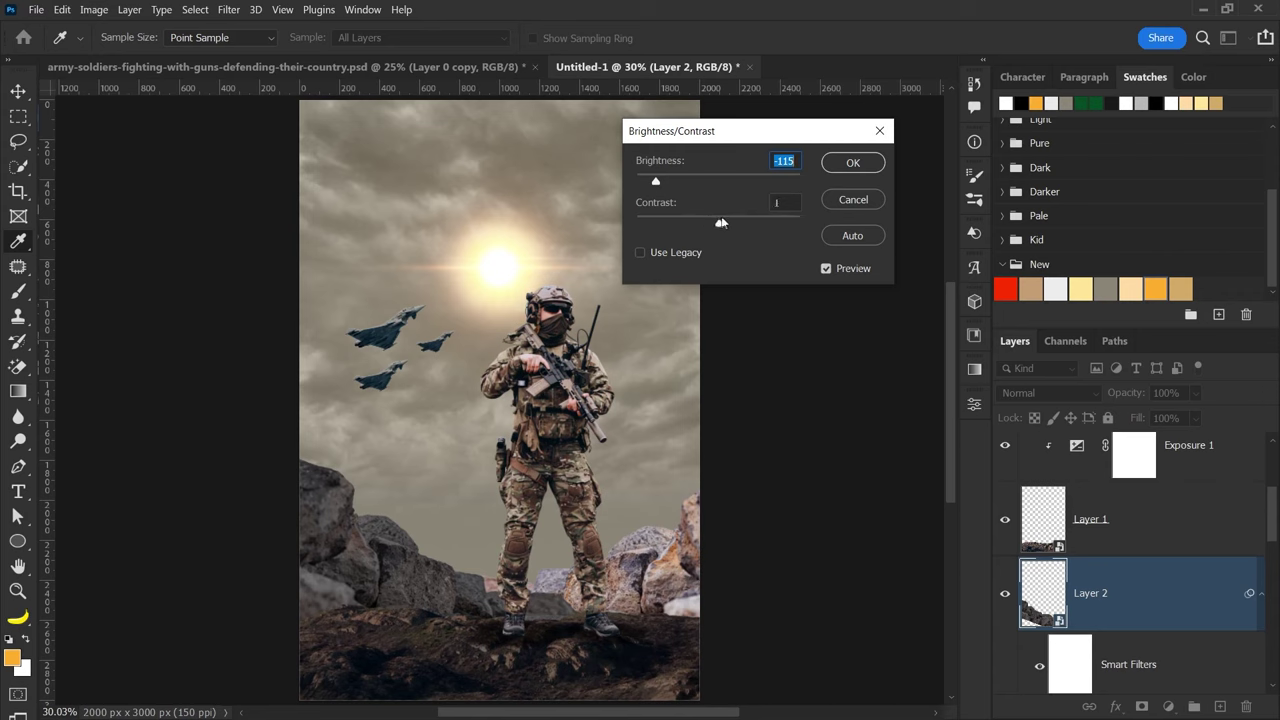
click(876, 163)
- Toggle Layer 2 copy off and on to compare the rocks
scroll(1148, 620, down, 1)
scroll(1148, 620, up, 1)
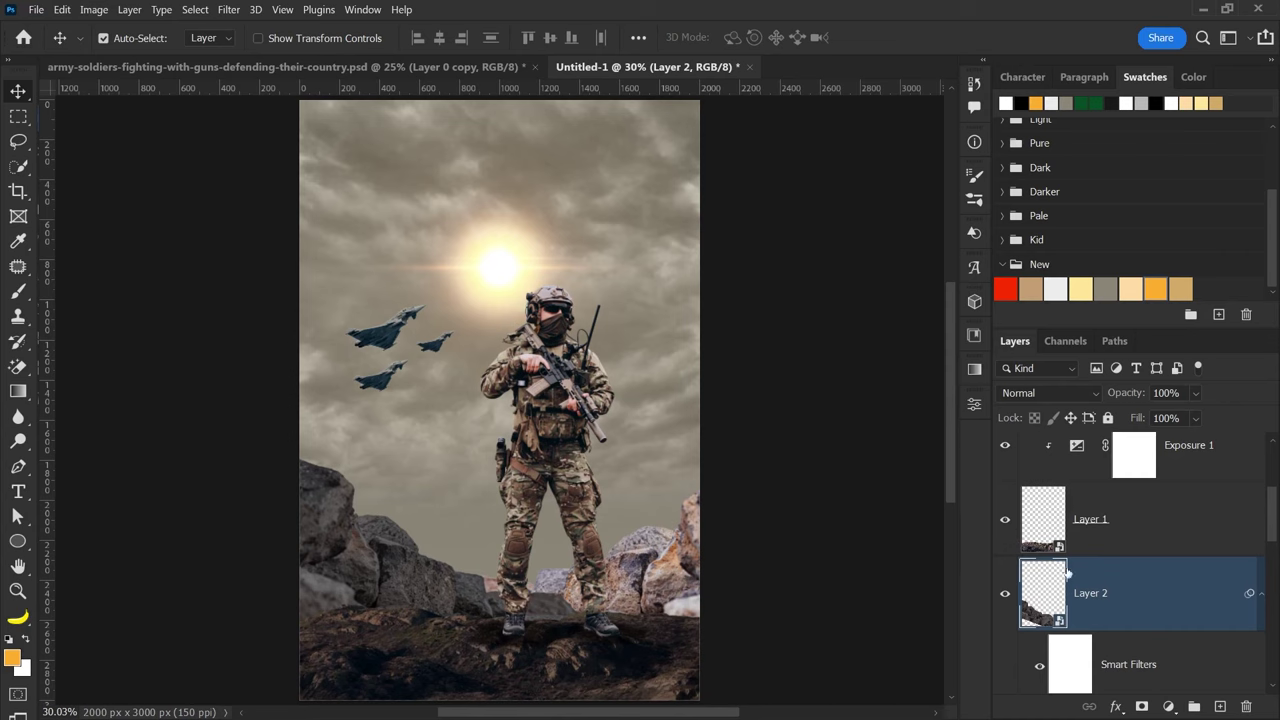
scroll(1067, 570, down, 1)
scroll(1067, 570, up, 2)
scroll(1040, 590, up, 2)
scroll(998, 617, down, 5)
click(1000, 613)
click(1006, 611)
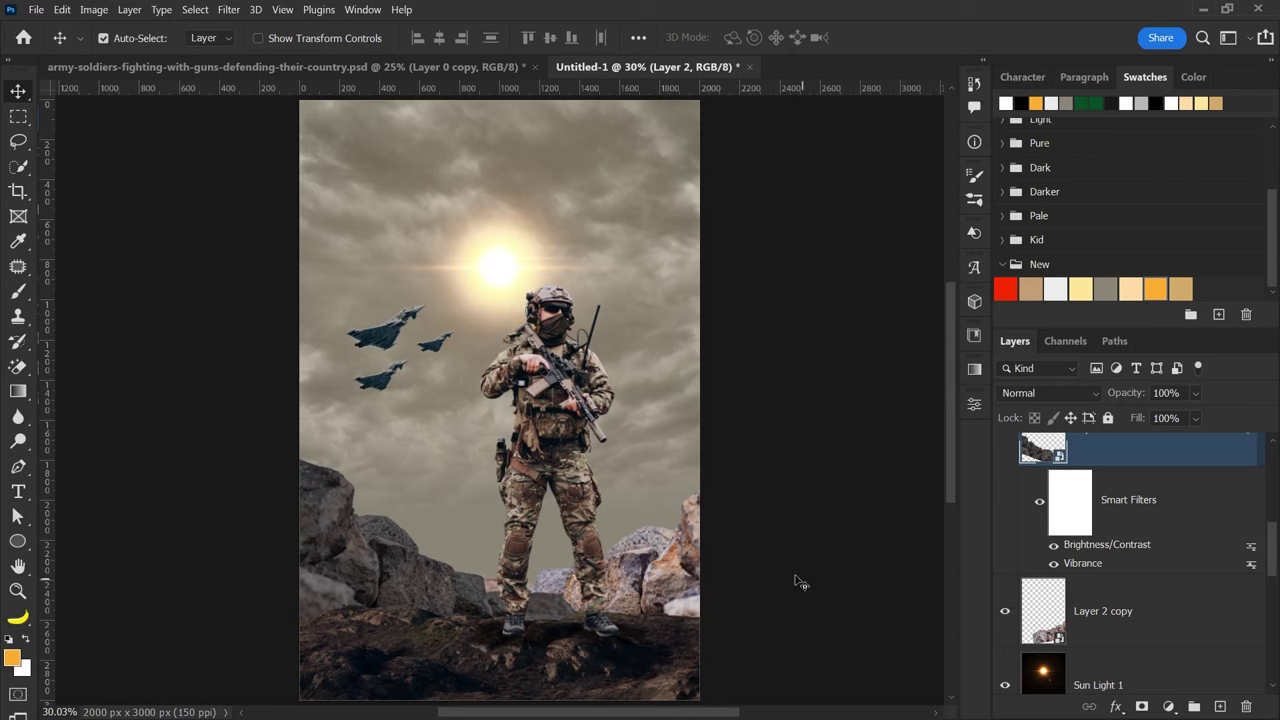
- Alt-drag Layer 2's Brightness/Contrast and Vibrance smart filters onto Layer 2 copy
scroll(1043, 570, up, 1)
scroll(1043, 570, up, 1)
click(1005, 470)
scroll(1192, 543, down, 1)
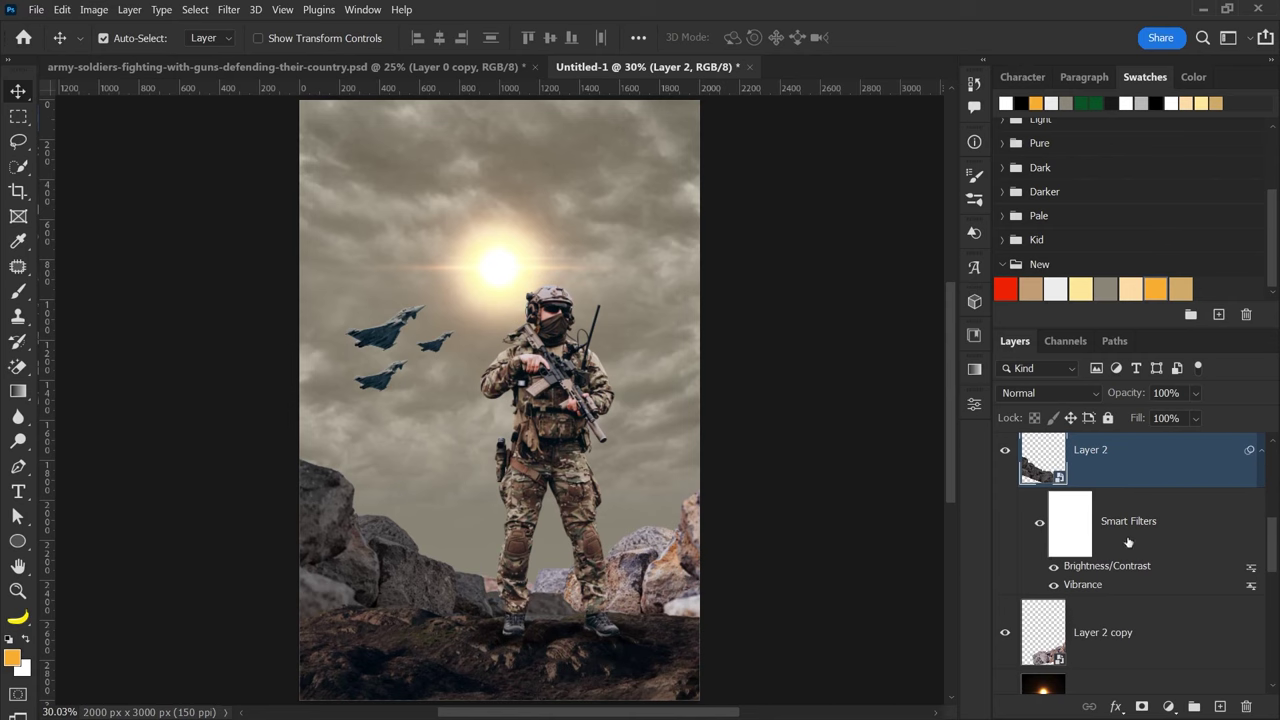
scroll(1135, 534, down, 1)
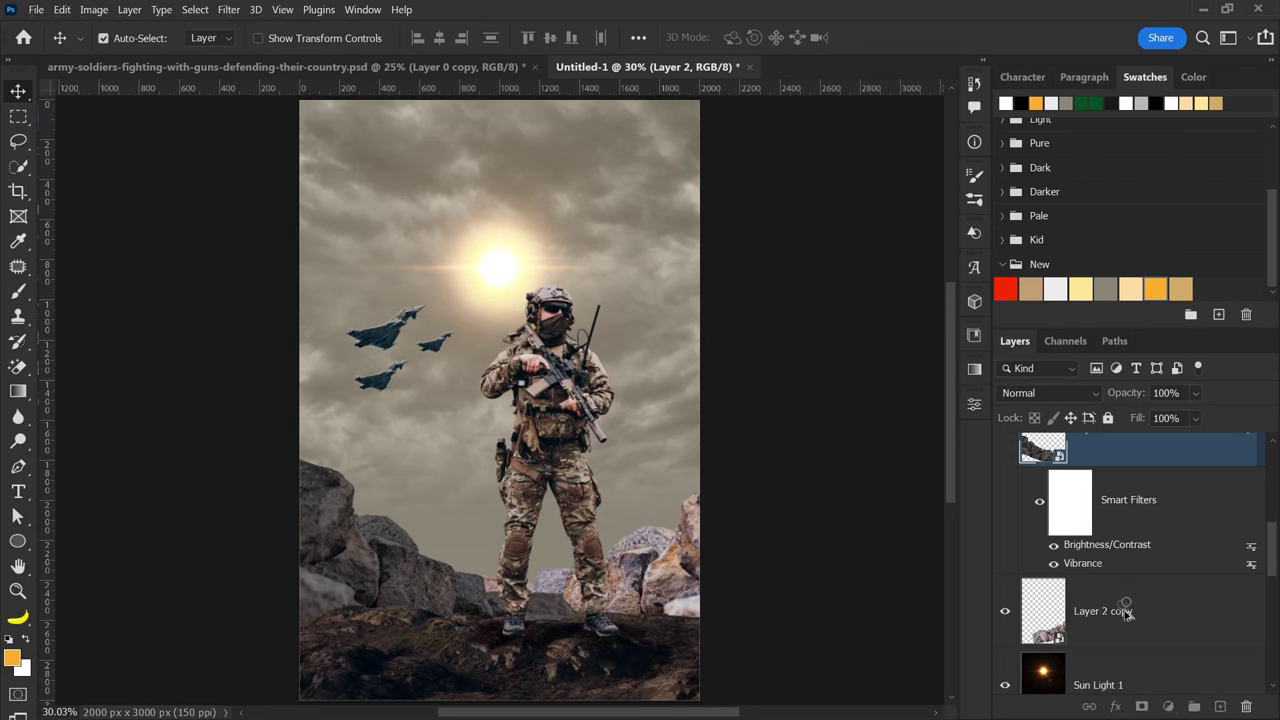
mouse_move(1126, 611)
mouse_down()
mouse_move(1129, 598)
mouse_move(1126, 612)
mouse_up()
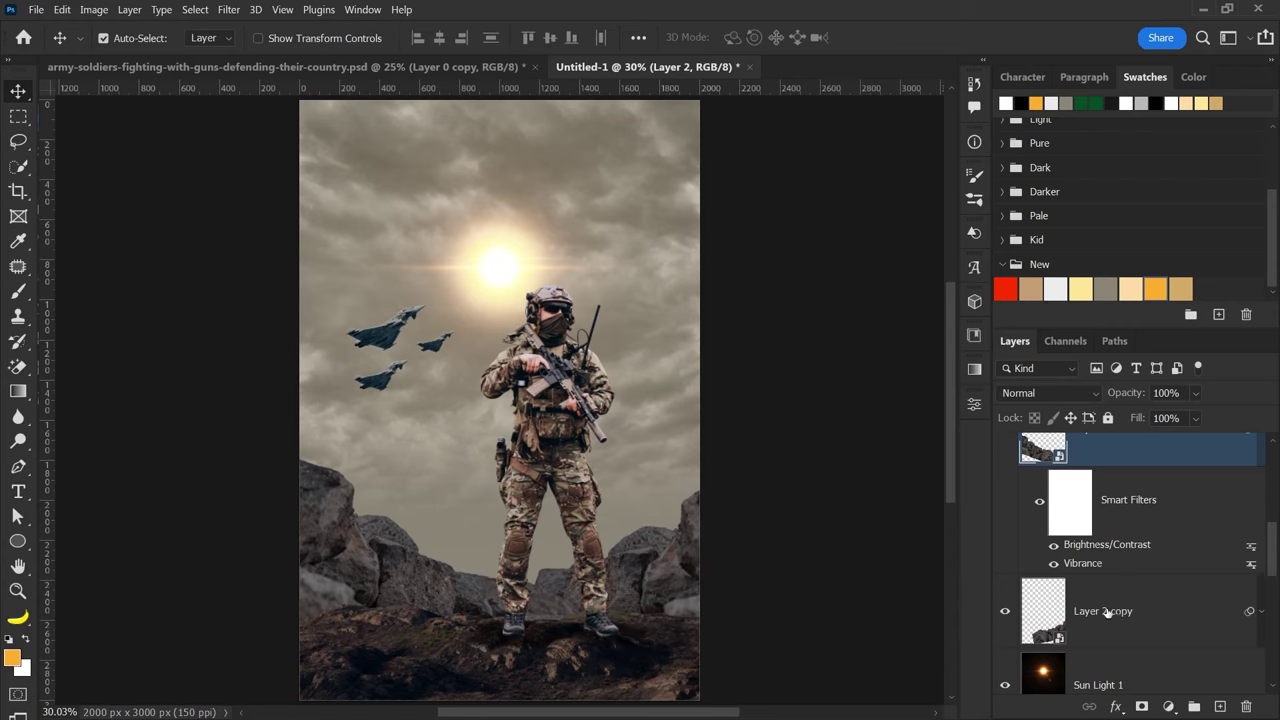
scroll(686, 558, up, 2)
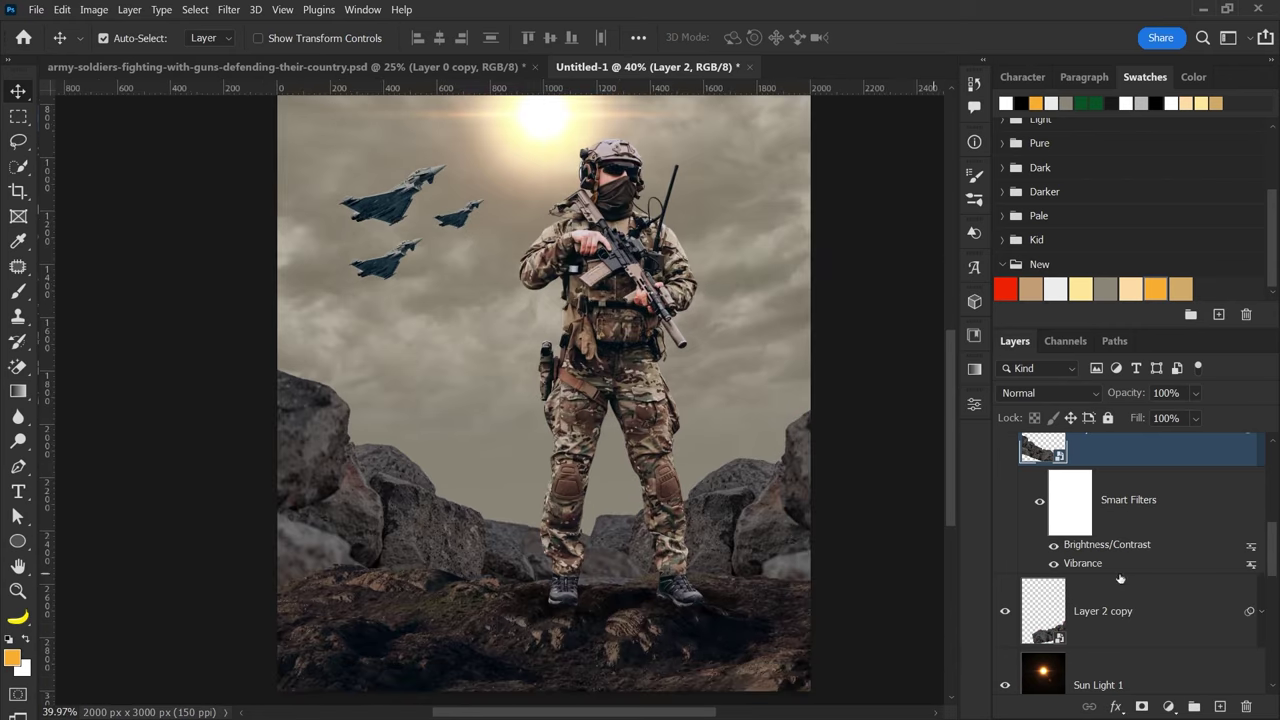
scroll(1174, 460, up, 2)
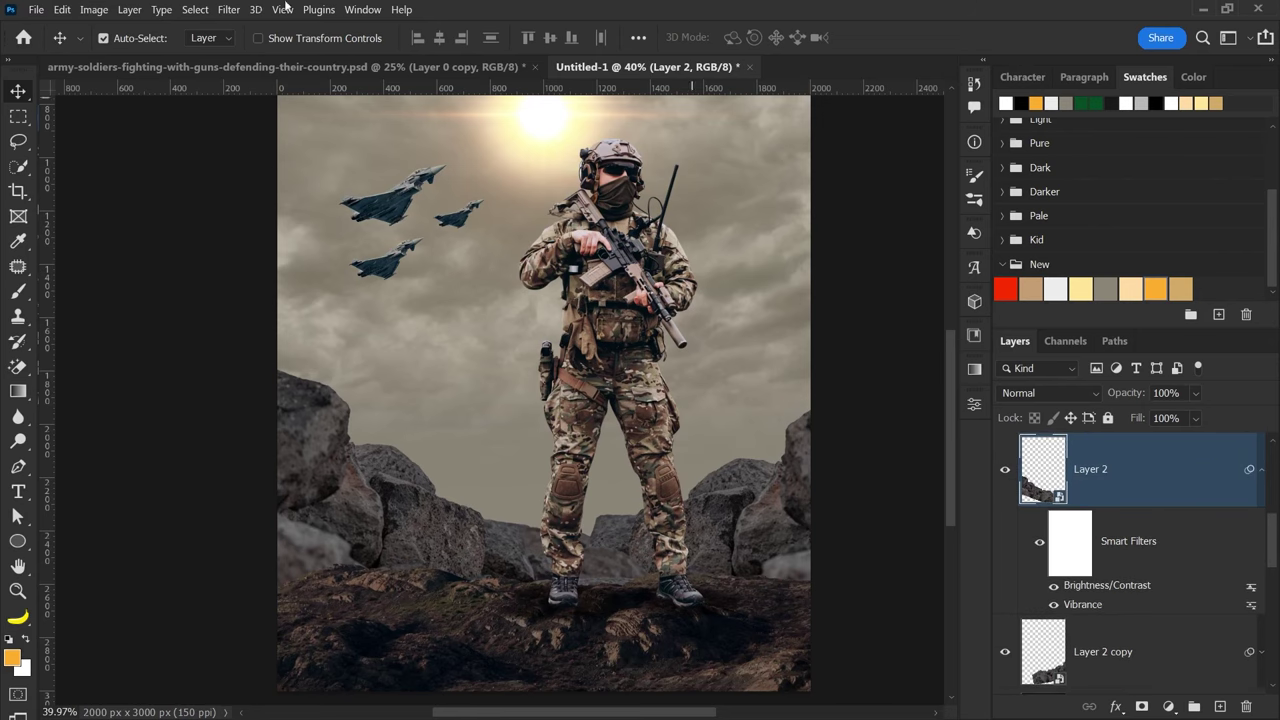
click(229, 10)
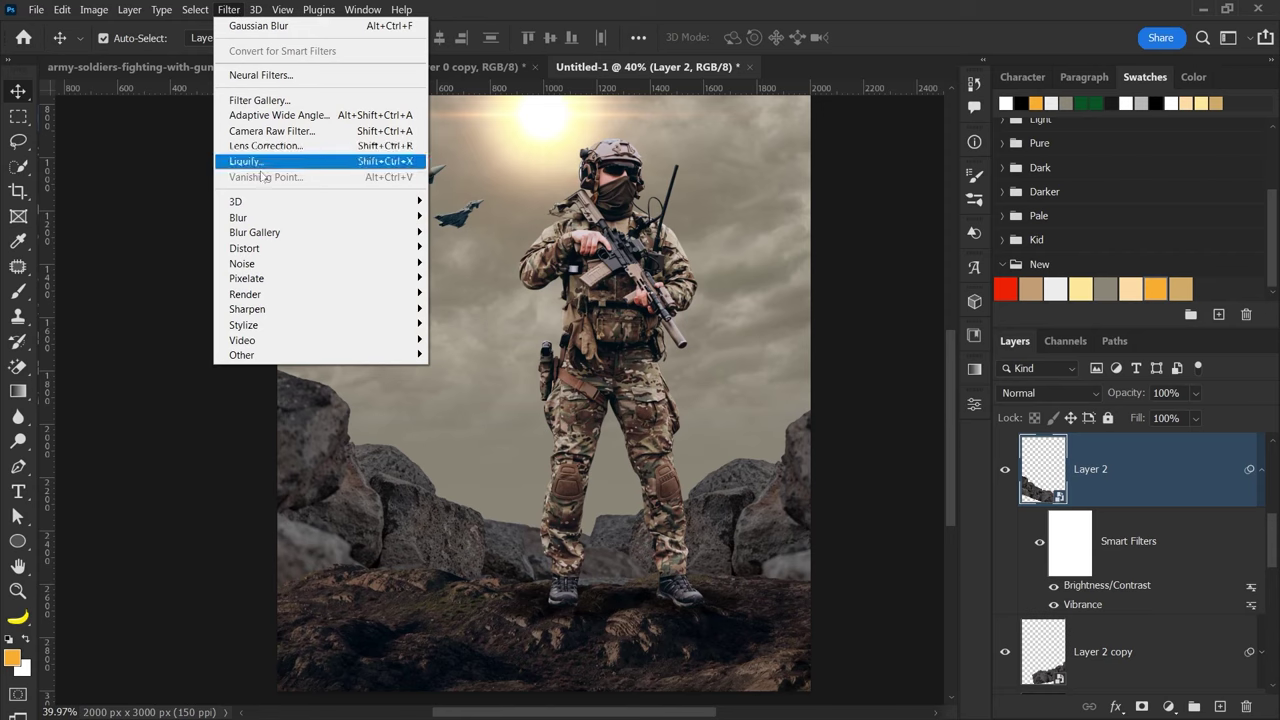
mouse_move(255, 232)
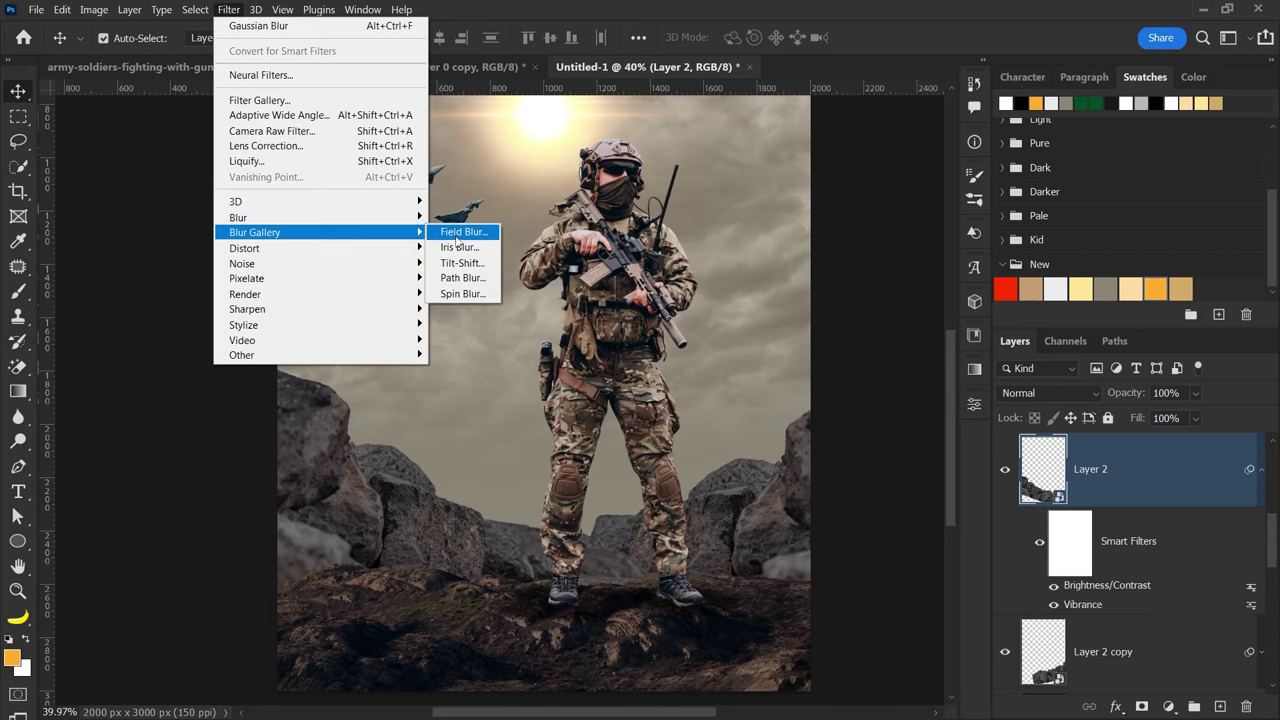
- Apply a 20 px Field Blur to Layer 2 and copy it onto Layer 2 copy
click(488, 234)
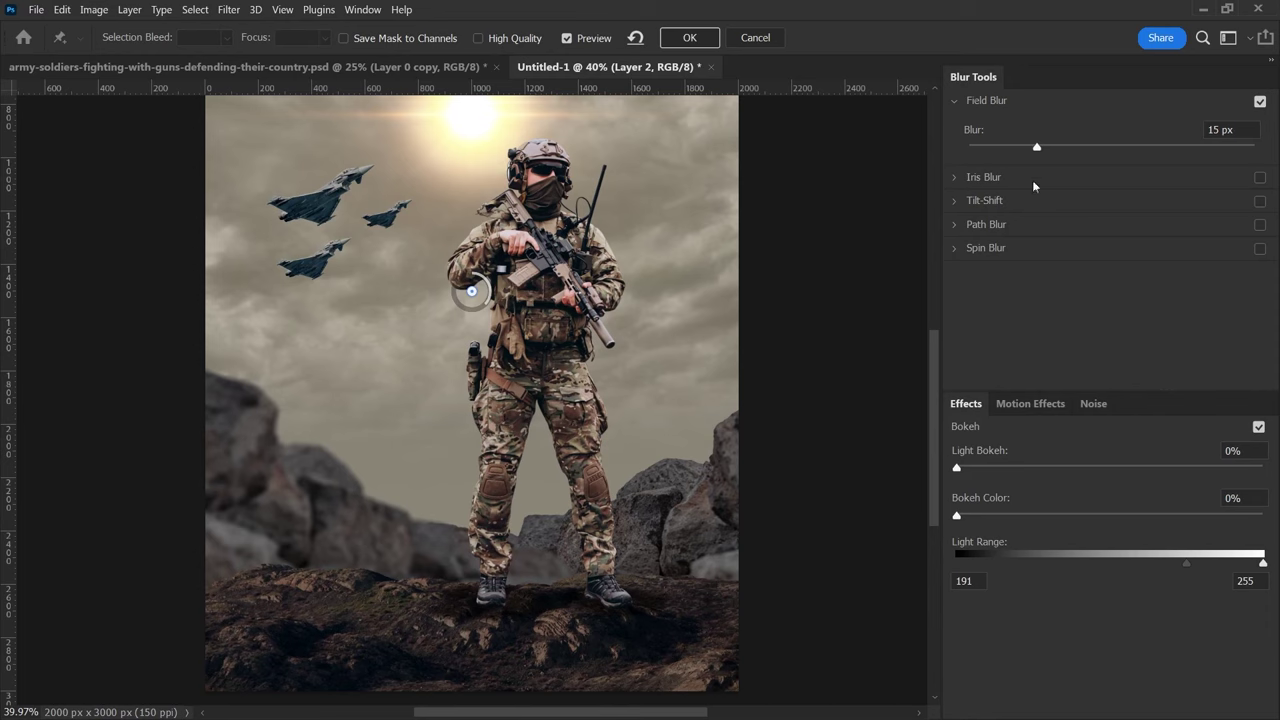
drag(1037, 147, 1048, 148)
click(690, 42)
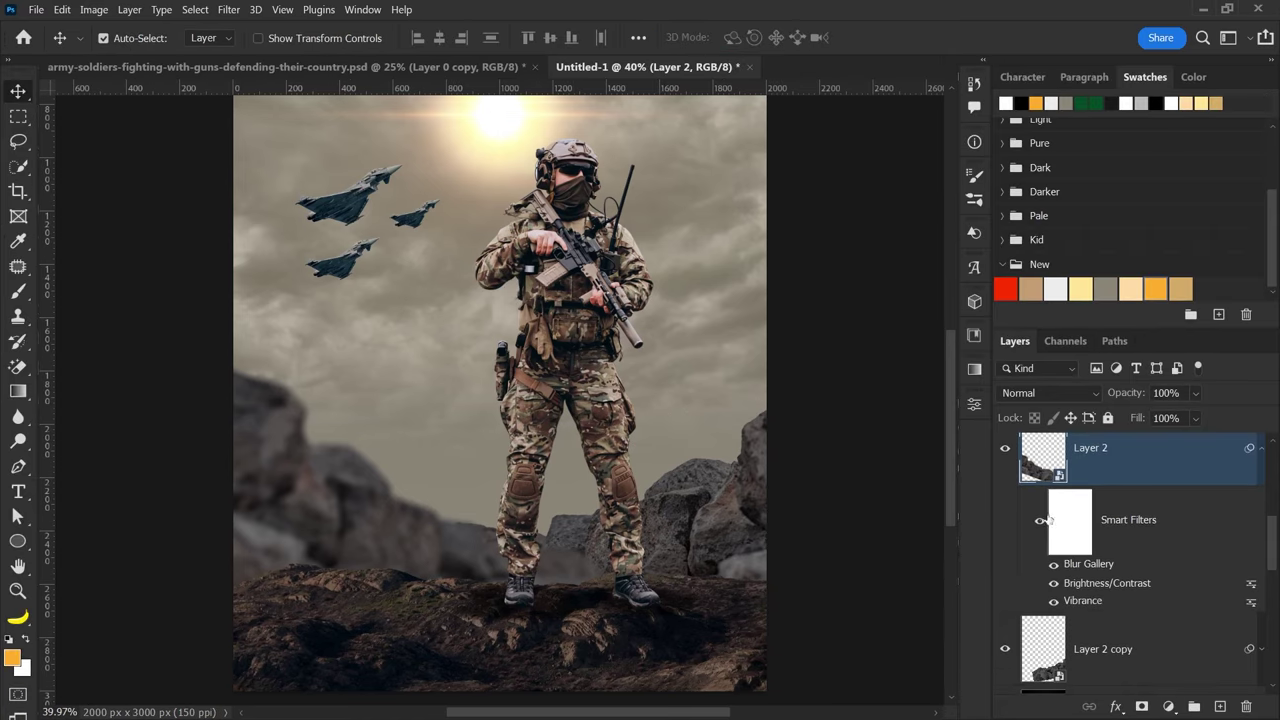
scroll(1090, 560, down, 1)
scroll(1087, 545, down, 1)
scroll(1113, 521, down, 1)
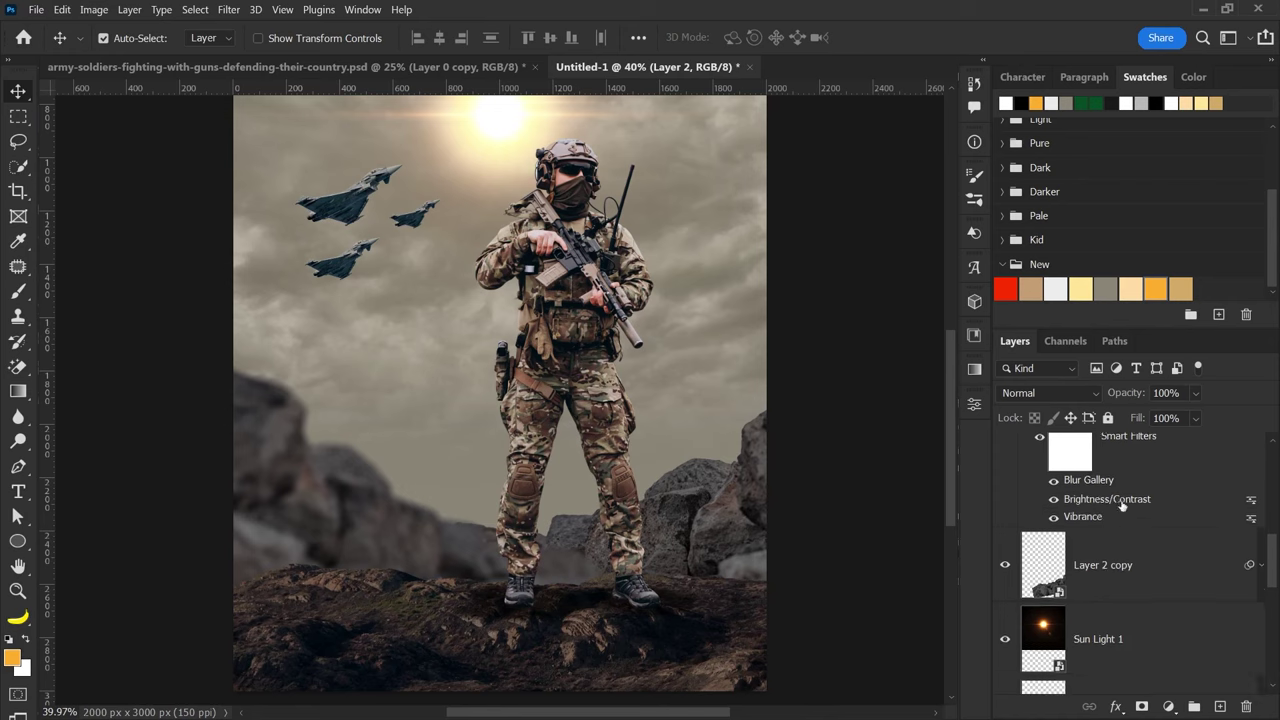
drag(1082, 485, 1106, 568)
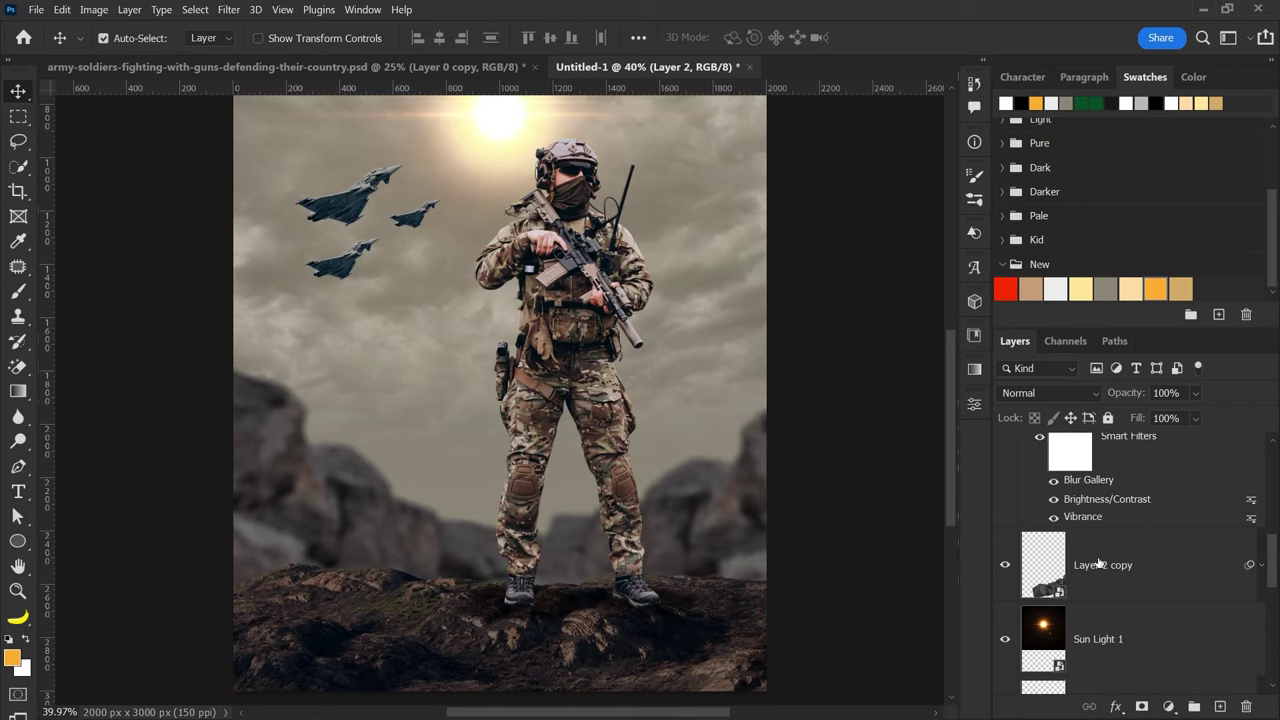
- Select Layer 2 and Layer 2 copy together and group them as Group 2
scroll(762, 532, down, 1)
scroll(1075, 570, up, 1)
scroll(1222, 522, up, 2)
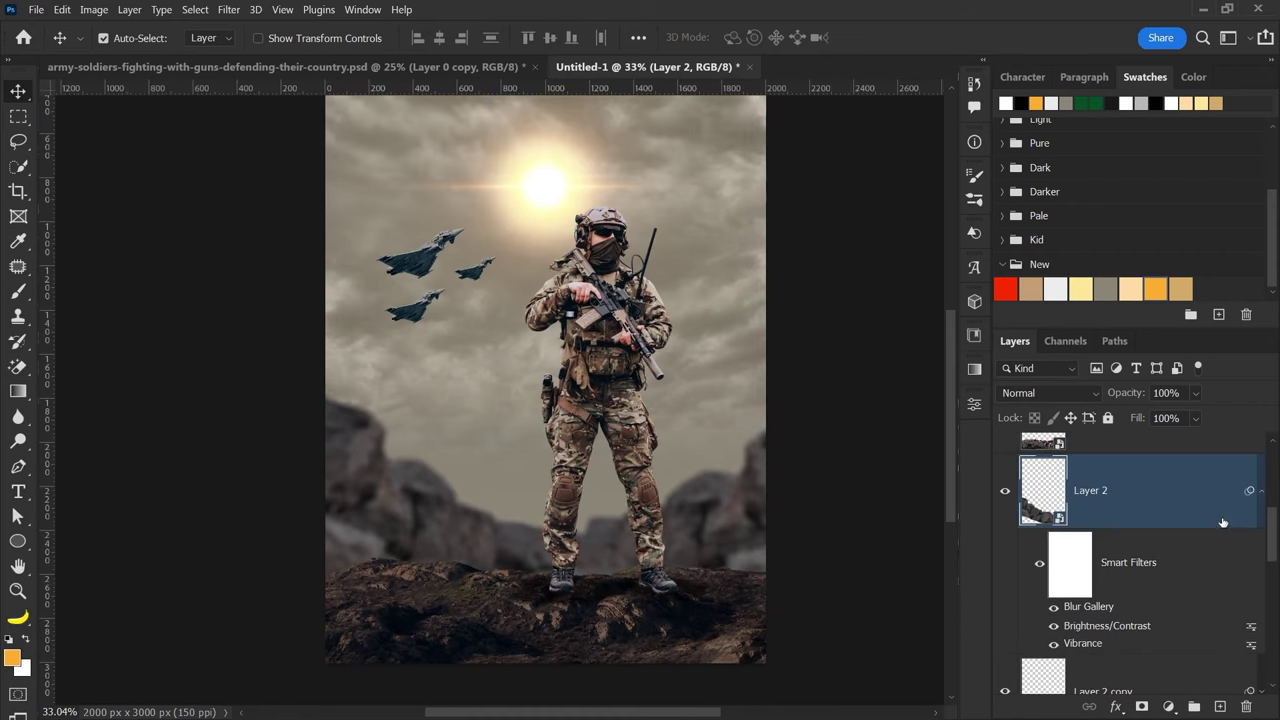
click(1257, 516)
scroll(1203, 520, up, 1)
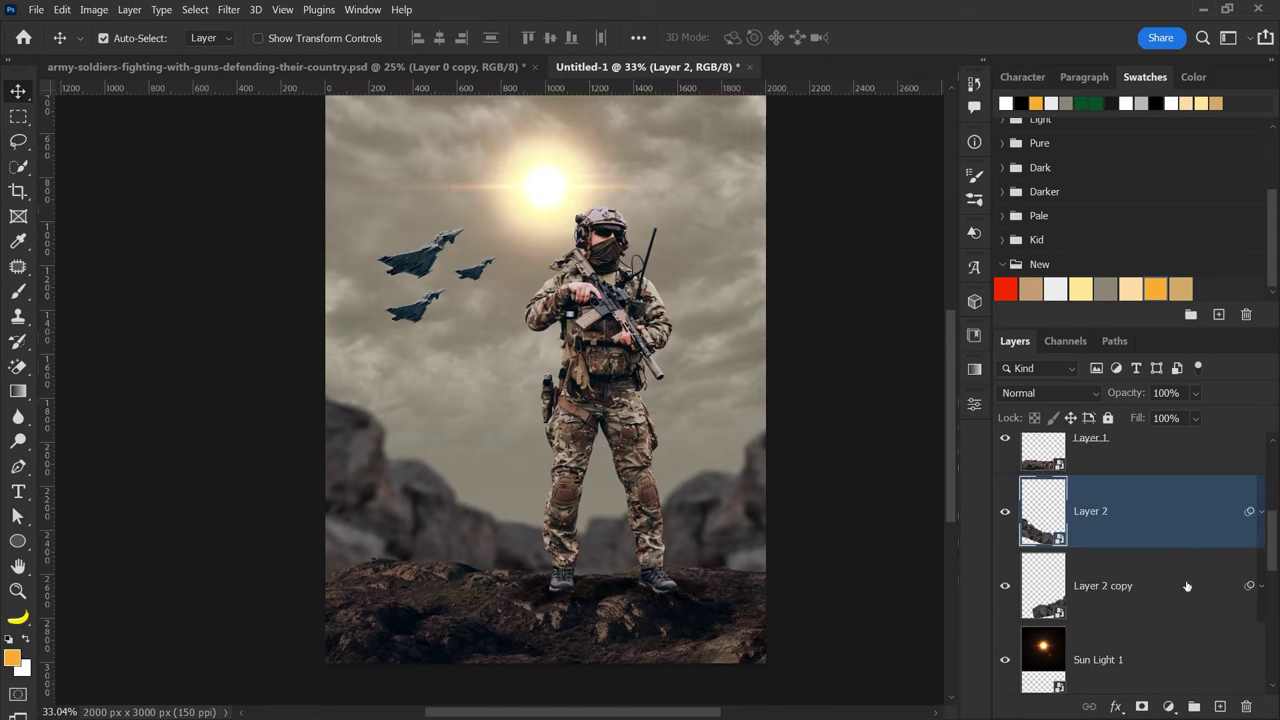
click(1146, 593)
shift+click(1090, 511)
mouse_move(1005, 511)
mouse_down()
mouse_move(1005, 590)
mouse_move(1005, 511)
mouse_up()
key(ctrl+g)
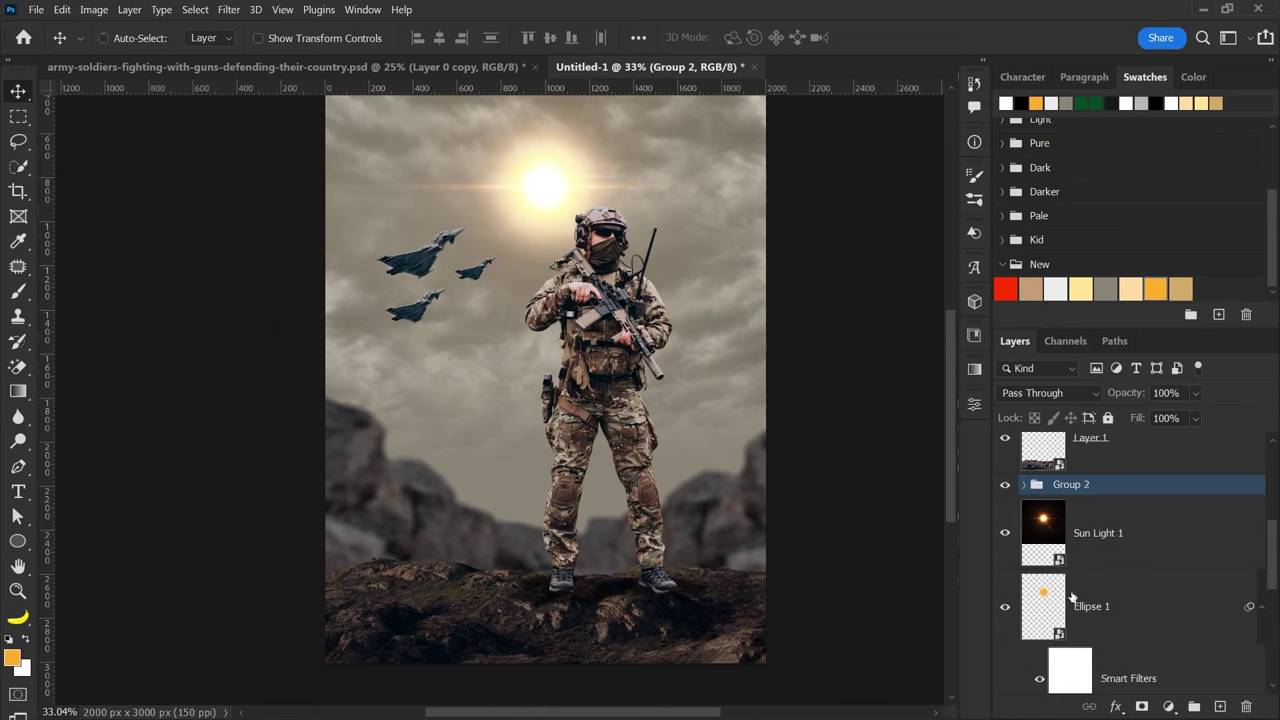
- Add a Solid Color fill layer in a light peach colour
click(1170, 706)
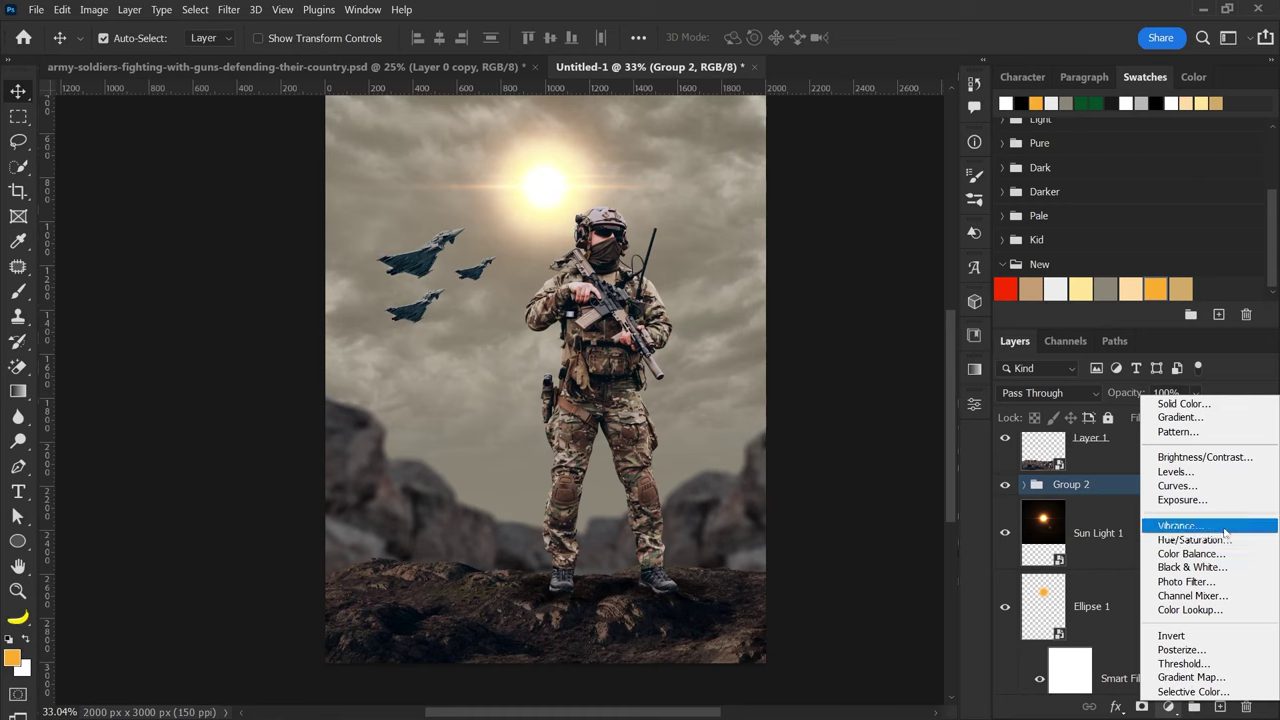
click(1178, 403)
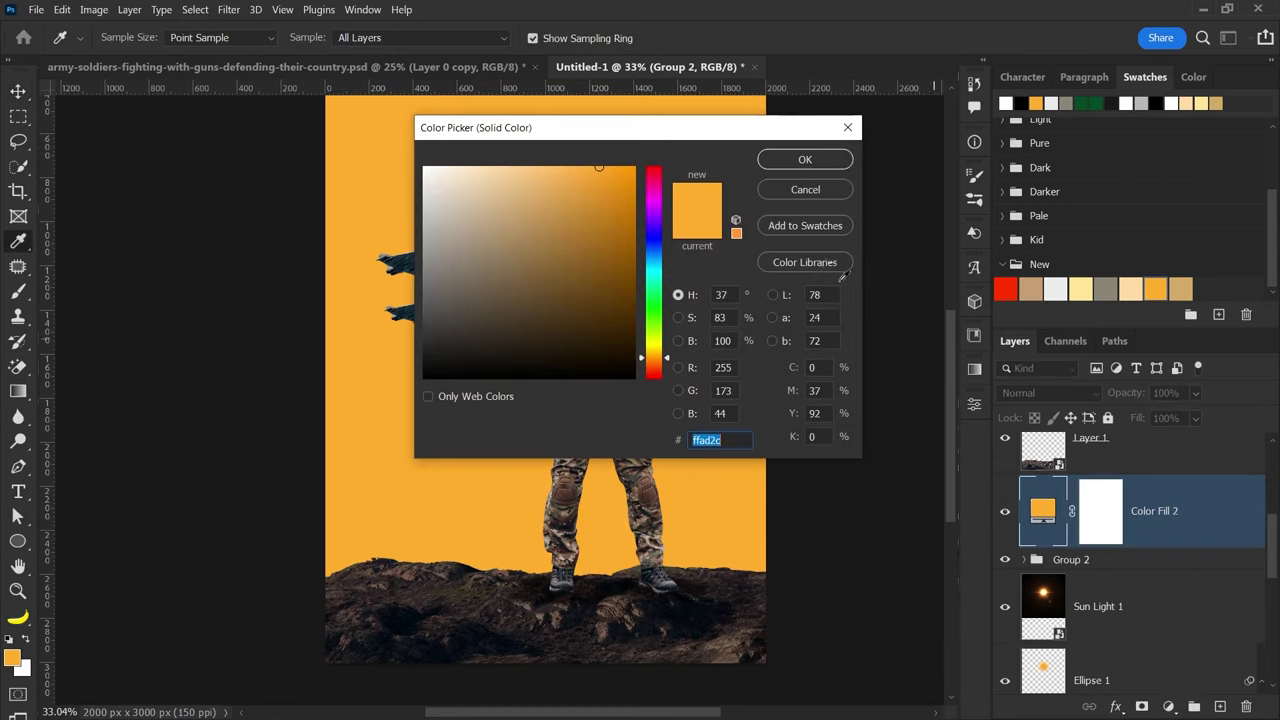
click(1084, 288)
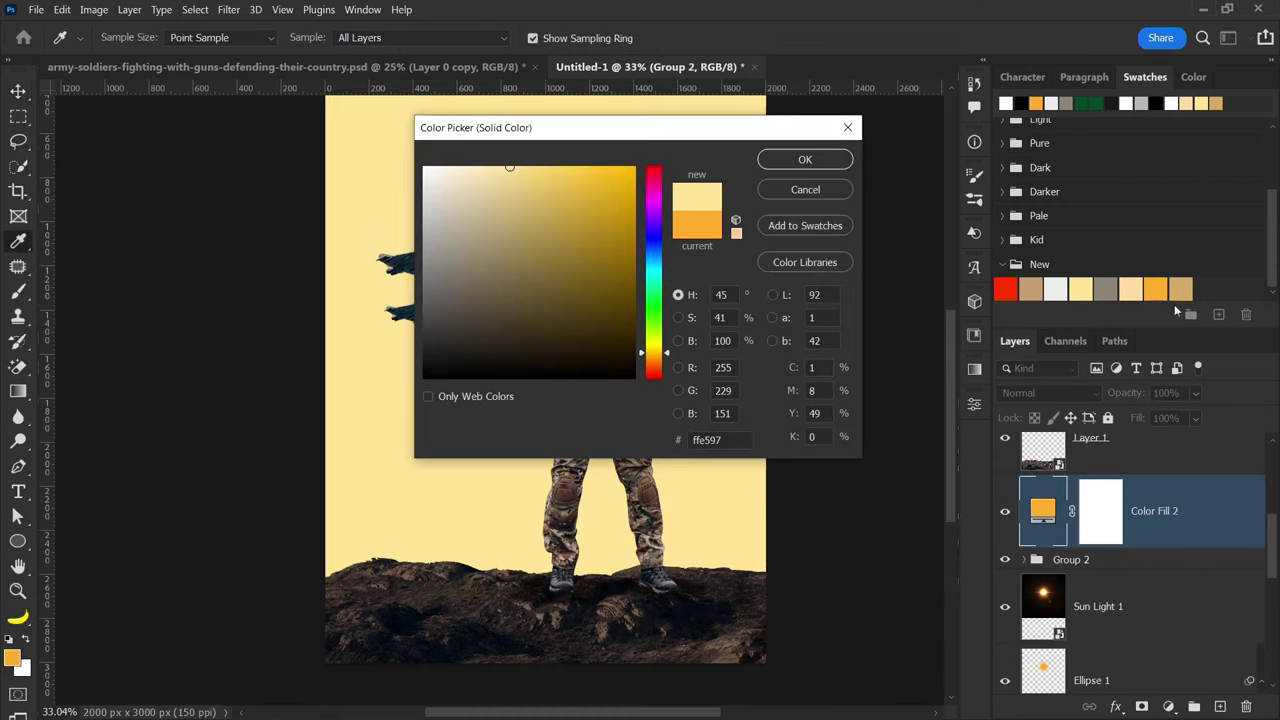
click(1180, 288)
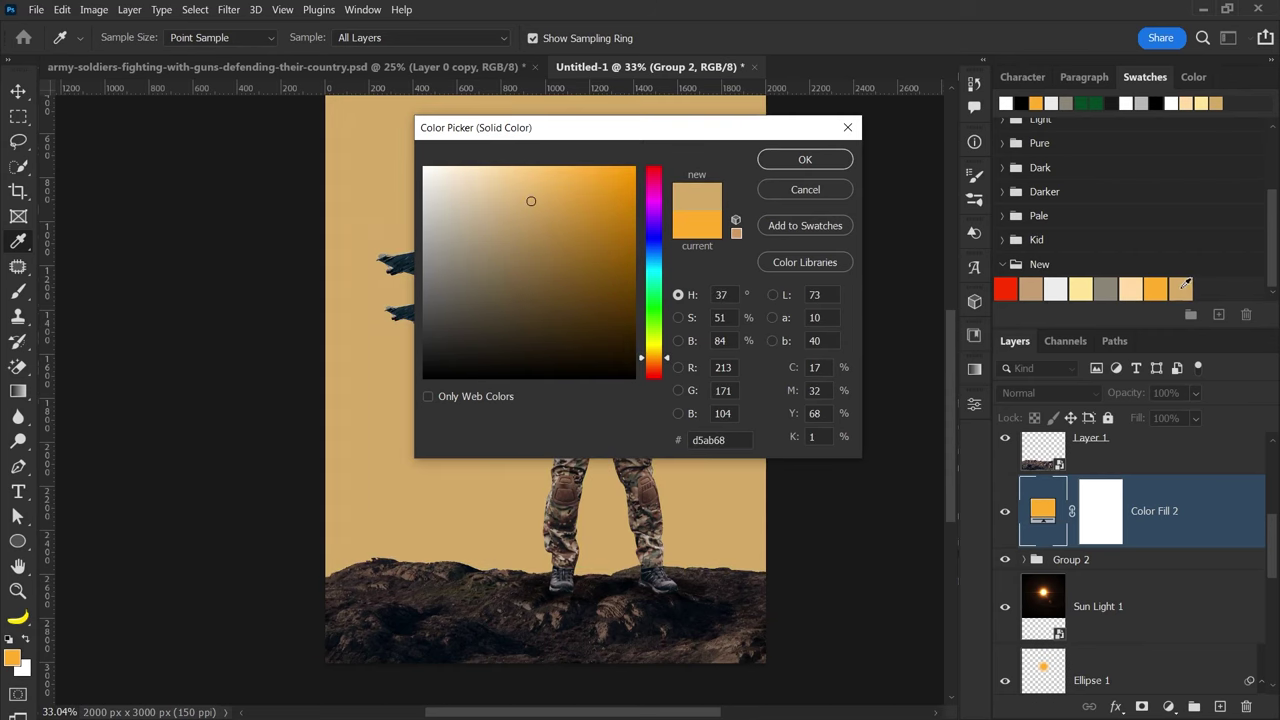
click(1130, 288)
click(806, 161)
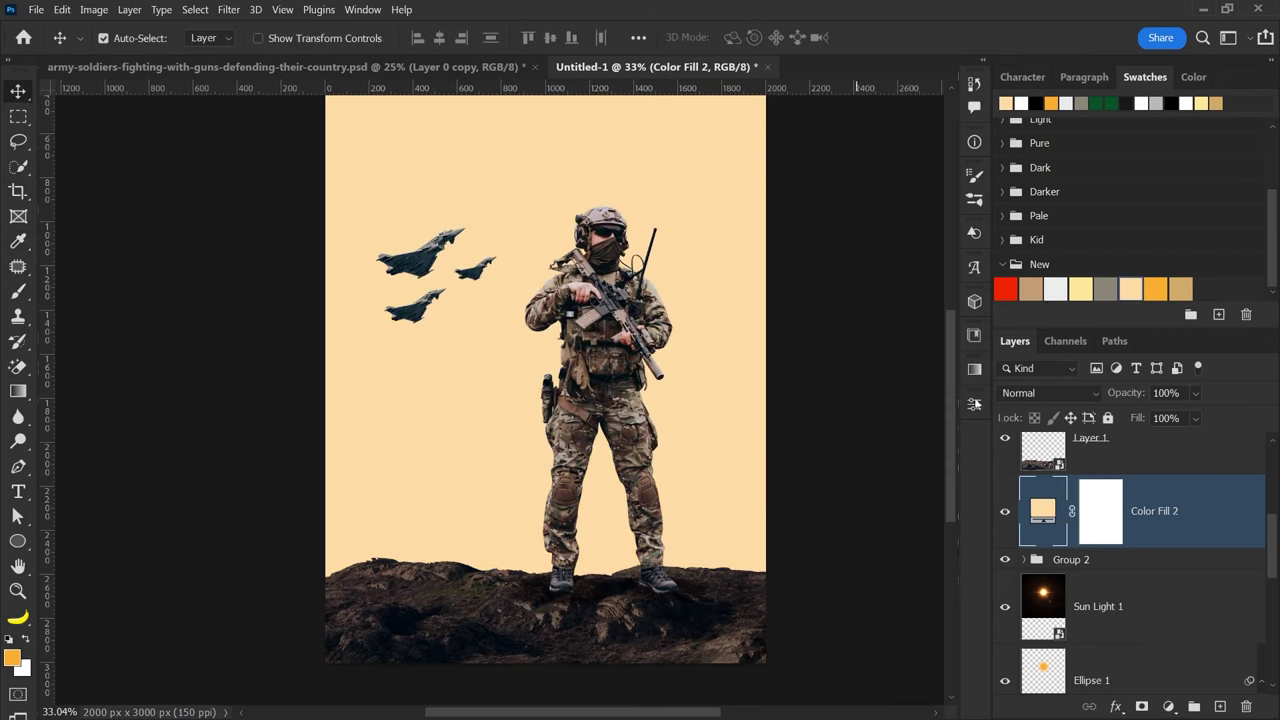
- Set Color Fill 2 to Linear Dodge (Add) and invert its mask to black
click(1040, 393)
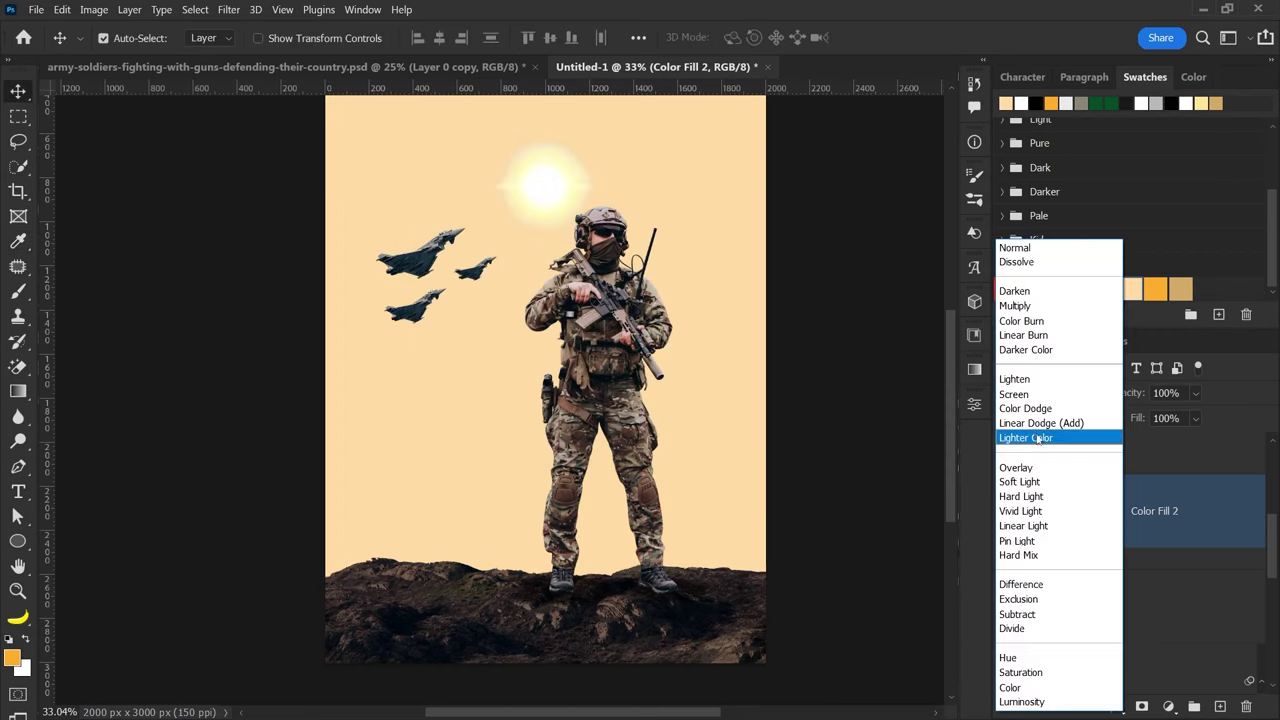
click(1035, 423)
click(1103, 525)
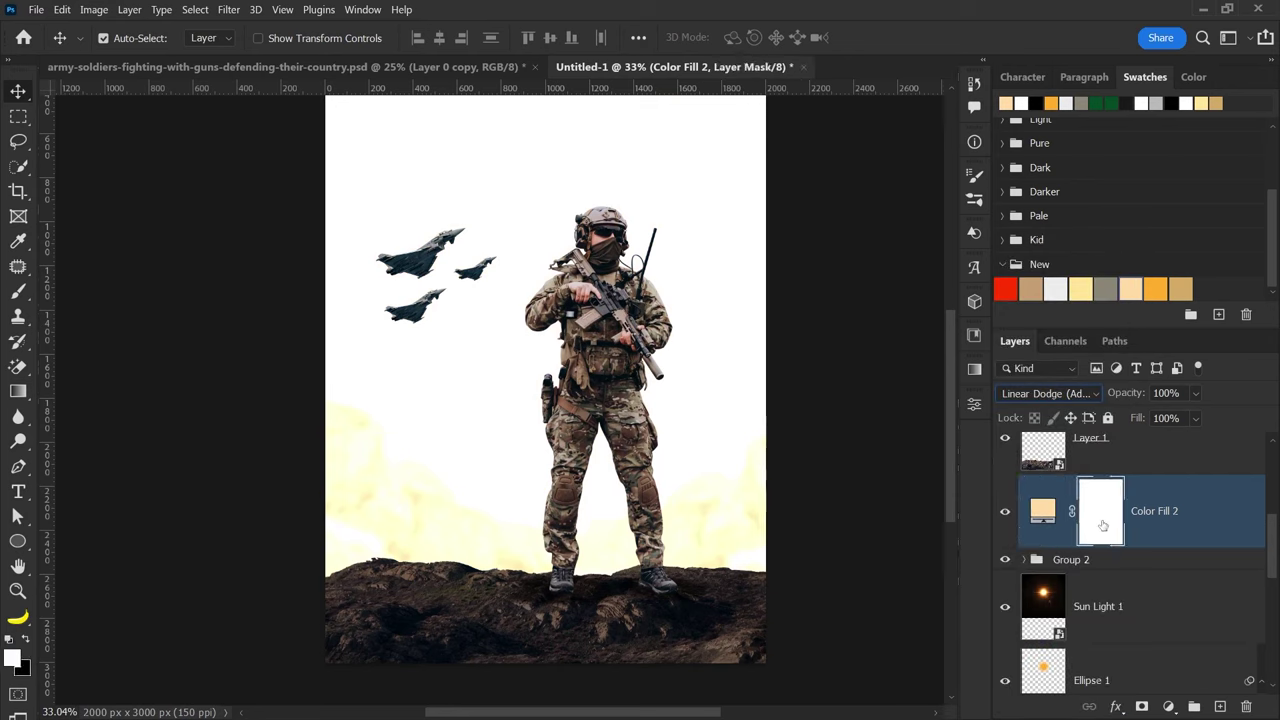
key(ctrl+i)
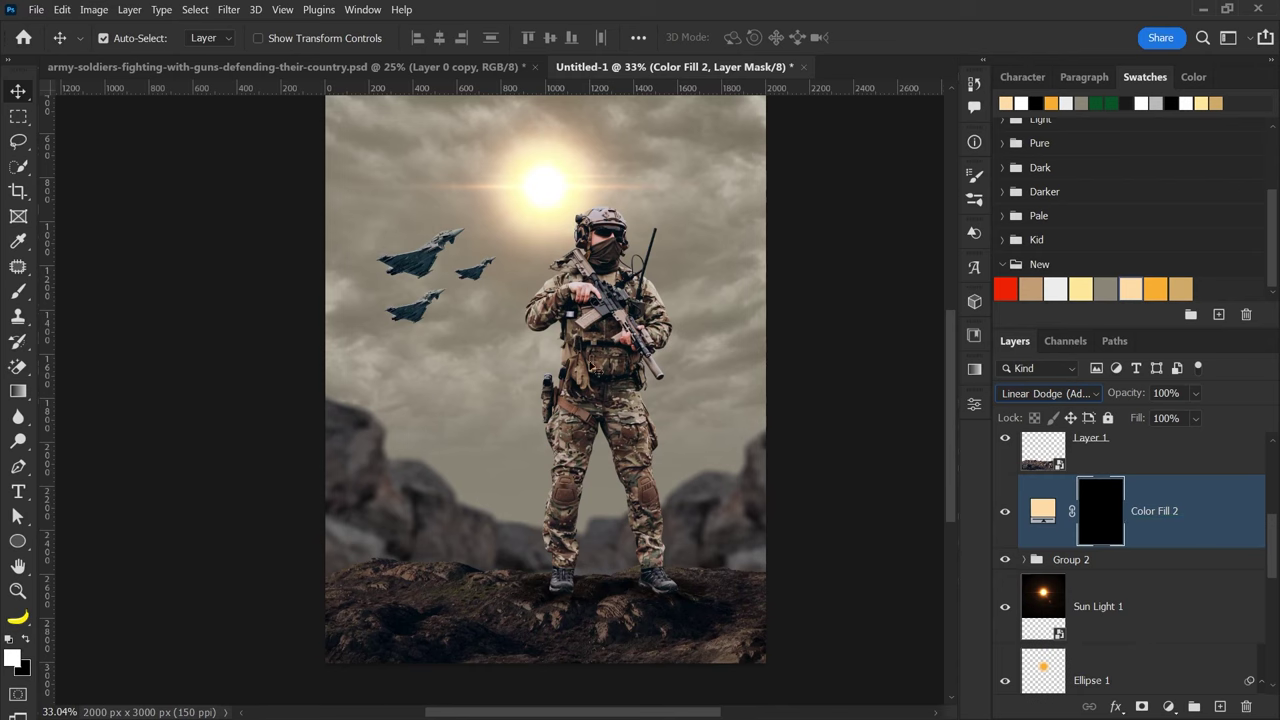
key(b)
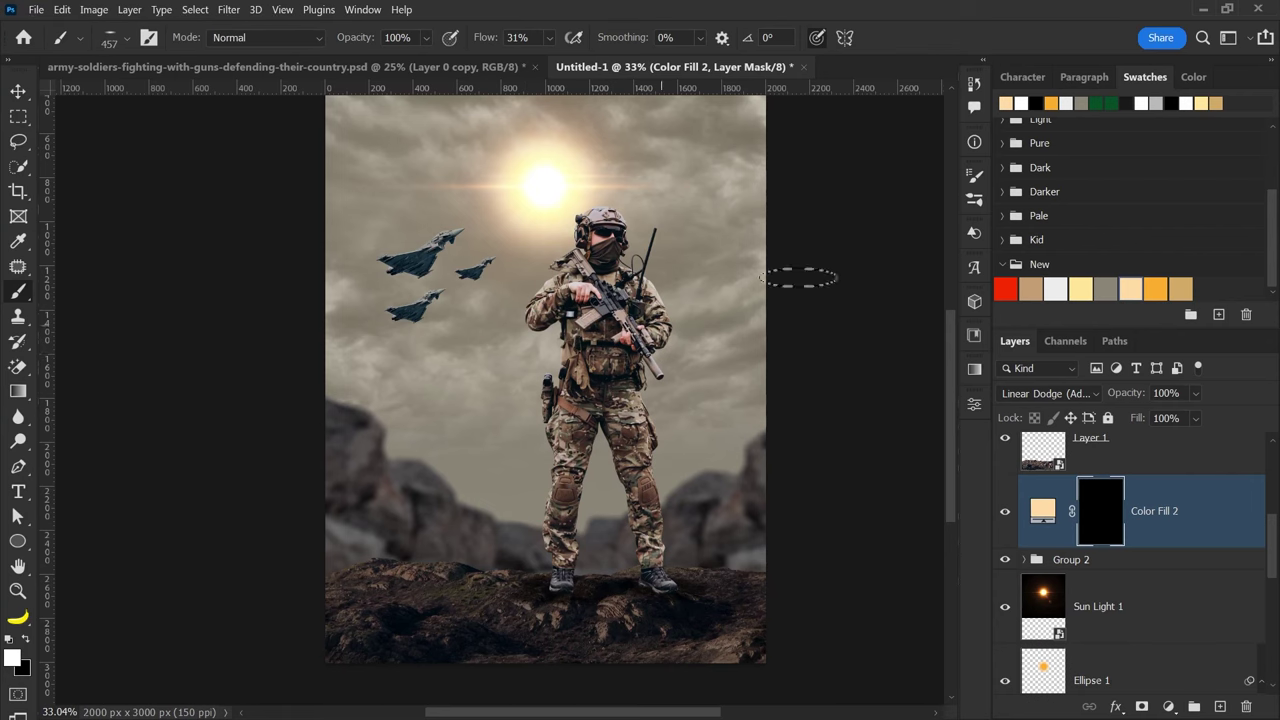
- Choose a soft fog brush around 2098 px with flow lowered to a few percent
click(974, 199)
scroll(830, 413, down, 1)
scroll(830, 413, down, 1)
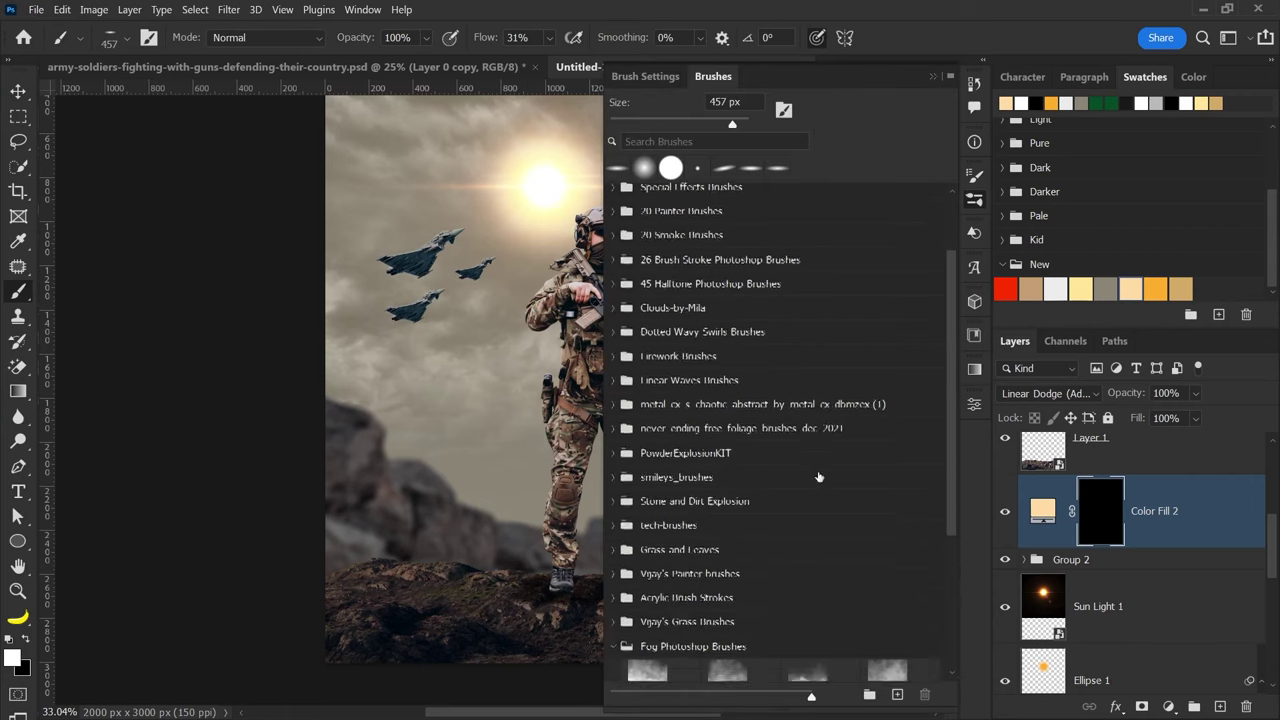
scroll(743, 471, down, 1)
scroll(700, 510, down, 1)
scroll(633, 558, down, 1)
scroll(640, 540, down, 1)
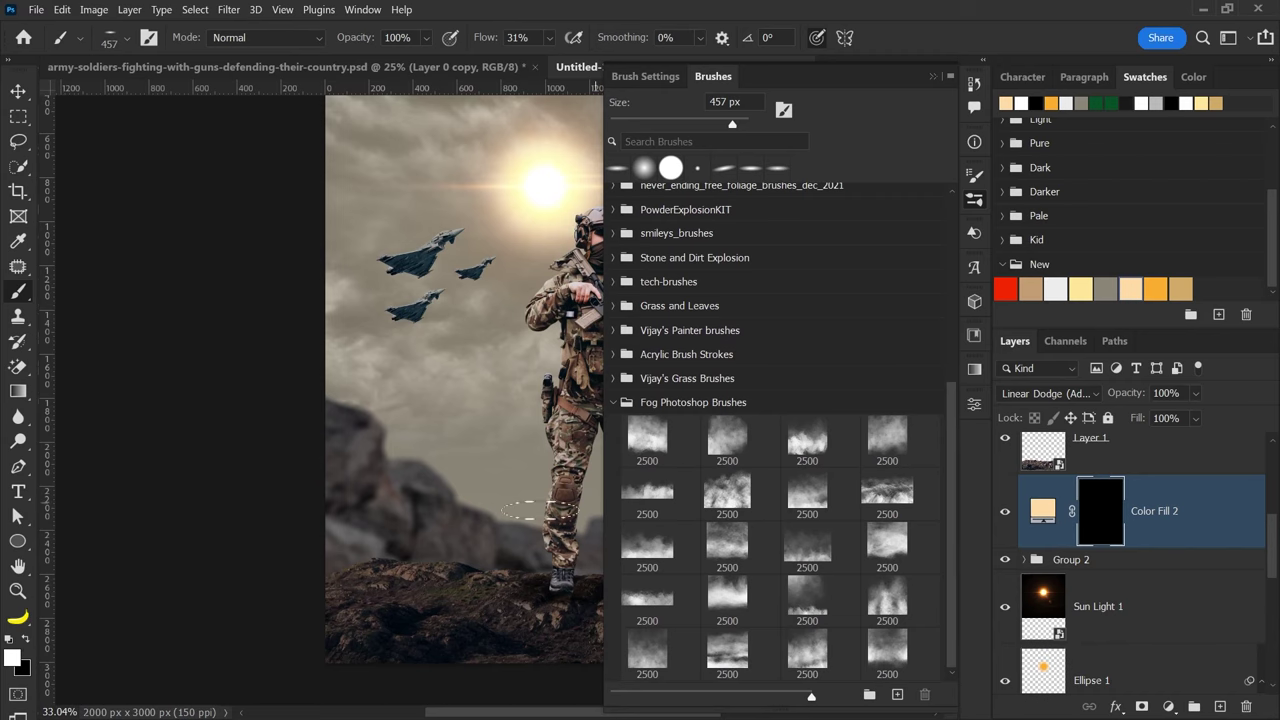
drag(466, 493, 292, 426)
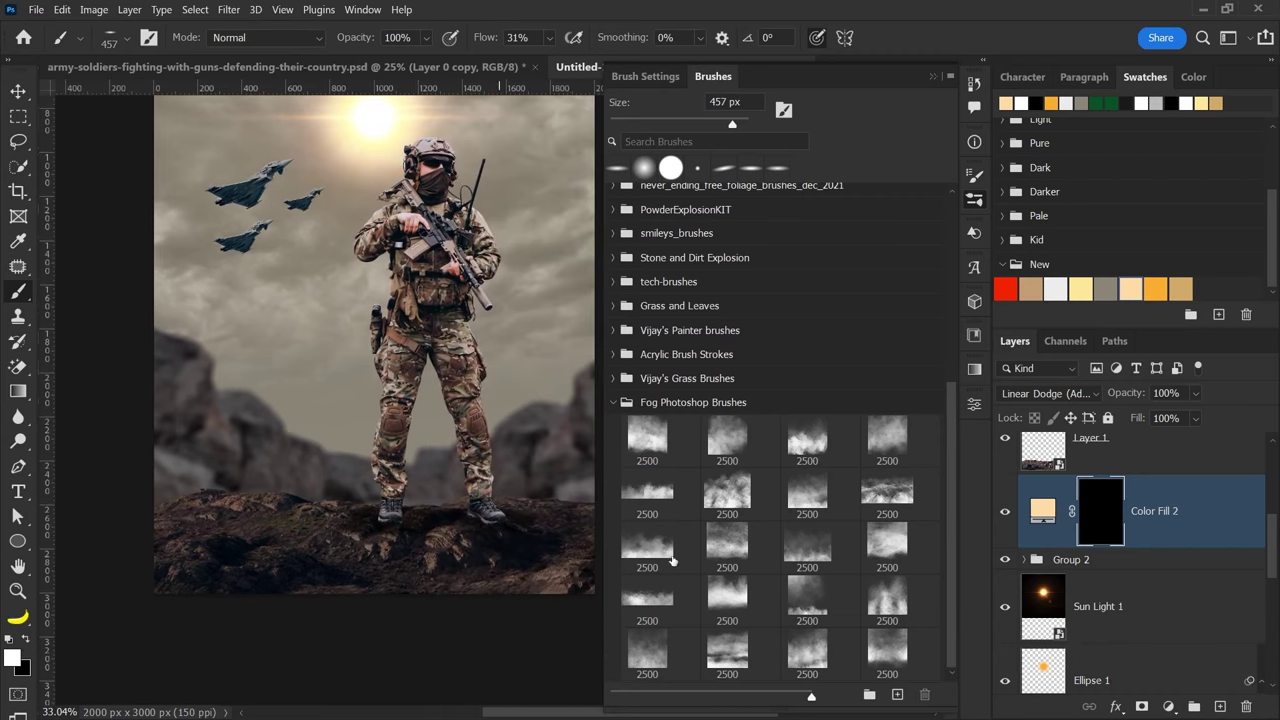
click(660, 545)
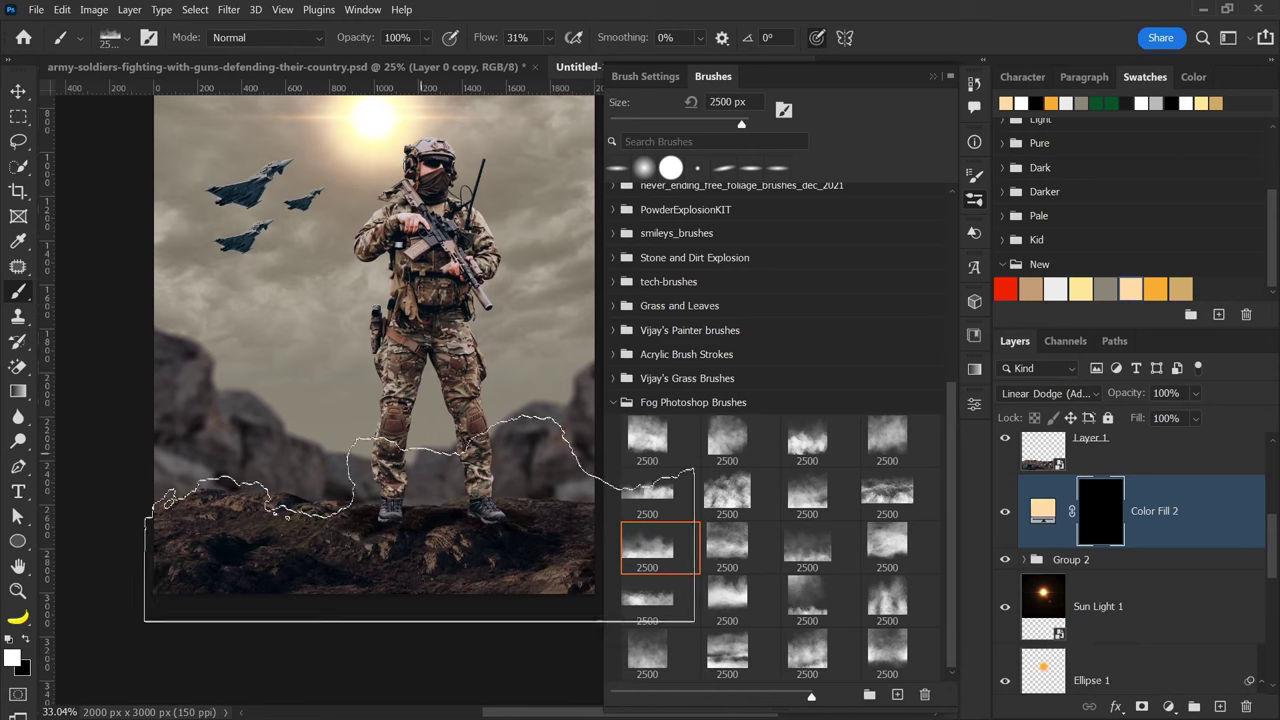
drag(365, 465, 355, 465)
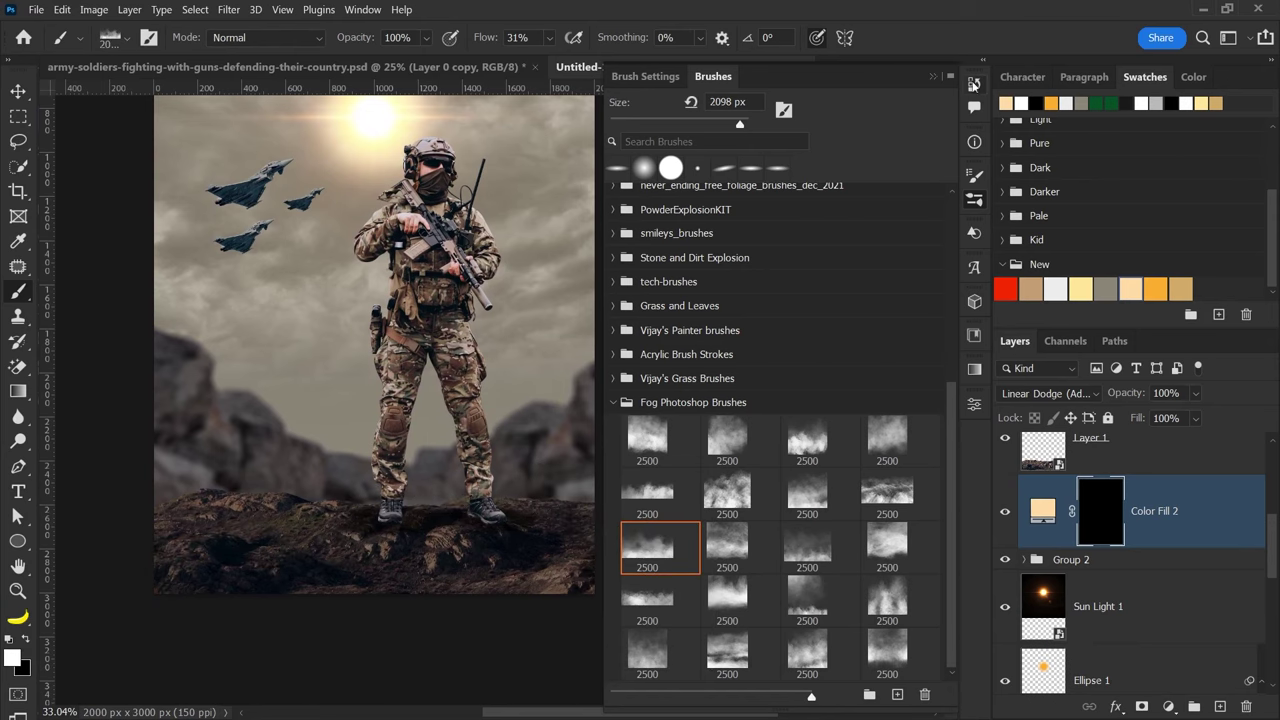
click(931, 78)
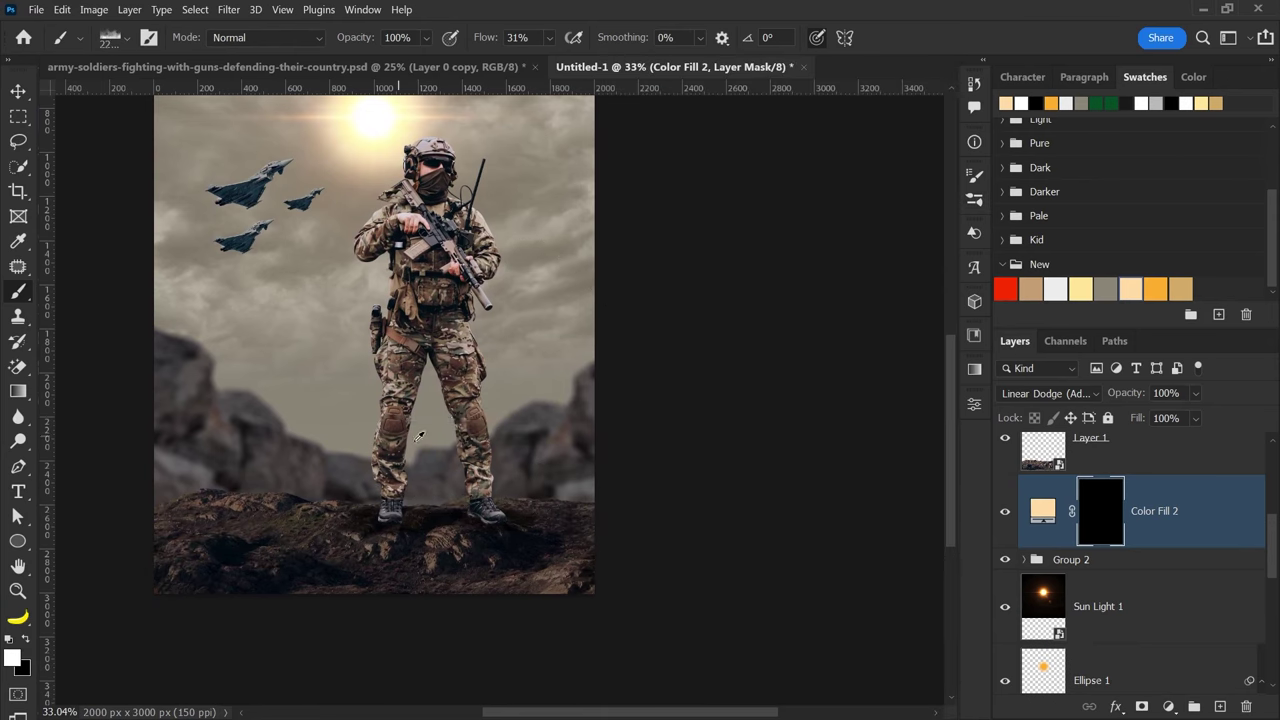
drag(473, 222, 523, 192)
- Paint a warm fog glow along the ground on the Color Fill 2 mask
drag(492, 37, 478, 37)
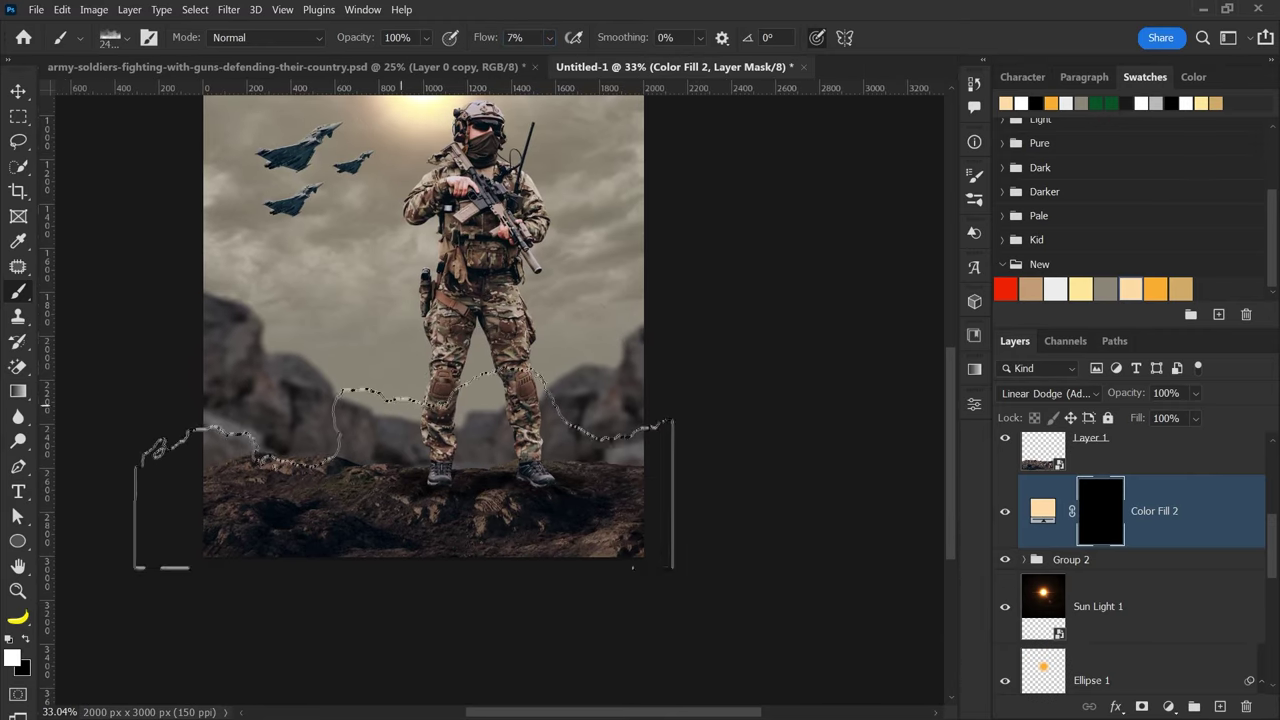
alt+right_click(422, 398)
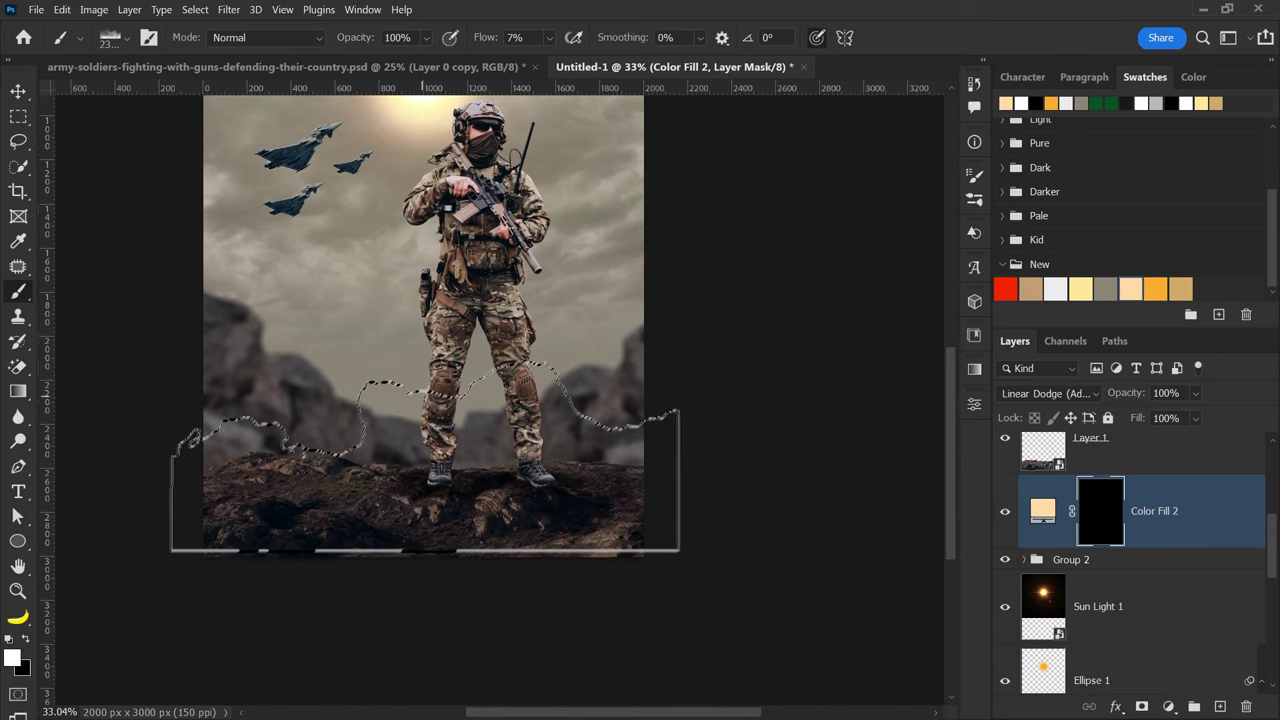
mouse_move(430, 450)
mouse_down()
mouse_move(365, 495)
mouse_move(340, 496)
mouse_move(503, 496)
mouse_move(477, 525)
mouse_move(334, 517)
mouse_up()
mouse_move(337, 462)
mouse_down()
mouse_move(320, 470)
mouse_move(500, 440)
mouse_move(535, 450)
mouse_move(481, 501)
mouse_up()
- Change Color Fill 2 to tan #9d7b44 sampled from the ground, then deselect layers
key(v)
drag(858, 506, 903, 530)
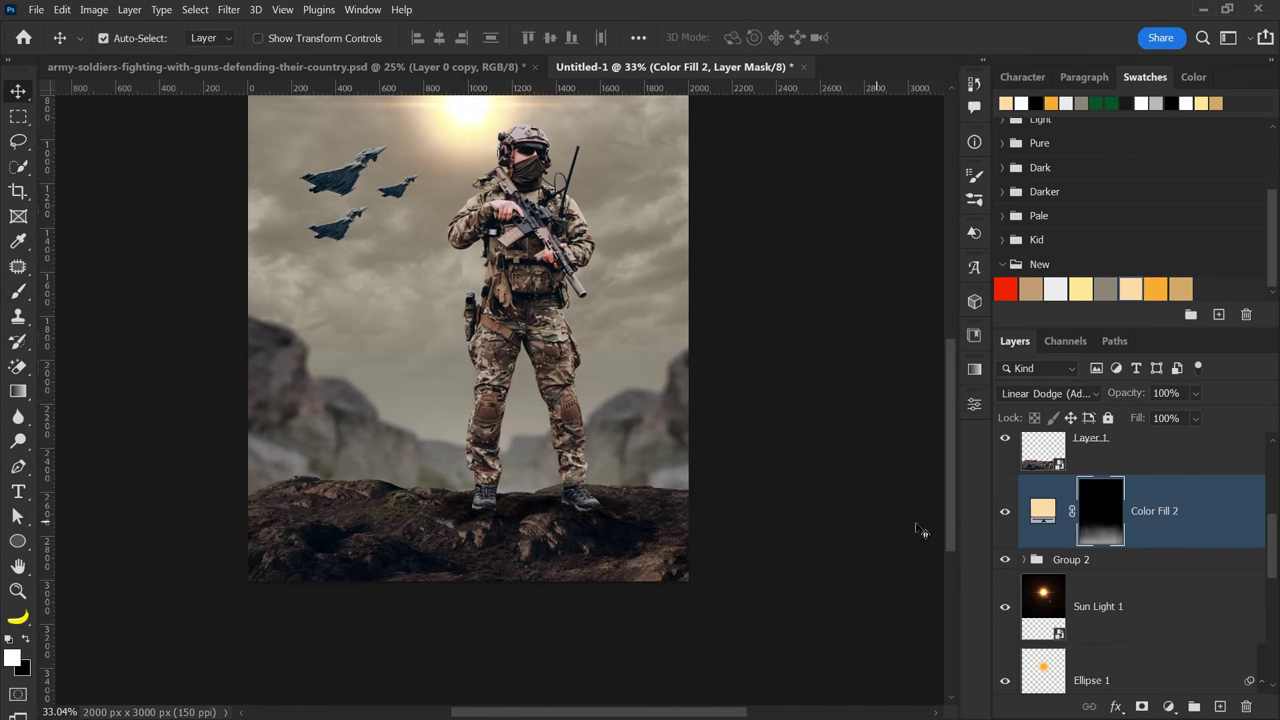
double_click(1037, 508)
drag(600, 126, 892, 149)
drag(445, 479, 526, 476)
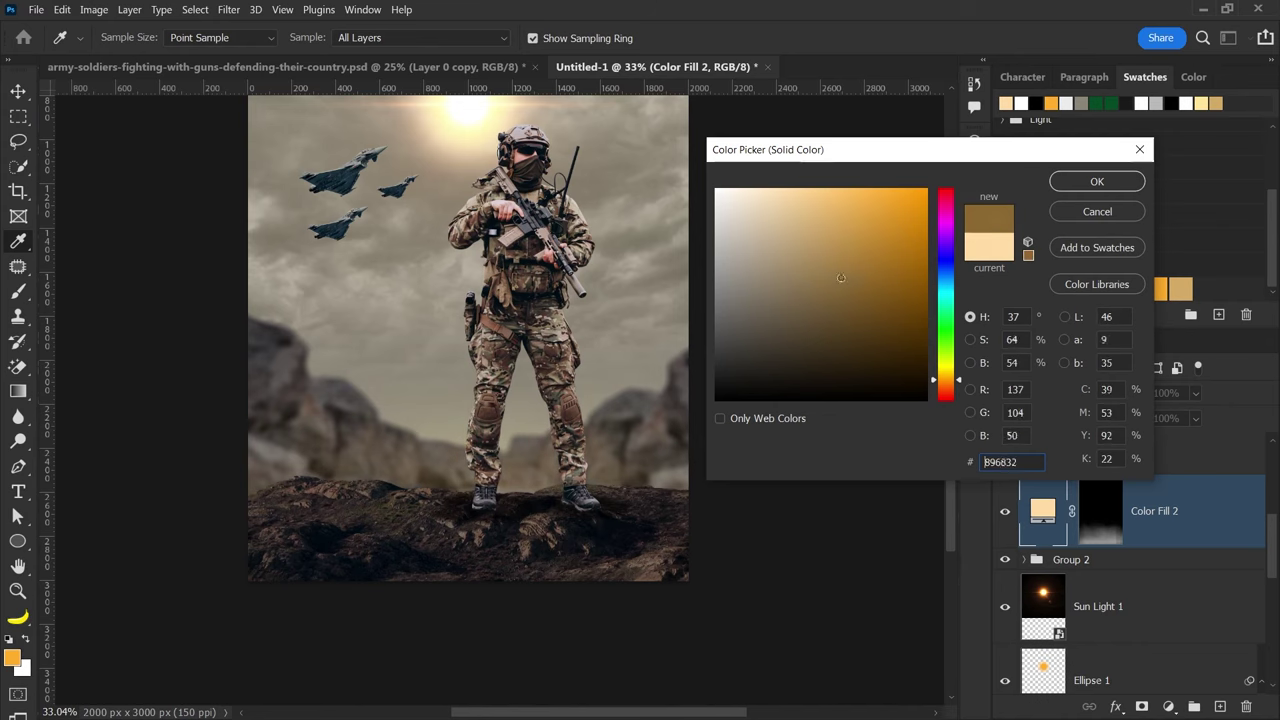
click(1082, 186)
key(v)
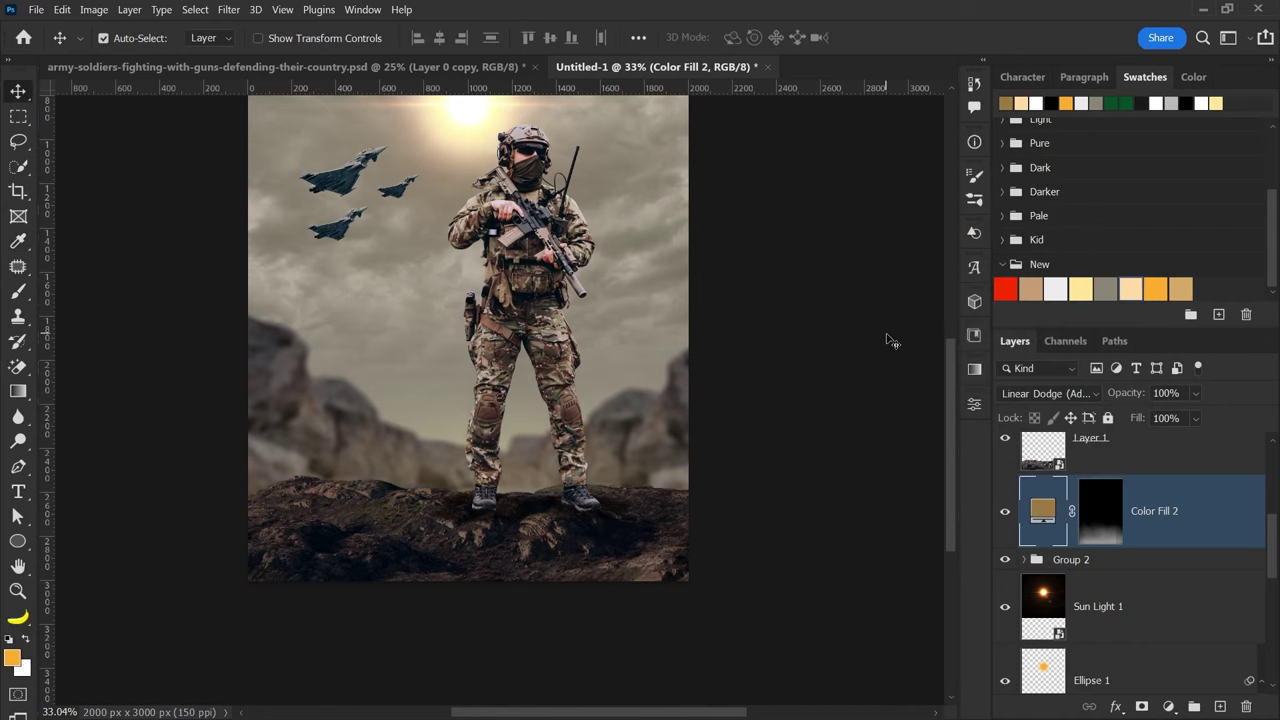
ctrl+click(859, 355)
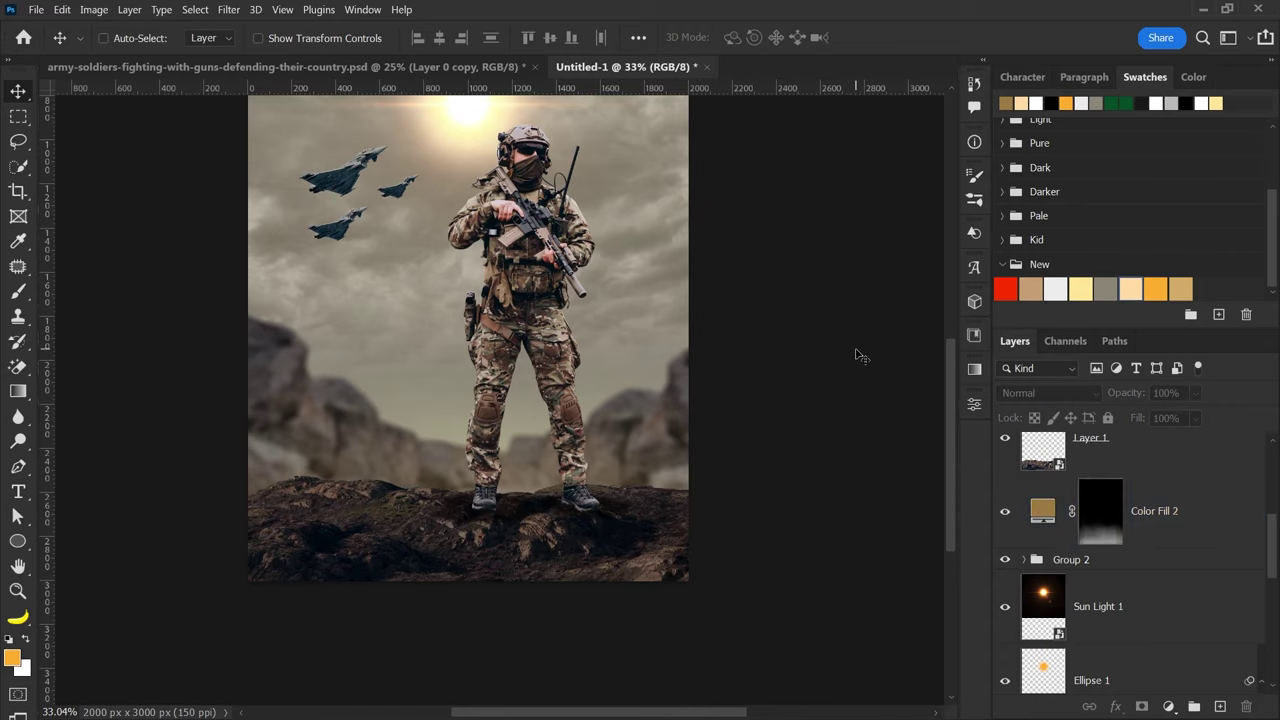
- Fit the image in view and select the upper-left jet layer, Layer 3
key(ctrl+0)
scroll(832, 456, down, 1)
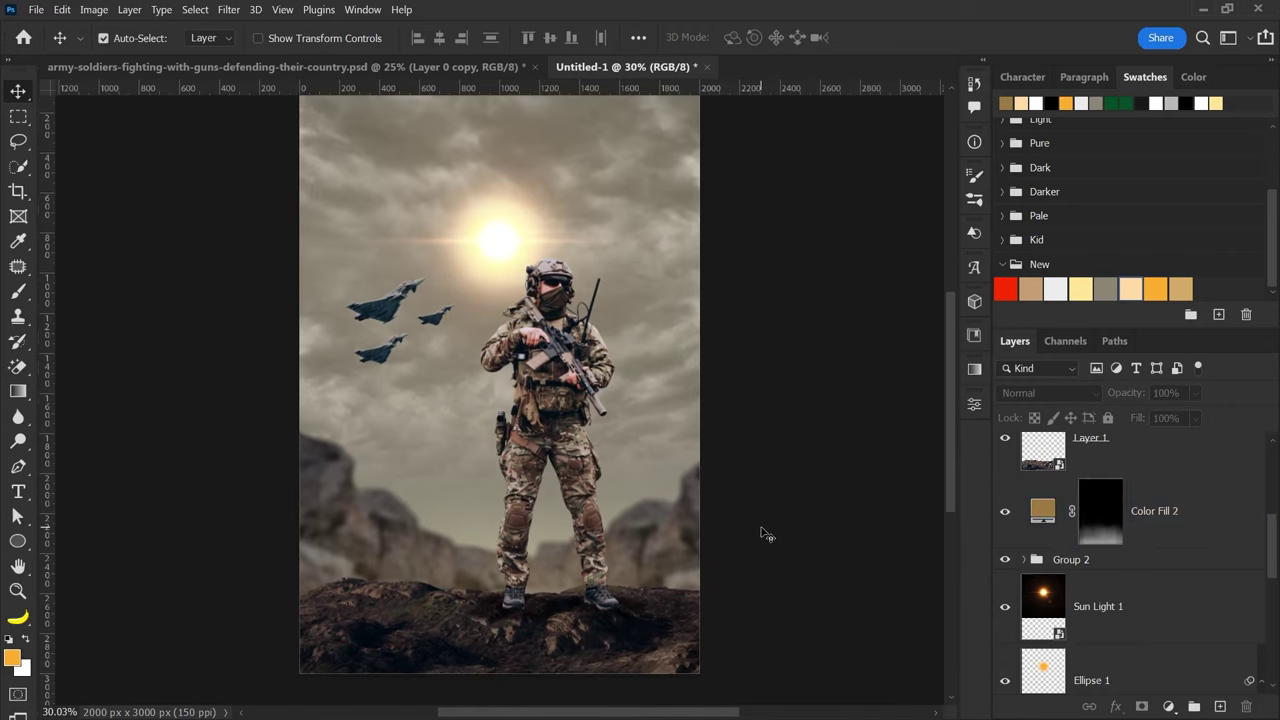
scroll(512, 645, up, 2)
scroll(512, 645, up, 1)
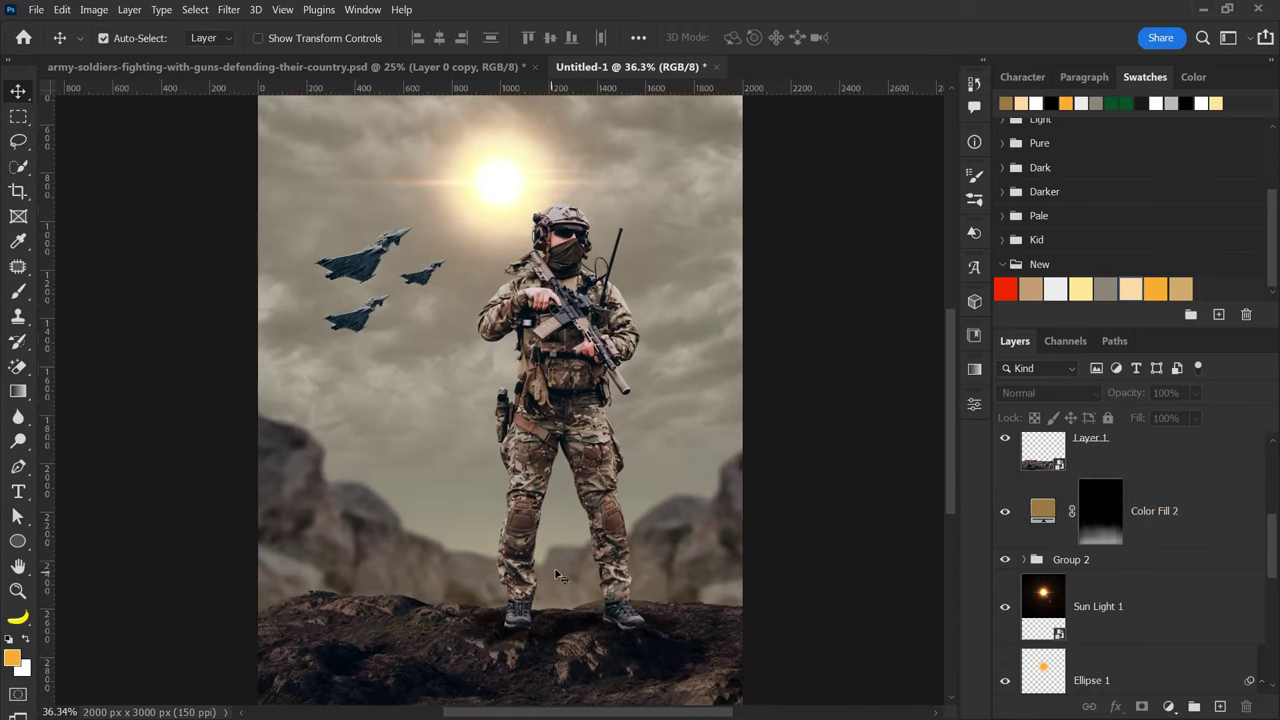
scroll(516, 625, up, 1)
scroll(520, 605, up, 1)
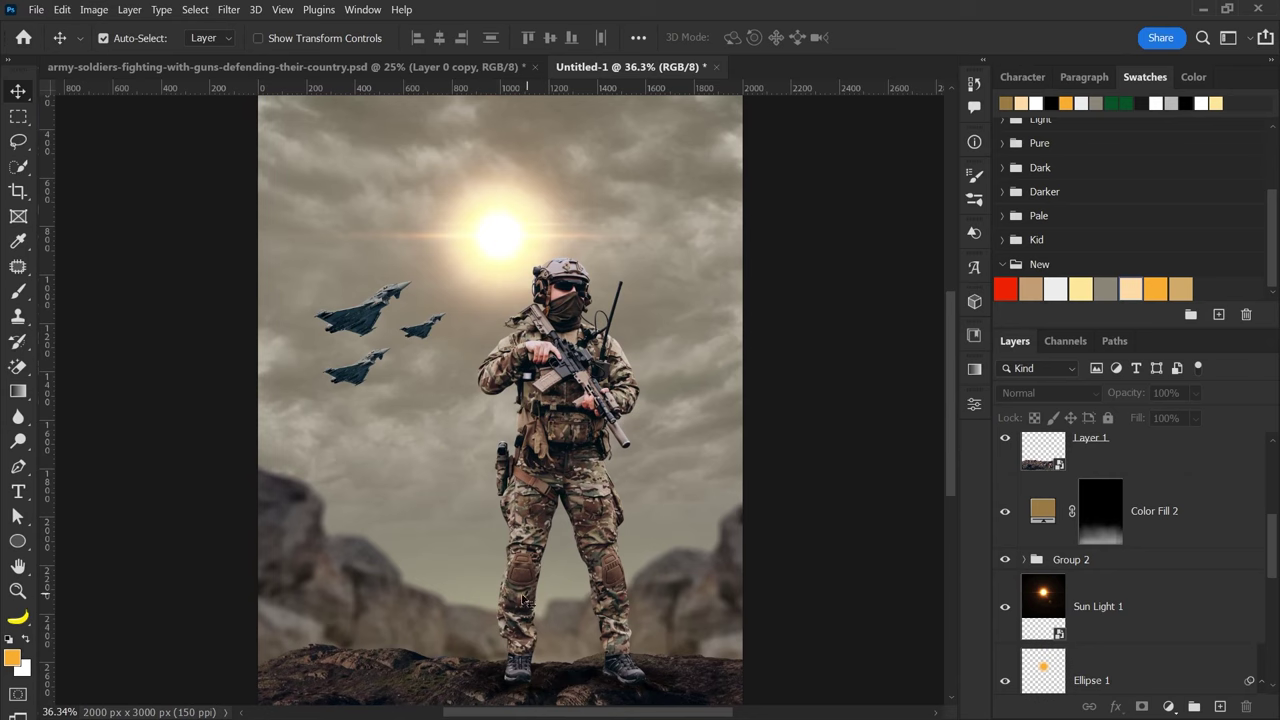
click(354, 382)
click(352, 336)
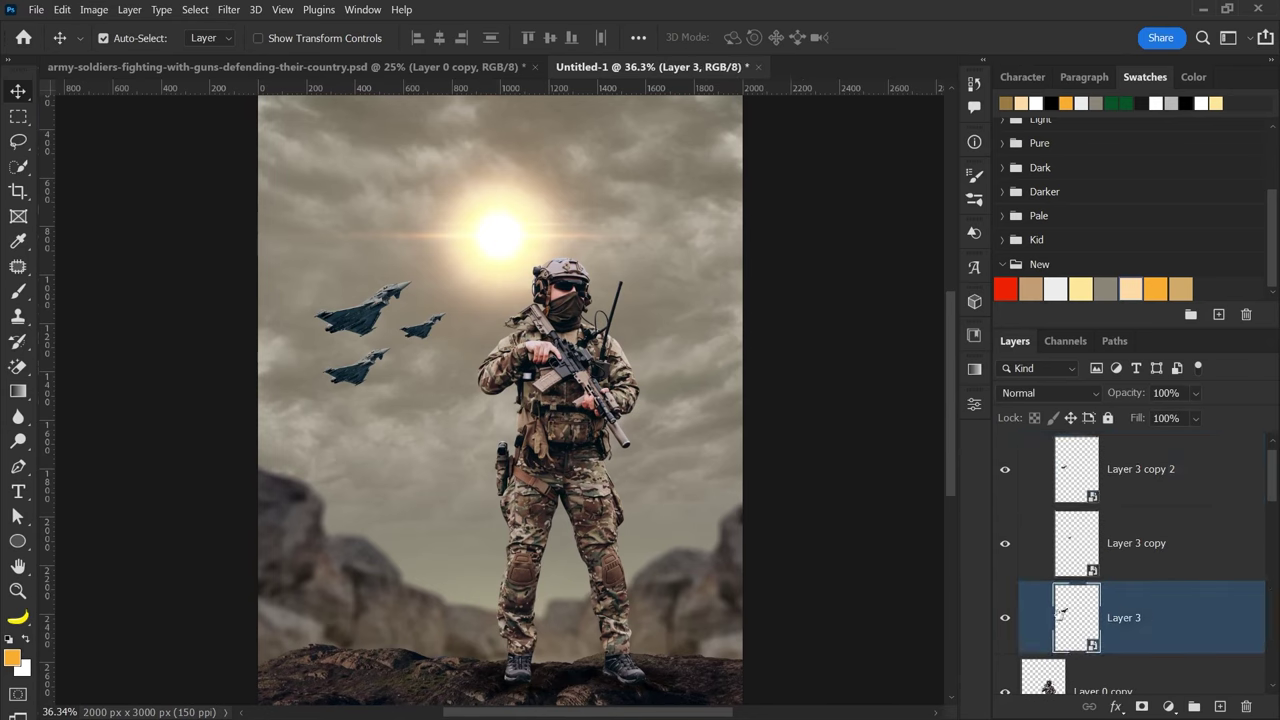
click(1005, 617)
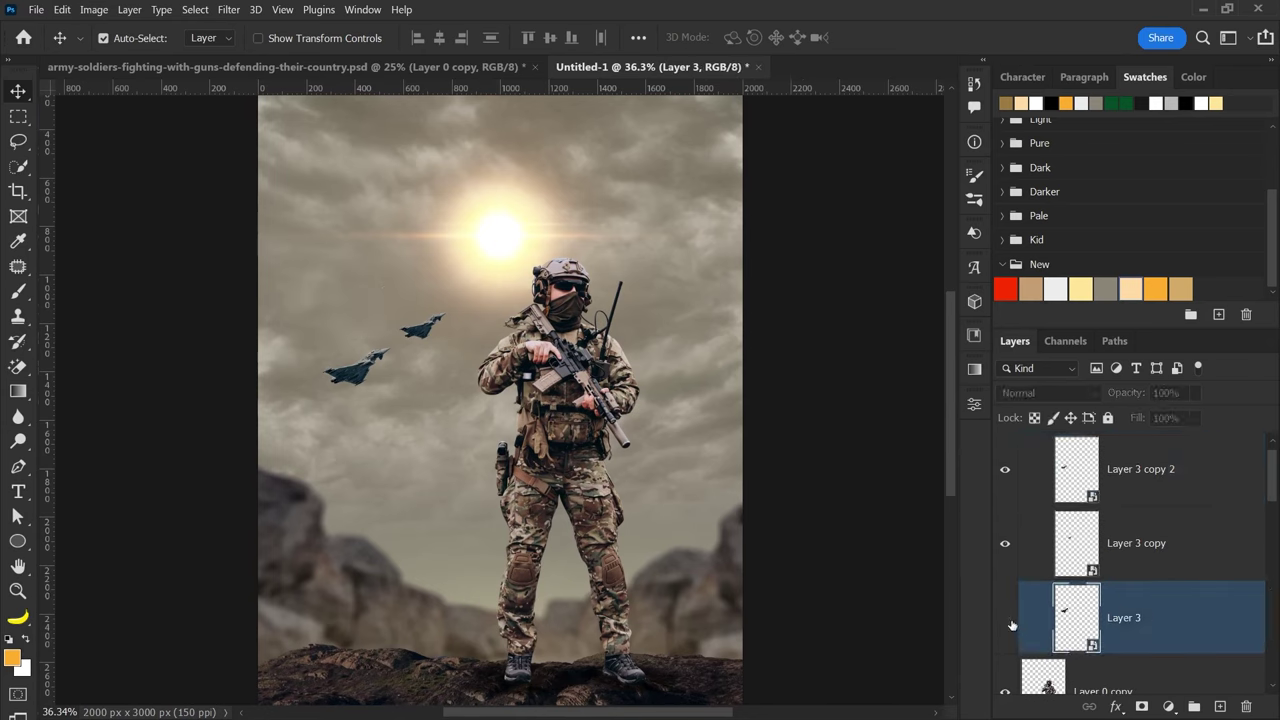
click(1005, 617)
scroll(1139, 634, down, 1)
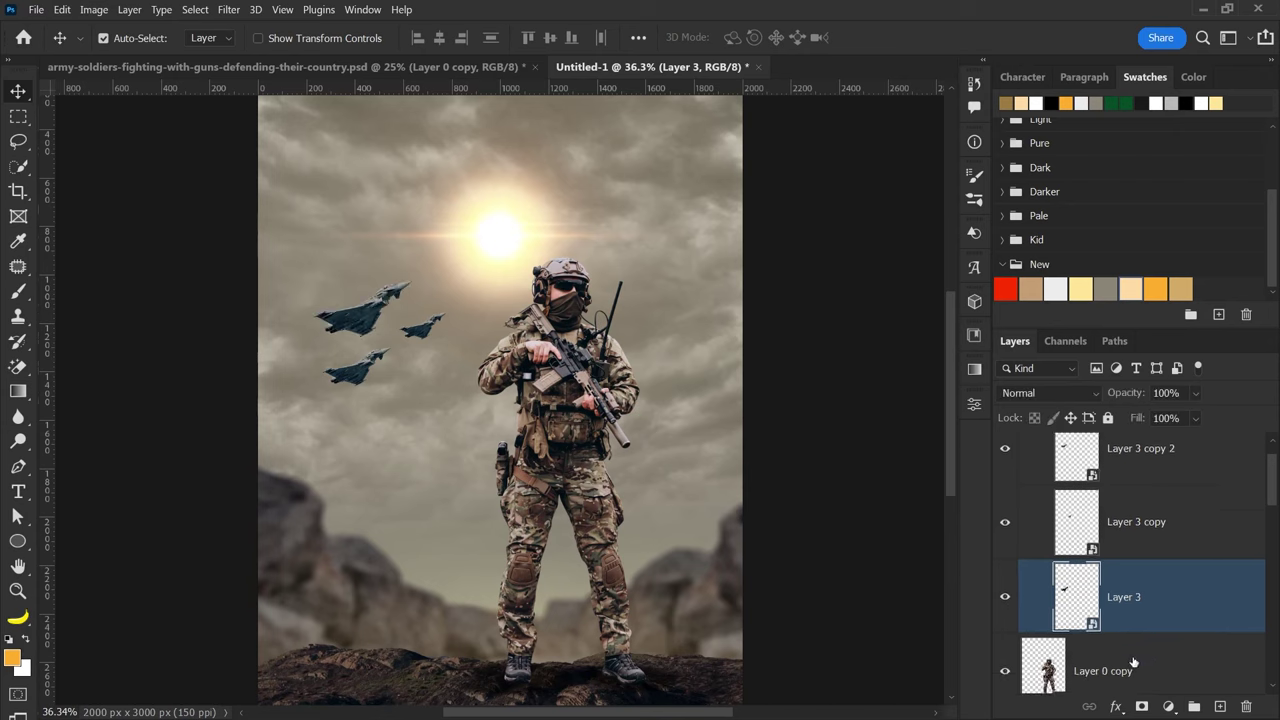
- Apply a Gaussian Blur of 4.5 px radius to the Layer 3 jet
click(229, 10)
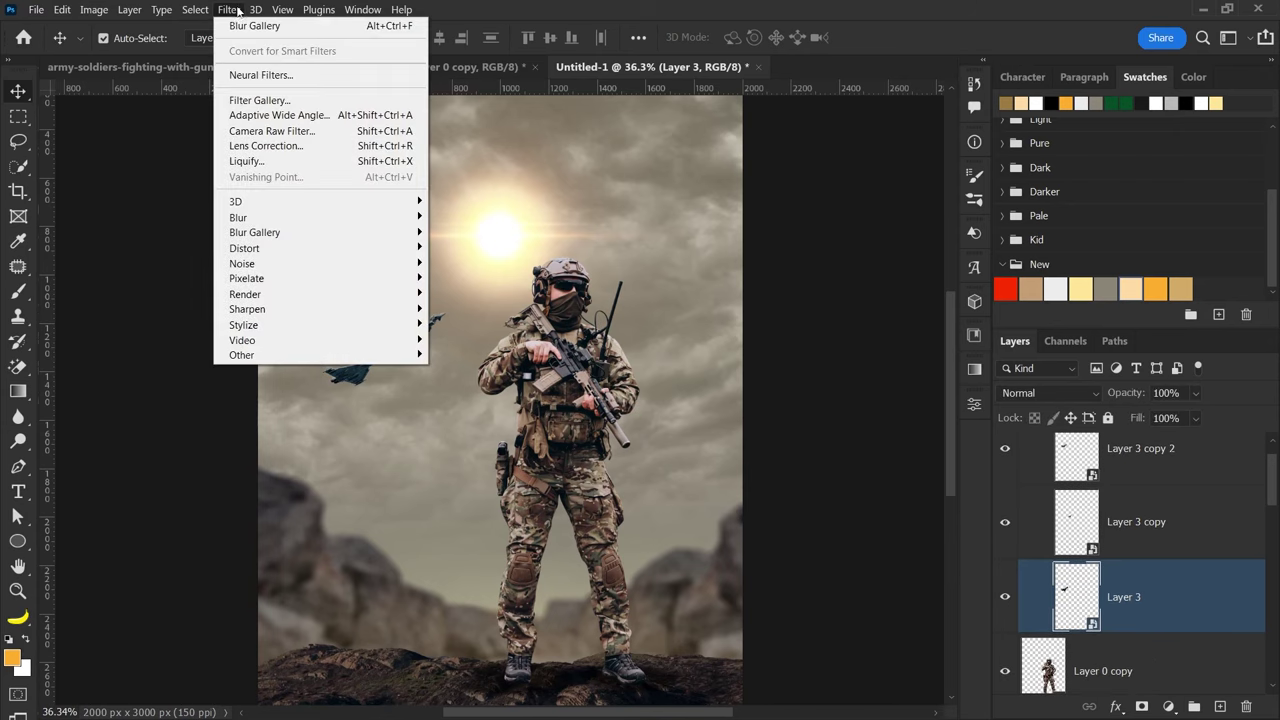
mouse_move(238, 217)
click(470, 278)
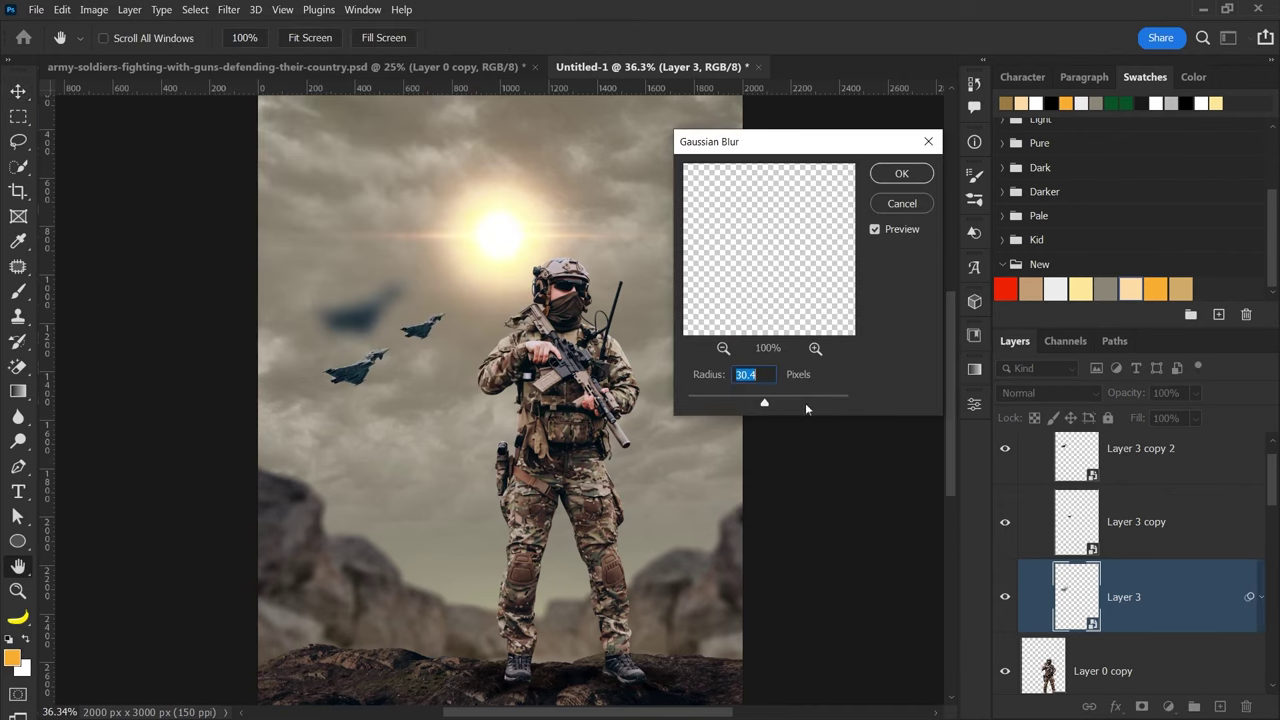
drag(766, 400, 740, 402)
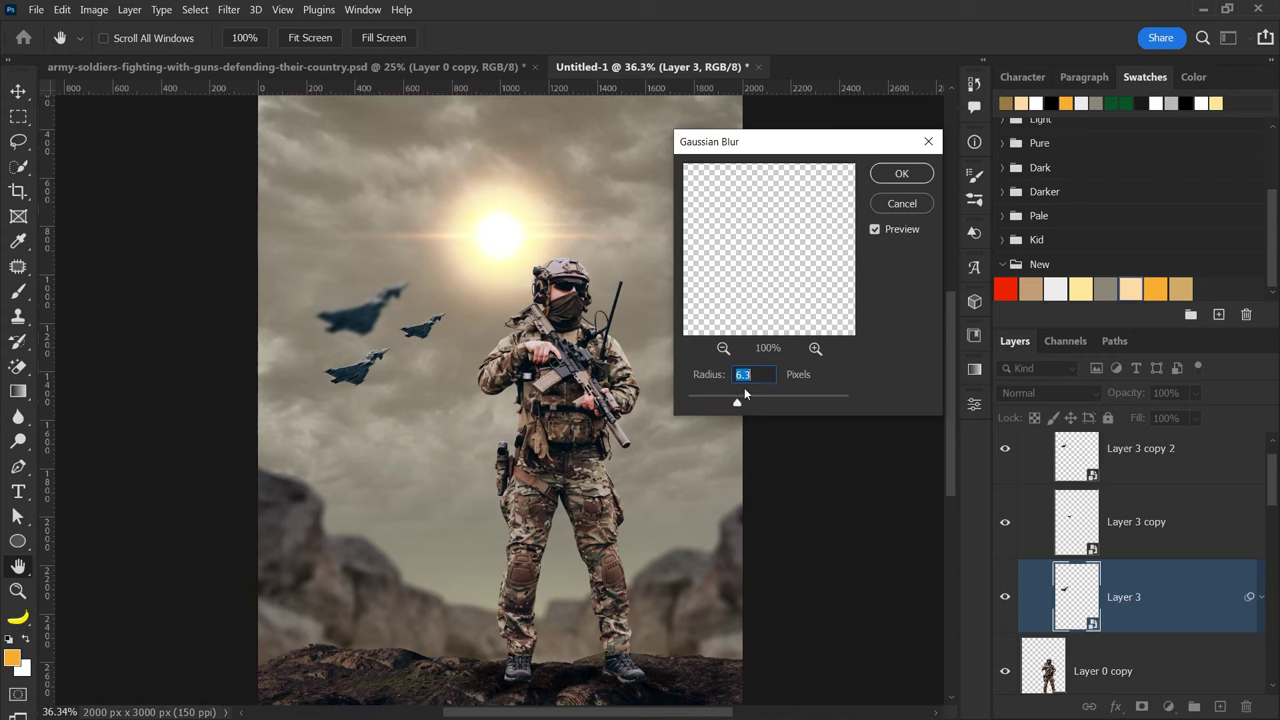
key(Down)
key(Down)
click(899, 174)
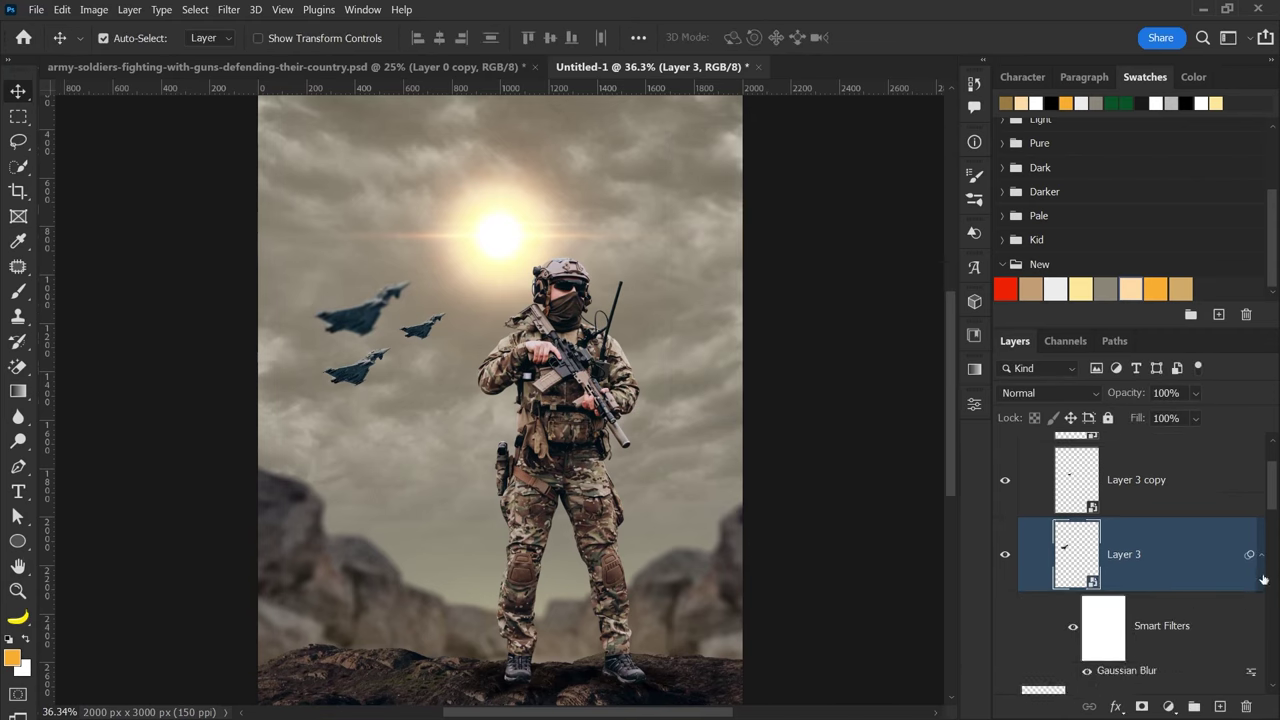
- Copy Layer 3's blur smart filter onto Layer 3 copy and Layer 3 copy 2
click(1261, 554)
scroll(1261, 572, up, 1)
scroll(1260, 580, up, 1)
scroll(1250, 590, up, 1)
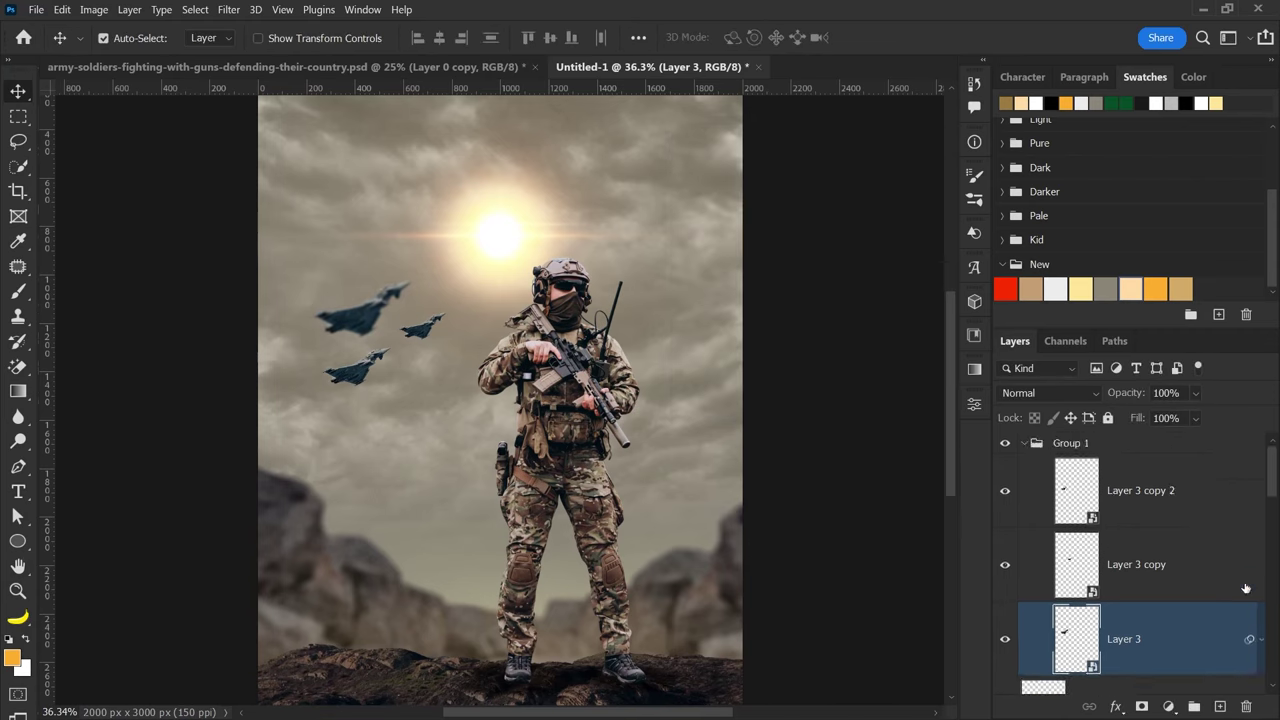
drag(1250, 638, 1202, 591)
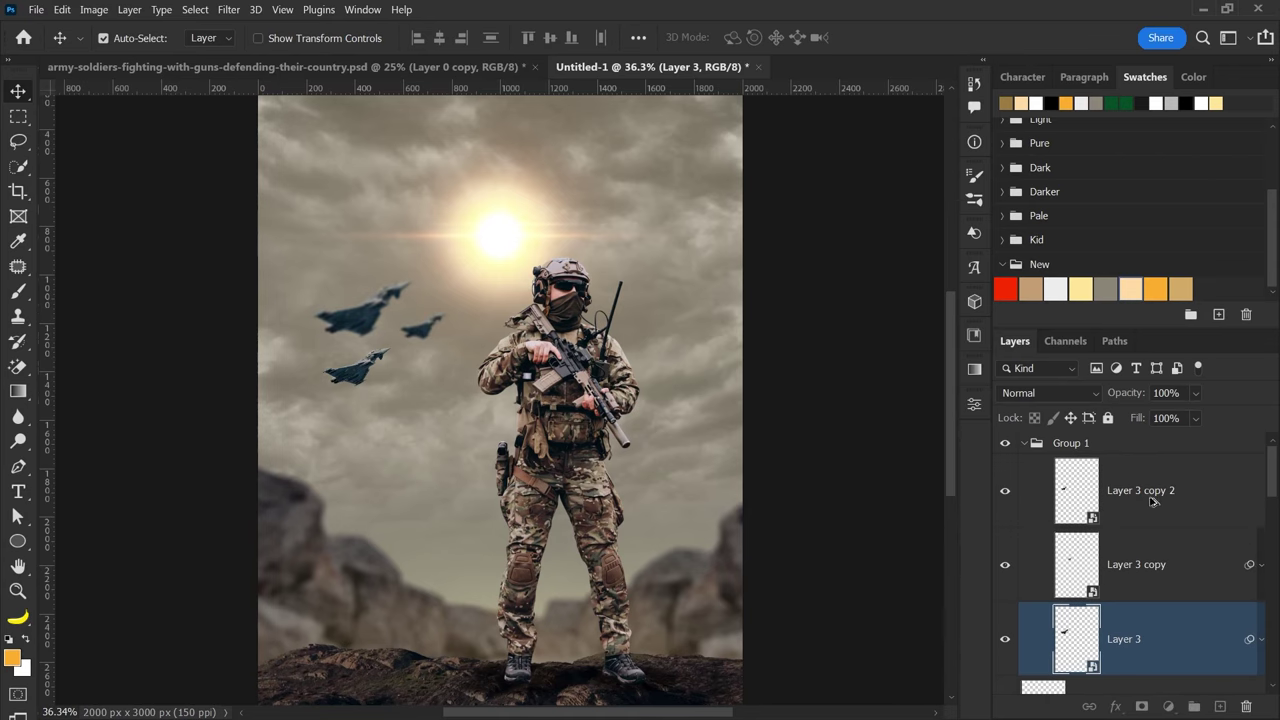
drag(1252, 565, 1150, 502)
- Add a new Solid Color fill layer above Sun Light 1
alt+scroll(766, 451, down, 2)
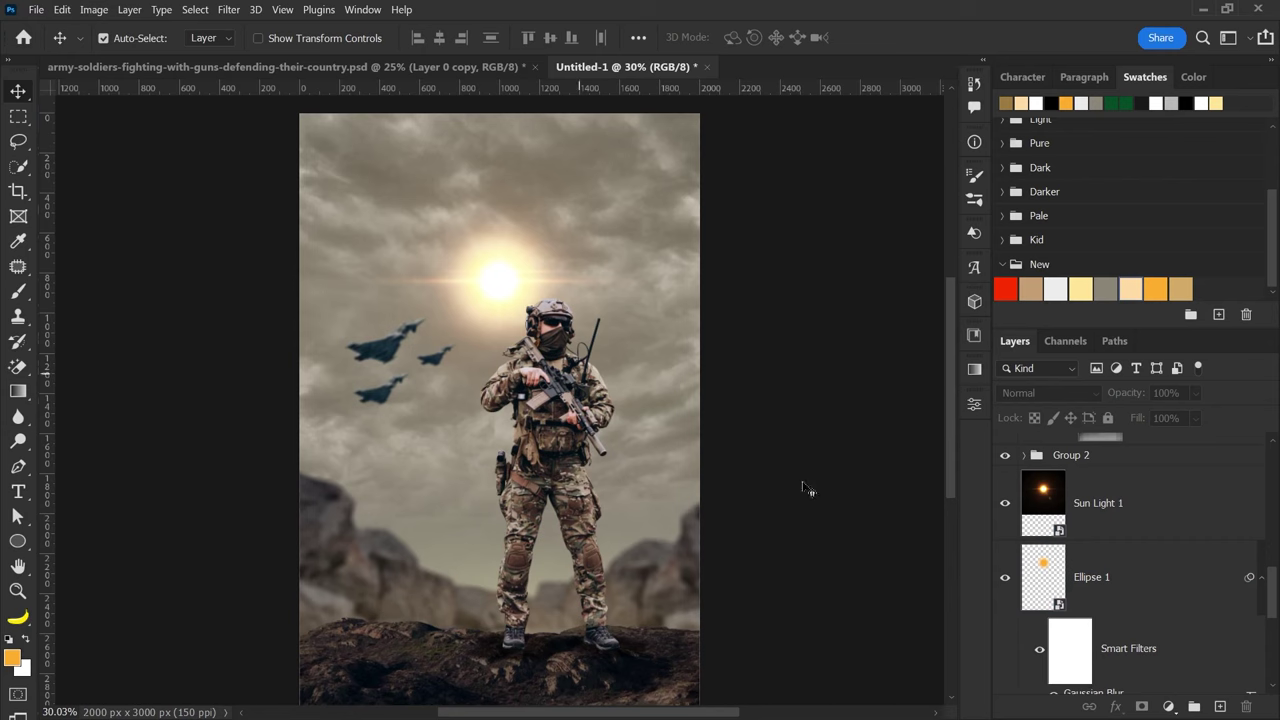
click(1110, 502)
click(1006, 503)
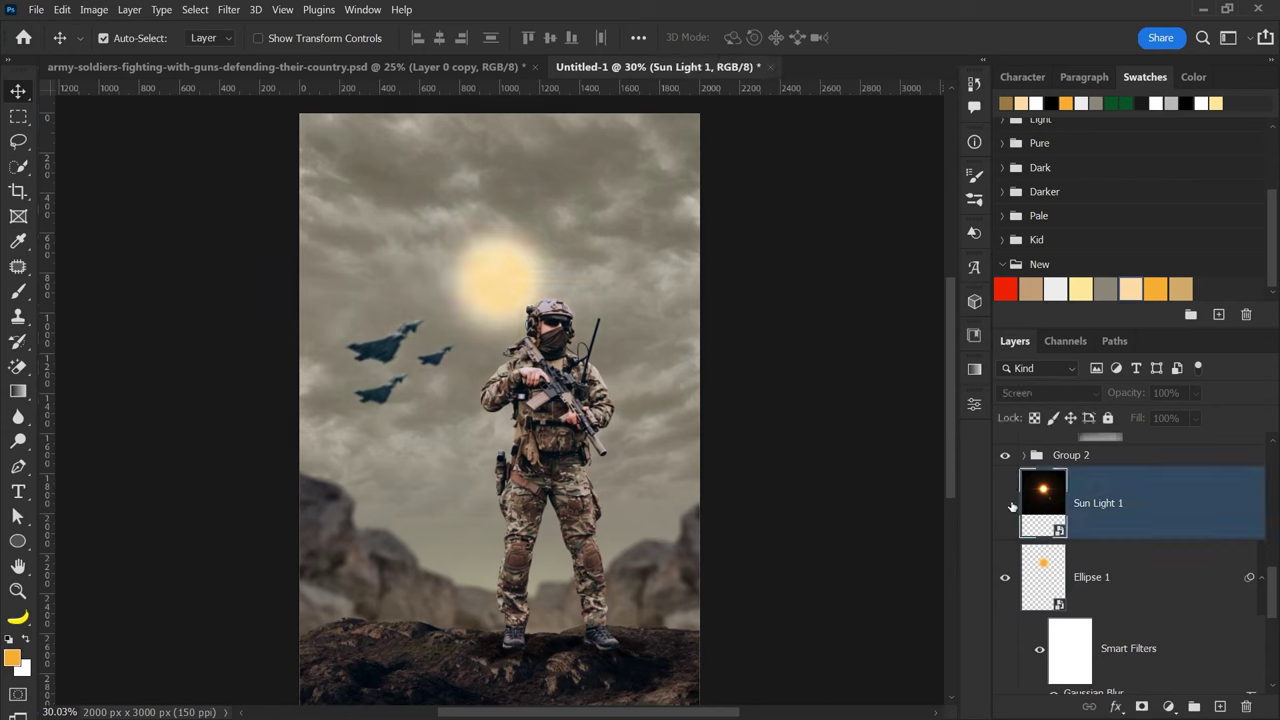
click(1168, 707)
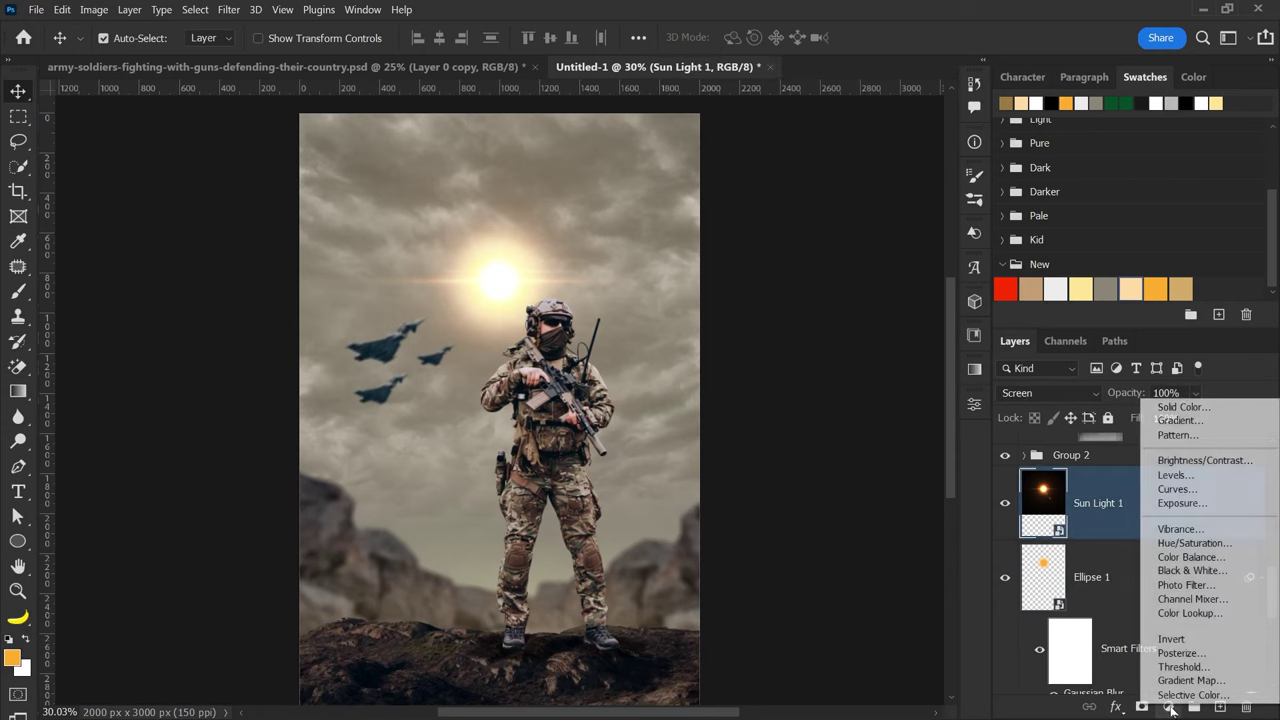
click(1183, 407)
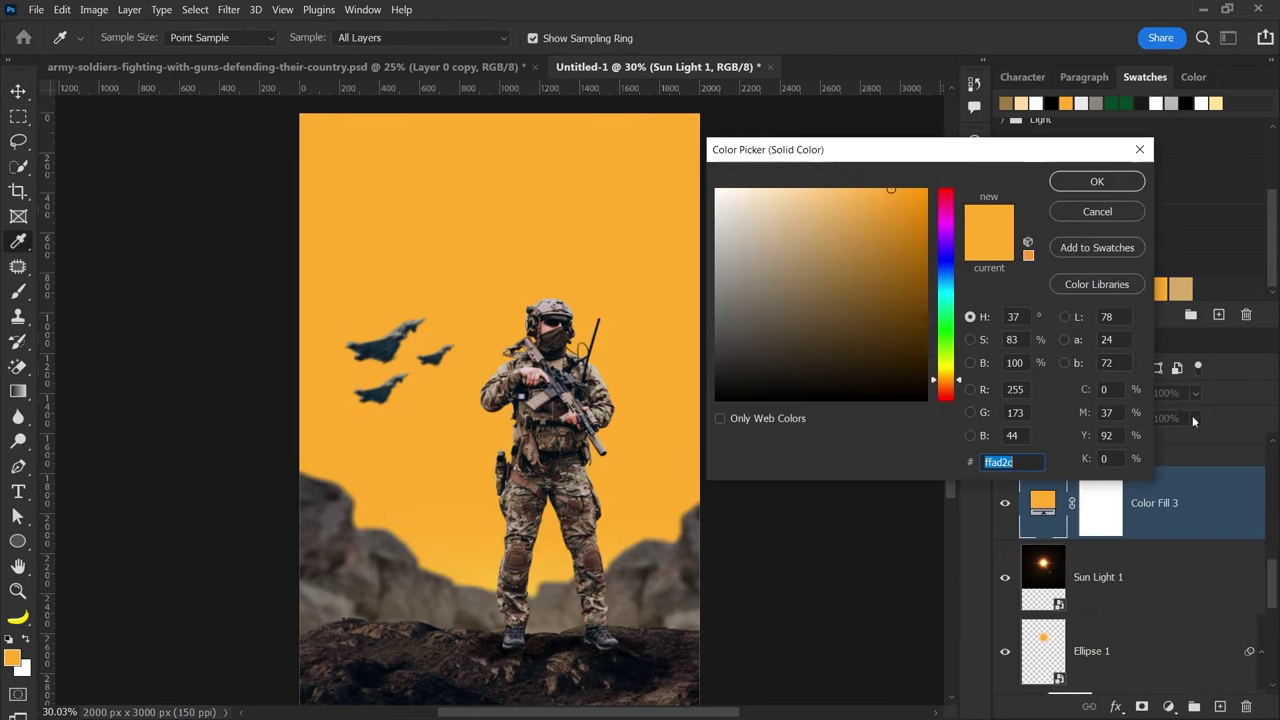
- Make Color Fill 3 light yellow with Linear Dodge (Add) blending
drag(965, 148, 799, 140)
click(1081, 290)
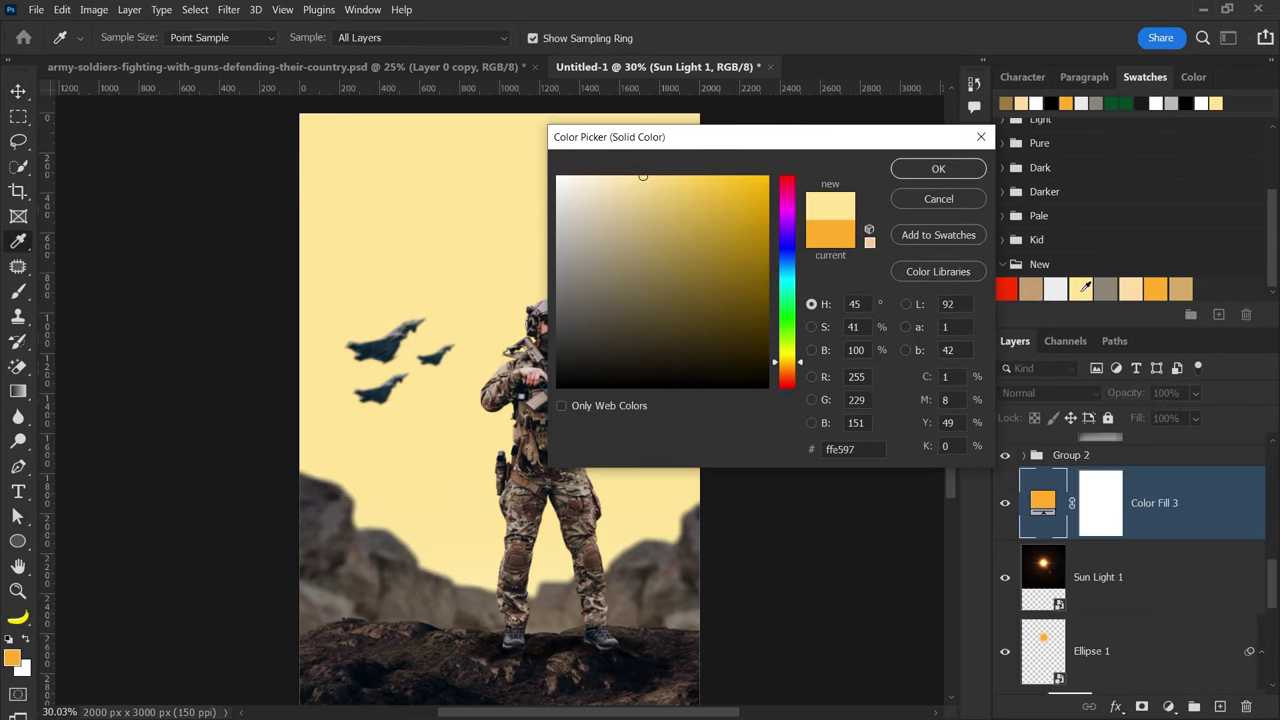
click(940, 170)
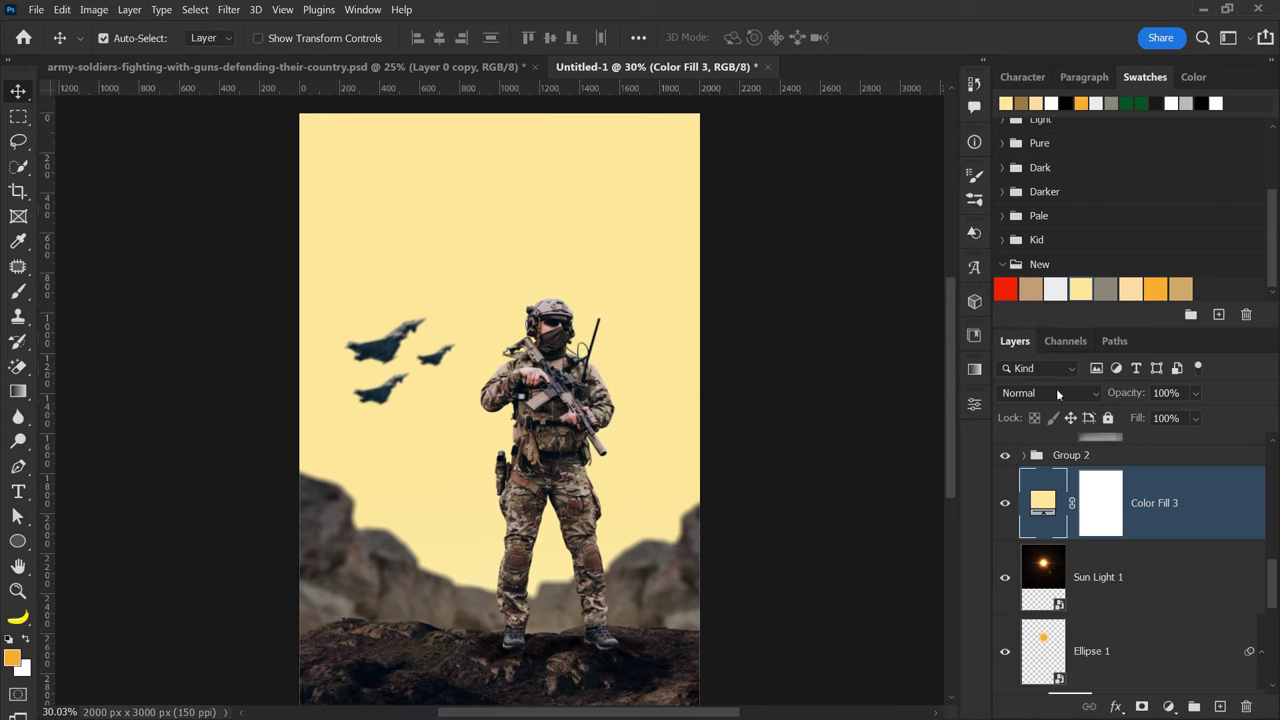
click(1052, 392)
click(1056, 421)
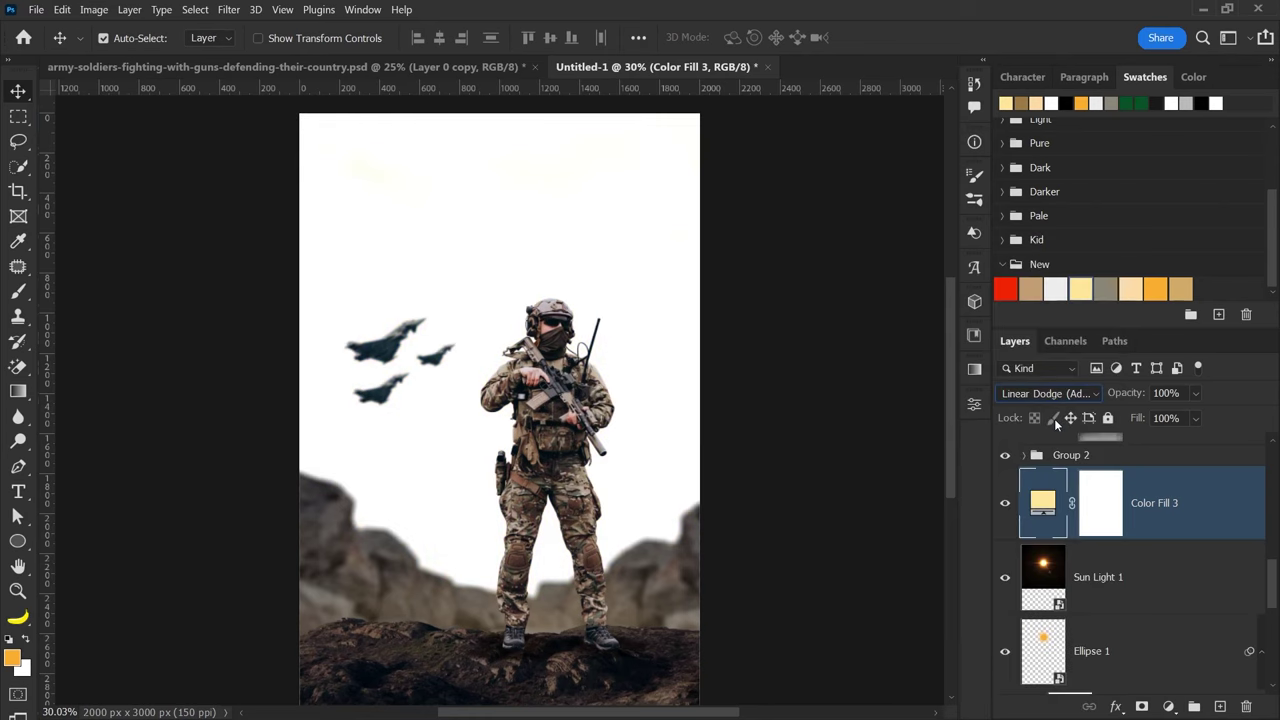
- Invert the fill's mask and set a soft round brush of about 1613 px at 5% flow
click(1100, 505)
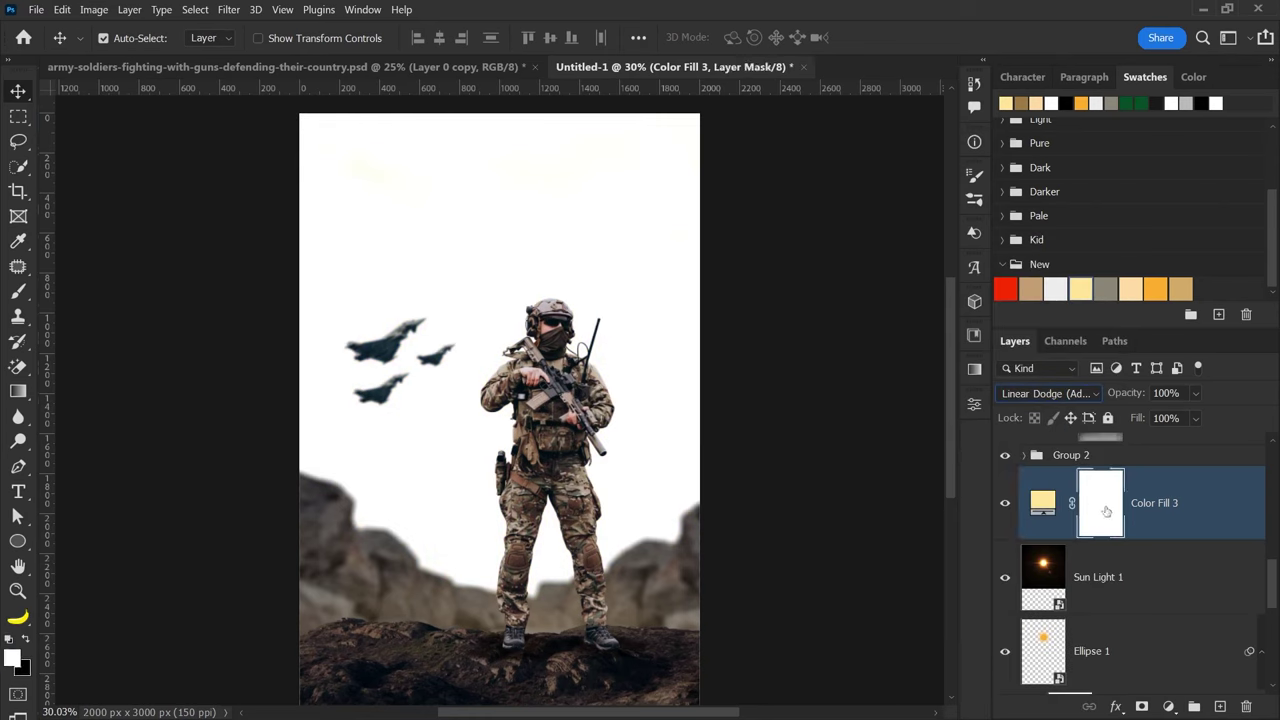
key(ctrl+i)
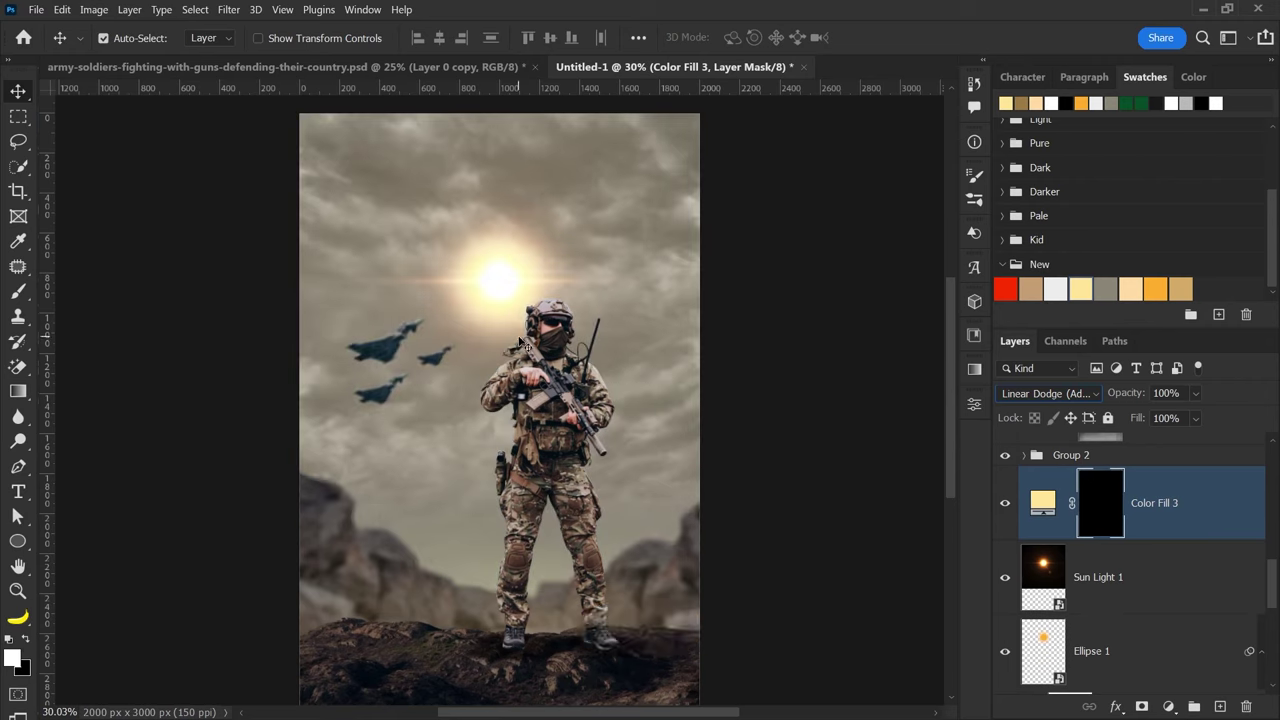
key(b)
right_click(550, 256)
click(600, 453)
mouse_move(600, 450)
mouse_down()
mouse_move(502, 352)
mouse_move(425, 340)
mouse_up()
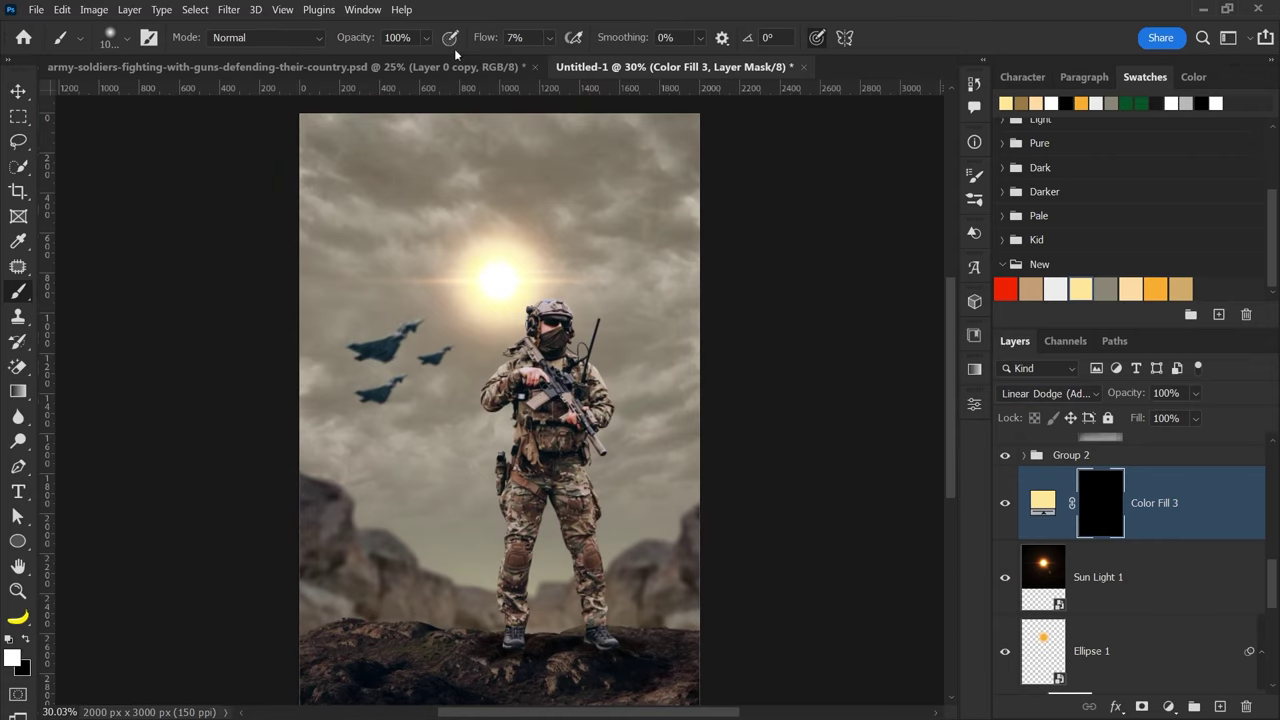
drag(483, 40, 477, 40)
- Paint a soft glow around the sun into the Color Fill 3 mask
click(497, 289)
drag(476, 243, 497, 255)
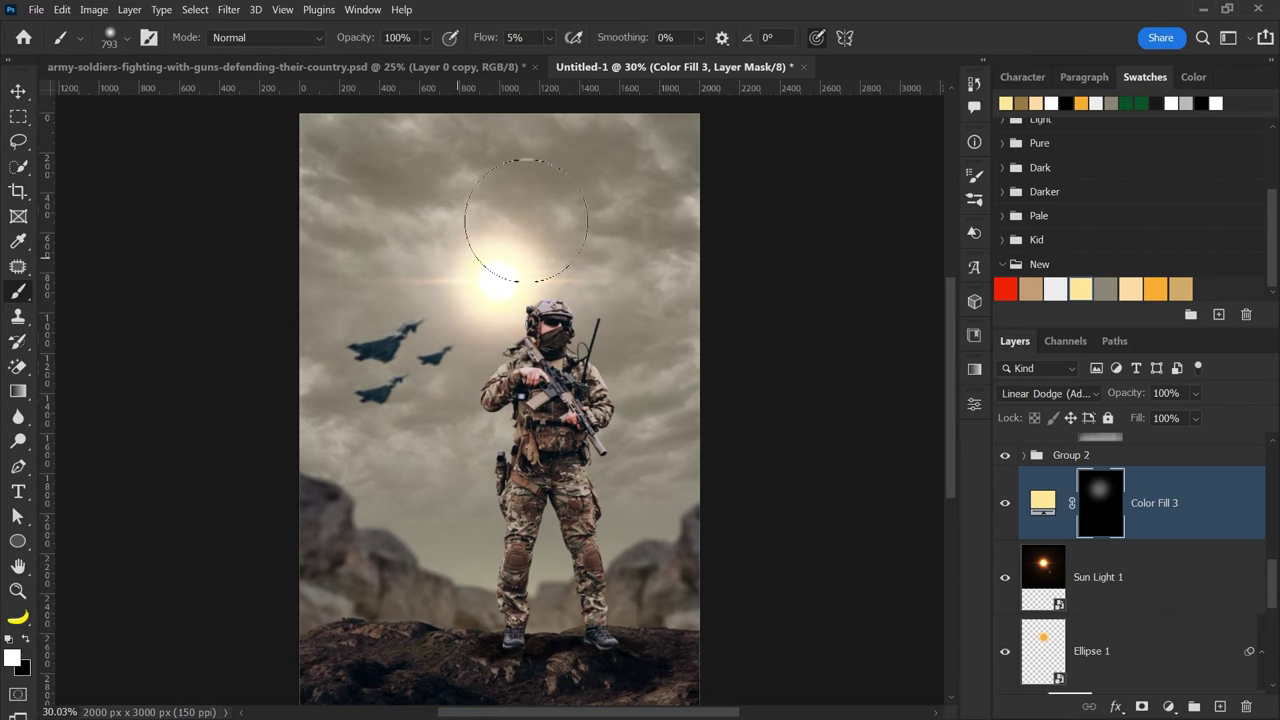
scroll(486, 280, up, 3)
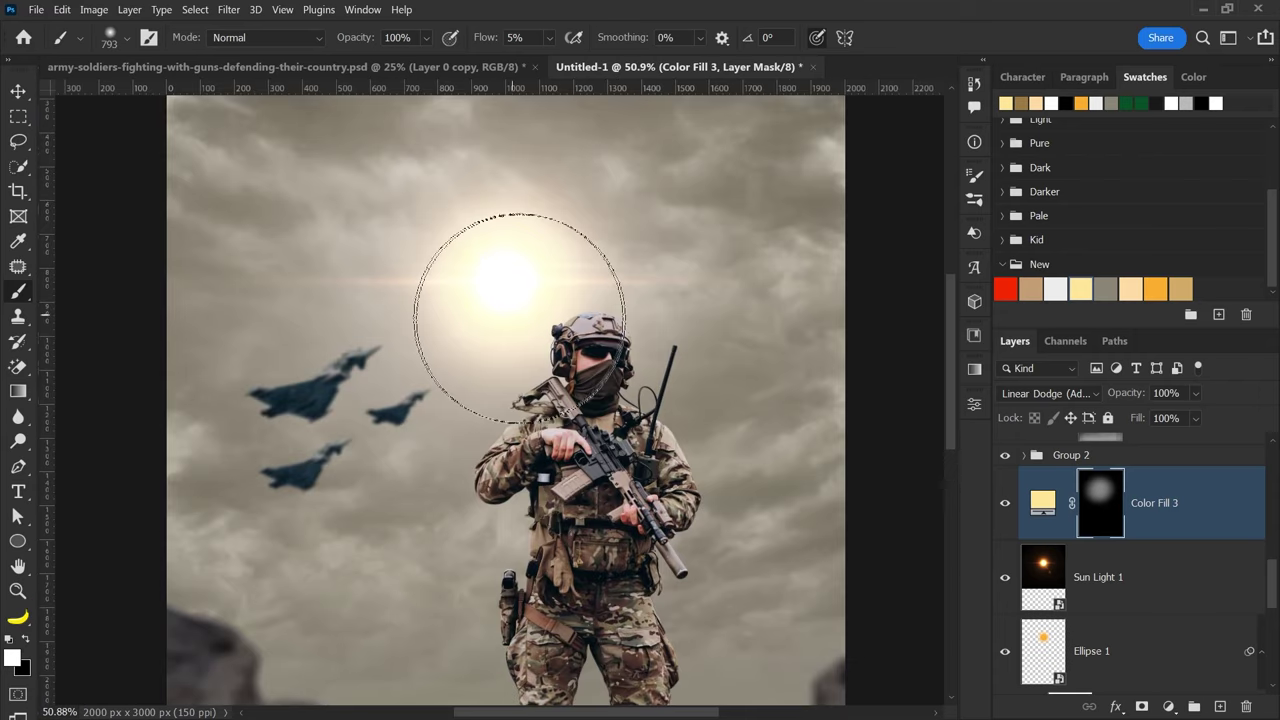
key(v)
scroll(512, 347, down, 3)
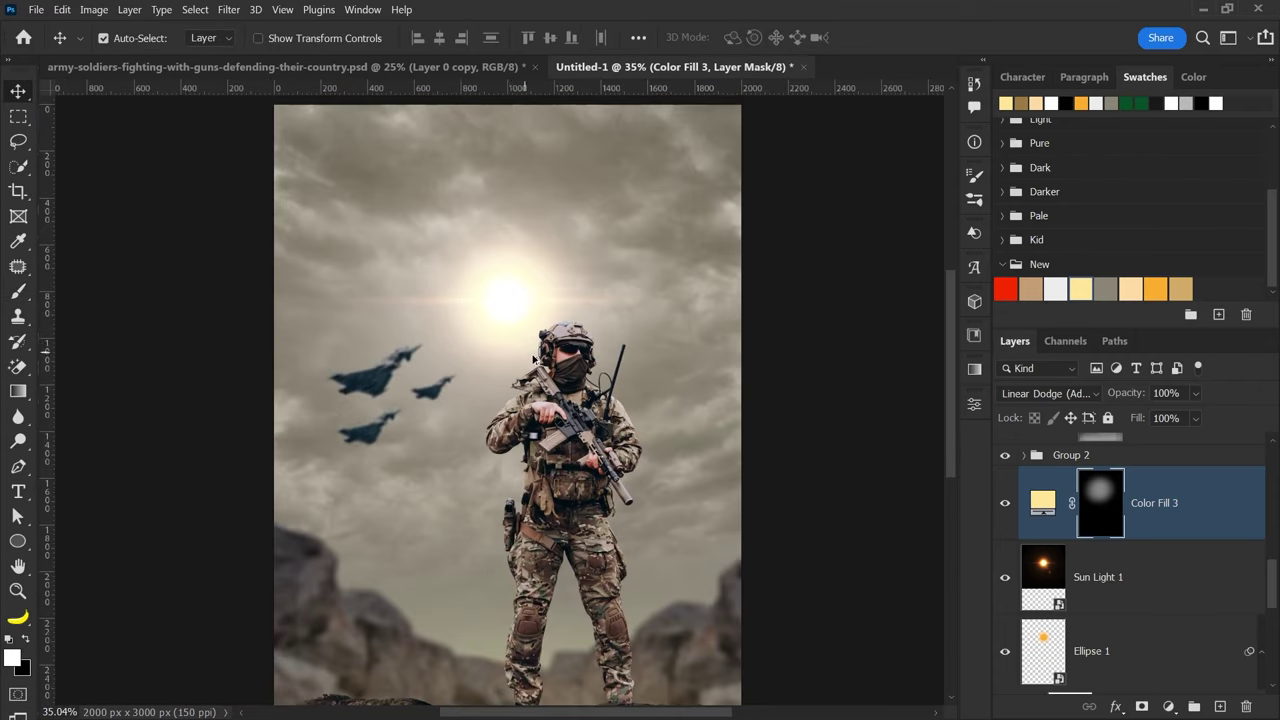
scroll(532, 360, up, 4)
key(b)
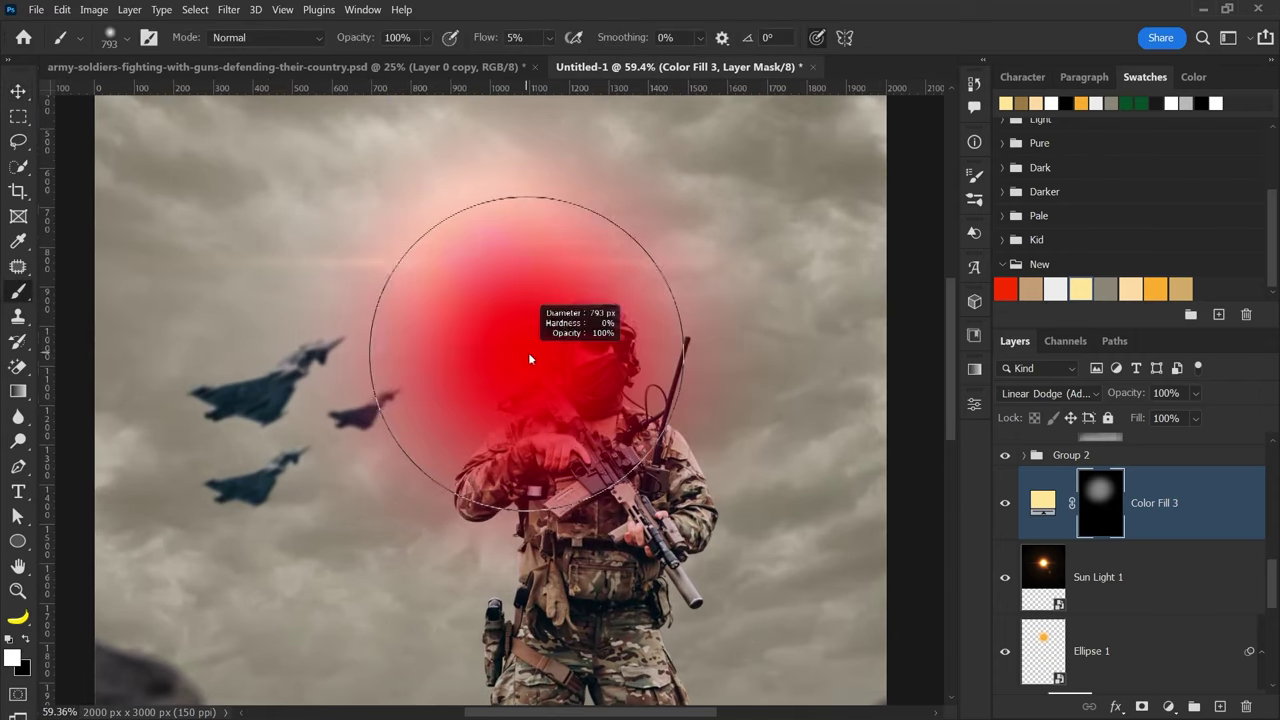
scroll(540, 330, down, 1)
scroll(540, 330, down, 2)
key(v)
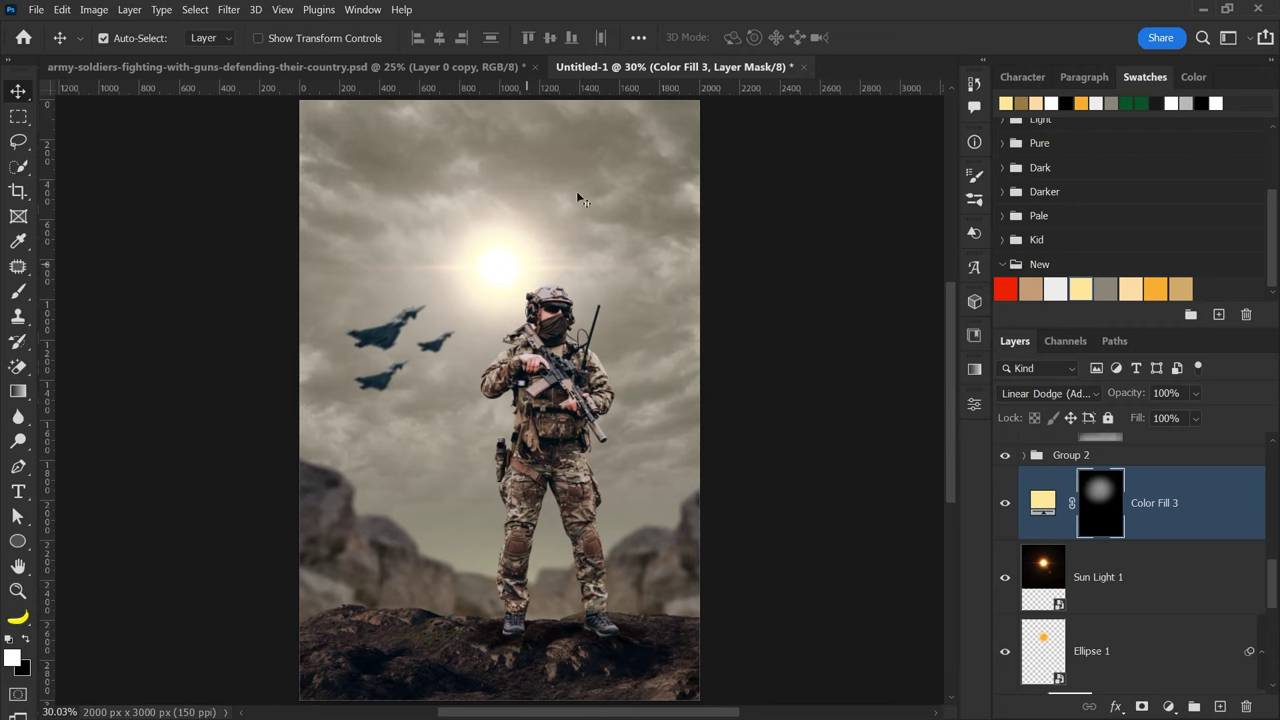
scroll(640, 371, down, 1)
- Open the Camera Raw Filter on the soldier layer, Layer 0 copy, with Basic adjustments shown
click(842, 418)
click(553, 397)
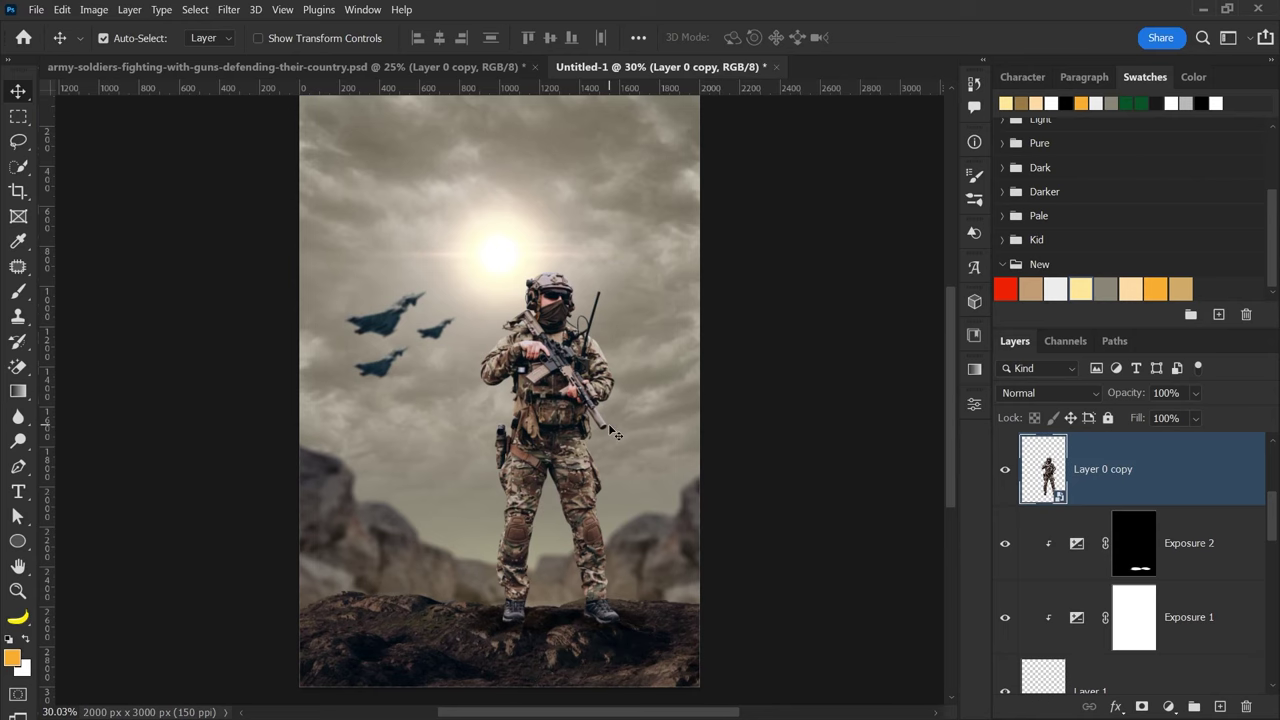
scroll(615, 440, up, 5)
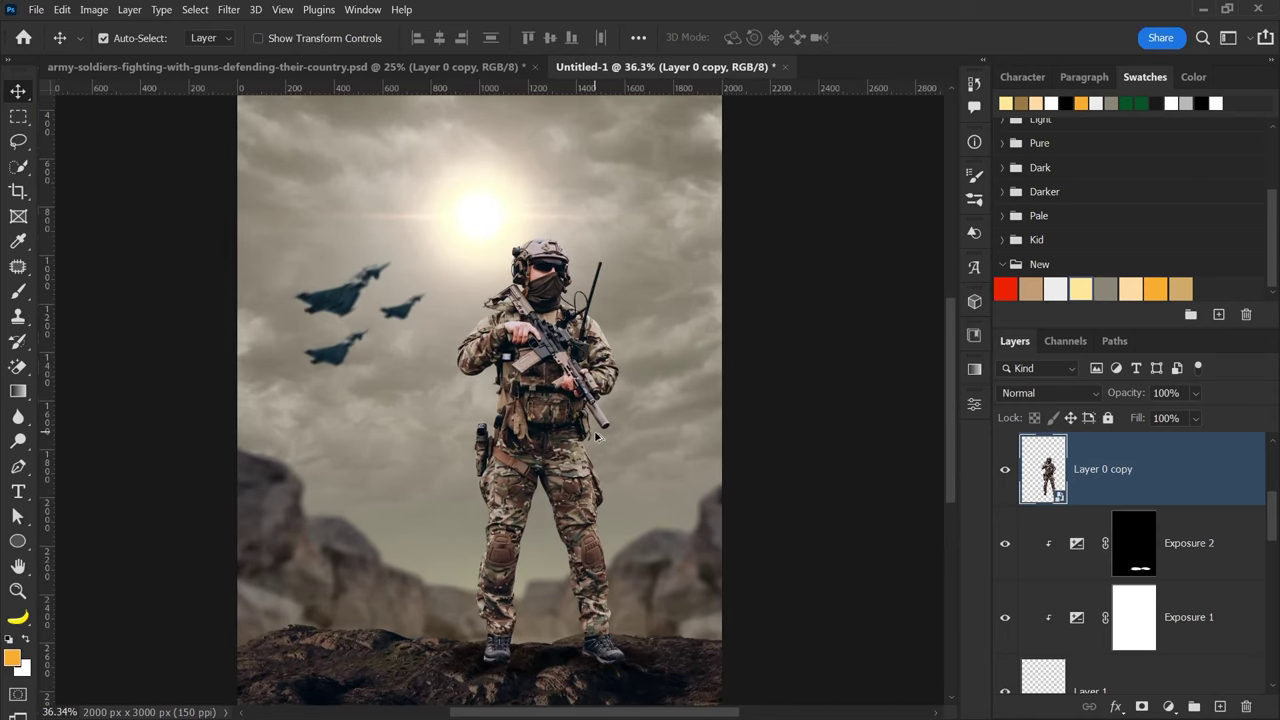
scroll(424, 427, up, 2)
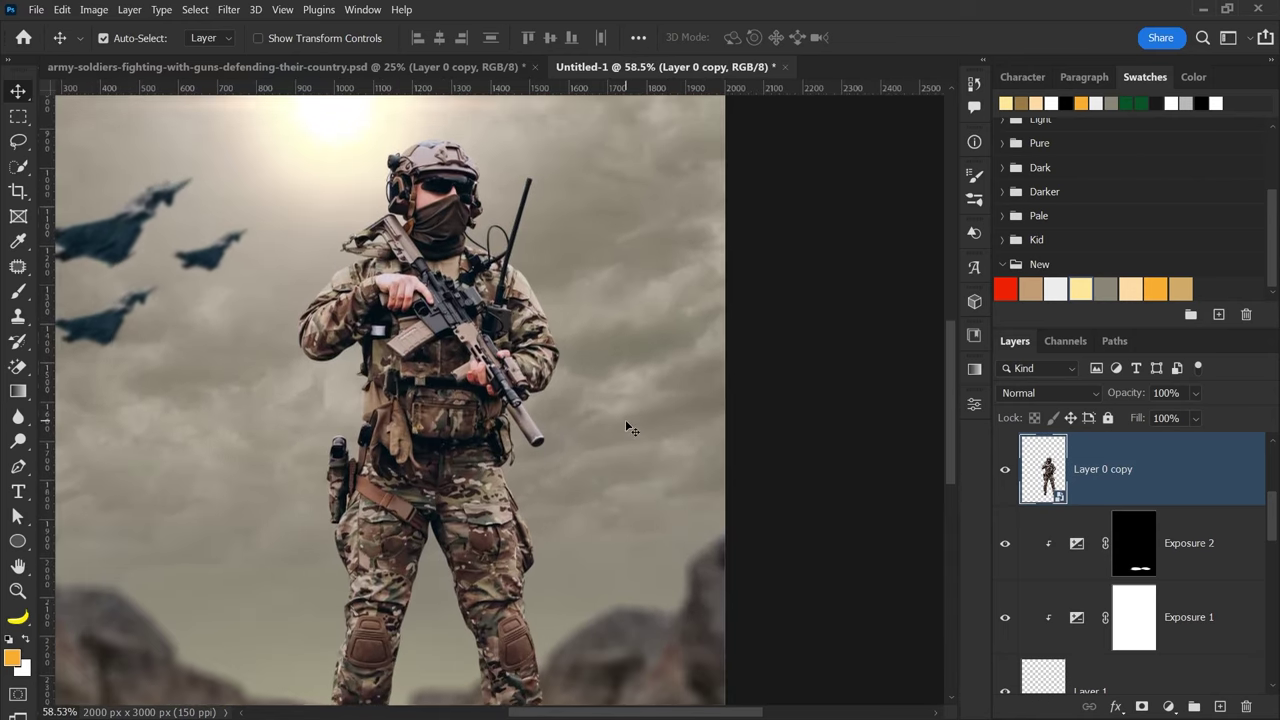
click(229, 9)
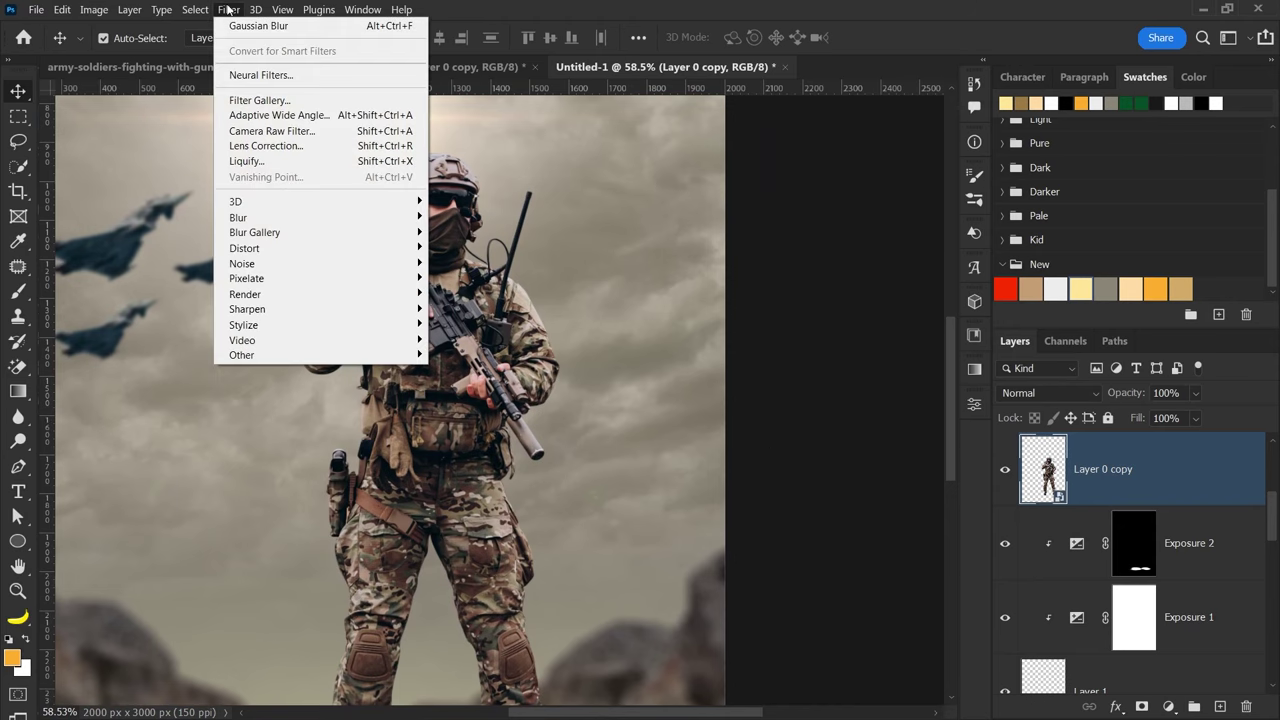
click(258, 131)
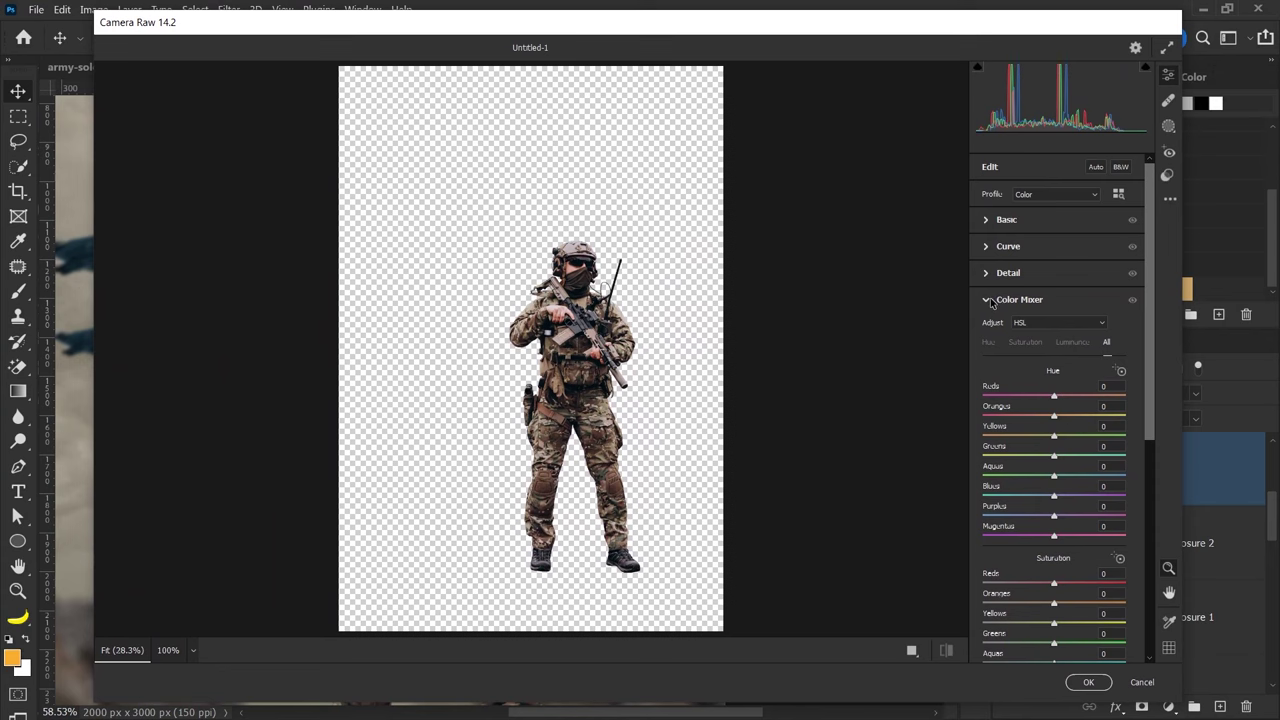
click(988, 300)
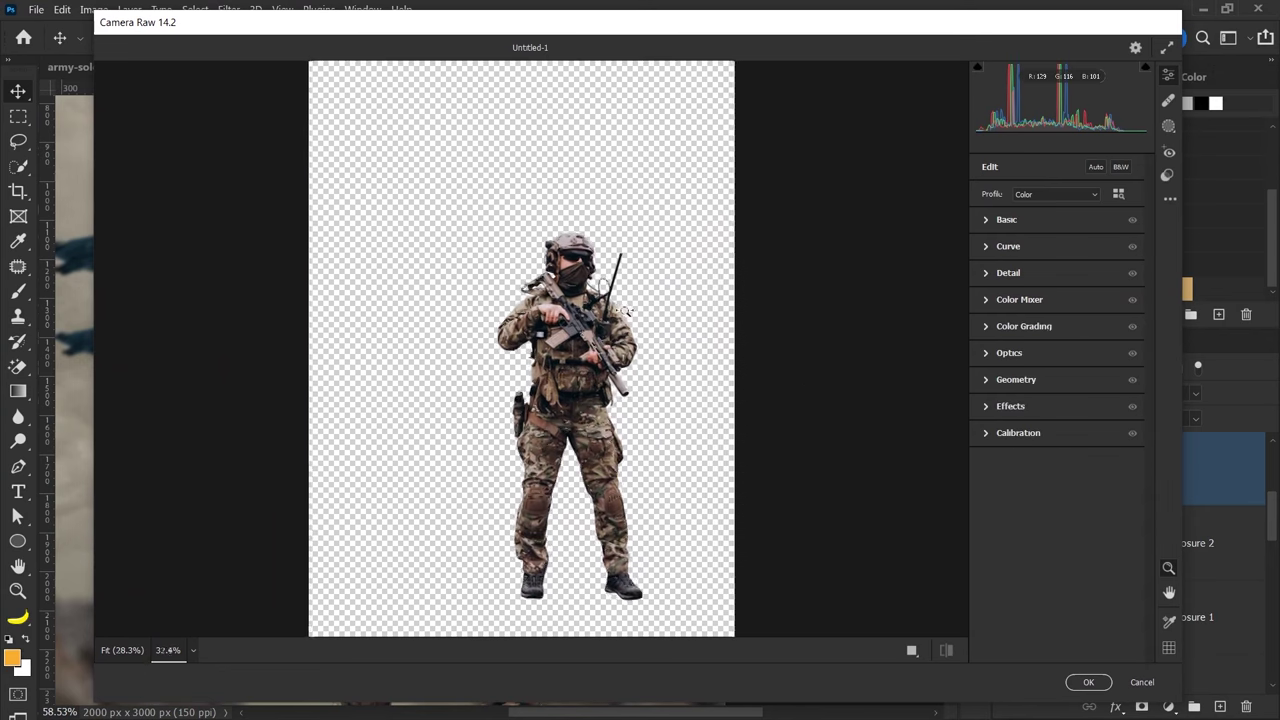
drag(614, 316, 706, 318)
scroll(516, 165, up, 3)
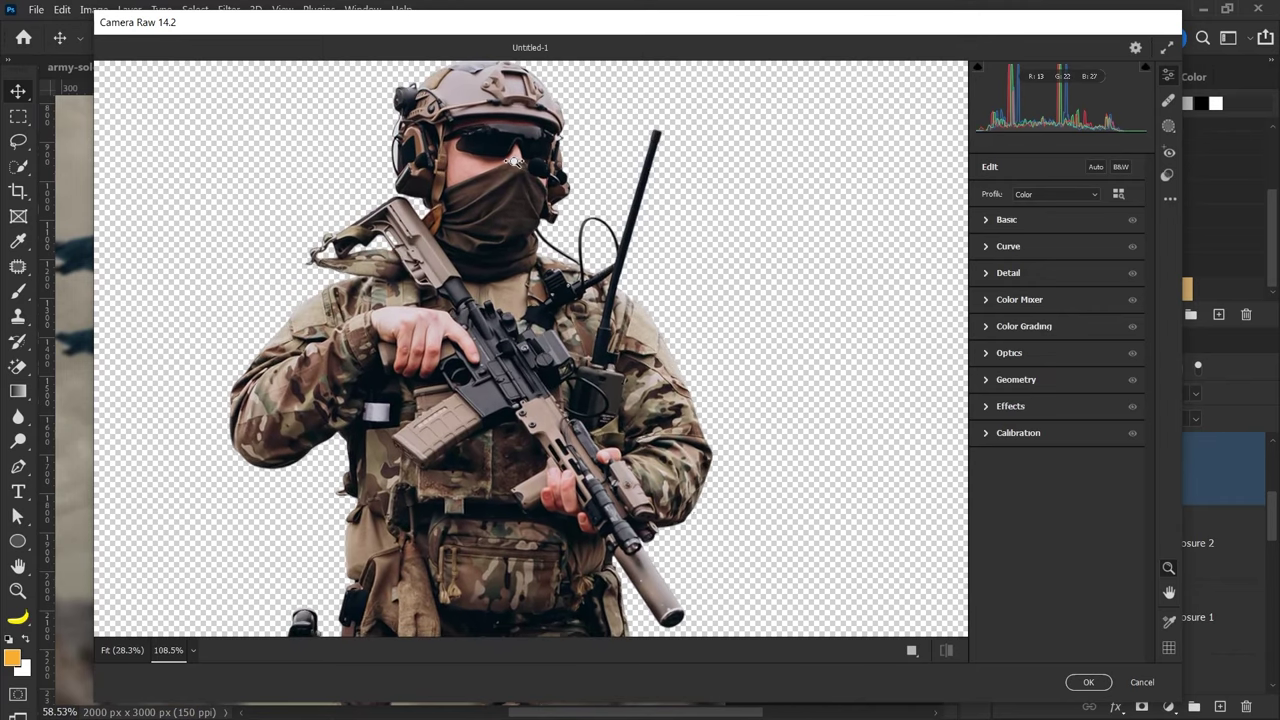
click(990, 224)
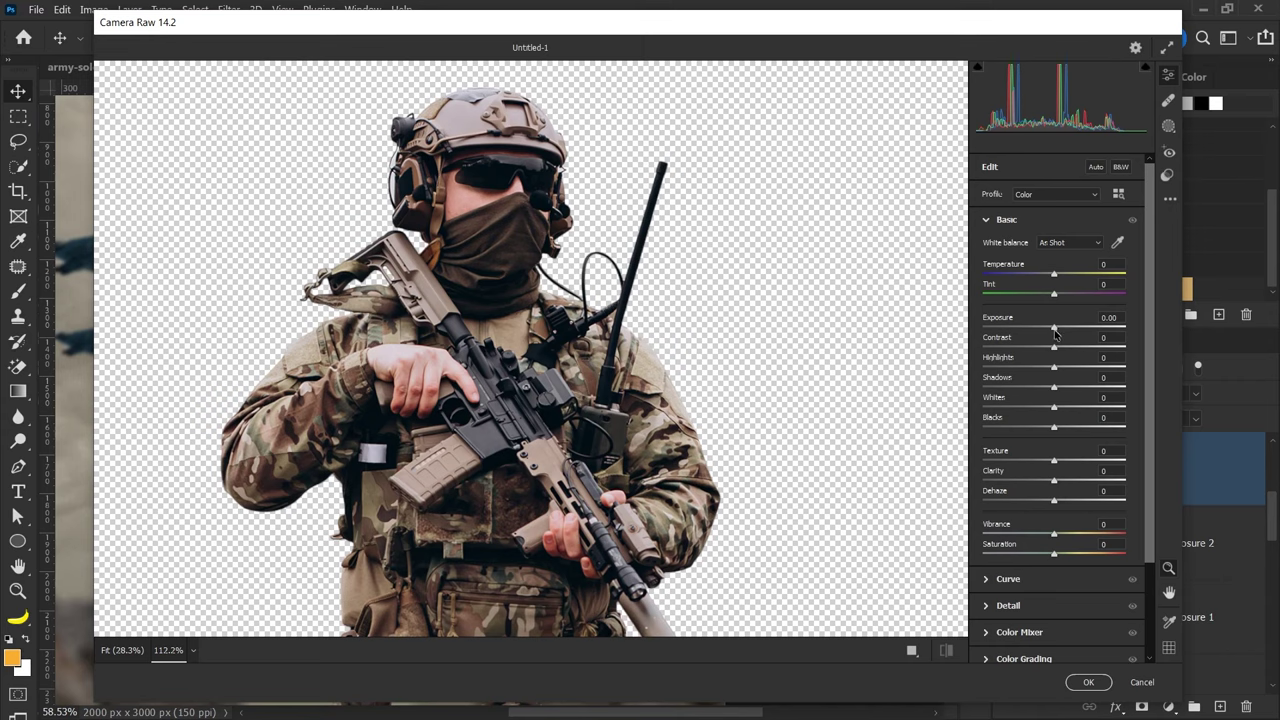
- Grade the soldier: Contrast +17, Highlights -2, Shadows -3, Whites +7, Blacks +21, Texture and Clarity +36
mouse_move(1055, 348)
mouse_down()
mouse_move(1071, 350)
mouse_move(1067, 369)
mouse_move(1040, 371)
mouse_up()
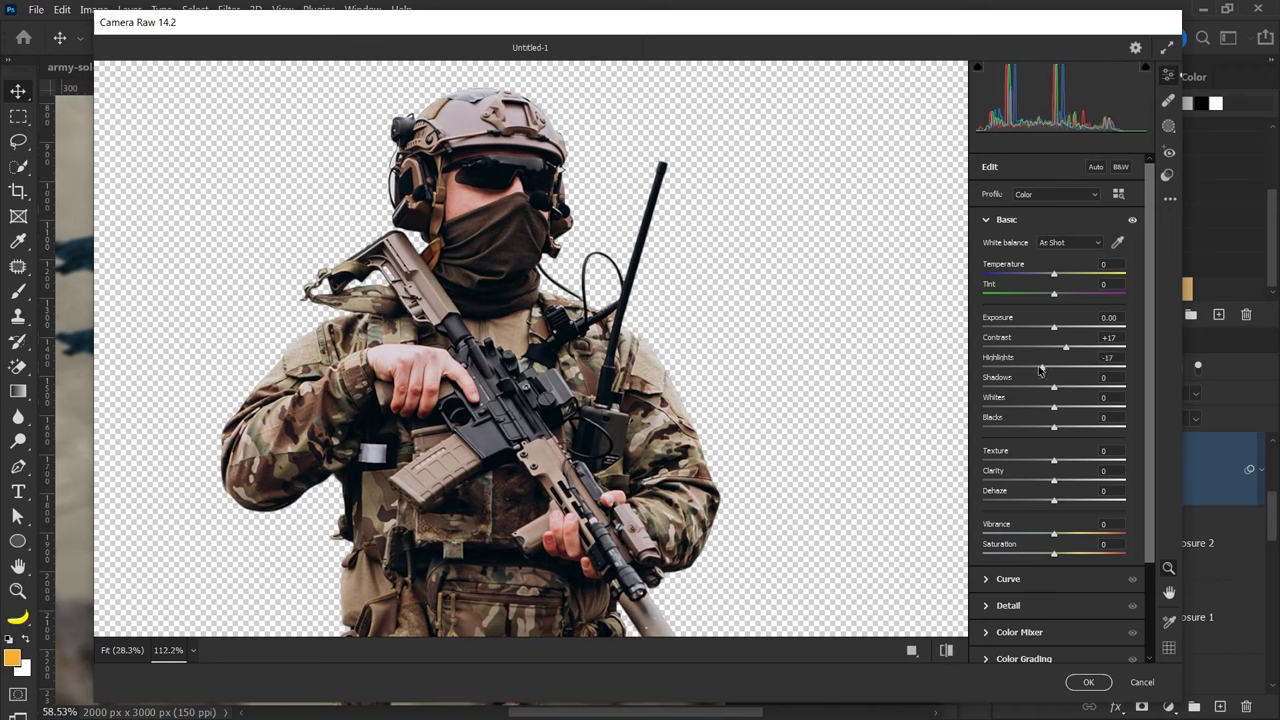
drag(1053, 387, 1090, 388)
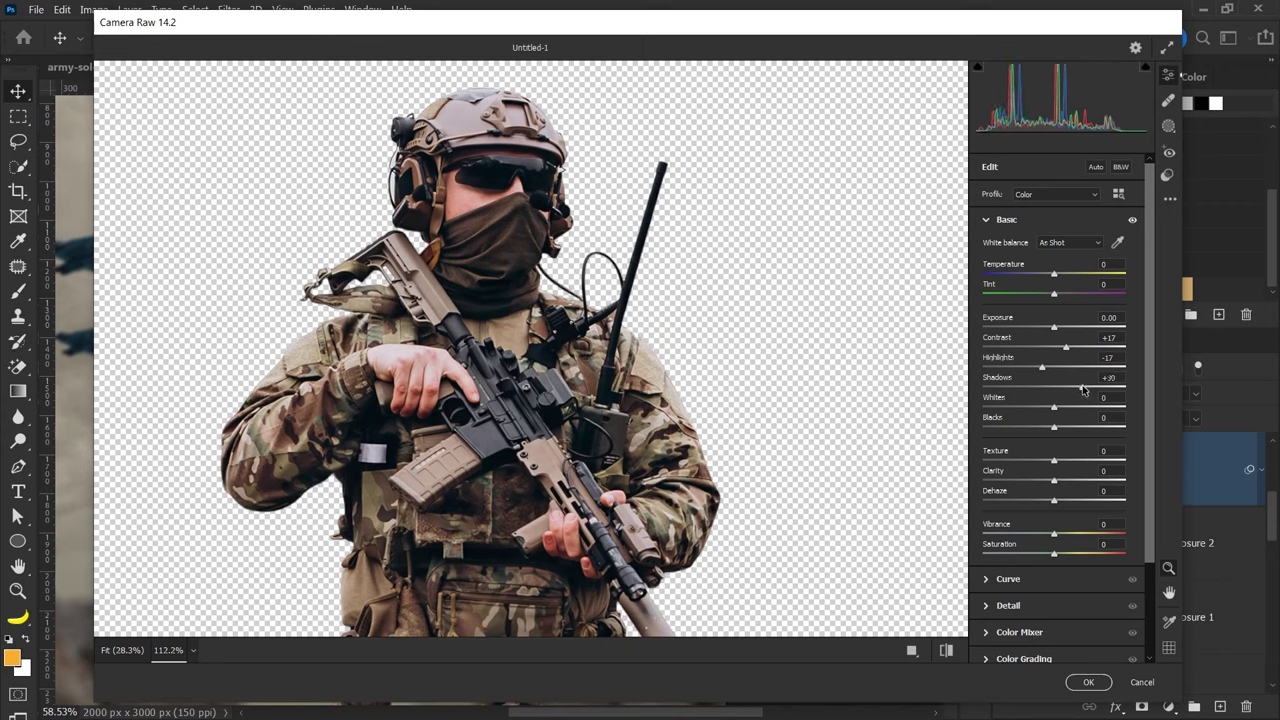
drag(1090, 388, 1047, 389)
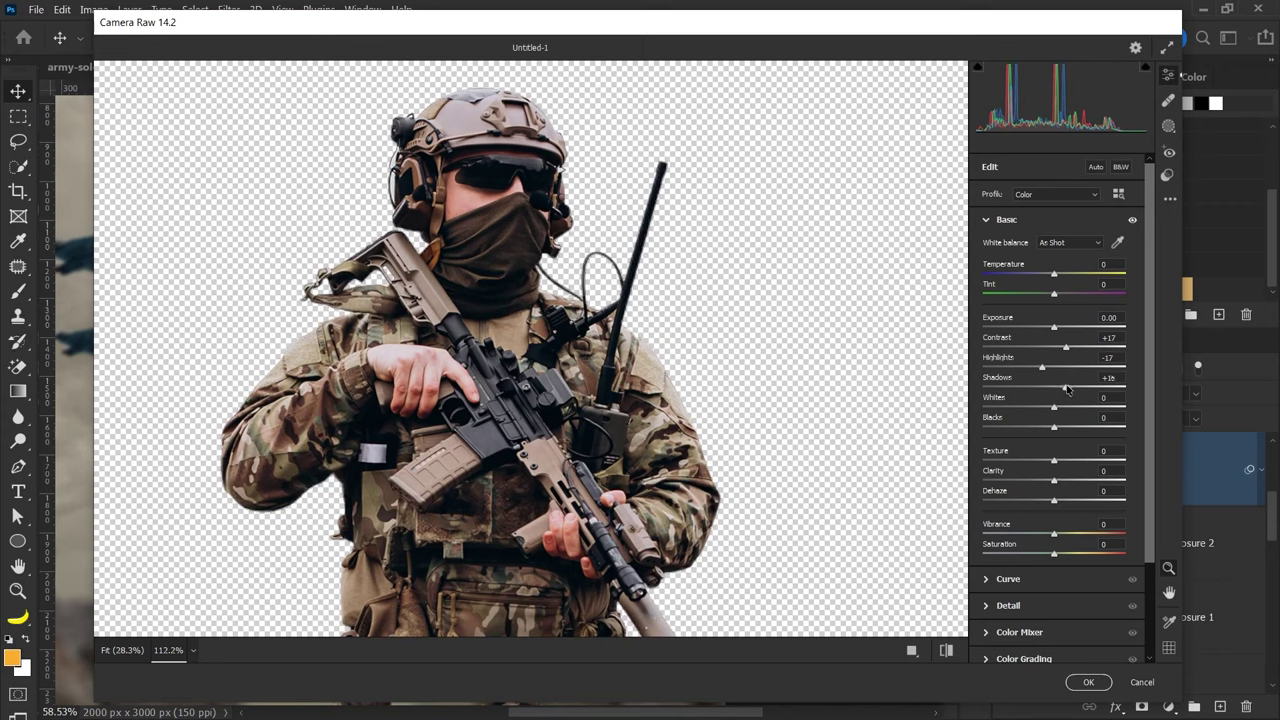
mouse_move(1051, 391)
mouse_down()
mouse_move(1052, 334)
mouse_move(1071, 398)
mouse_up()
scroll(1044, 432, down, 1)
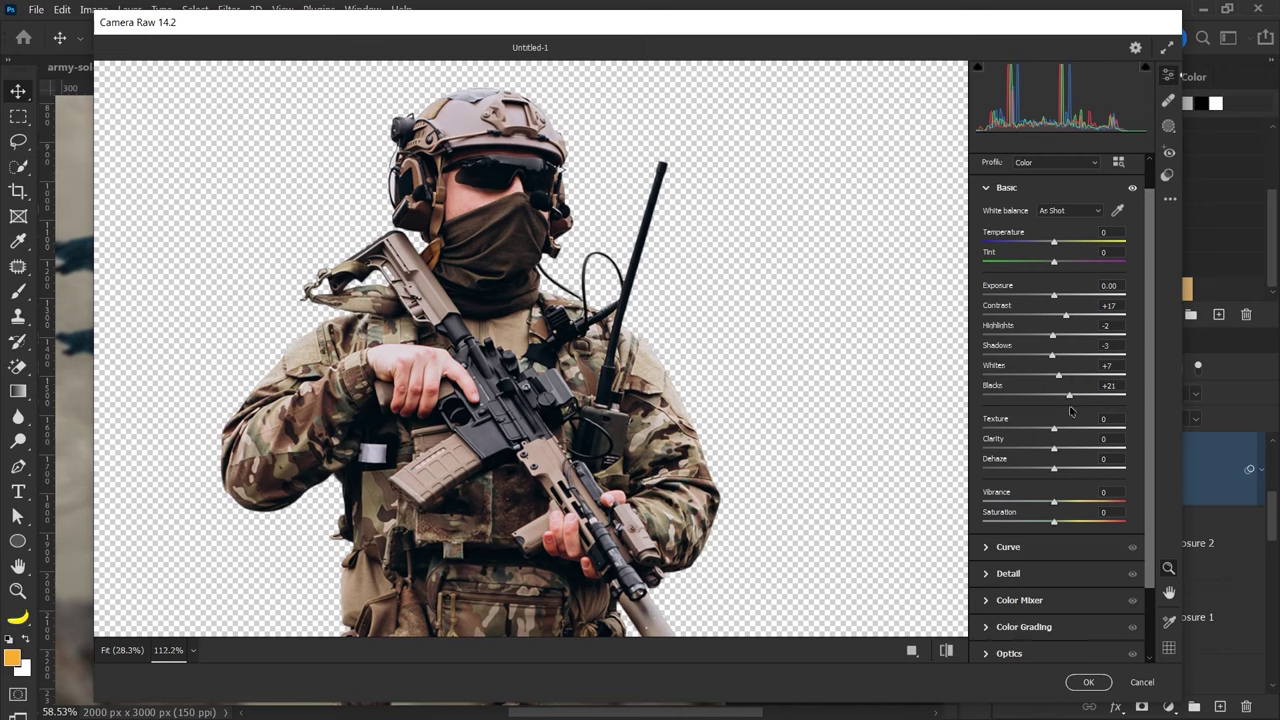
mouse_move(1055, 430)
mouse_down()
mouse_move(1086, 431)
mouse_move(1080, 450)
mouse_move(1080, 430)
mouse_up()
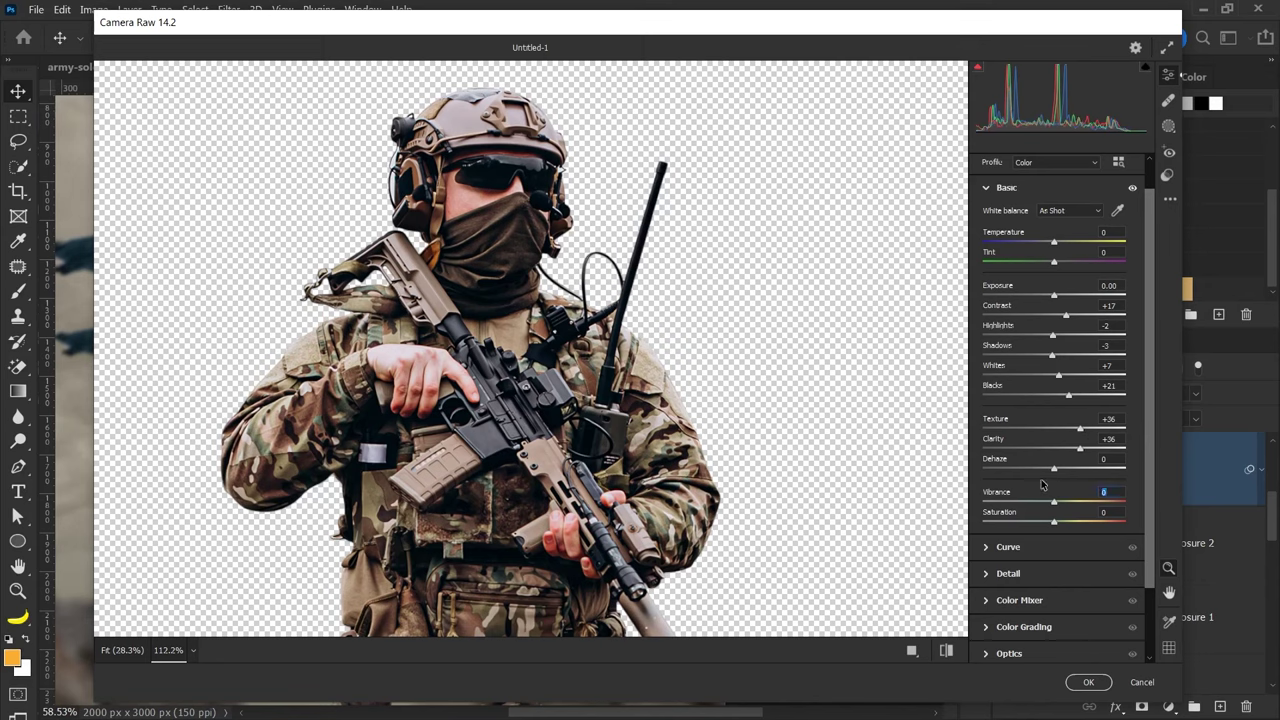
scroll(1041, 484, down, 3)
click(995, 490)
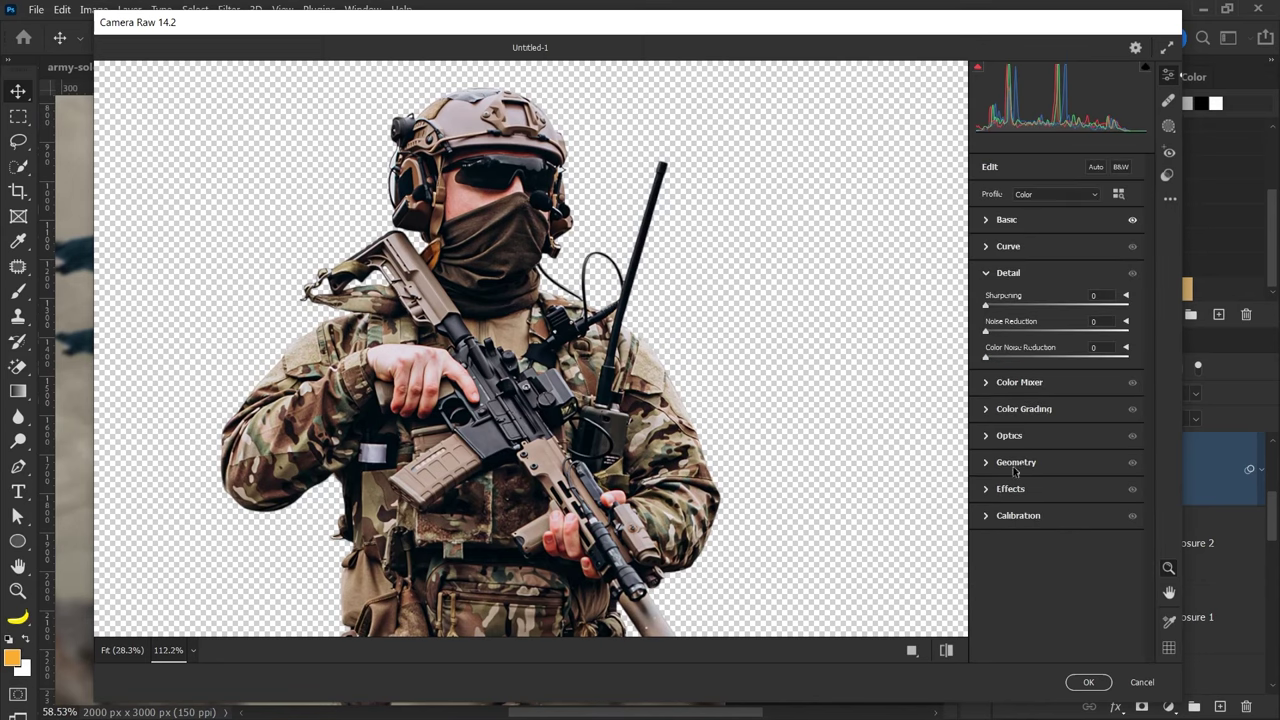
- Set Camera Raw Noise Reduction 39 and Color Noise Reduction 32, then apply the filter
drag(988, 333, 1052, 335)
drag(514, 206, 620, 228)
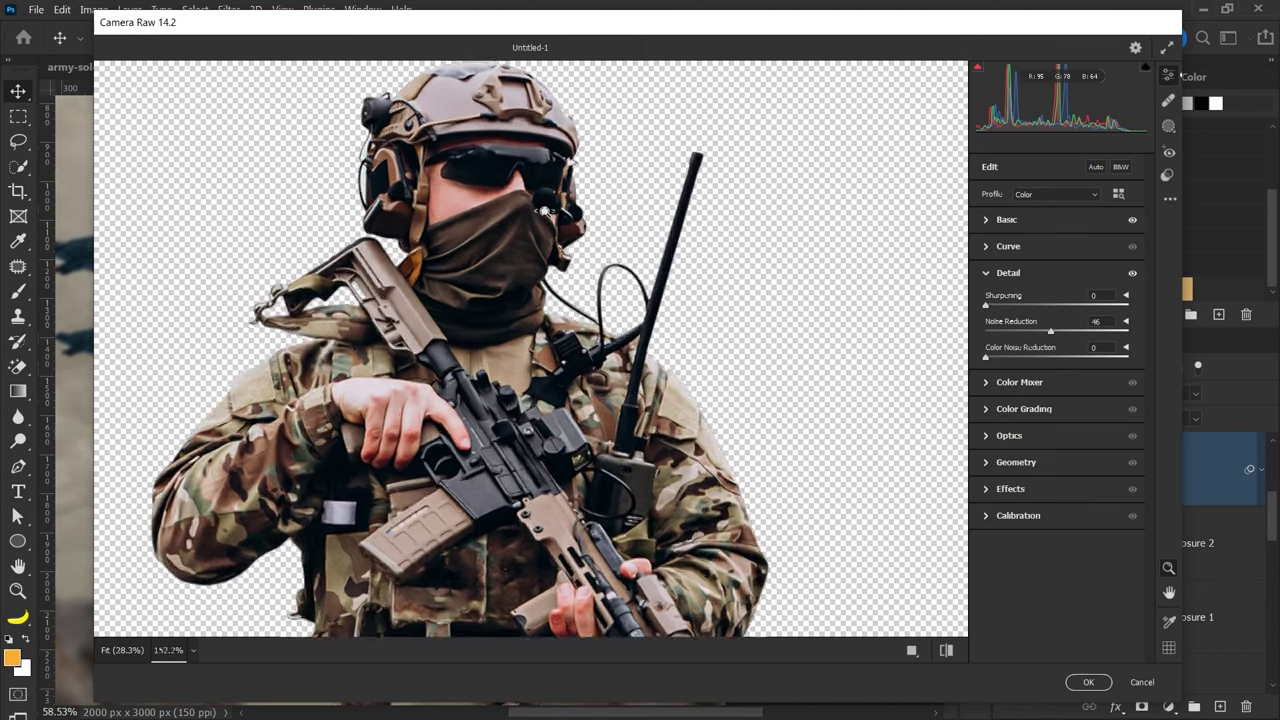
drag(1050, 331, 891, 334)
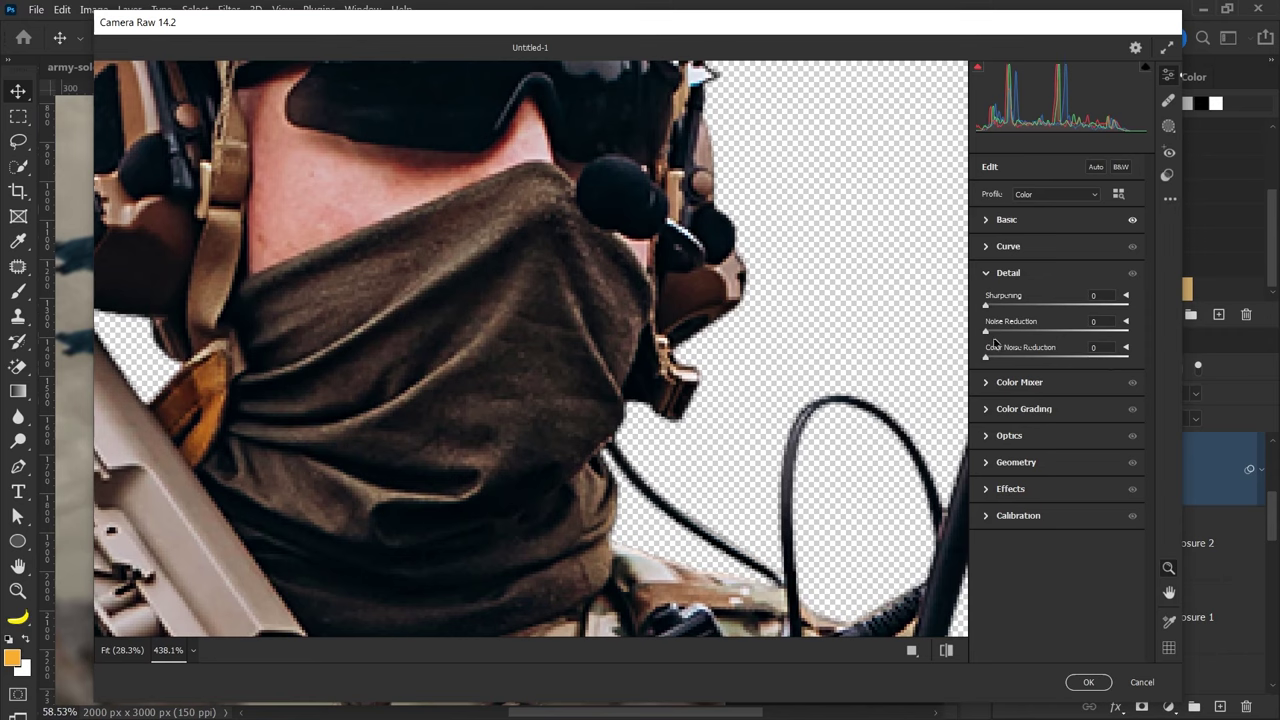
mouse_move(988, 333)
mouse_down()
mouse_move(1048, 335)
mouse_move(1034, 360)
mouse_up()
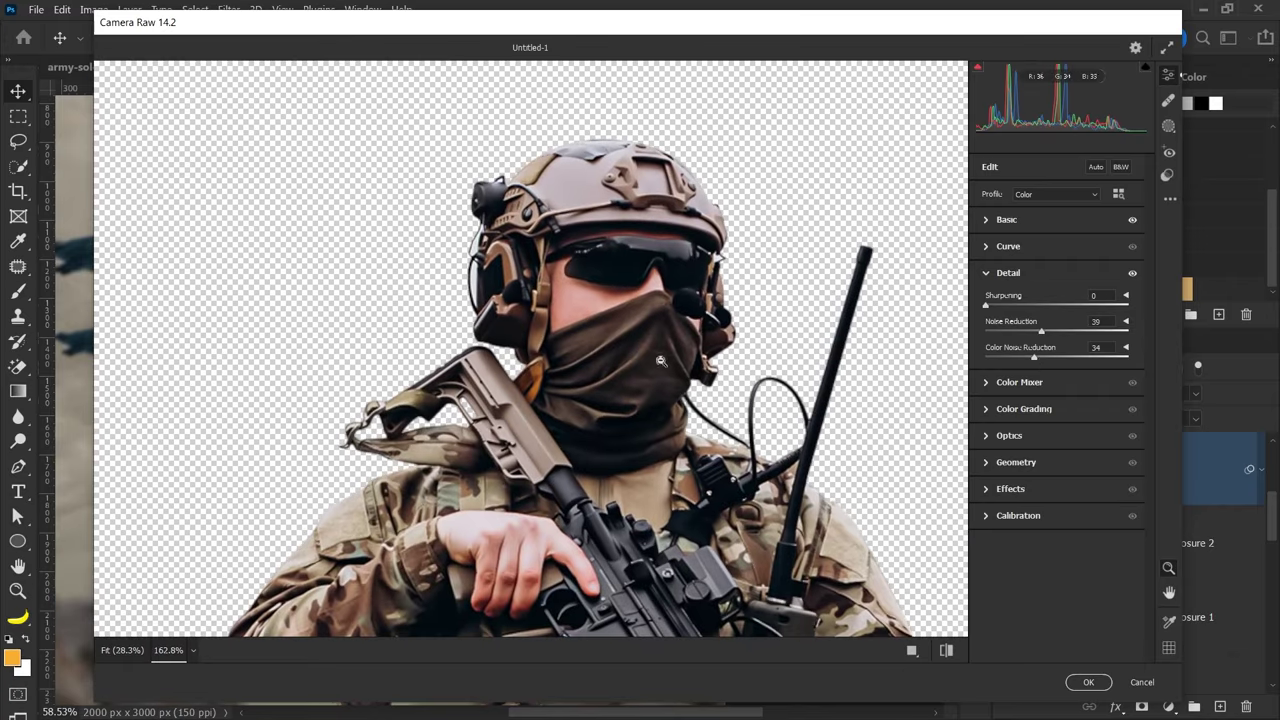
drag(1032, 360, 1034, 360)
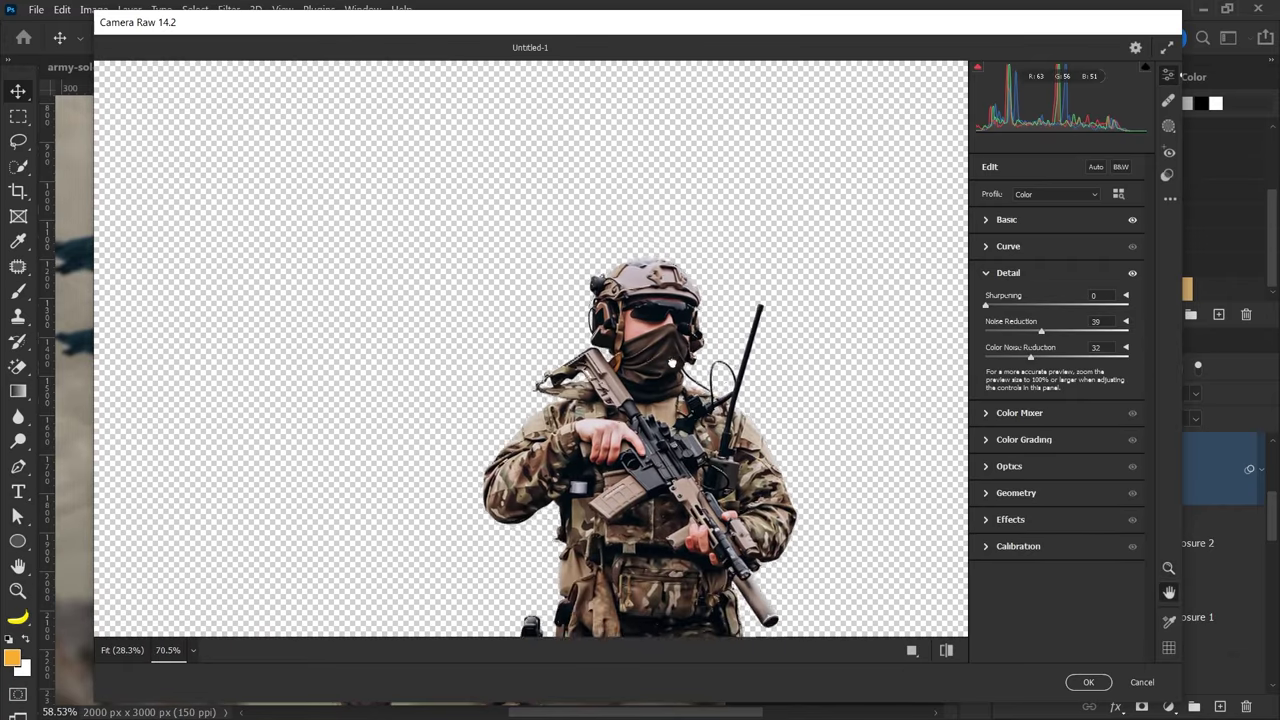
click(1088, 682)
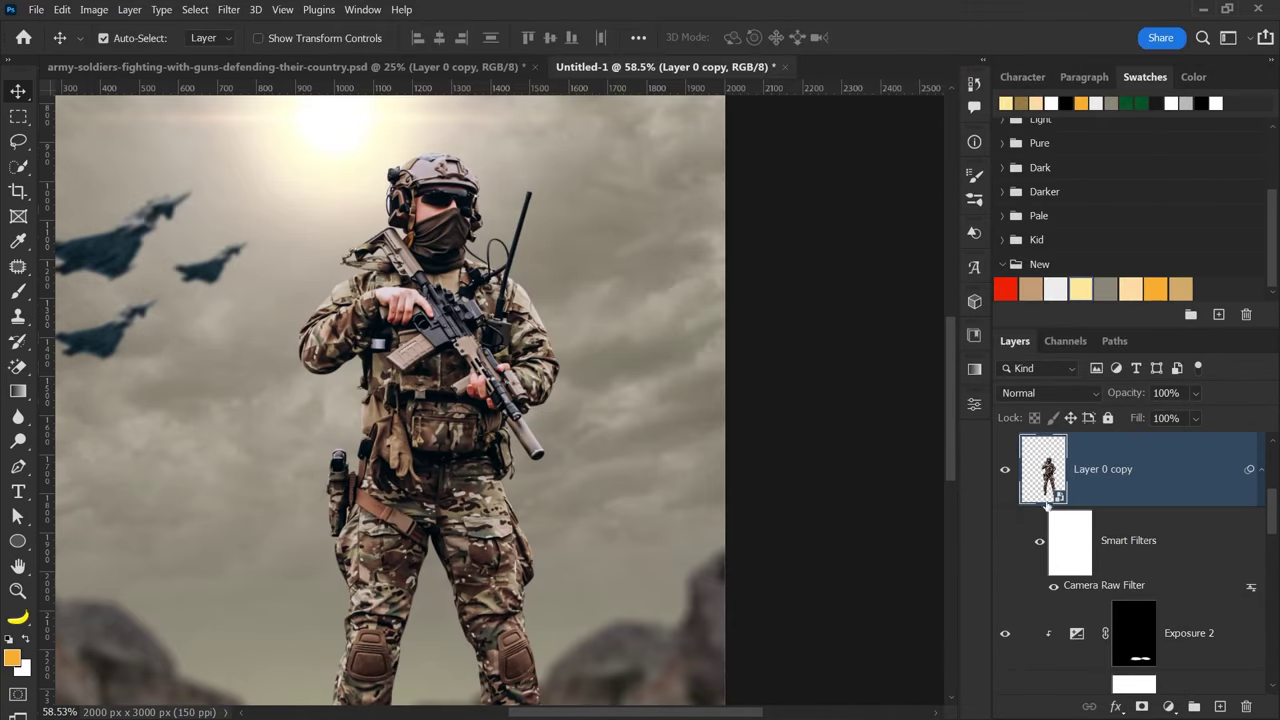
click(888, 343)
- Add an Exposure adjustment layer clipped to the soldier layer, Layer 0 copy
key(ctrl+0)
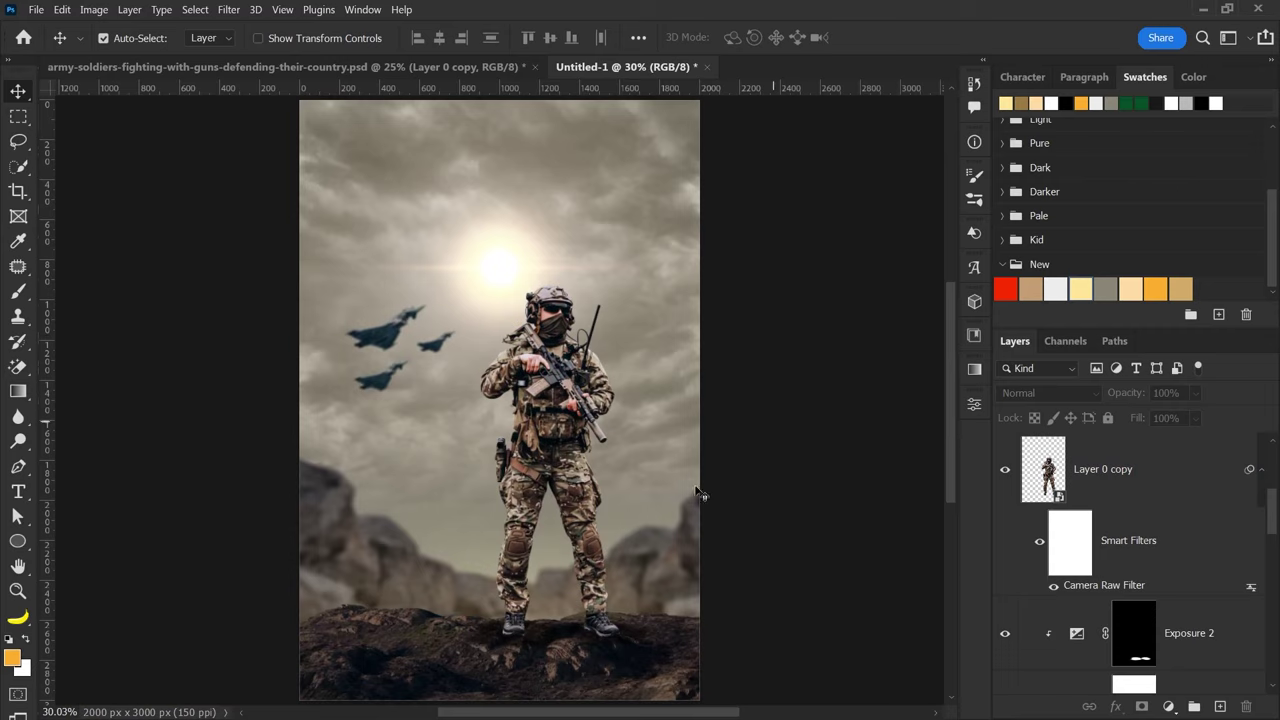
scroll(495, 510, up, 5)
scroll(495, 510, down, 3)
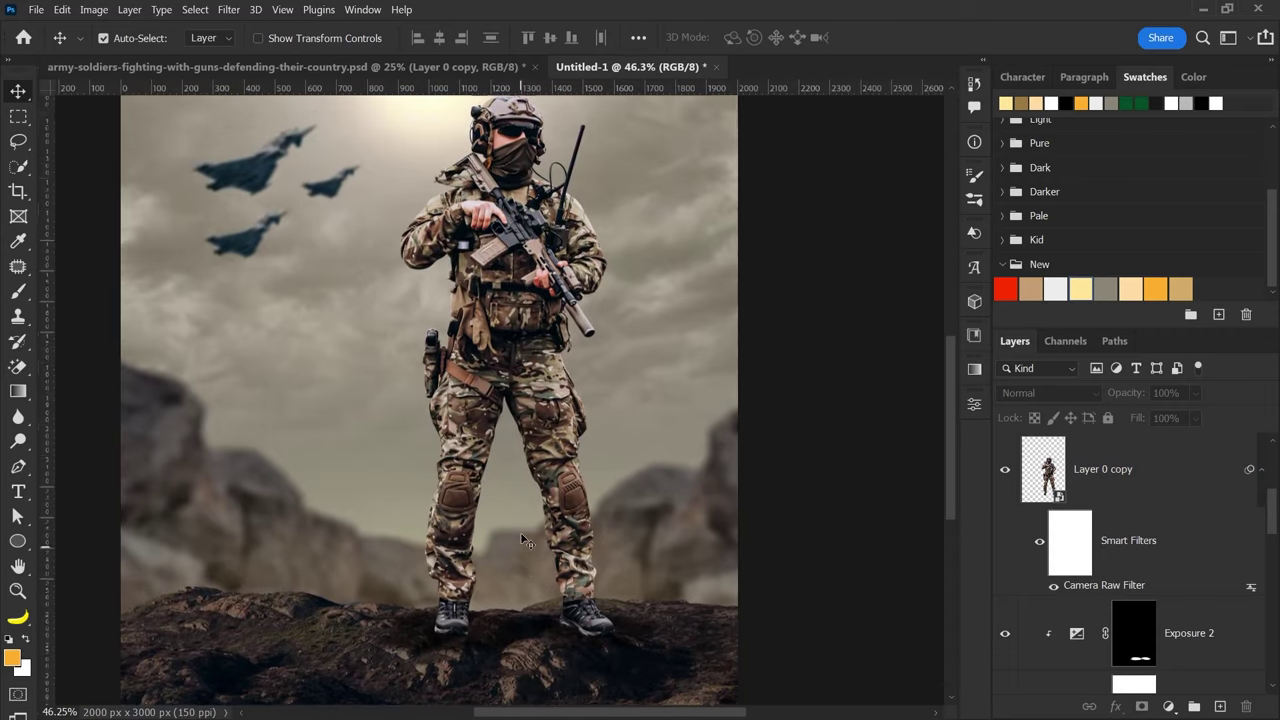
scroll(1271, 498, up, 2)
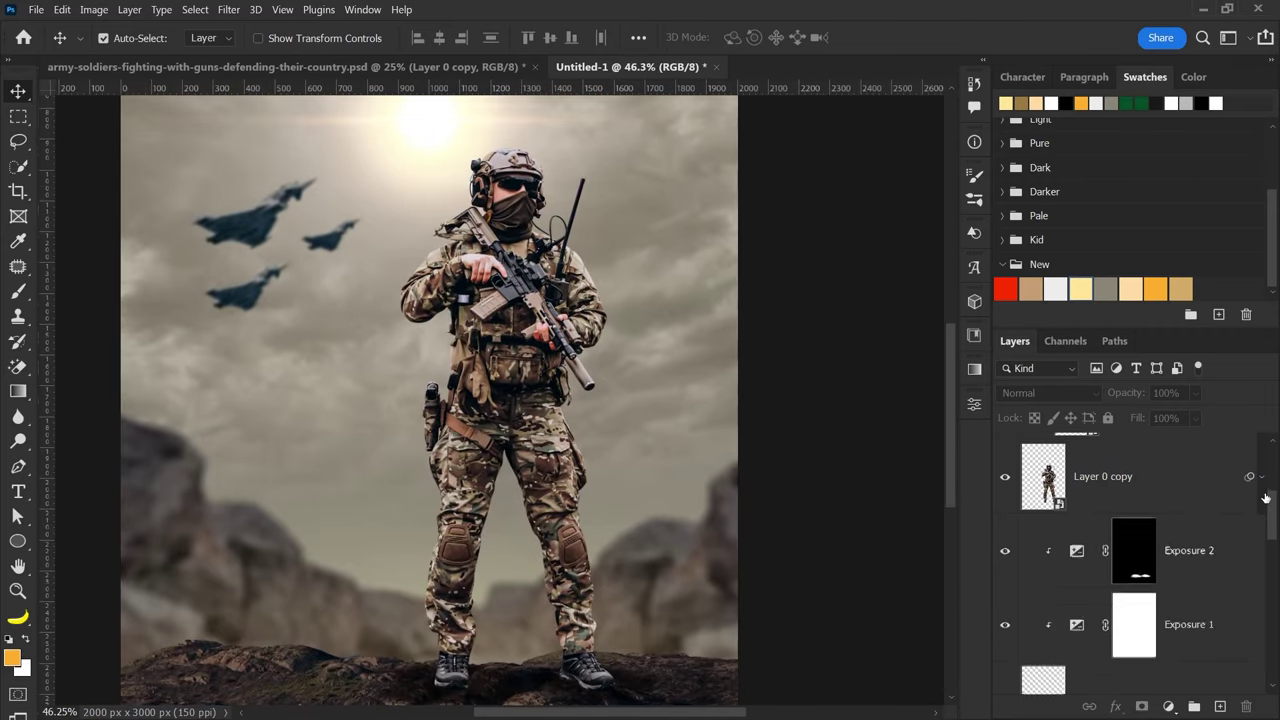
click(1210, 510)
scroll(1206, 520, up, 2)
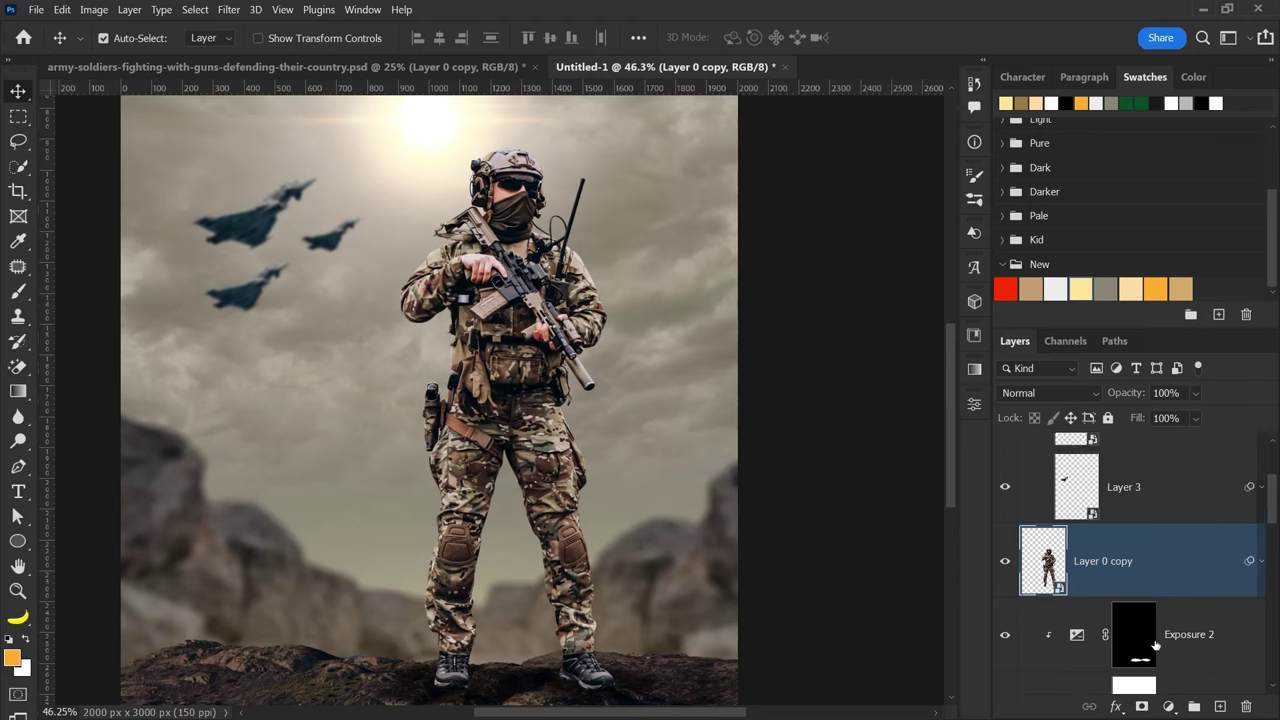
click(1166, 705)
click(1215, 511)
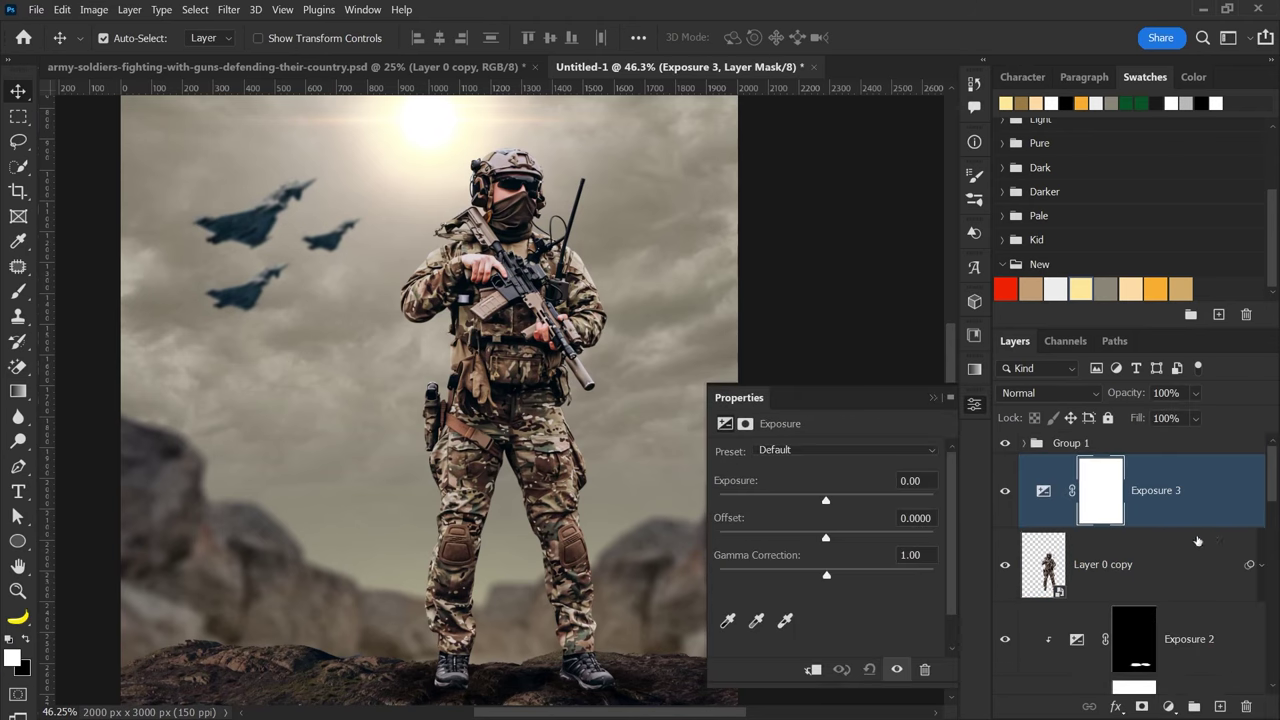
click(840, 670)
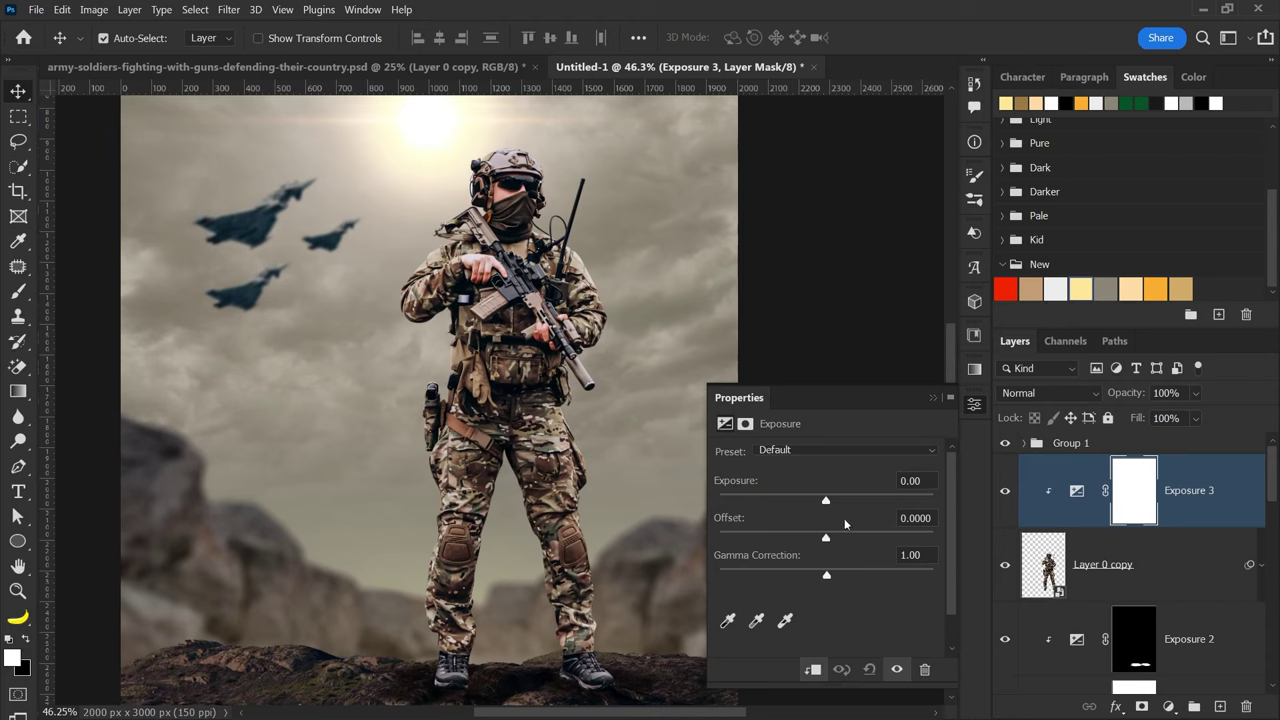
- Set the soldier's Exposure to -2.14 and Gamma to 1.08
drag(826, 503, 792, 501)
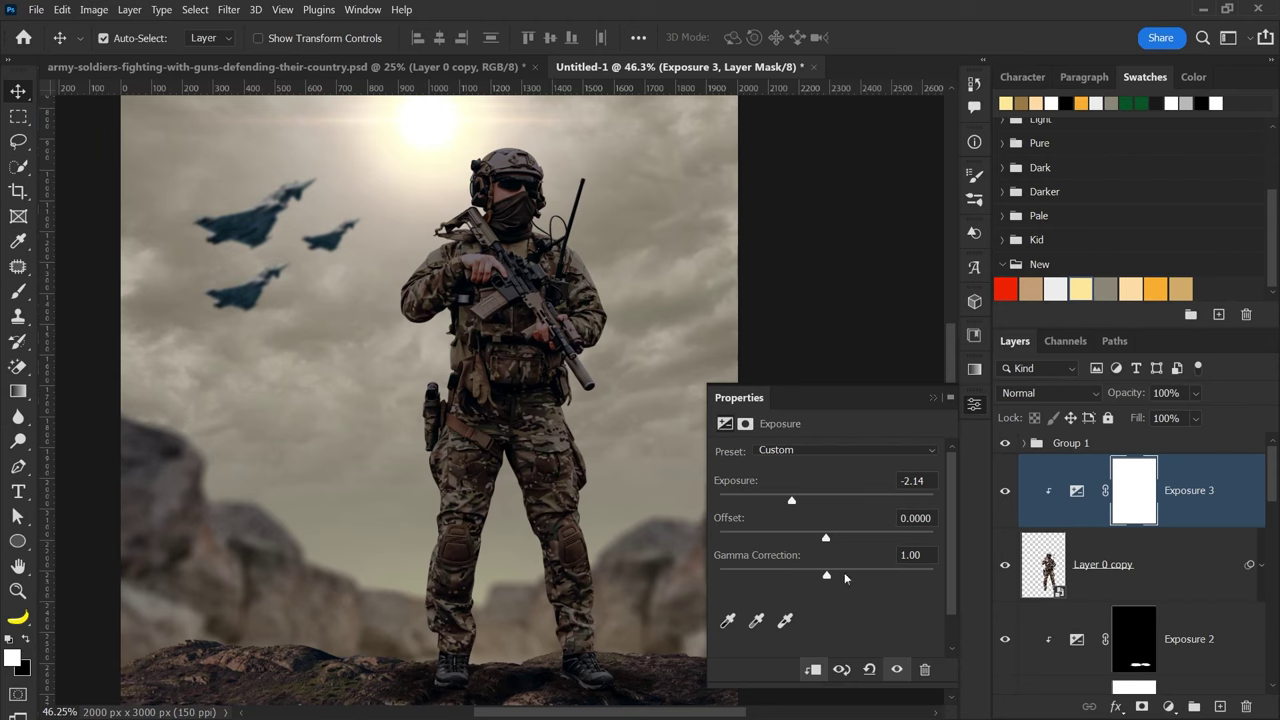
drag(826, 577, 817, 577)
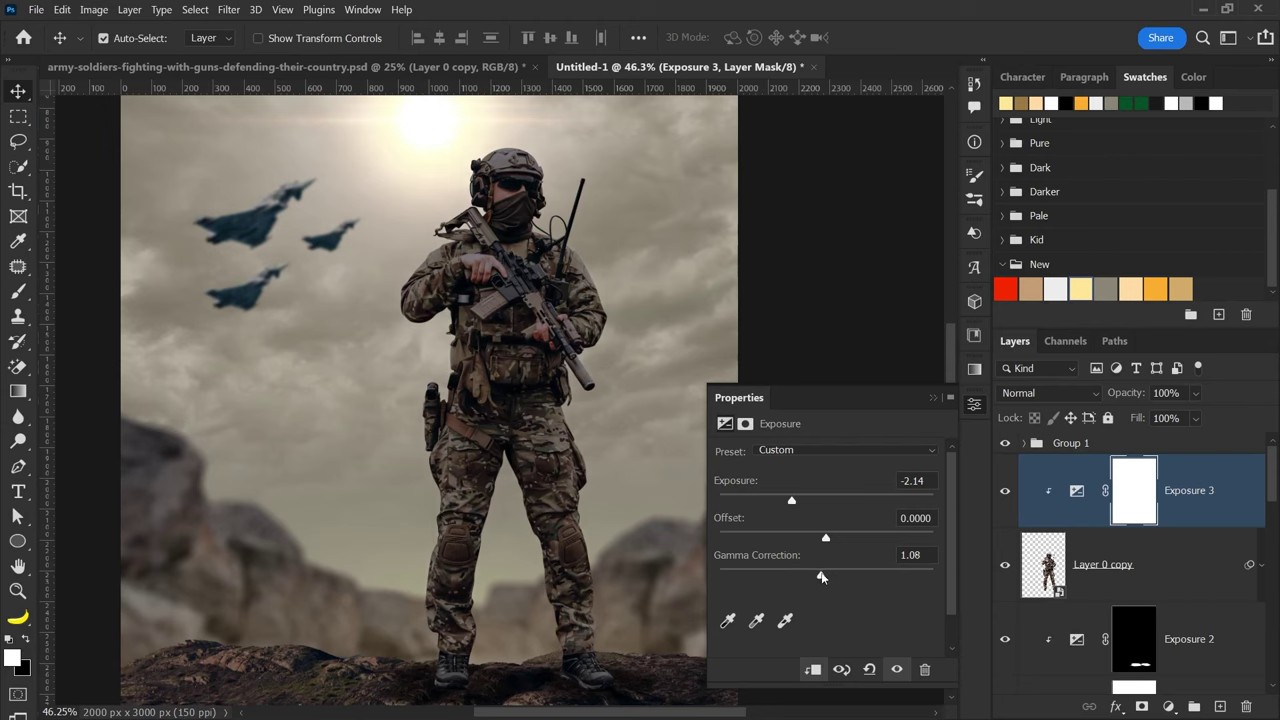
click(974, 404)
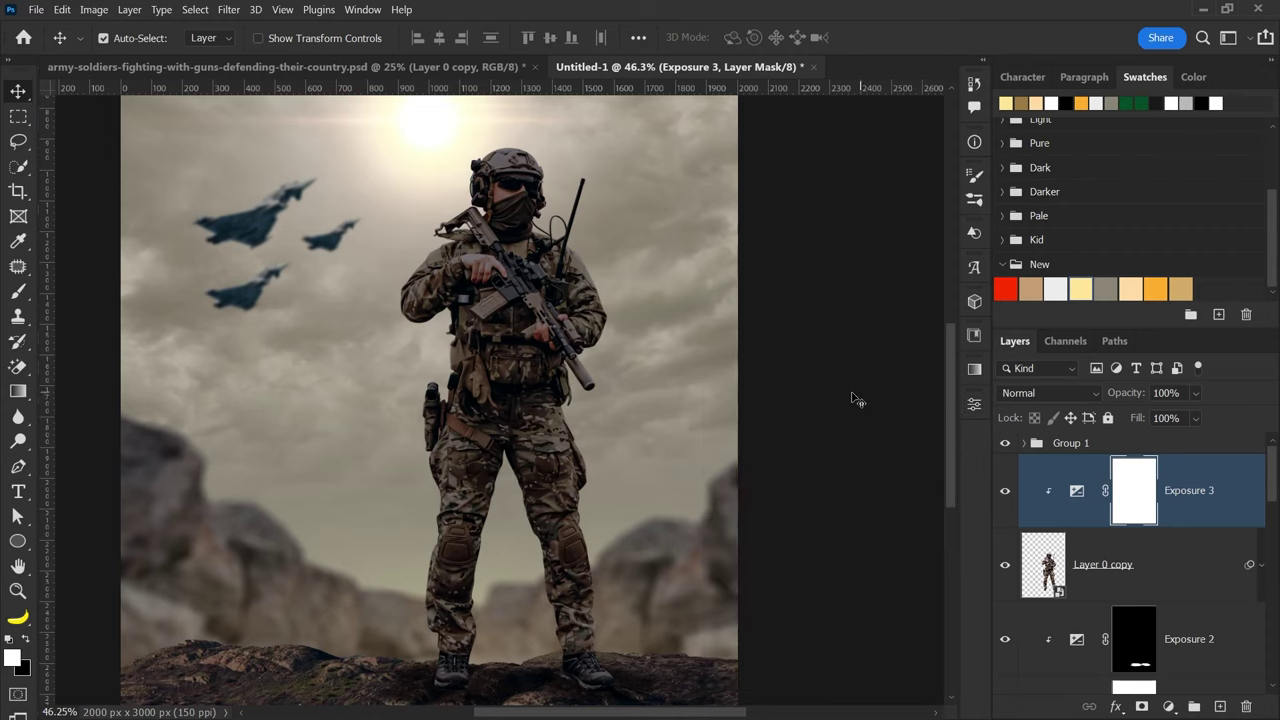
click(818, 399)
scroll(818, 399, down, 2)
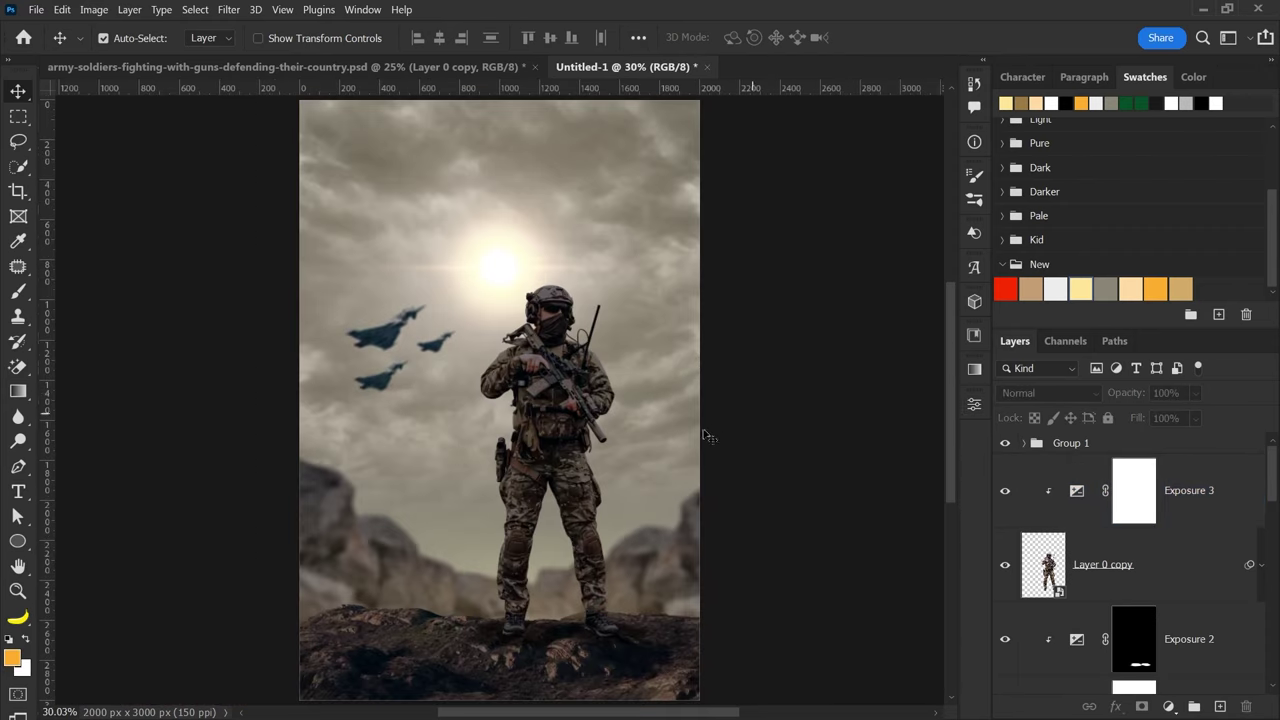
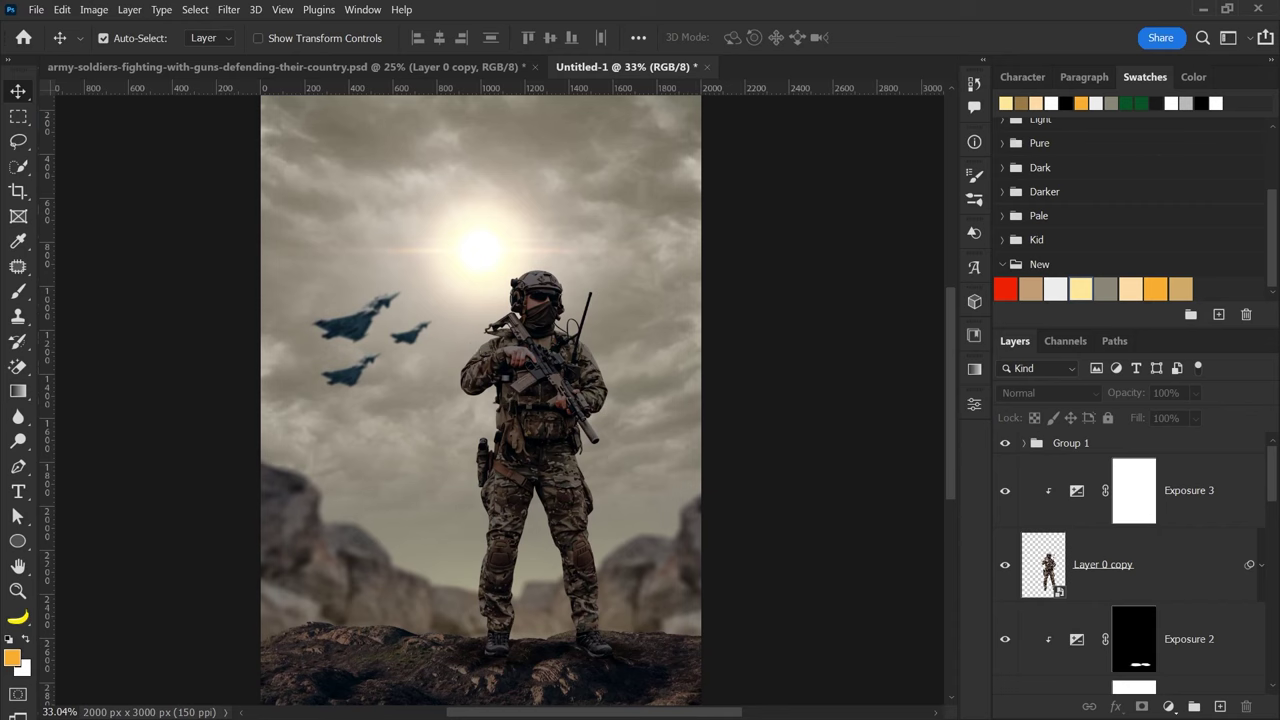
- Add a new Hue/Saturation adjustment layer directly above the Exposure 3 adjustment
scroll(430, 355, down, 3)
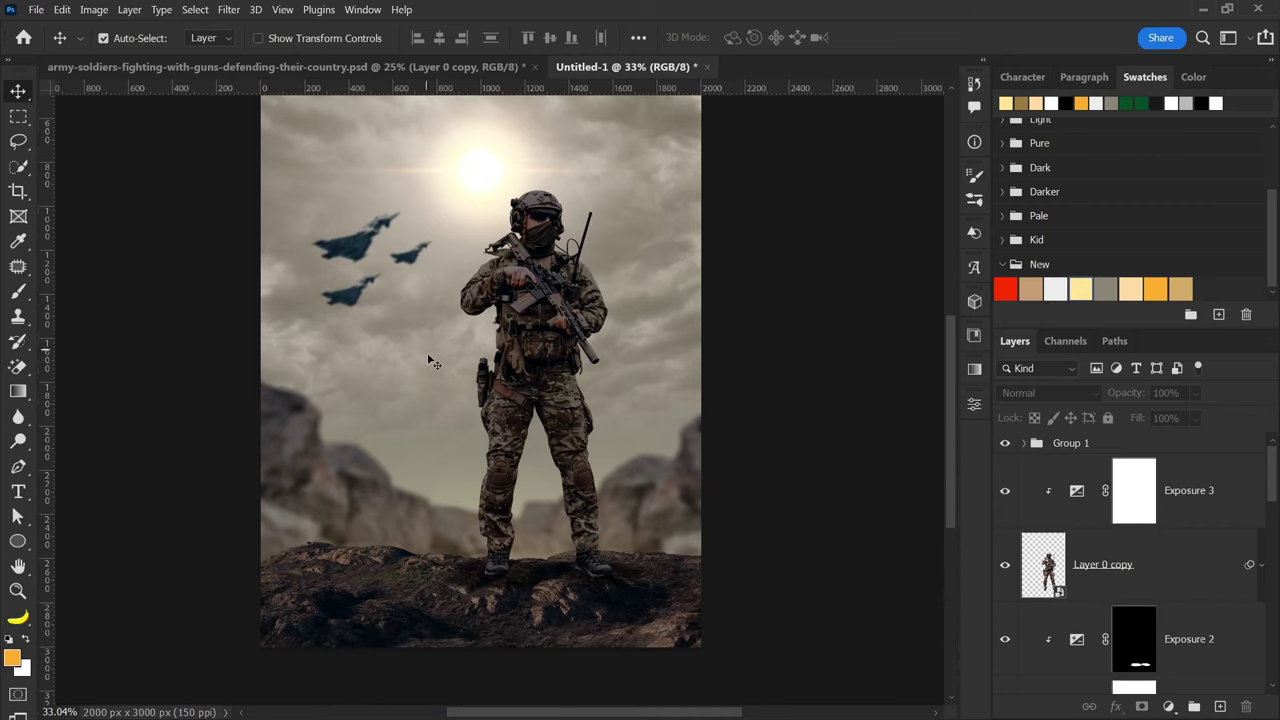
scroll(430, 355, up, 1)
scroll(450, 353, up, 1)
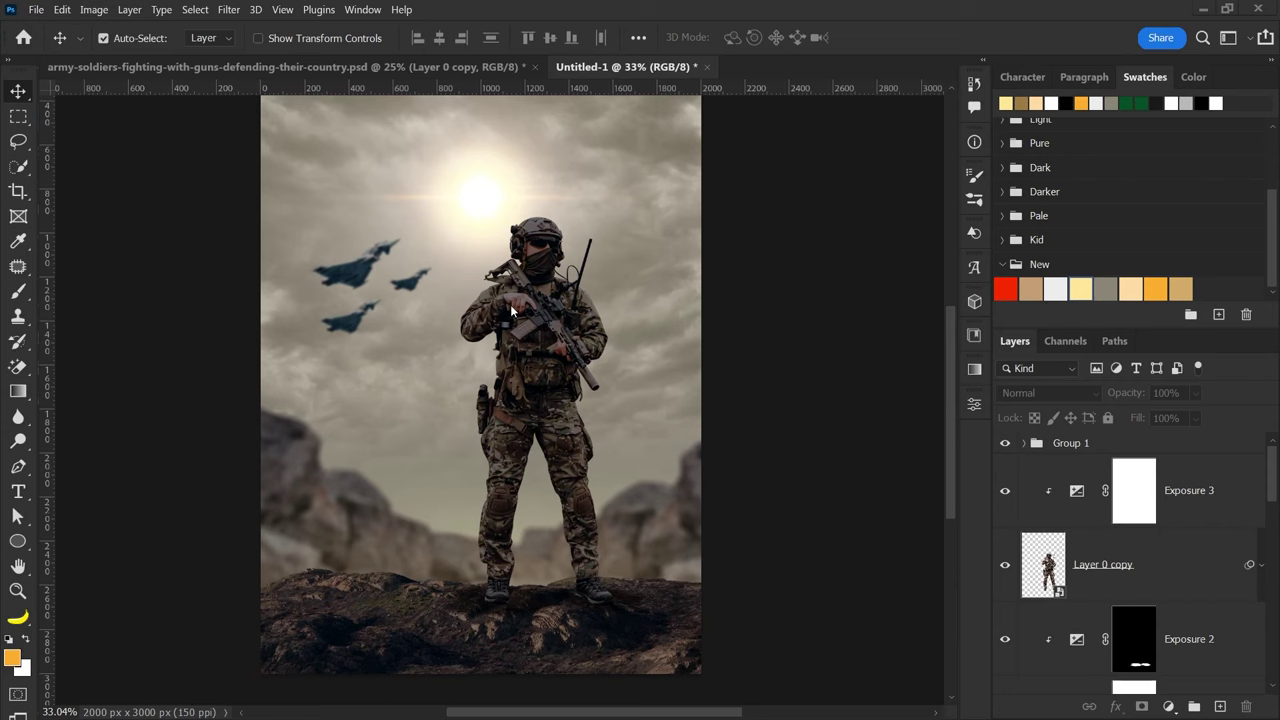
click(1210, 511)
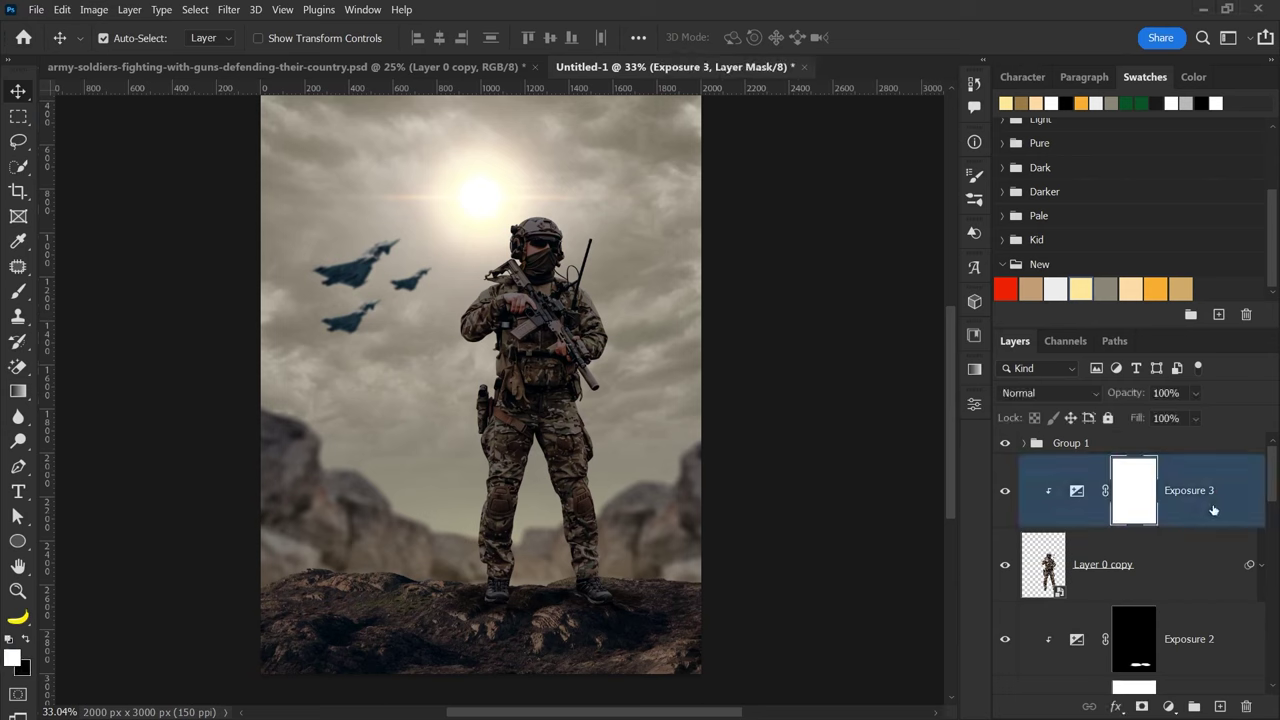
click(1205, 523)
click(1172, 706)
click(1232, 541)
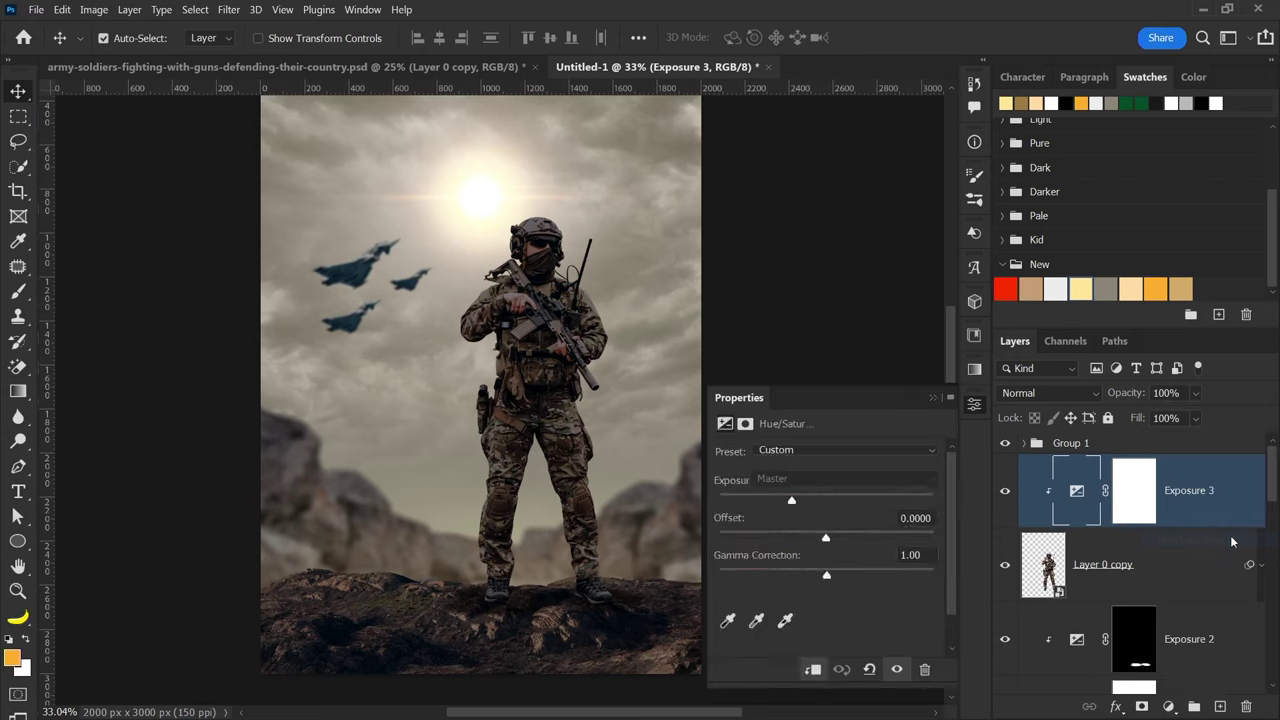
- Clip Hue/Saturation to the soldier, colorize it at Hue 45, Saturation 66, Lightness +79
click(812, 670)
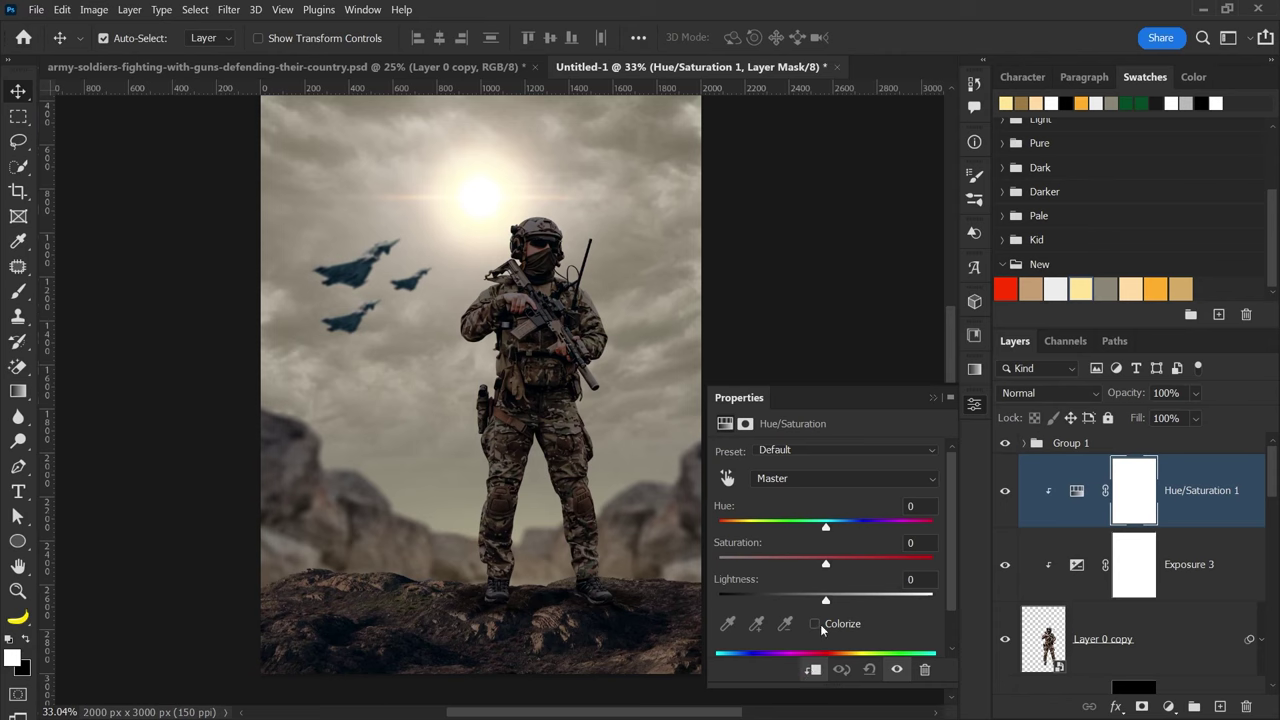
click(816, 624)
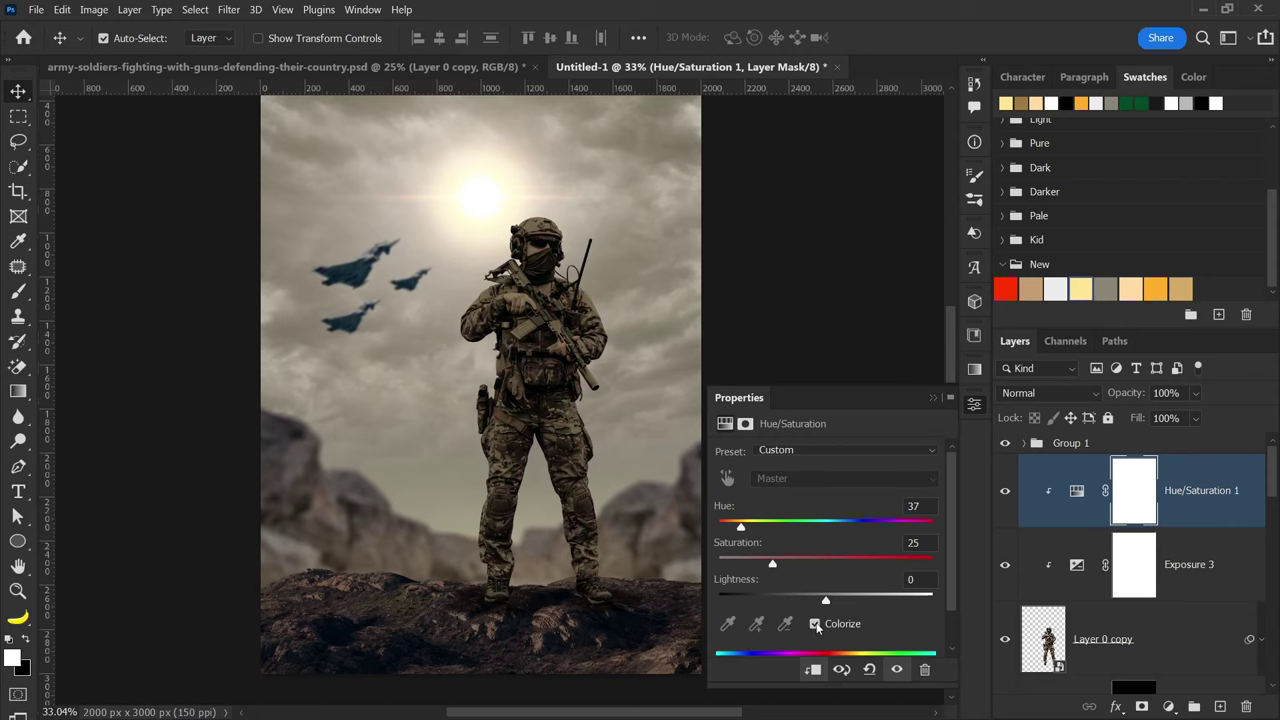
scroll(540, 298, up, 2)
scroll(540, 298, up, 2)
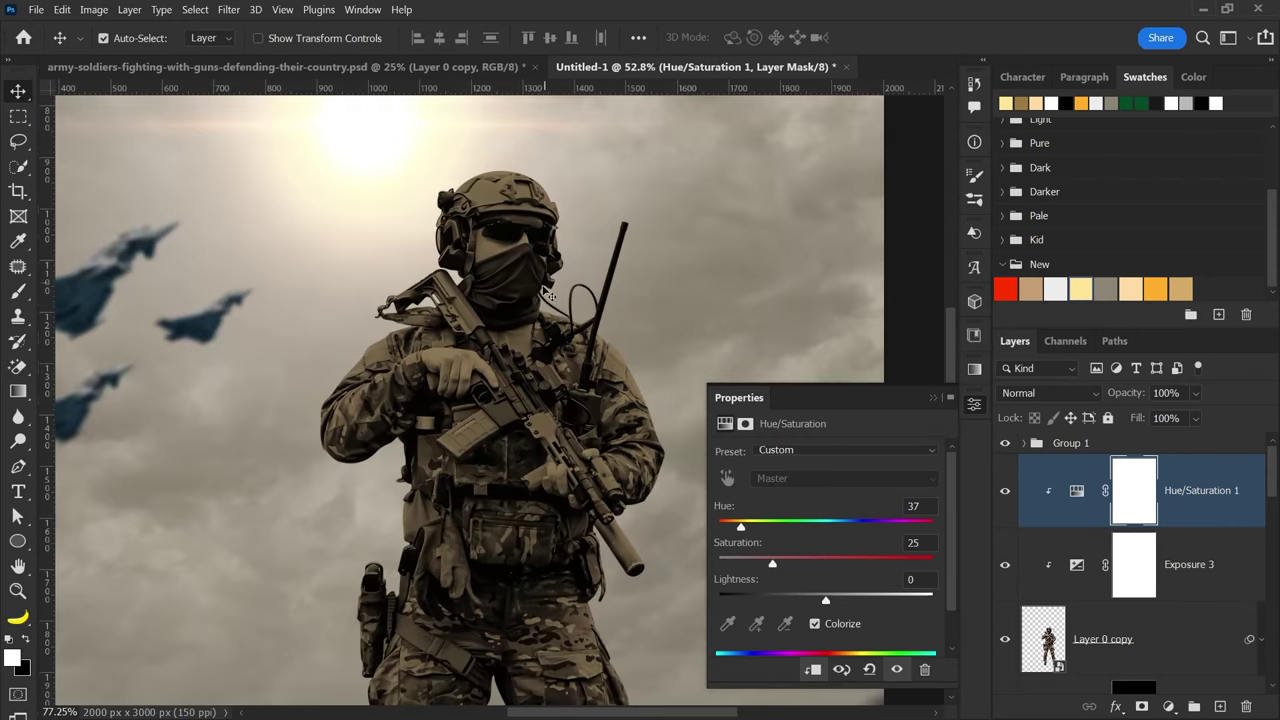
scroll(540, 298, up, 2)
mouse_move(874, 570)
mouse_down()
mouse_move(868, 599)
mouse_move(889, 601)
mouse_up()
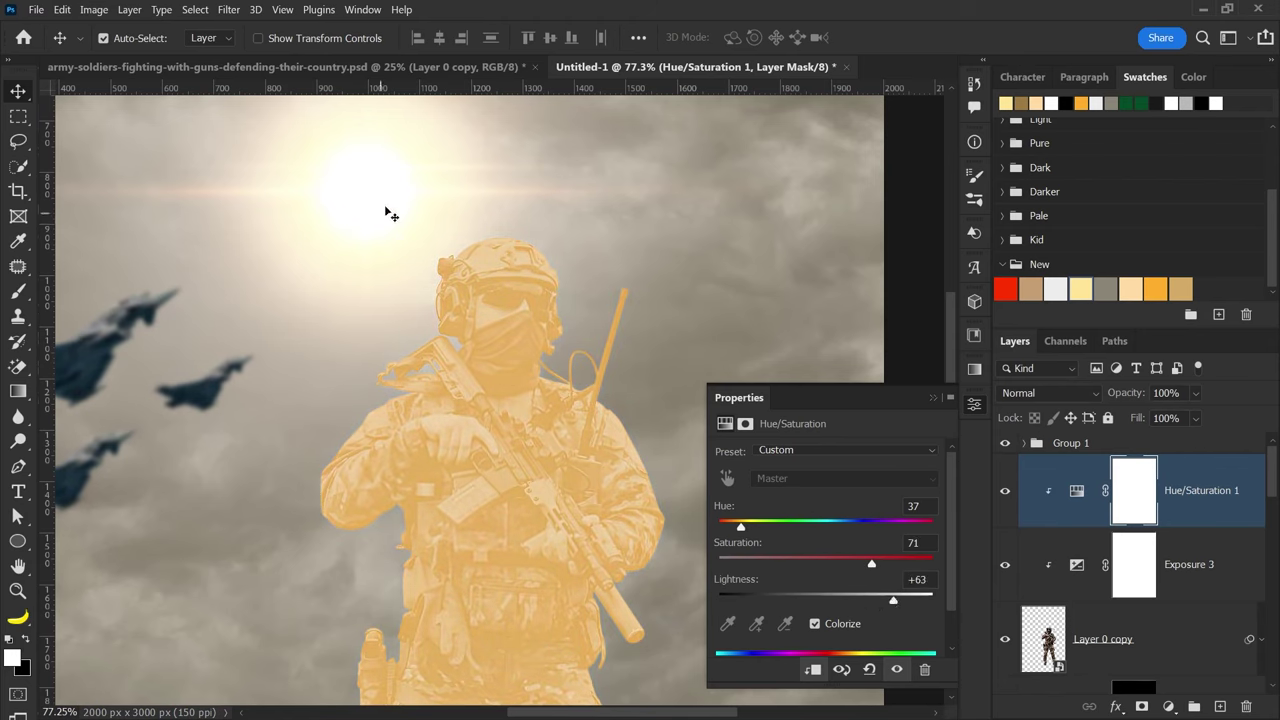
drag(749, 528, 746, 528)
mouse_move(900, 600)
mouse_down()
mouse_move(914, 598)
mouse_move(856, 561)
mouse_move(910, 600)
mouse_up()
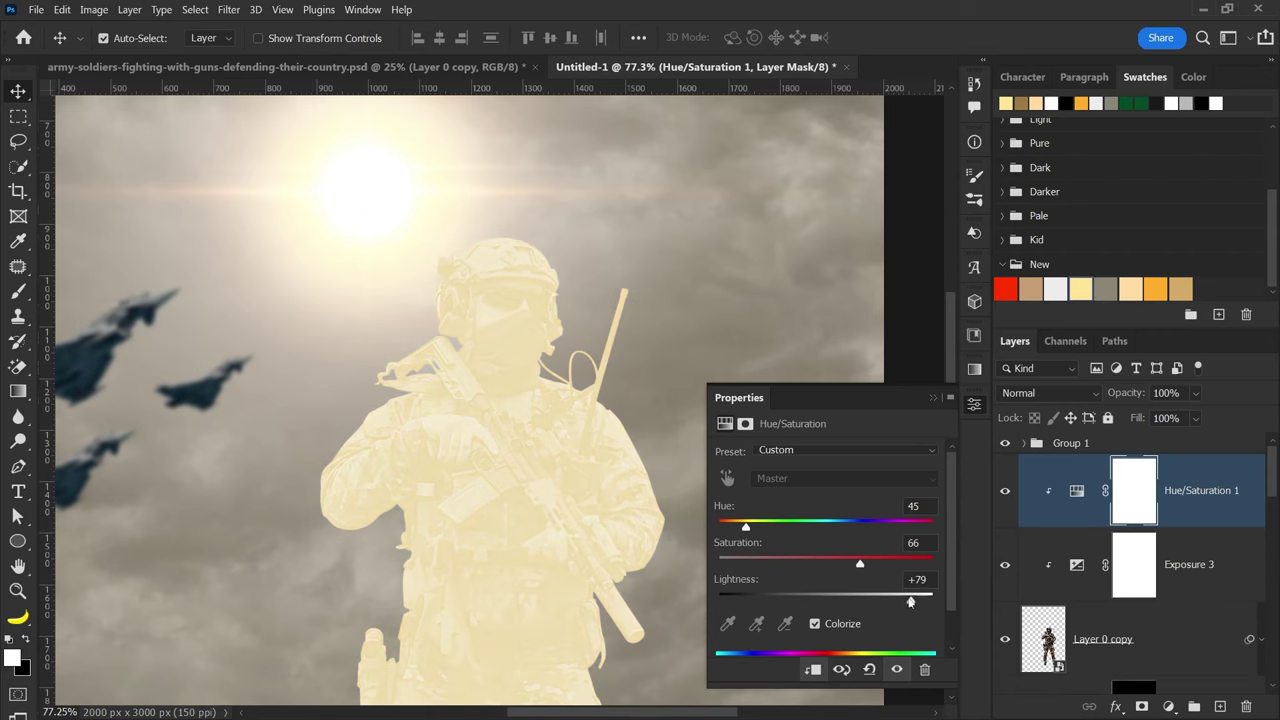
- Collapse the Properties panel, fit the image to the window, and invert the mask
click(931, 398)
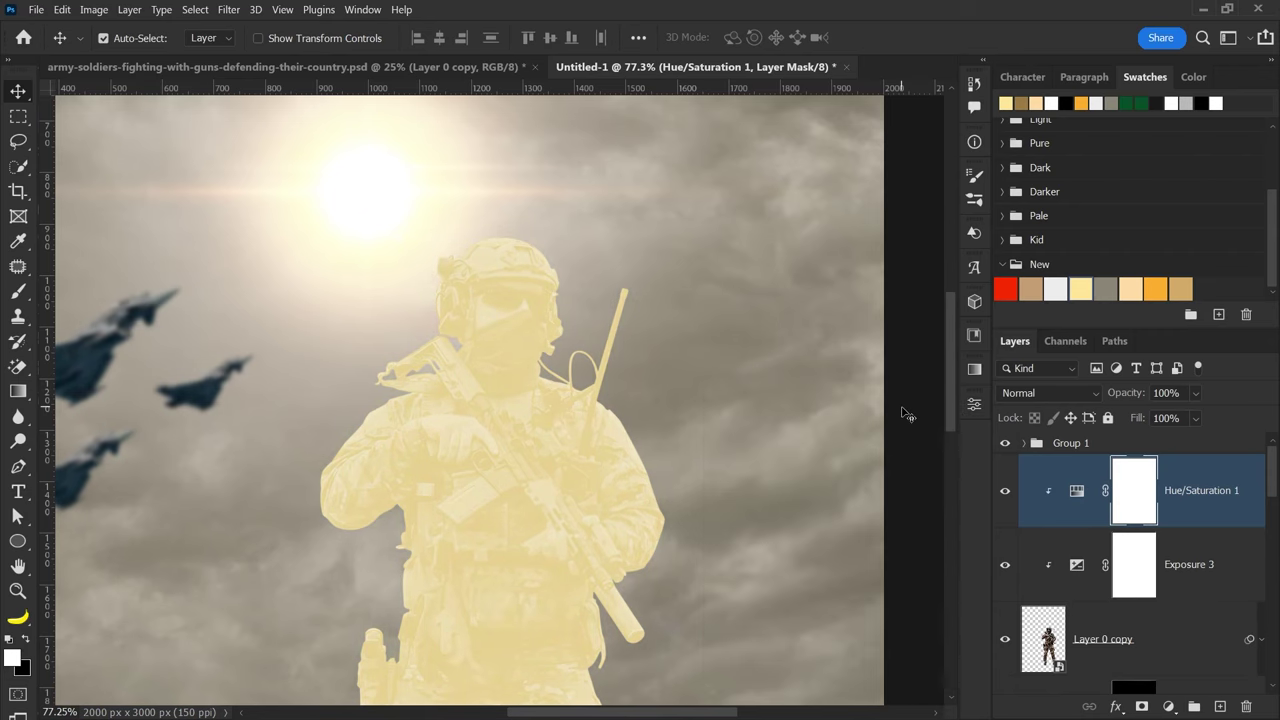
key(ctrl+0)
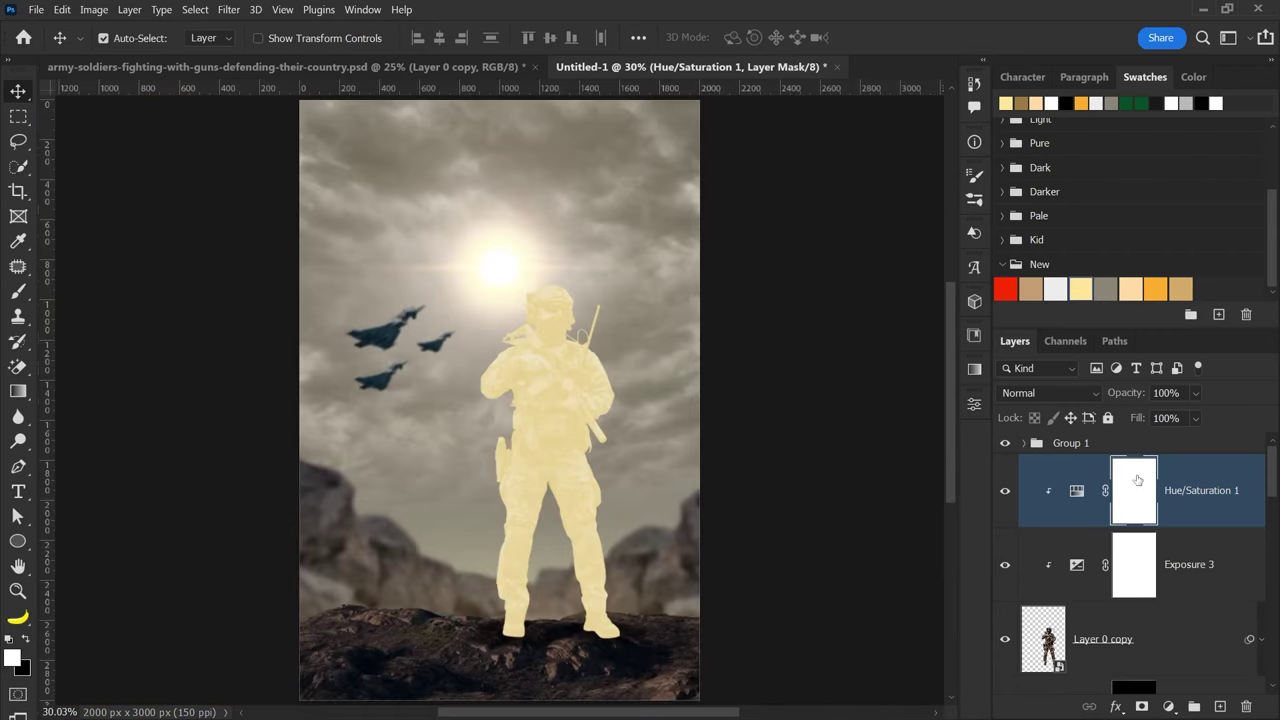
key(ctrl+i)
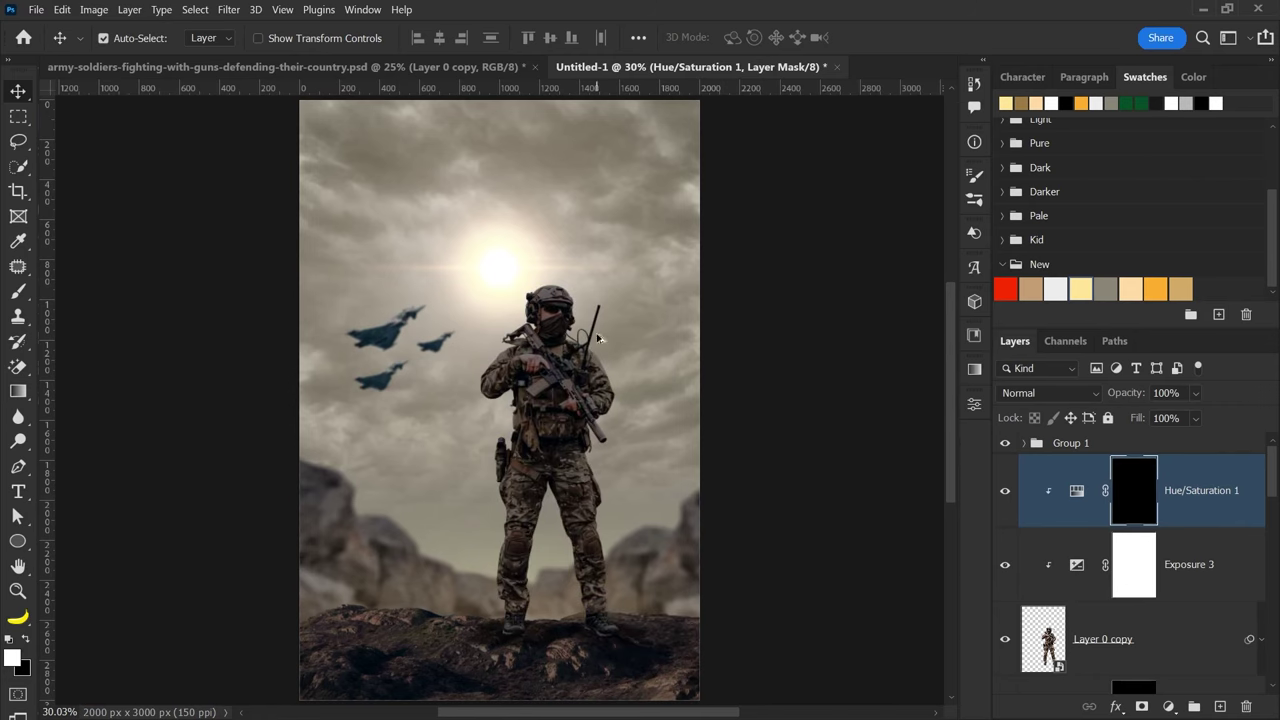
- Switch to the Brush tool and zoom in on the soldier's helmet
scroll(456, 343, up, 5)
scroll(460, 350, up, 2)
key(b)
scroll(530, 330, down, 2)
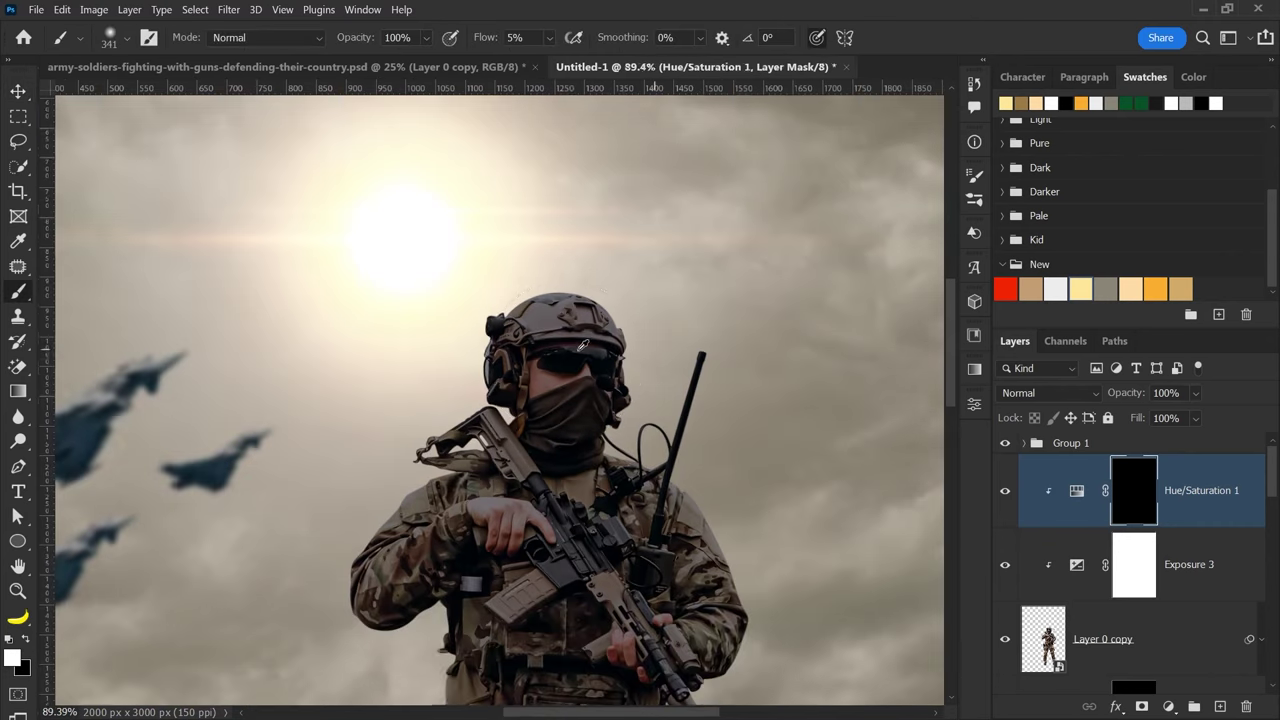
scroll(497, 283, up, 1)
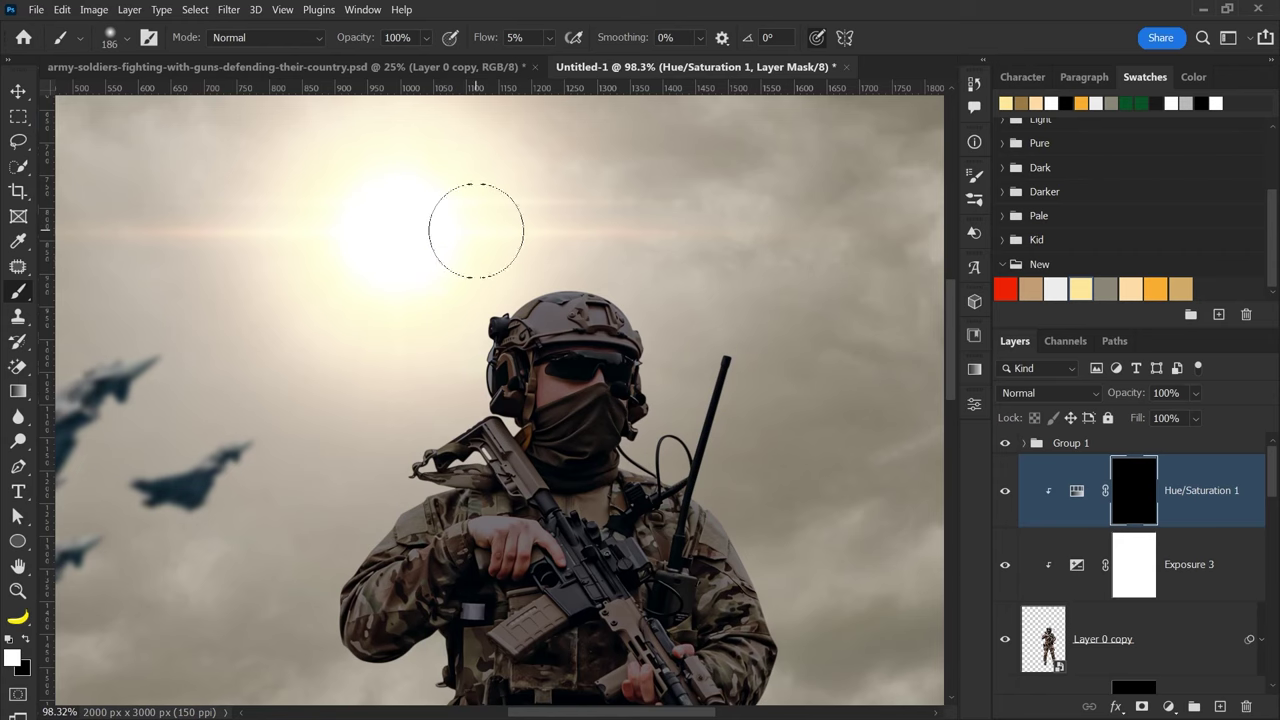
scroll(565, 280, up, 1)
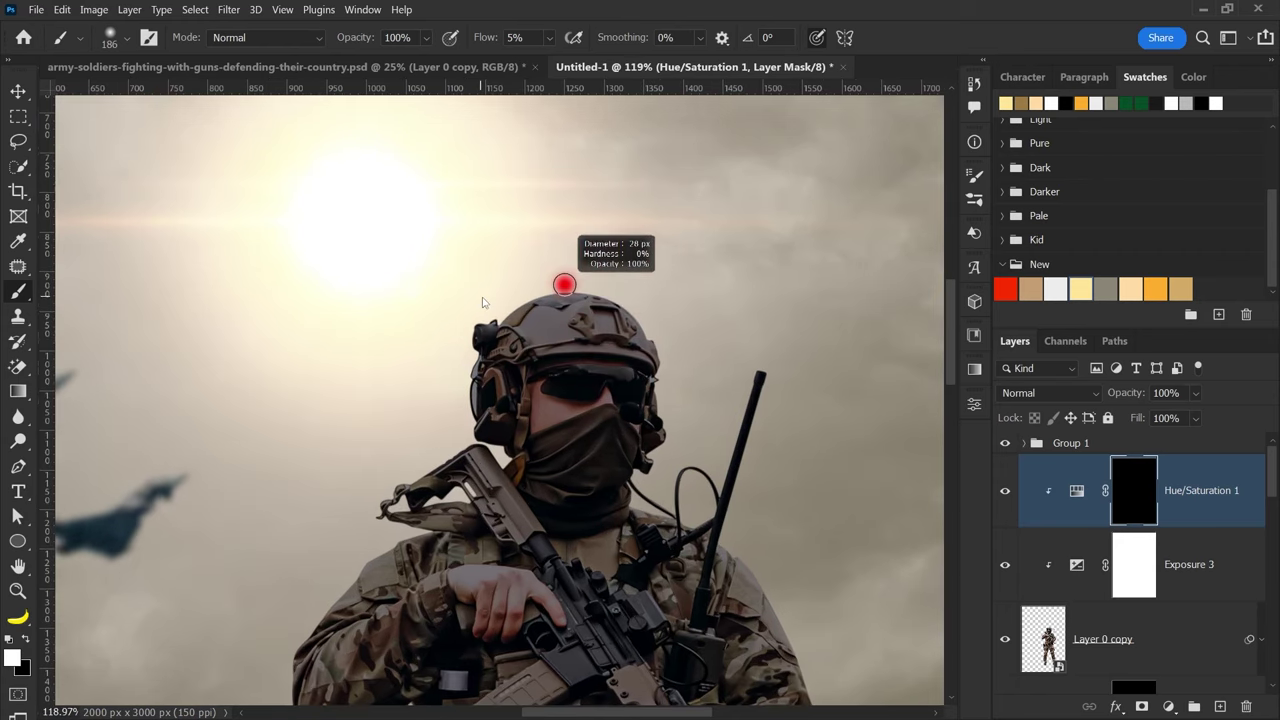
scroll(509, 286, up, 1)
scroll(564, 298, up, 1)
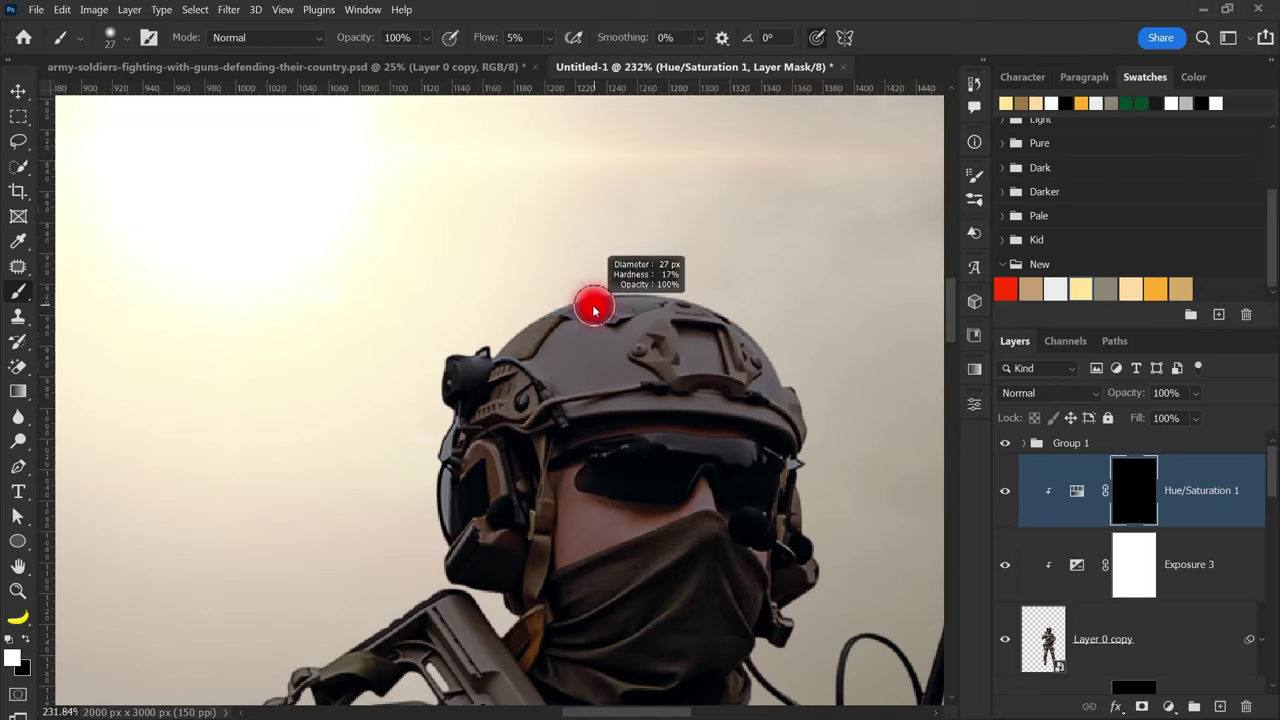
scroll(557, 300, up, 1)
scroll(477, 349, up, 1)
drag(607, 354, 549, 361)
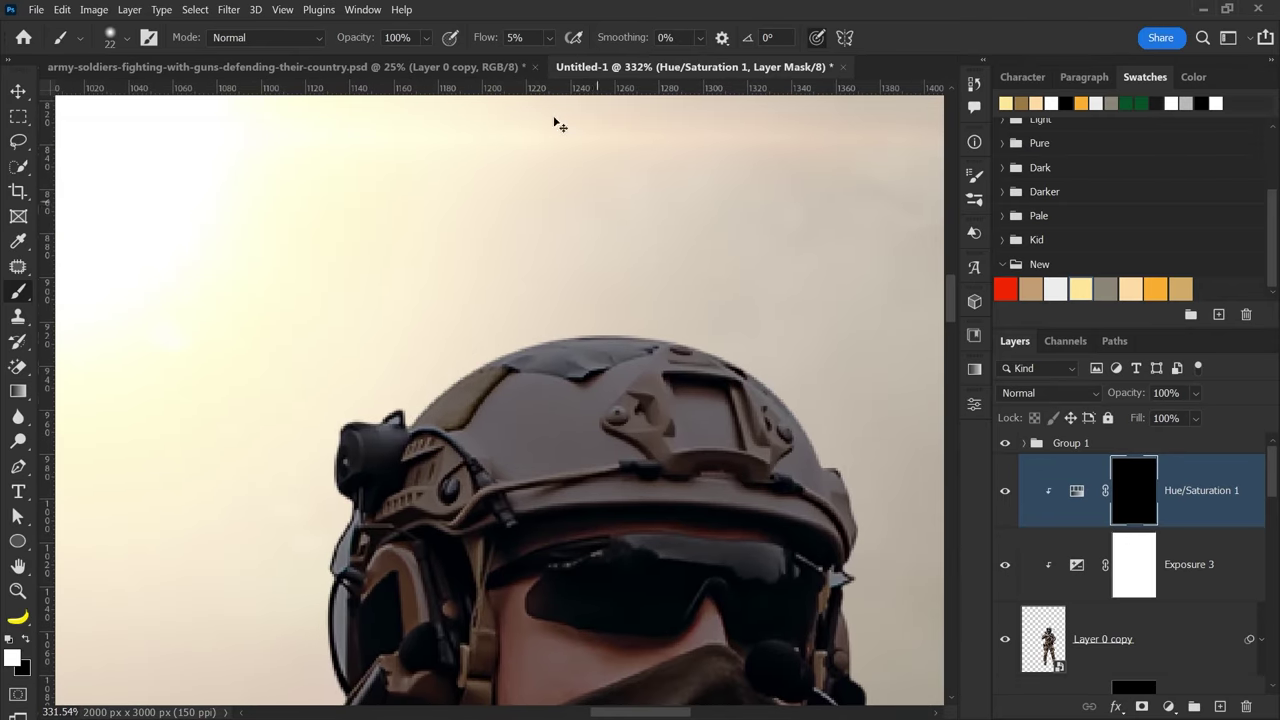
- Paint white at 70% flow along the helmet's top edge to reveal the yellow rim
drag(481, 37, 550, 53)
drag(465, 400, 645, 325)
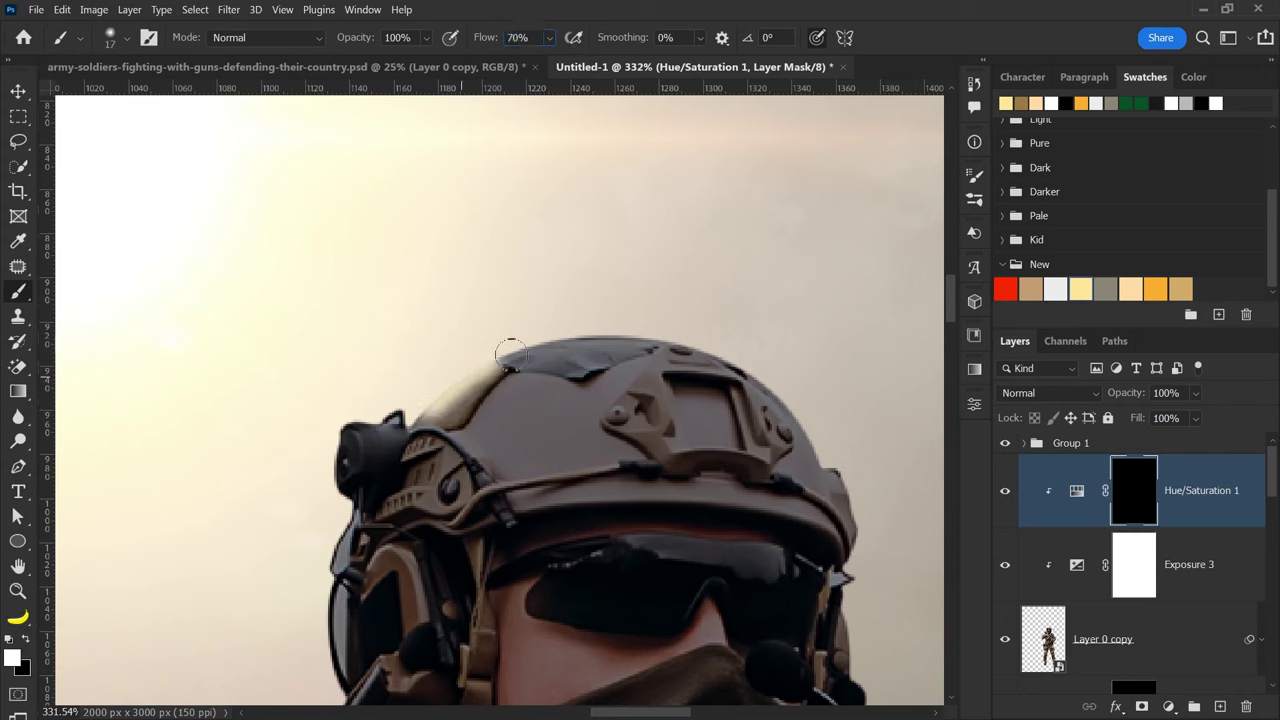
key(ctrl+z)
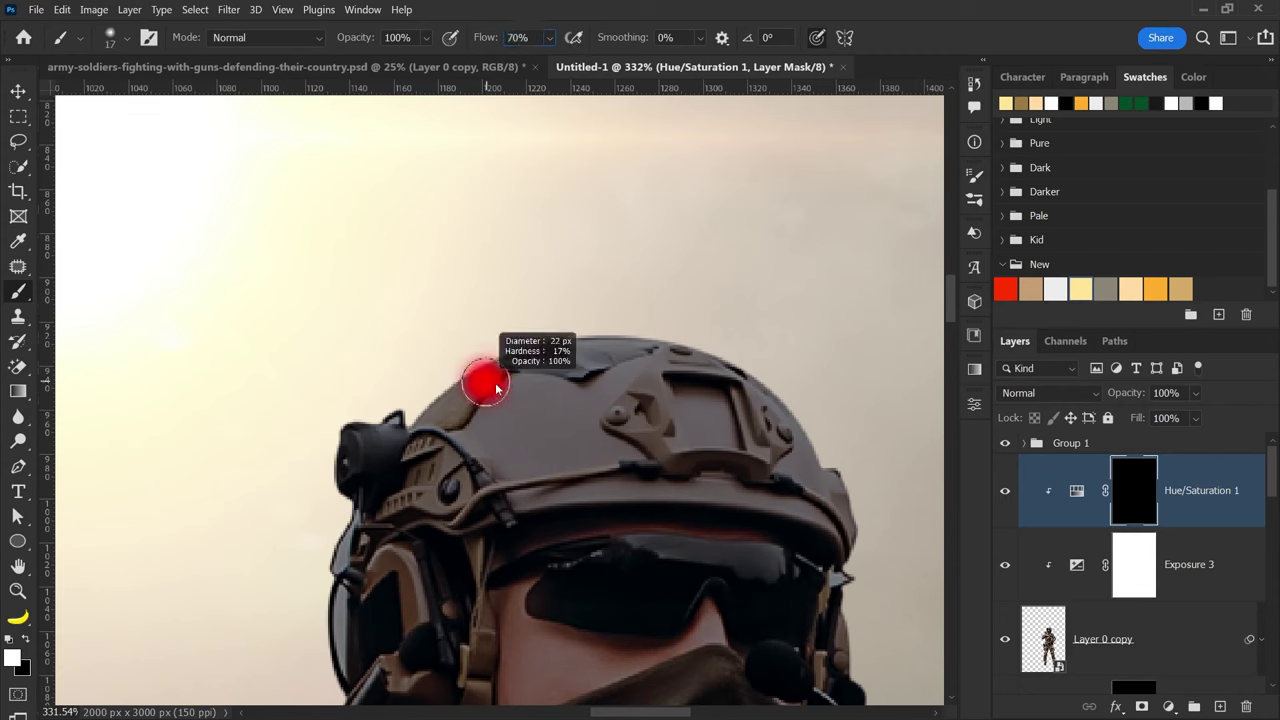
drag(432, 398, 421, 410)
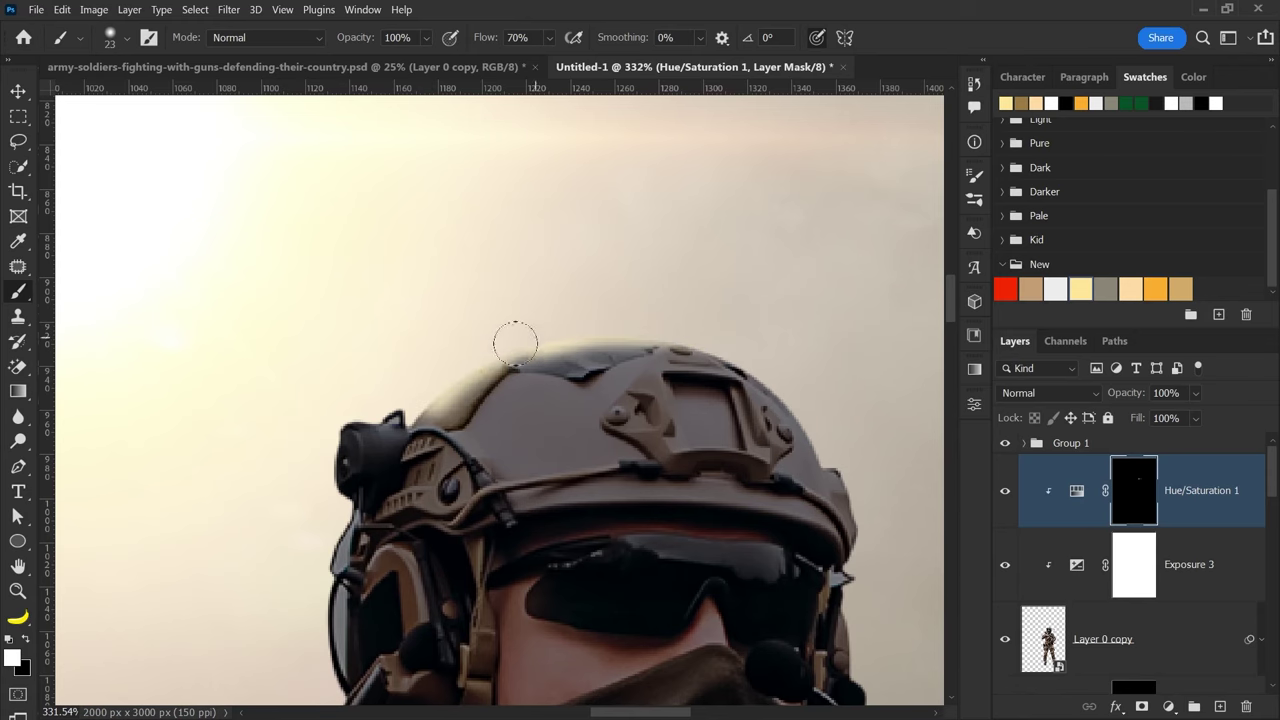
scroll(421, 410, down, 3)
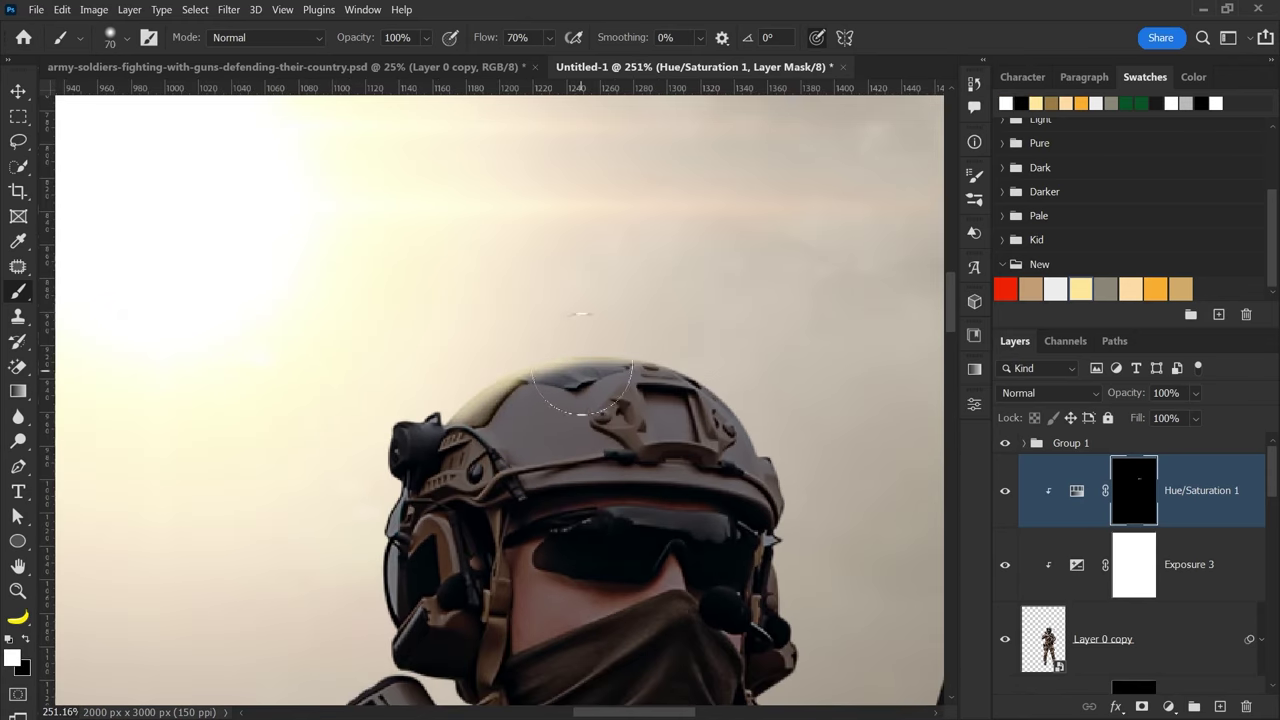
drag(469, 399, 700, 392)
- Try a white highlight along the helmet mount's top edge, then undo it
key(x)
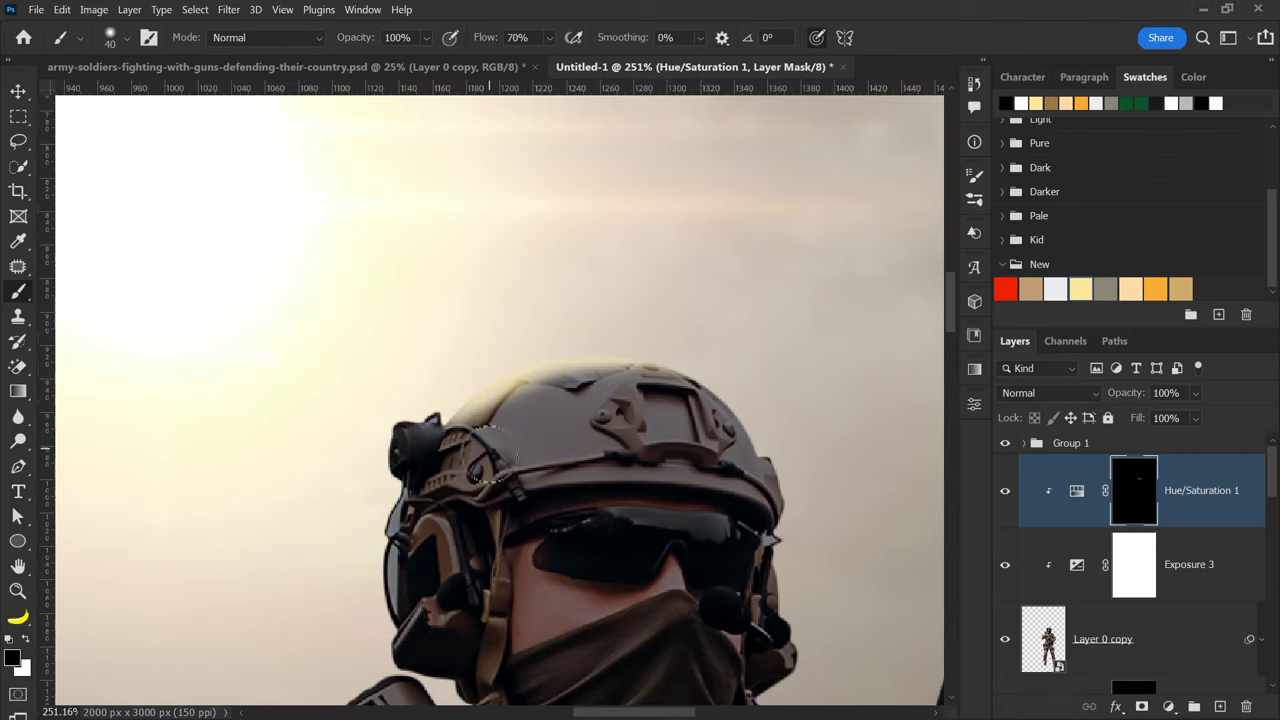
scroll(661, 401, down, 3)
scroll(600, 380, up, 3)
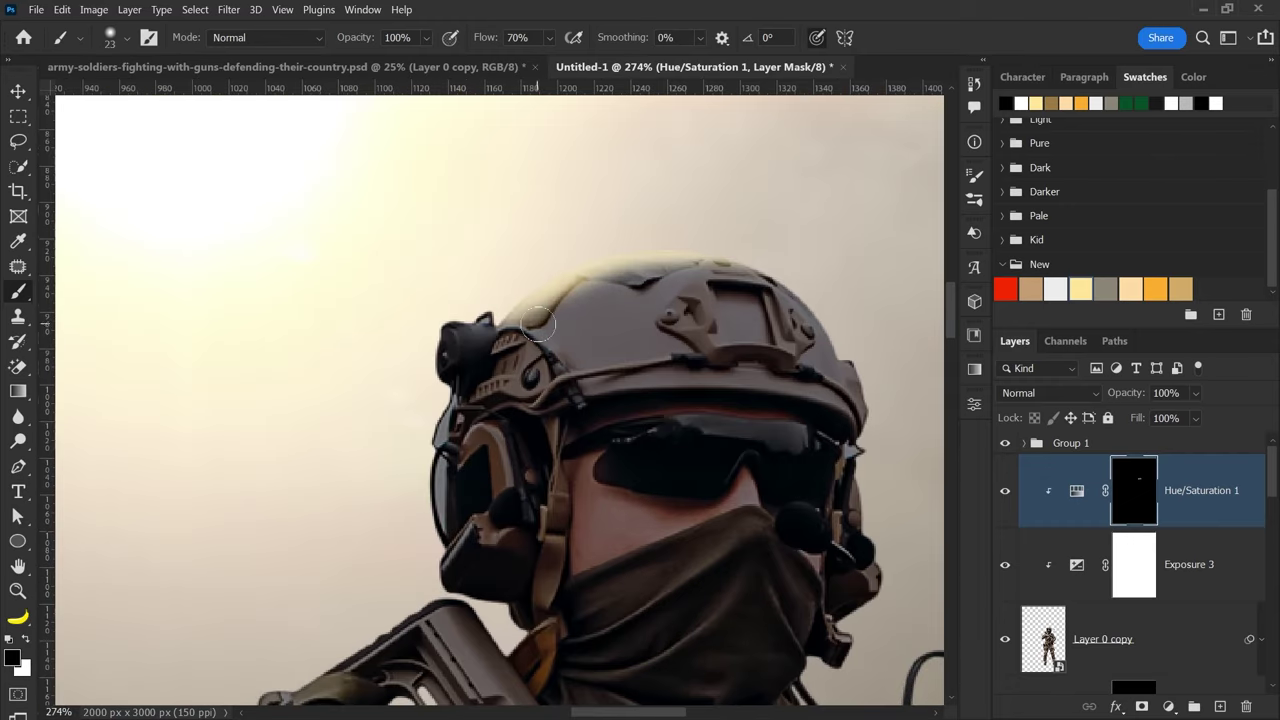
scroll(543, 323, up, 2)
scroll(530, 323, down, 2)
scroll(471, 320, up, 2)
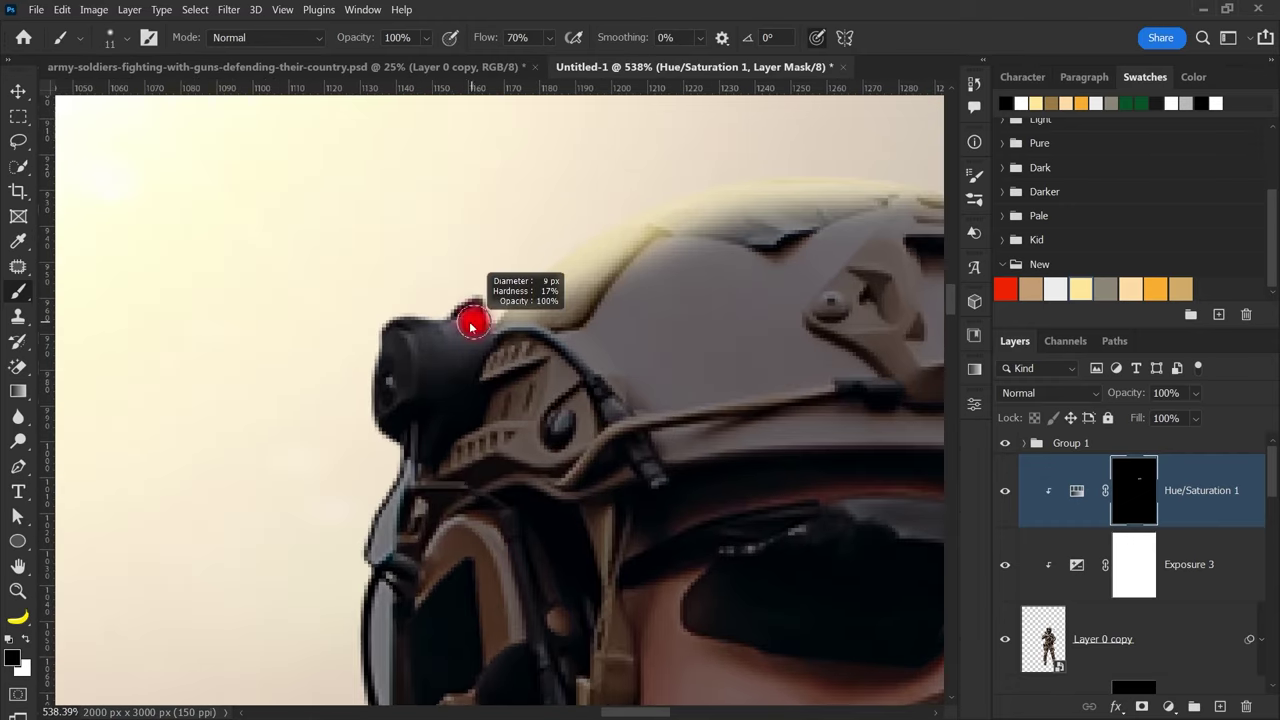
scroll(480, 310, up, 2)
key(x)
mouse_move(494, 292)
mouse_down()
mouse_move(440, 320)
mouse_move(360, 328)
mouse_up()
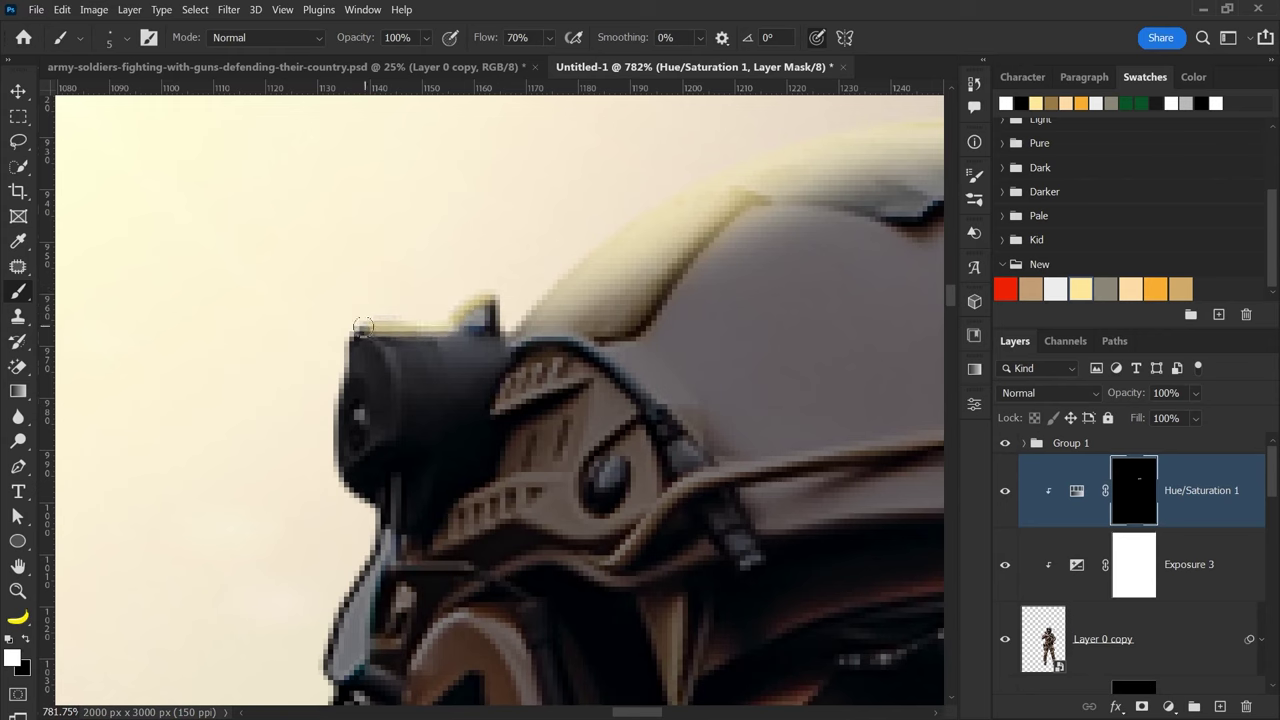
key(ctrl+z)
key(ctrl+z)
- At 31% flow with a smaller brush, paint a subtle highlight across the mount's top and left edge
click(516, 37)
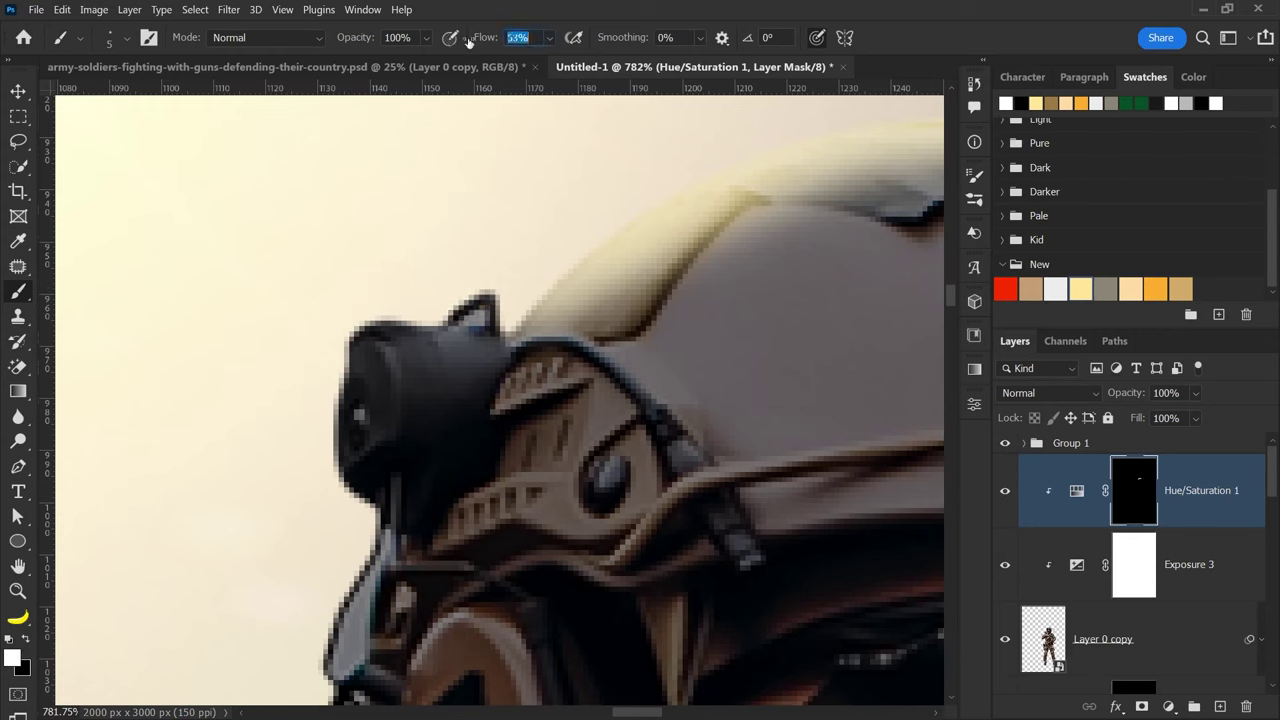
text(31)
key(Return)
key(bracketleft)
drag(437, 320, 360, 332)
key(x)
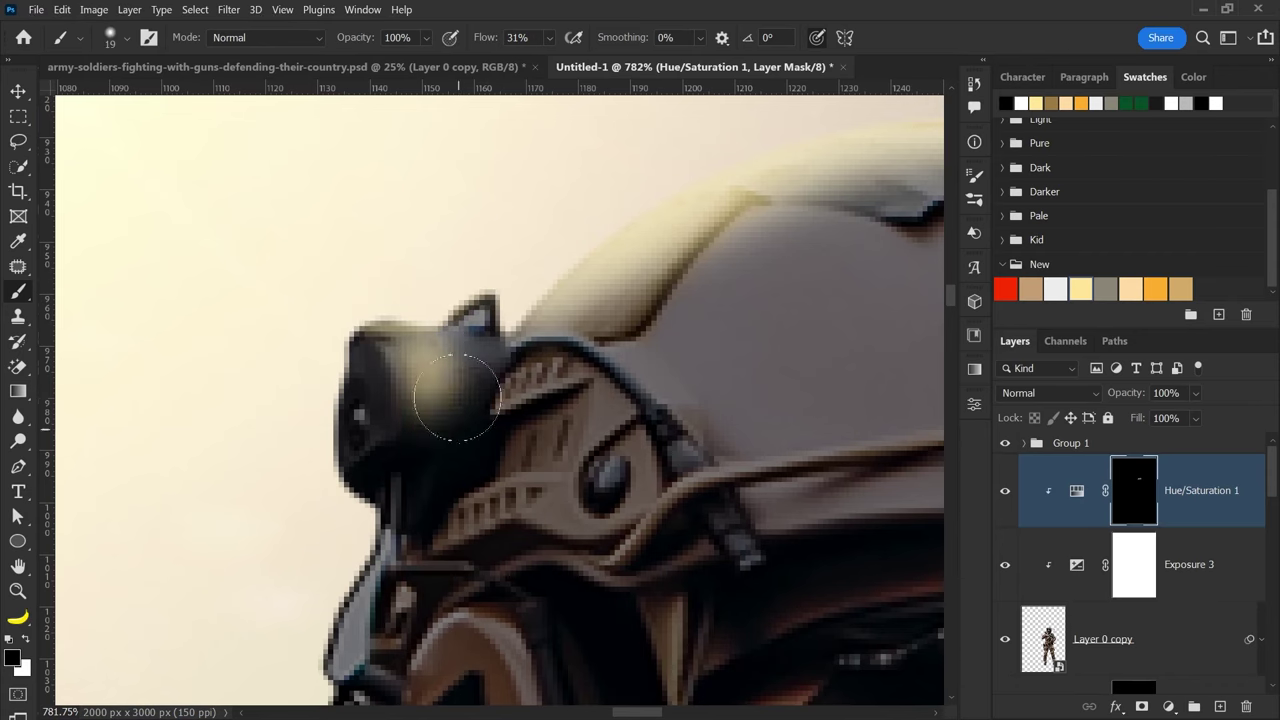
drag(408, 443, 457, 414)
key(x)
drag(365, 430, 357, 288)
- With a smaller black brush, hide the tint from a small spot on the mount
scroll(345, 420, down, 2)
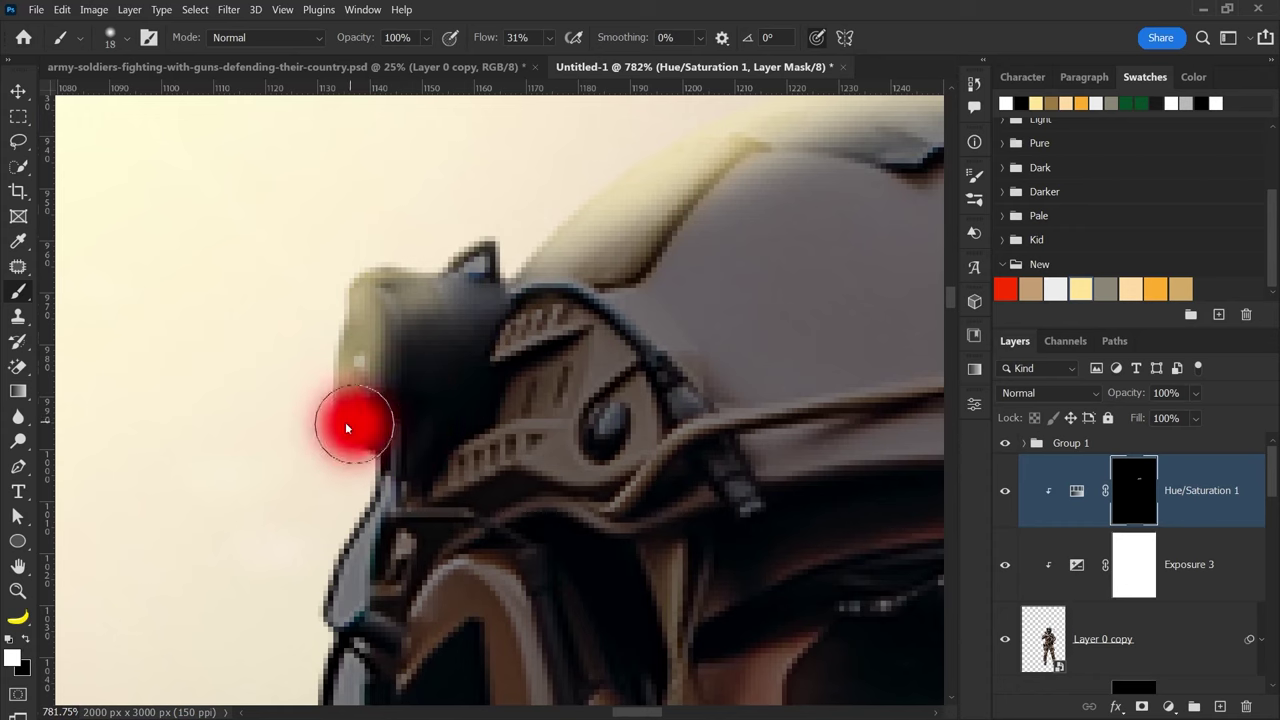
scroll(540, 341, down, 3)
key(bracketleft)
right_click(490, 330)
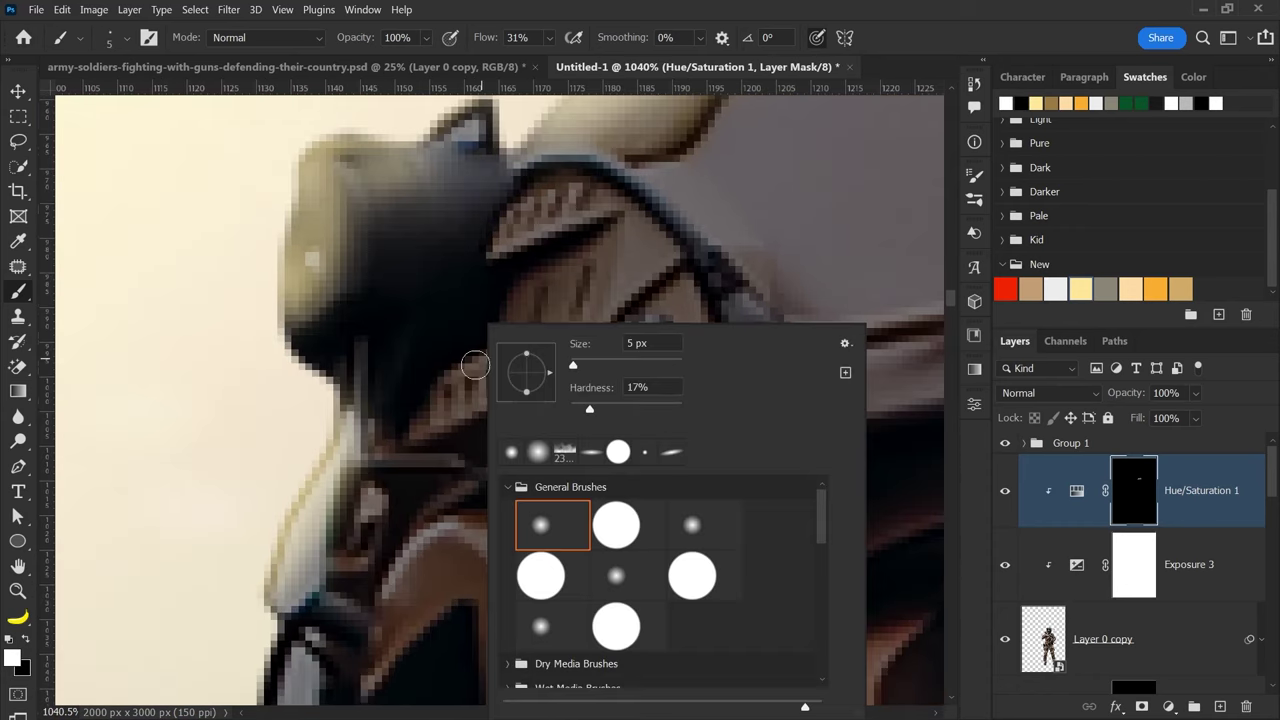
key(Escape)
scroll(560, 300, up, 1)
key(x)
drag(612, 268, 575, 300)
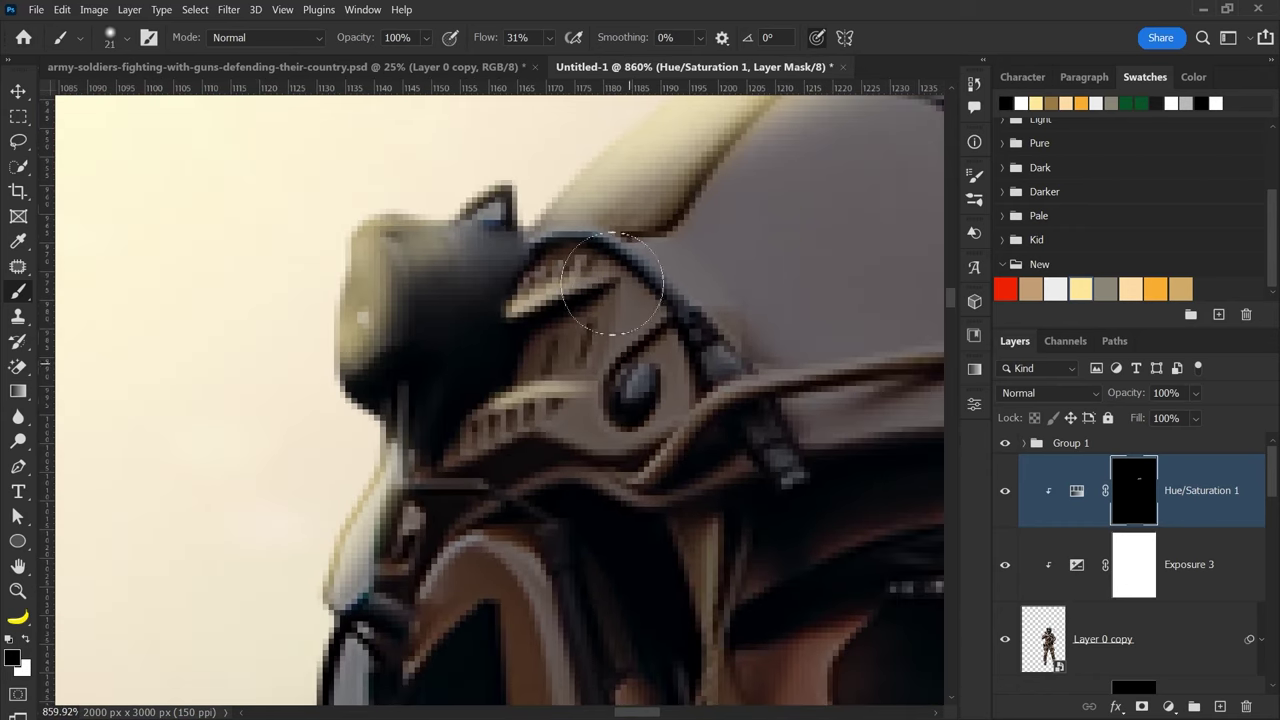
scroll(600, 290, down, 3)
scroll(600, 290, down, 3)
scroll(600, 290, down, 2)
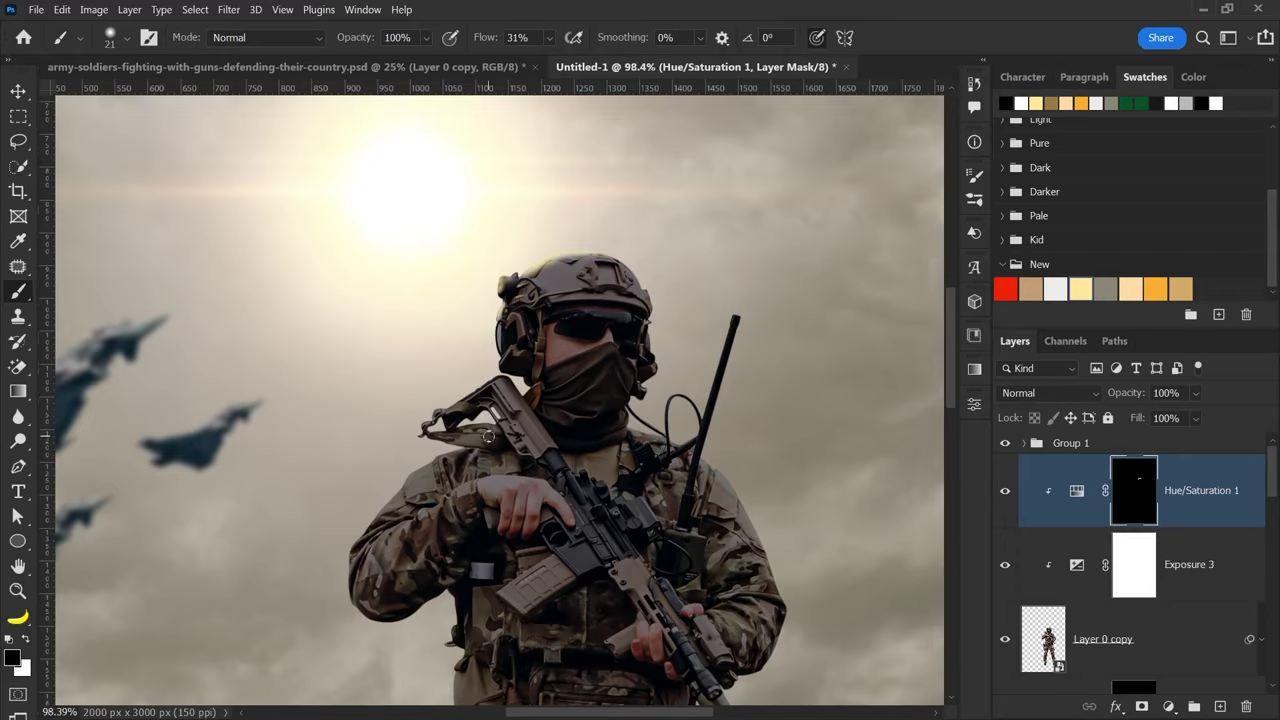
- Set a tiny brush on the Hue/Saturation 1 mask and paint out a stray highlight streak
scroll(489, 437, down, 2)
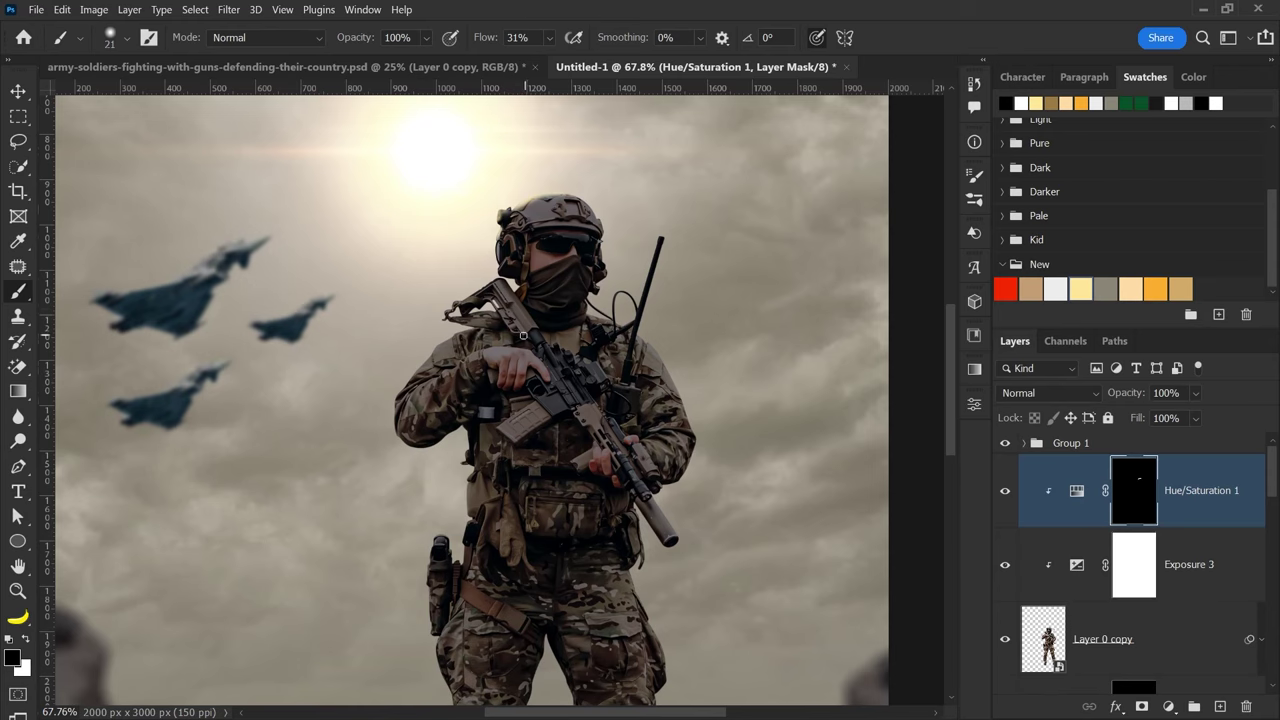
scroll(522, 336, up, 1)
scroll(503, 345, up, 2)
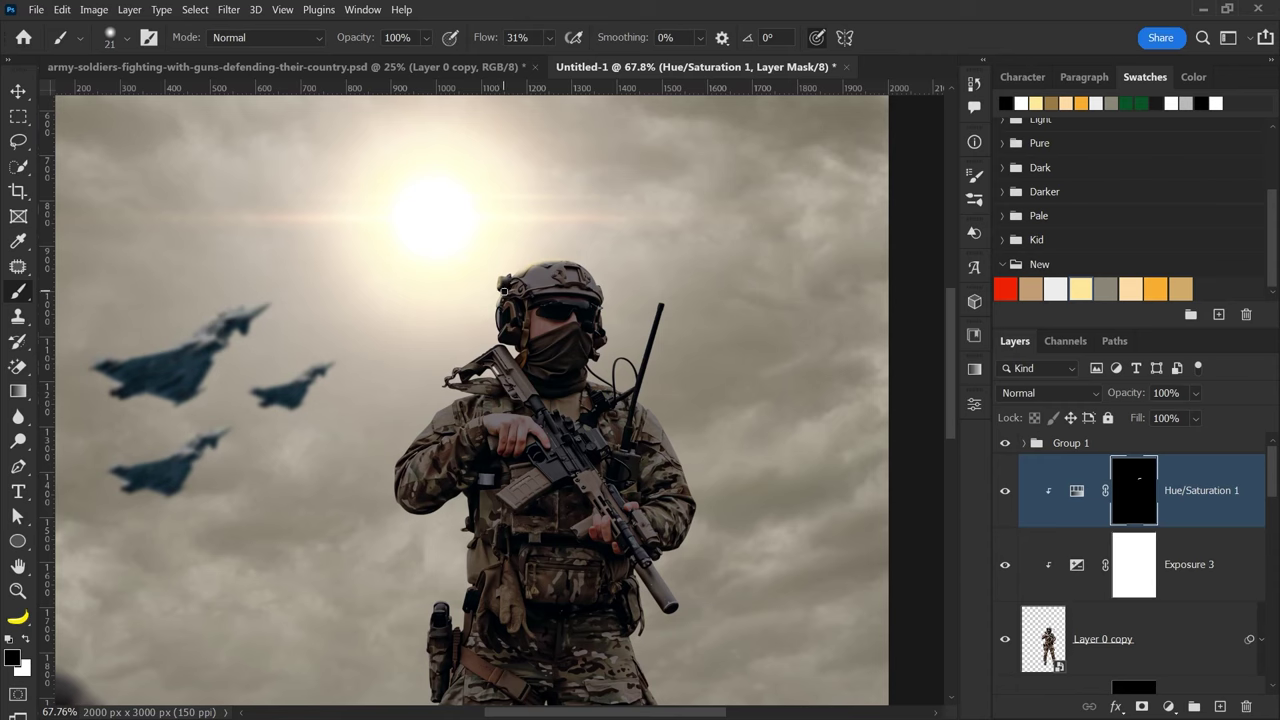
scroll(509, 308, up, 3)
scroll(567, 344, up, 2)
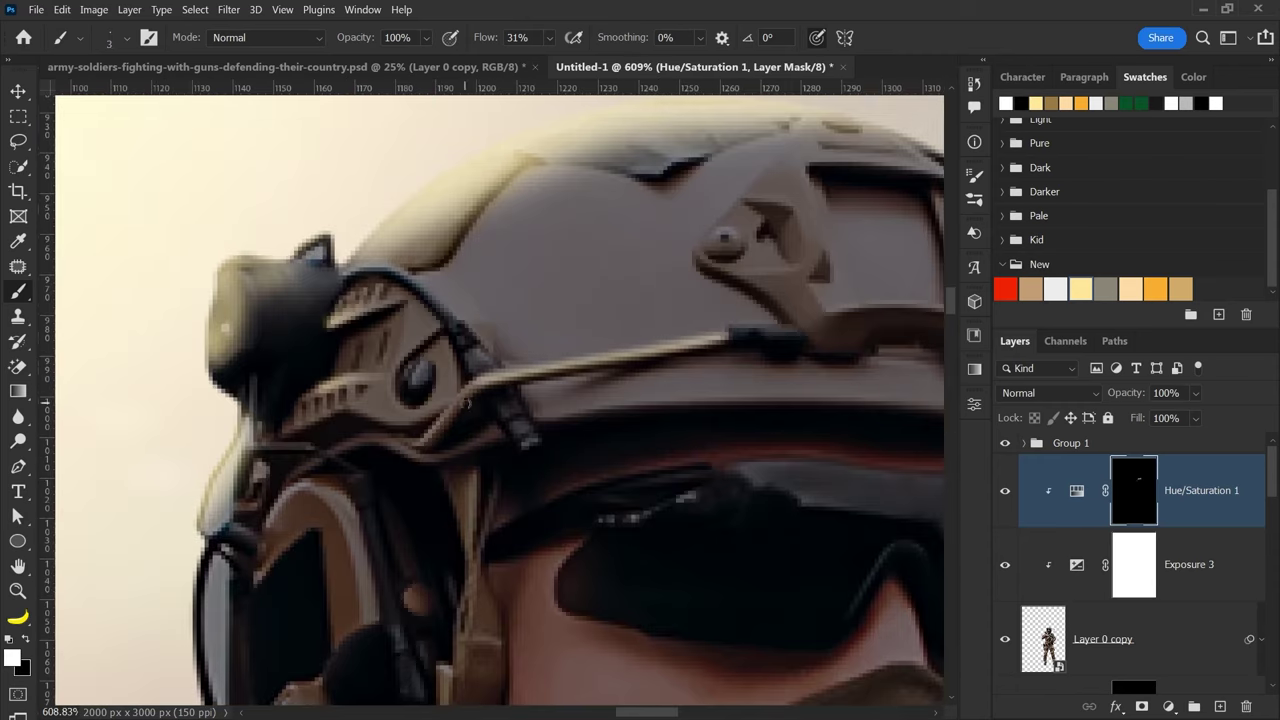
scroll(450, 360, up, 2)
scroll(350, 380, down, 2)
scroll(290, 390, up, 2)
right_click(290, 390)
scroll(290, 390, down, 2)
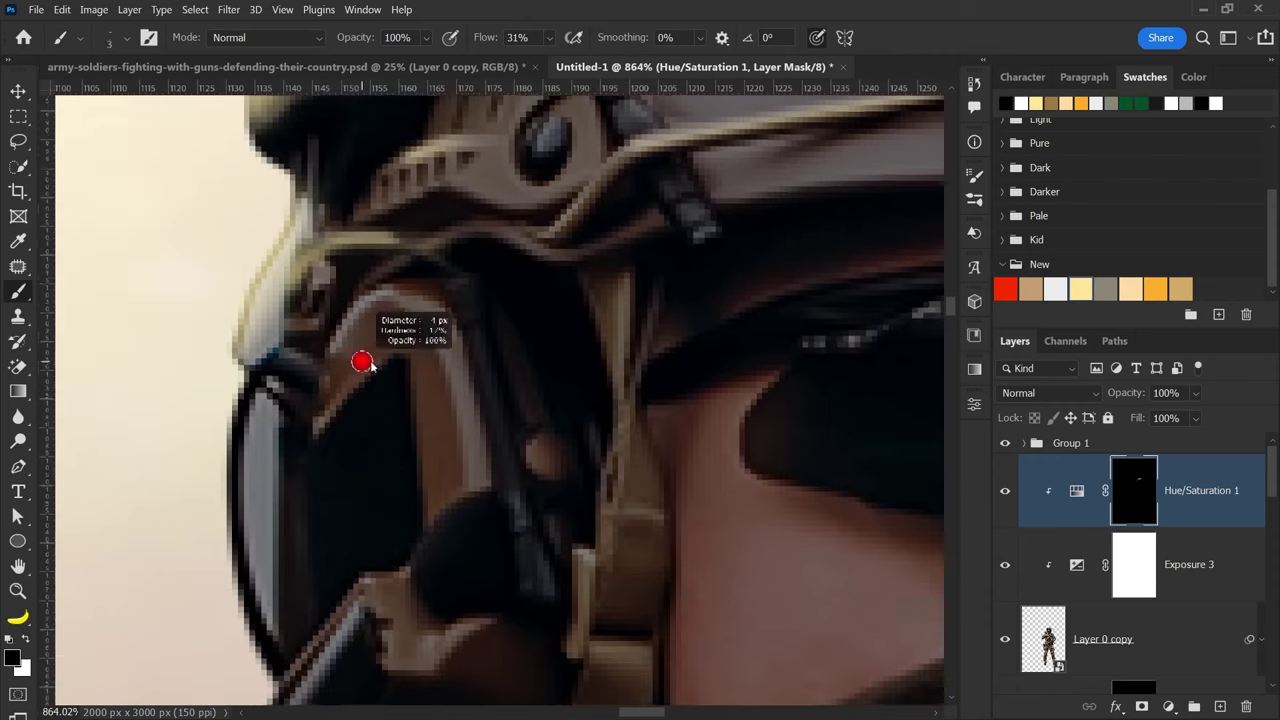
scroll(400, 460, down, 2)
scroll(517, 548, down, 1)
key(x)
drag(580, 505, 760, 390)
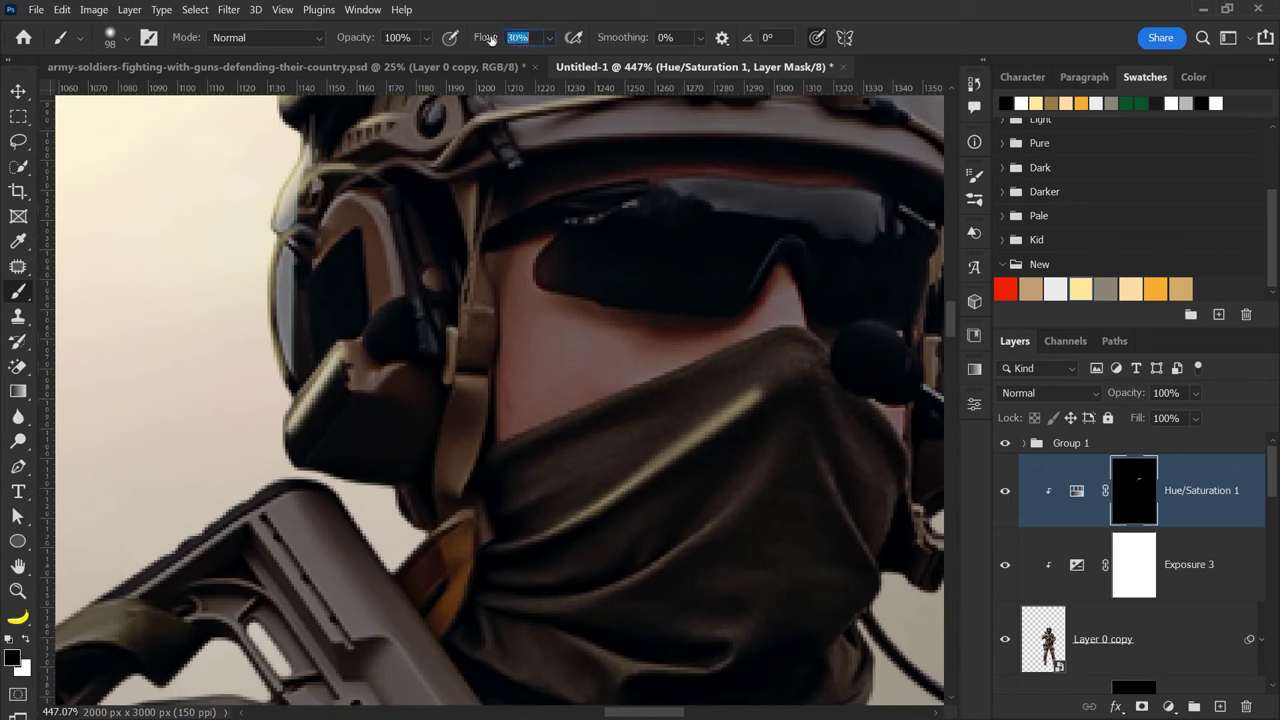
key(x)
- Refine highlight edges on the helmet and rifle with a smaller brush, adding and removing light
scroll(566, 600, down, 1)
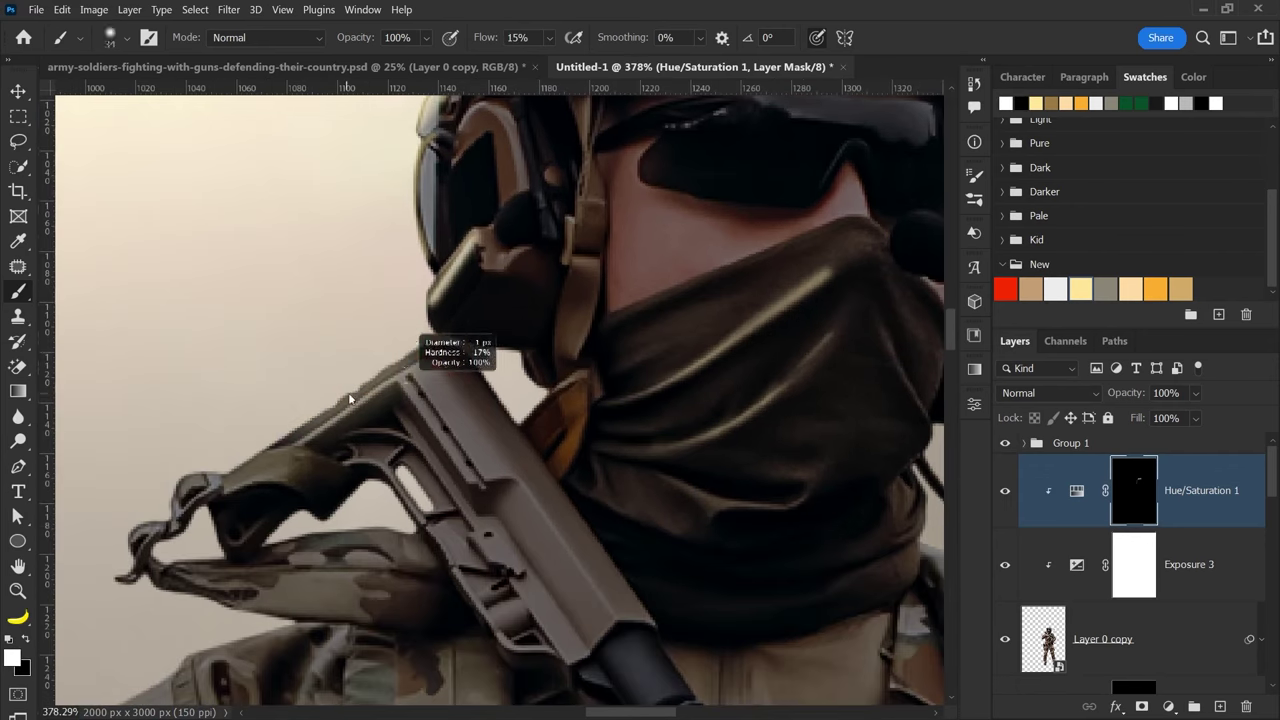
scroll(507, 460, up, 1)
key(x)
key(bracketleft)
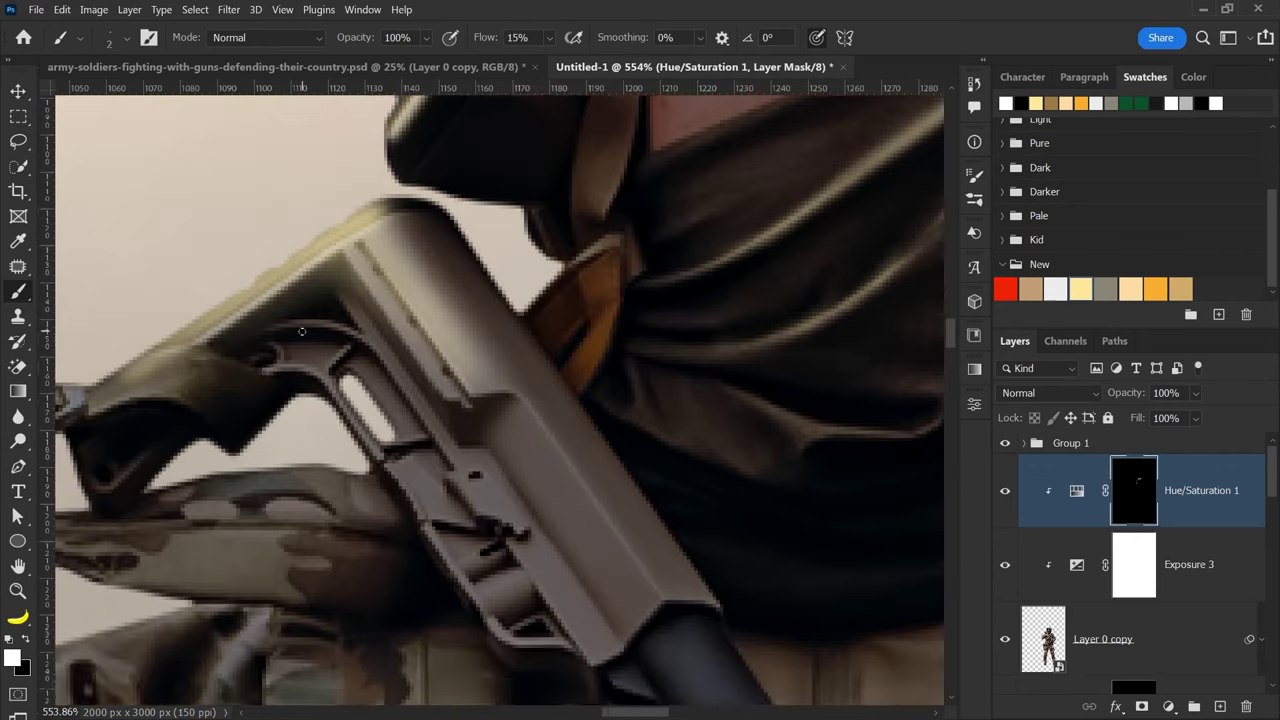
scroll(530, 490, up, 1)
scroll(555, 523, up, 1)
key(x)
scroll(555, 523, down, 2)
key(bracketleft)
scroll(214, 310, up, 2)
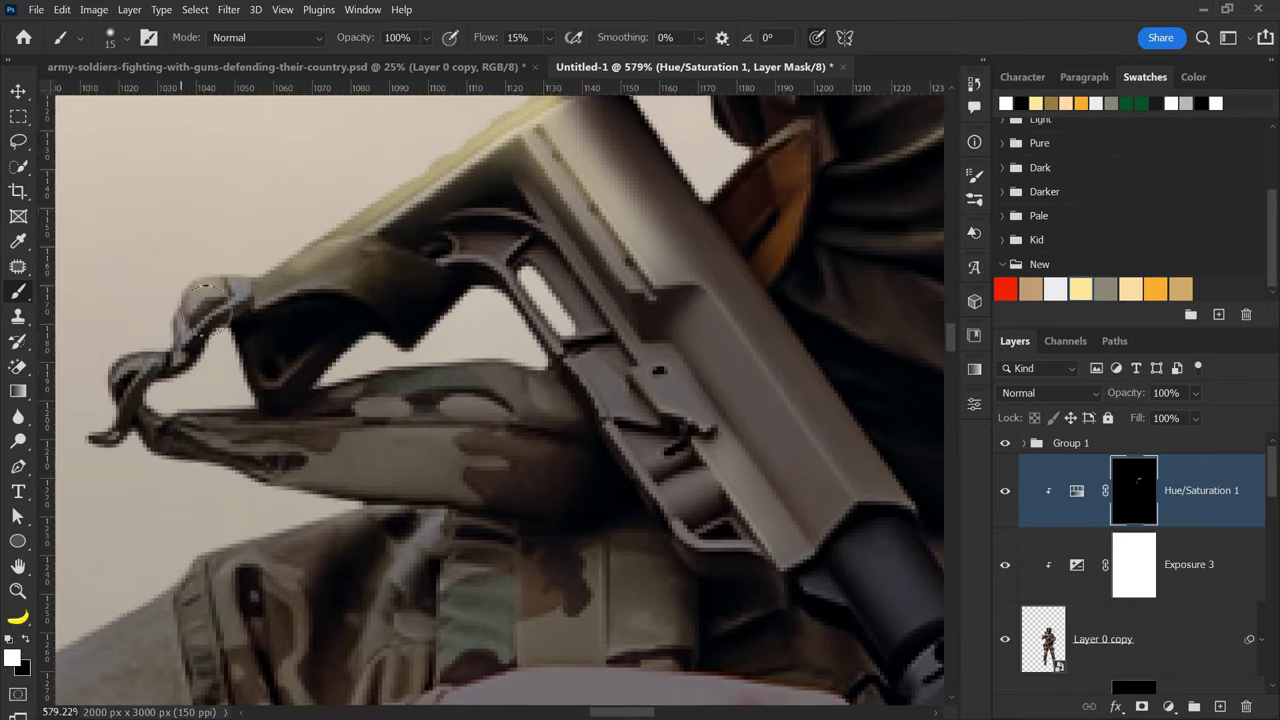
scroll(530, 380, down, 1)
scroll(535, 377, down, 1)
scroll(535, 377, down, 1)
scroll(535, 377, up, 2)
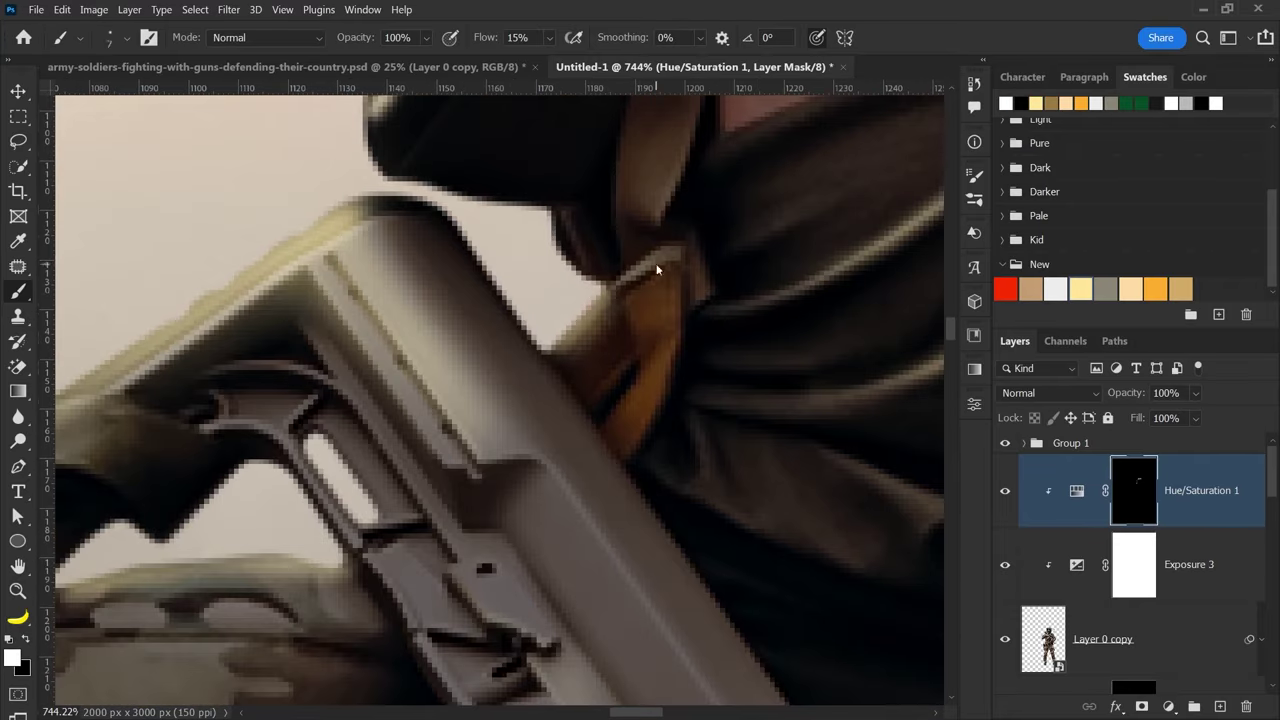
- Paint highlights along the shoulder edge and sleeve, resizing the brush to fit each
key(x)
scroll(450, 400, down, 2)
key(bracketright)
scroll(416, 412, up, 1)
scroll(416, 412, down, 3)
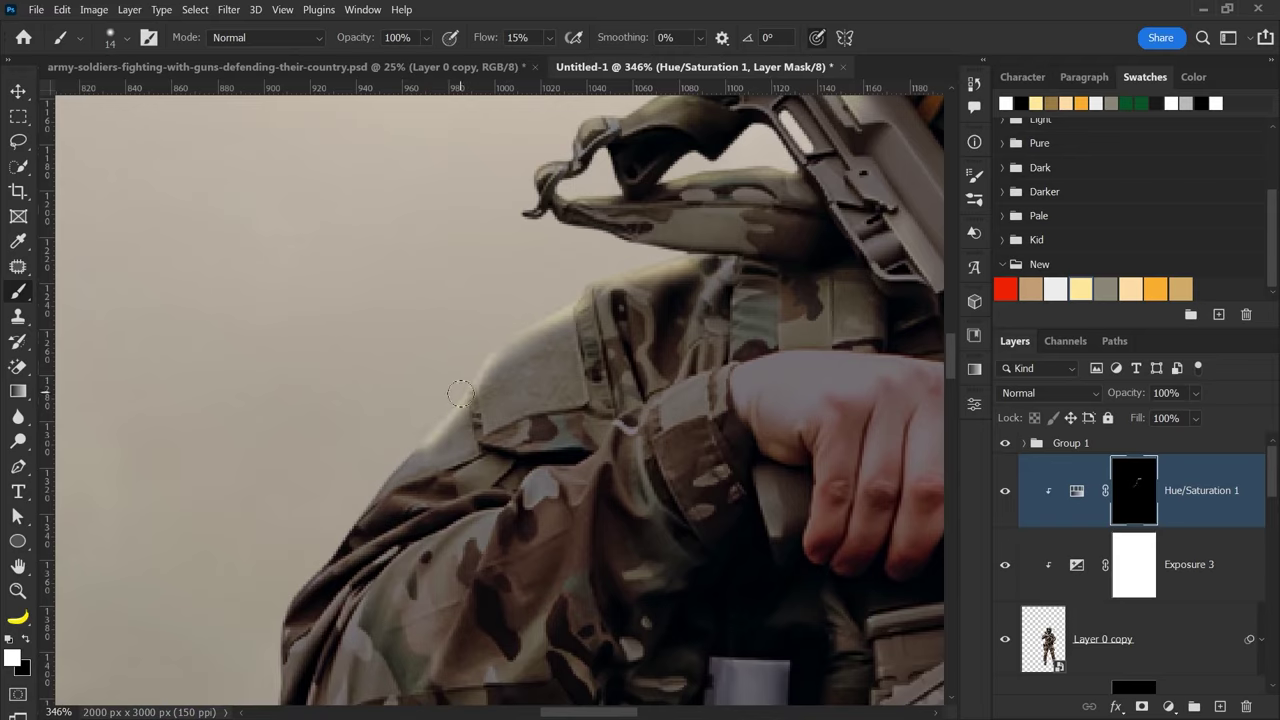
scroll(330, 450, down, 3)
scroll(238, 483, up, 2)
key(bracketleft)
key(bracketleft)
key(bracketleft)
scroll(430, 400, down, 1)
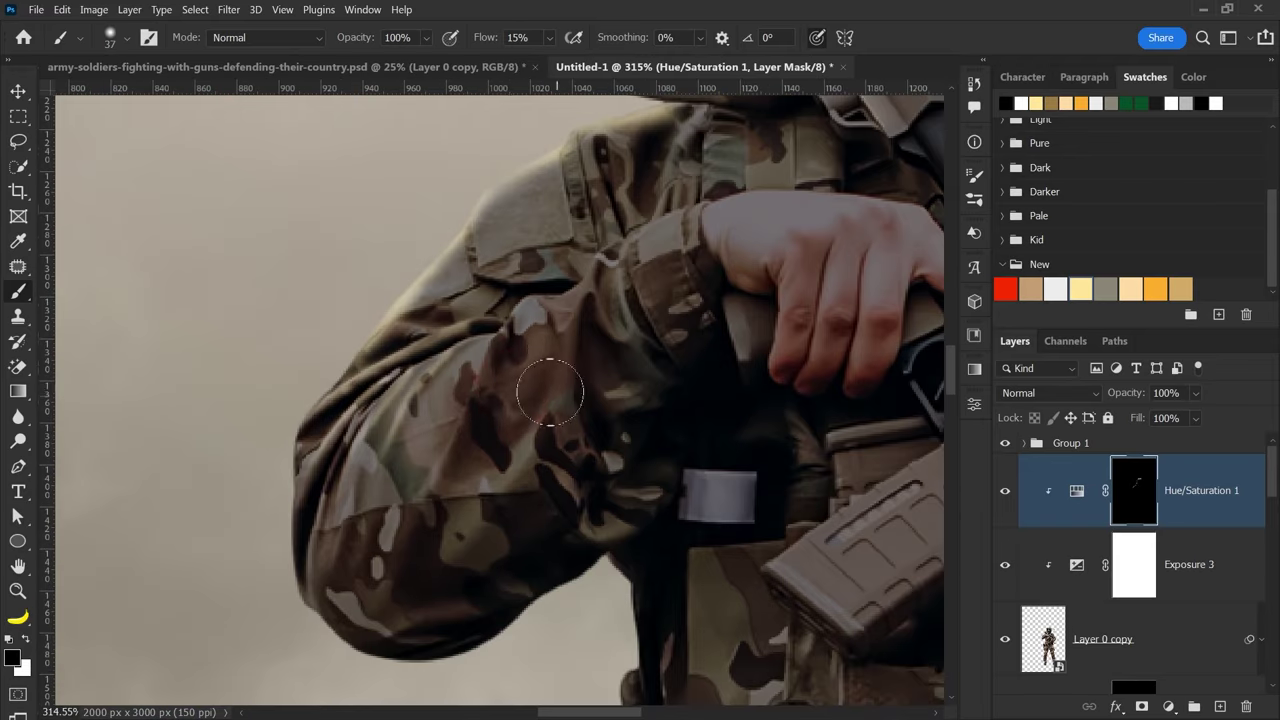
scroll(430, 400, up, 1)
key(bracketright)
key(bracketright)
scroll(633, 320, down, 2)
scroll(500, 420, up, 1)
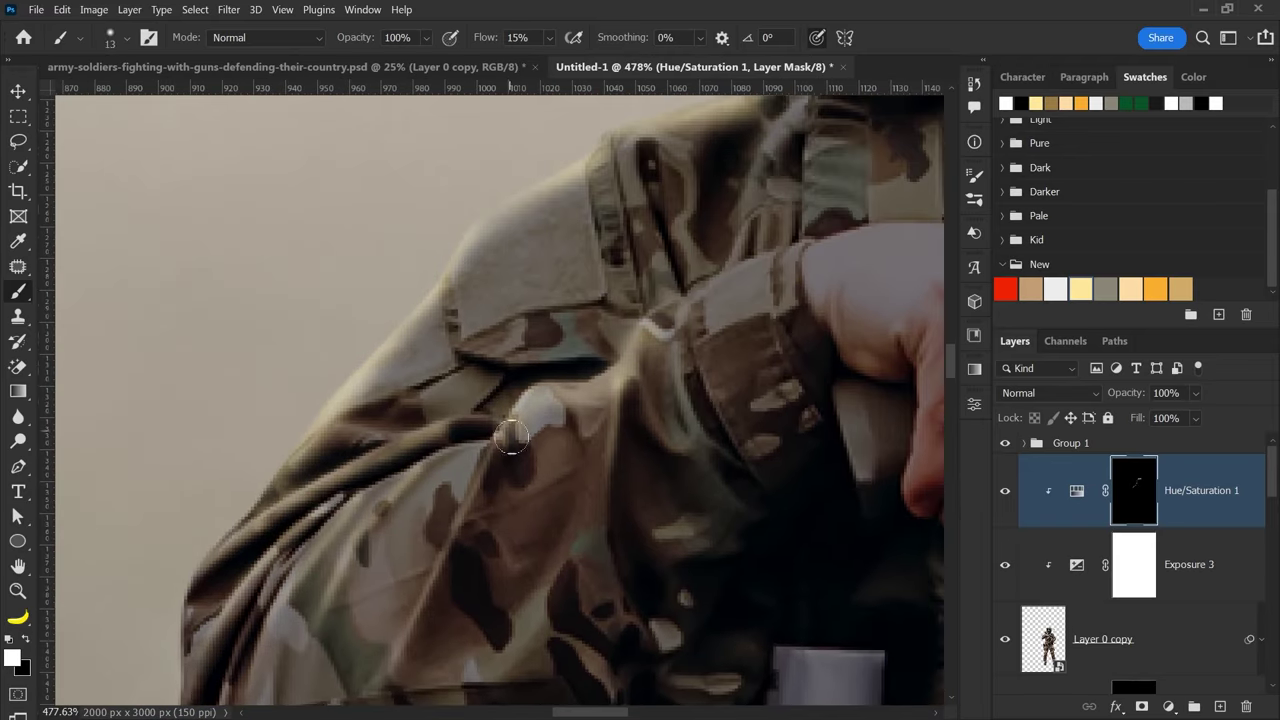
- Select the sleeve, hand and rifle area with Quick Selection, then return to the Brush
key(x)
key(w)
scroll(360, 440, up, 1)
mouse_move(220, 540)
mouse_down()
mouse_move(330, 440)
mouse_move(760, 330)
mouse_up()
scroll(330, 440, down, 1)
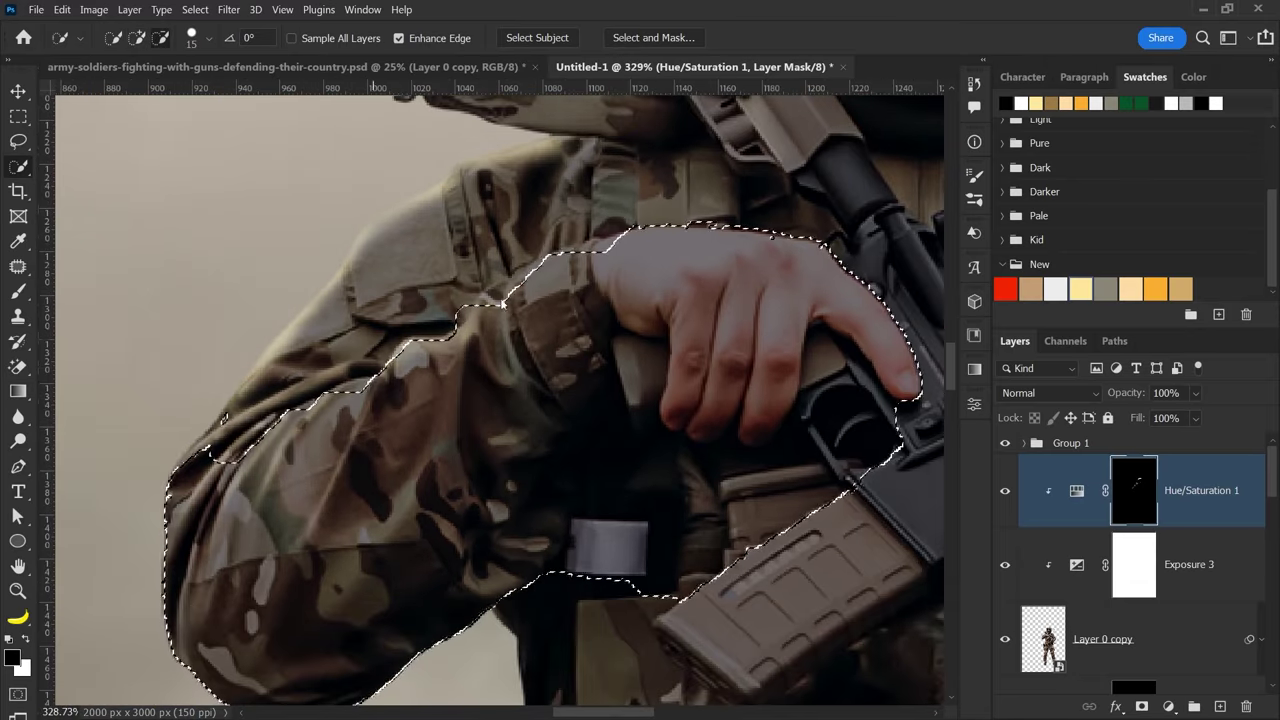
key(b)
- Paint faint 15%-flow white strokes along the selected sleeve, hand and rifle edges
scroll(596, 228, down, 1)
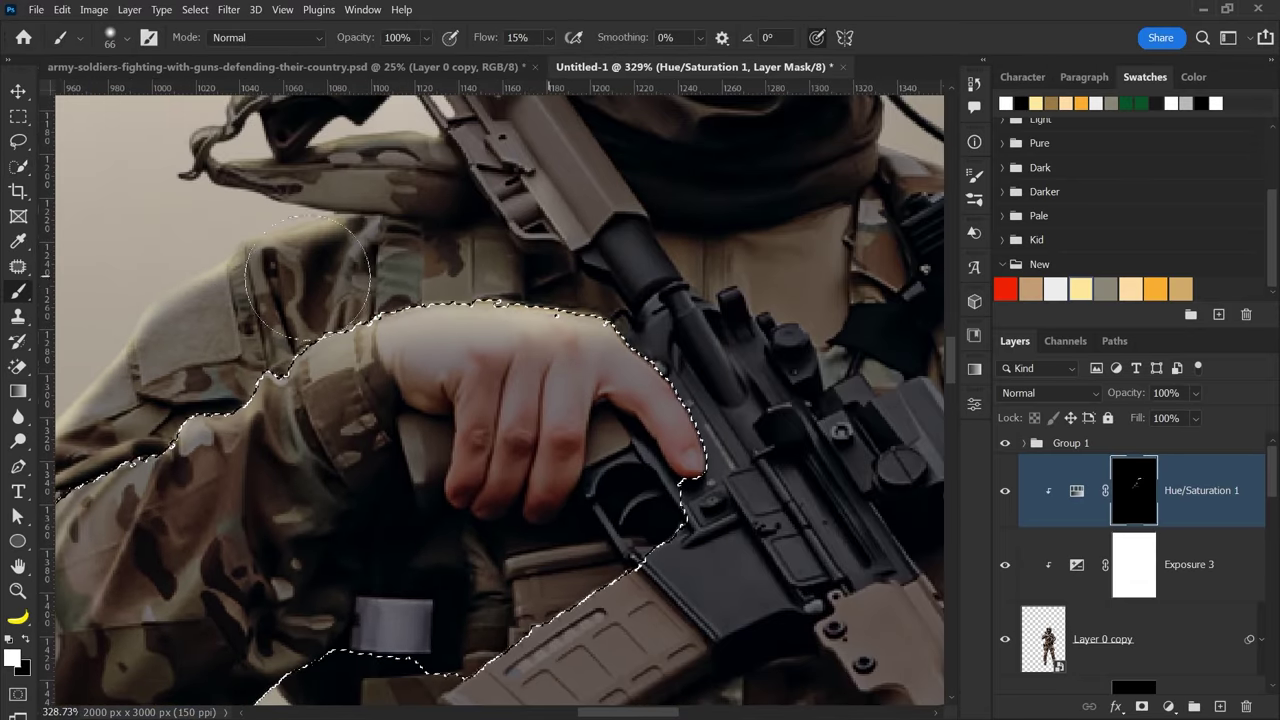
scroll(599, 421, up, 1)
scroll(599, 421, up, 1)
key(x)
scroll(599, 421, down, 1)
key(x)
scroll(586, 514, down, 1)
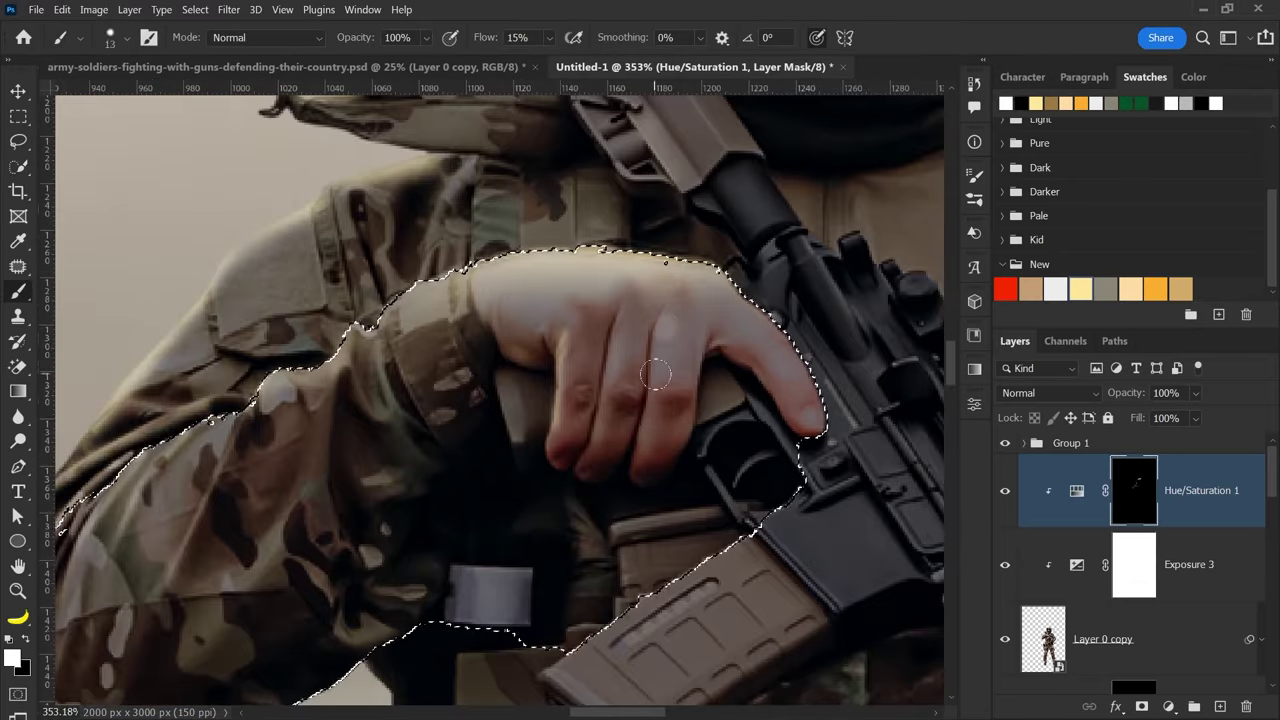
scroll(586, 514, down, 1)
scroll(369, 493, up, 1)
scroll(369, 493, up, 1)
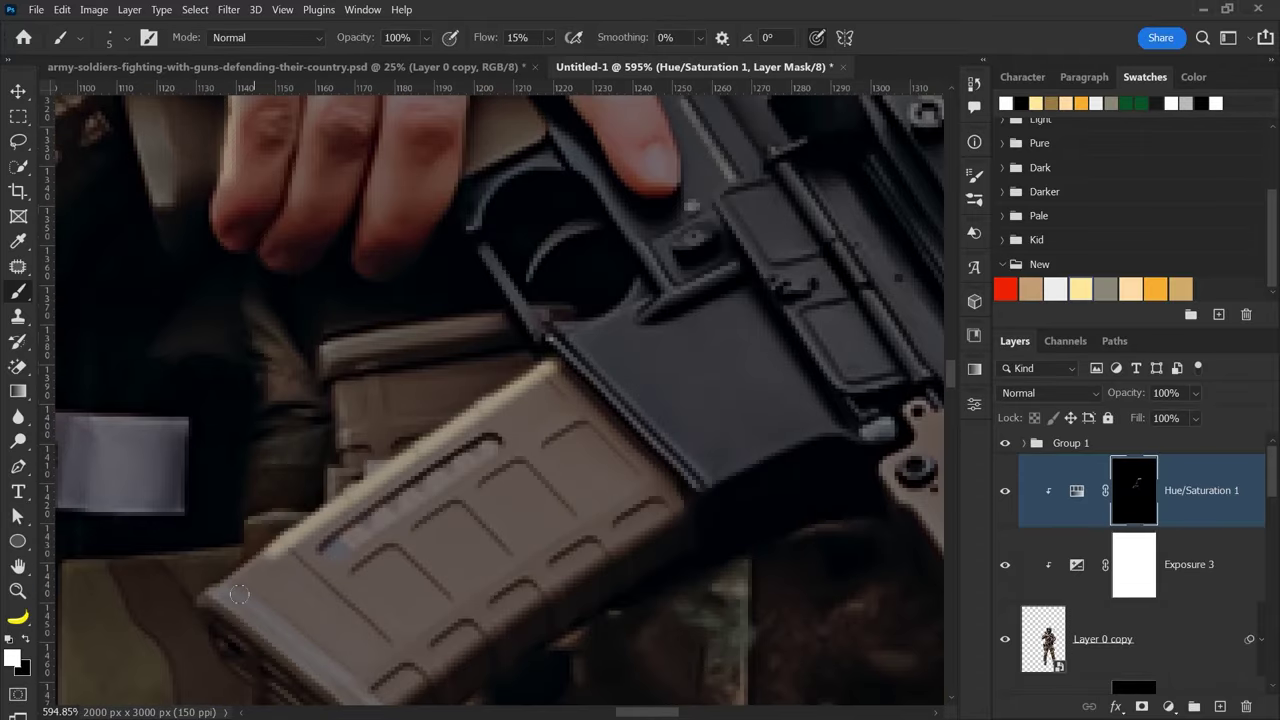
scroll(369, 493, up, 1)
scroll(369, 493, down, 2)
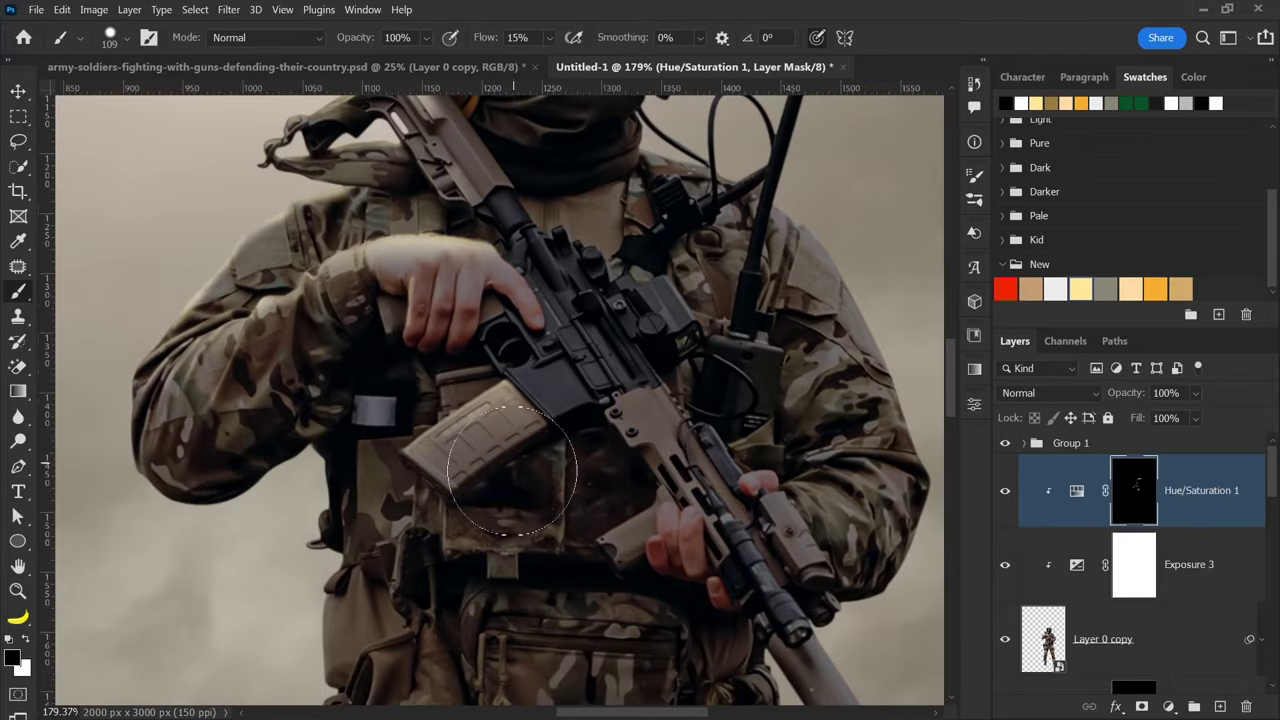
scroll(526, 366, up, 2)
scroll(656, 483, down, 2)
scroll(740, 440, up, 2)
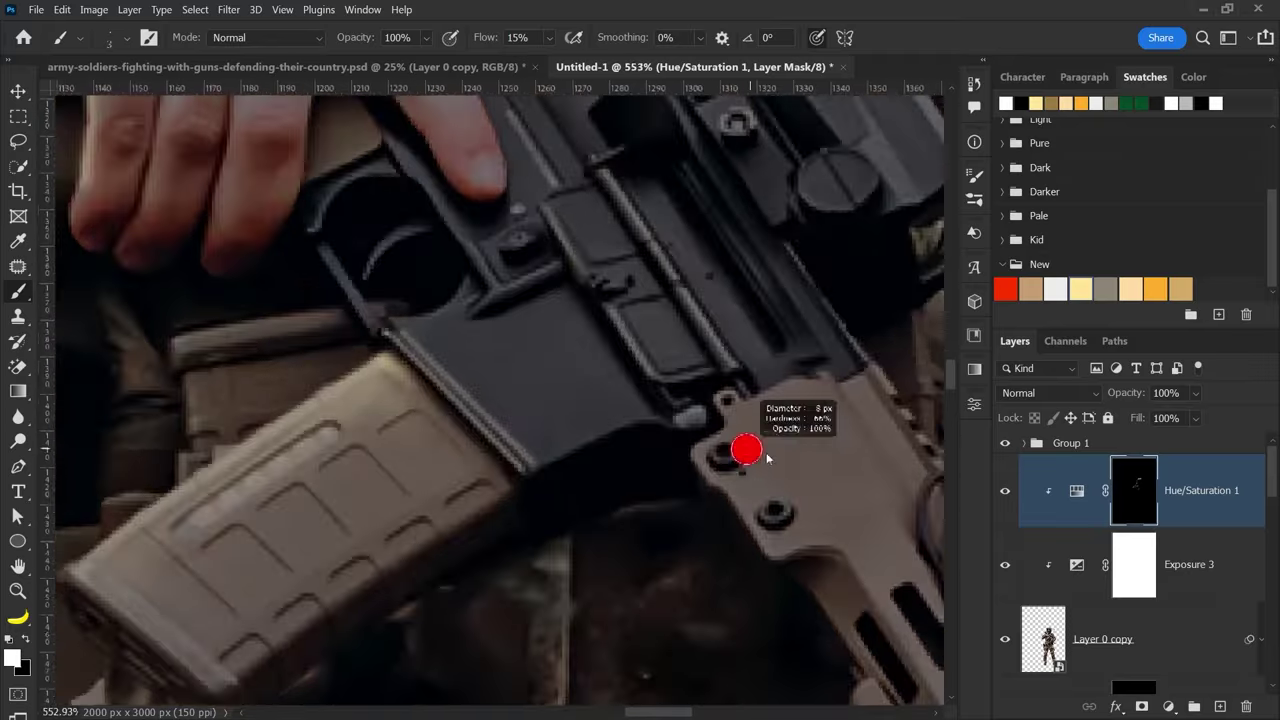
- Build up subtle yellow rim light along the rifle, strap and gear edges
scroll(560, 400, down, 1)
scroll(542, 310, down, 1)
scroll(542, 310, down, 3)
scroll(620, 470, up, 3)
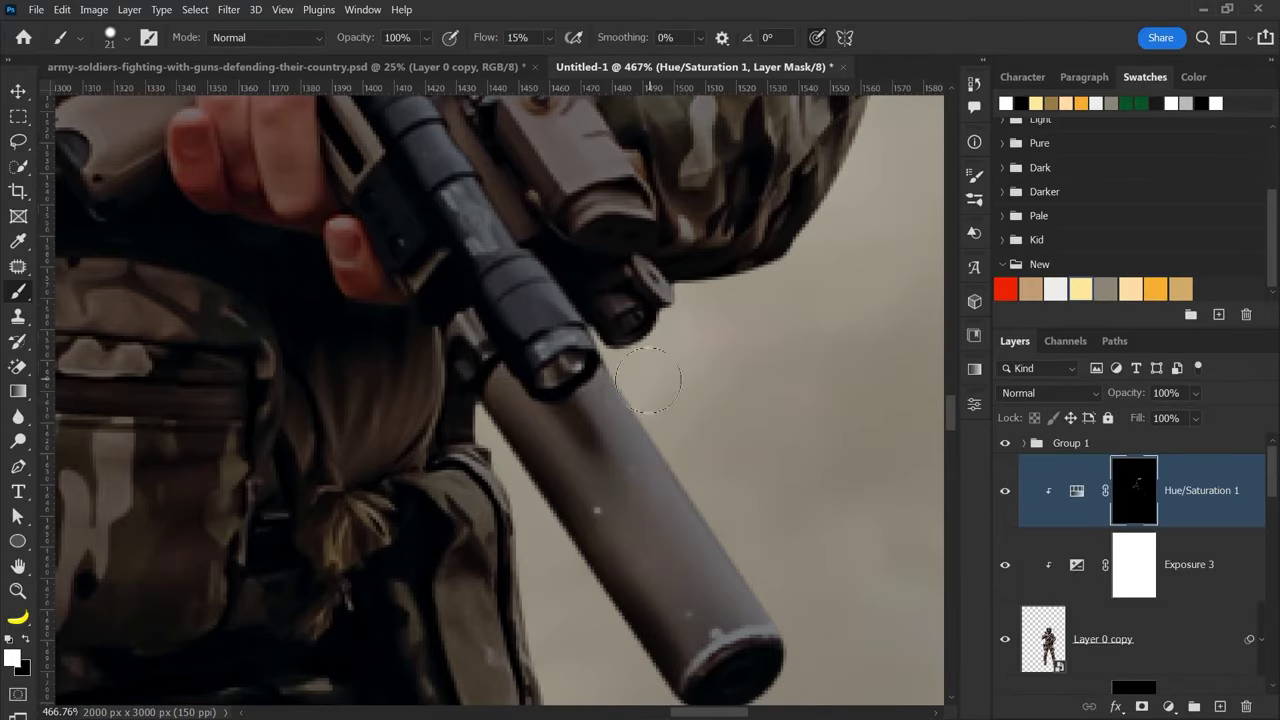
scroll(620, 470, down, 3)
scroll(408, 258, up, 3)
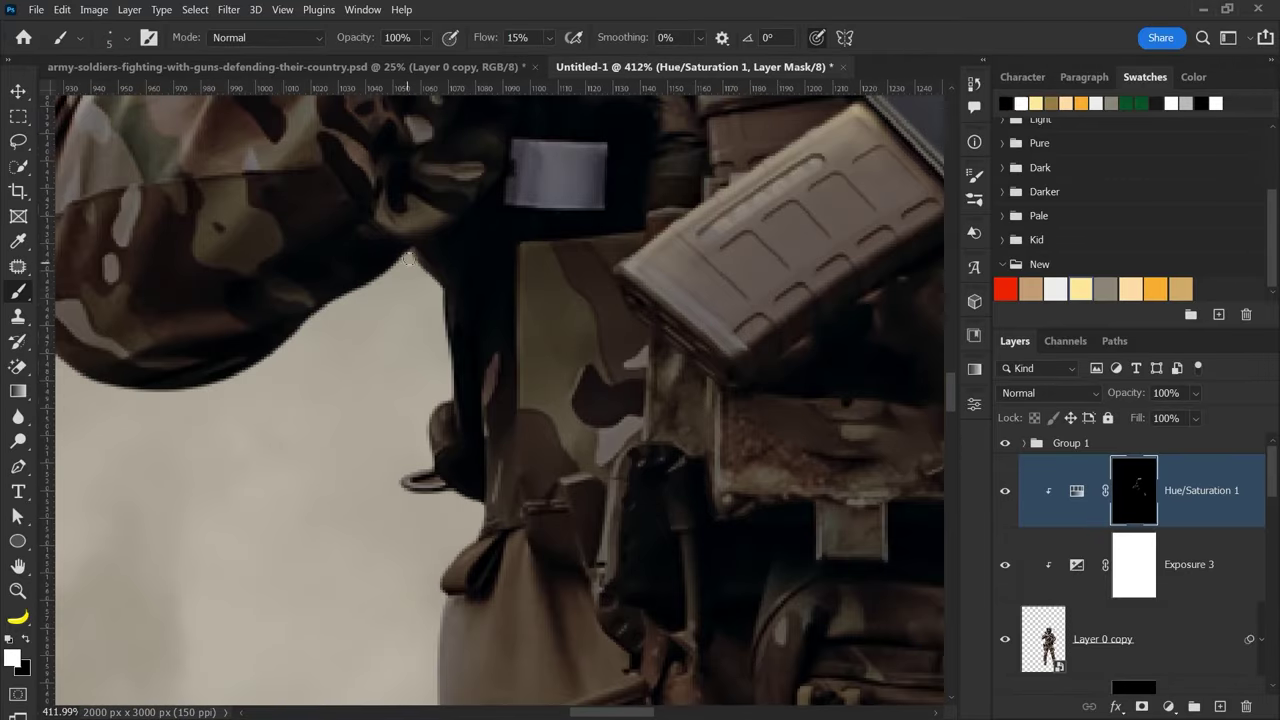
scroll(440, 500, down, 3)
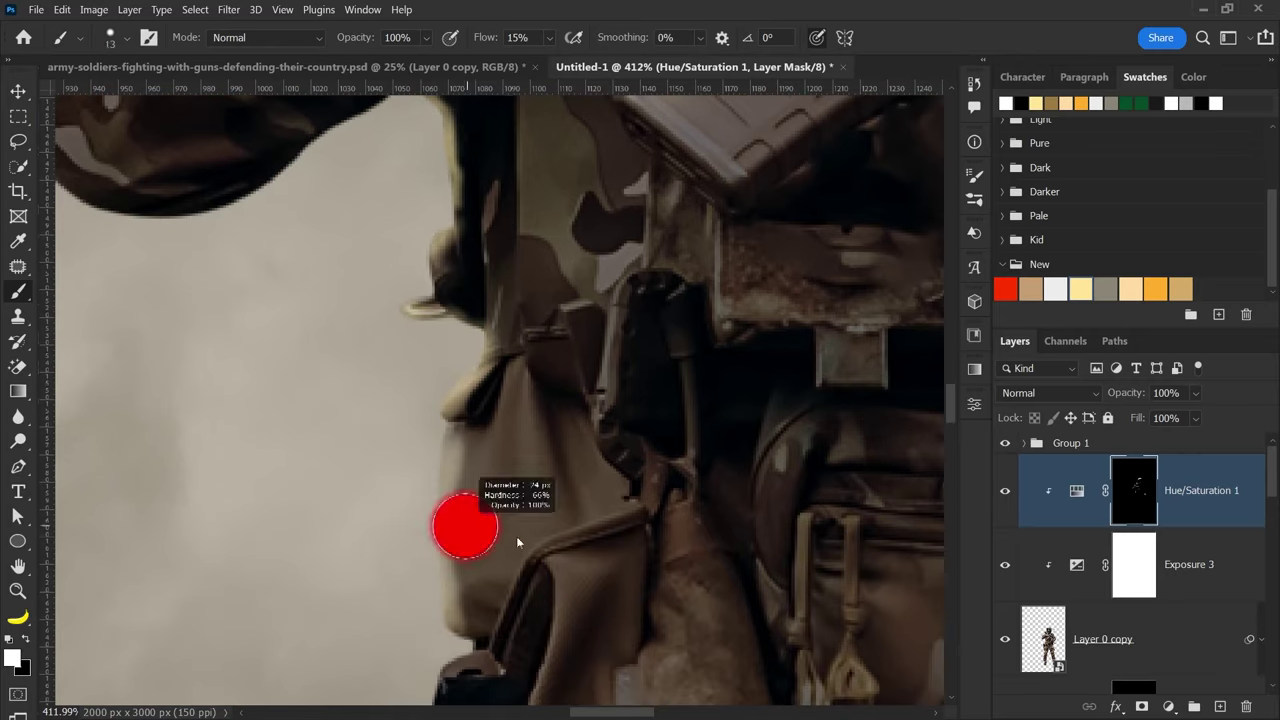
scroll(433, 539, up, 2)
scroll(700, 423, down, 1)
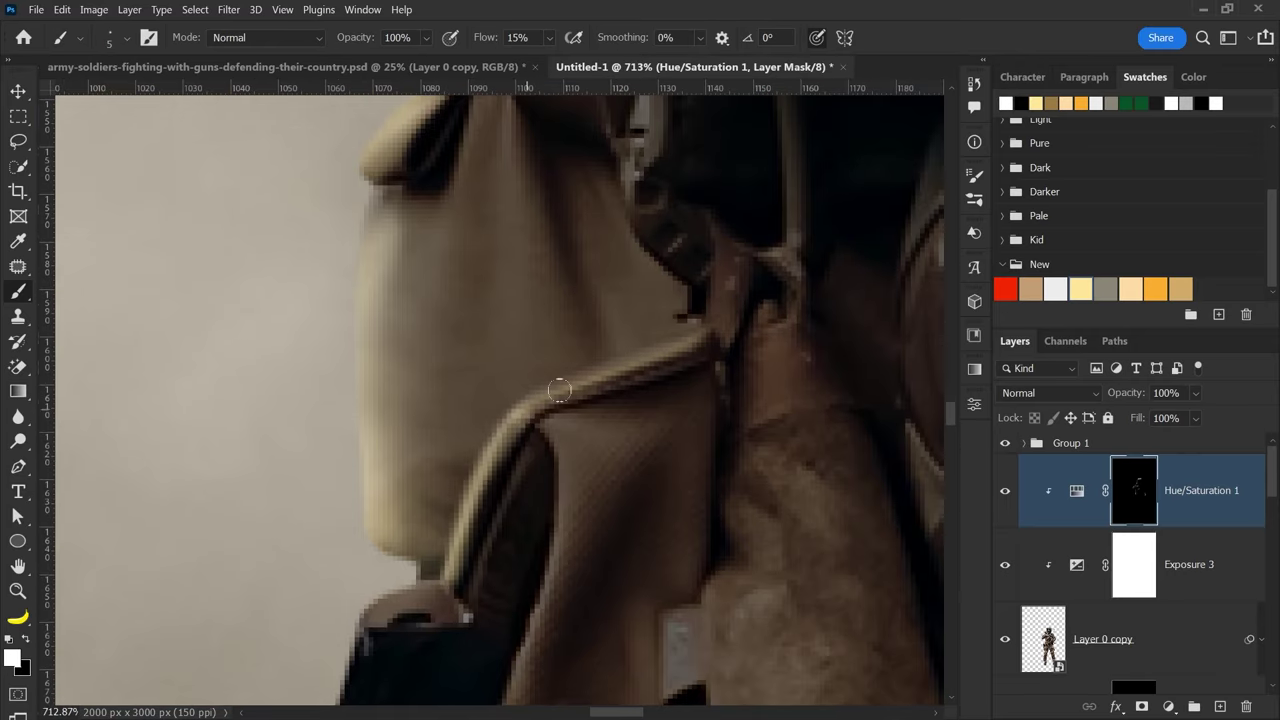
scroll(483, 497, down, 2)
scroll(470, 450, down, 2)
scroll(551, 429, up, 3)
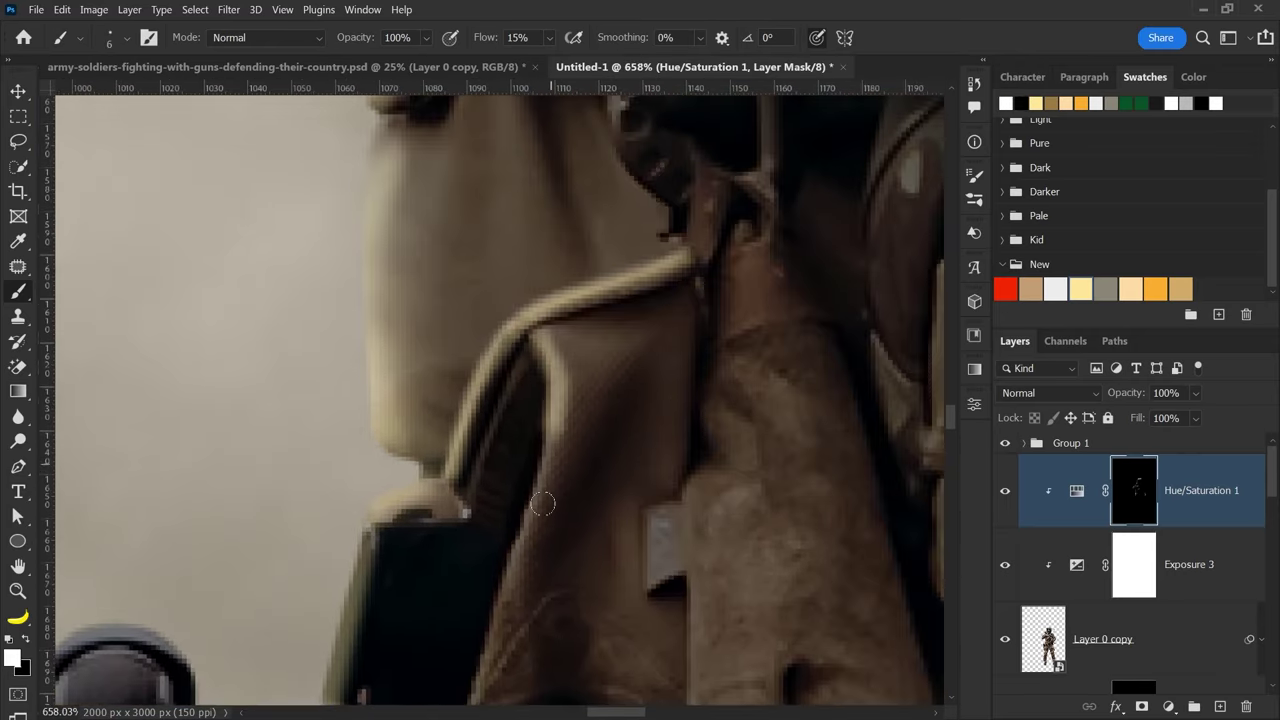
scroll(465, 383, down, 2)
scroll(430, 410, down, 1)
scroll(440, 480, down, 2)
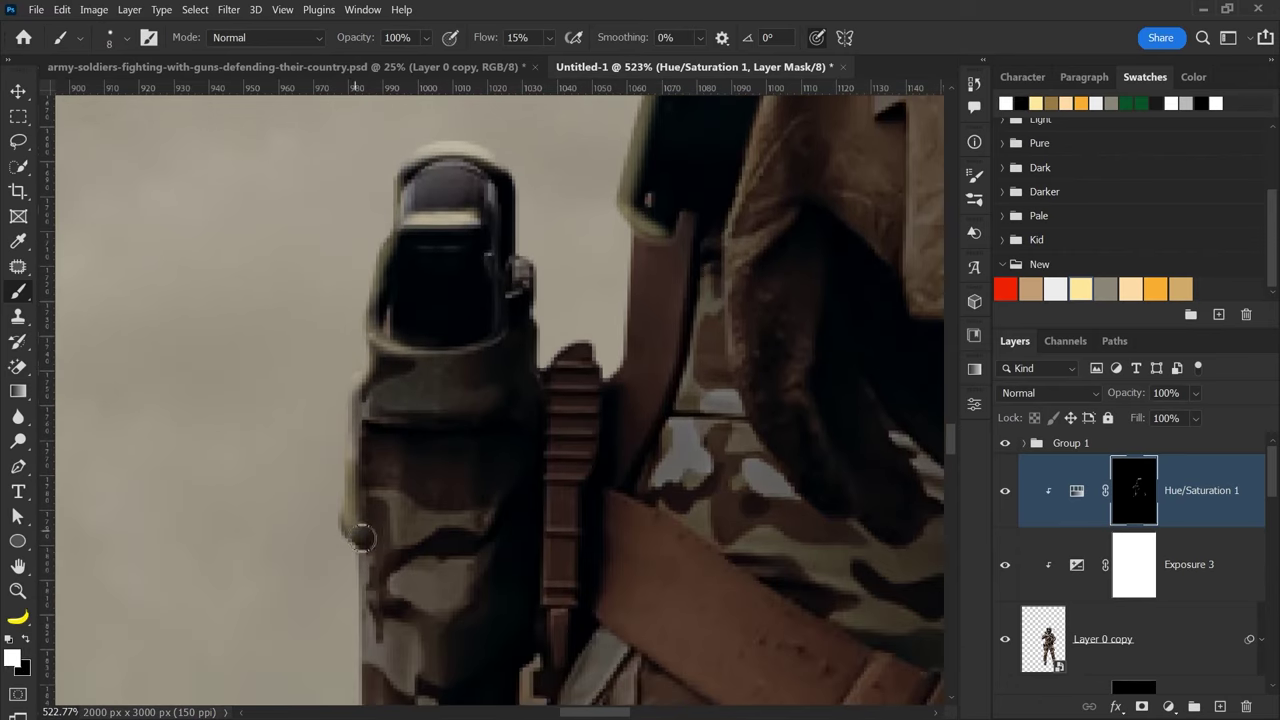
scroll(363, 561, up, 1)
scroll(363, 561, down, 1)
scroll(450, 500, down, 1)
scroll(540, 440, down, 2)
- Paint a soft white rim light along the outer edge of the soldier's leg
scroll(570, 420, down, 1)
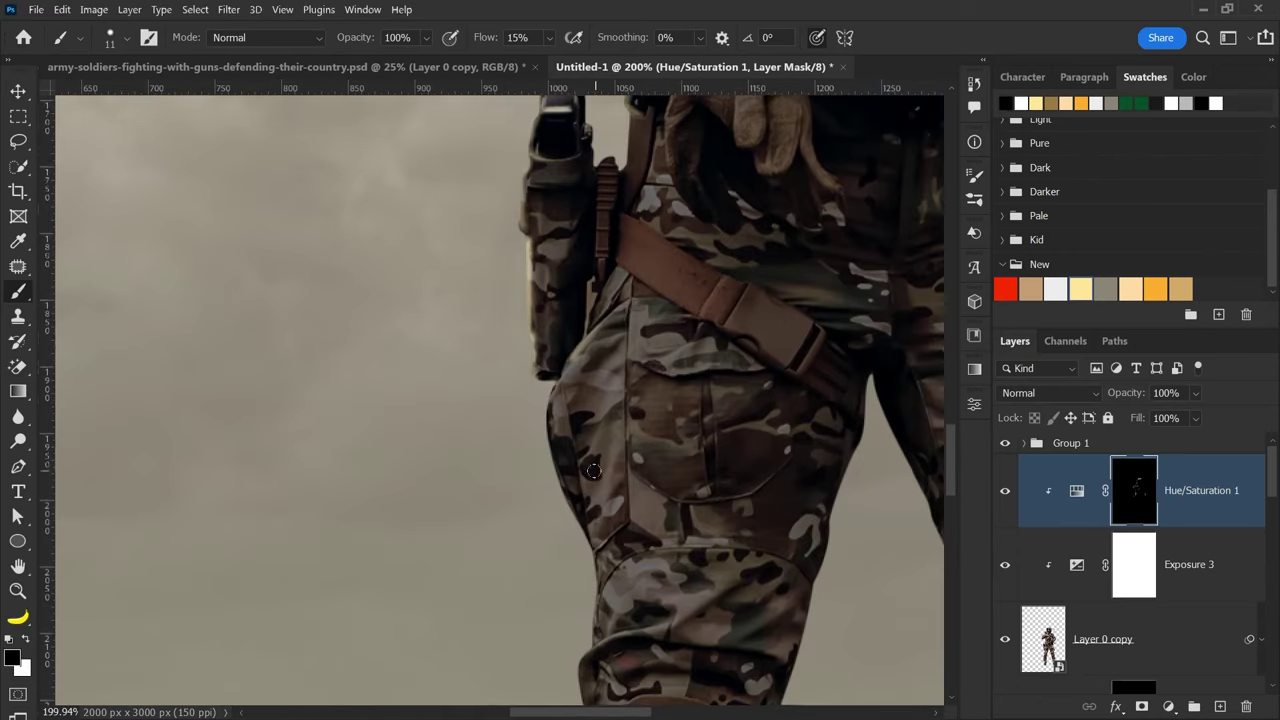
scroll(590, 410, down, 1)
scroll(600, 412, up, 1)
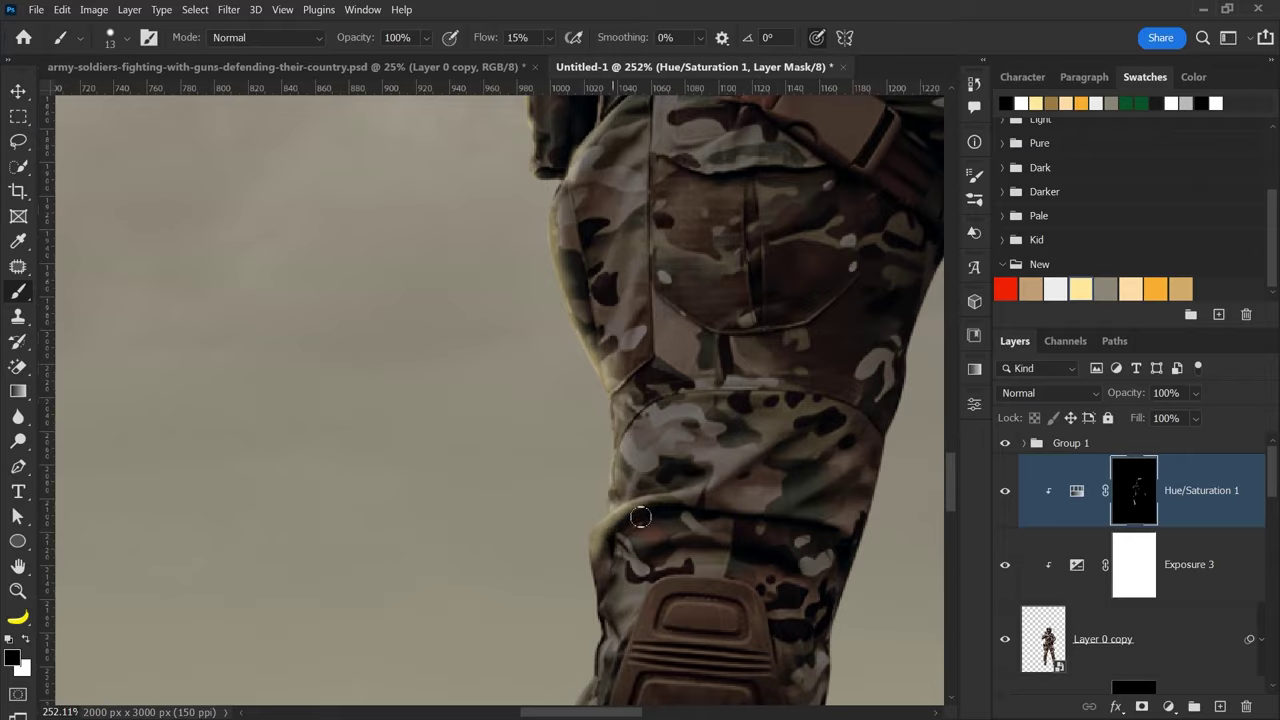
scroll(636, 416, down, 3)
scroll(650, 390, up, 4)
scroll(560, 390, up, 1)
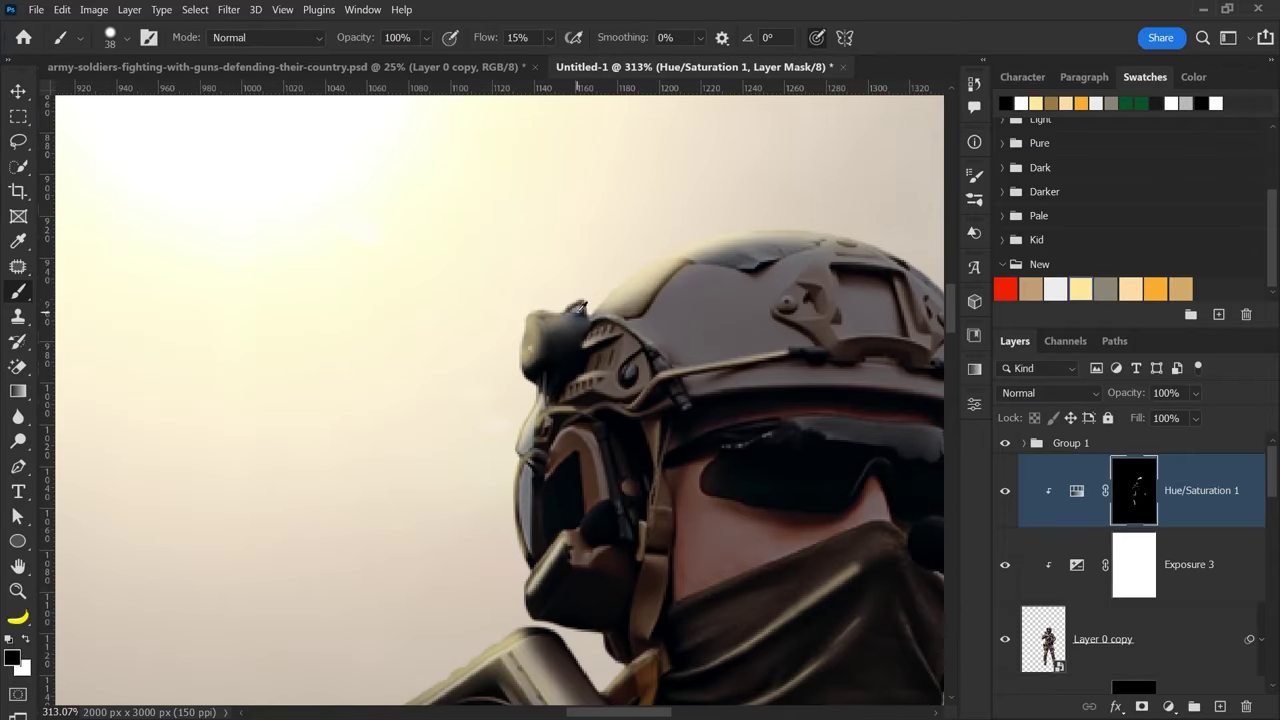
scroll(553, 390, up, 1)
scroll(553, 390, down, 5)
scroll(580, 392, up, 8)
scroll(598, 394, down, 2)
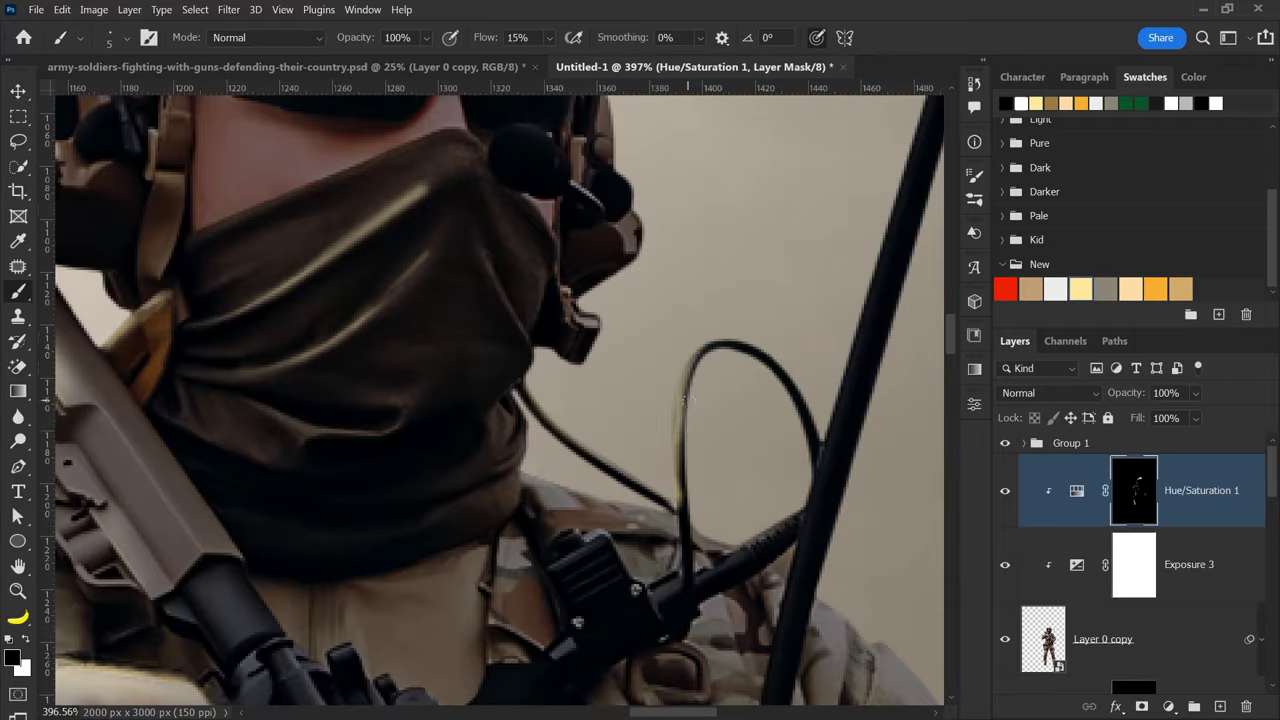
scroll(785, 388, down, 3)
scroll(700, 350, up, 1)
scroll(600, 300, up, 1)
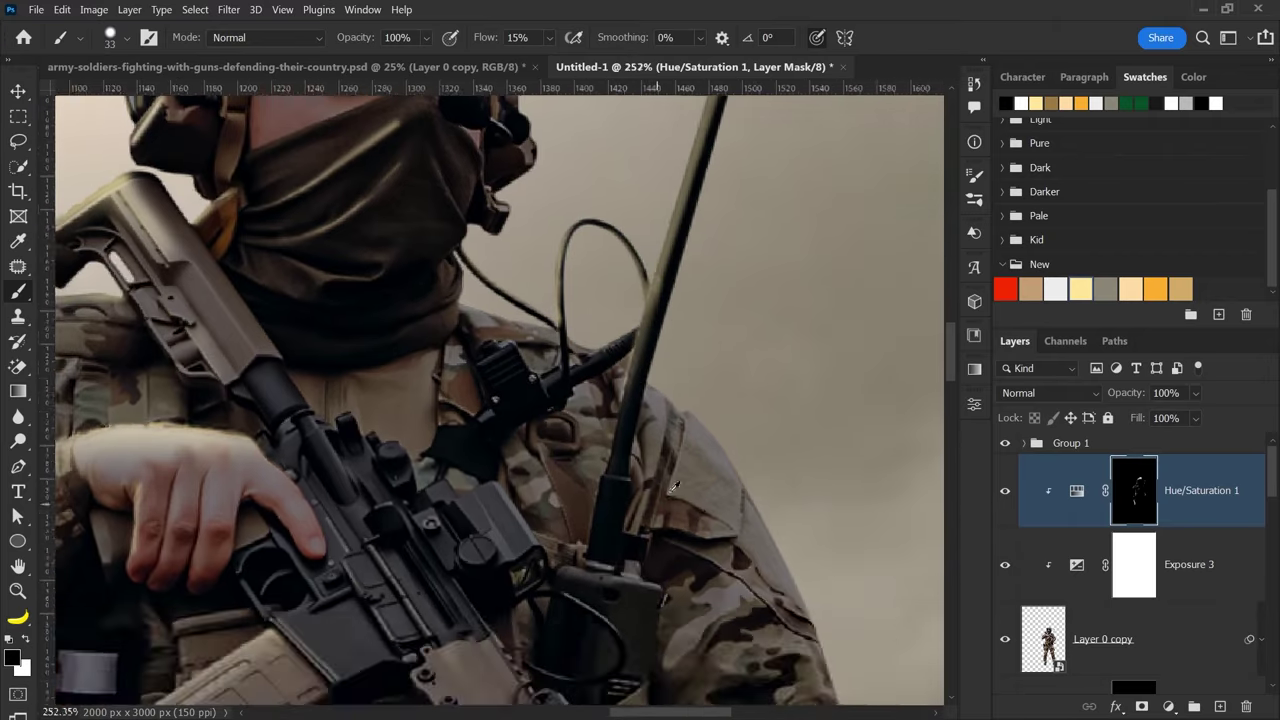
scroll(487, 258, up, 1)
scroll(714, 388, down, 3)
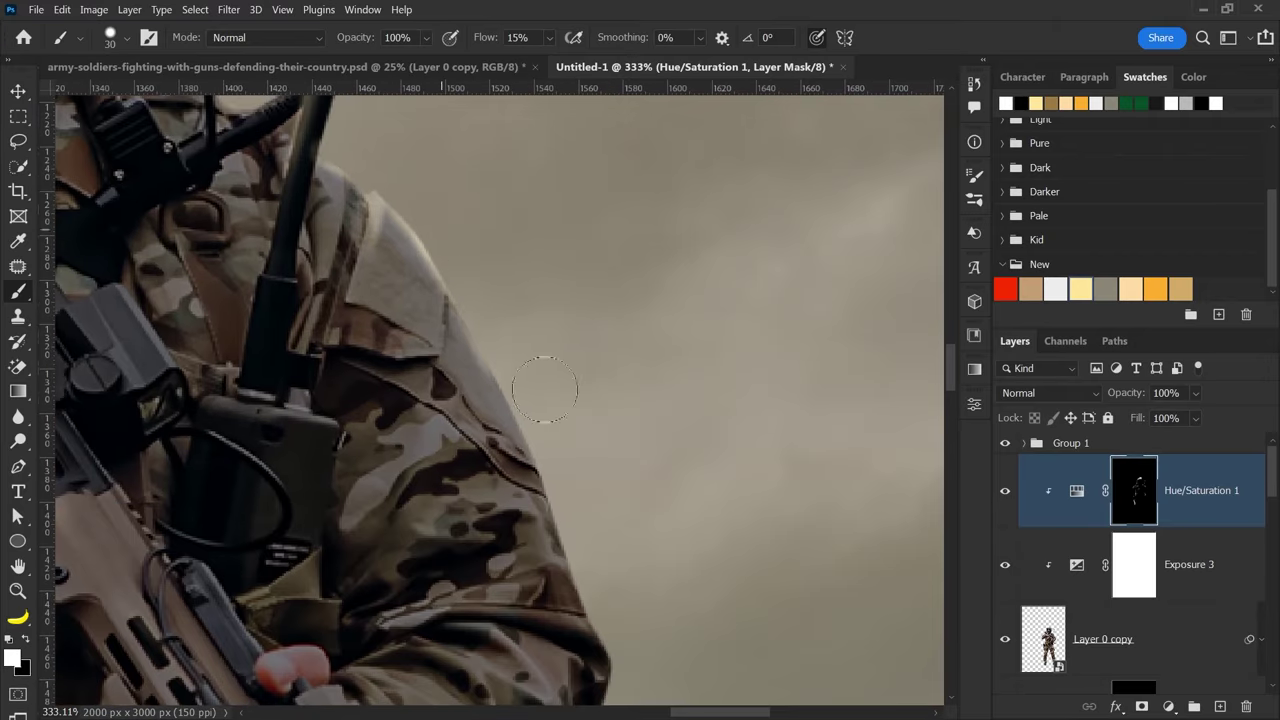
scroll(680, 400, right, 3)
scroll(650, 420, down, 1)
scroll(619, 436, down, 1)
scroll(619, 436, down, 2)
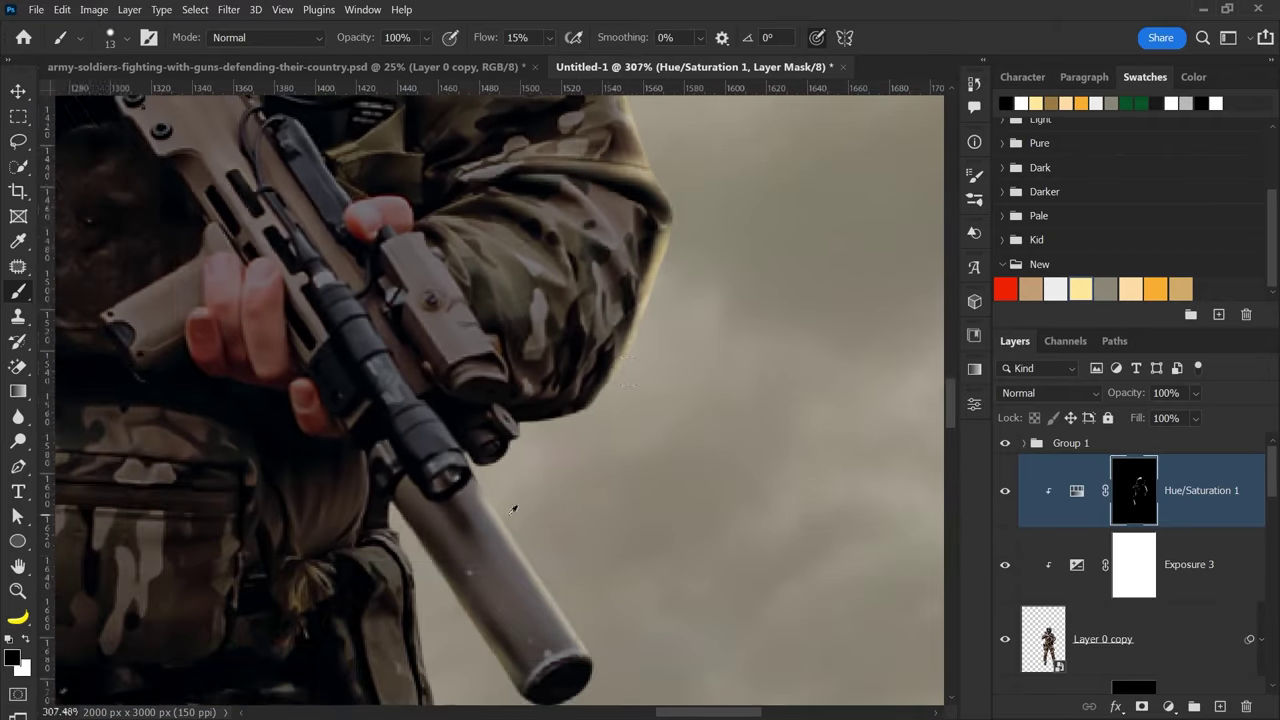
scroll(514, 509, up, 2)
scroll(463, 391, down, 1)
scroll(495, 599, down, 2)
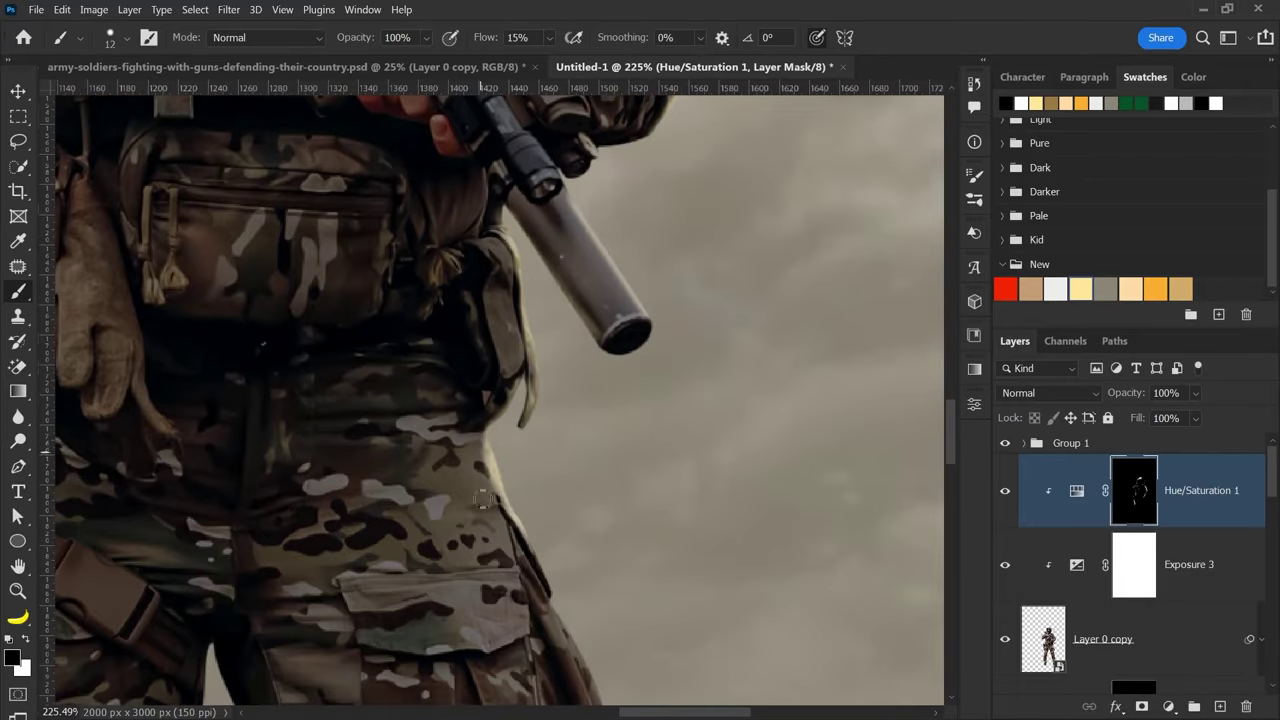
scroll(505, 520, down, 2)
scroll(530, 400, up, 2)
scroll(545, 297, up, 1)
scroll(600, 380, down, 2)
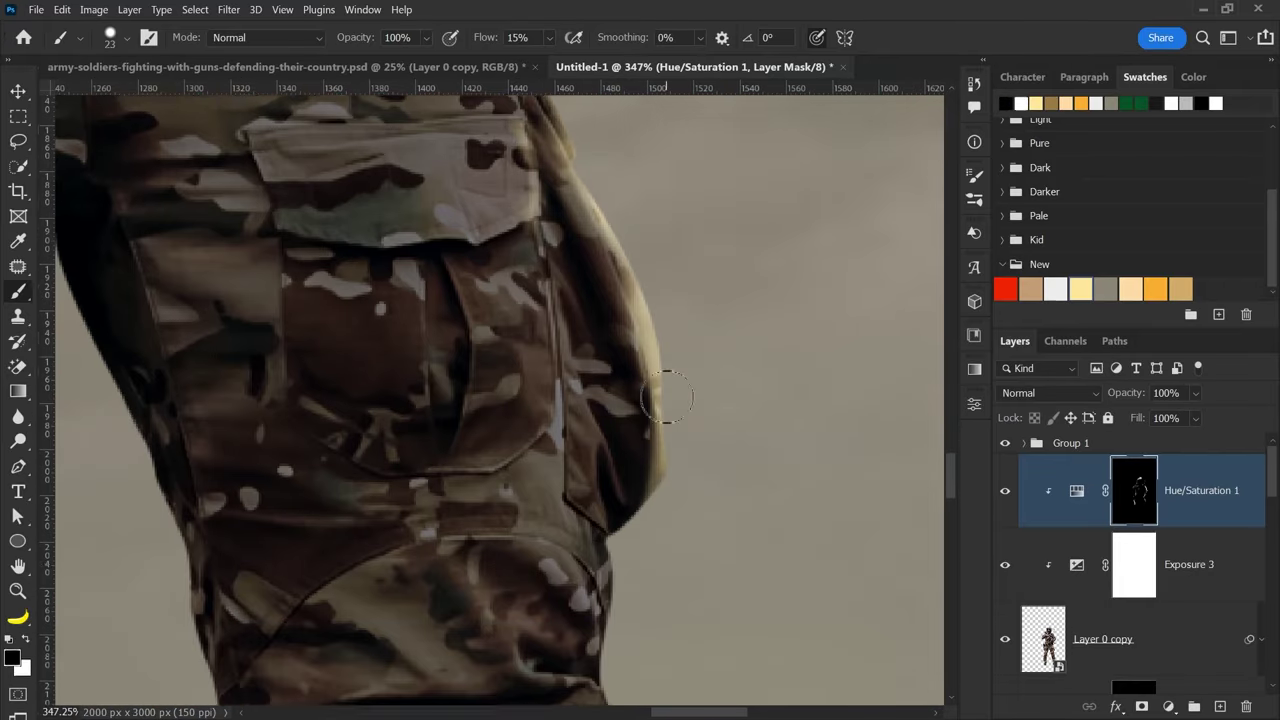
scroll(600, 420, down, 2)
scroll(620, 450, down, 2)
click(622, 471)
- Extend the faint rim light over the hip pouch, trouser legs and knee pads
scroll(637, 481, down, 2)
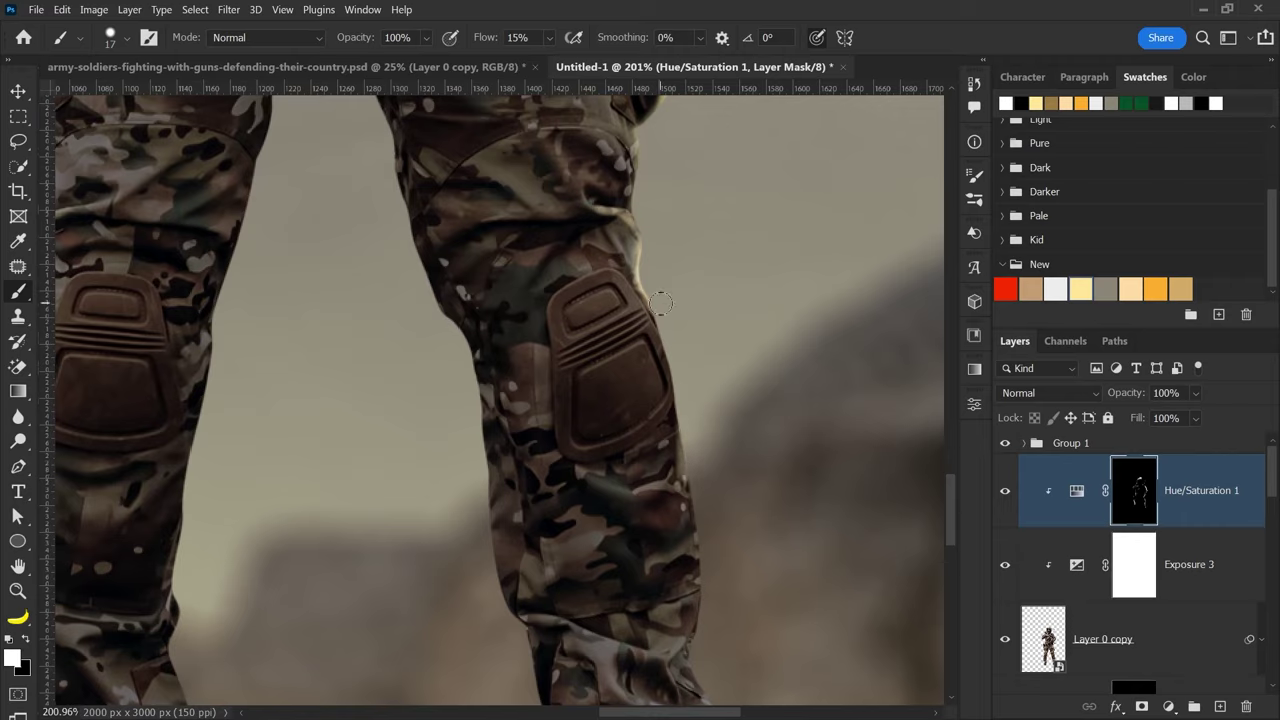
scroll(660, 495, down, 3)
scroll(683, 511, down, 1)
scroll(700, 510, up, 1)
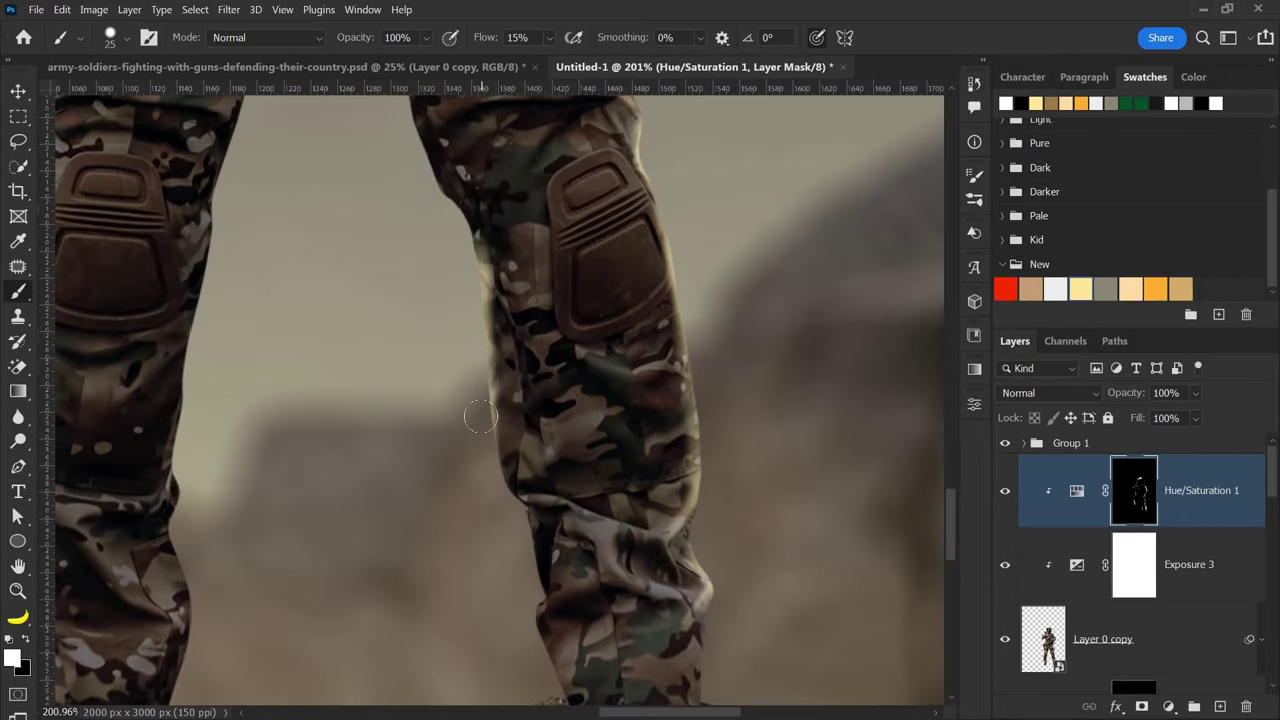
scroll(520, 450, down, 2)
scroll(470, 420, up, 6)
scroll(441, 403, up, 3)
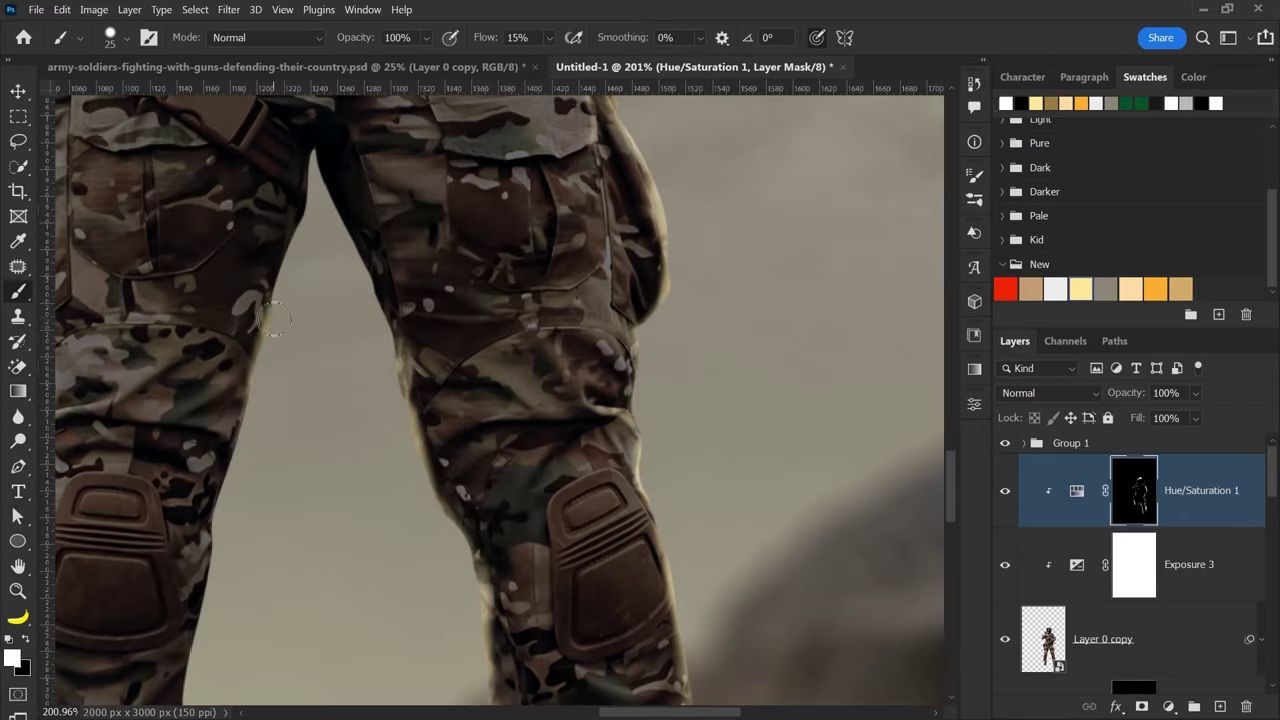
scroll(400, 330, down, 2)
scroll(320, 345, down, 2)
scroll(260, 460, down, 2)
scroll(240, 430, down, 1)
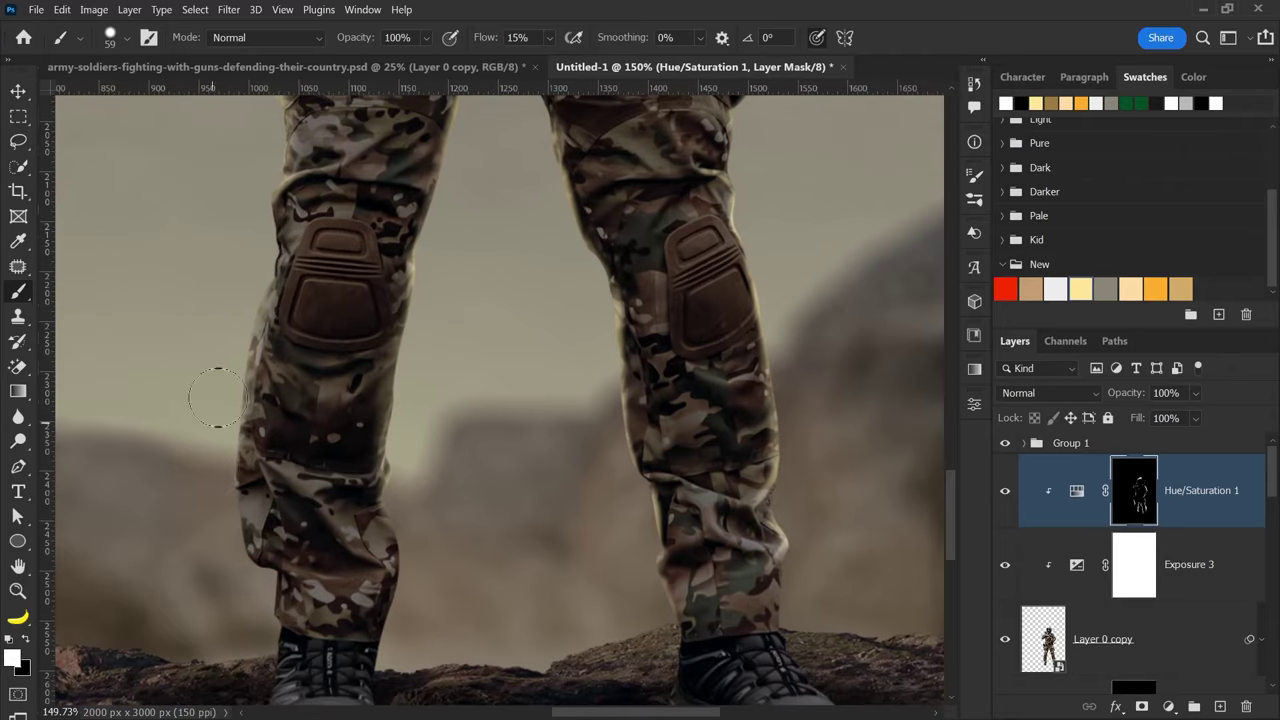
scroll(230, 380, up, 3)
scroll(285, 270, down, 2)
scroll(296, 238, up, 2)
scroll(296, 238, down, 2)
scroll(500, 400, up, 3)
scroll(550, 380, up, 1)
scroll(584, 370, up, 2)
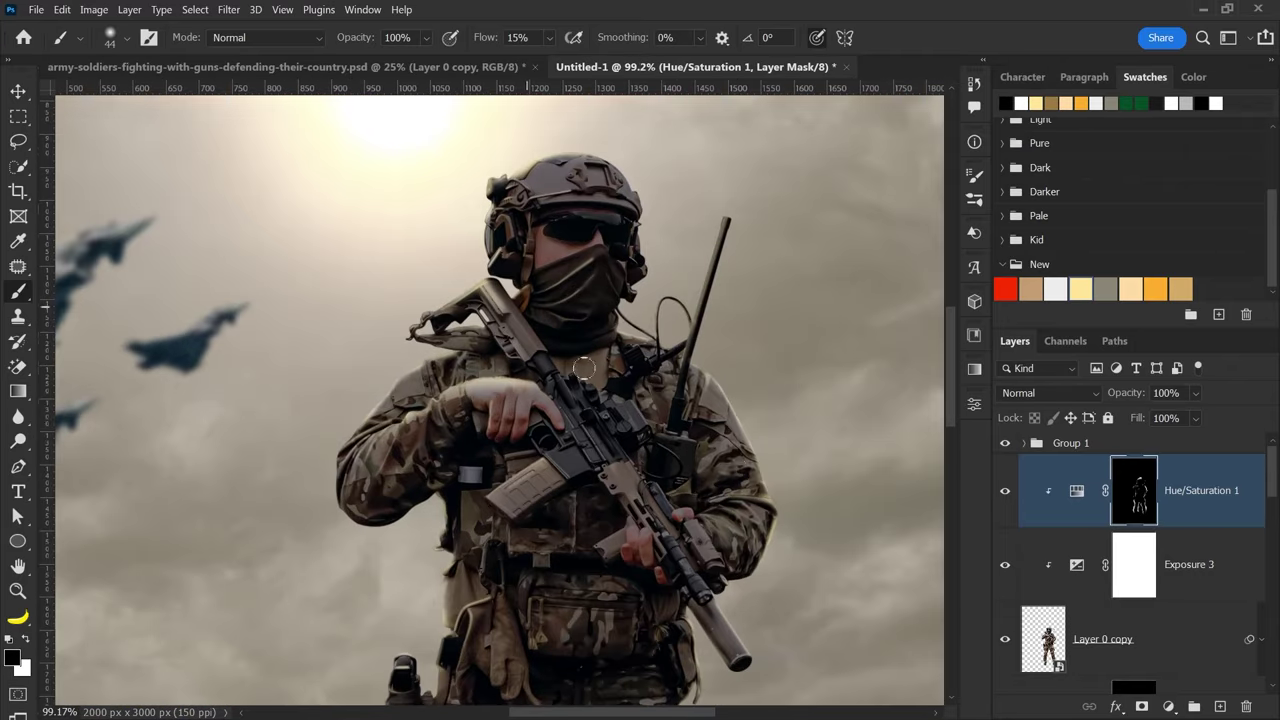
click(1004, 491)
click(1004, 491)
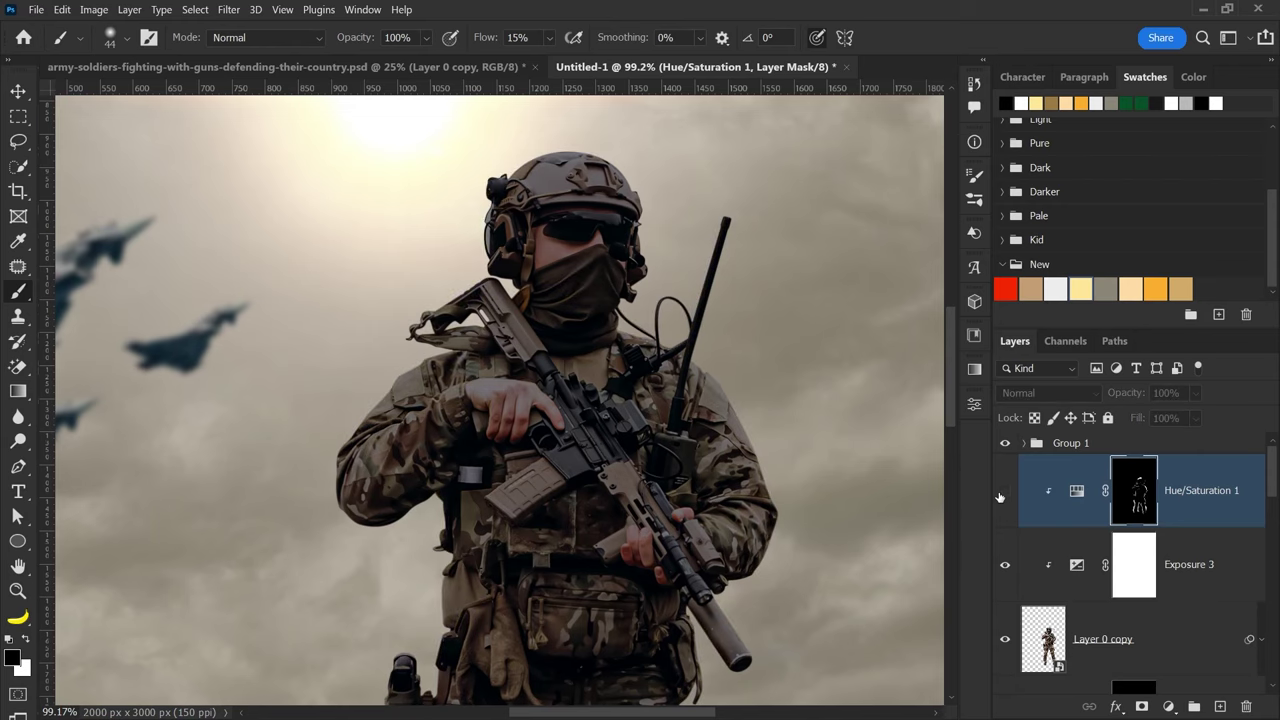
click(1004, 491)
scroll(812, 470, up, 2)
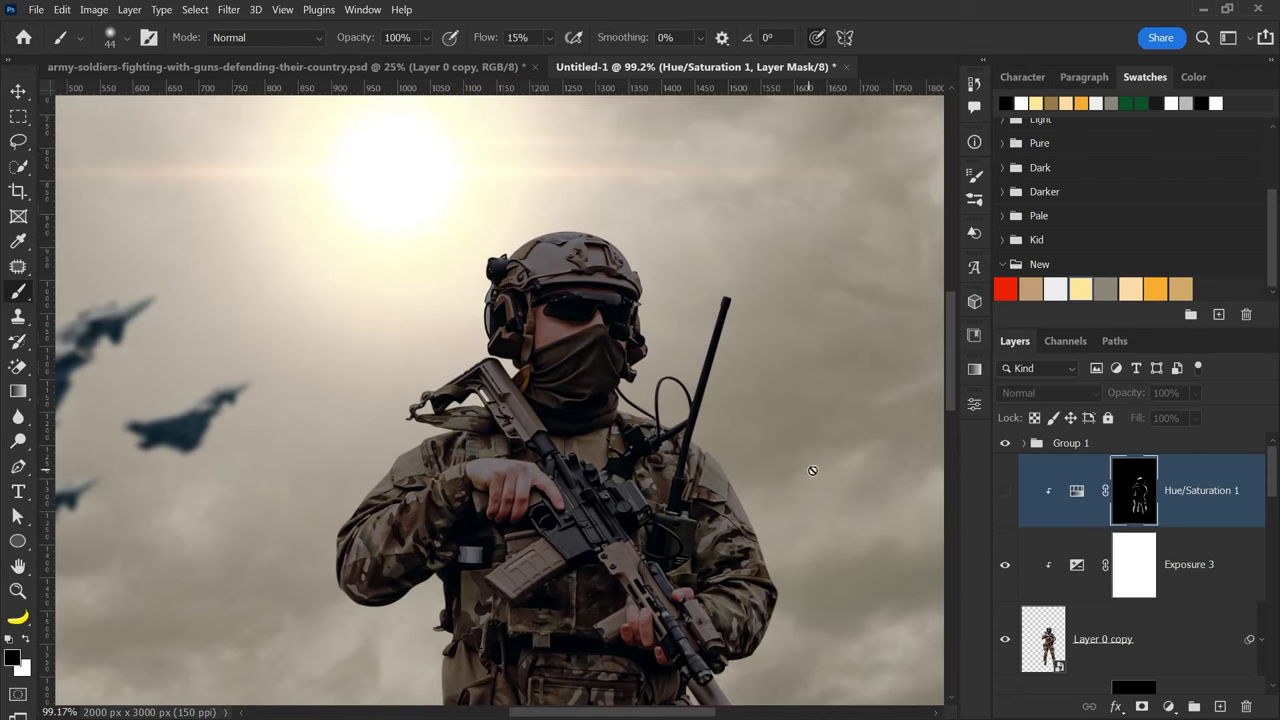
click(1012, 491)
click(1014, 492)
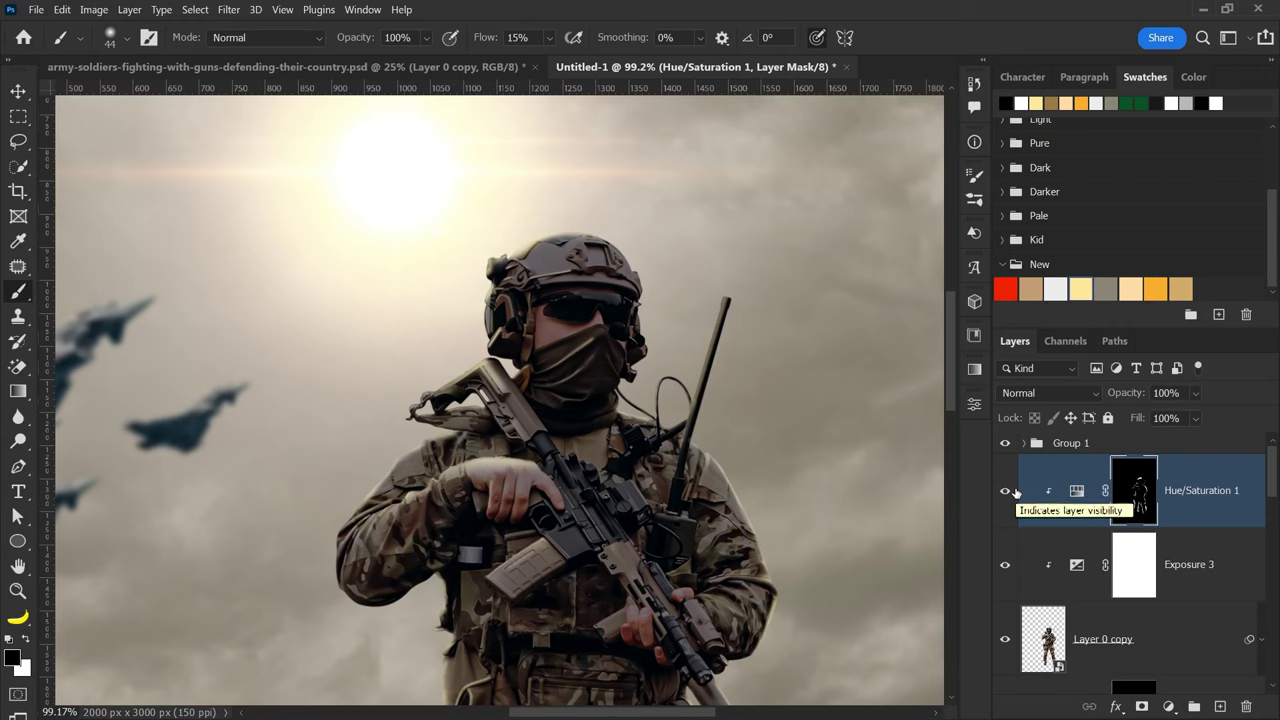
click(1008, 491)
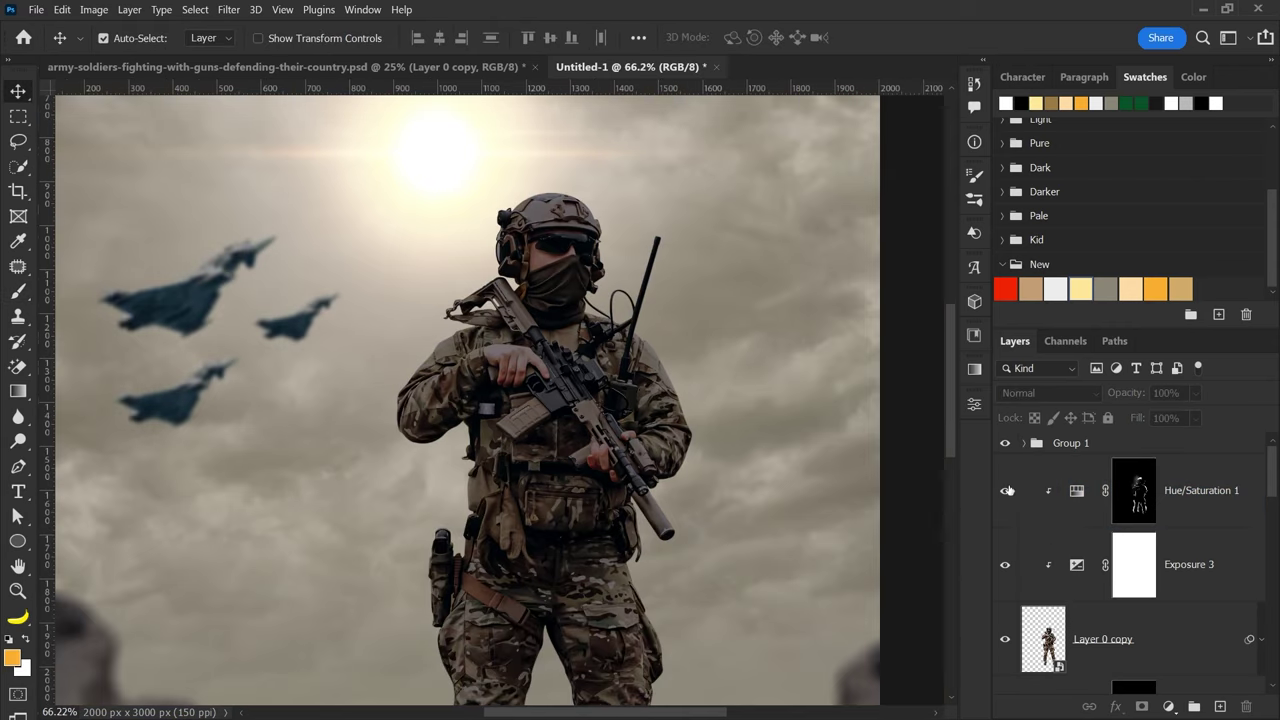
click(1006, 490)
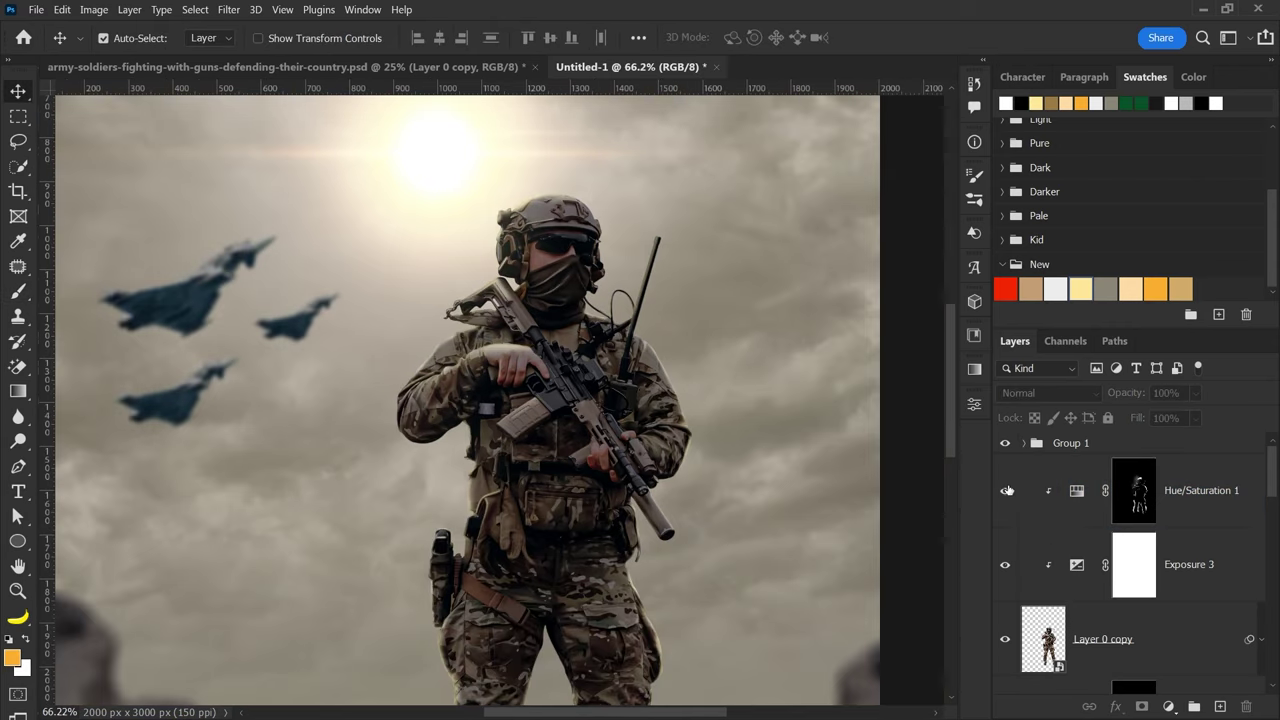
click(1007, 490)
scroll(910, 443, down, 3)
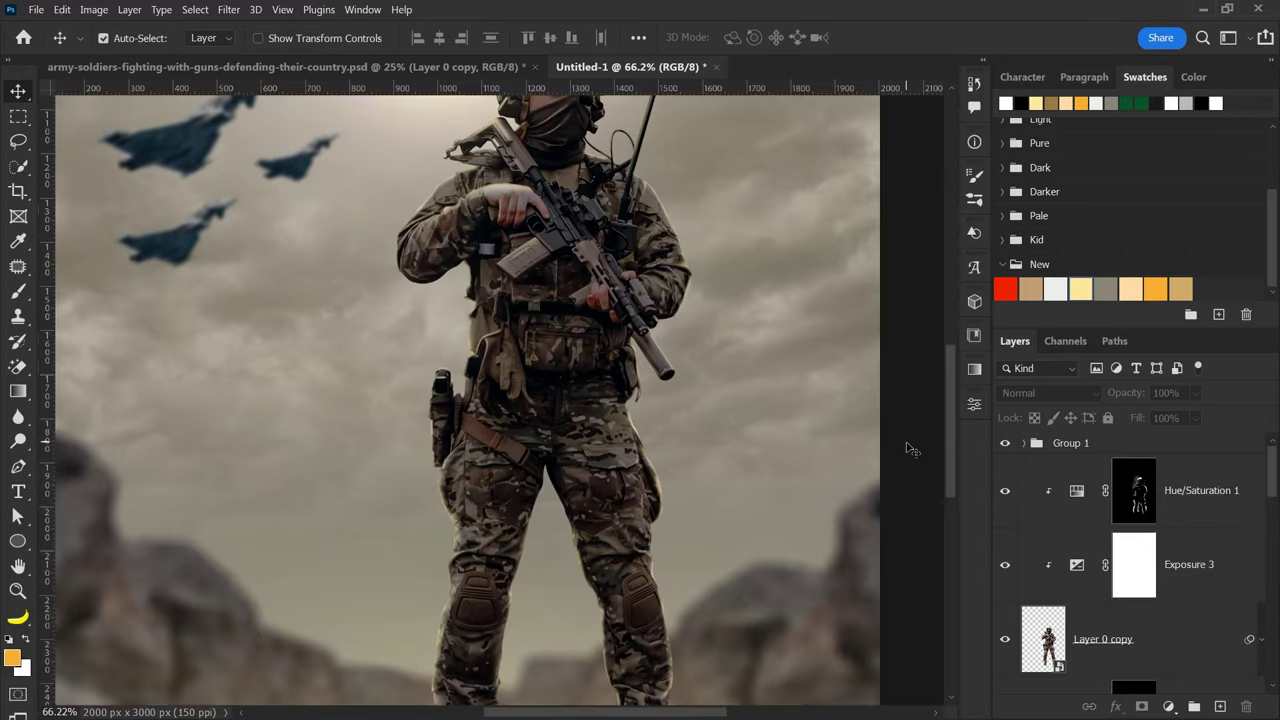
scroll(910, 443, down, 3)
scroll(910, 443, down, 1)
scroll(309, 614, down, 1)
click(309, 614)
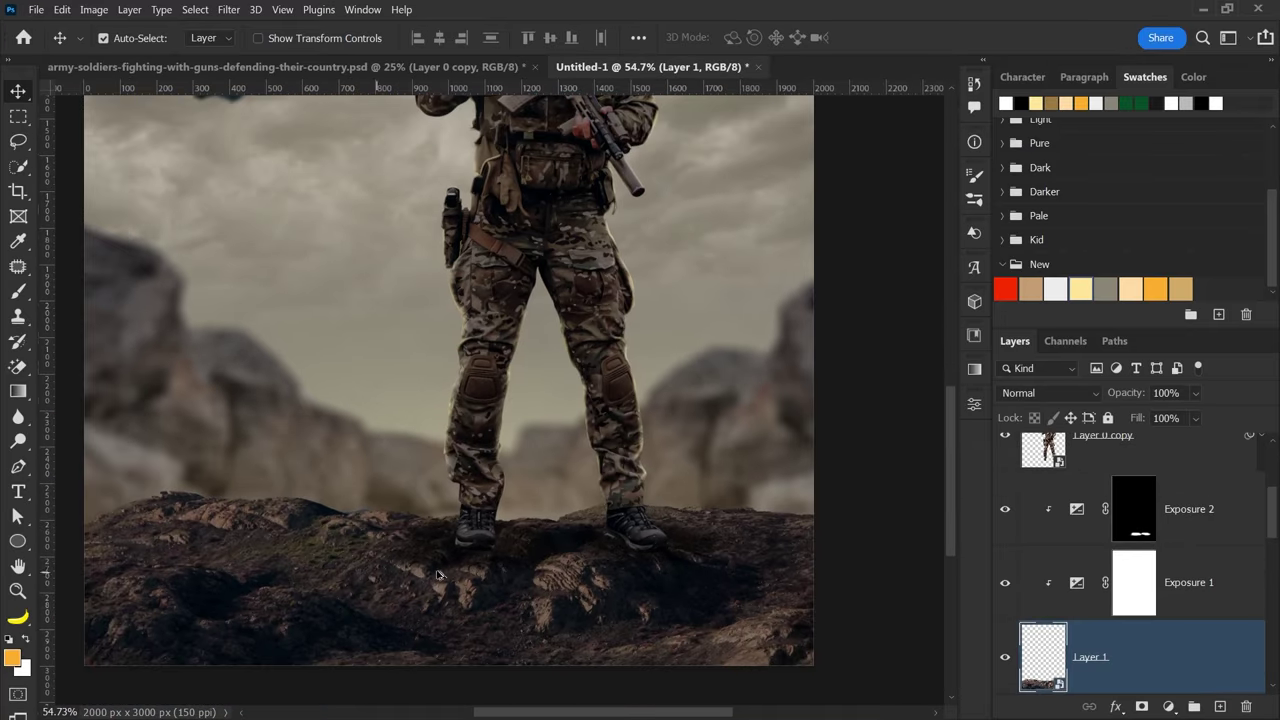
scroll(330, 590, down, 1)
scroll(380, 470, down, 1)
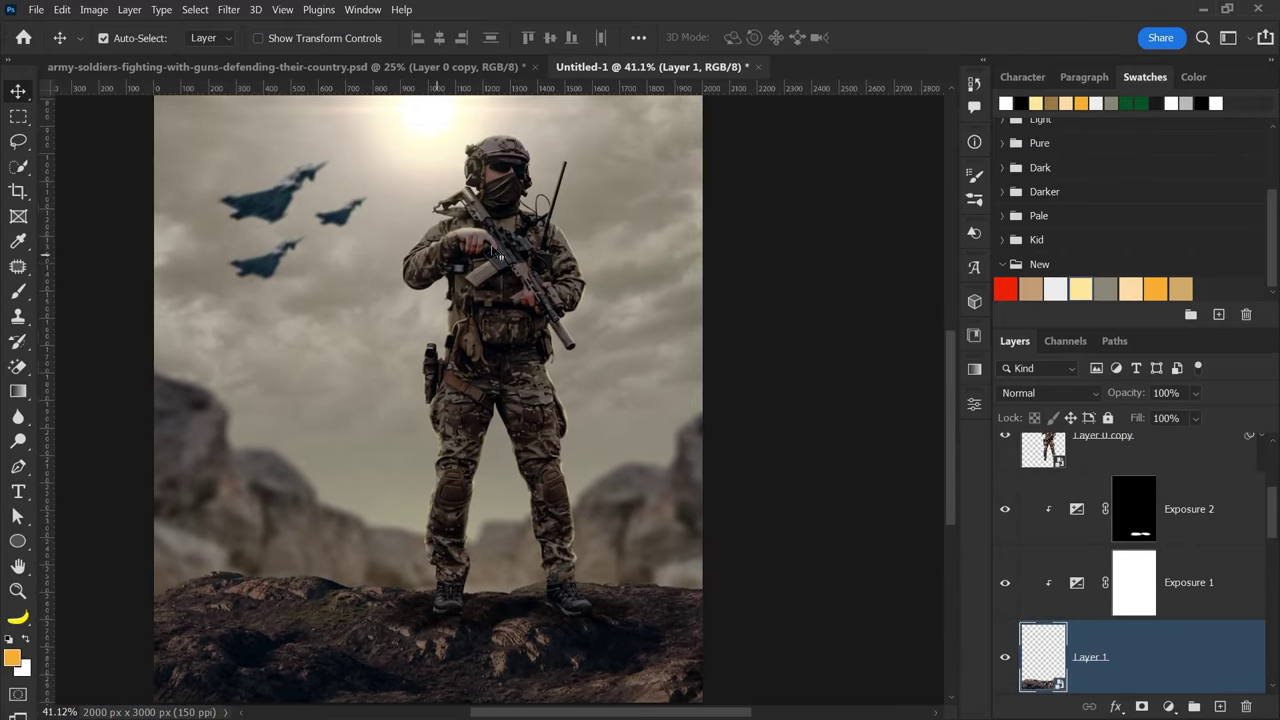
scroll(468, 240, up, 2)
scroll(470, 260, up, 1)
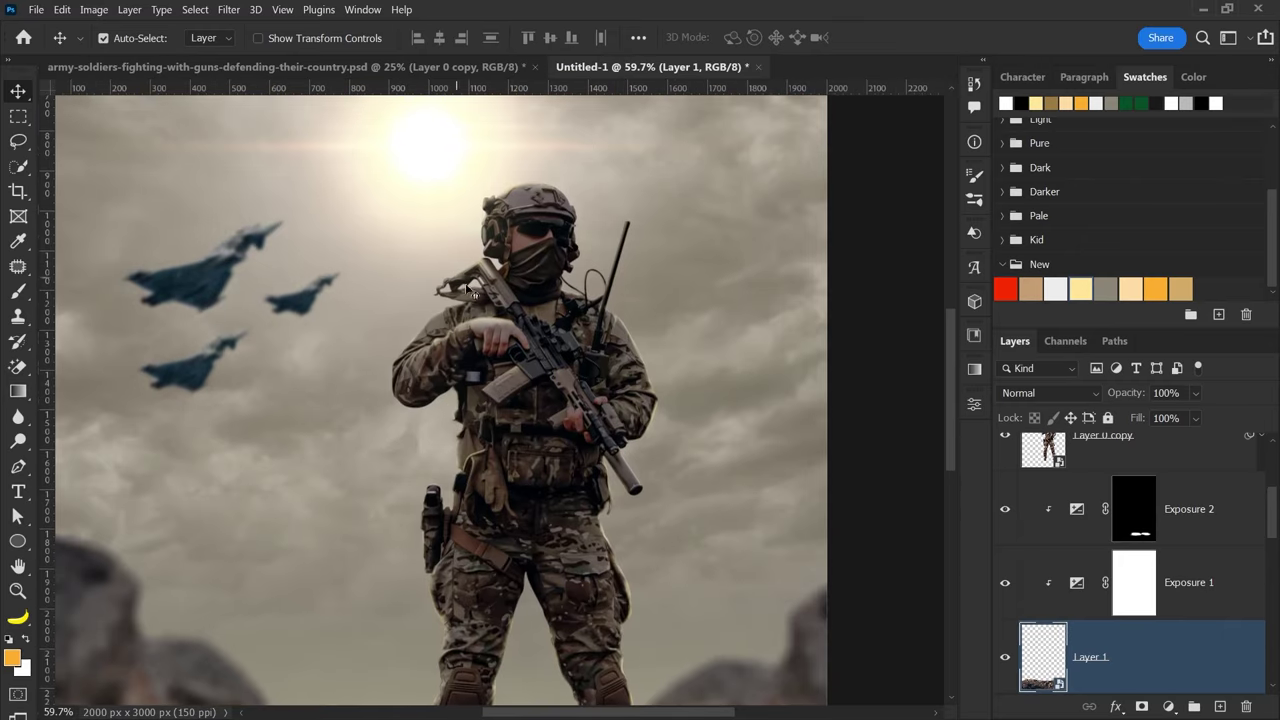
scroll(1024, 494, up, 2)
scroll(1071, 540, up, 1)
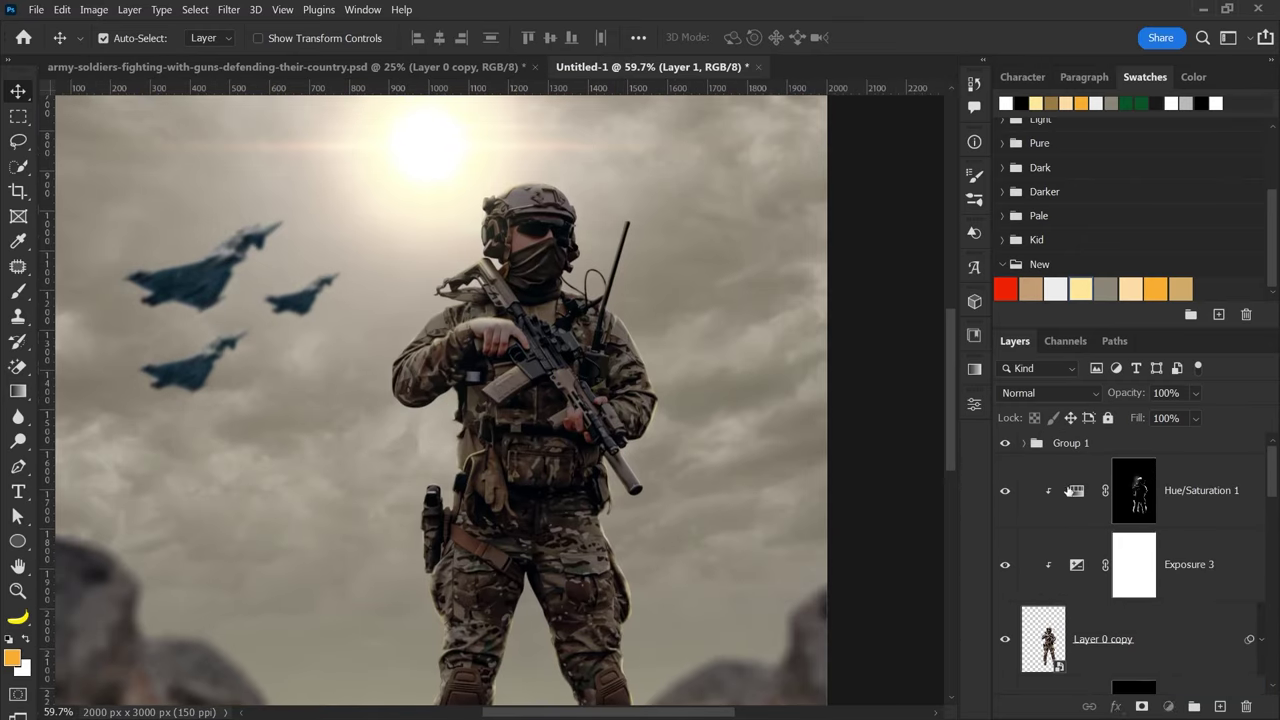
- Duplicate the yellow Hue/Saturation 1 colourising adjustment
double_click(1074, 490)
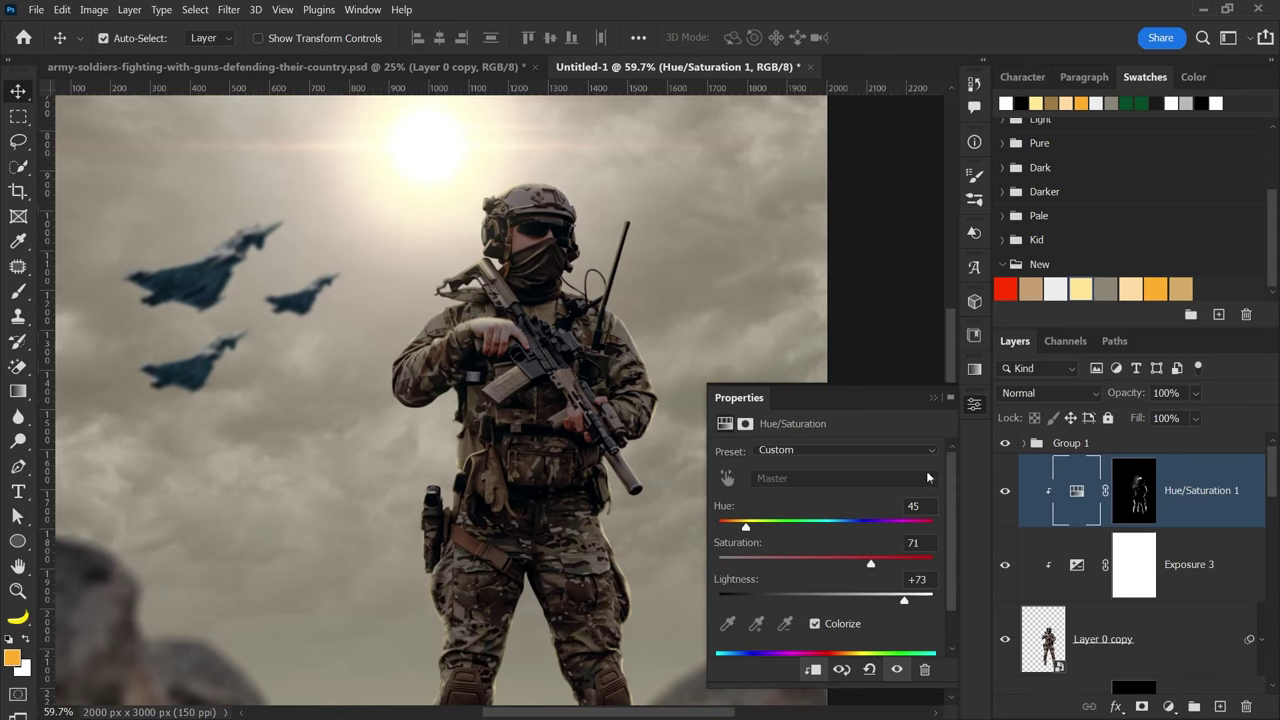
click(932, 398)
scroll(826, 420, down, 3)
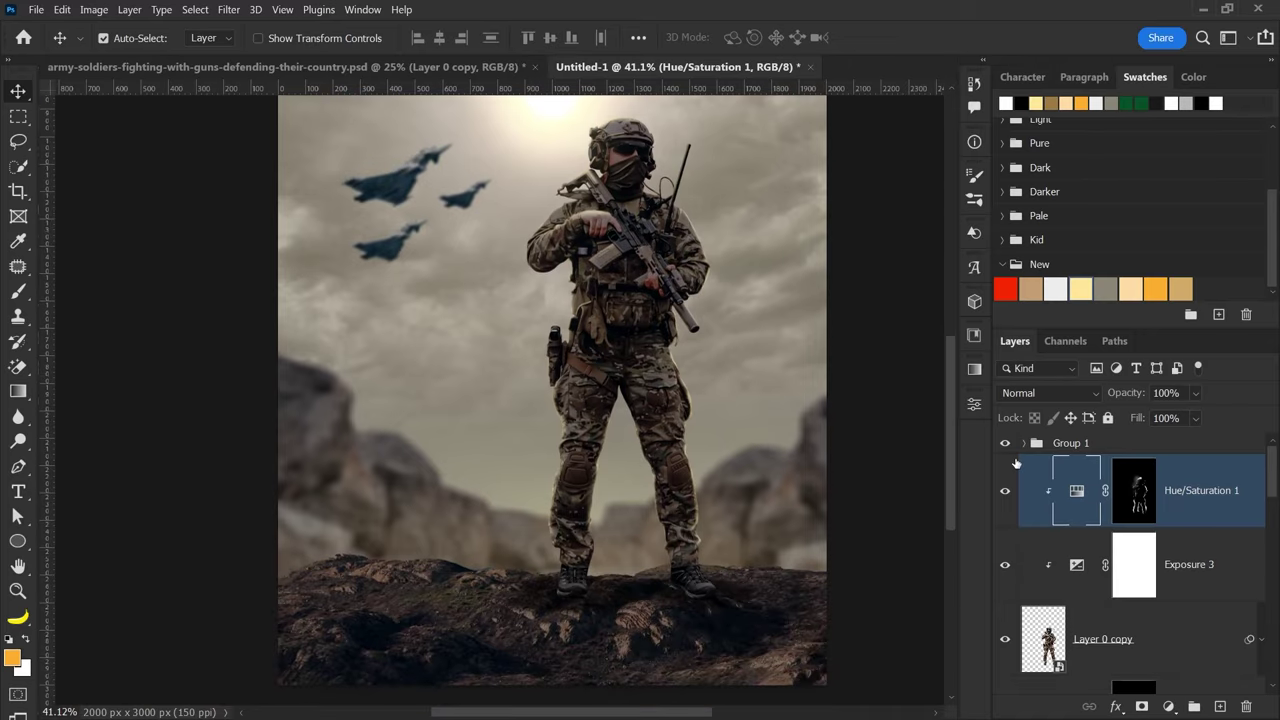
scroll(1076, 486, down, 1)
scroll(1076, 486, up, 1)
key(ctrl+j)
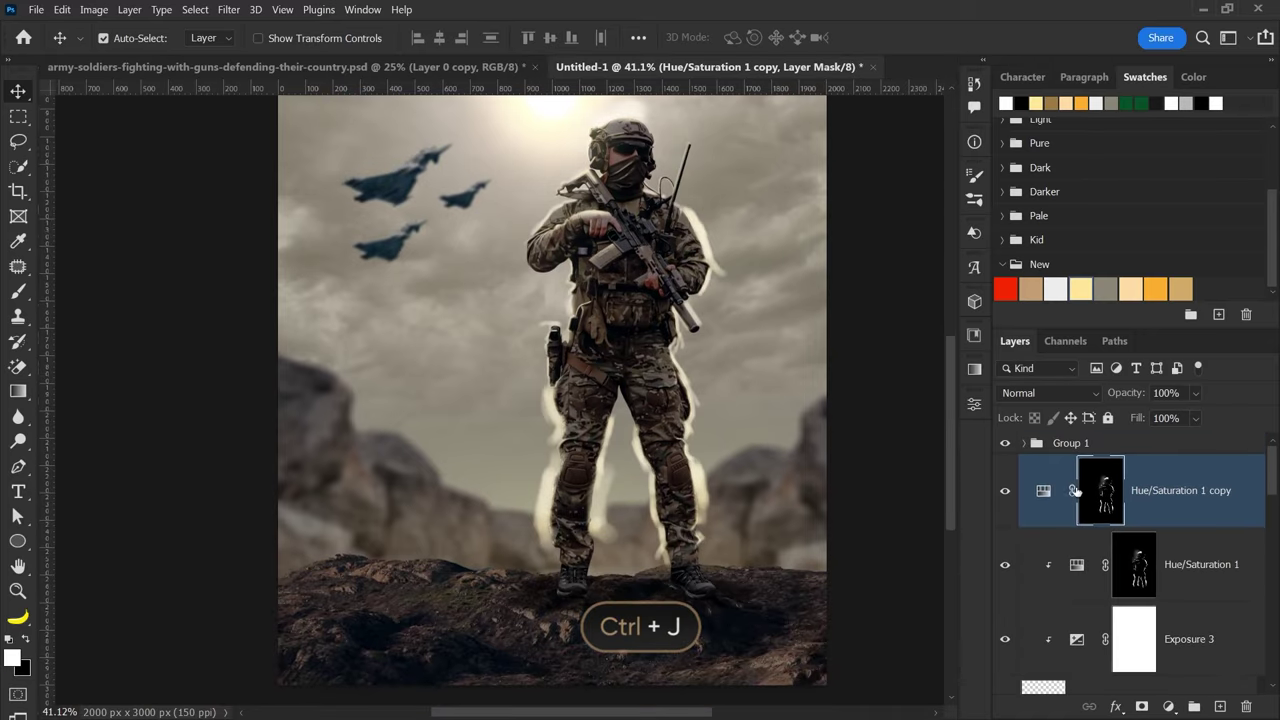
- Move the copy above Exposure 1, clipped to the ground, with its mask filled white
scroll(731, 492, down, 2)
scroll(731, 492, down, 1)
mouse_move(1072, 490)
mouse_down()
mouse_move(1058, 712)
mouse_move(1073, 552)
mouse_up()
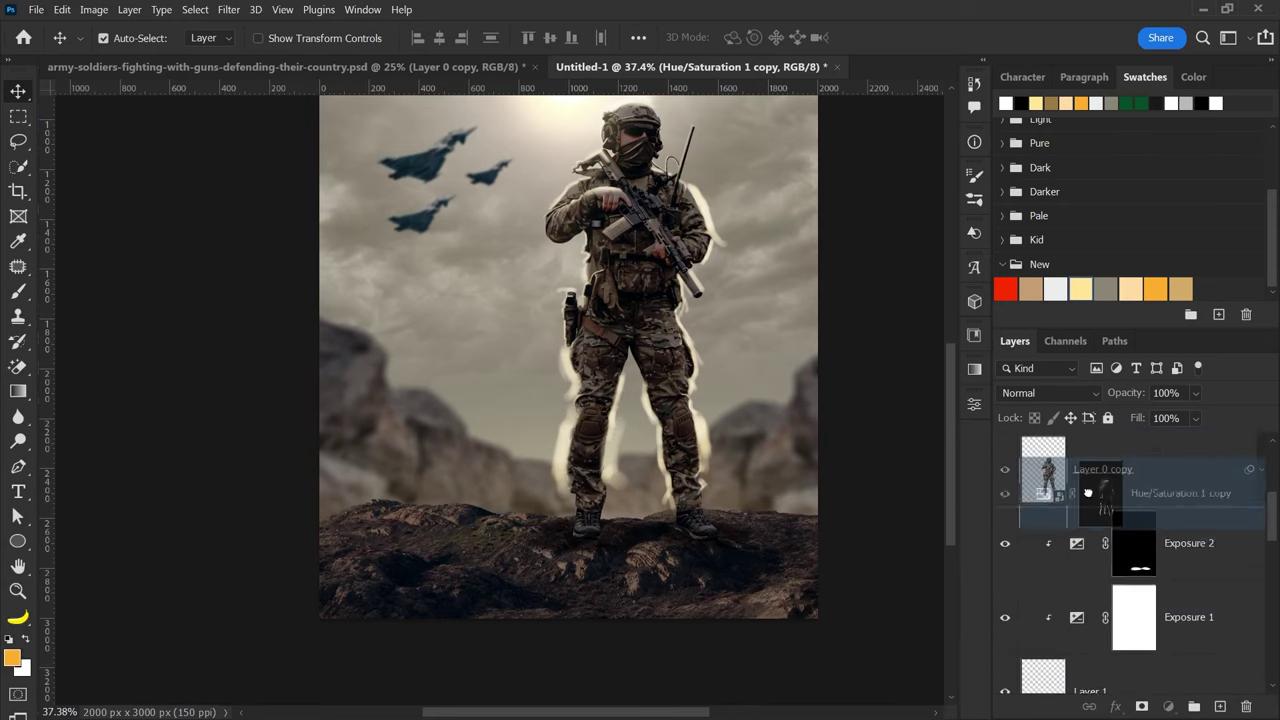
drag(1073, 552, 1083, 605)
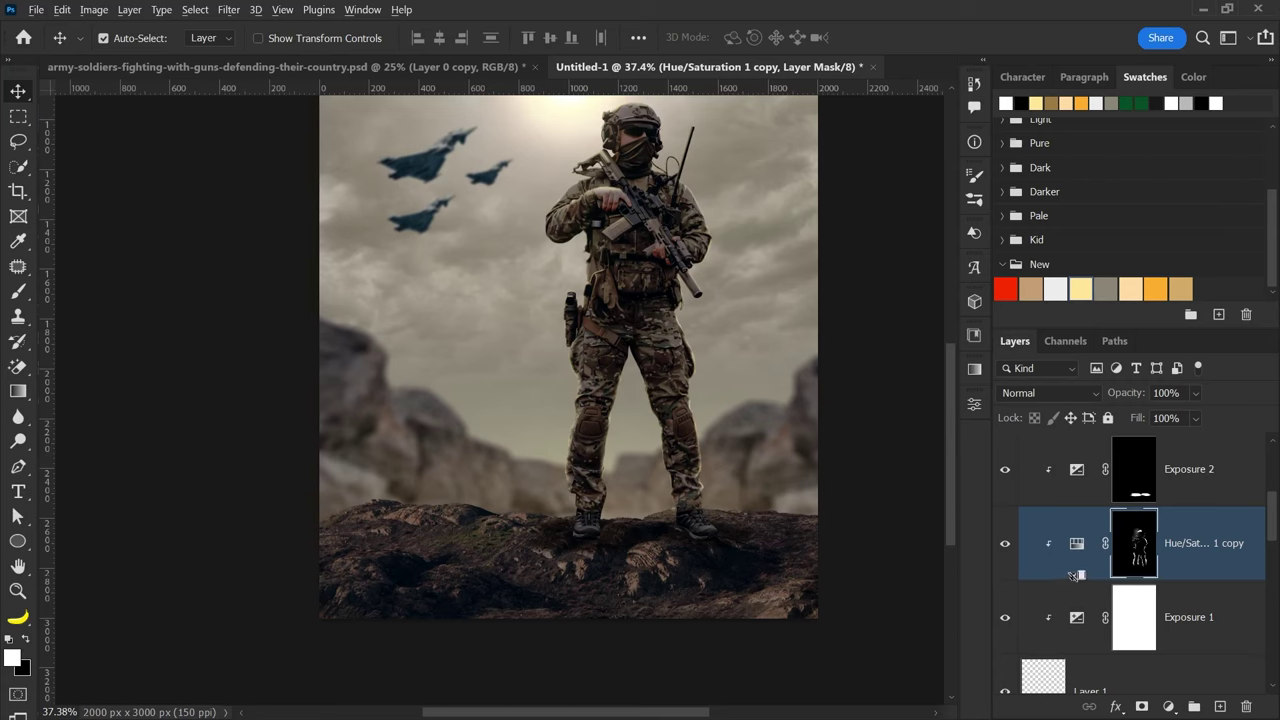
key(alt+Delete)
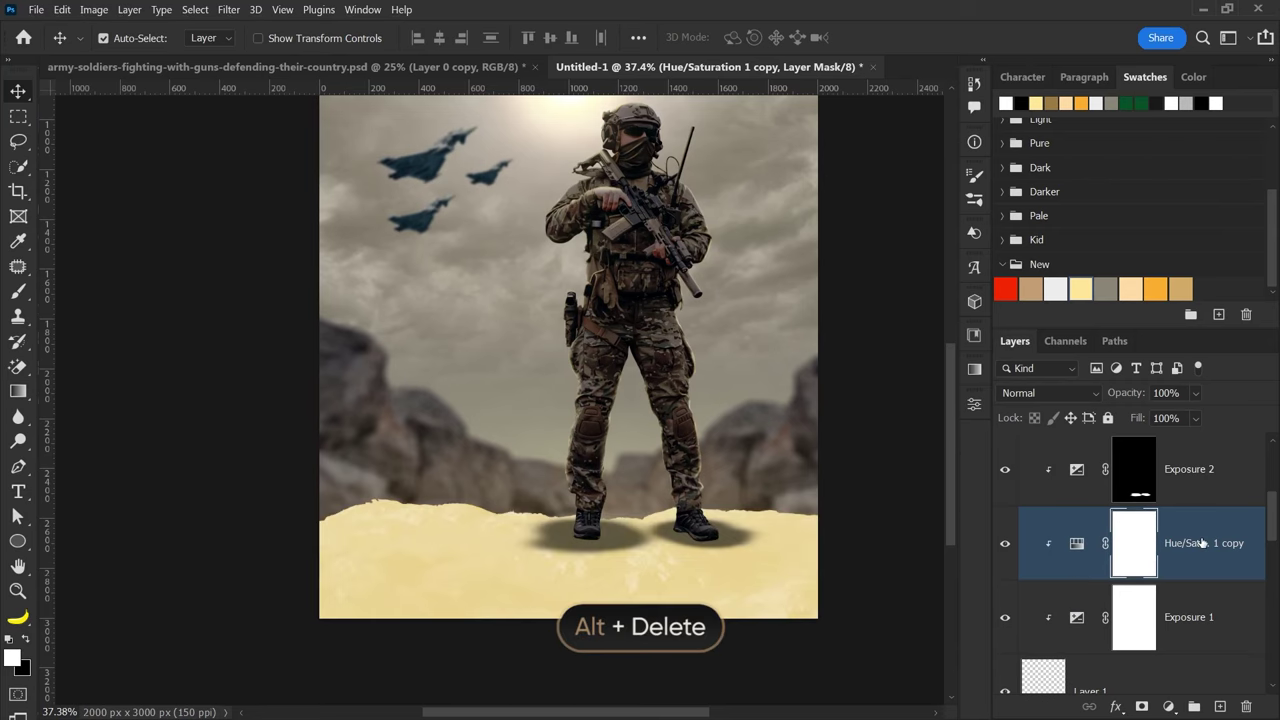
scroll(540, 576, up, 5)
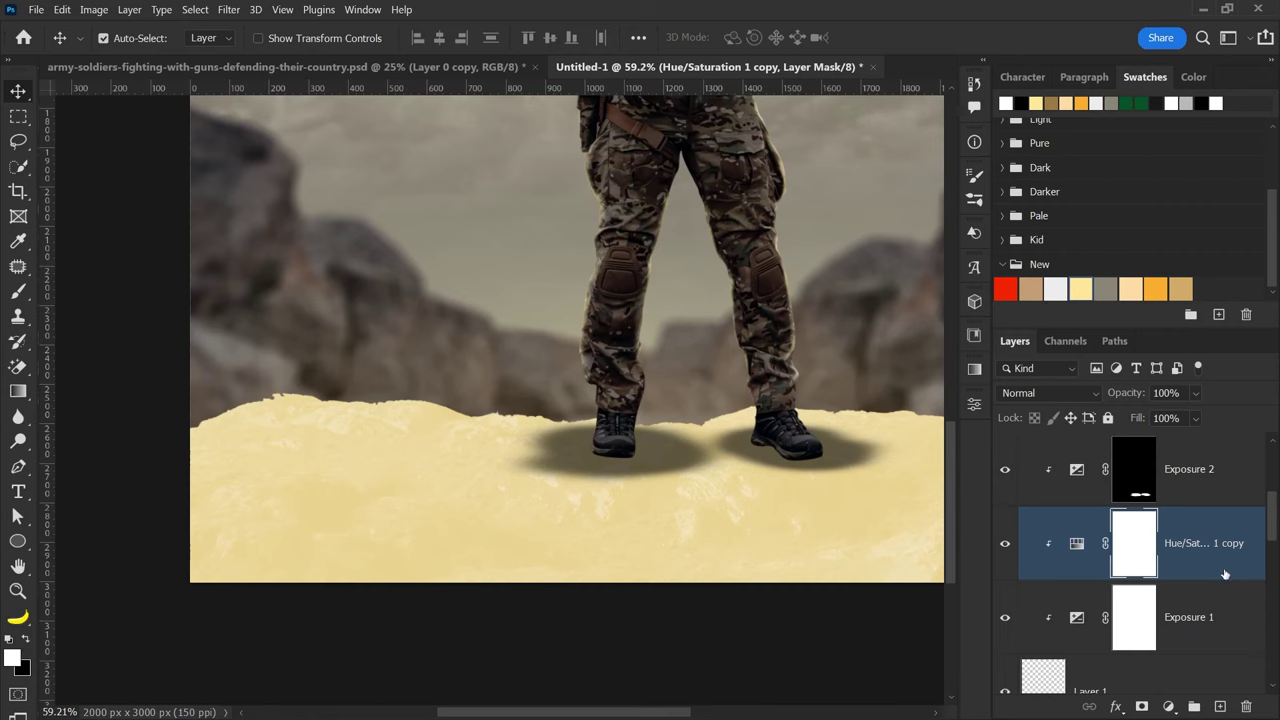
key(ctrl+2)
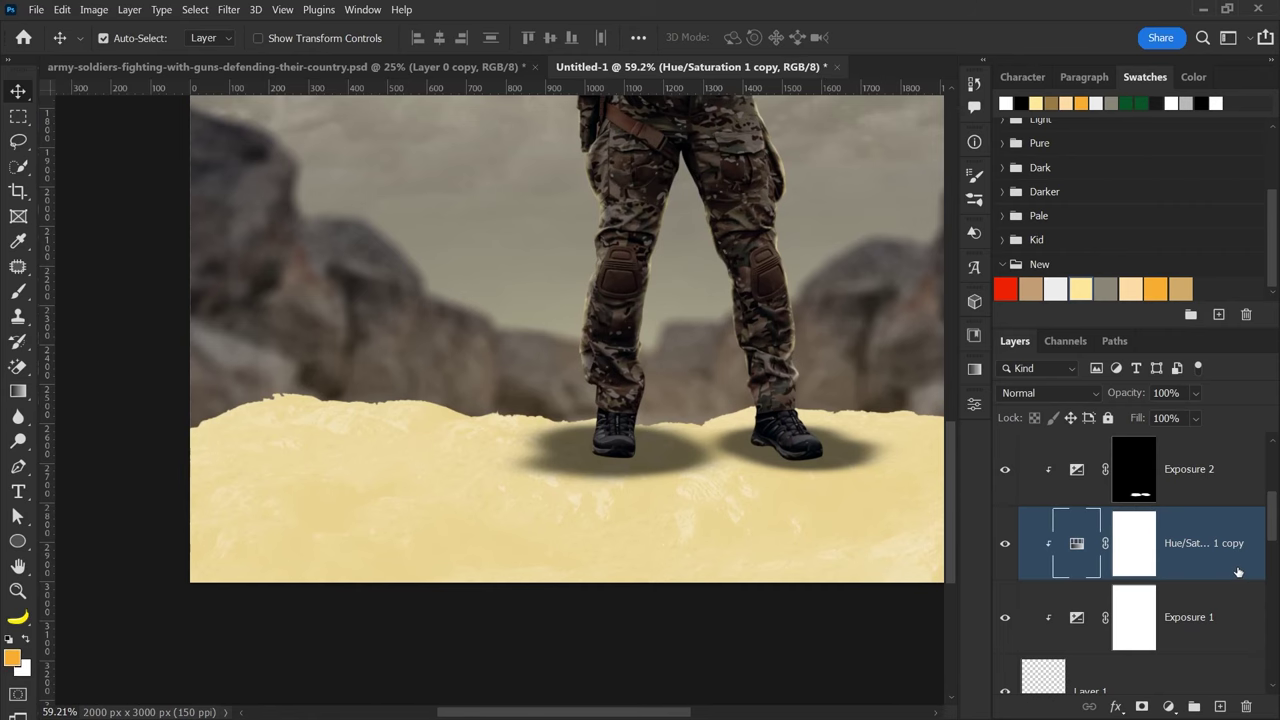
double_click(1238, 570)
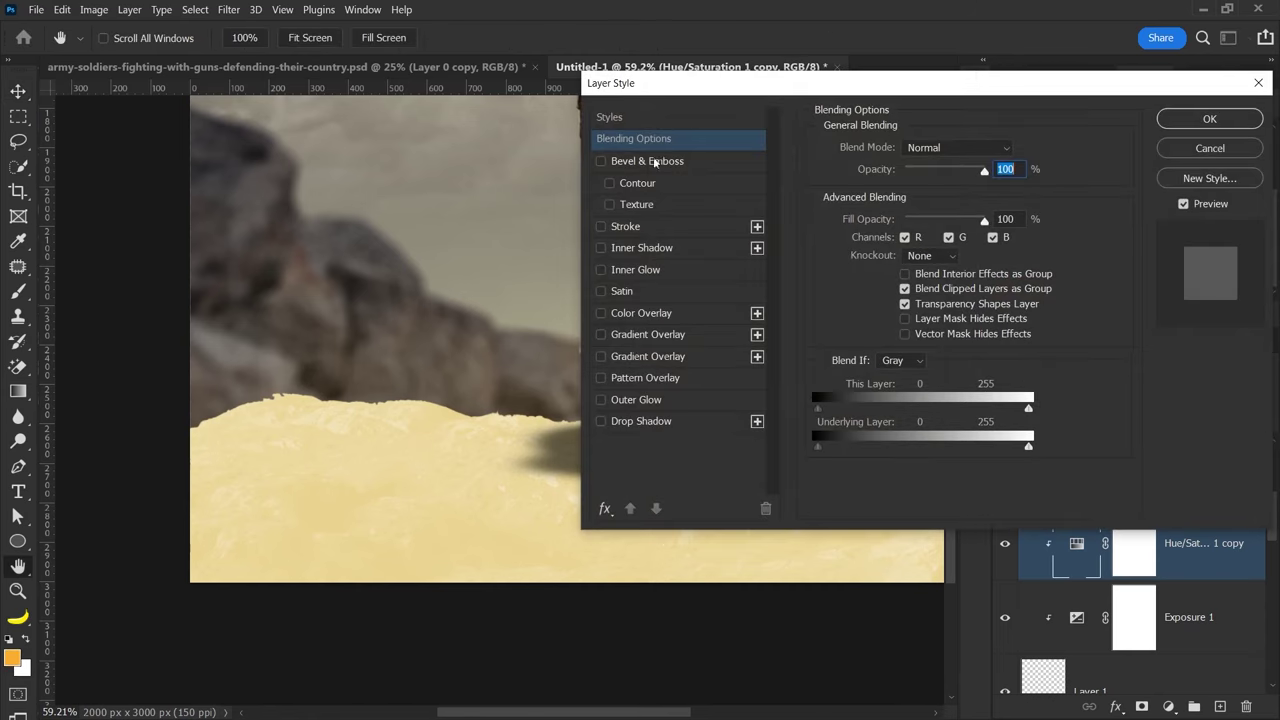
- Split the Underlying Layer black Blend If slider and drag it right so dark rock shows through
drag(451, 434, 369, 414)
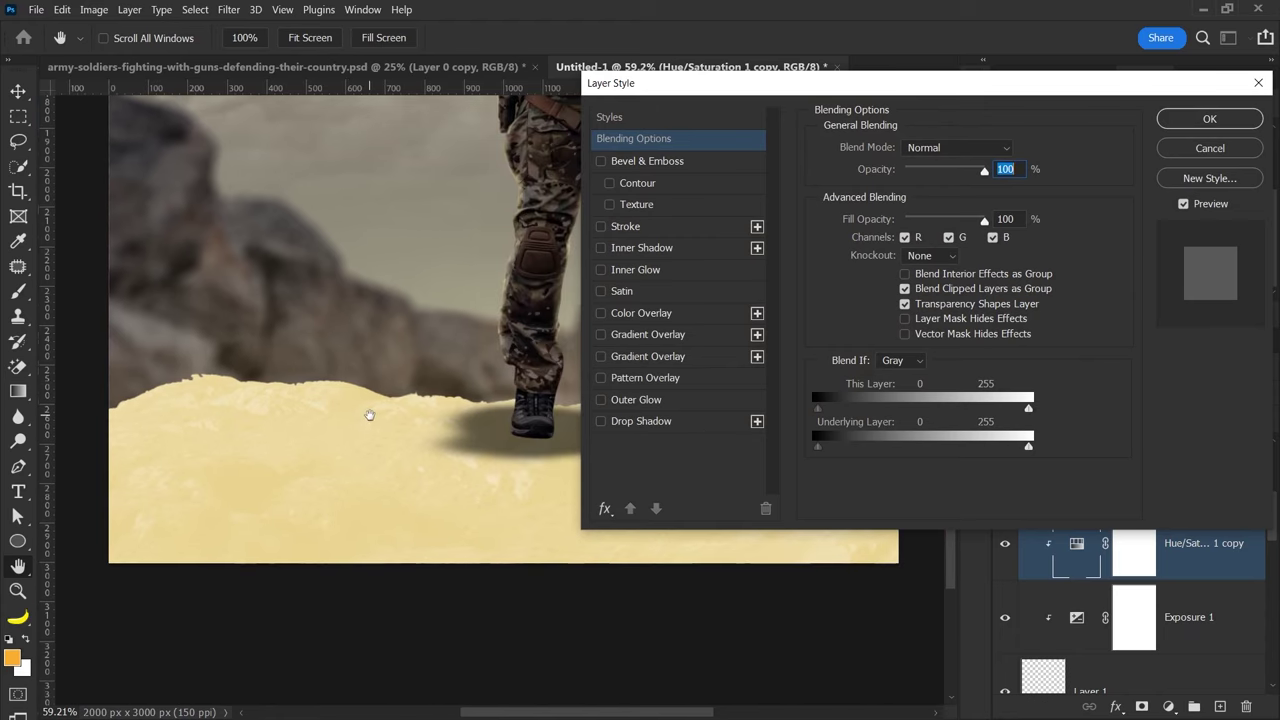
drag(431, 458, 413, 452)
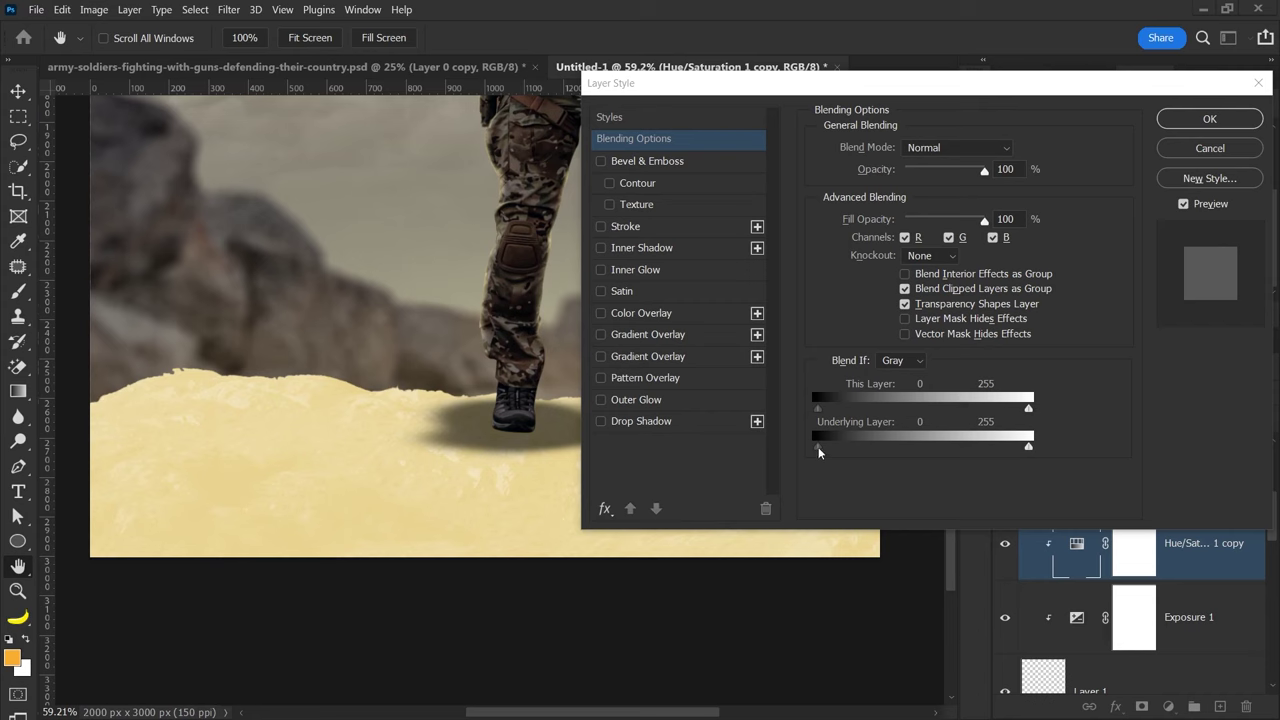
click(818, 450)
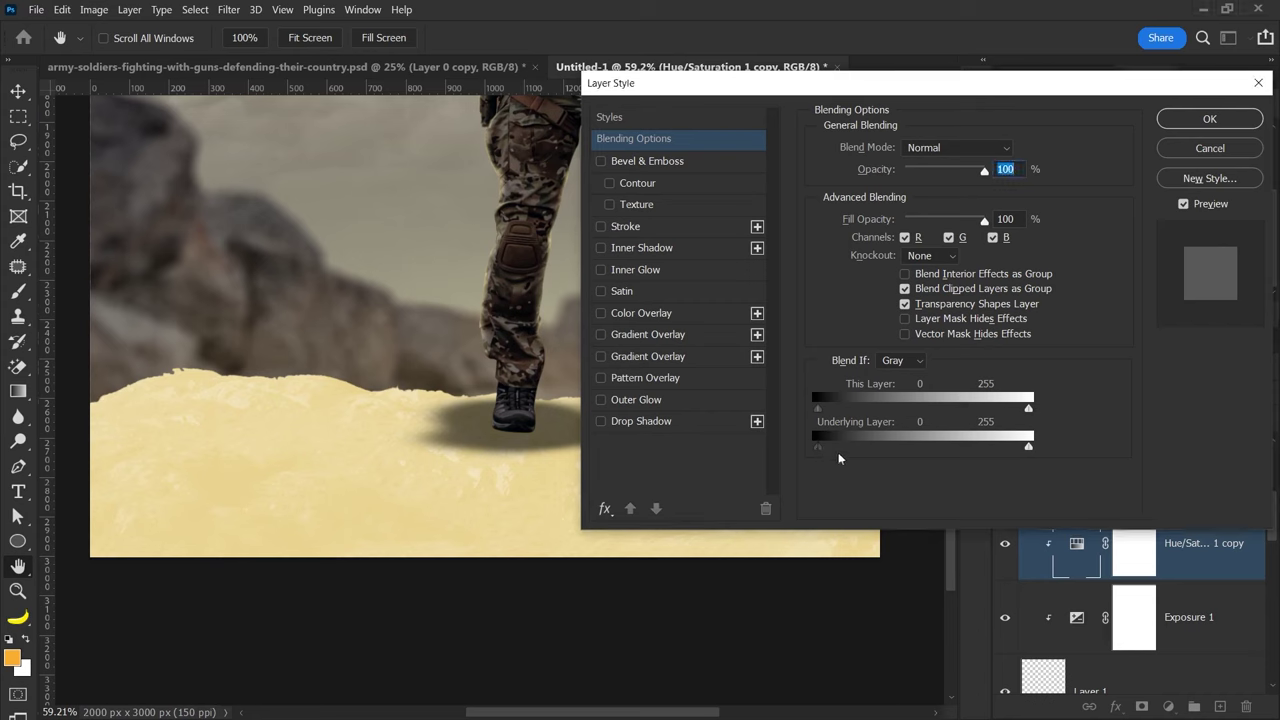
drag(818, 447, 956, 447)
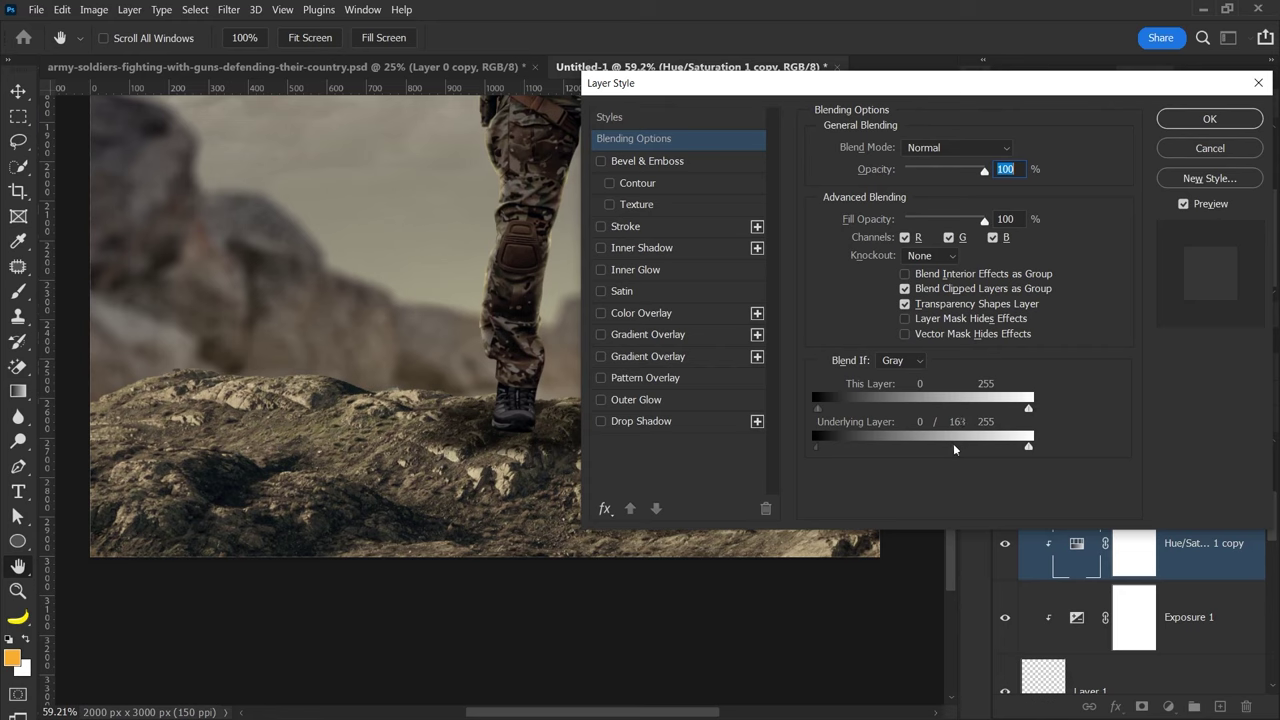
drag(956, 447, 953, 447)
click(1178, 120)
key(v)
key(ctrl+0)
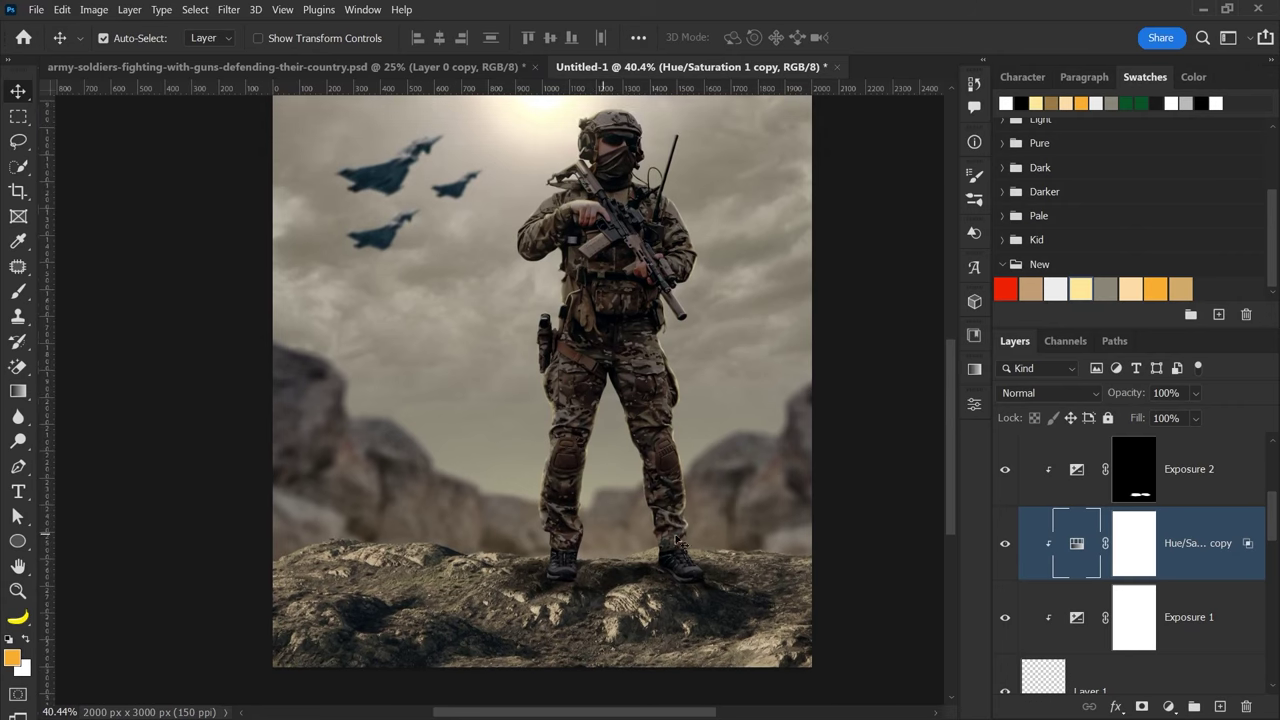
- Invert the tint copy's mask to black and paint white over the rocks by the soldier's feet
click(1117, 550)
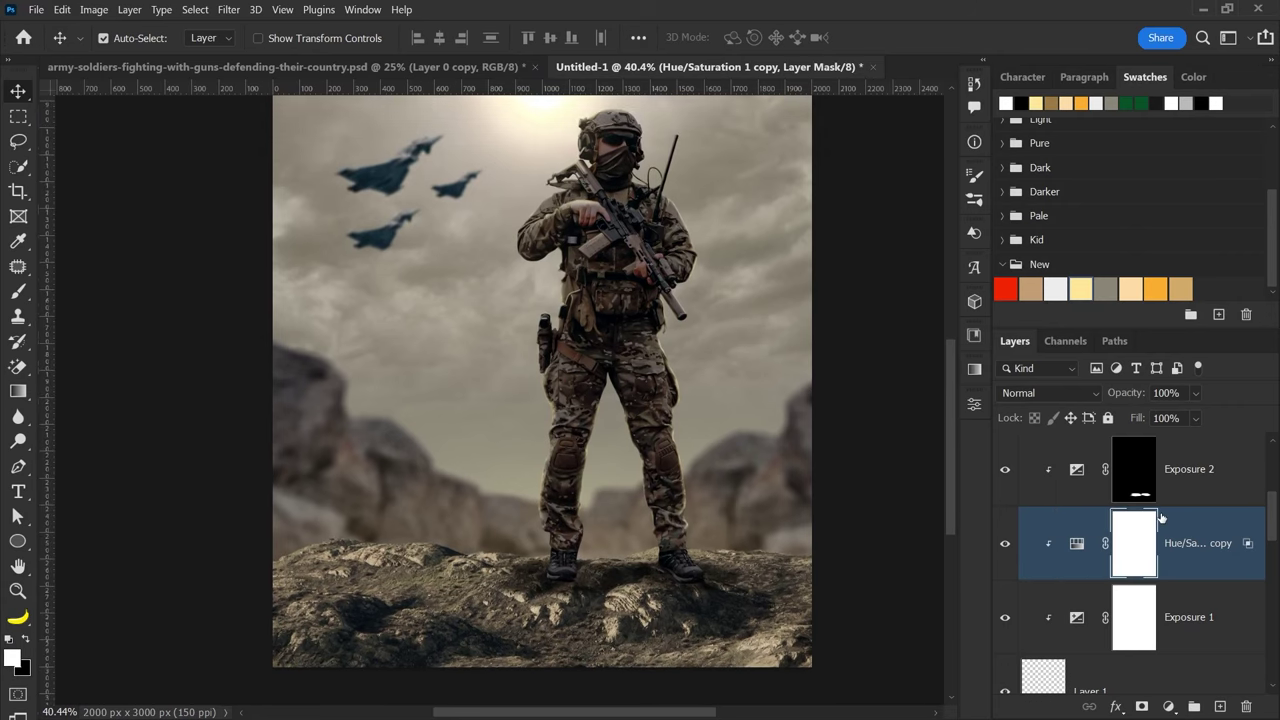
key(ctrl+i)
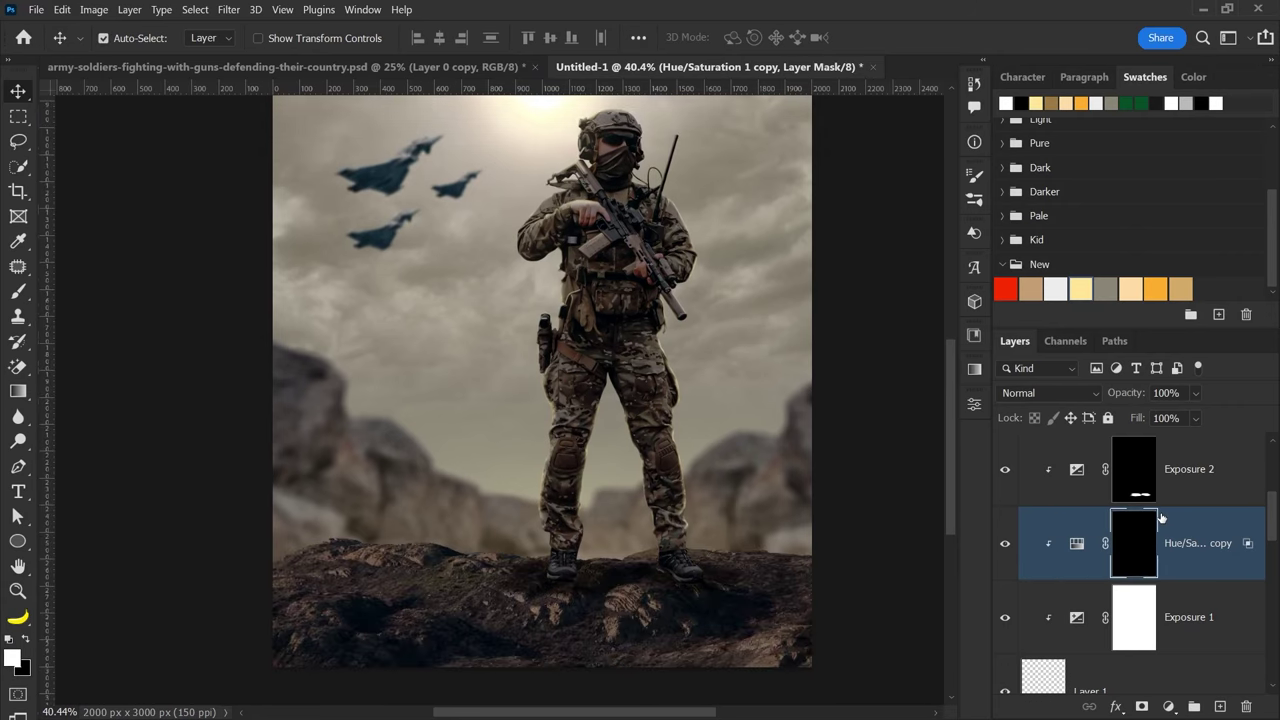
key(b)
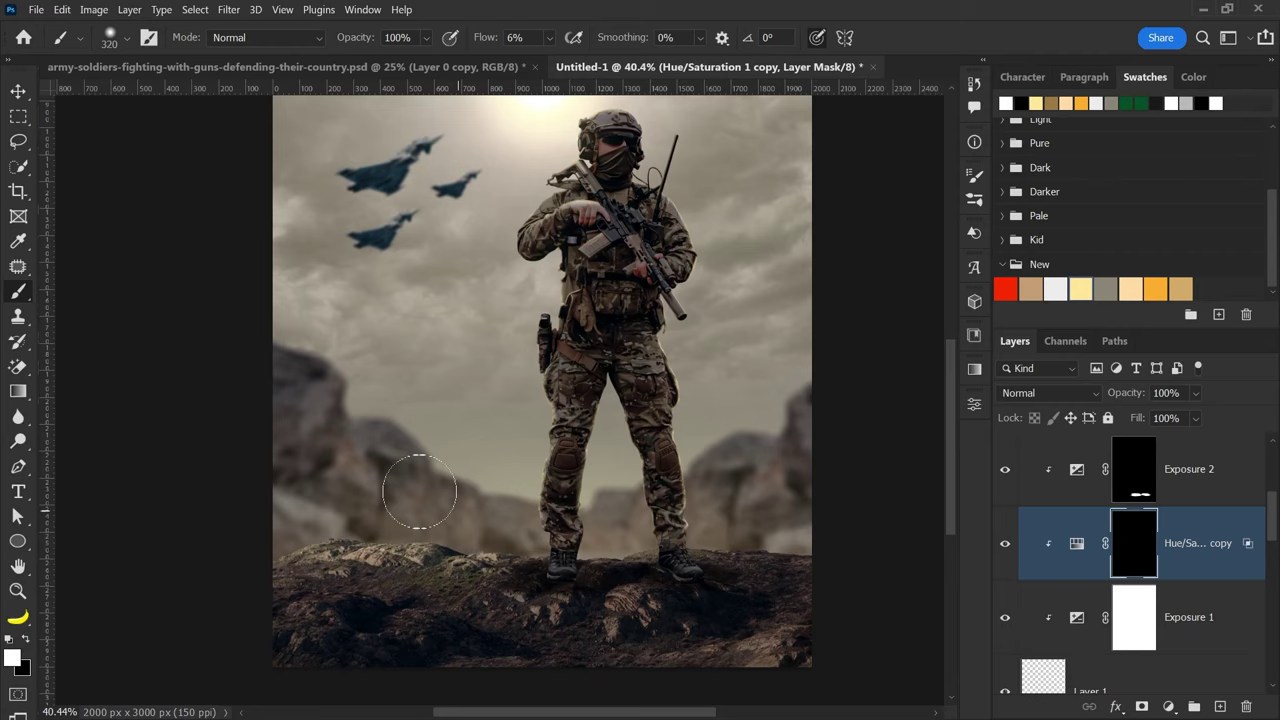
scroll(530, 335, down, 1)
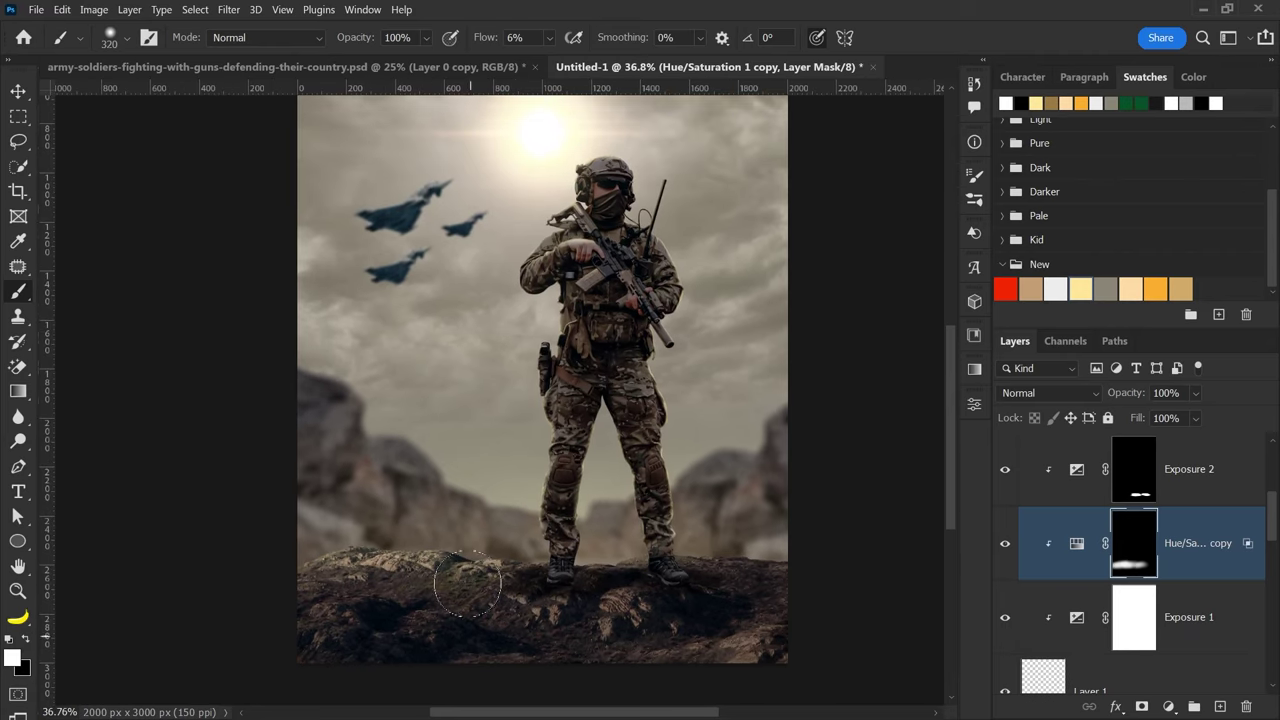
drag(367, 609, 324, 639)
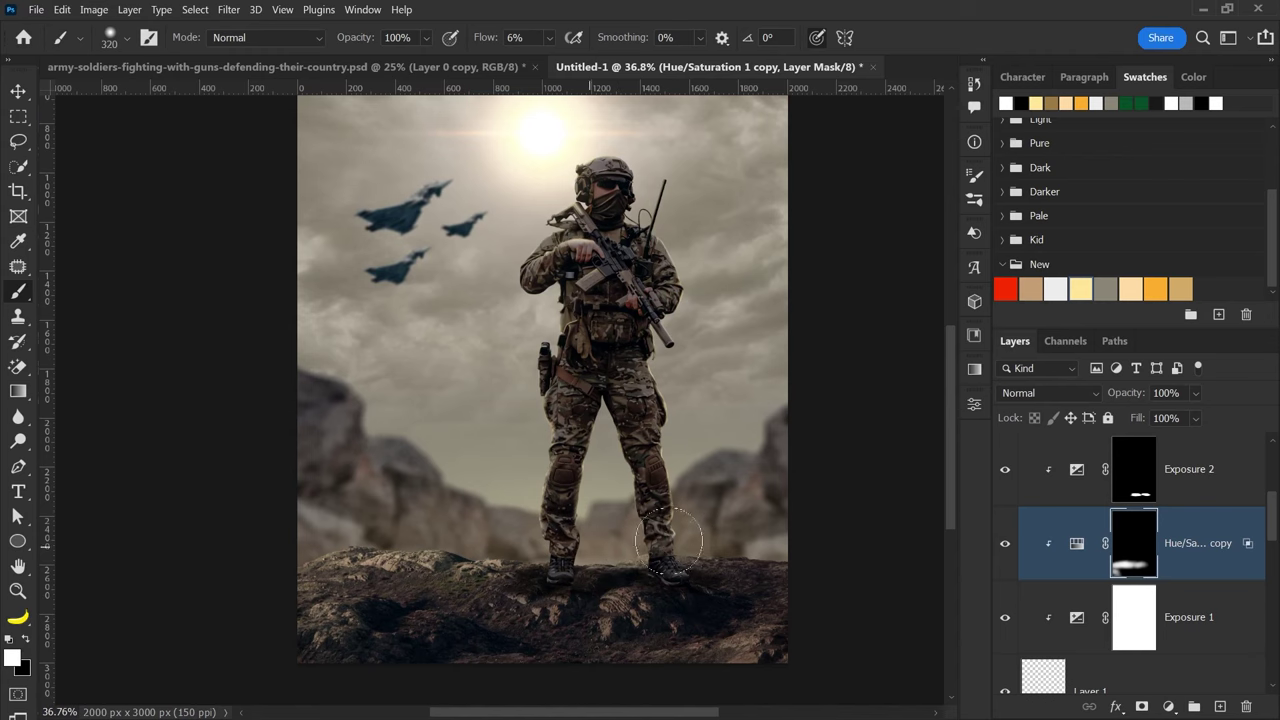
key(v)
click(884, 519)
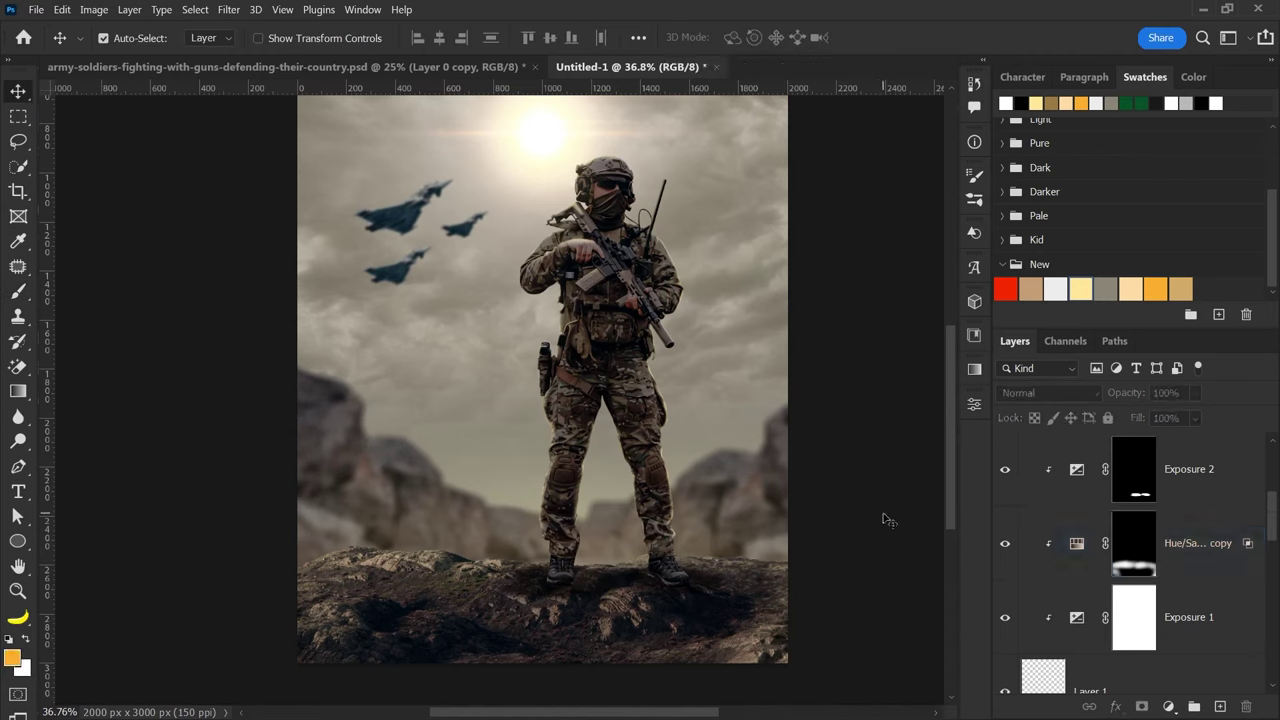
- Reset the colours to default and select the Exposure 3 layer above the soldier's Layer 0 copy
click(1125, 553)
key(b)
key(d)
key(v)
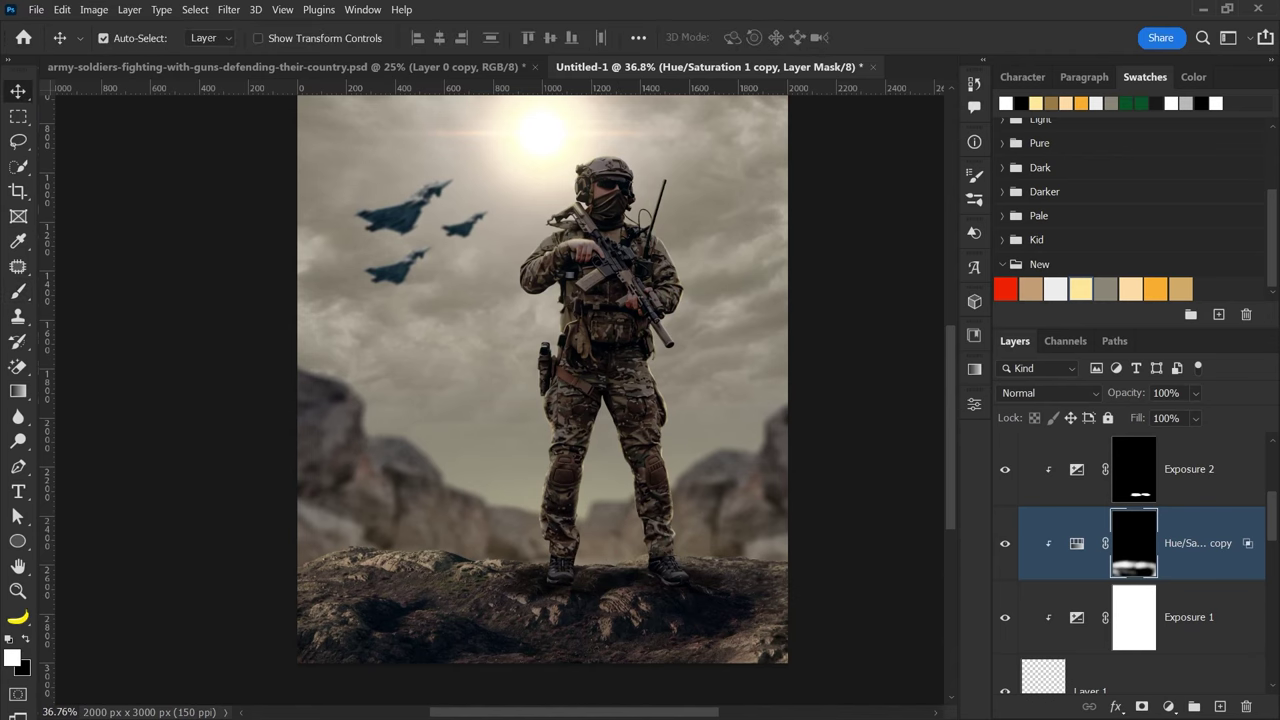
click(815, 520)
click(674, 576)
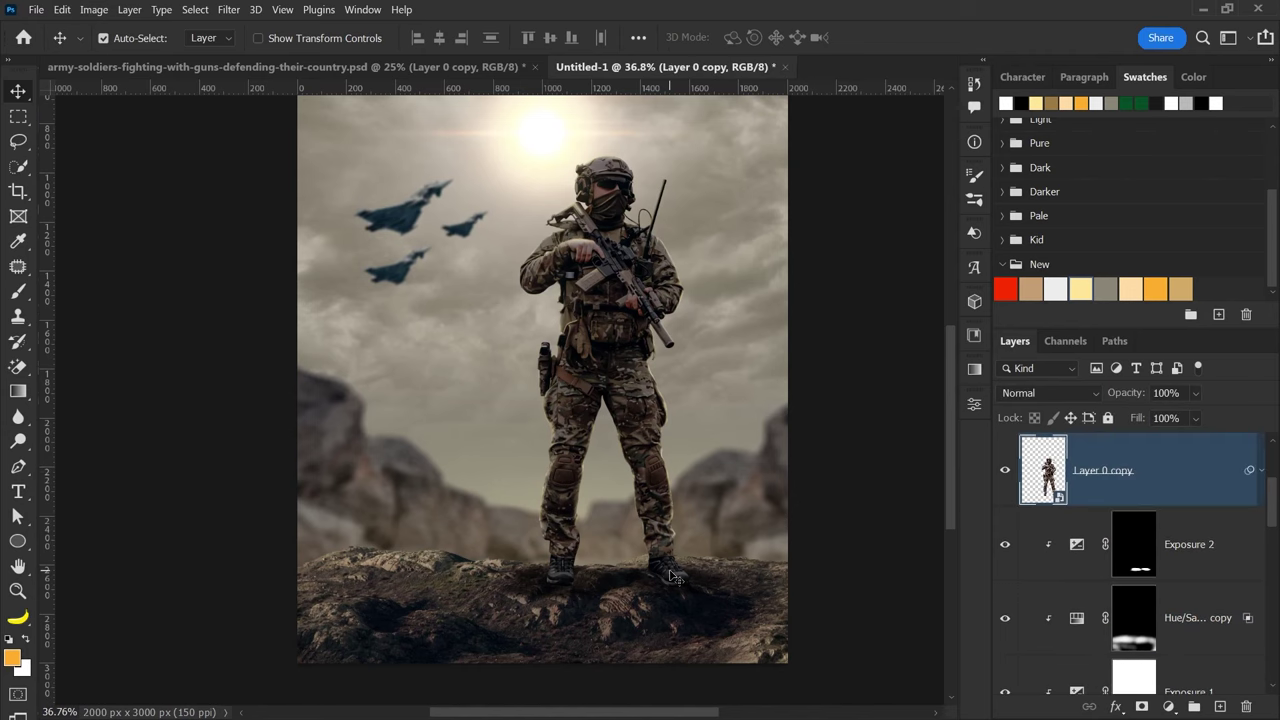
scroll(1060, 522, up, 1)
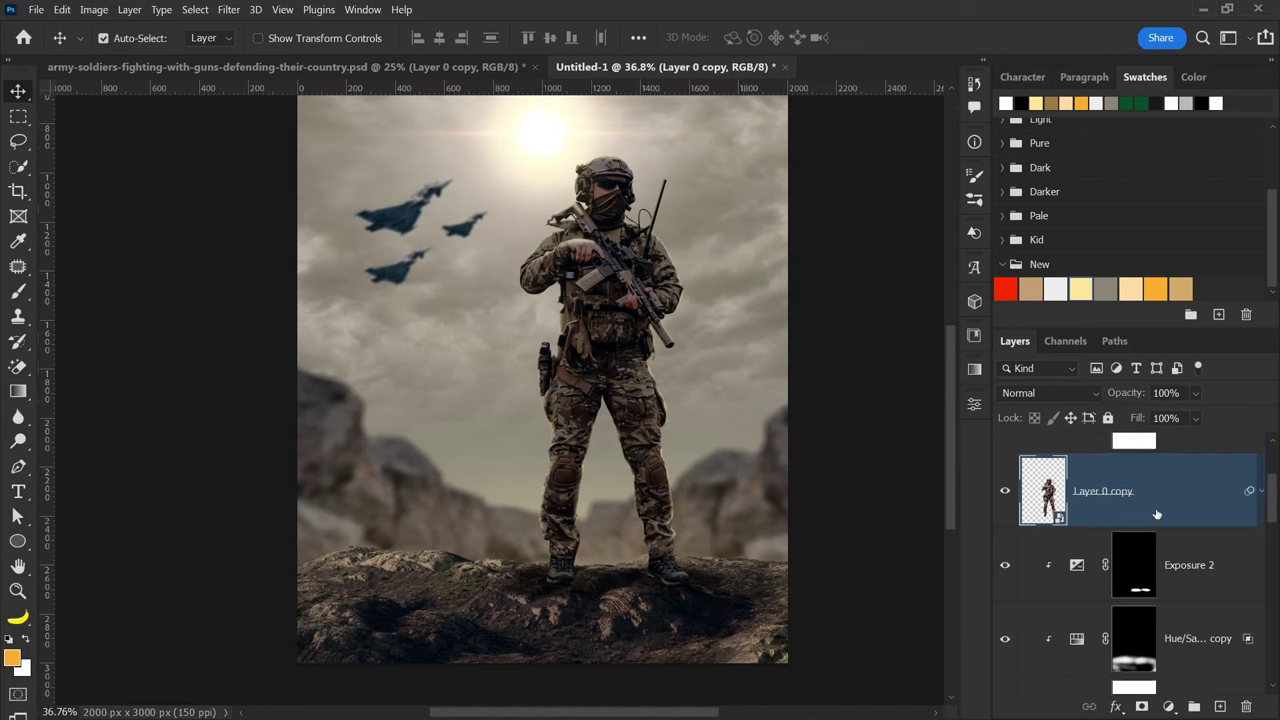
scroll(1060, 530, up, 1)
scroll(1063, 560, up, 1)
scroll(1216, 542, up, 1)
click(1216, 542)
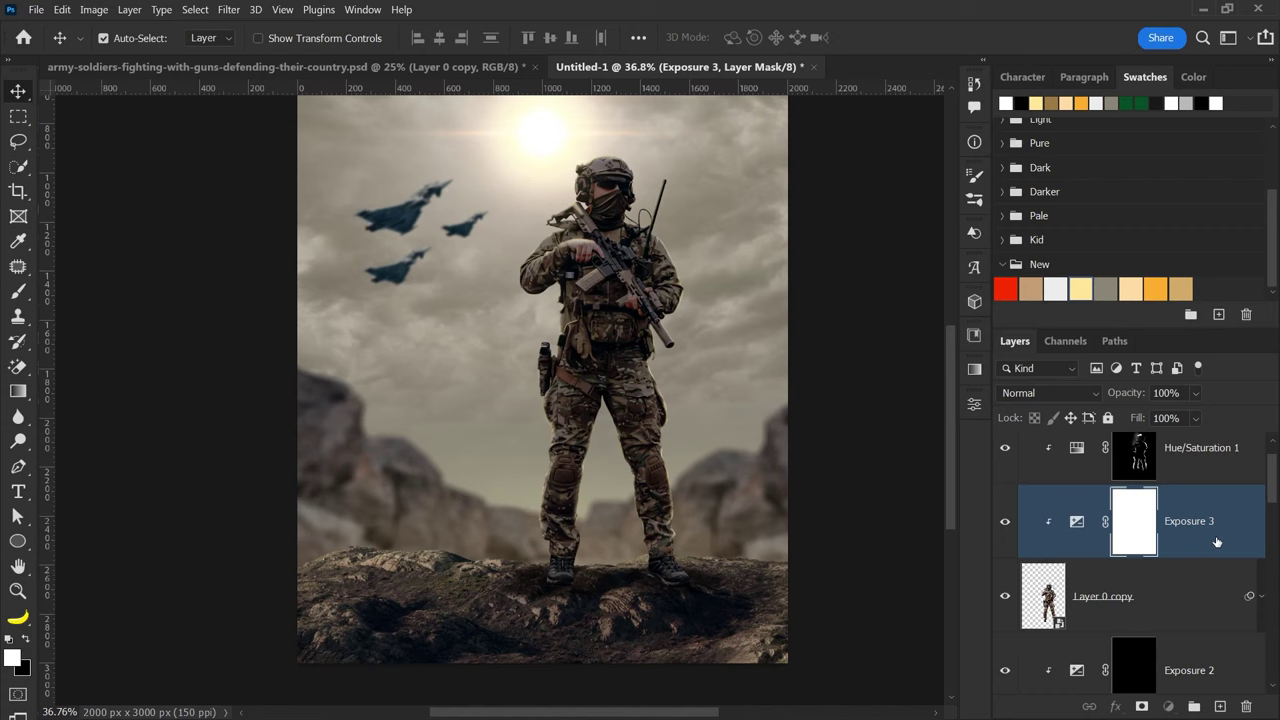
- Add a clipped Exposure 4 adjustment at -2.86 and invert its mask to black
click(1169, 706)
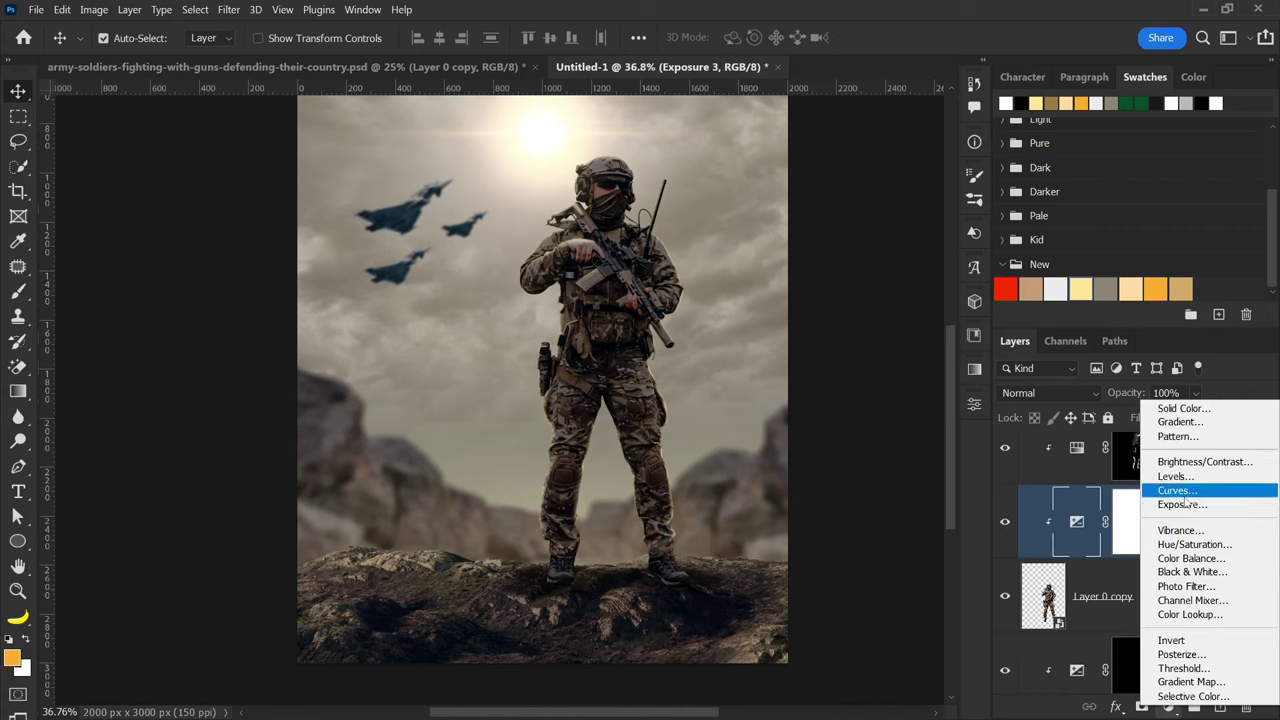
click(1182, 504)
drag(826, 500, 781, 508)
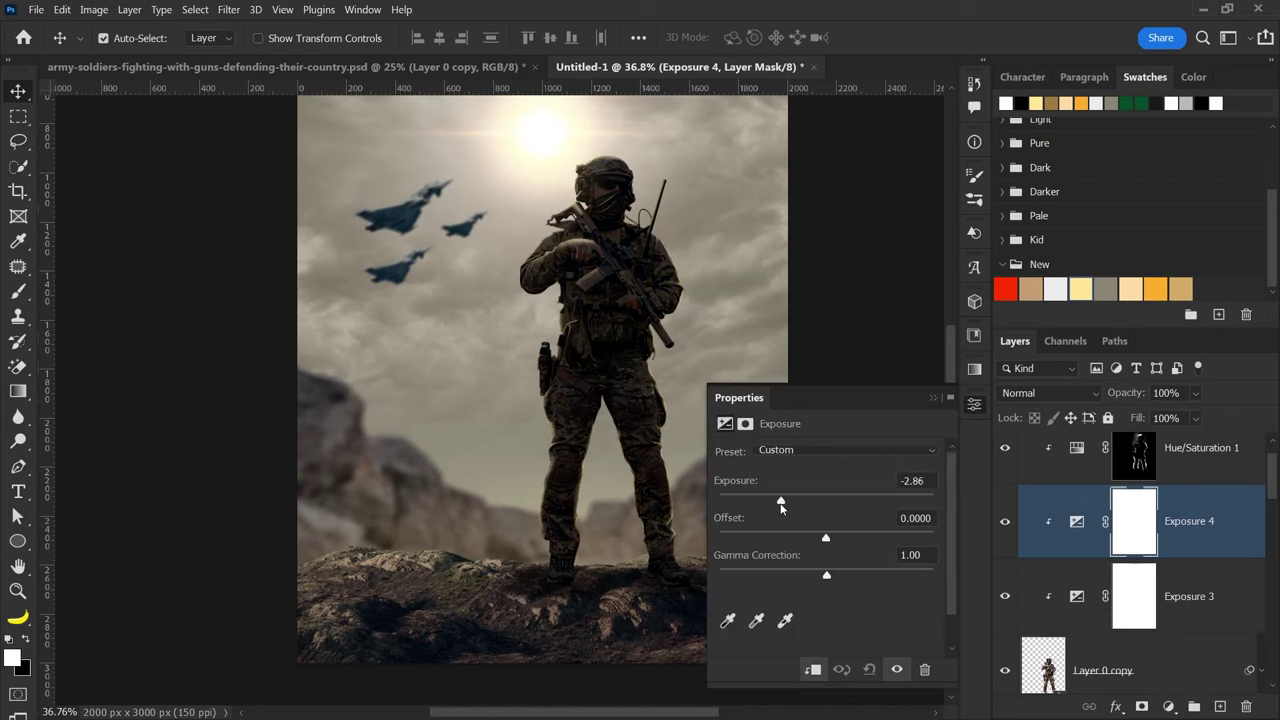
click(933, 399)
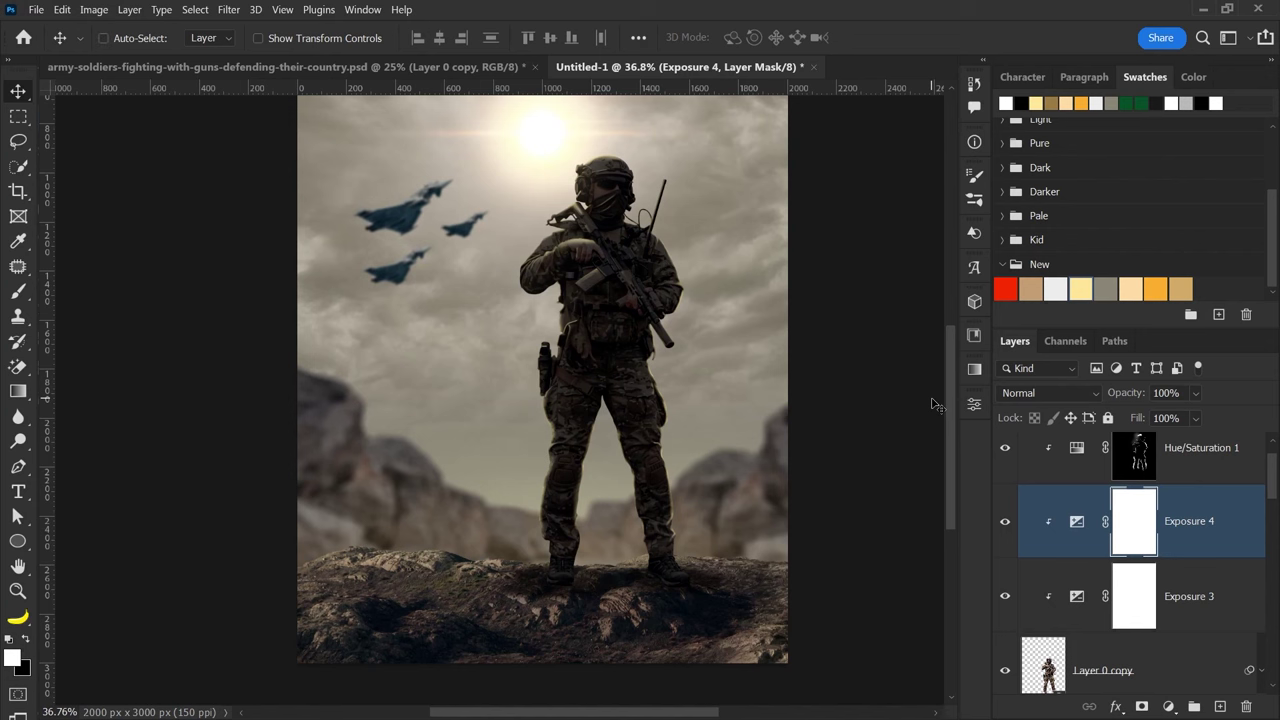
key(ctrl+i)
- Paint white on the Exposure 4 mask along both boot soles to darken them
scroll(658, 548, up, 3)
scroll(423, 600, up, 3)
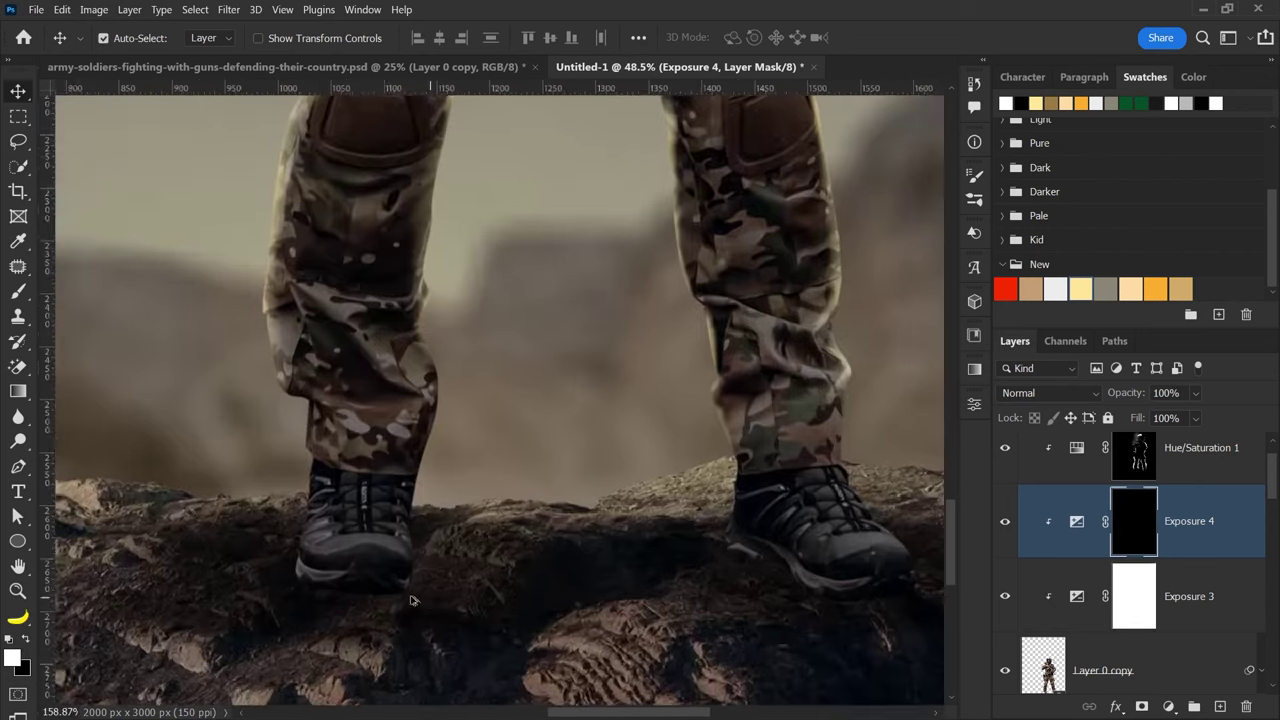
scroll(394, 600, up, 3)
key(b)
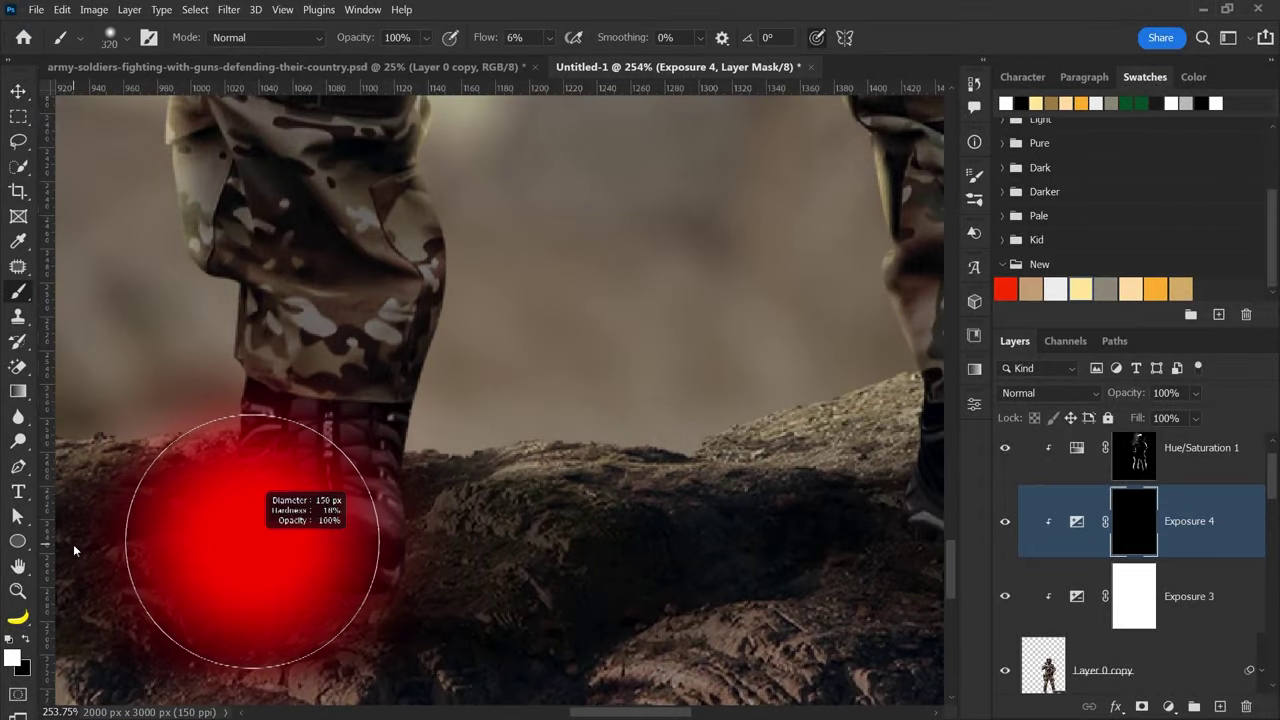
drag(211, 596, 185, 482)
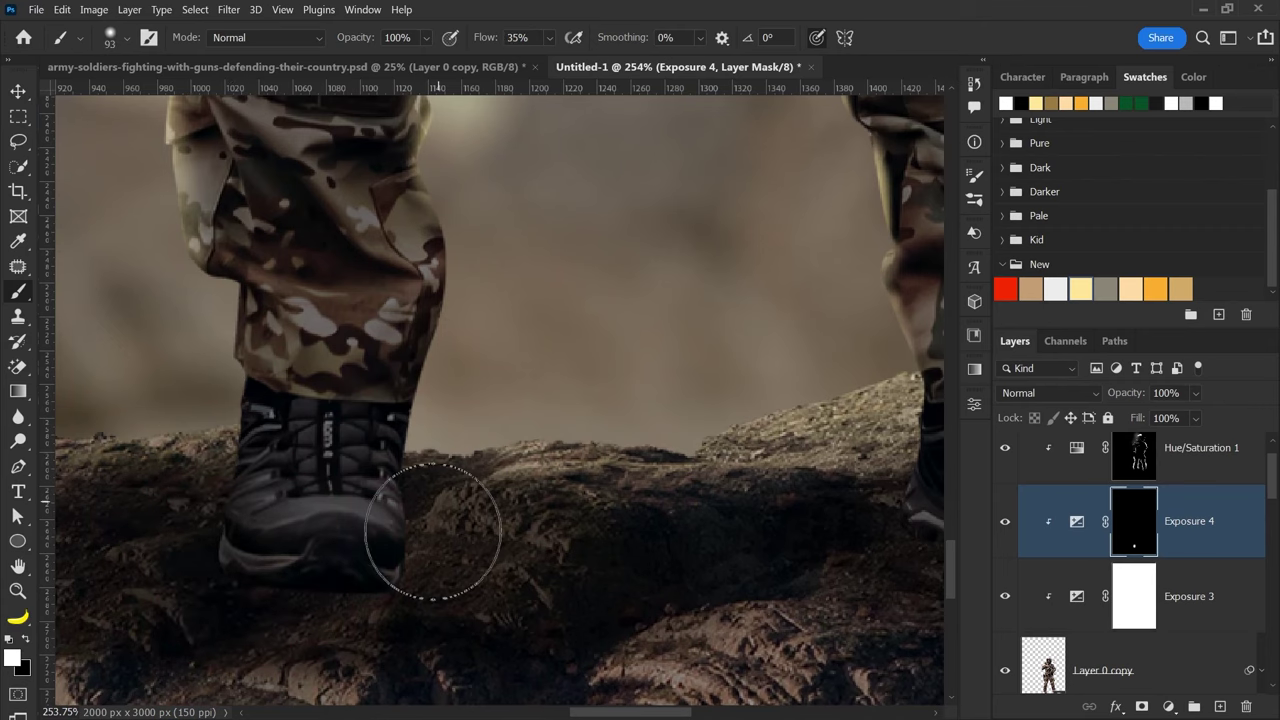
drag(429, 537, 300, 594)
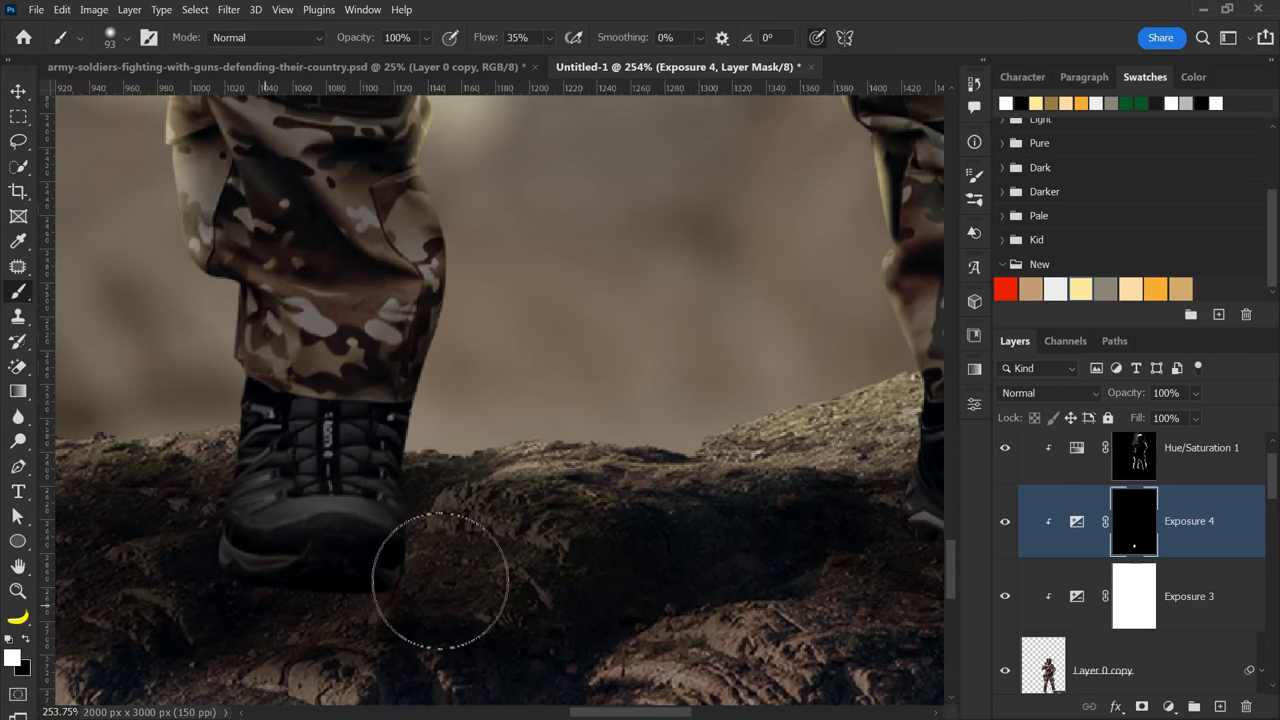
scroll(406, 520, right, 5)
drag(532, 510, 871, 571)
- Hide Exposure 2 to compare the ground without it
scroll(951, 545, down, 2)
key(v)
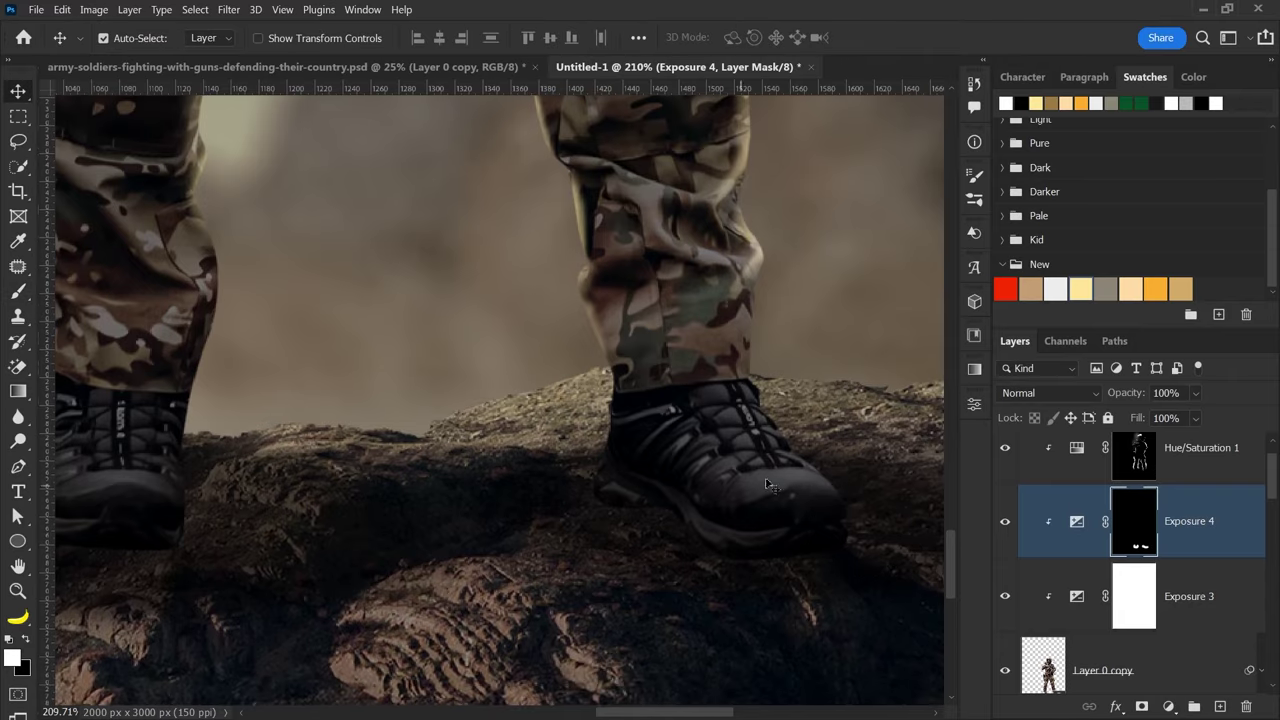
scroll(766, 500, down, 1)
scroll(766, 500, down, 1)
scroll(1075, 612, down, 2)
scroll(1075, 612, down, 2)
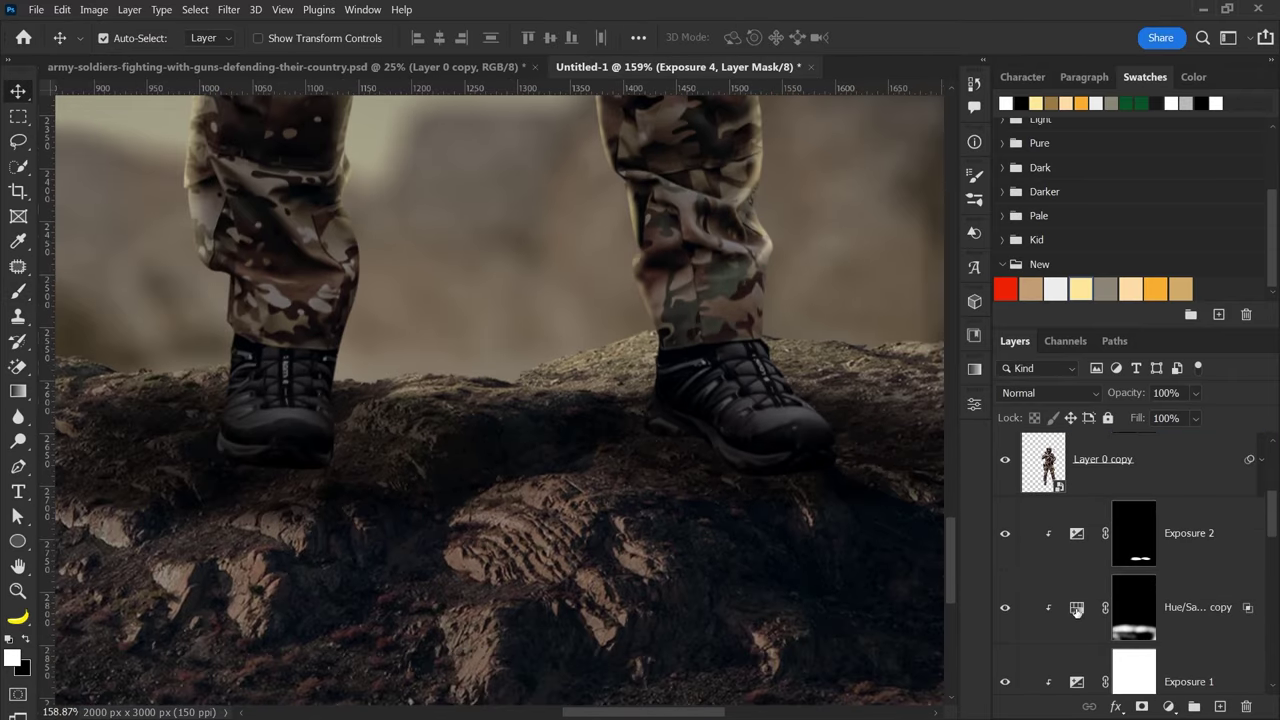
click(1005, 535)
- Duplicate Exposure 2, clip the copy, and lower its exposure heavily
click(1005, 535)
click(1077, 535)
scroll(687, 524, down, 2)
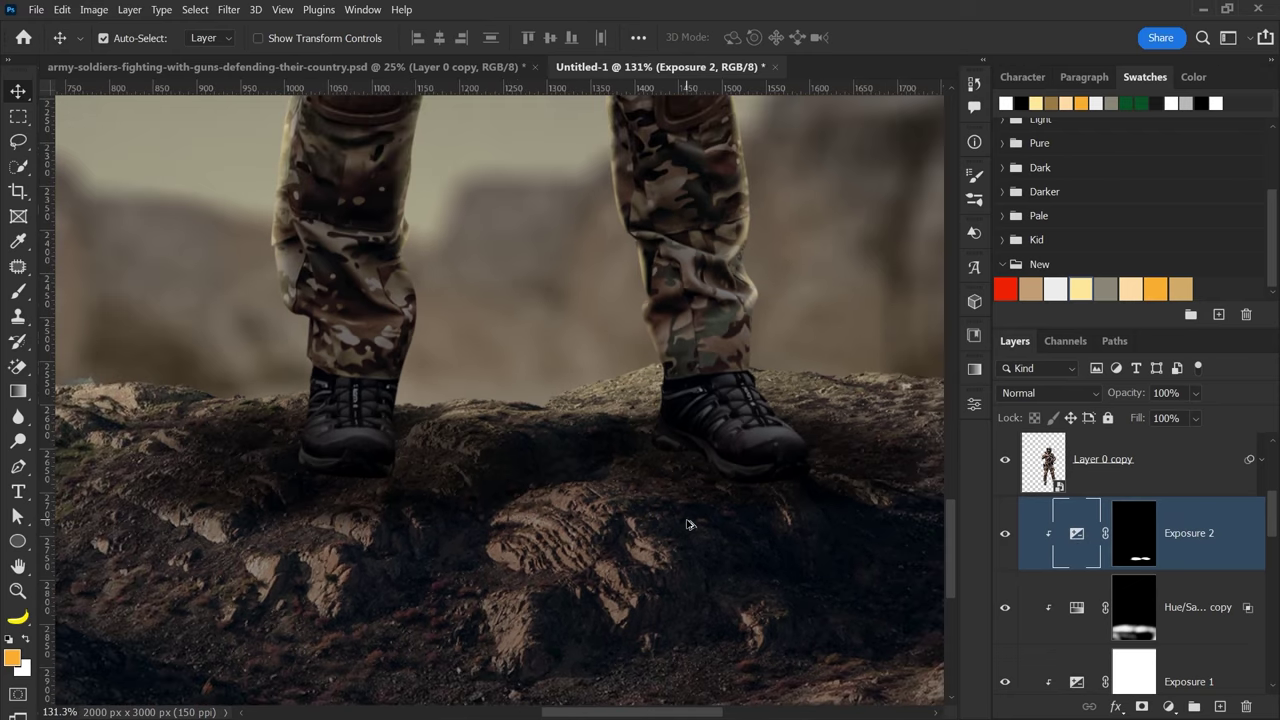
drag(687, 524, 690, 530)
alt+click(1044, 570)
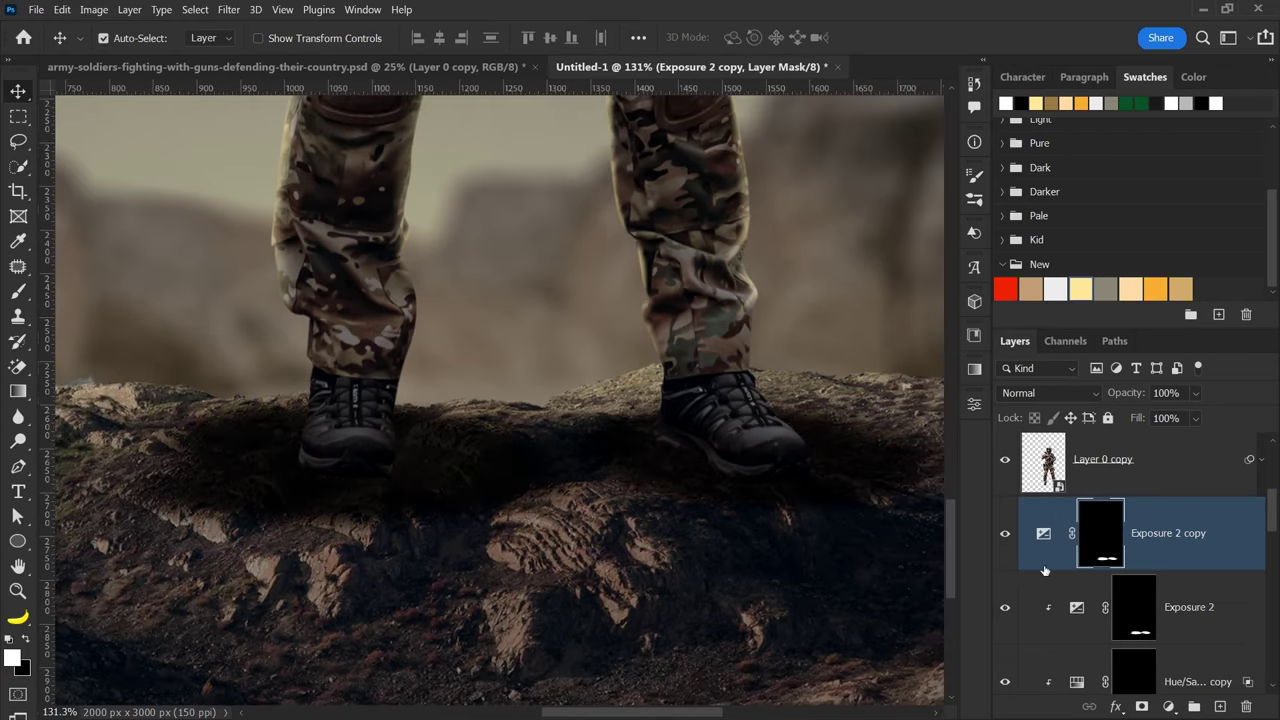
alt+click(1187, 570)
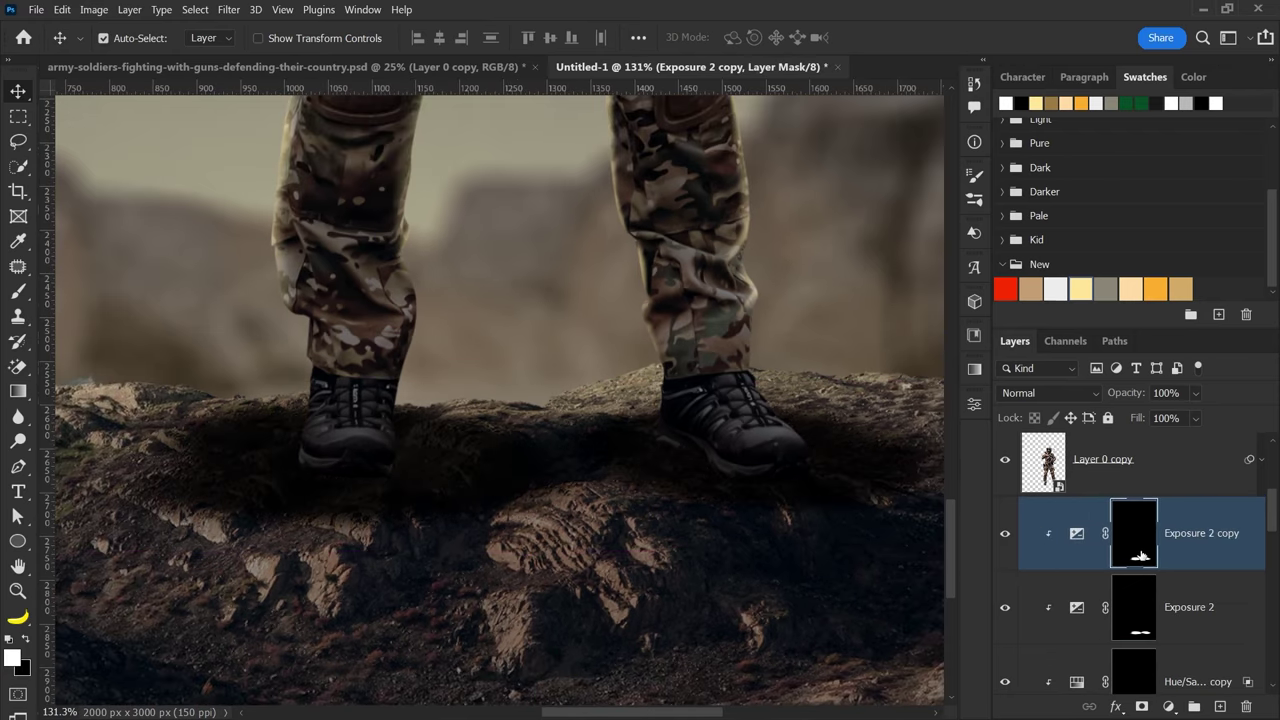
key(ctrl+i)
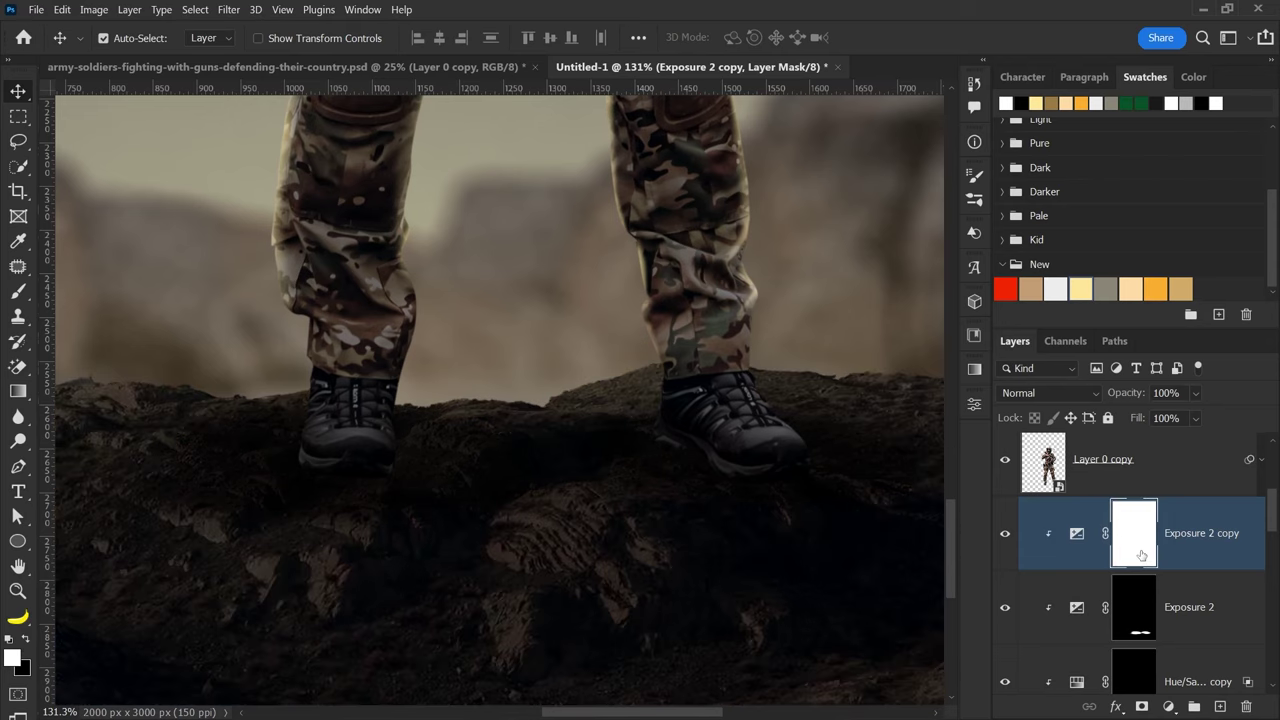
scroll(690, 540, down, 1)
scroll(690, 540, down, 2)
double_click(1076, 533)
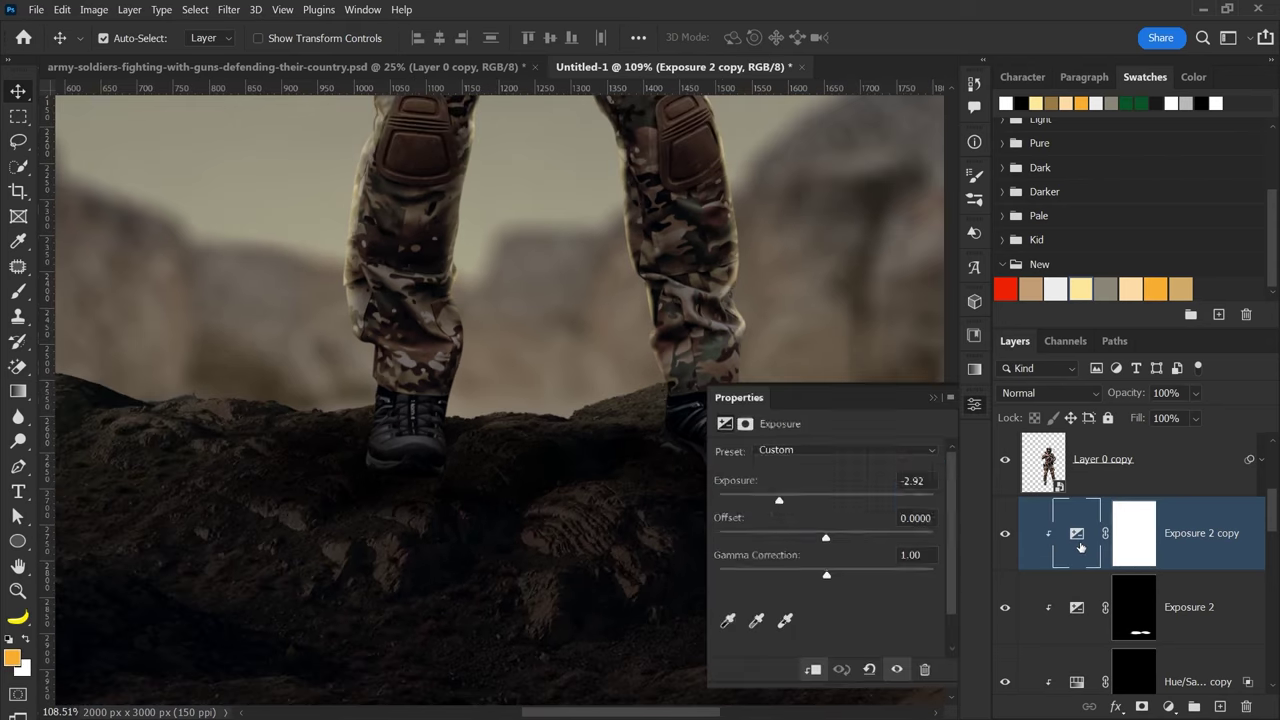
mouse_move(778, 503)
mouse_down()
mouse_move(740, 503)
mouse_move(754, 503)
mouse_up()
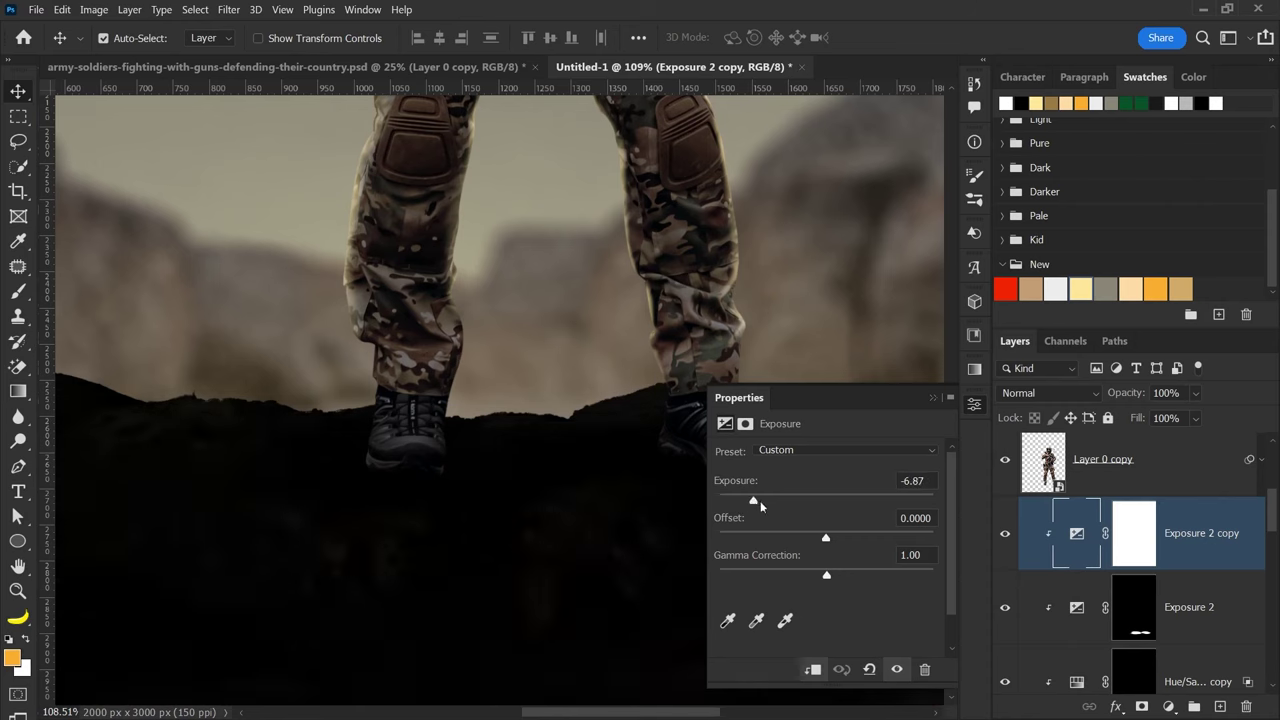
click(936, 399)
- Invert the Exposure 2 copy's mask to black and set up a fully hard flat brush
click(1150, 512)
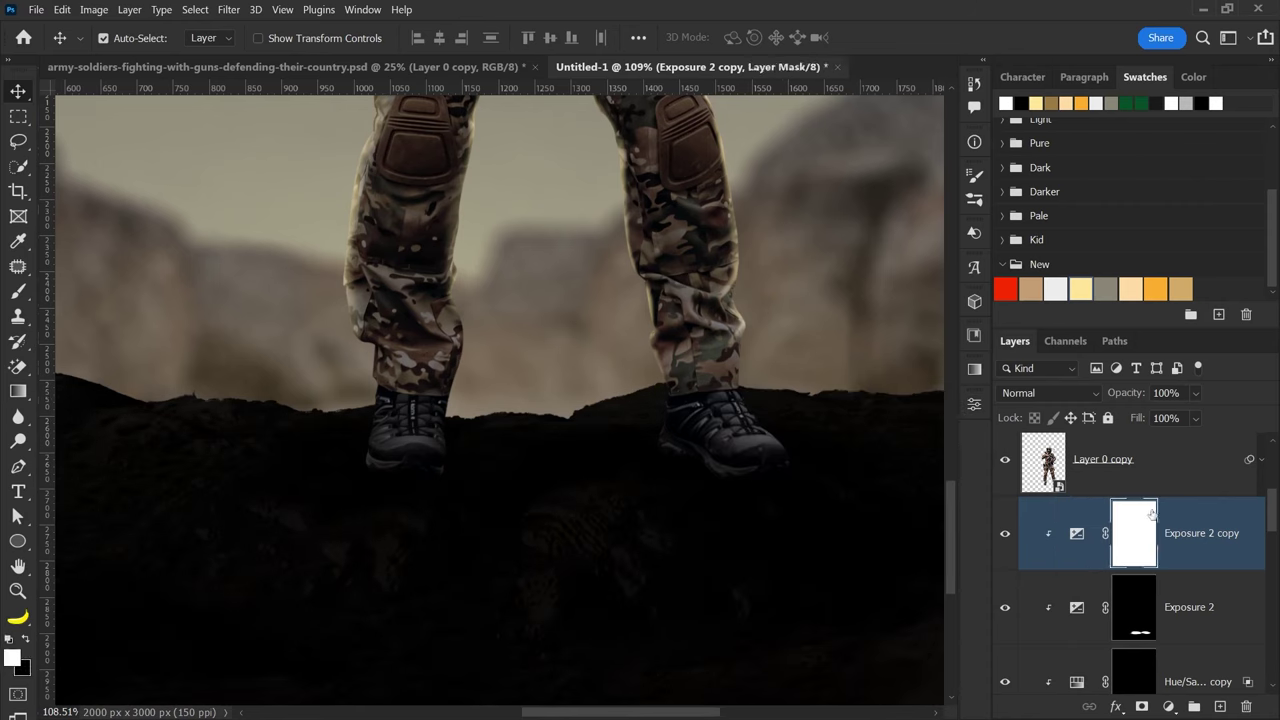
key(ctrl+i)
key(b)
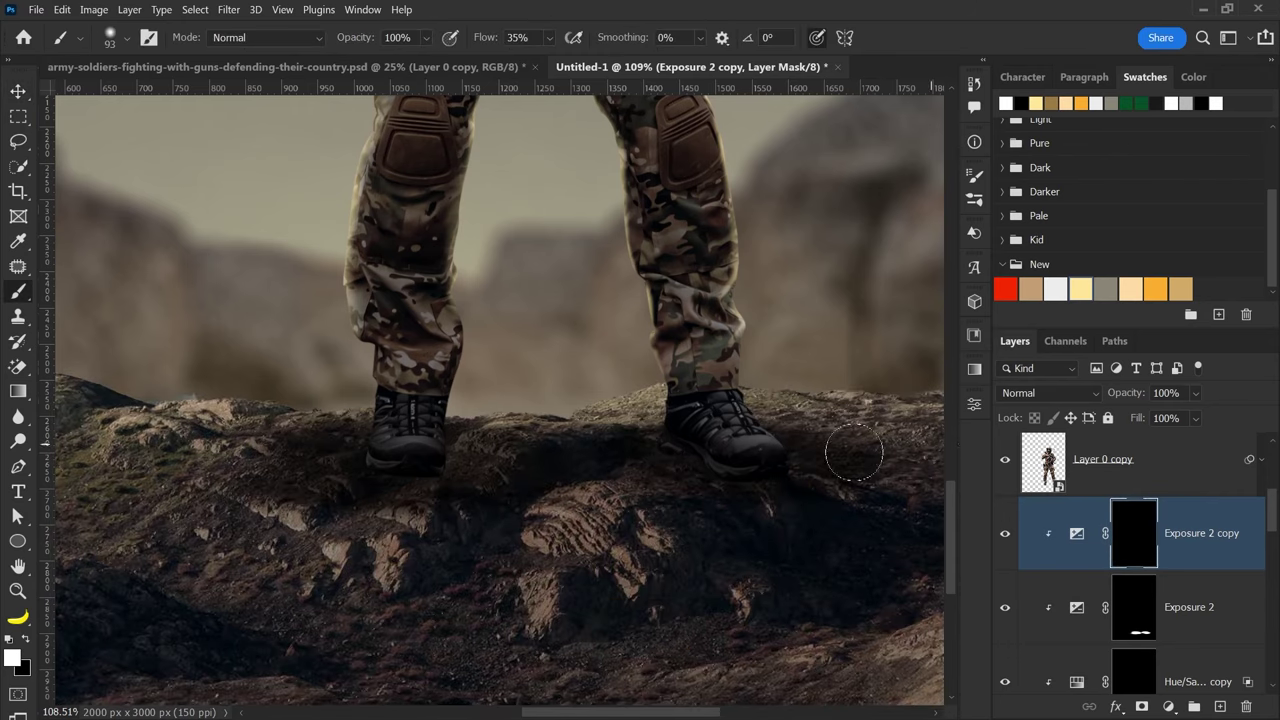
right_click(620, 440)
click(762, 453)
right_click(595, 425)
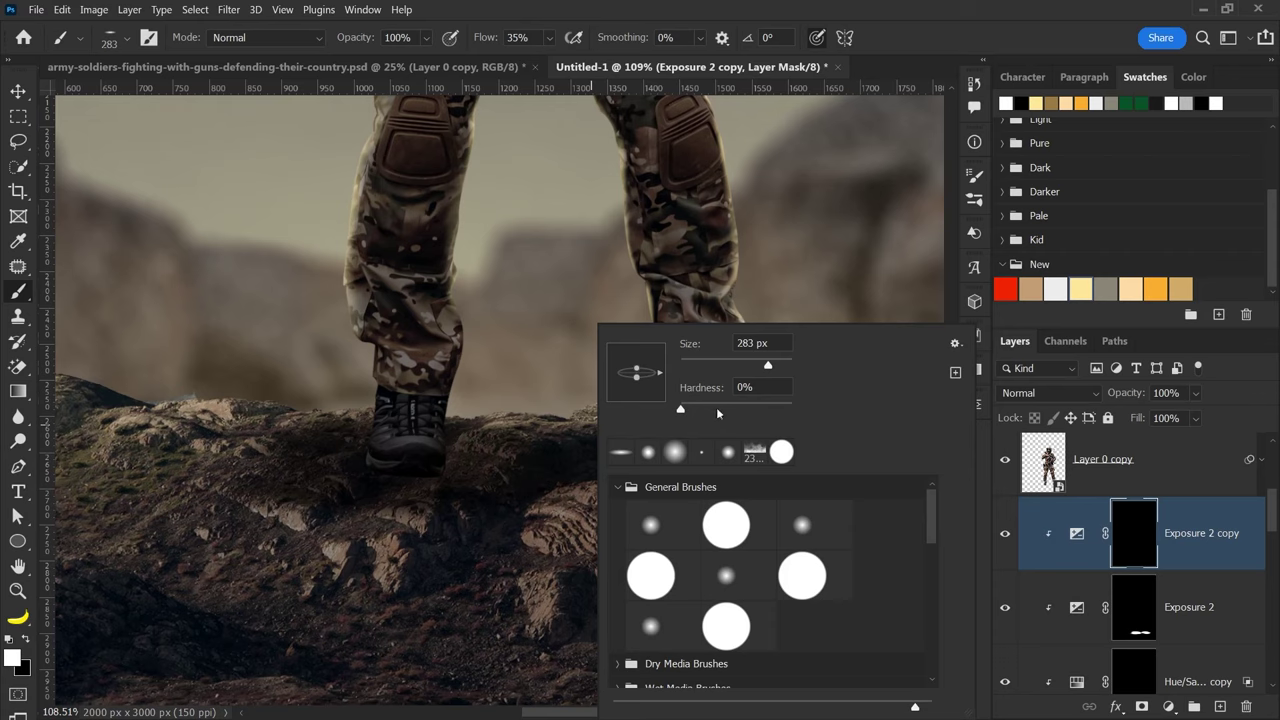
drag(683, 412, 792, 412)
- Paint hard contact shadows on the mask beside both boots
scroll(419, 439, up, 3)
drag(419, 439, 457, 457)
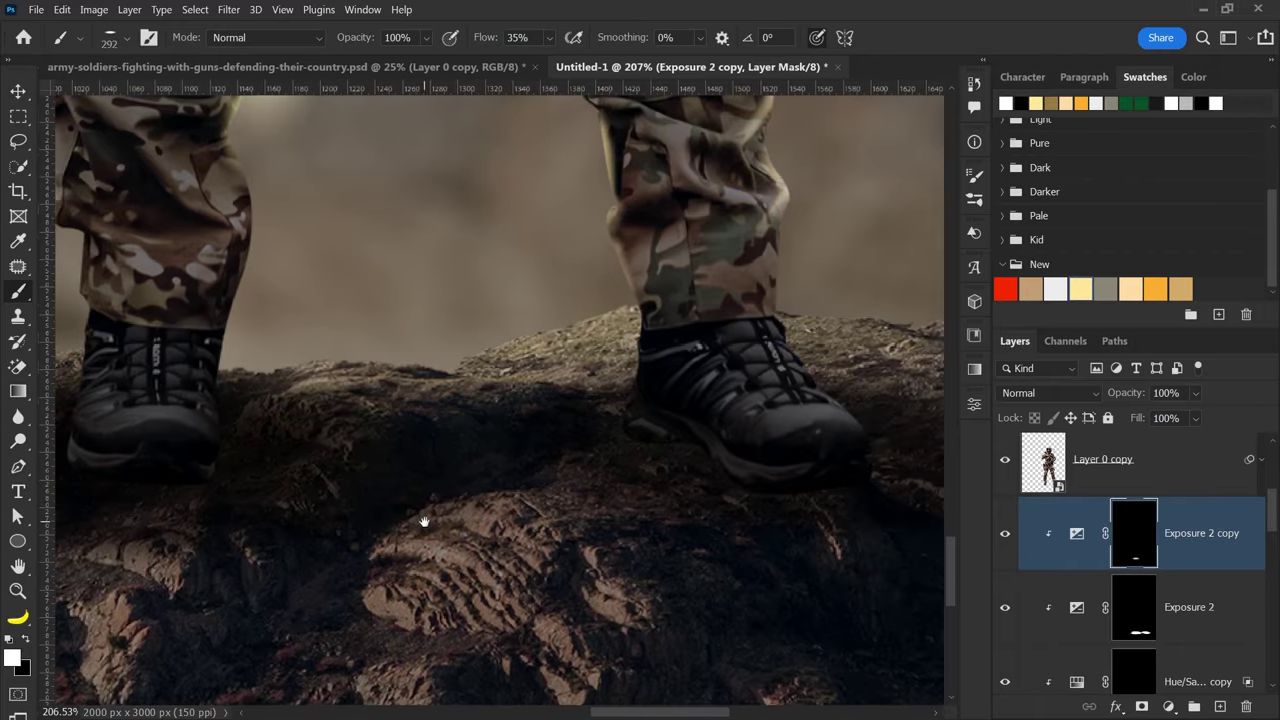
scroll(457, 457, right, 3)
drag(675, 439, 771, 449)
scroll(537, 572, down, 8)
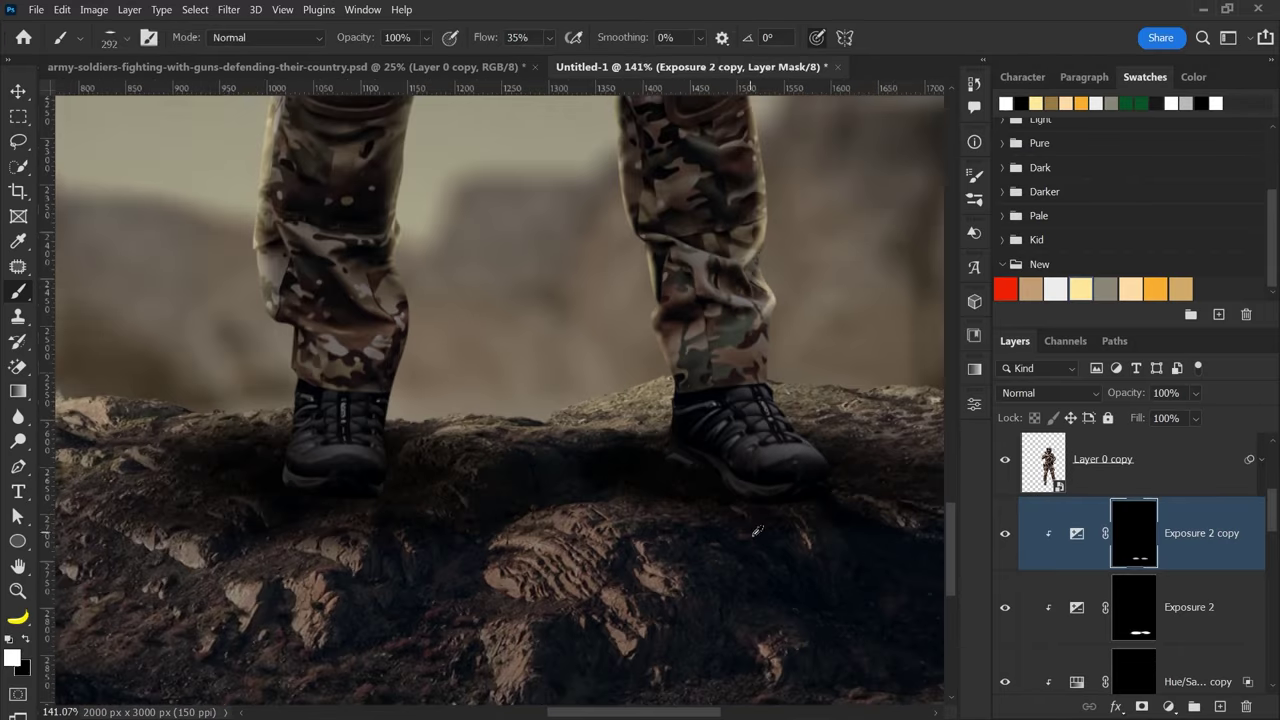
key(v)
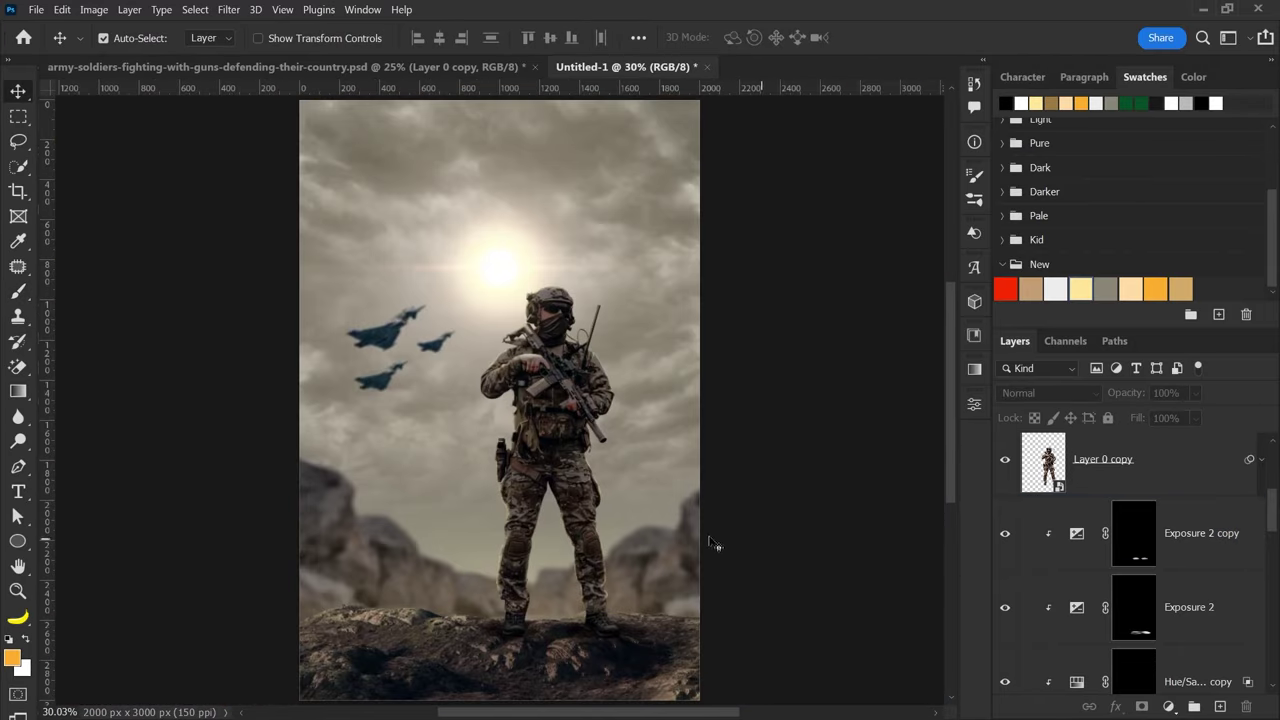
- Duplicate Hue/Saturation 1 above Group 1, clip it, and fill its mask black
right_click(393, 345)
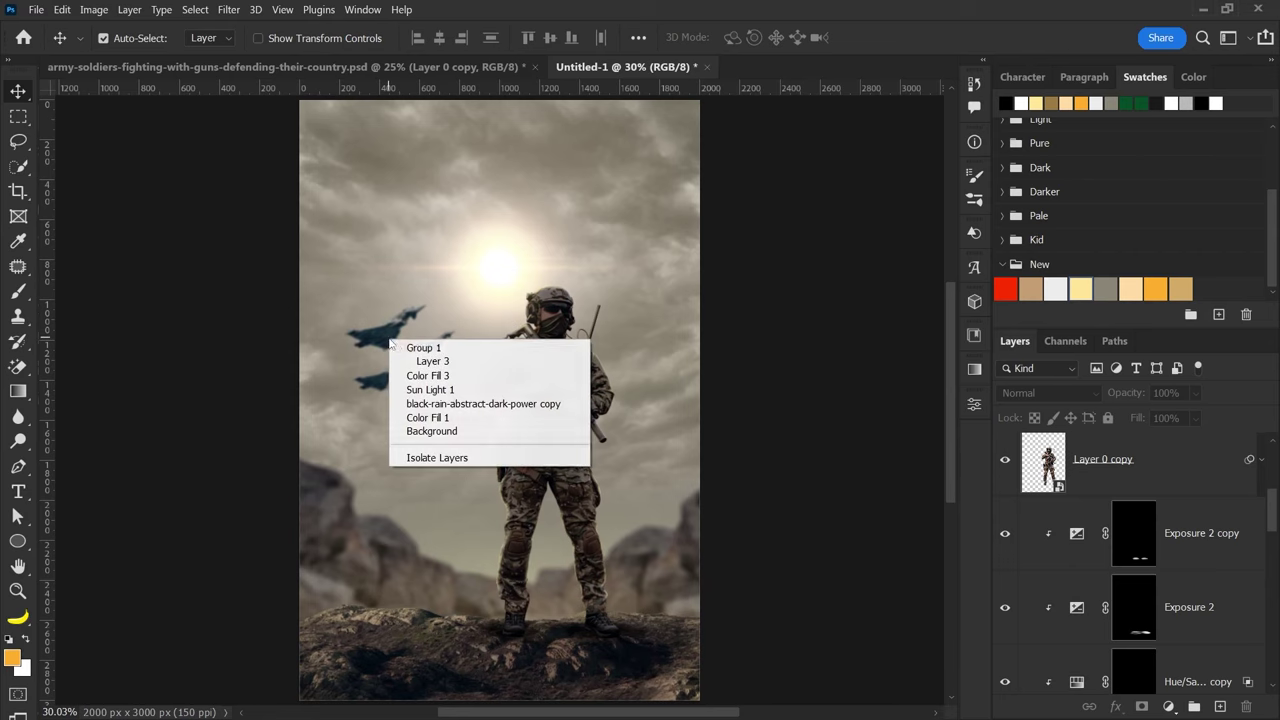
click(415, 345)
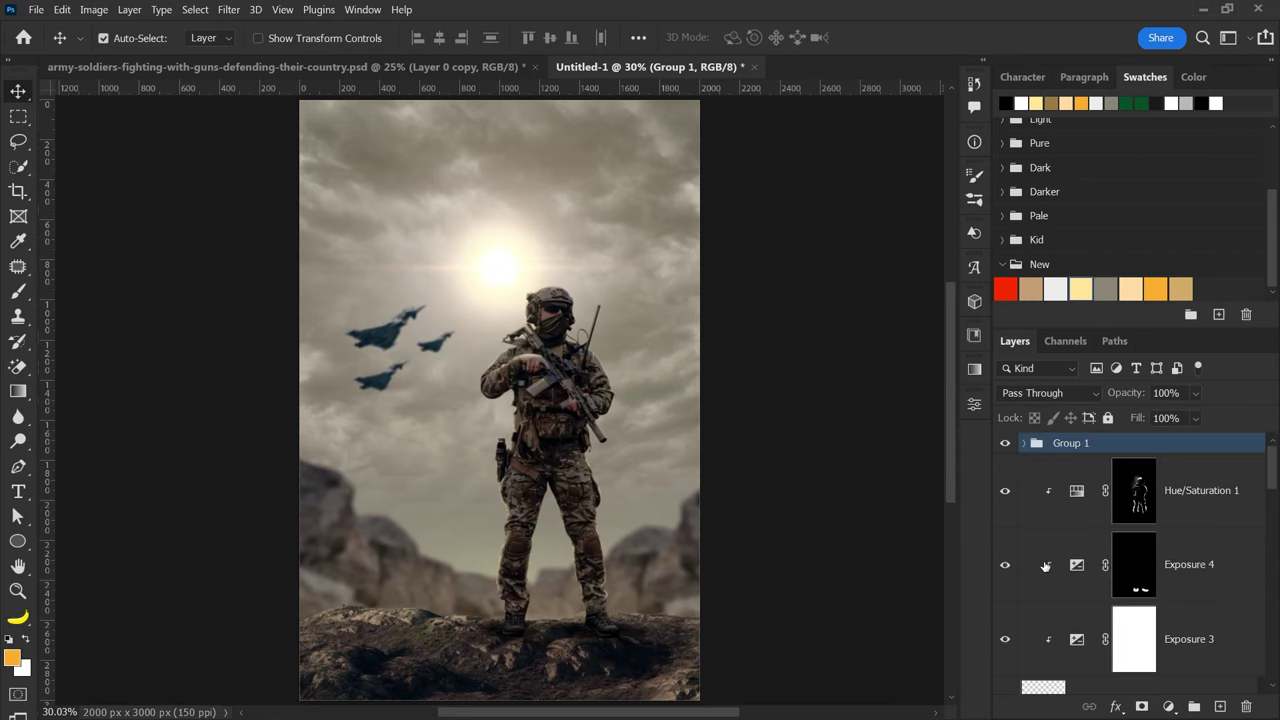
scroll(388, 349, up, 2)
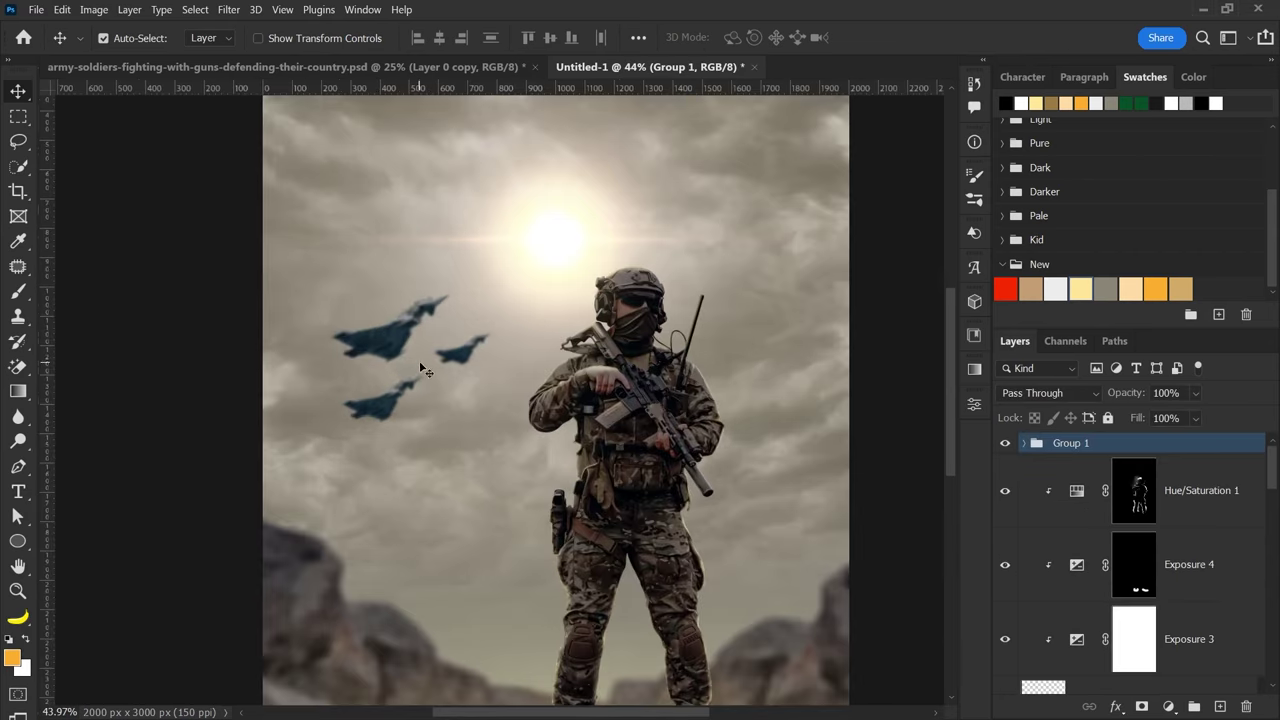
click(1136, 501)
click(1088, 499)
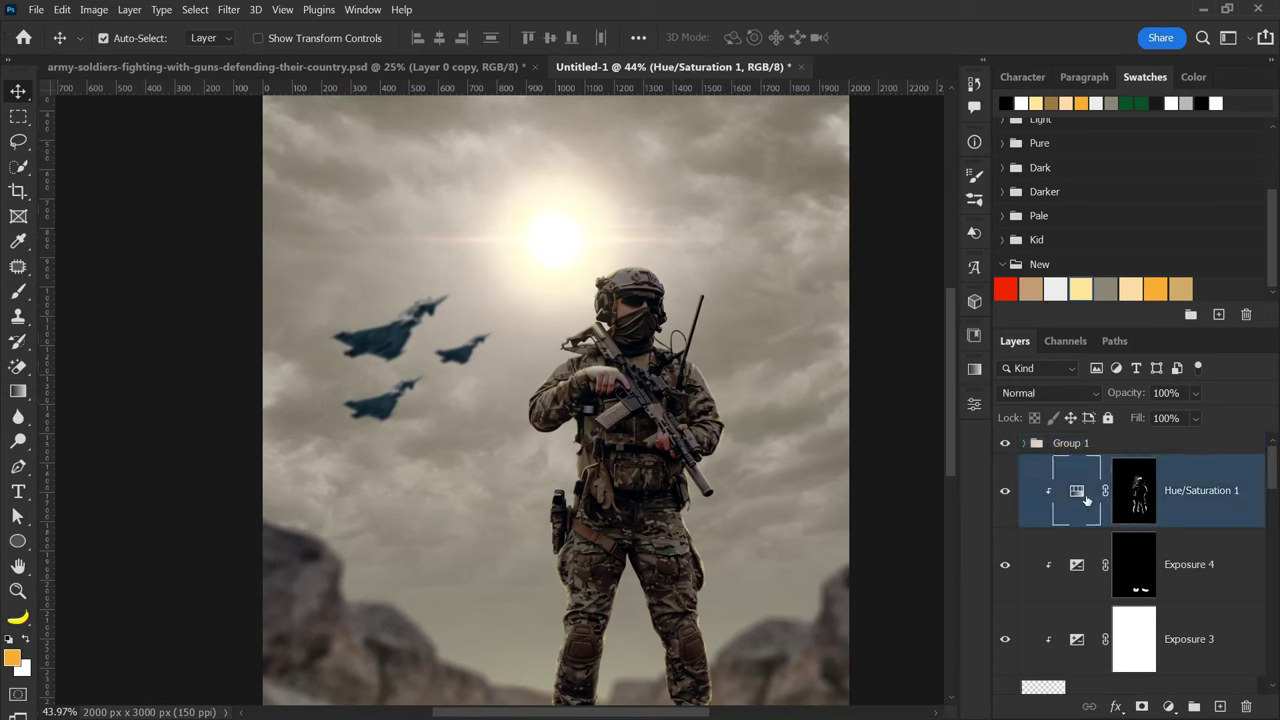
drag(1084, 513, 1068, 428)
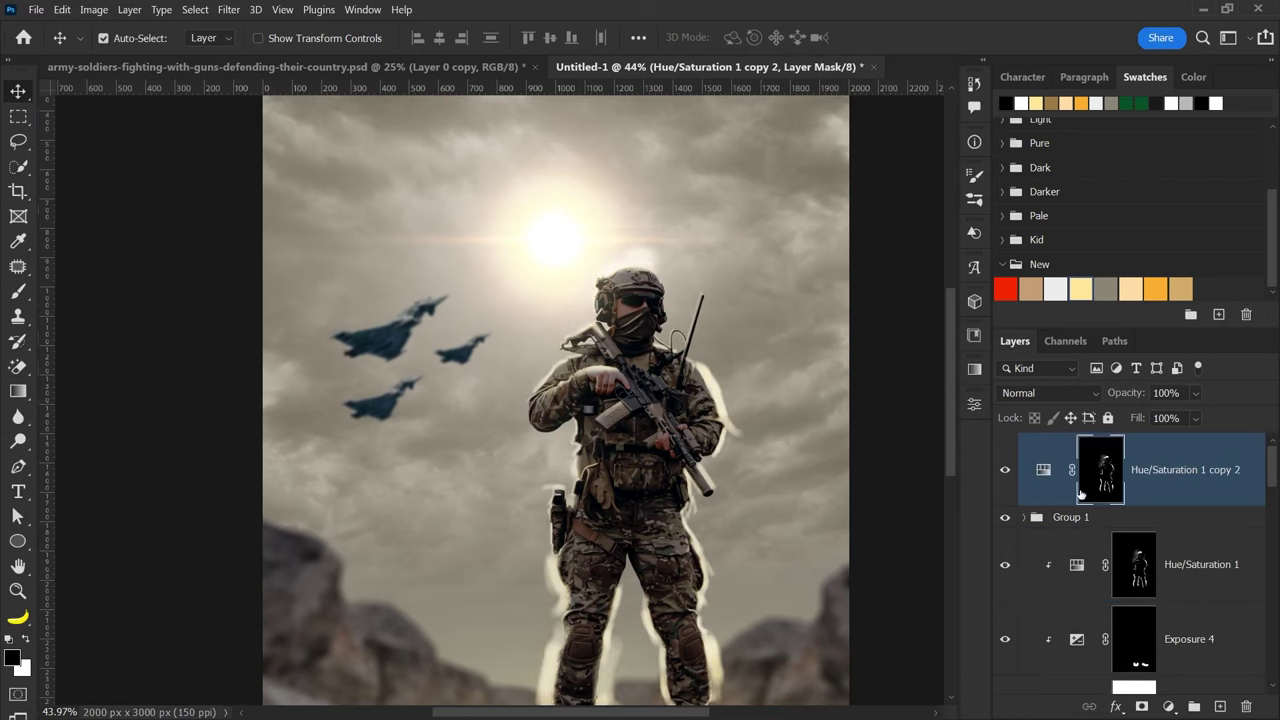
alt+click(1160, 506)
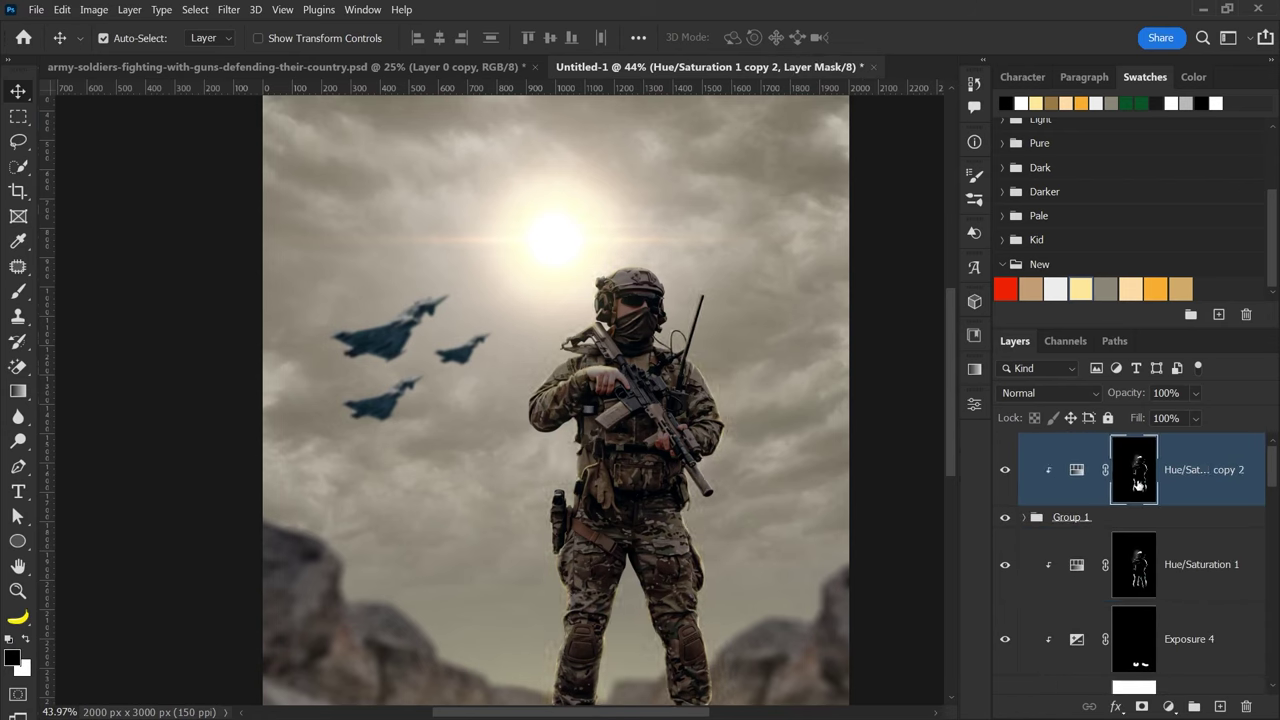
key(alt+Delete)
- Set up a white, roughly 130 px brush at 13% flow
key(ctrl+plus)
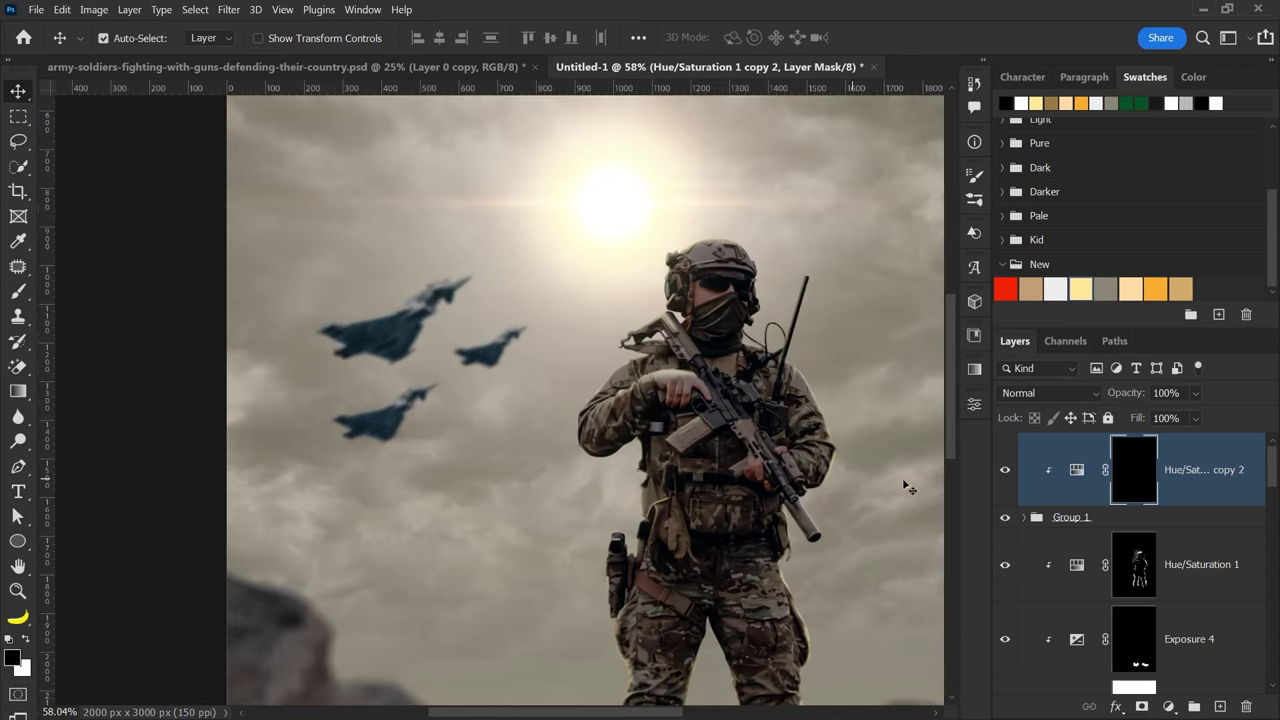
key(b)
right_click(590, 312)
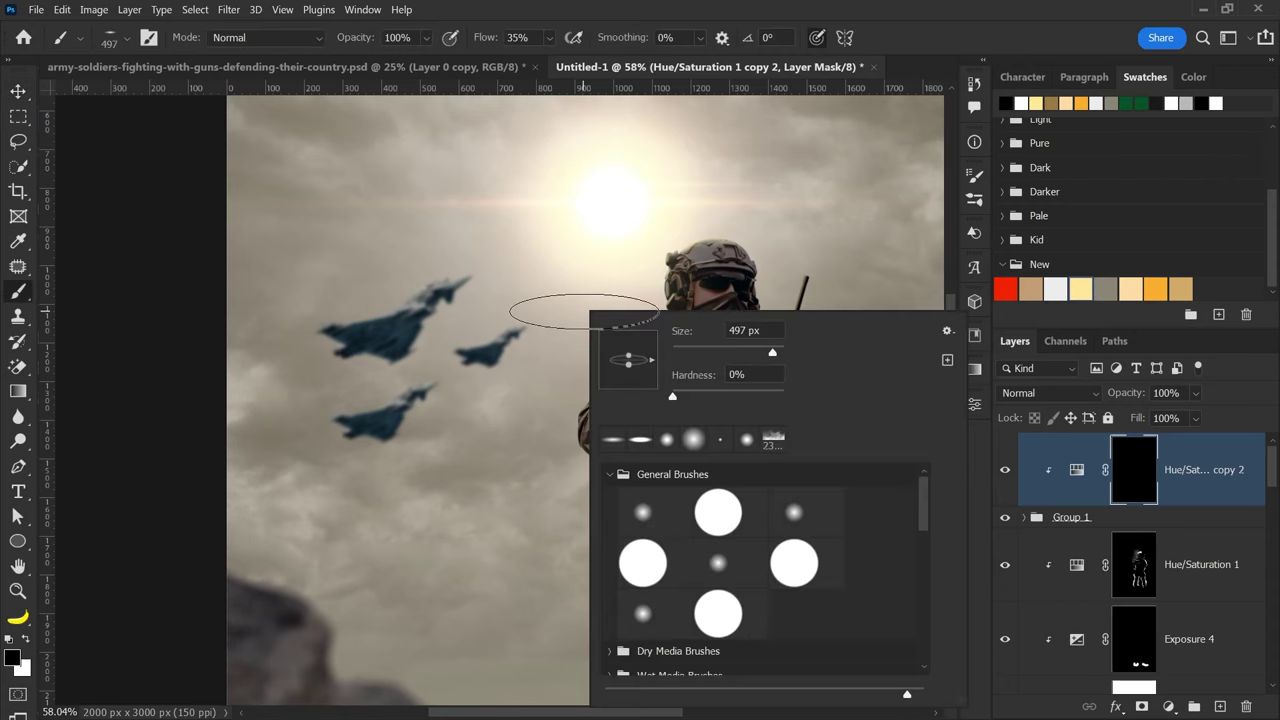
click(643, 513)
drag(457, 320, 497, 243)
scroll(483, 283, up, 2)
scroll(483, 283, up, 4)
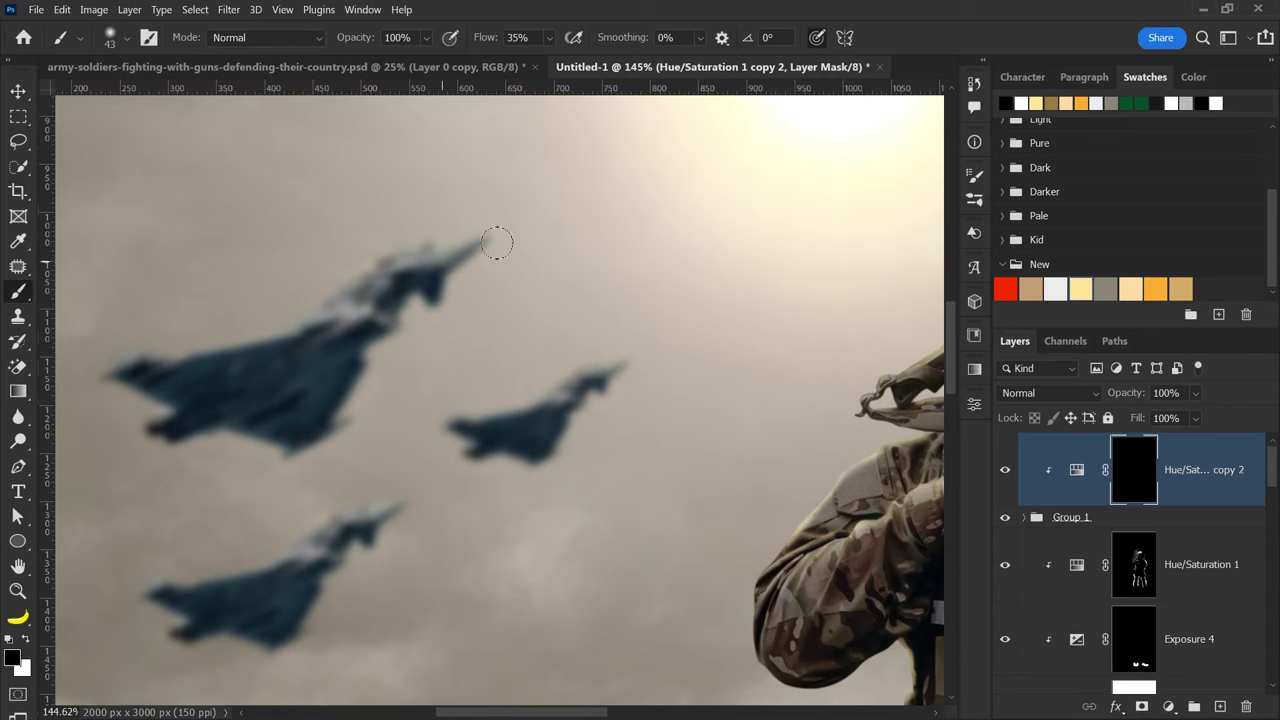
key(x)
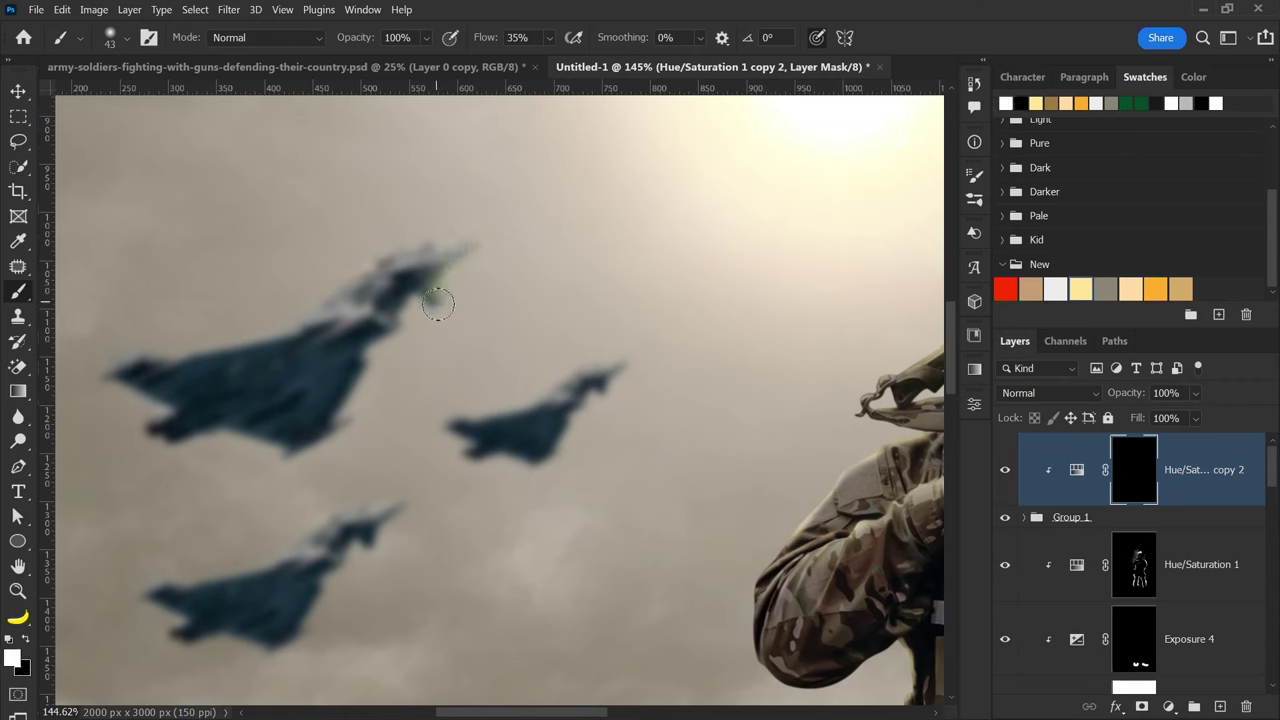
key(shift+1)
key(shift+3)
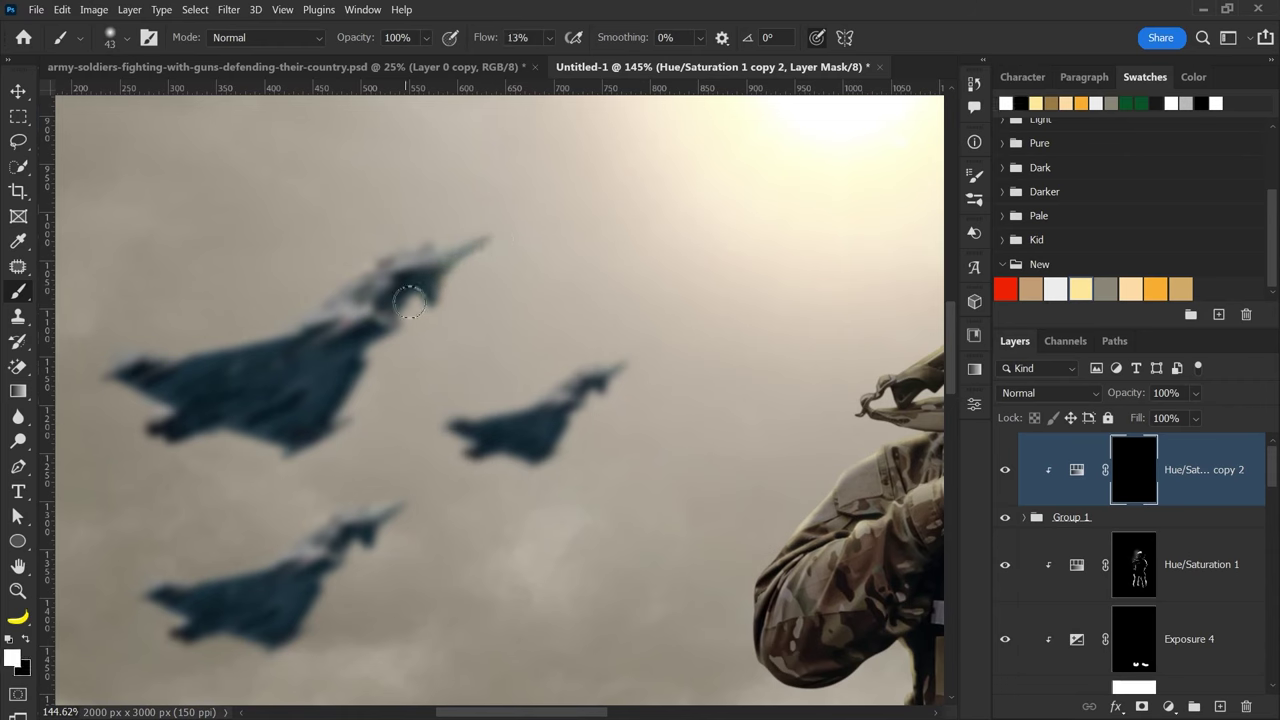
- Paint white over all three jets to reveal the pale yellow sunlit highlights
drag(380, 315, 225, 425)
drag(357, 376, 235, 430)
scroll(300, 430, down, 1)
key(bracketright)
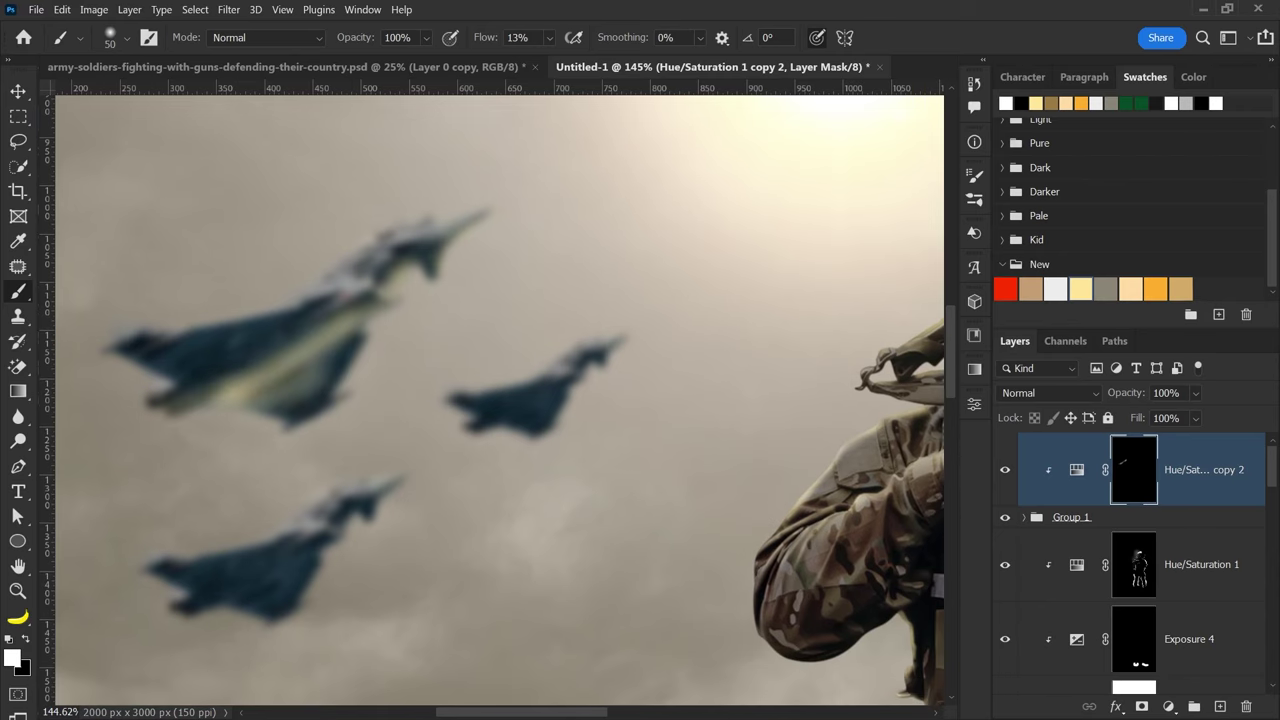
scroll(545, 420, down, 3)
key(v)
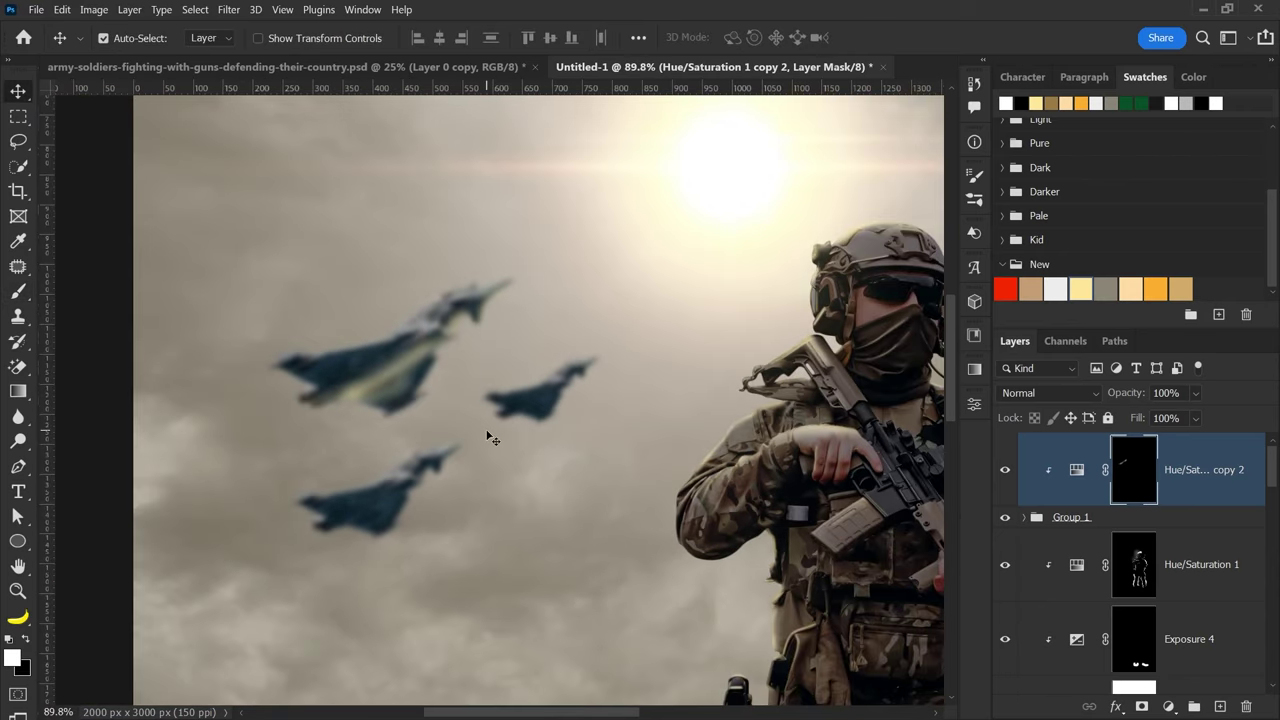
click(1024, 517)
scroll(1024, 517, down, 3)
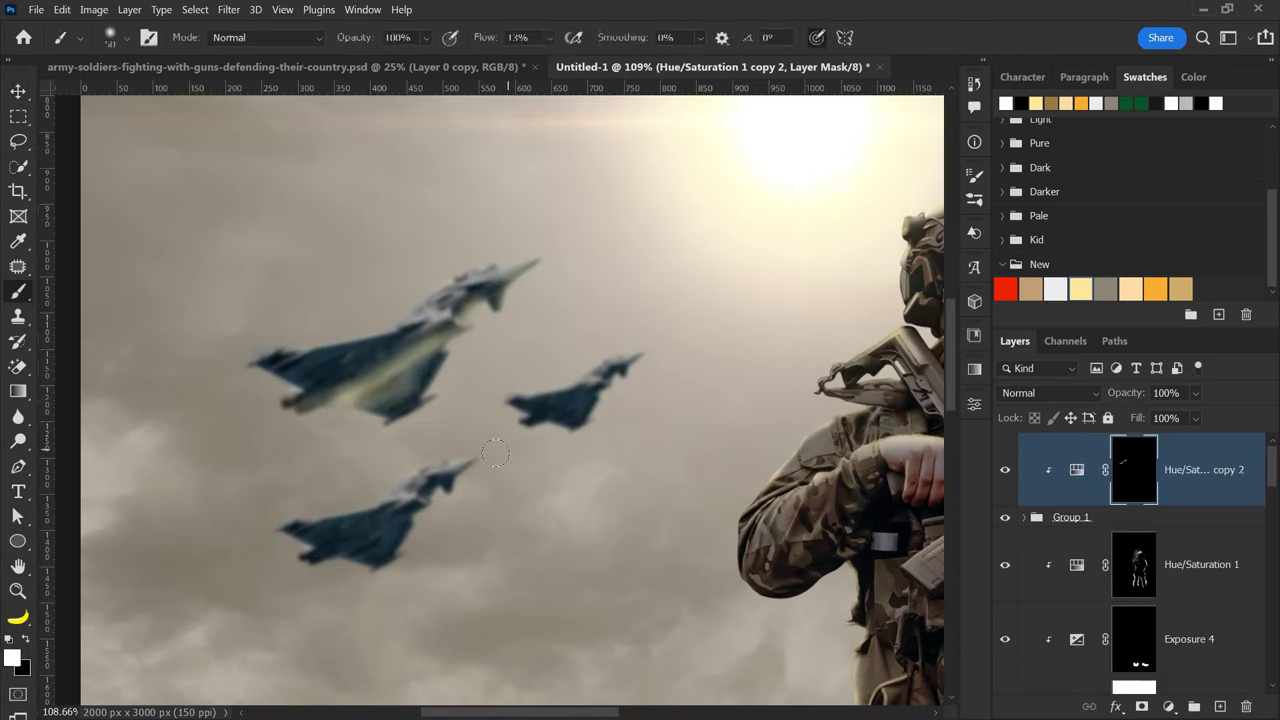
drag(417, 503, 600, 370)
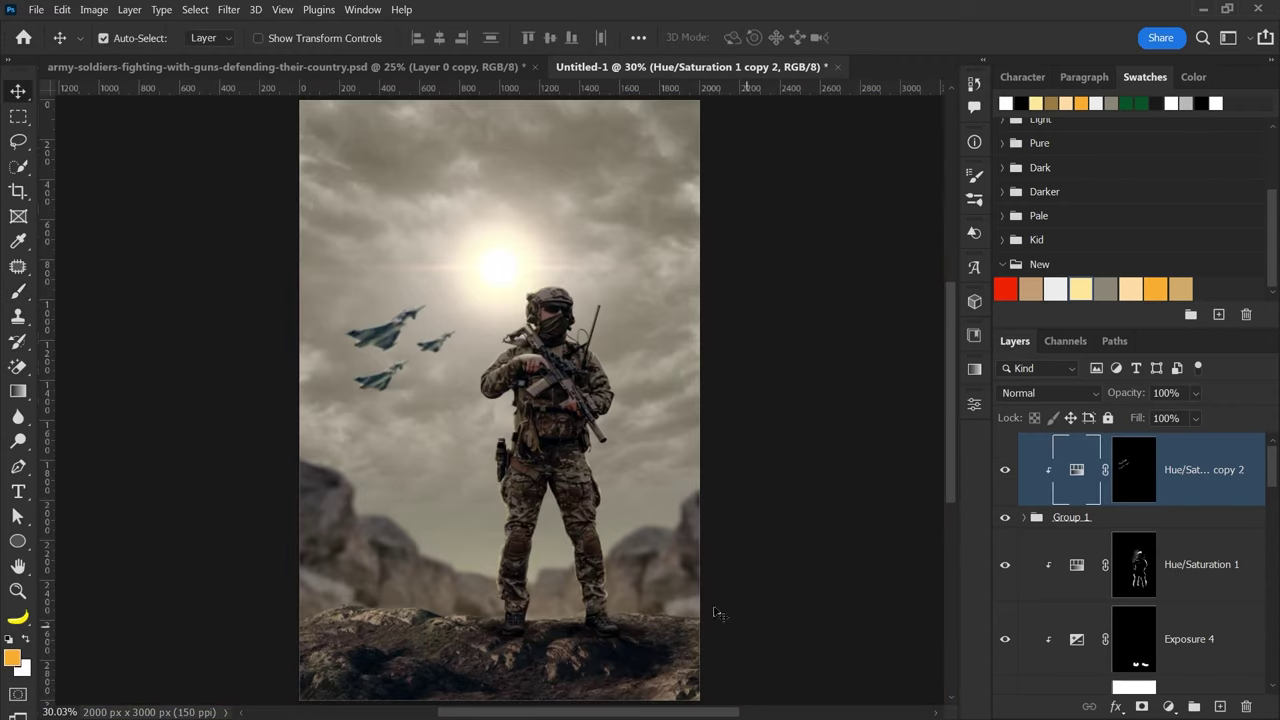
- Pick a lighter tan as the Color Fill 2 colour
click(672, 583)
double_click(1043, 656)
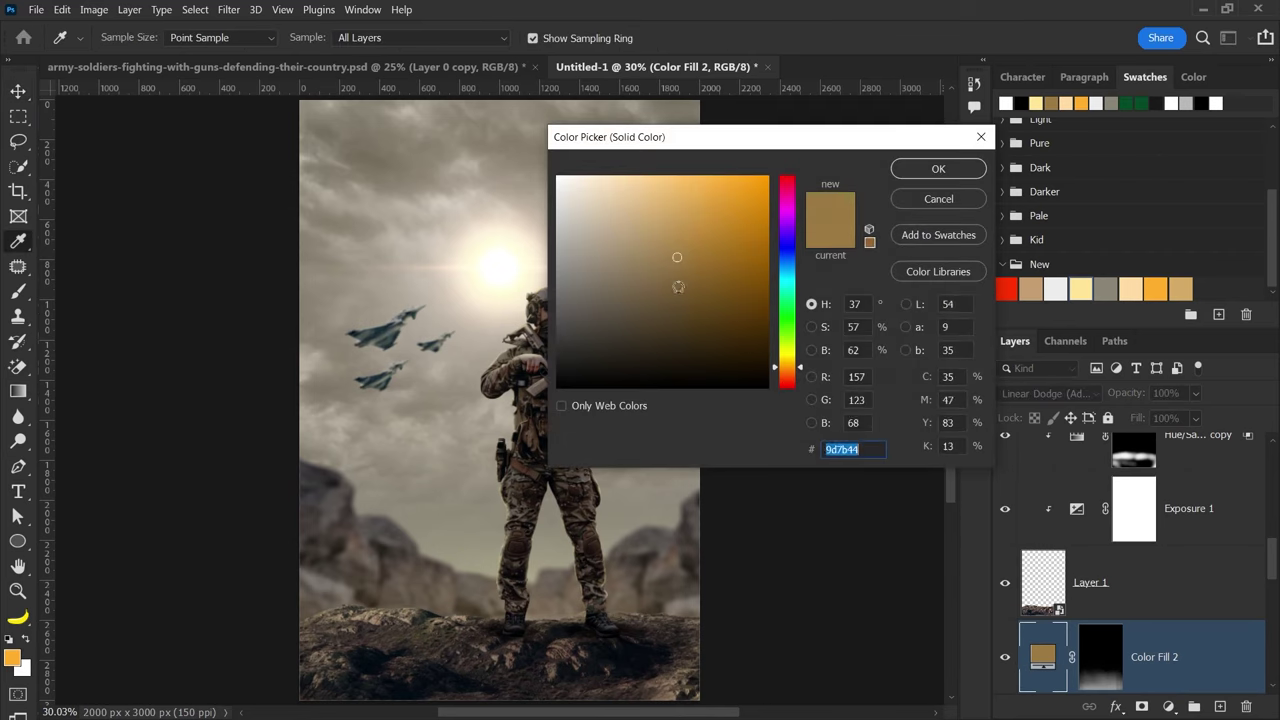
drag(634, 196, 638, 197)
key(Return)
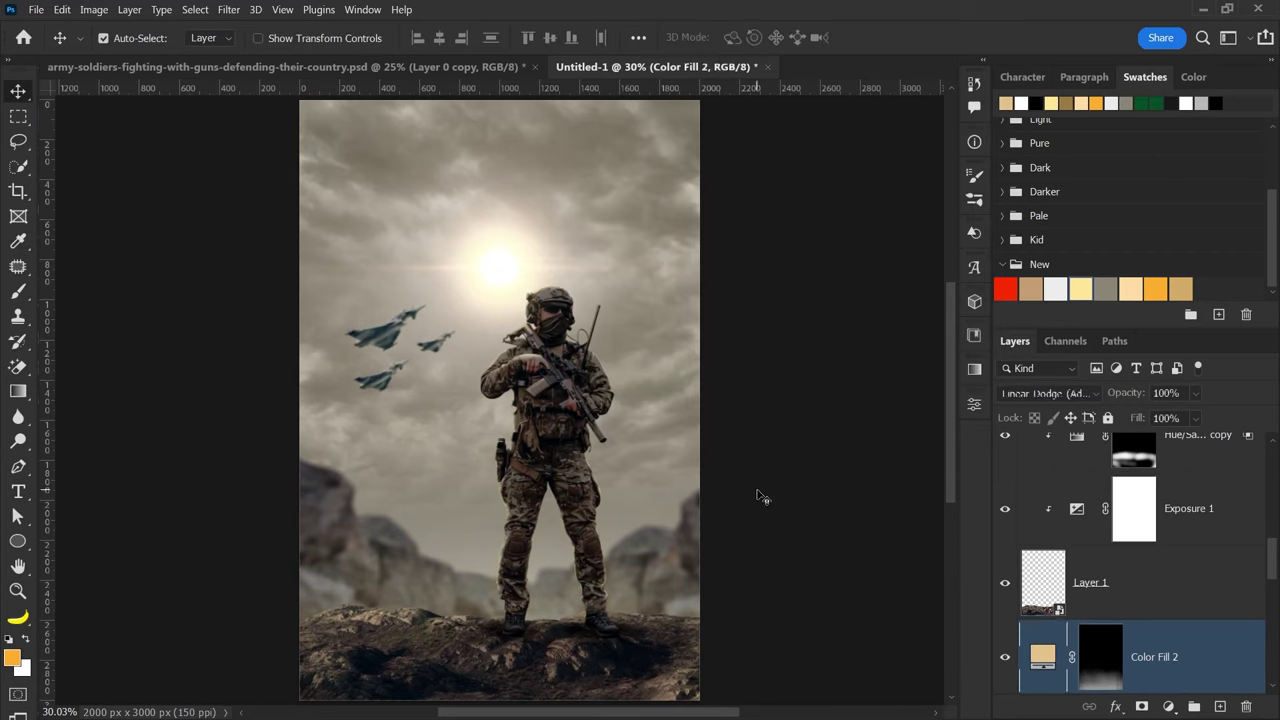
click(758, 500)
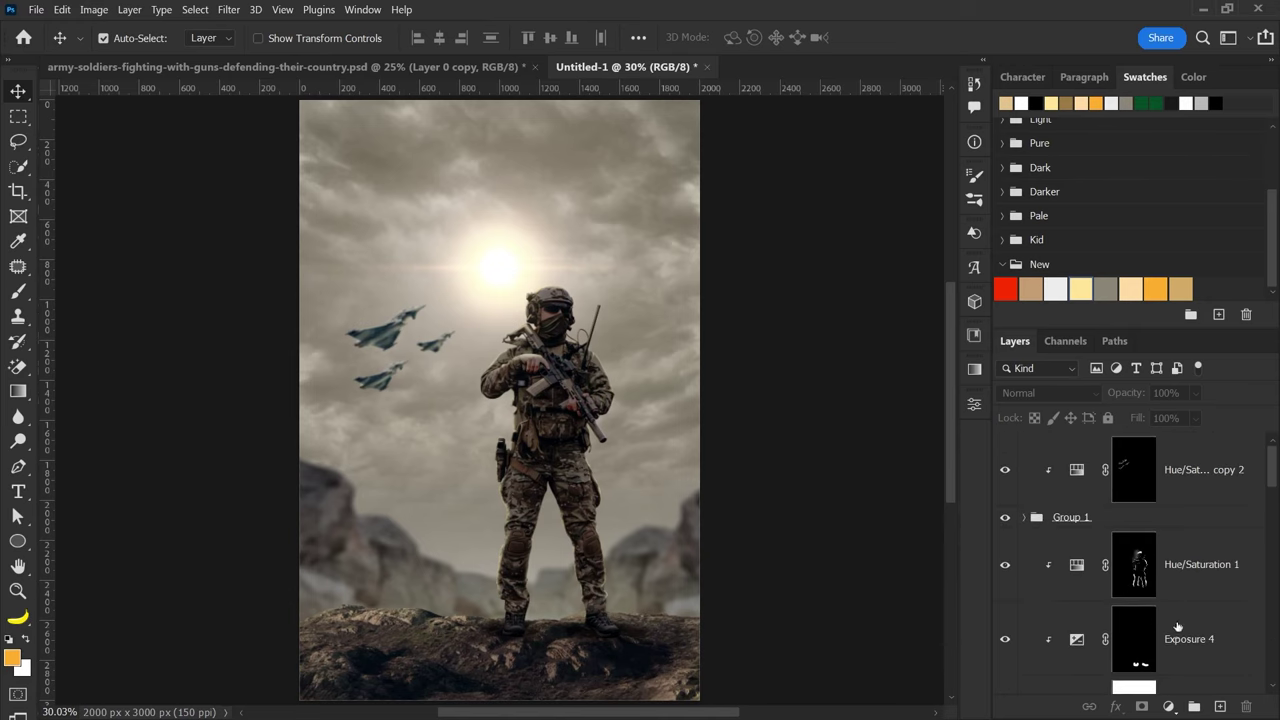
click(1167, 708)
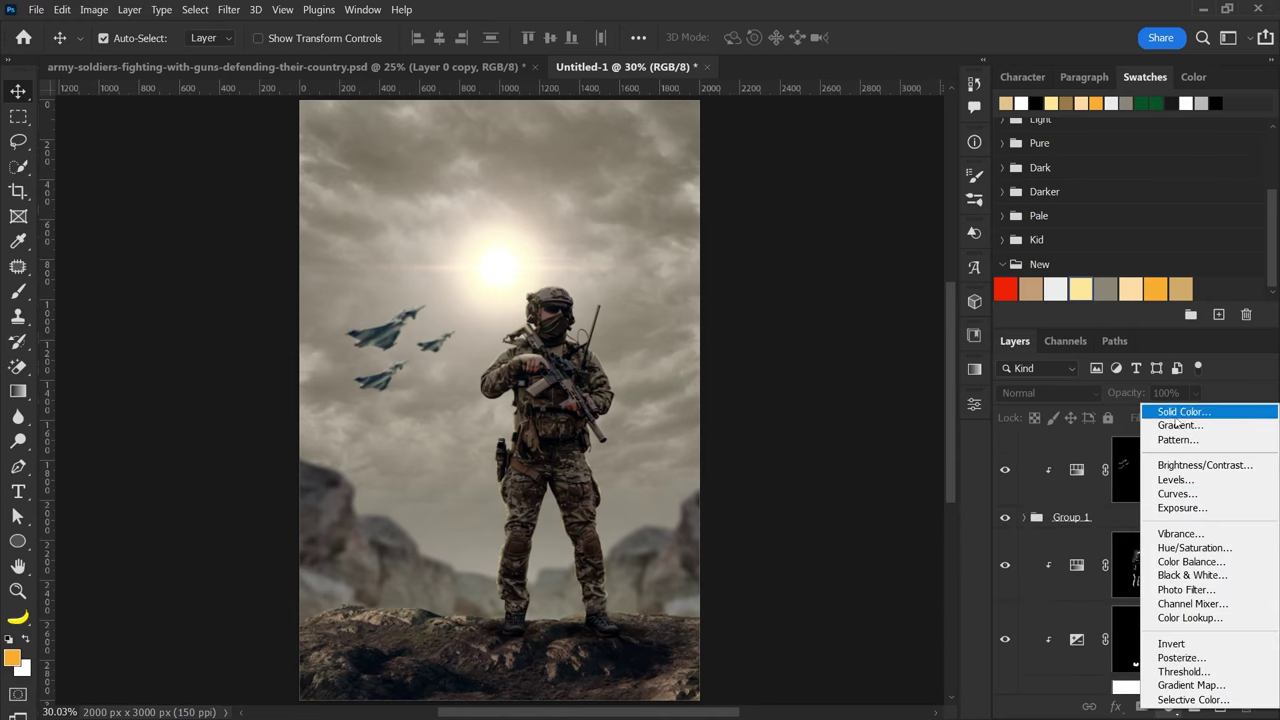
- Add an ffe597 Color Fill 4 in Linear Dodge (Add) with its mask inverted to black
click(1168, 410)
click(1081, 289)
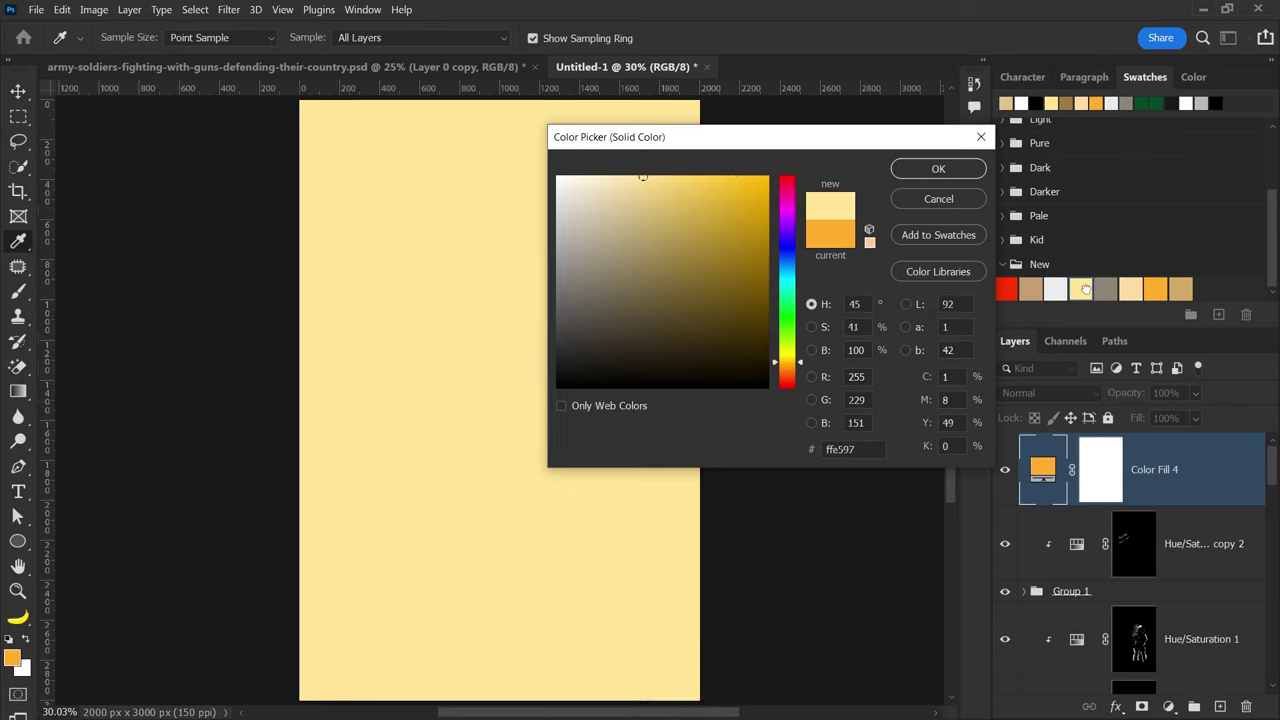
click(939, 170)
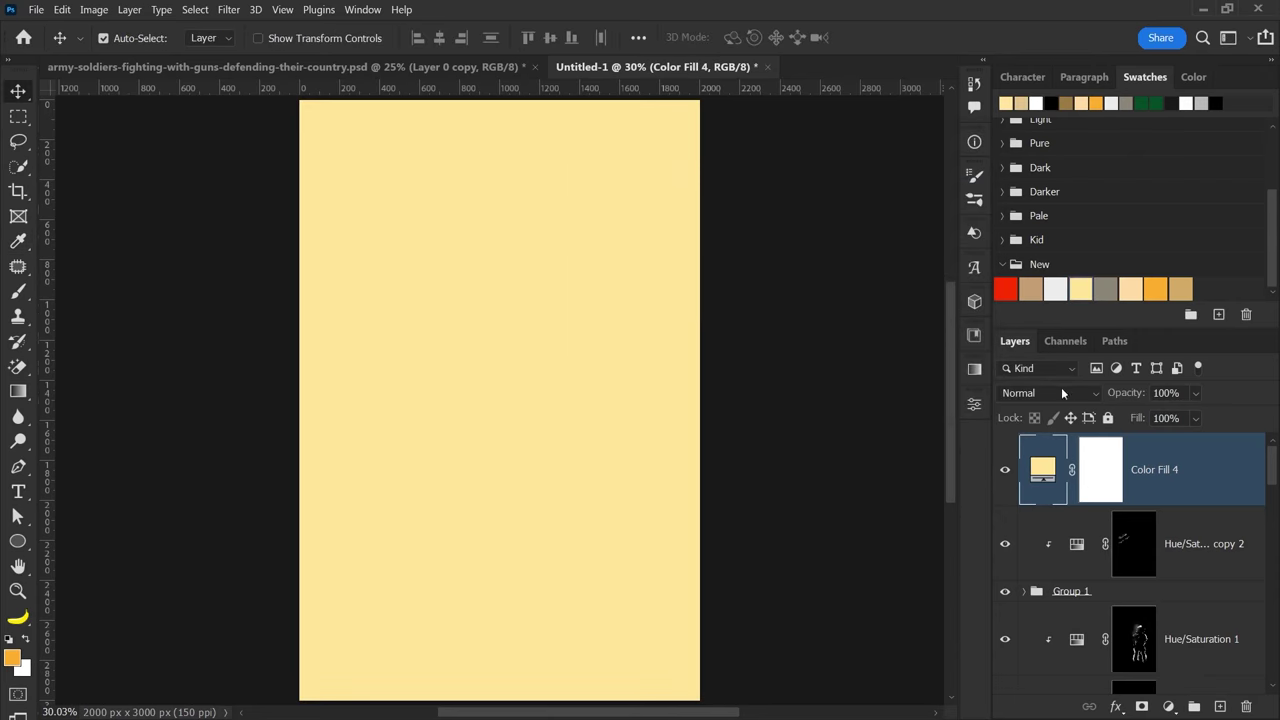
click(1058, 392)
click(1071, 424)
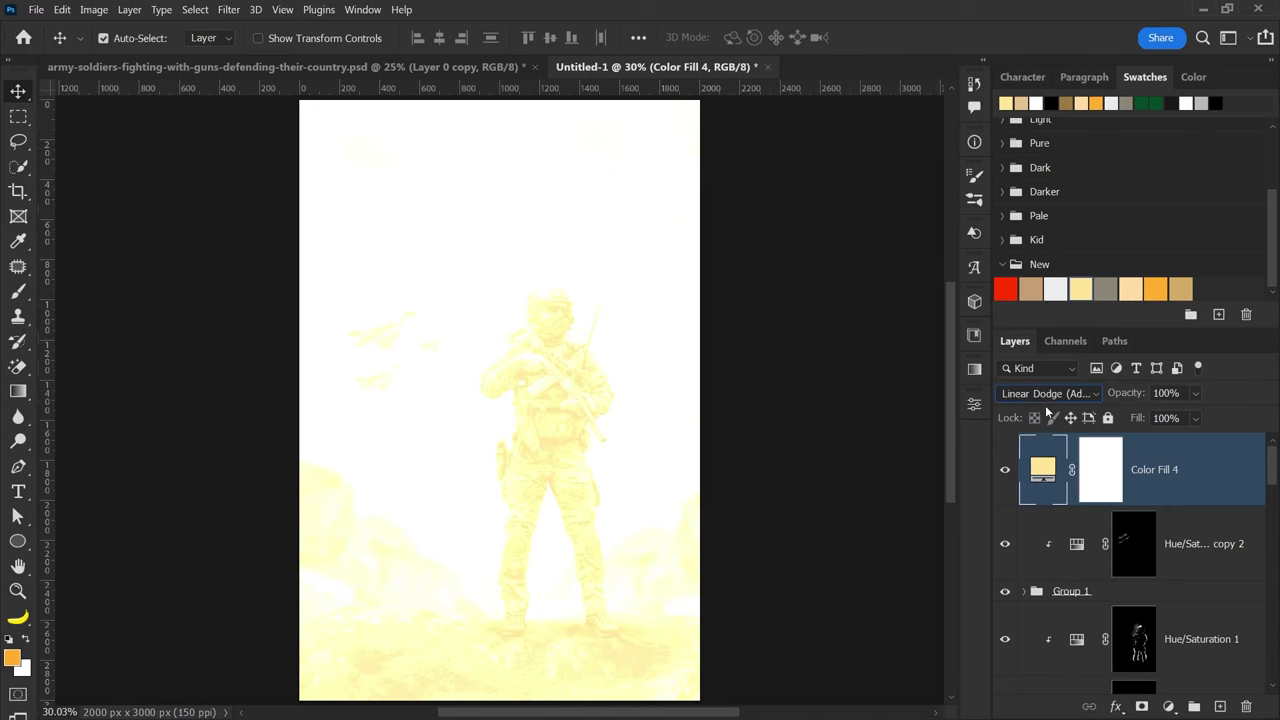
click(1097, 485)
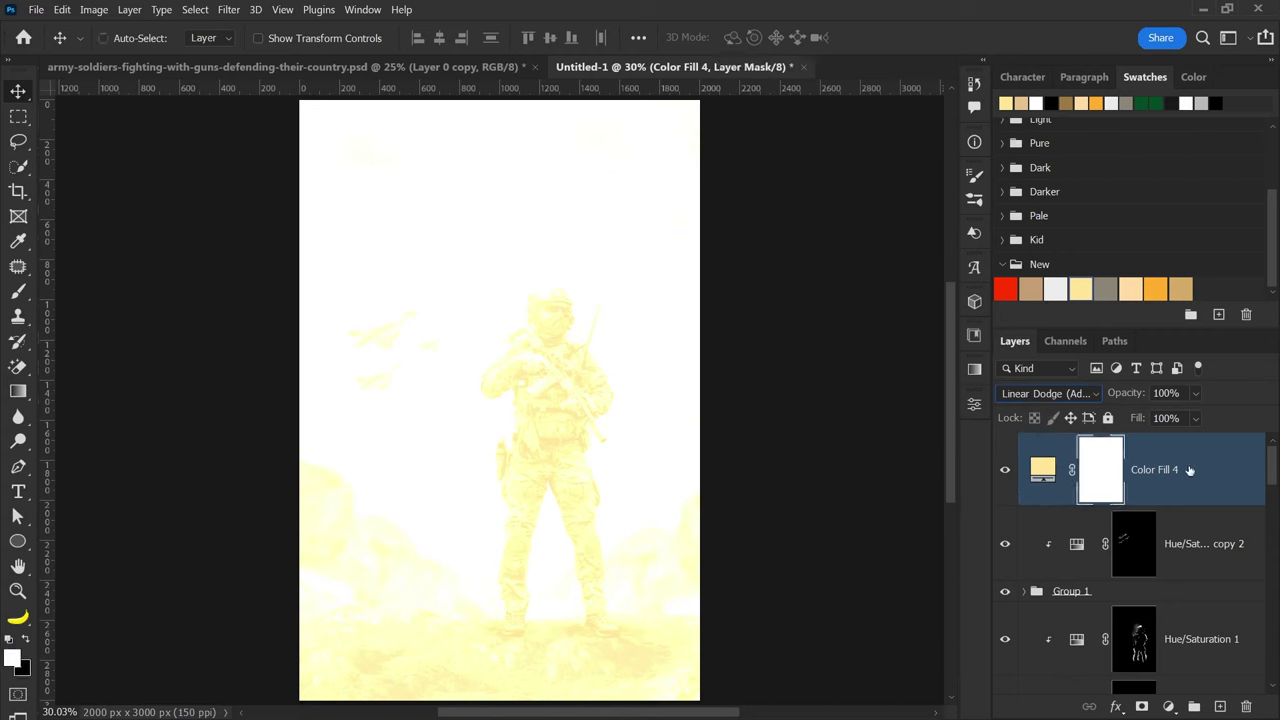
key(ctrl+i)
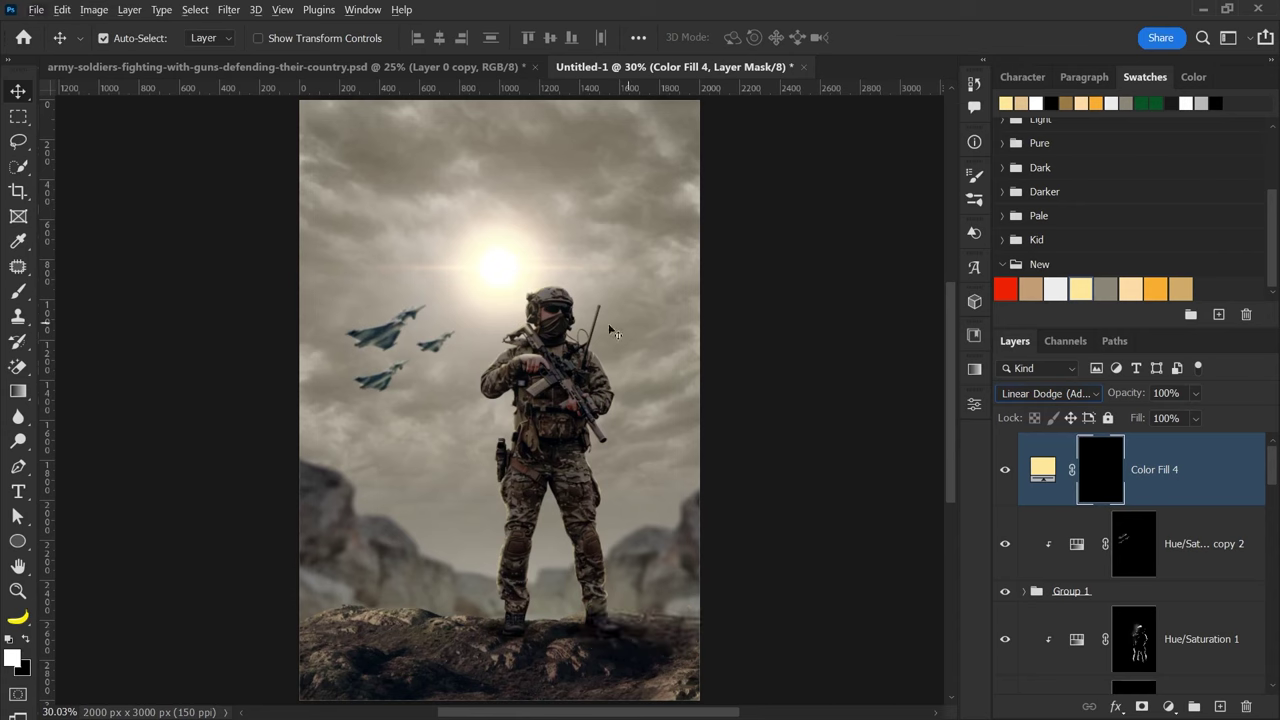
key(b)
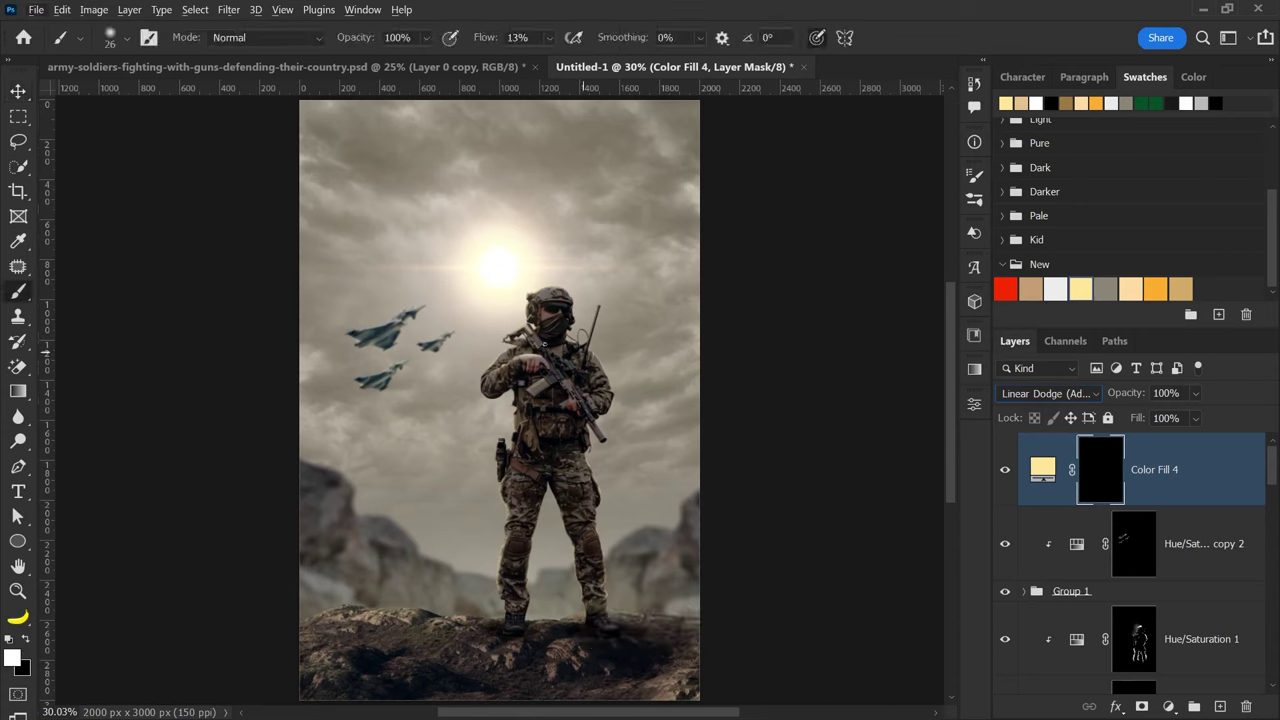
- Paint a soft white glow around the sun on Color Fill 4's mask with a ~1000 px, 8%-flow brush
drag(500, 309, 560, 300)
mouse_move(524, 404)
mouse_down()
mouse_move(553, 281)
mouse_move(575, 281)
mouse_up()
drag(493, 38, 486, 38)
scroll(495, 254, up, 2)
drag(487, 38, 491, 38)
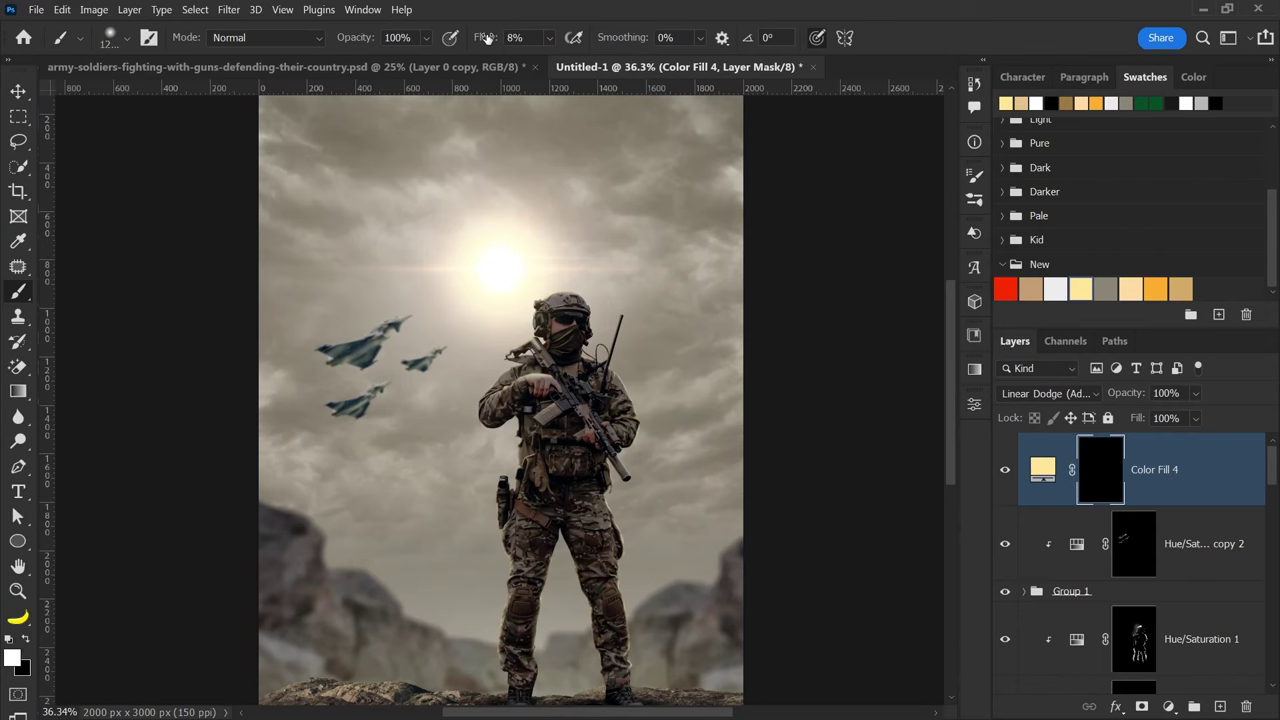
drag(481, 321, 497, 360)
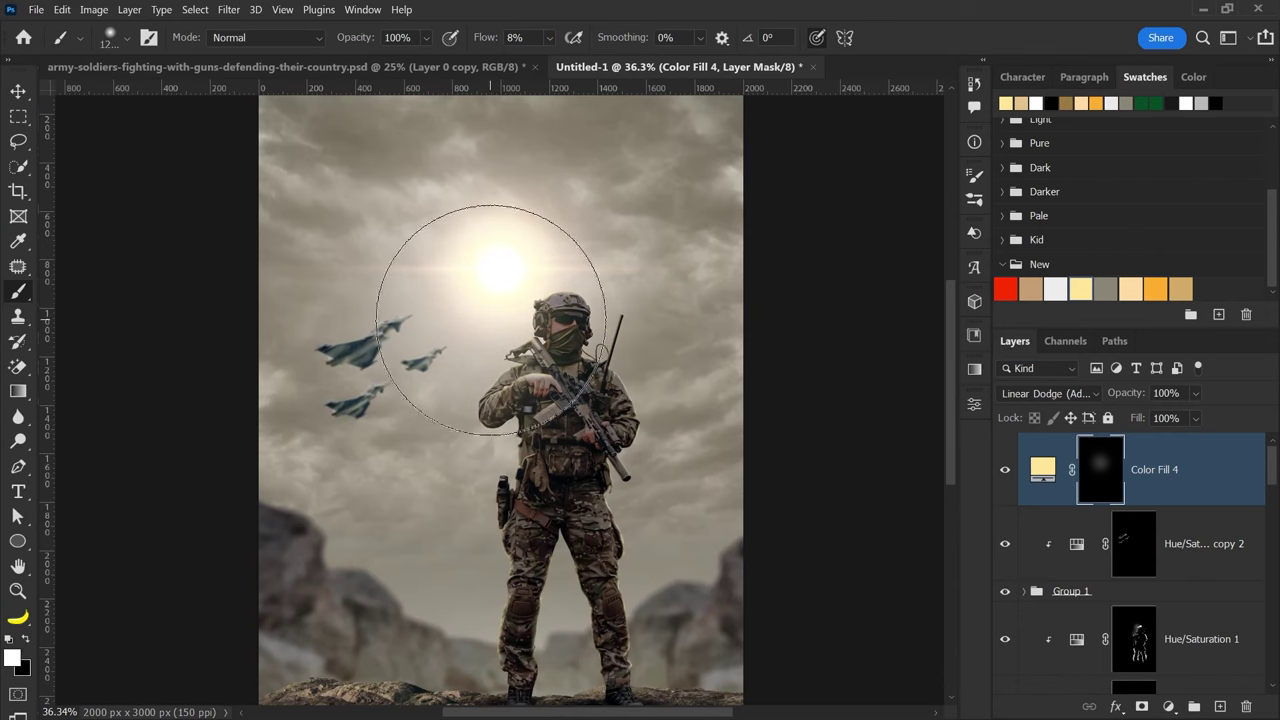
scroll(497, 360, up, 3)
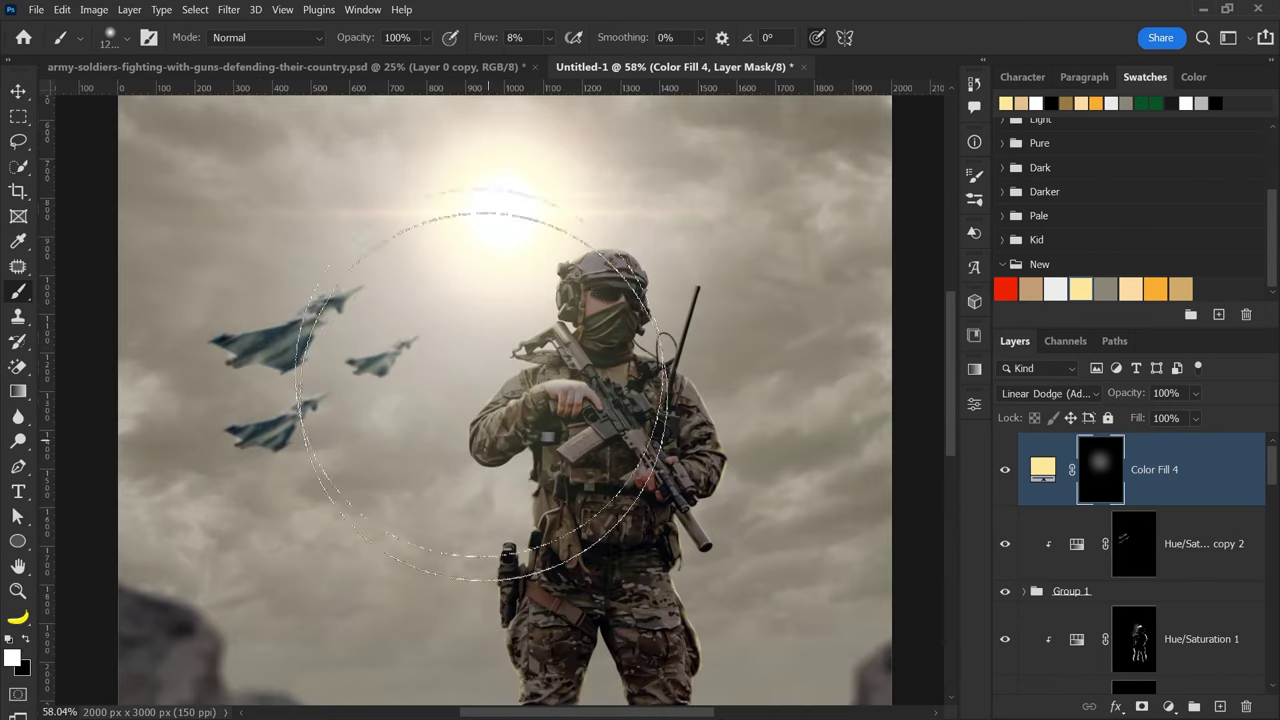
scroll(445, 292, down, 1)
scroll(543, 400, down, 1)
scroll(471, 460, down, 1)
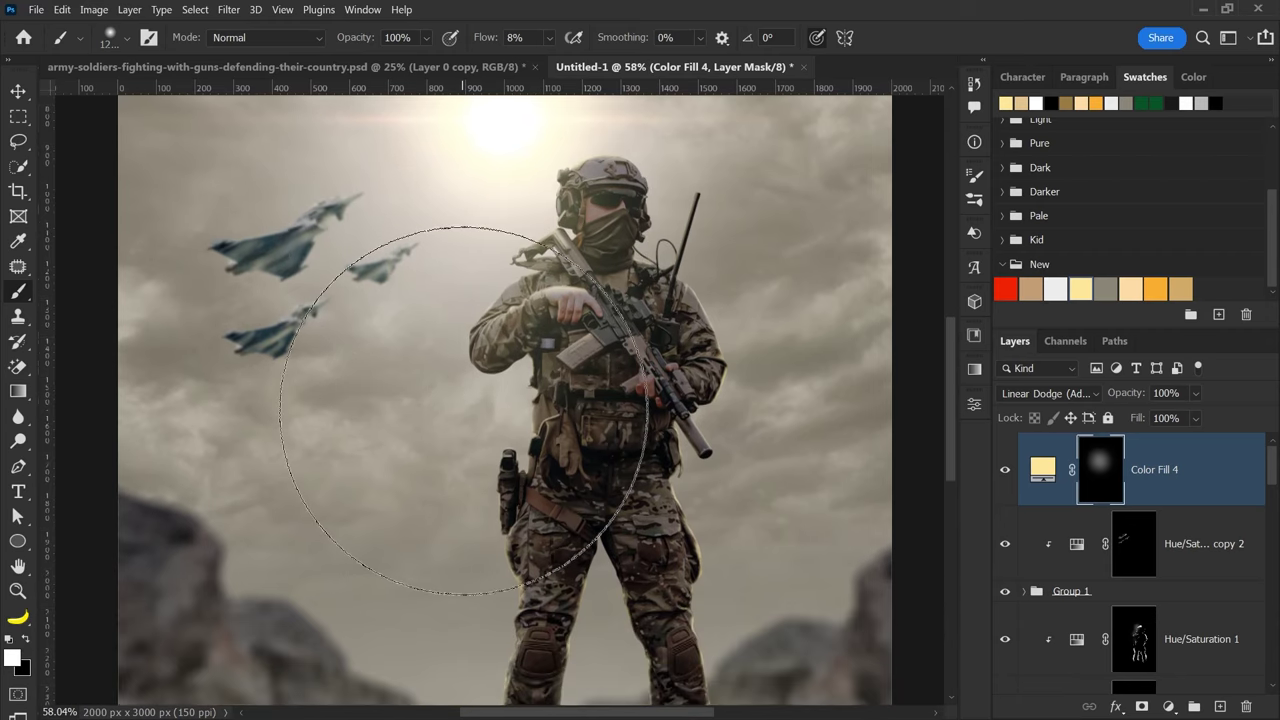
scroll(524, 444, down, 1)
drag(524, 444, 493, 420)
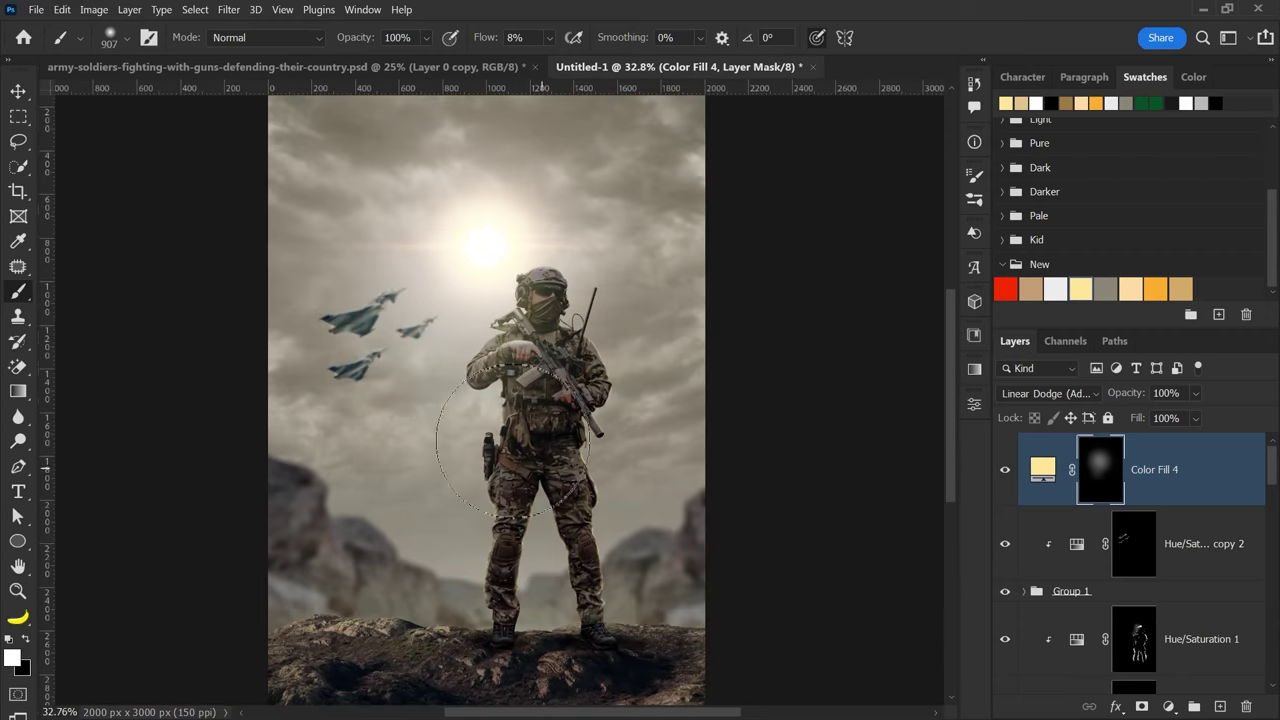
- Try a Hue/Saturation 1 copy with a black mask and painted spot, then delete it
key(v)
scroll(715, 450, up, 1)
scroll(715, 450, down, 2)
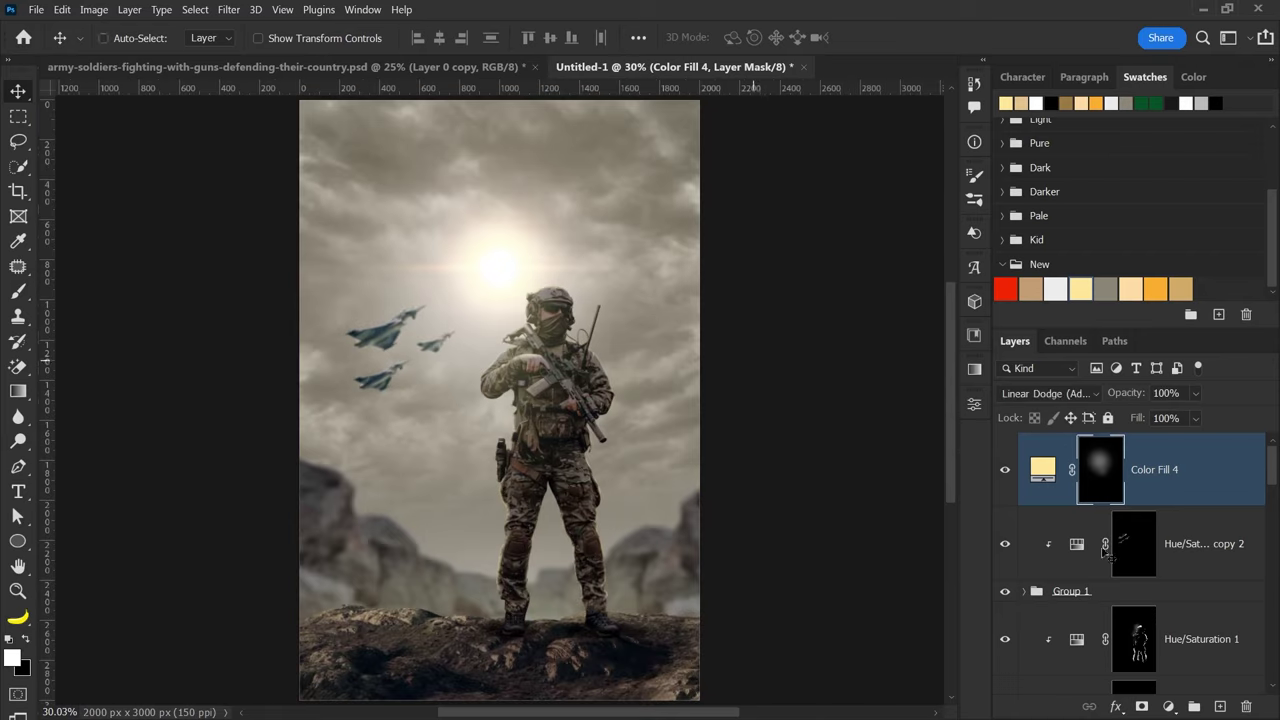
key(alt+bracketleft)
key(alt+bracketleft)
key(alt+bracketleft)
key(b)
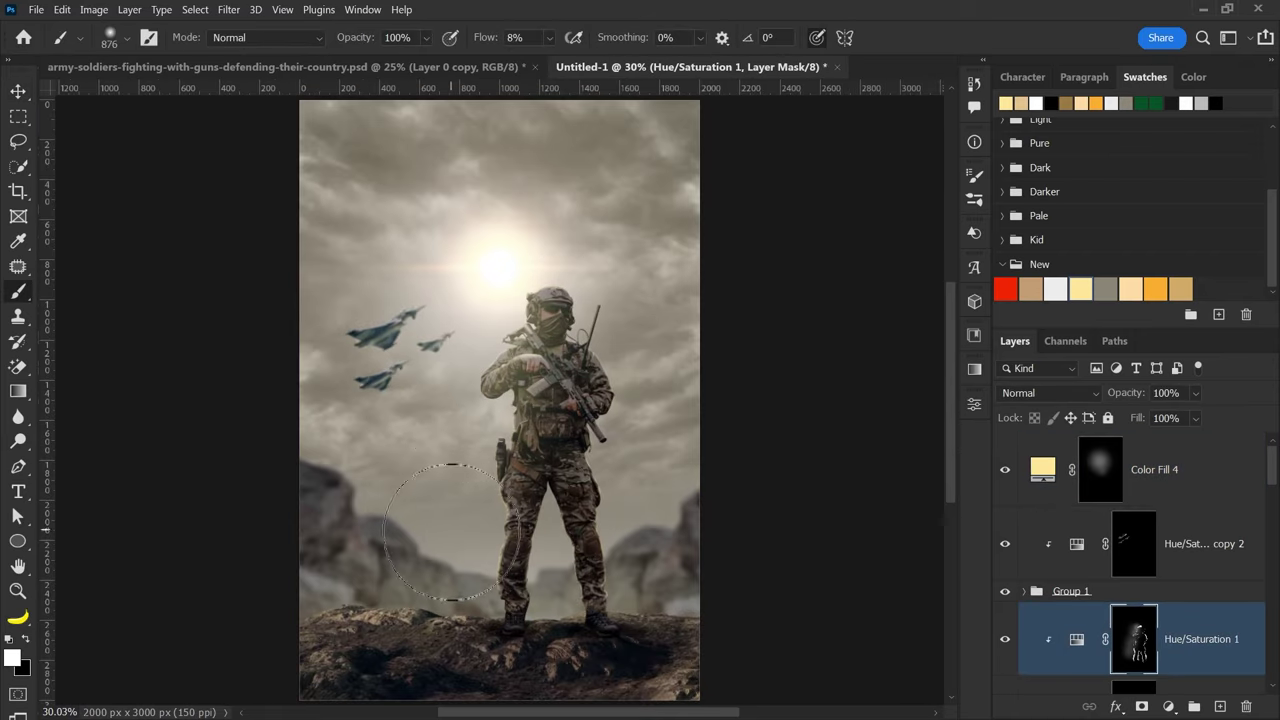
key(ctrl+j)
key(d)
key(ctrl+BackSpace)
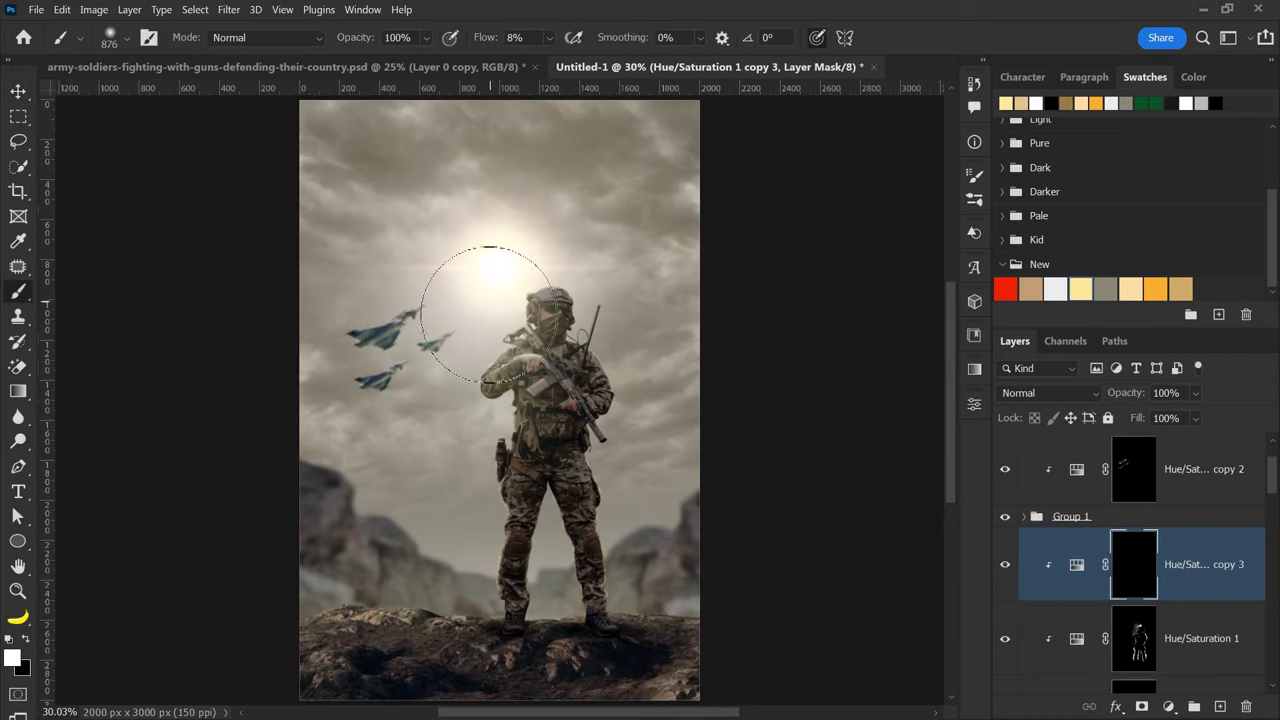
drag(428, 300, 465, 568)
key(v)
key(Delete)
scroll(614, 280, up, 1)
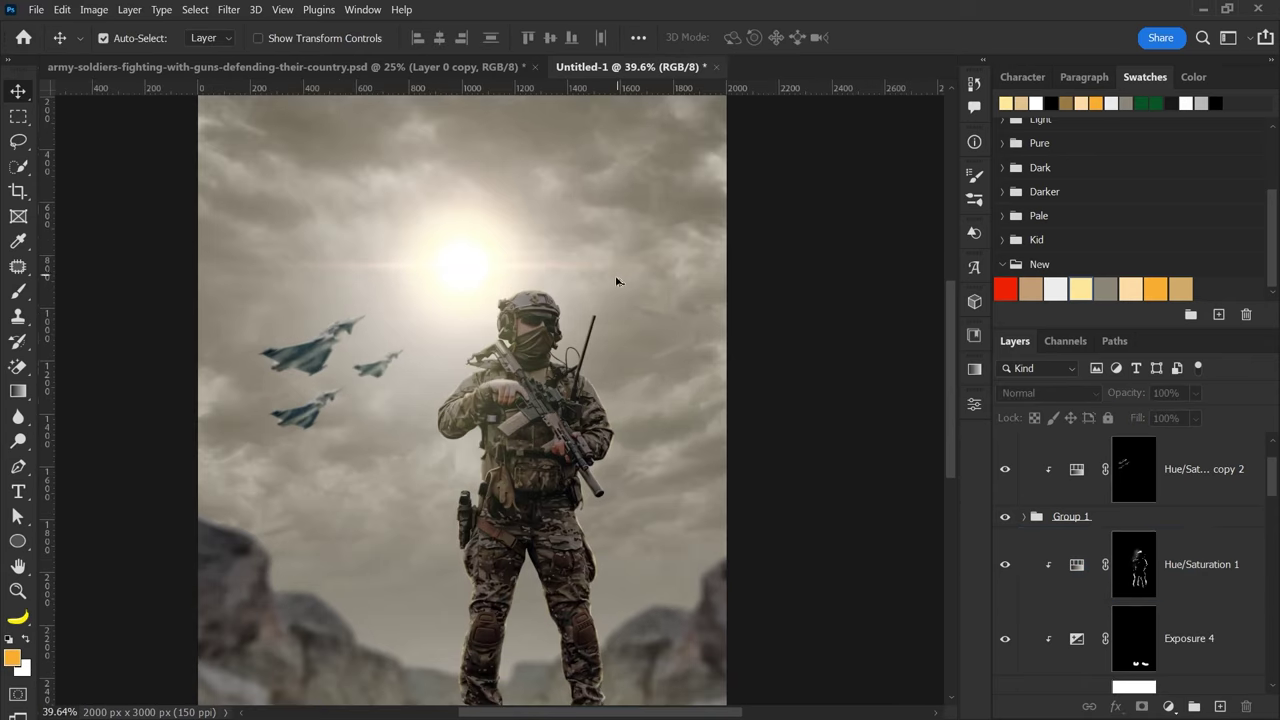
- Compare the poster with and without the Color Fill 4 glow, fit it to view, then pick the Type tool
scroll(338, 346, up, 1)
scroll(338, 346, up, 2)
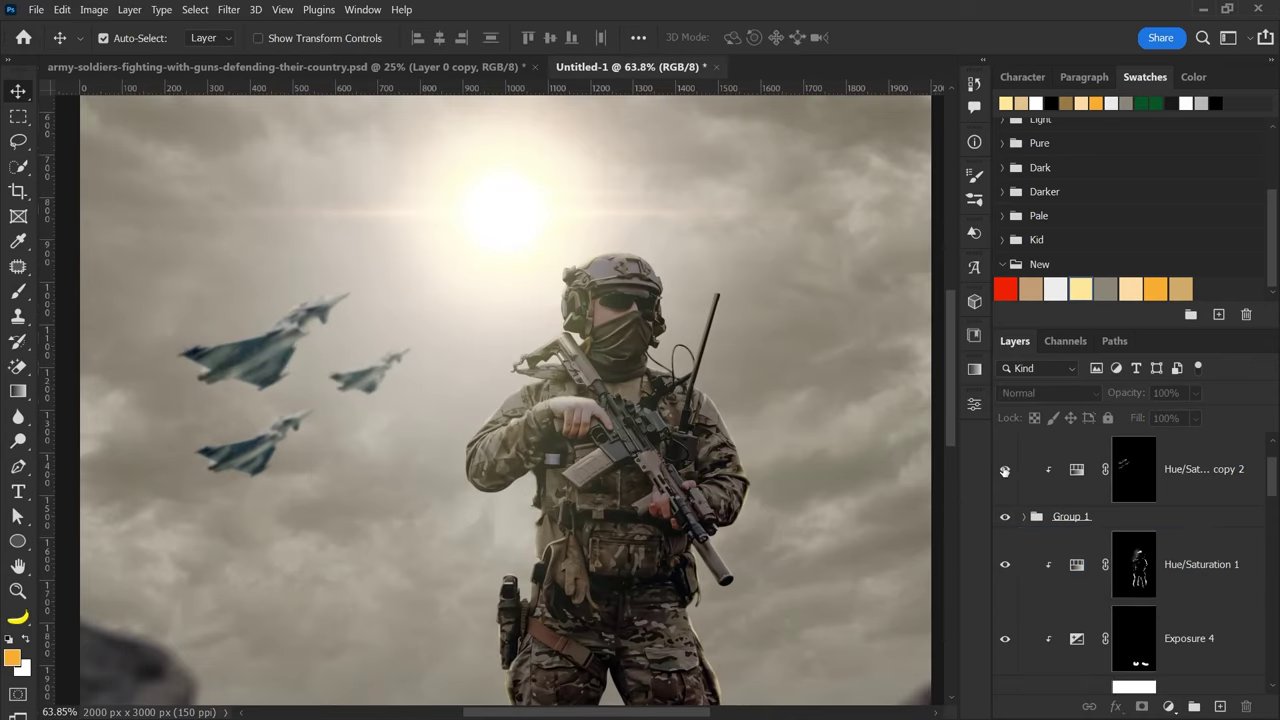
scroll(1005, 470, up, 1)
click(1004, 470)
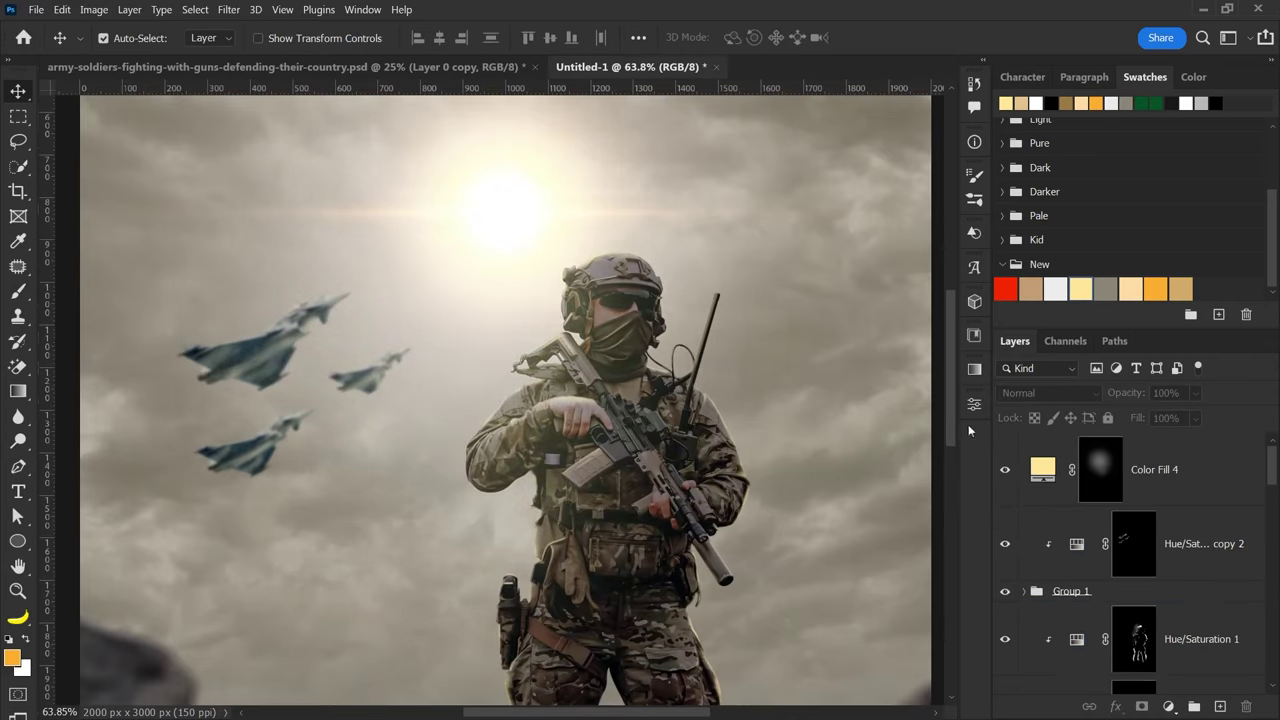
key(ctrl+0)
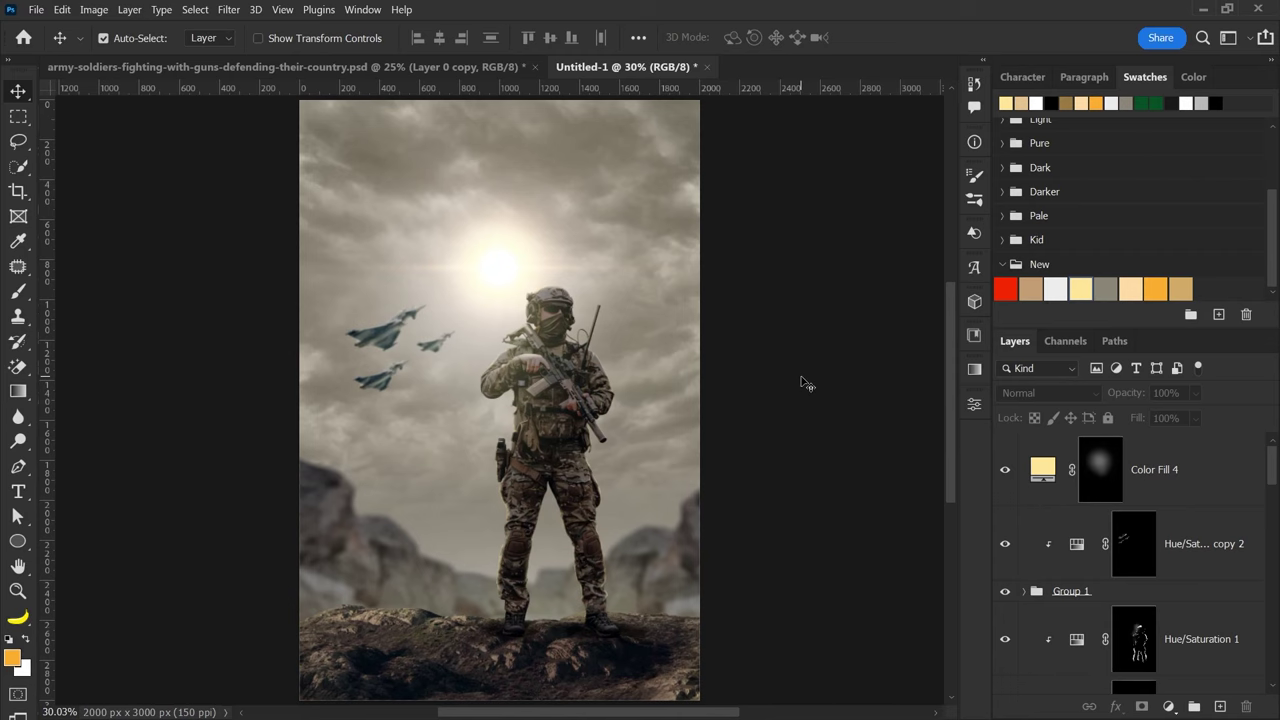
scroll(800, 397, up, 1)
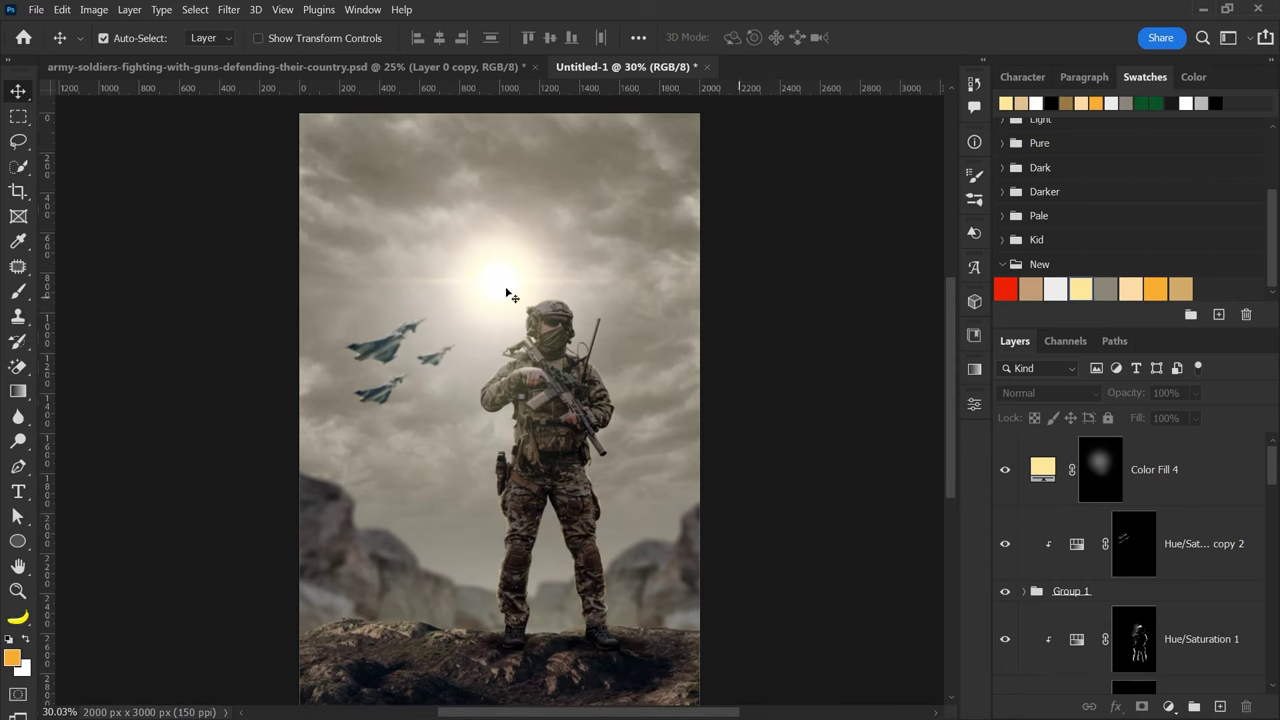
key(t)
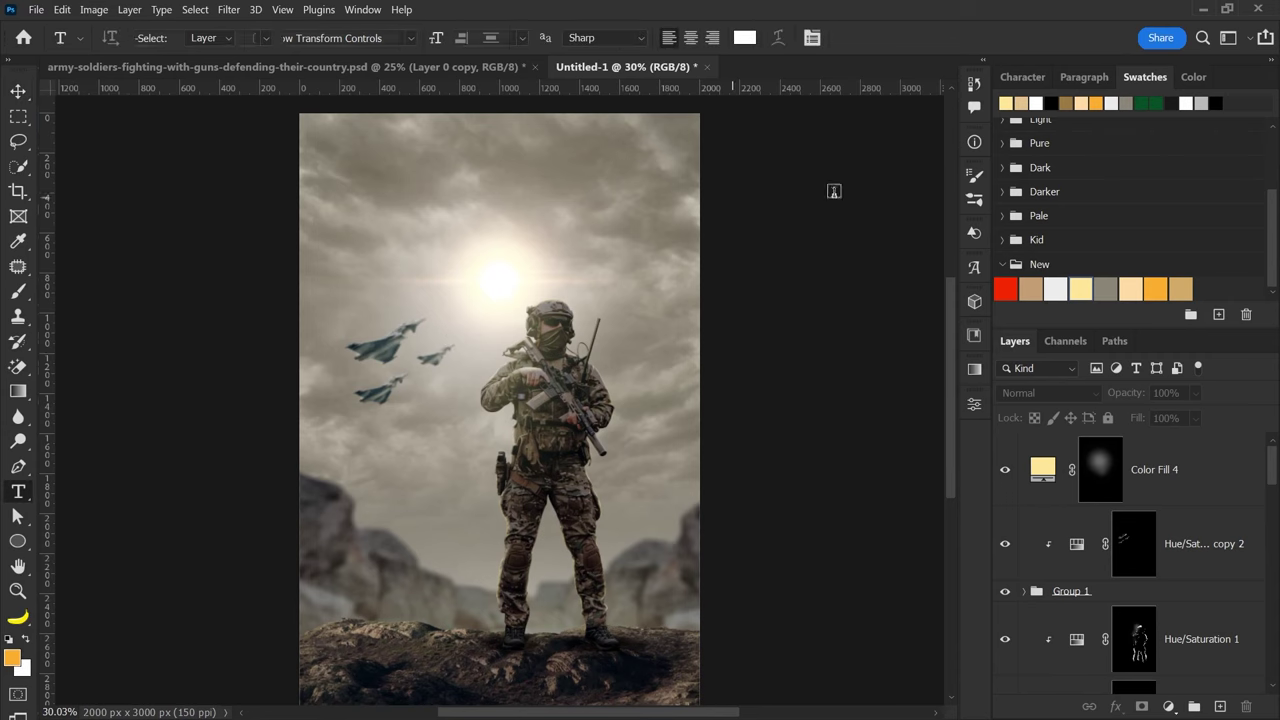
- Create a text layer near the top in the Furore font and scale it up
click(487, 174)
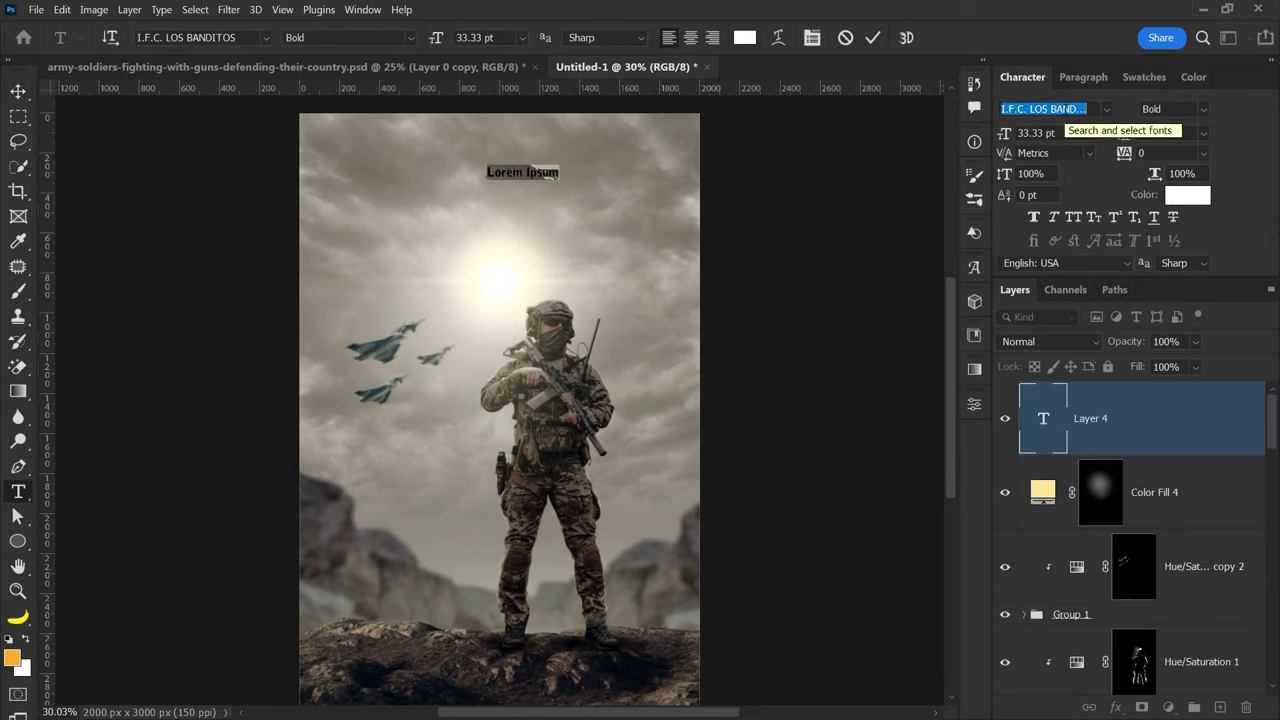
text(furo)
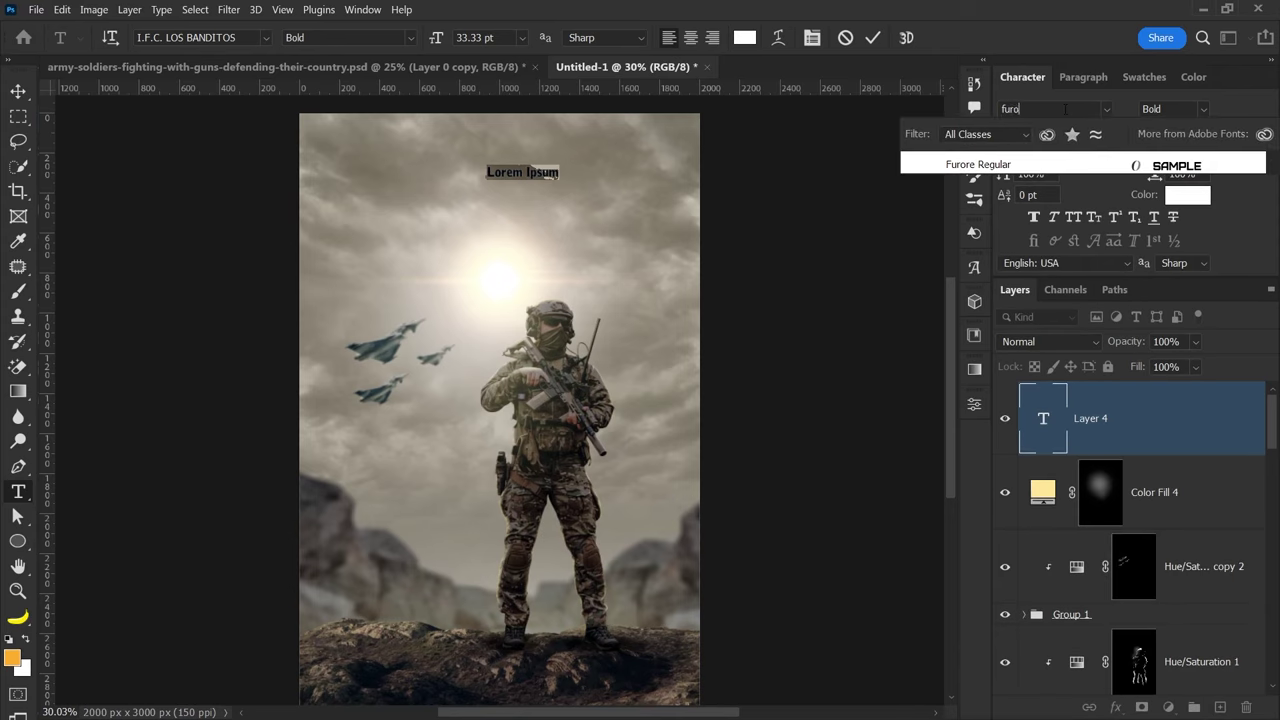
click(1005, 164)
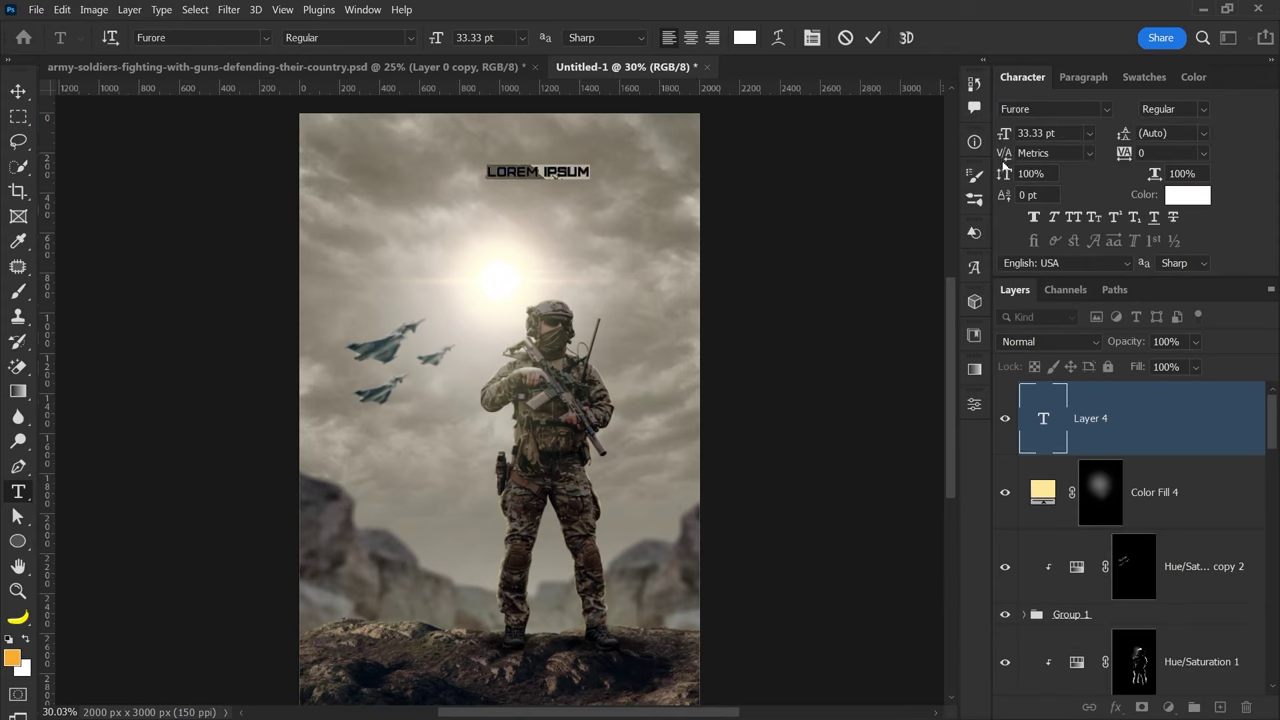
key(ctrl+Return)
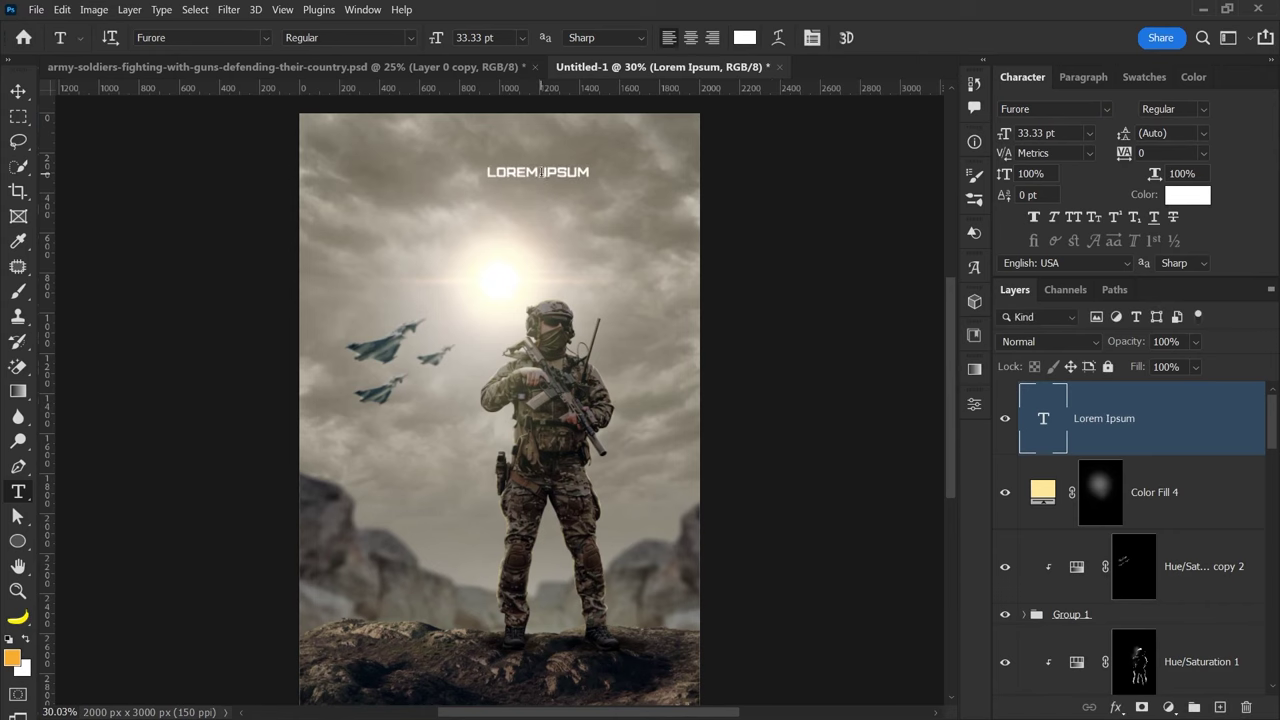
key(ctrl+t)
drag(487, 179, 366, 196)
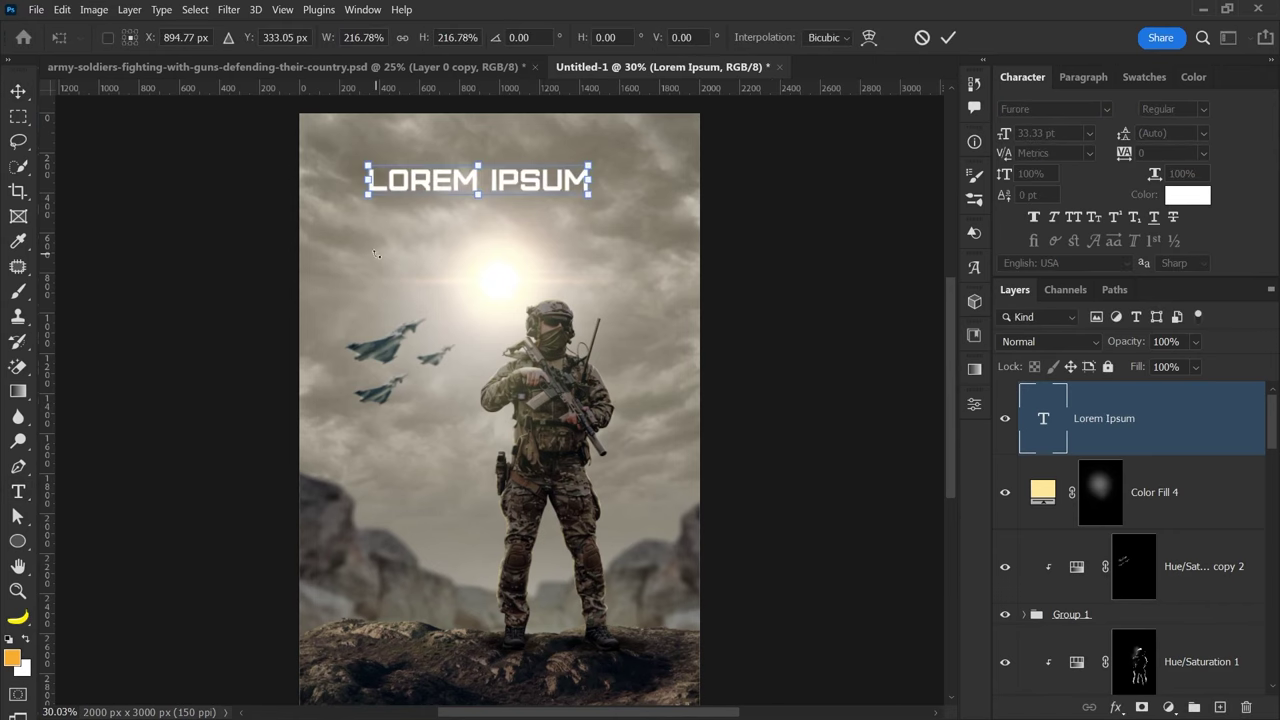
key(Return)
- Replace the placeholder text with 'Fighter' and enlarge it to about double size
key(t)
click(539, 170)
key(ctrl+a)
text(Fighter)
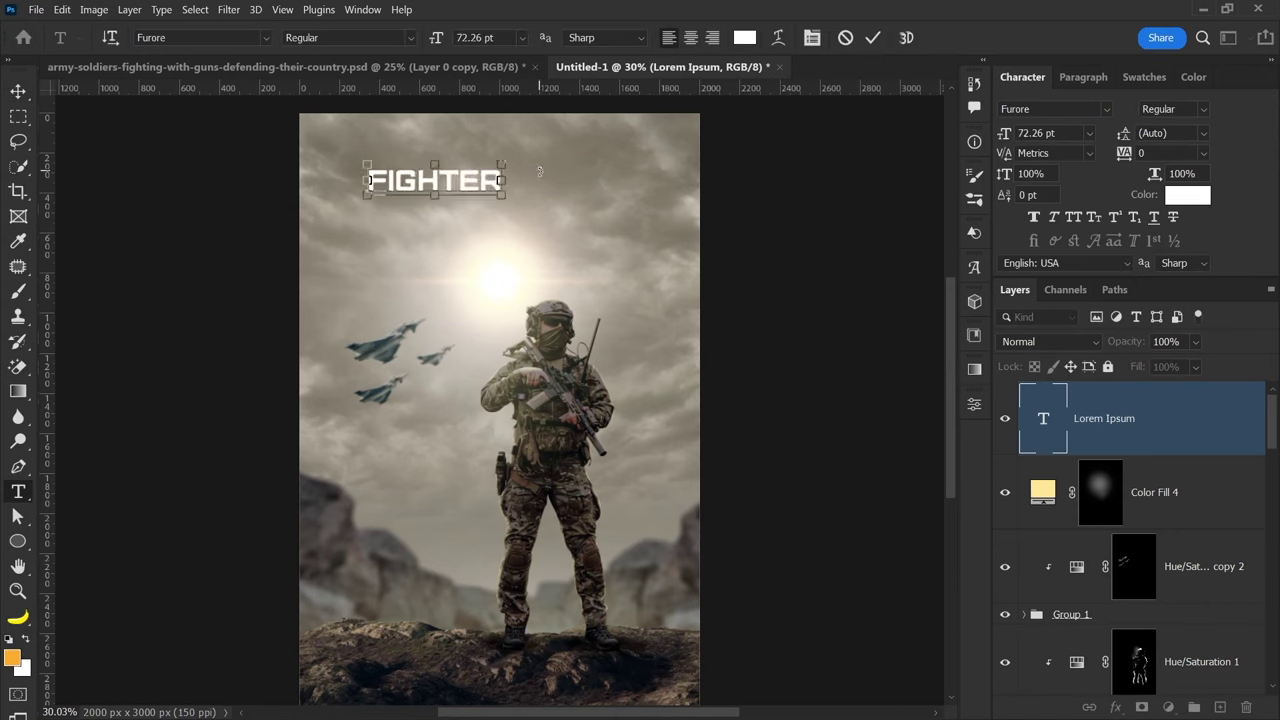
key(ctrl+Return)
key(ctrl+t)
mouse_move(590, 193)
mouse_down()
mouse_move(567, 209)
mouse_move(545, 170)
mouse_up()
key(Return)
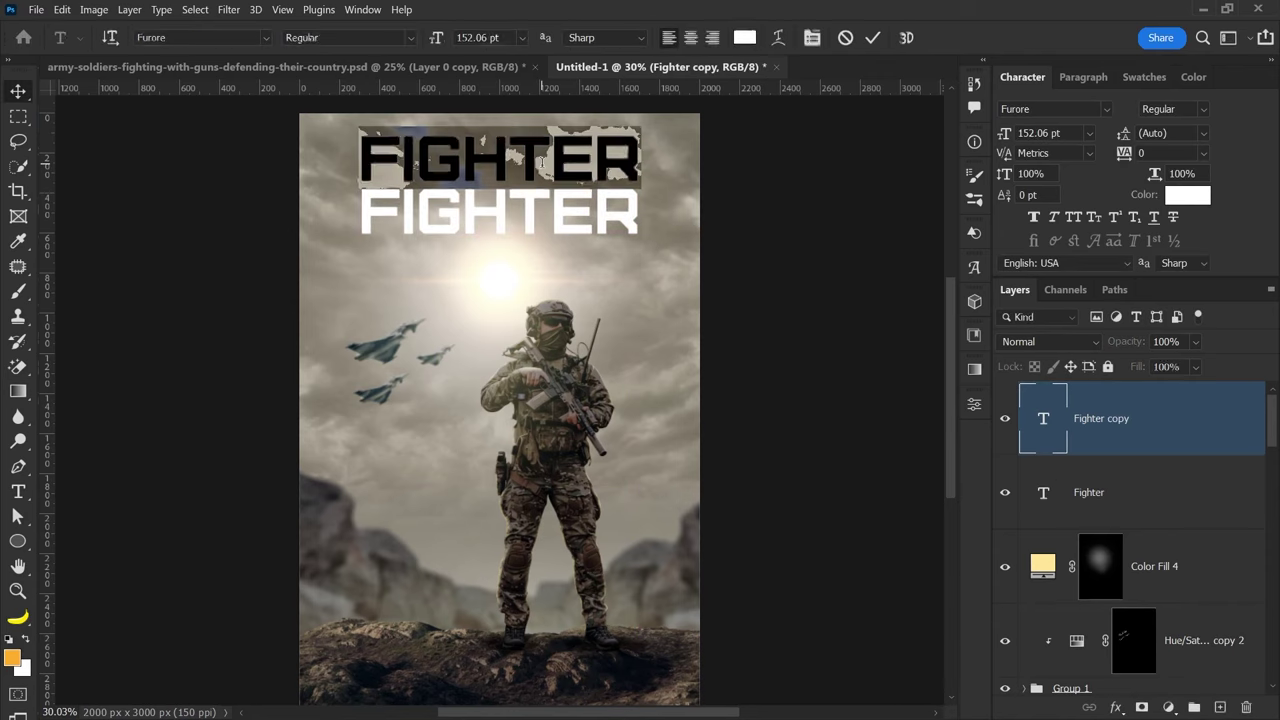
- Change the duplicate's text to 'The Last', shrink it, and position it above FIGHTER
double_click(543, 171)
text(The Last)
key(ctrl+Return)
key(ctrl+t)
drag(690, 184, 545, 196)
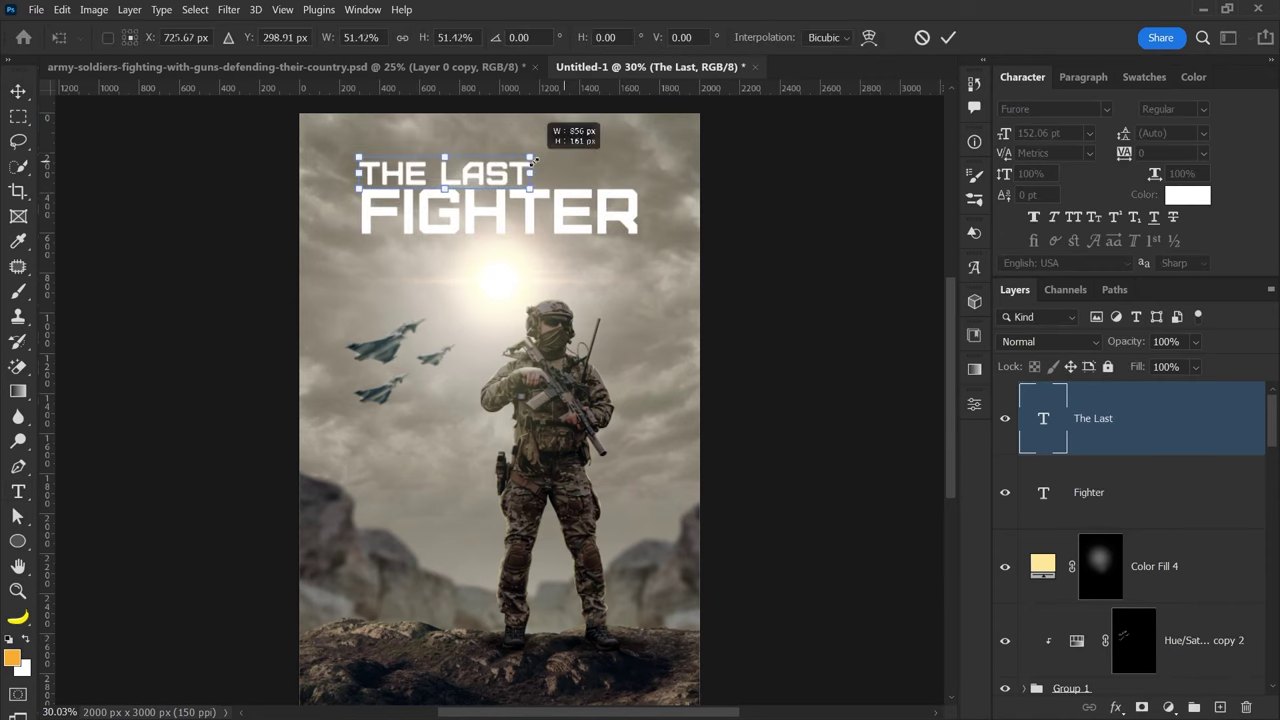
drag(450, 176, 500, 172)
key(Return)
- Centre THE LAST and FIGHTER horizontally and scale both title lines down slightly
shift+click(1090, 492)
click(440, 40)
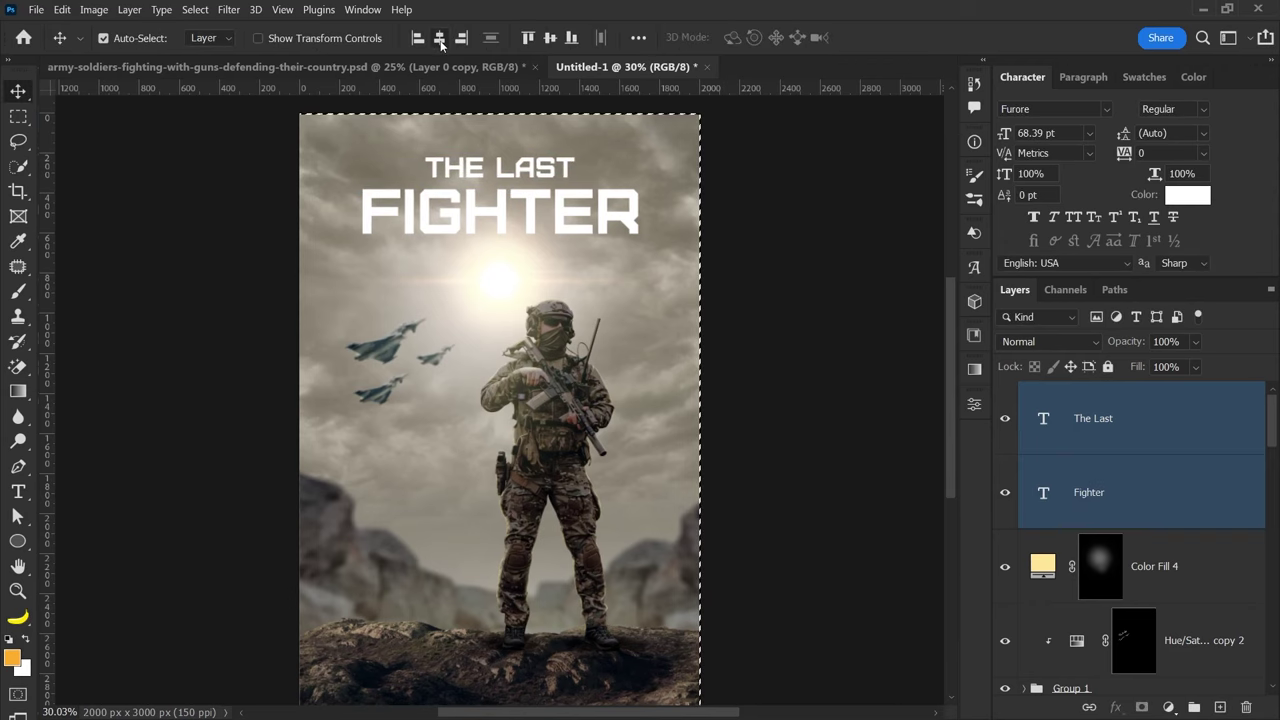
click(610, 222)
shift+click(500, 168)
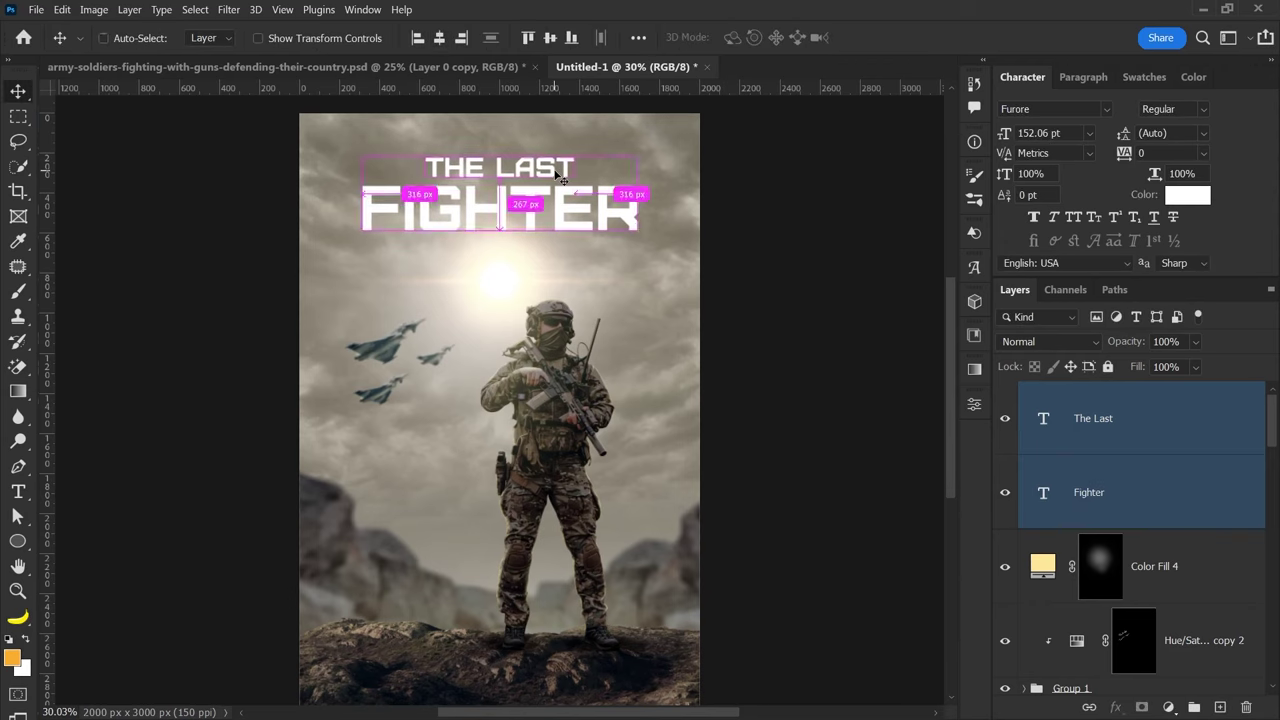
key(ctrl+t)
drag(643, 234, 633, 229)
key(Return)
click(590, 210)
shift+click(540, 178)
click(731, 240)
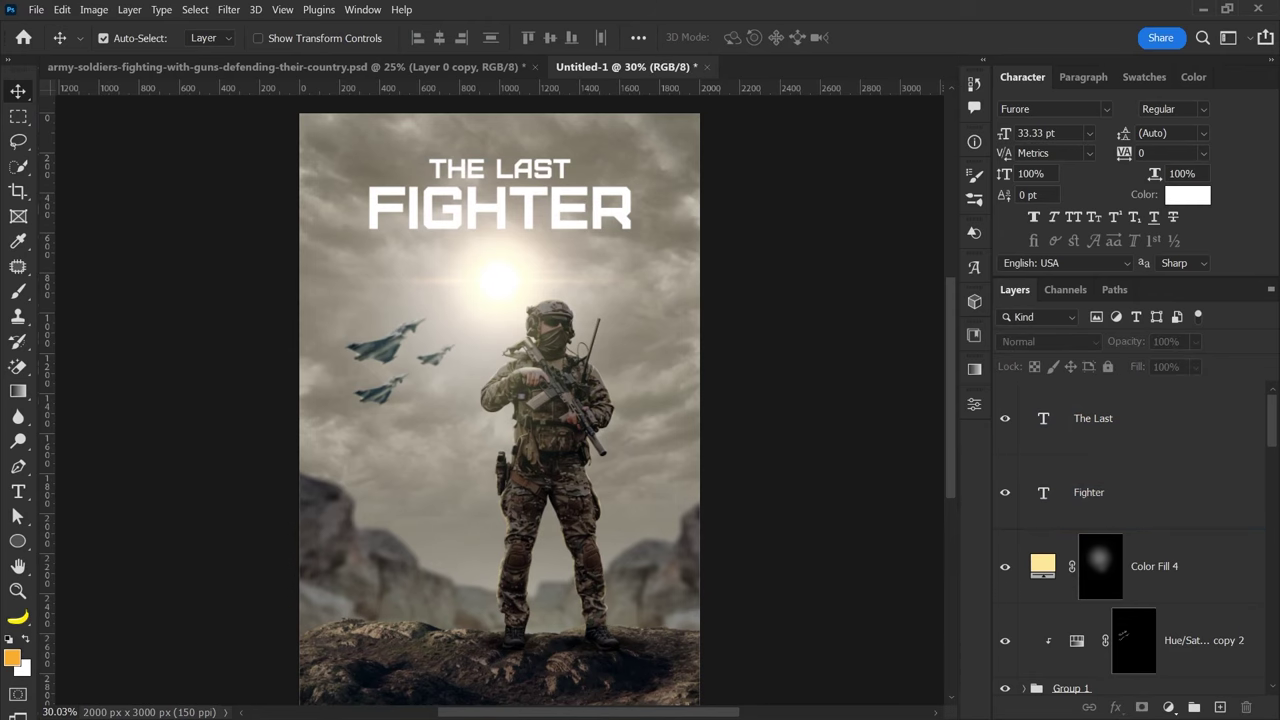
- Make the FIGHTER line slightly larger, then reselect the THE LAST line
click(545, 209)
key(ctrl+shift+period)
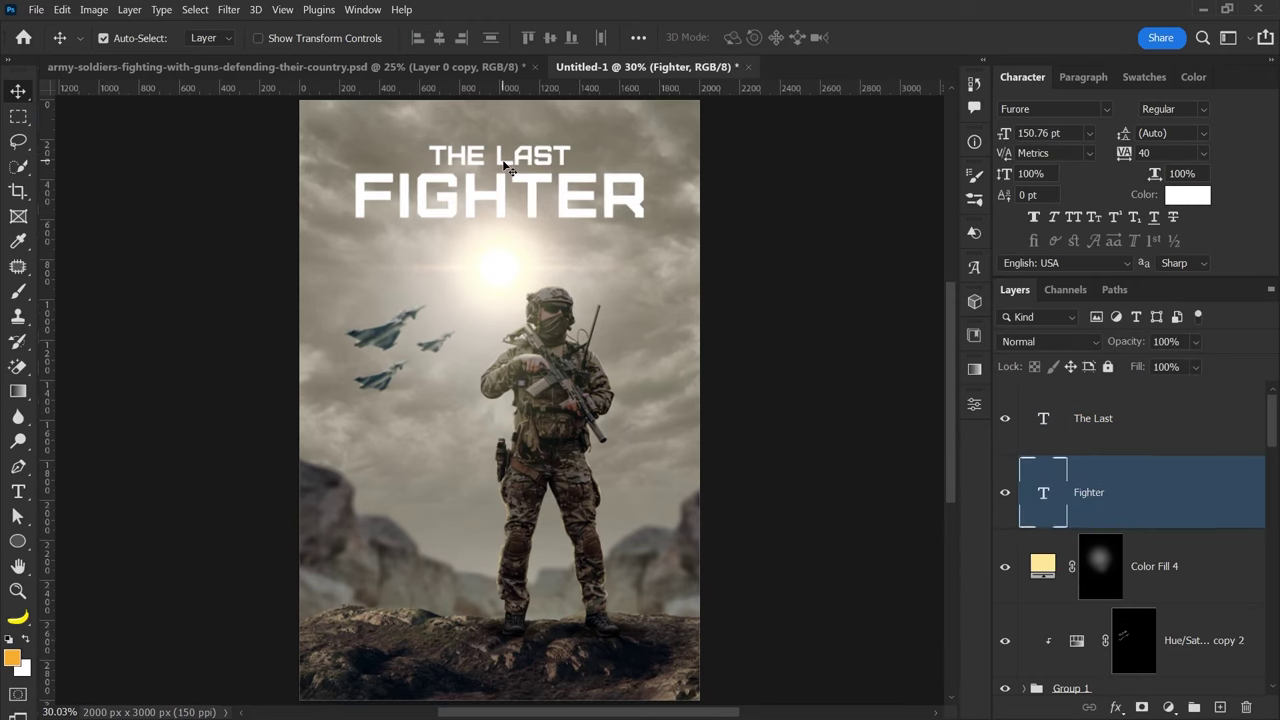
click(505, 160)
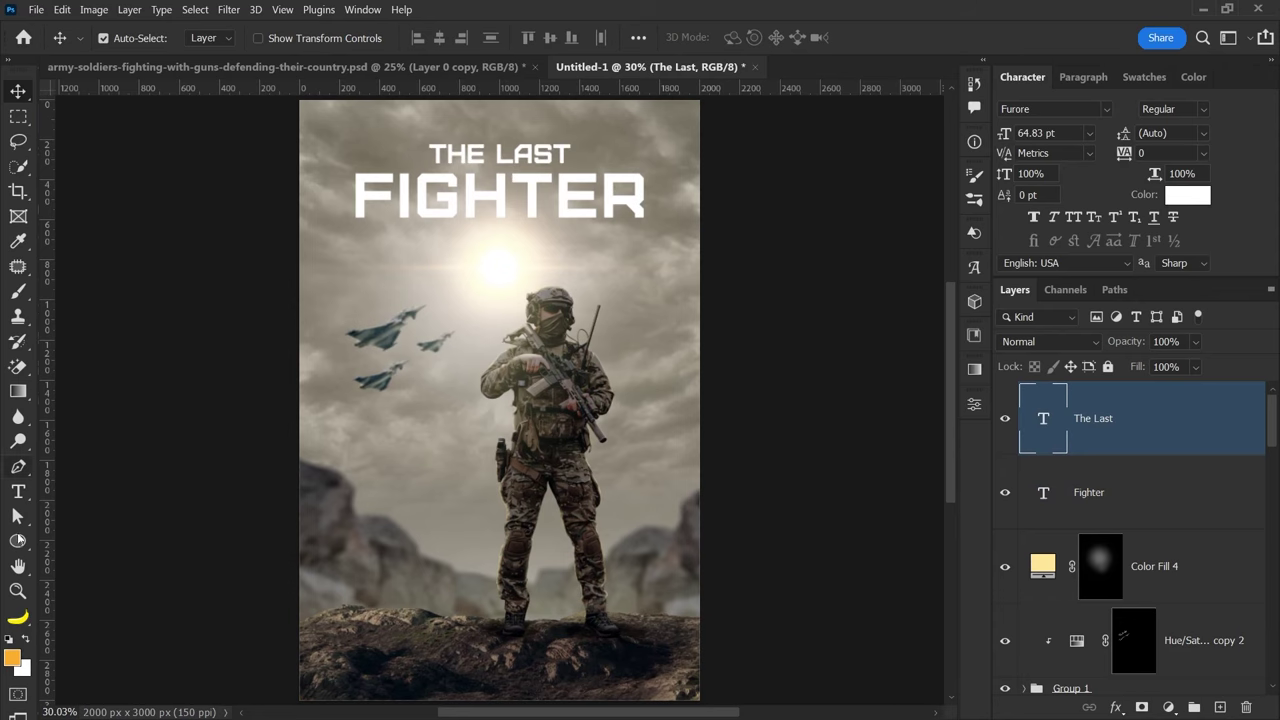
click(18, 541)
scroll(580, 150, up, 3)
- Draw thin white bars on both sides of THE LAST and widen its tracking to 40
drag(592, 153, 707, 154)
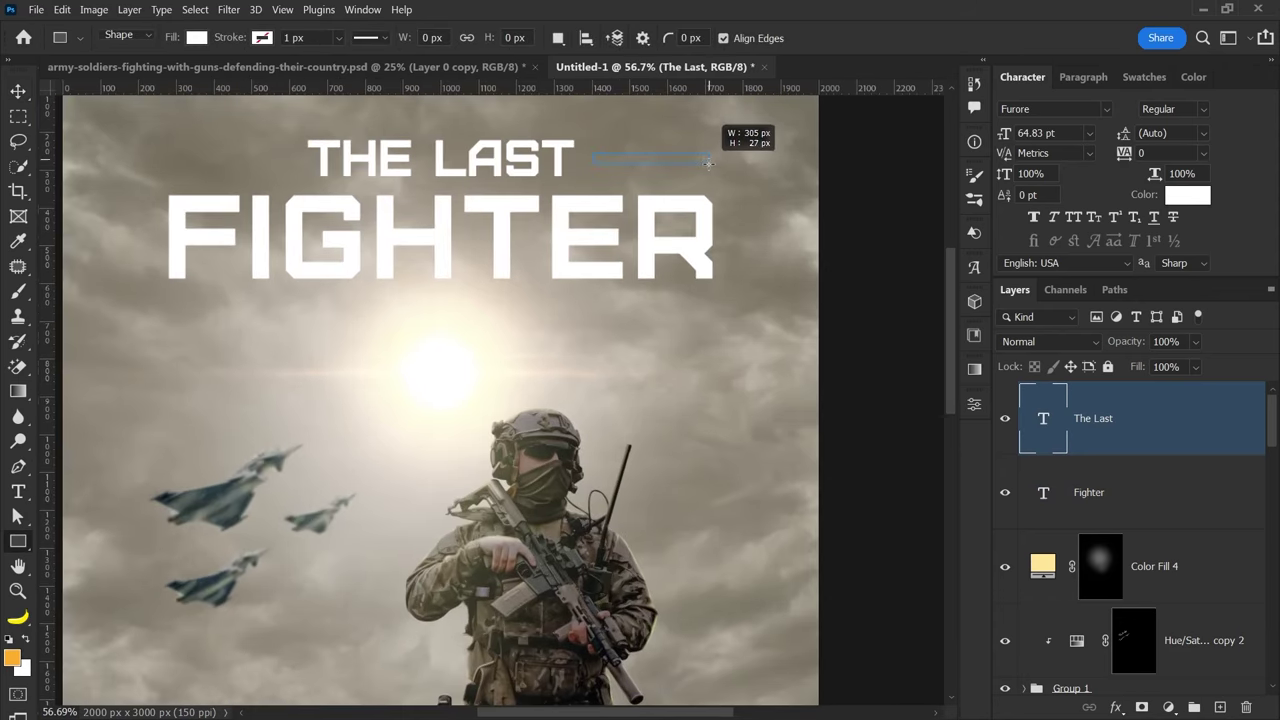
drag(707, 154, 258, 167)
key(v)
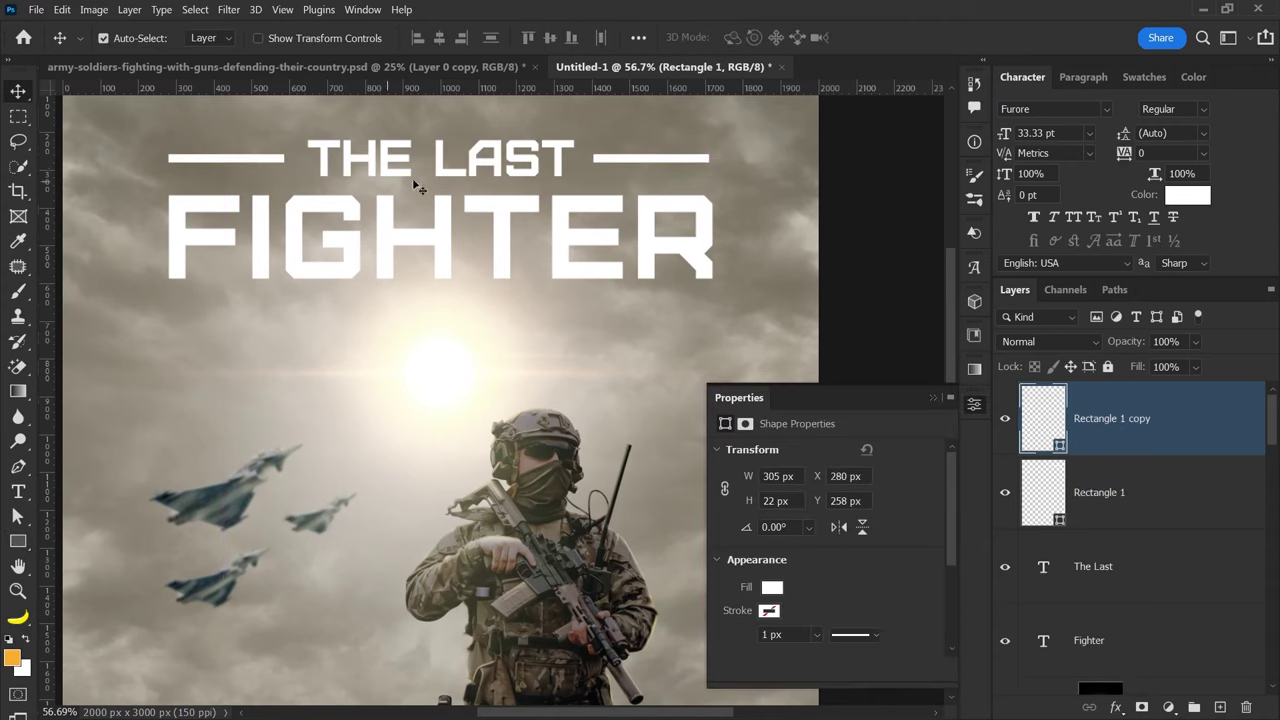
click(530, 165)
key(Up)
key(Up)
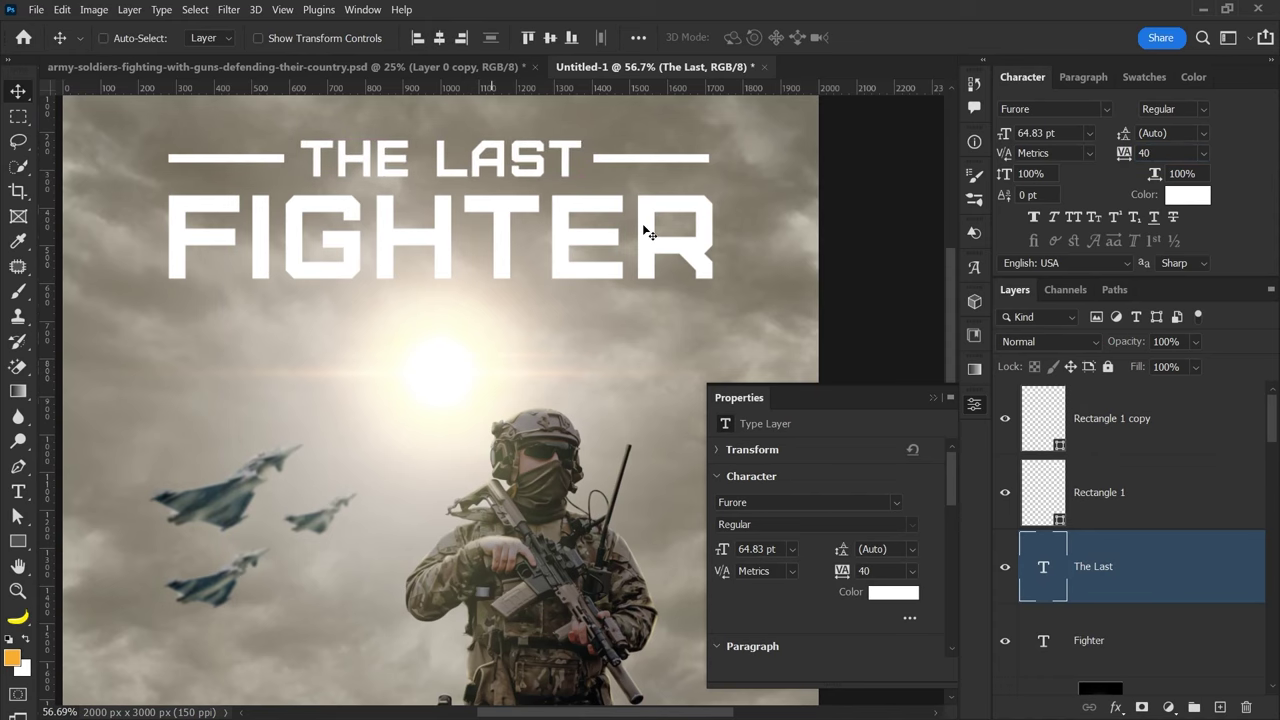
key(ctrl+0)
- Select both thin bars together with the THE LAST and FIGHTER text layers
click(790, 260)
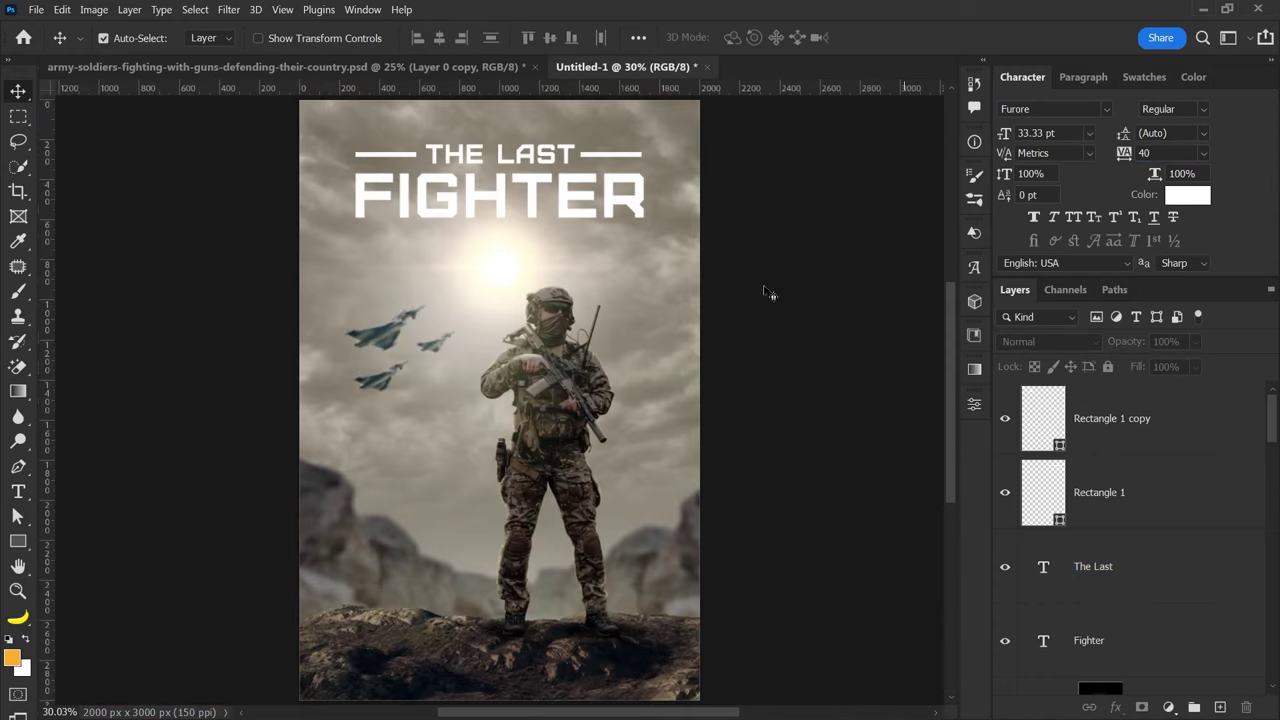
click(657, 157)
shift+click(271, 157)
key(ctrl+0)
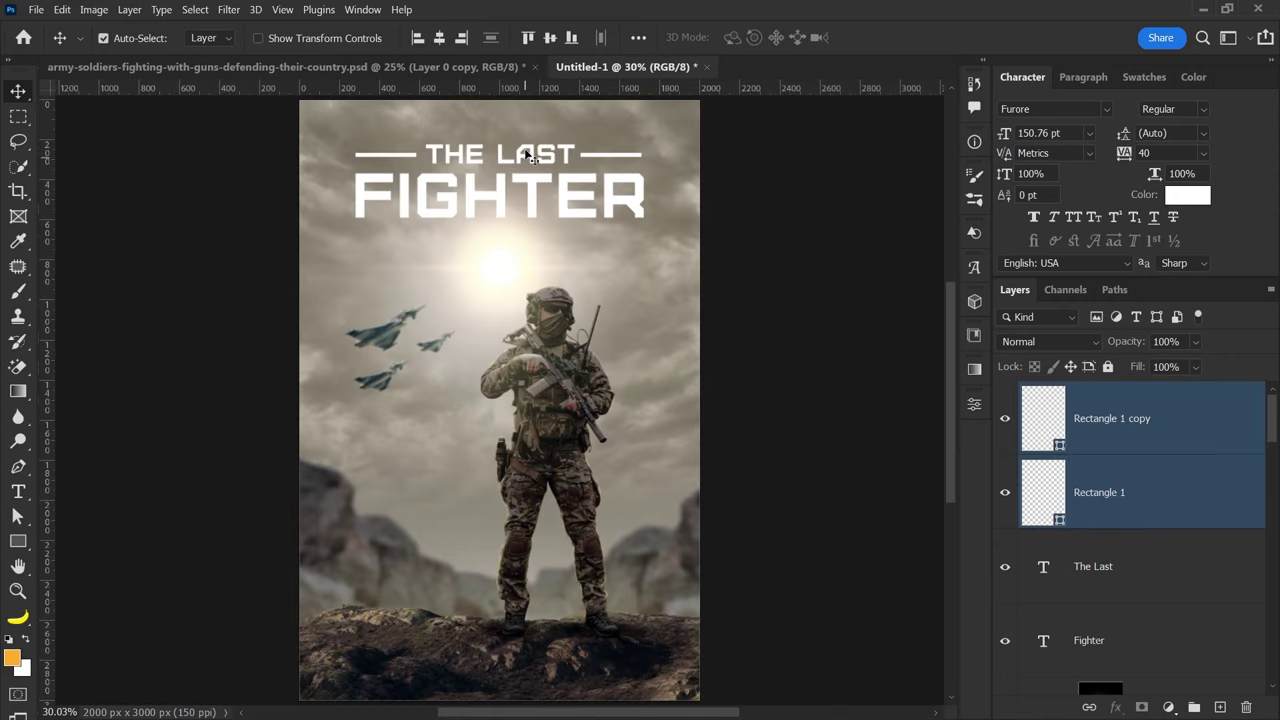
shift+click(500, 195)
shift+click(527, 155)
click(1187, 194)
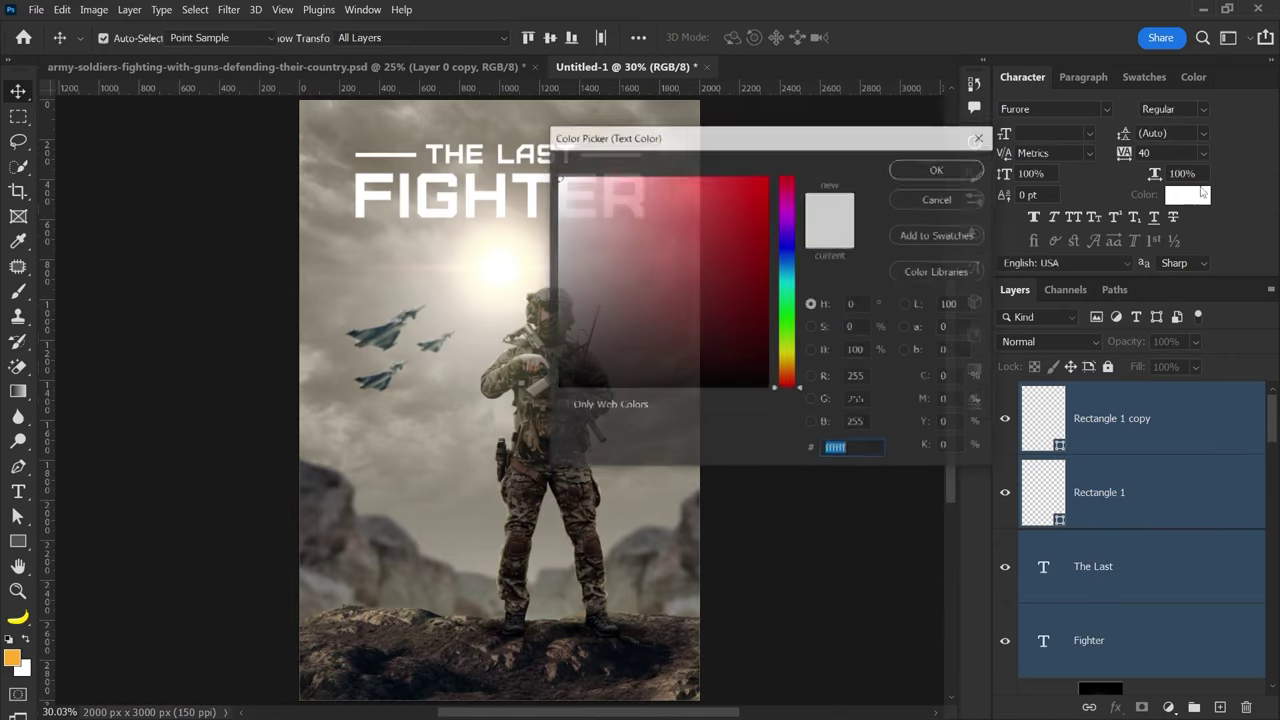
- Make the title text black and group all the title layers together
click(560, 385)
key(Return)
click(1140, 608)
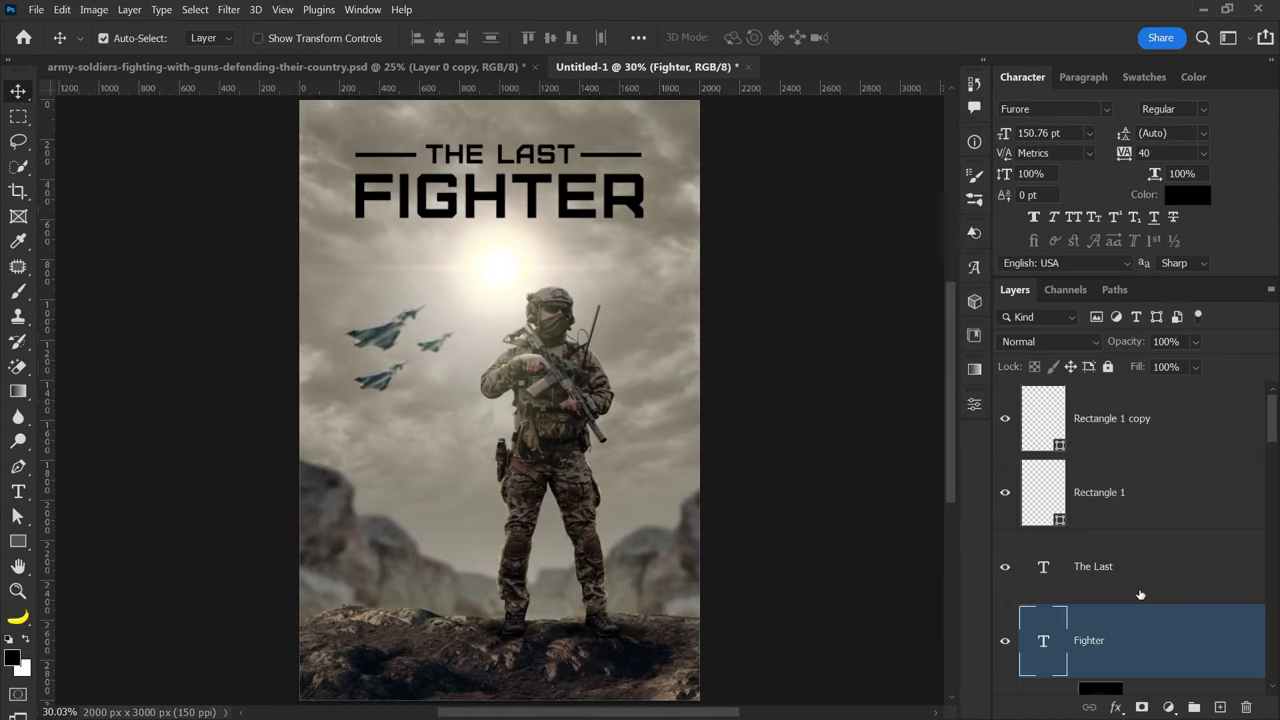
shift+click(1160, 419)
key(ctrl+g)
- Give the title group a default Bevel & Emboss and place the credits block beneath it
click(1116, 706)
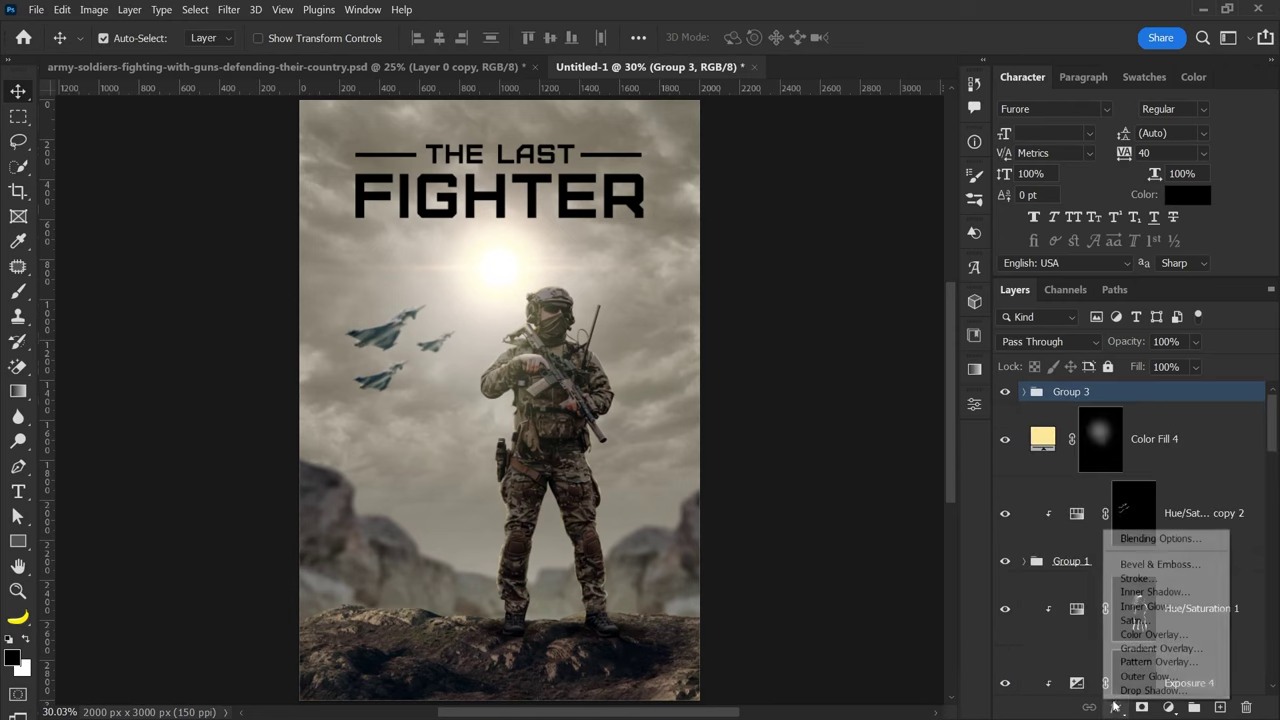
click(1150, 566)
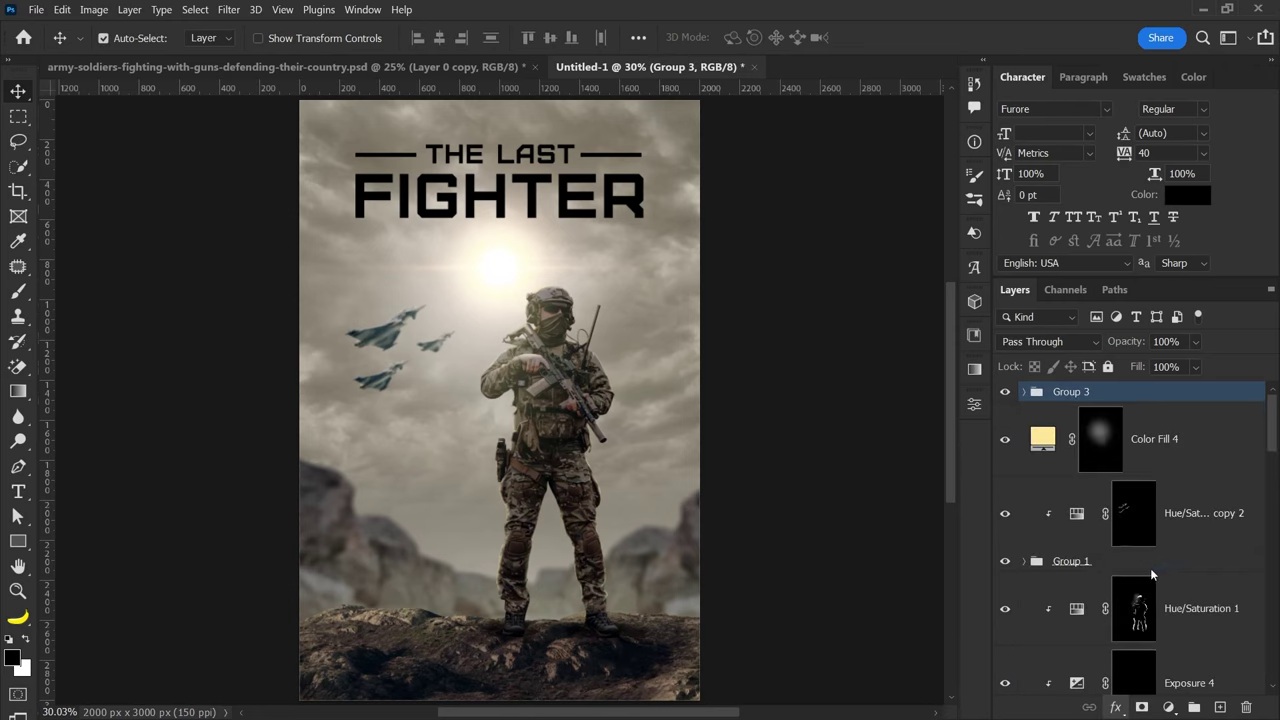
drag(497, 185, 540, 197)
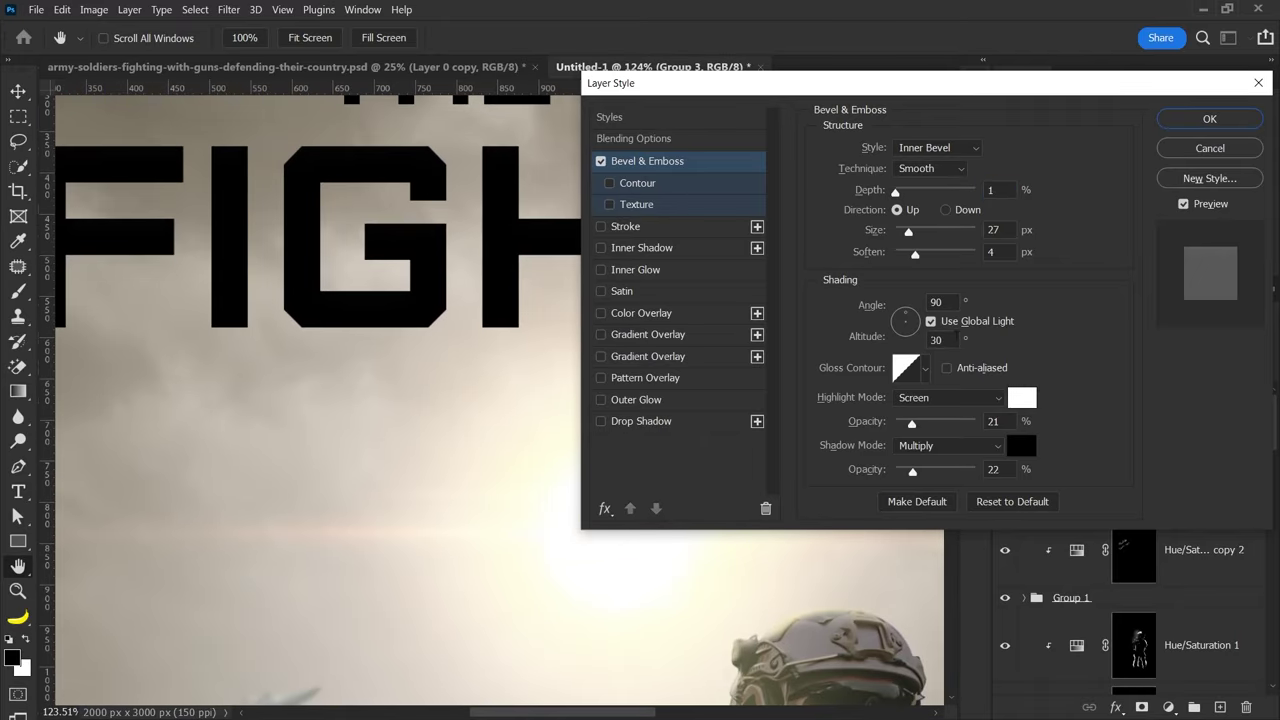
click(1012, 501)
drag(278, 246, 347, 382)
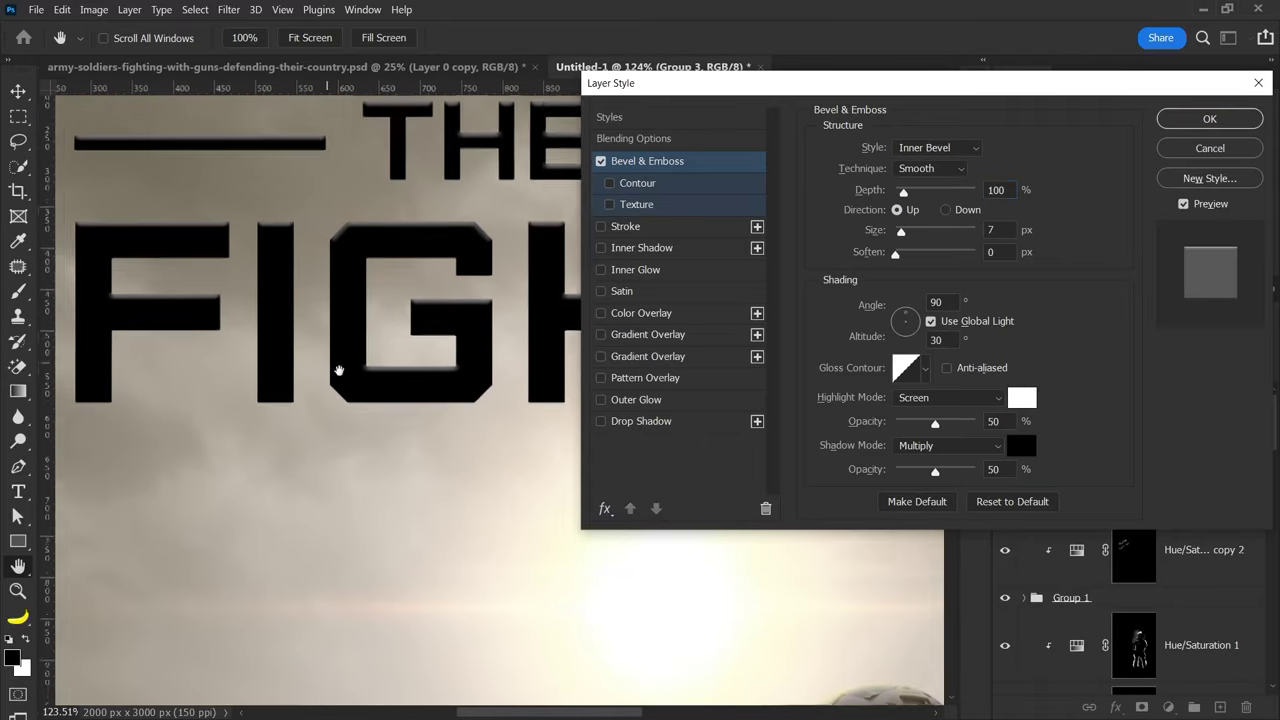
drag(474, 329, 401, 312)
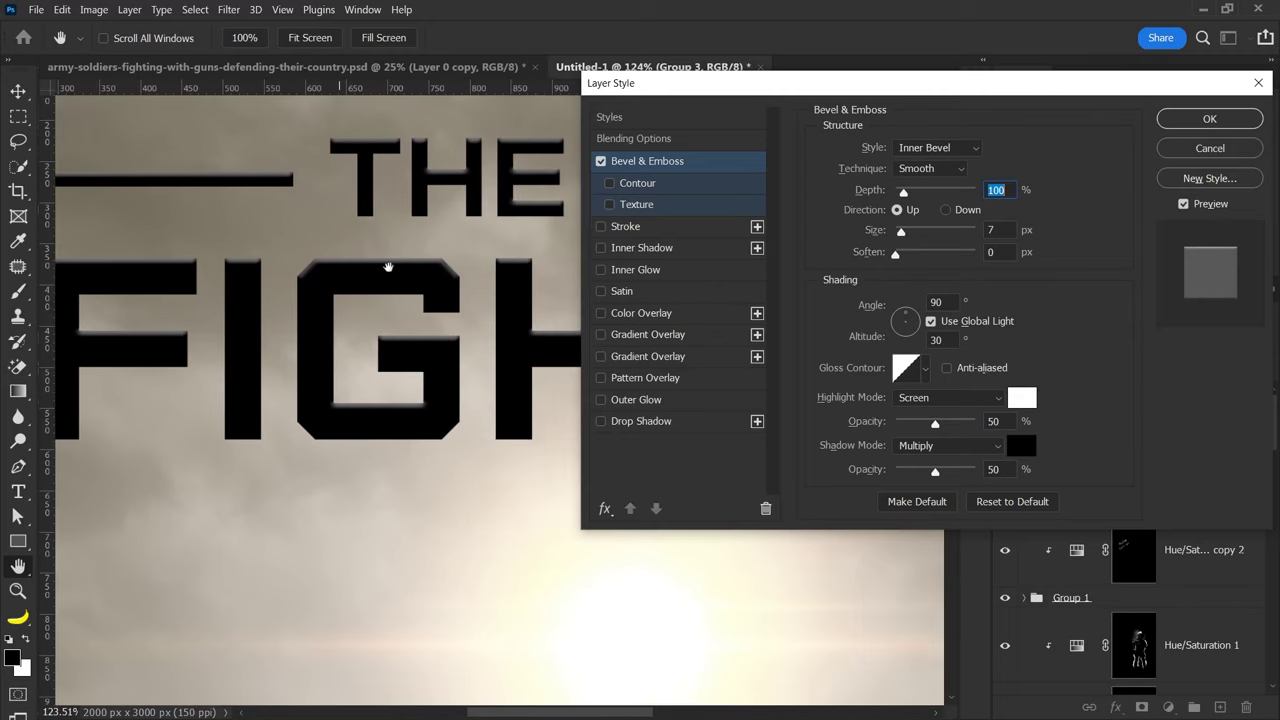
click(1185, 120)
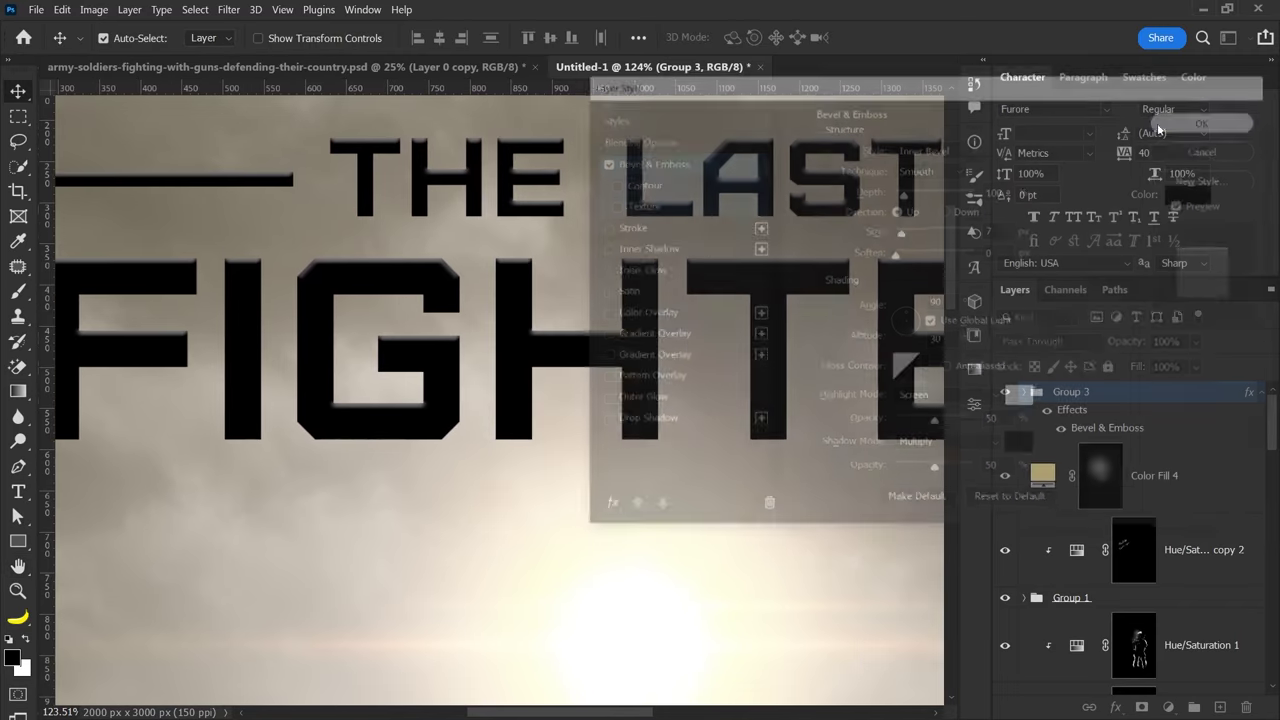
key(ctrl+0)
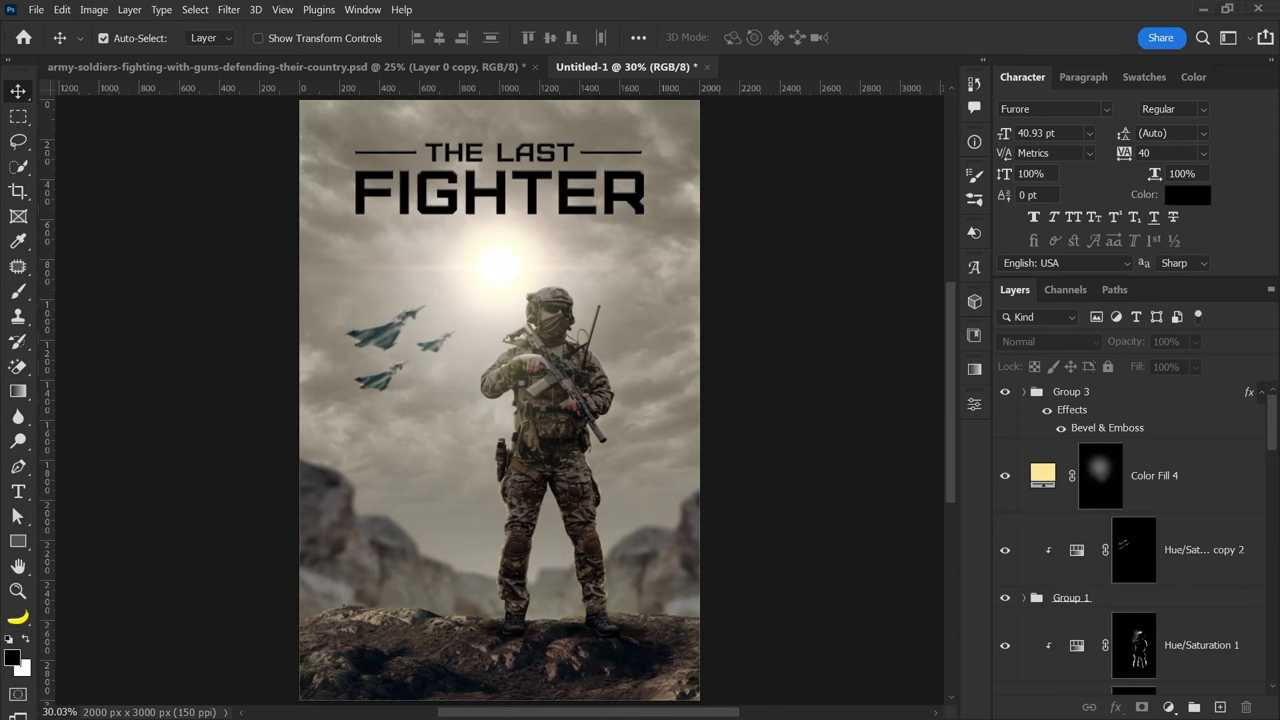
drag(555, 403, 560, 248)
- Commit the placed credits and give them a black (000000) Color Overlay
key(Return)
scroll(516, 214, up, 3)
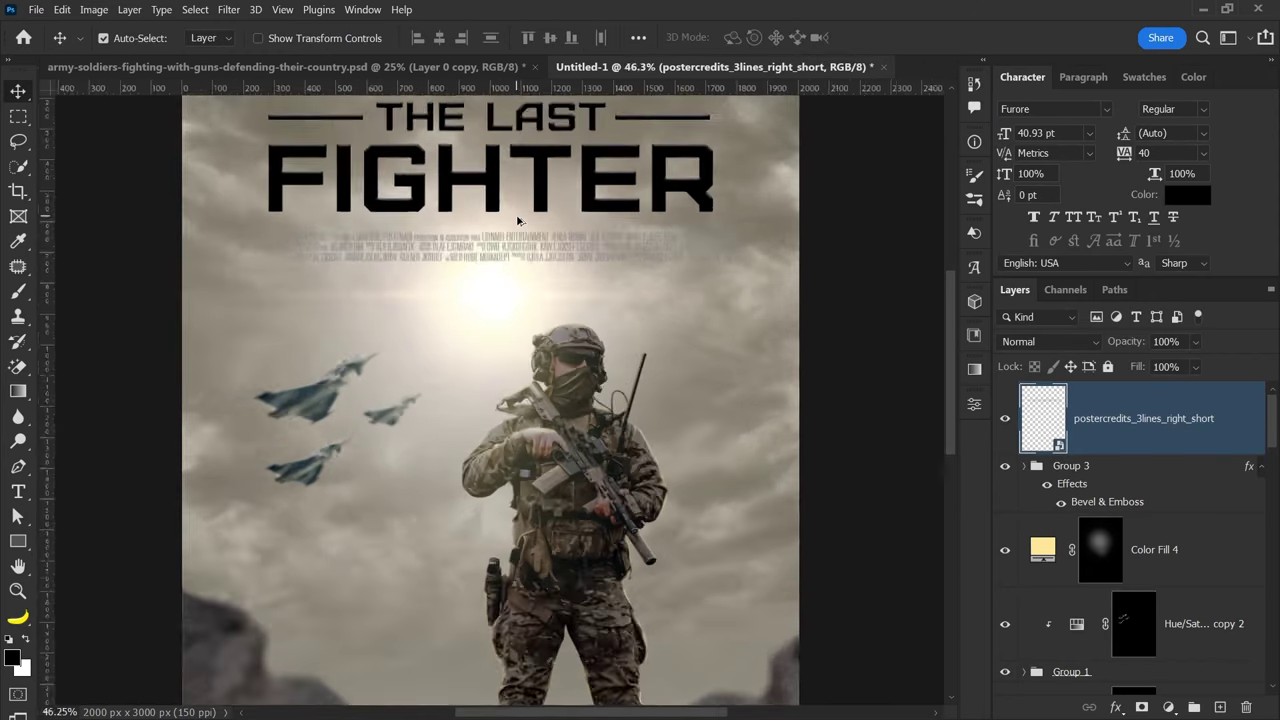
scroll(516, 214, up, 2)
click(1119, 708)
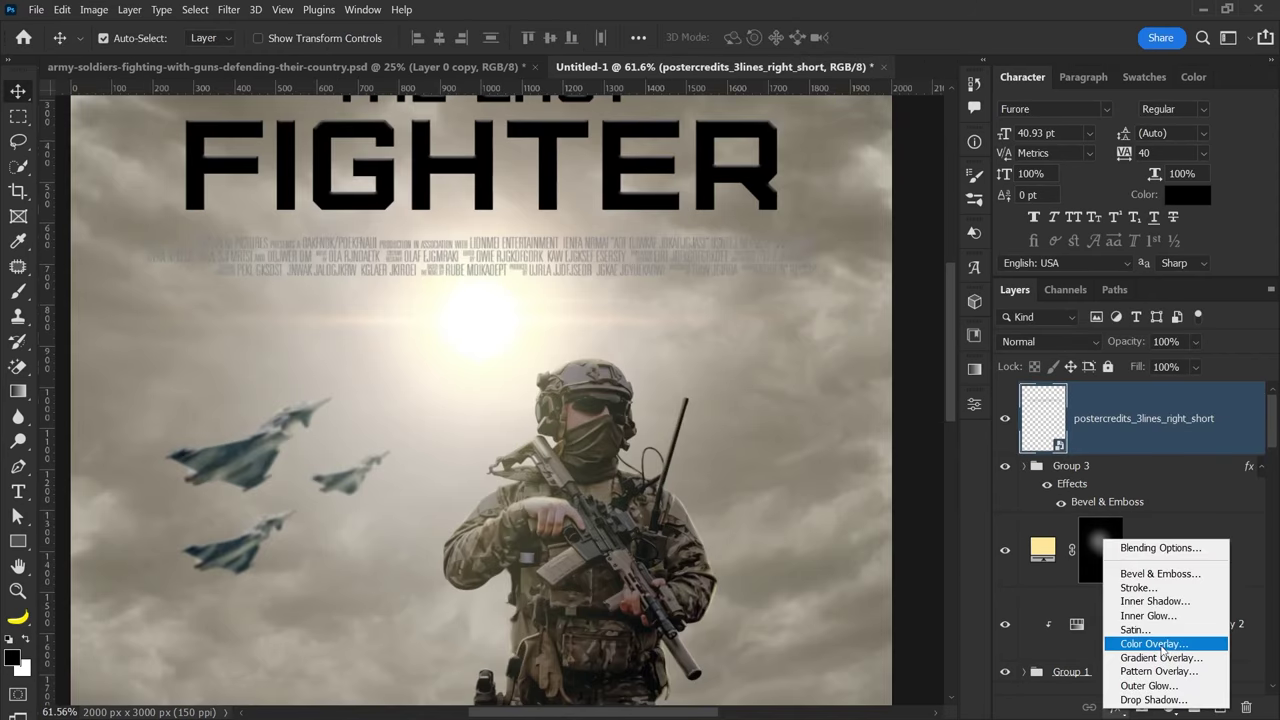
click(1163, 645)
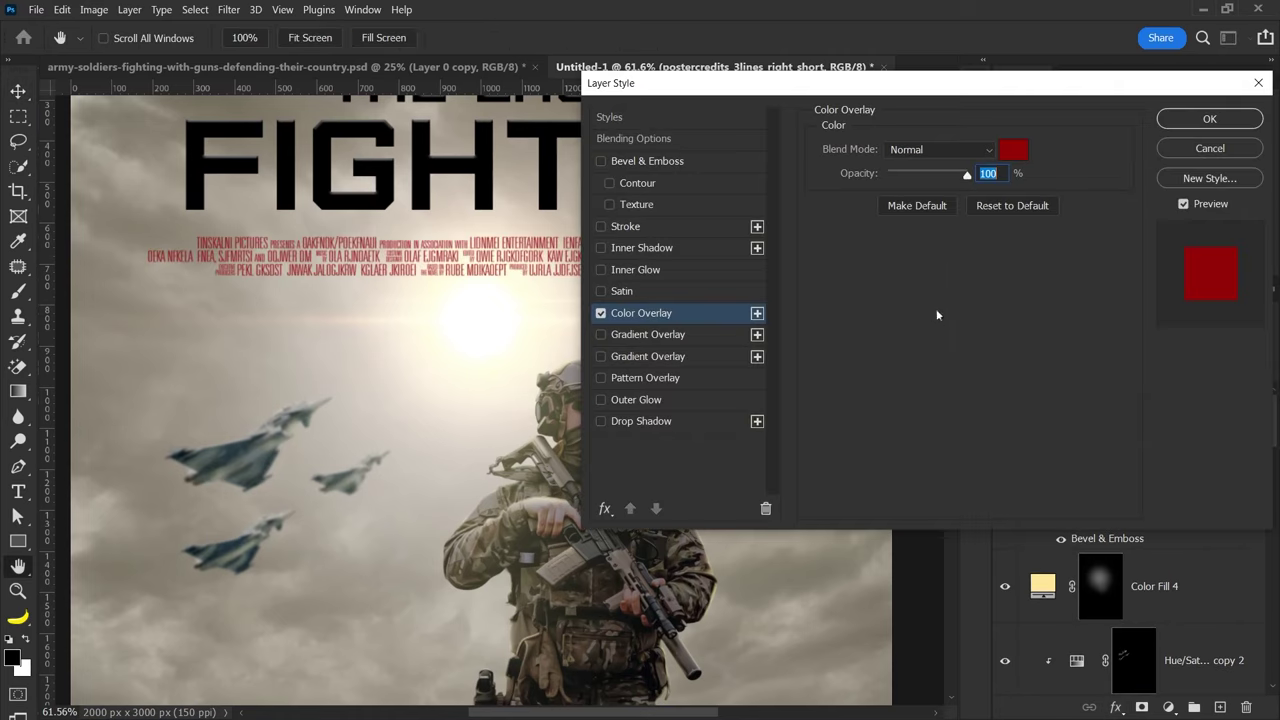
click(1012, 149)
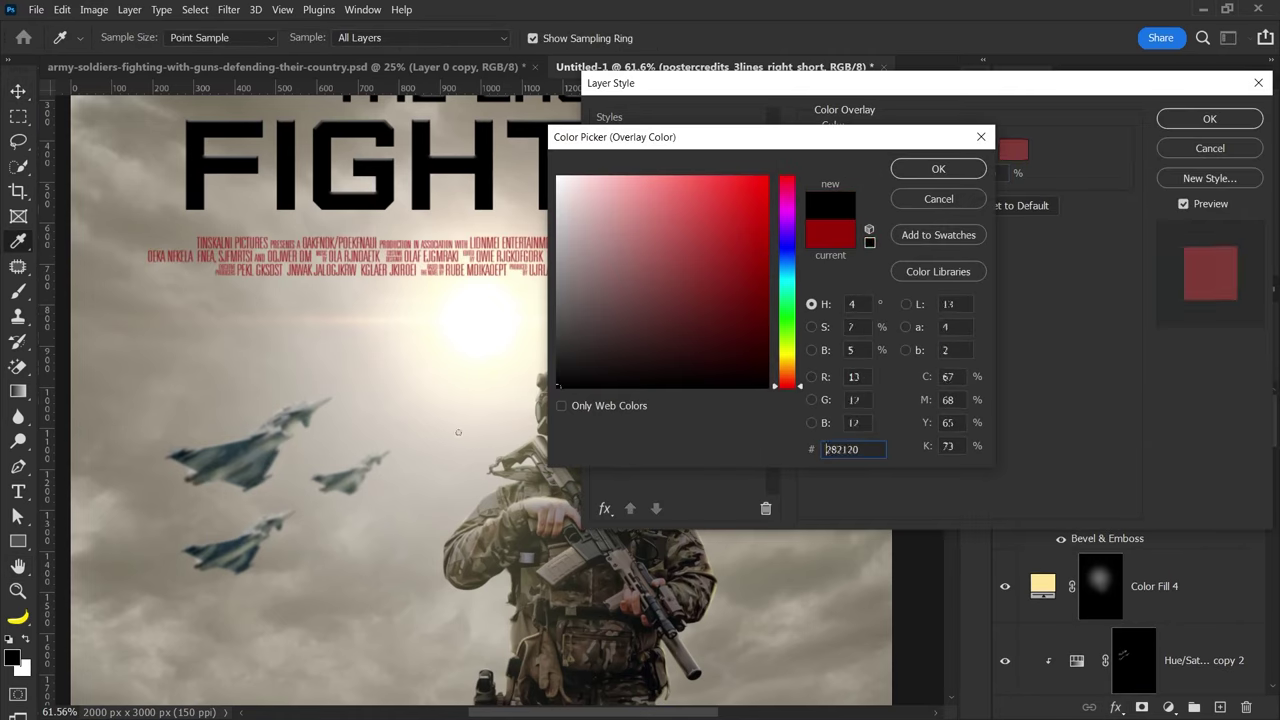
text(000000)
key(Return)
key(Return)
scroll(593, 390, down, 2)
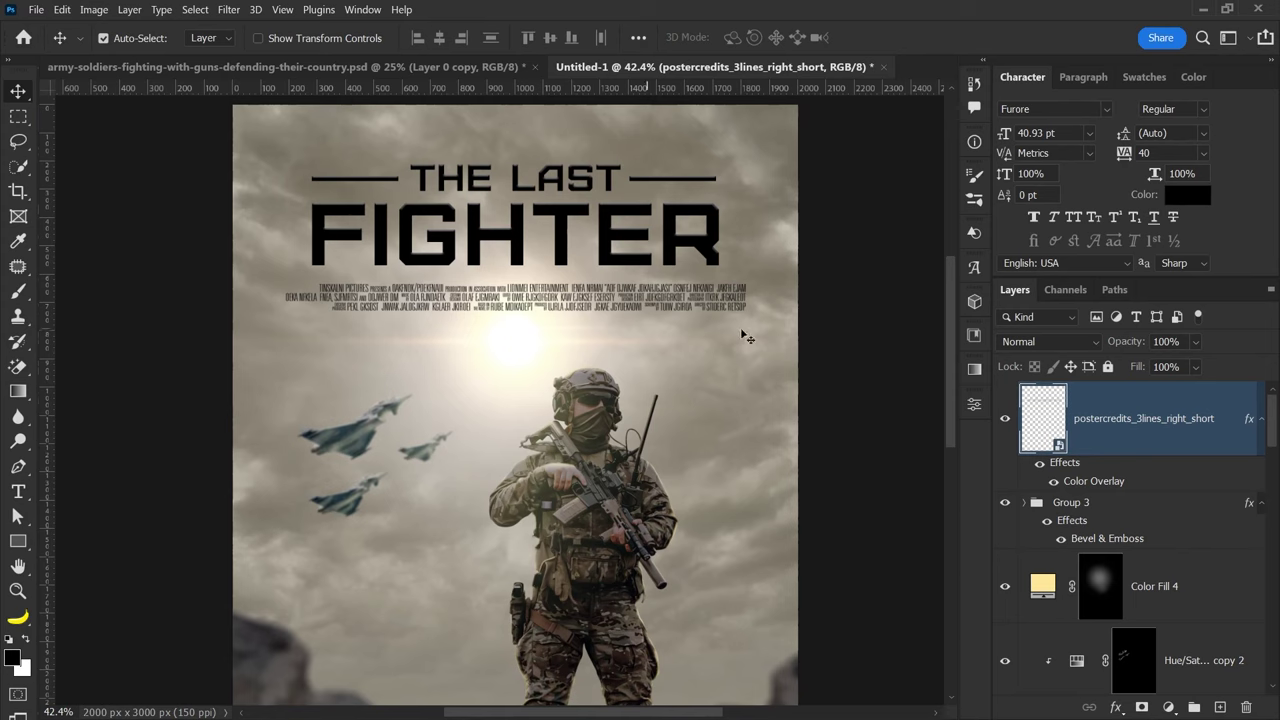
- Scale down both the credits block and the Group 3 title
key(ctrl+t)
drag(794, 363, 765, 353)
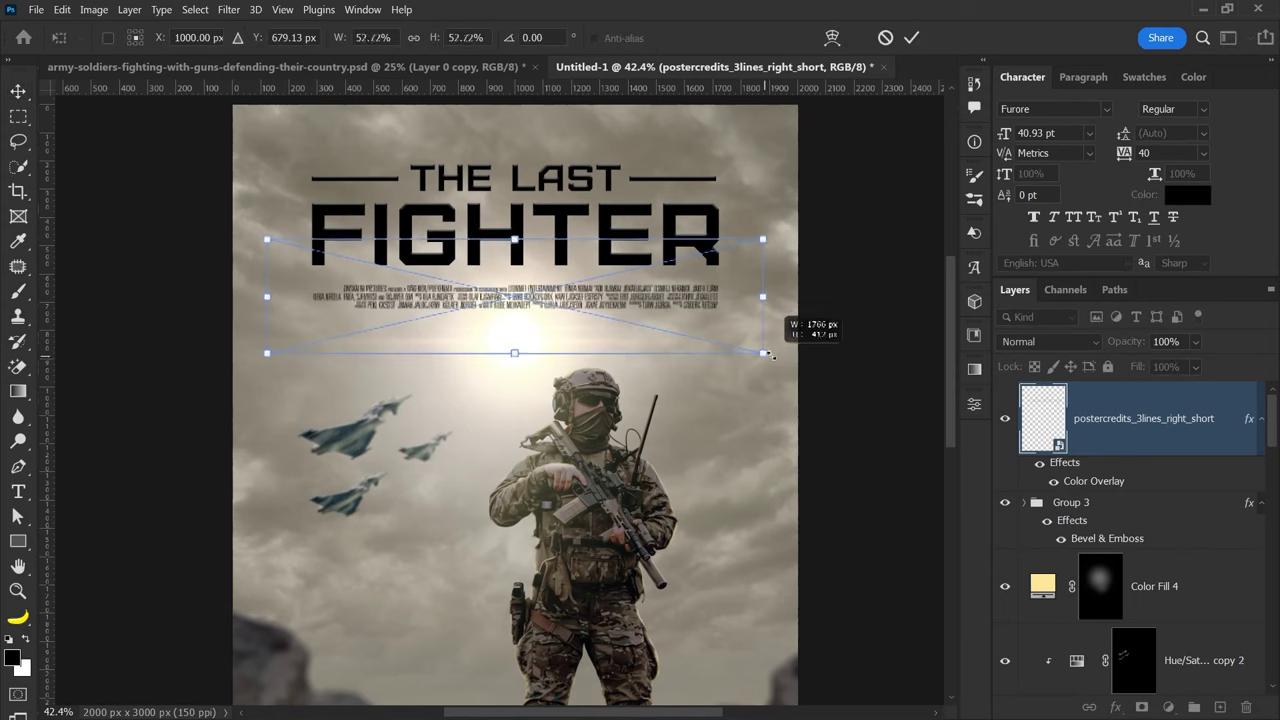
key(Return)
right_click(598, 249)
click(612, 257)
key(ctrl+t)
drag(716, 162, 701, 177)
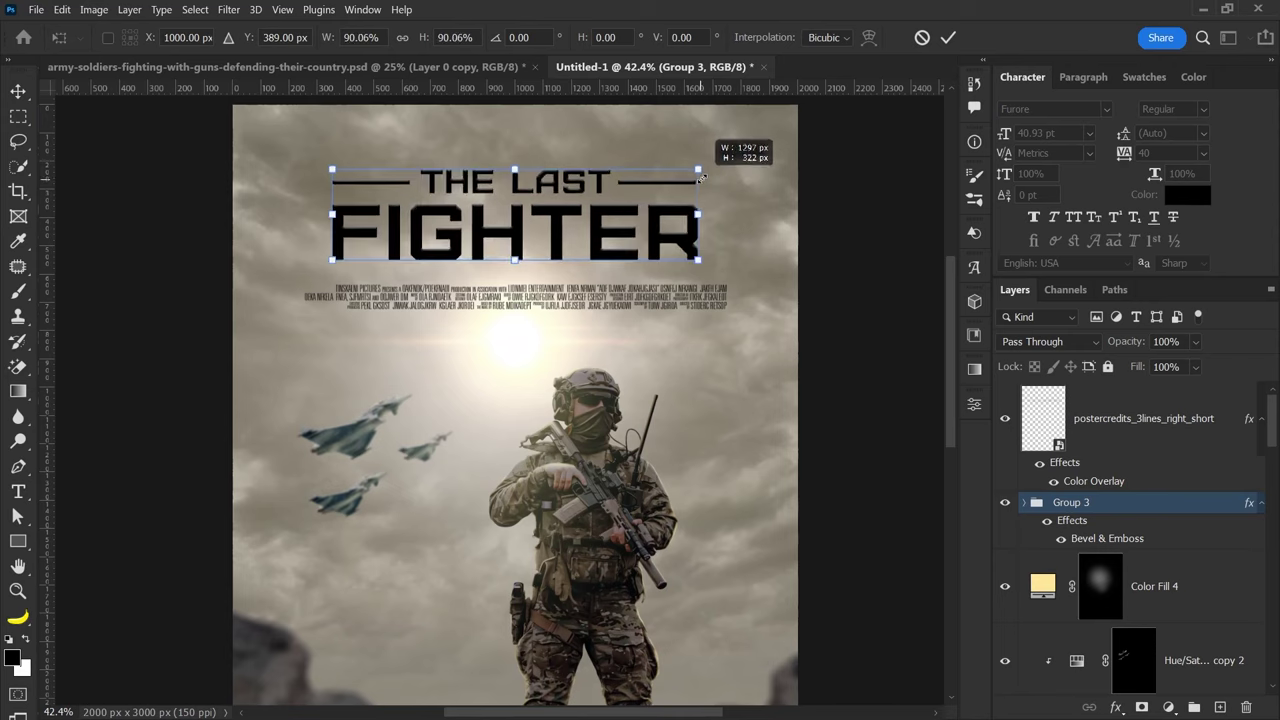
key(Return)
- Select the title and credits together, nudge them up slightly, then deselect
shift+click(1140, 418)
key(ctrl+0)
click(1261, 418)
click(1261, 466)
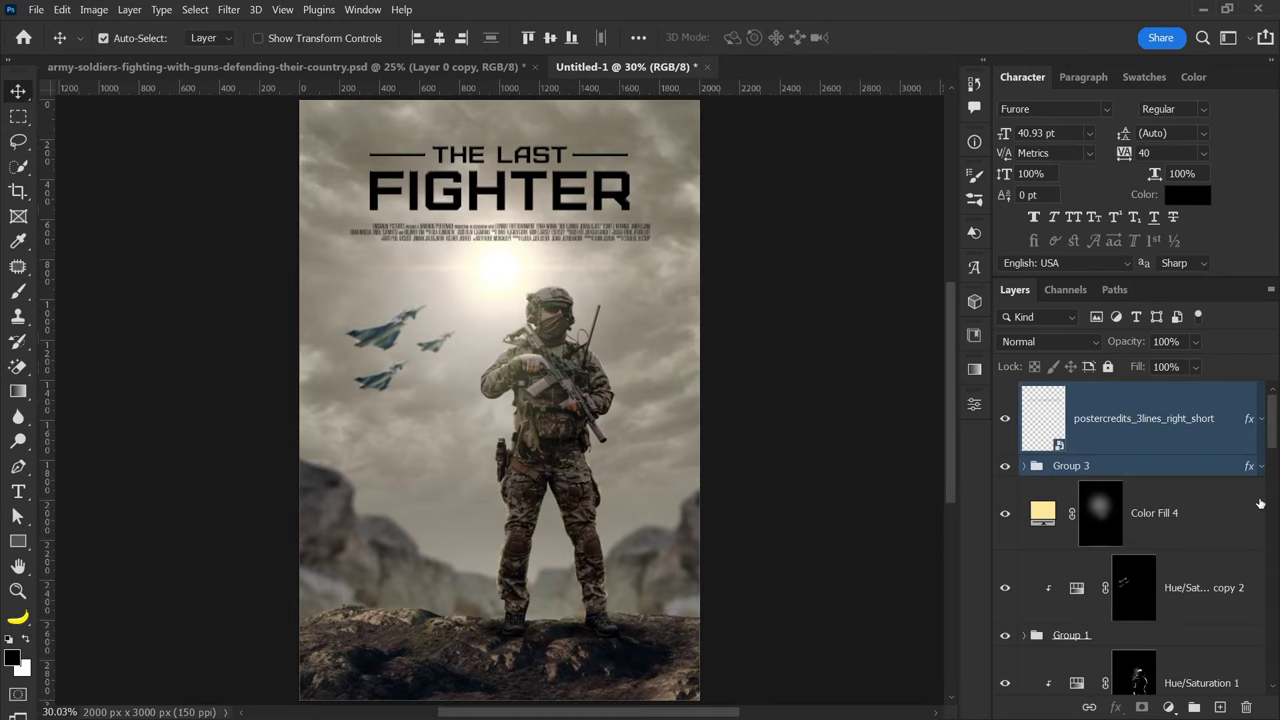
key(shift+Up)
key(shift+Up)
click(905, 458)
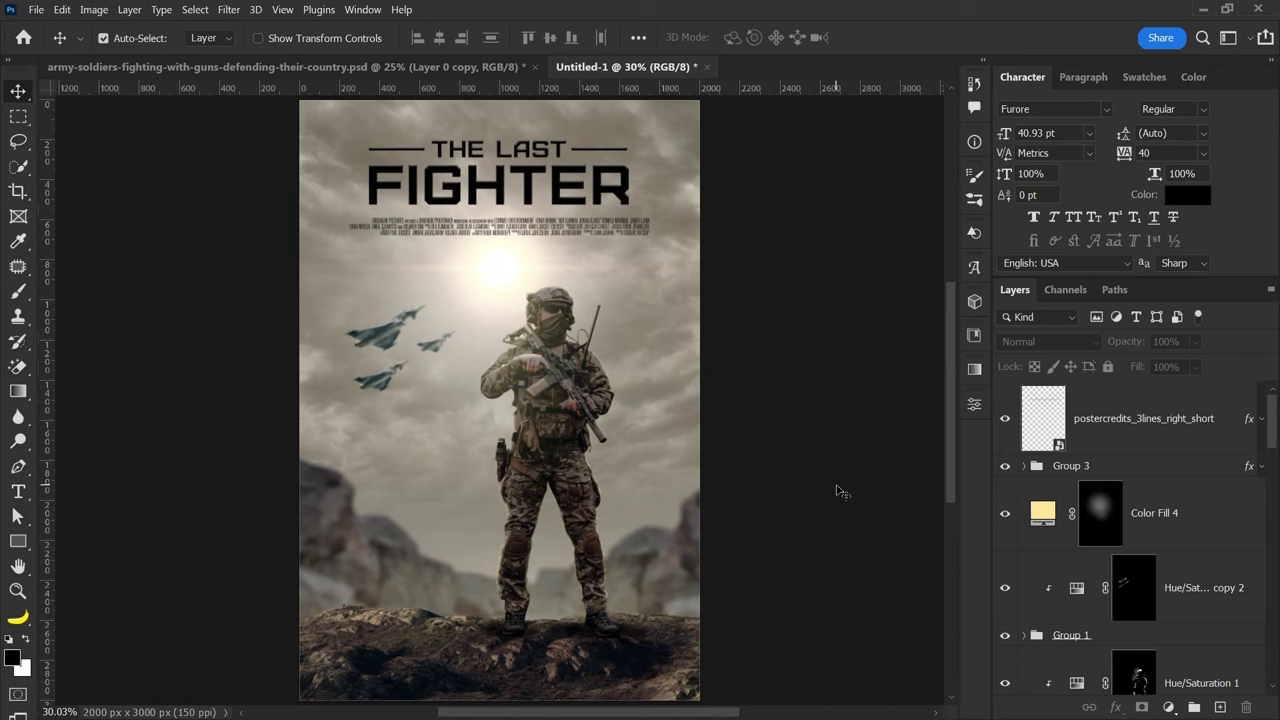
key(ctrl+alt+shift+e)
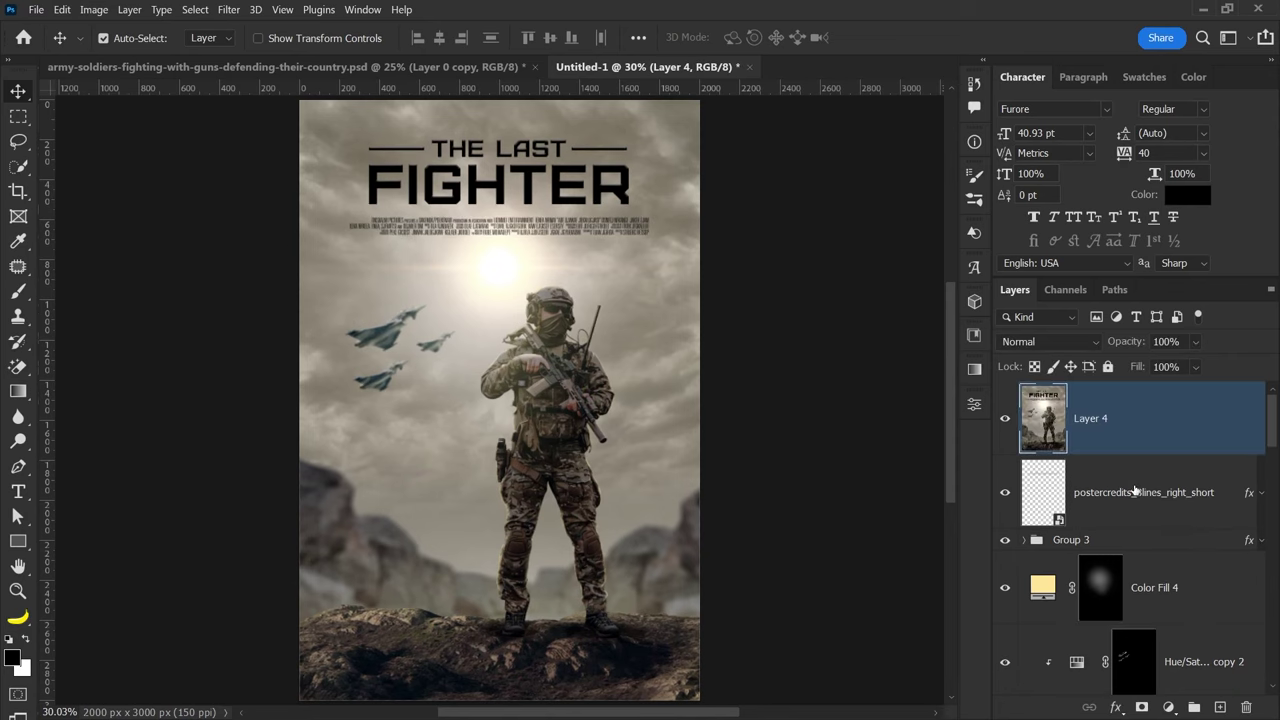
- Delete the previously stamped top layer and deselect it
scroll(1134, 490, down, 5)
scroll(1120, 470, down, 3)
scroll(1061, 427, up, 10)
key(Delete)
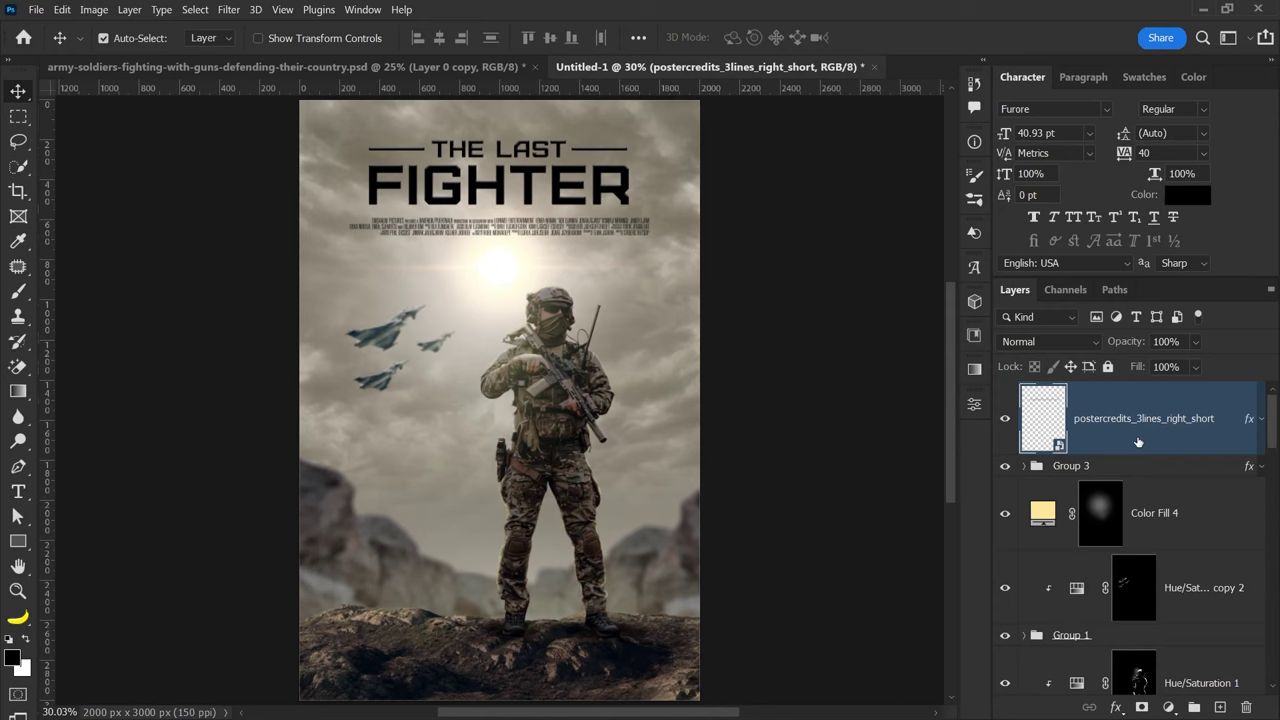
click(800, 435)
- Select the whole canvas, Copy Merged, and paste it as new Layer 4
key(ctrl+a)
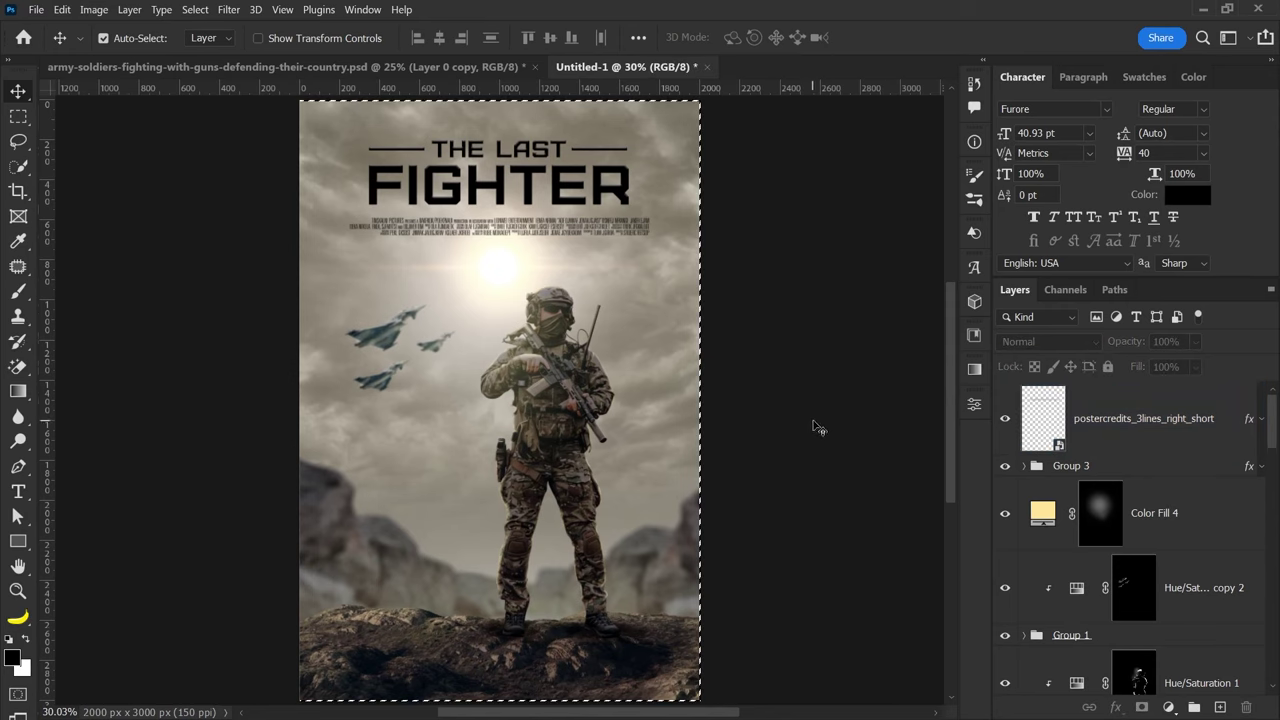
click(62, 9)
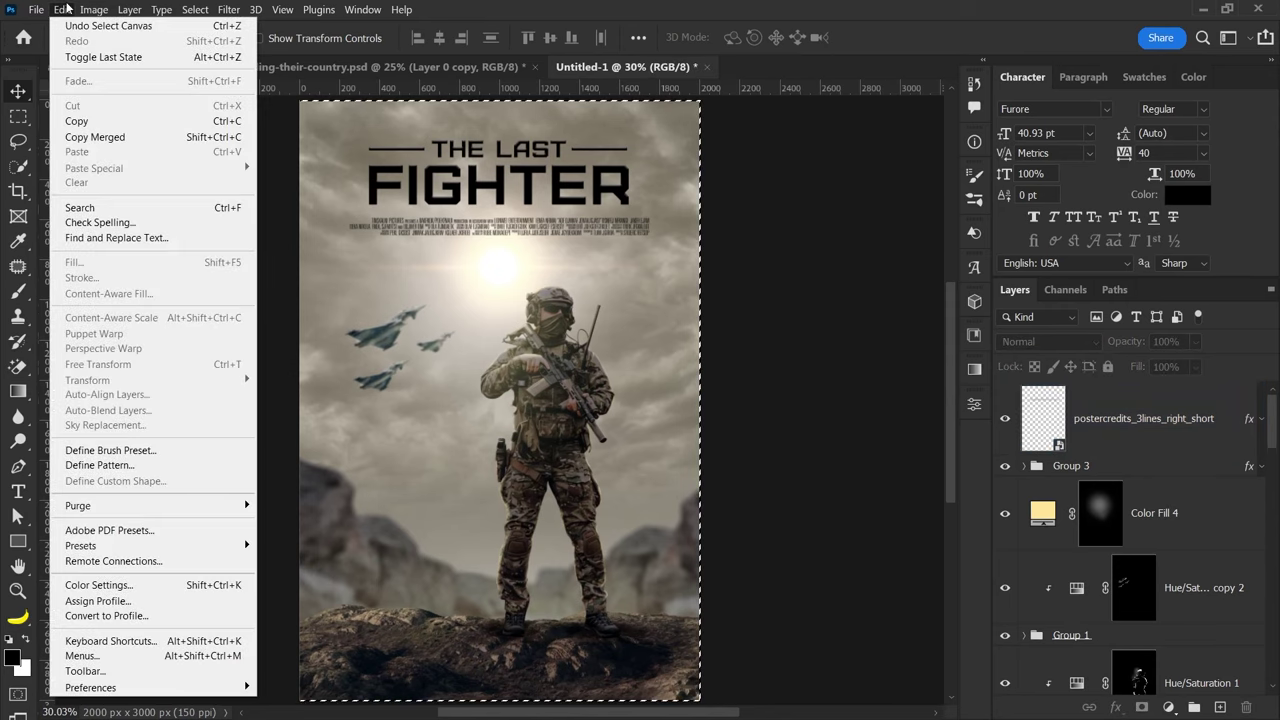
click(112, 136)
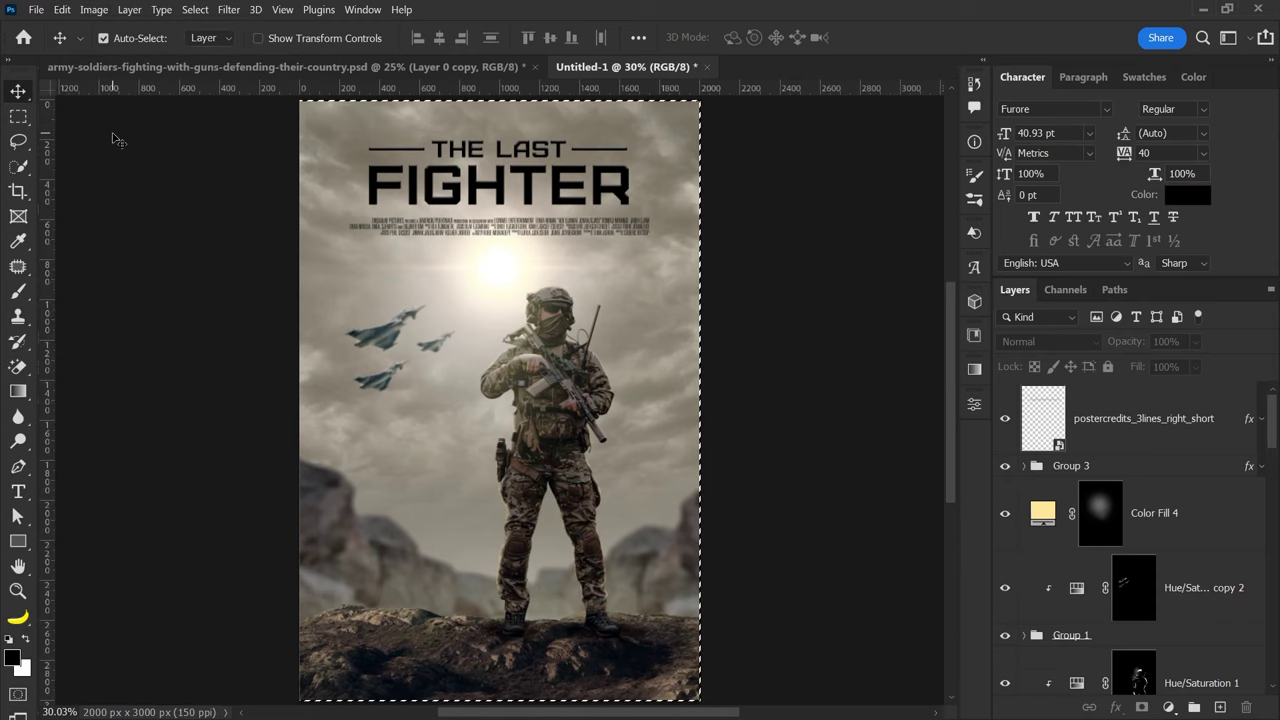
key(ctrl+v)
key(ctrl)
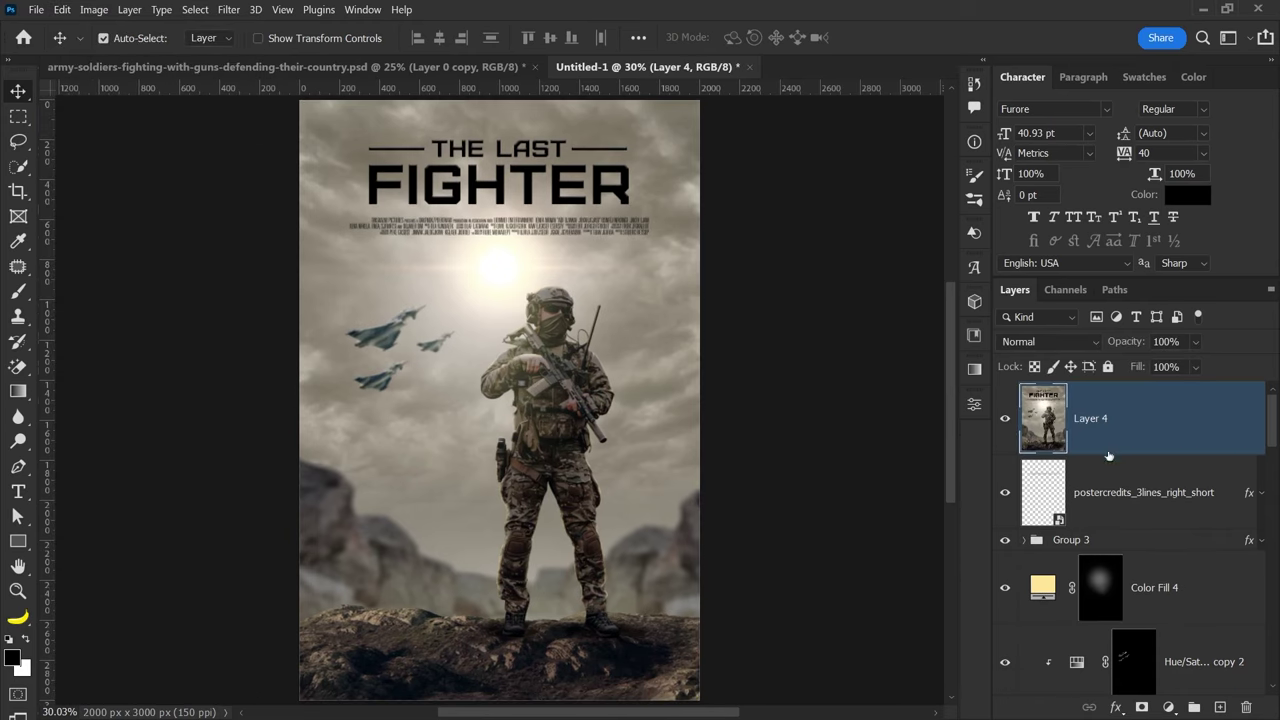
- Convert the merged Layer 4 to a smart object and apply the Camera Raw Filter
right_click(1176, 418)
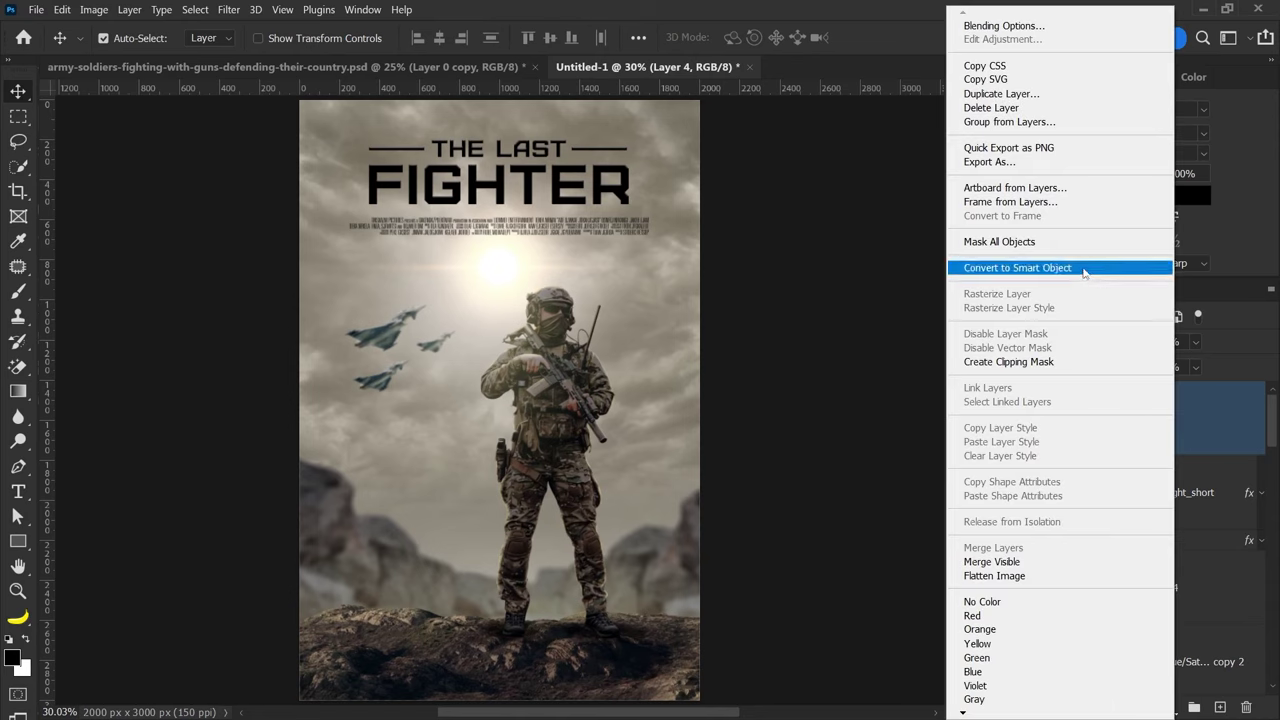
click(1110, 268)
click(229, 9)
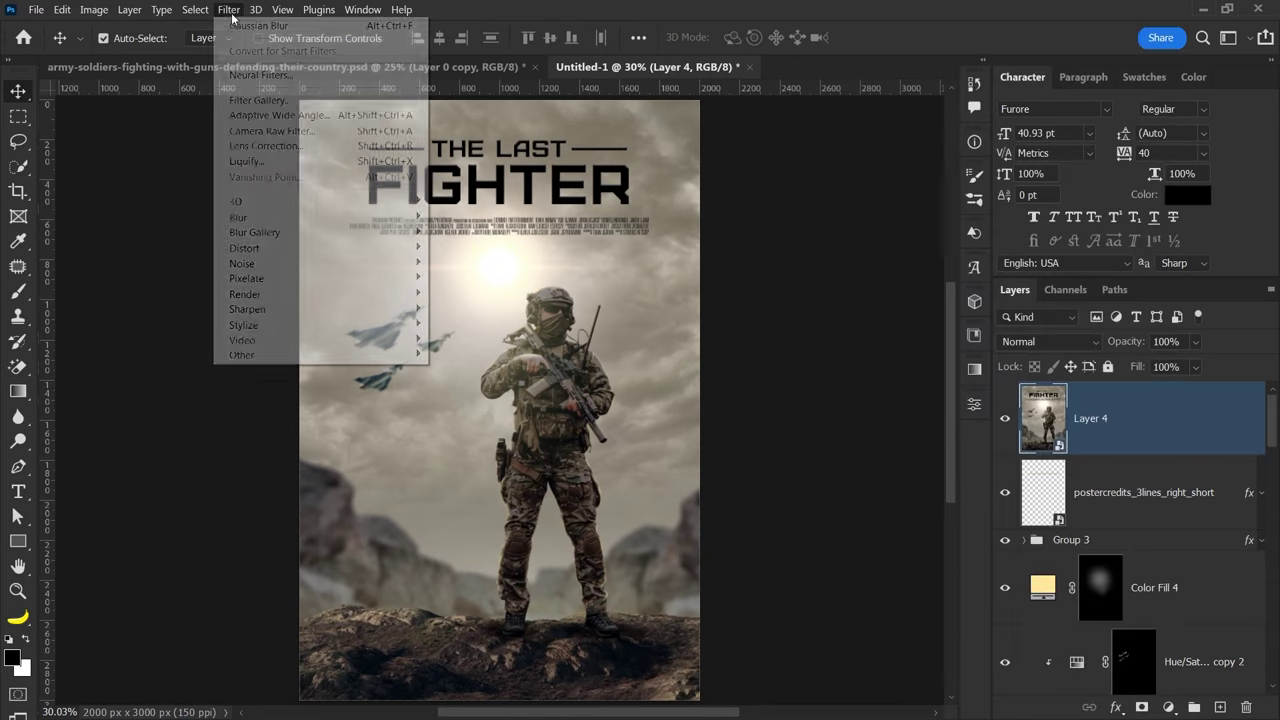
click(266, 134)
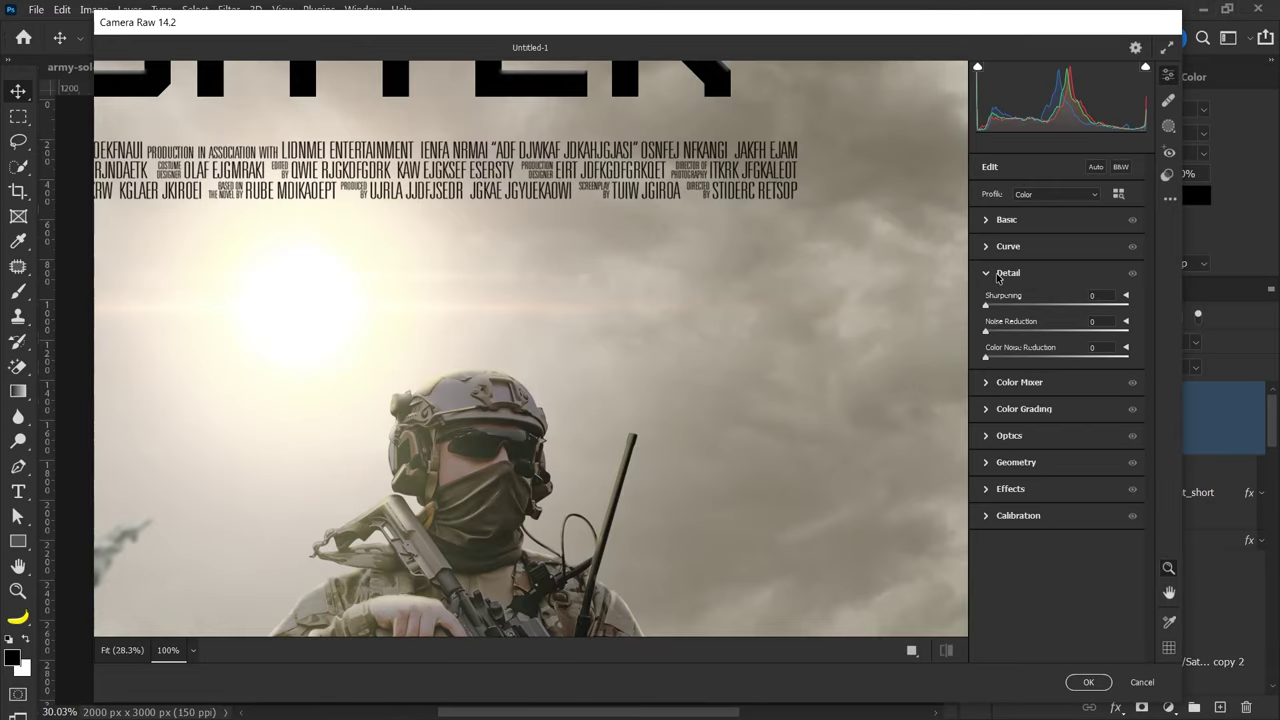
- In Camera Raw Basic, raise contrast slightly, set Whites to +20, lift blacks and add vibrance
click(990, 273)
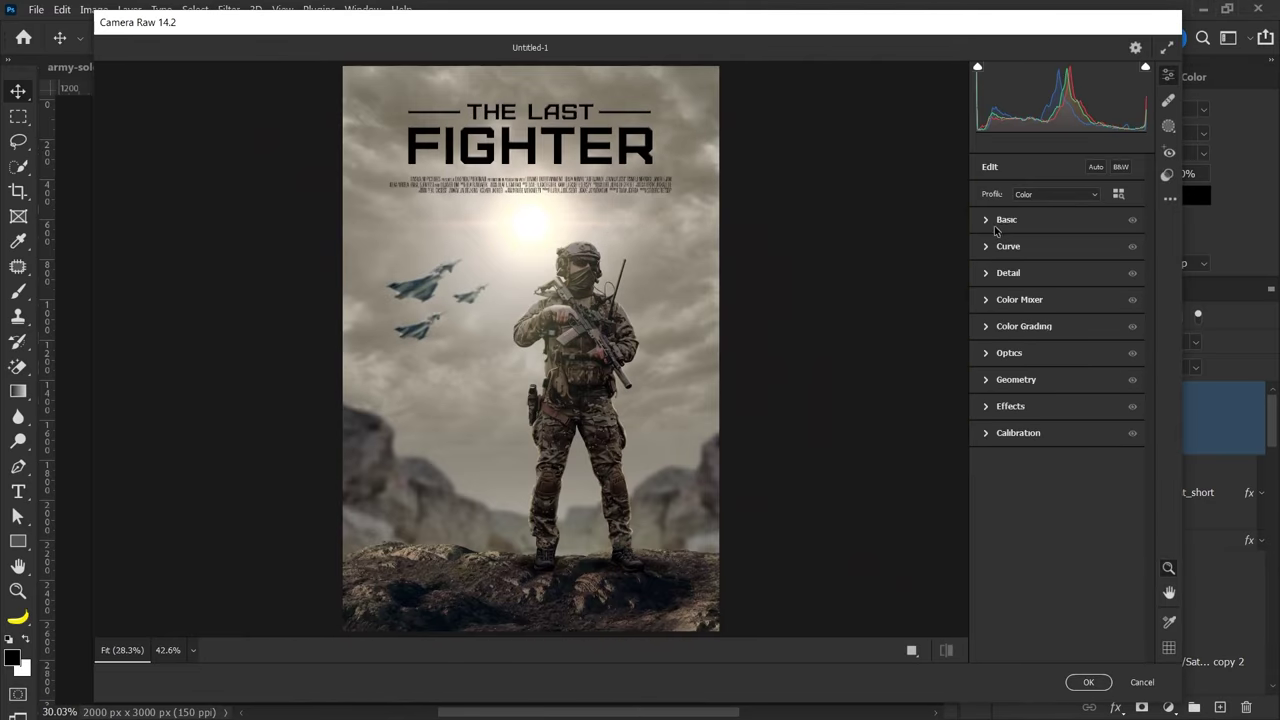
click(989, 221)
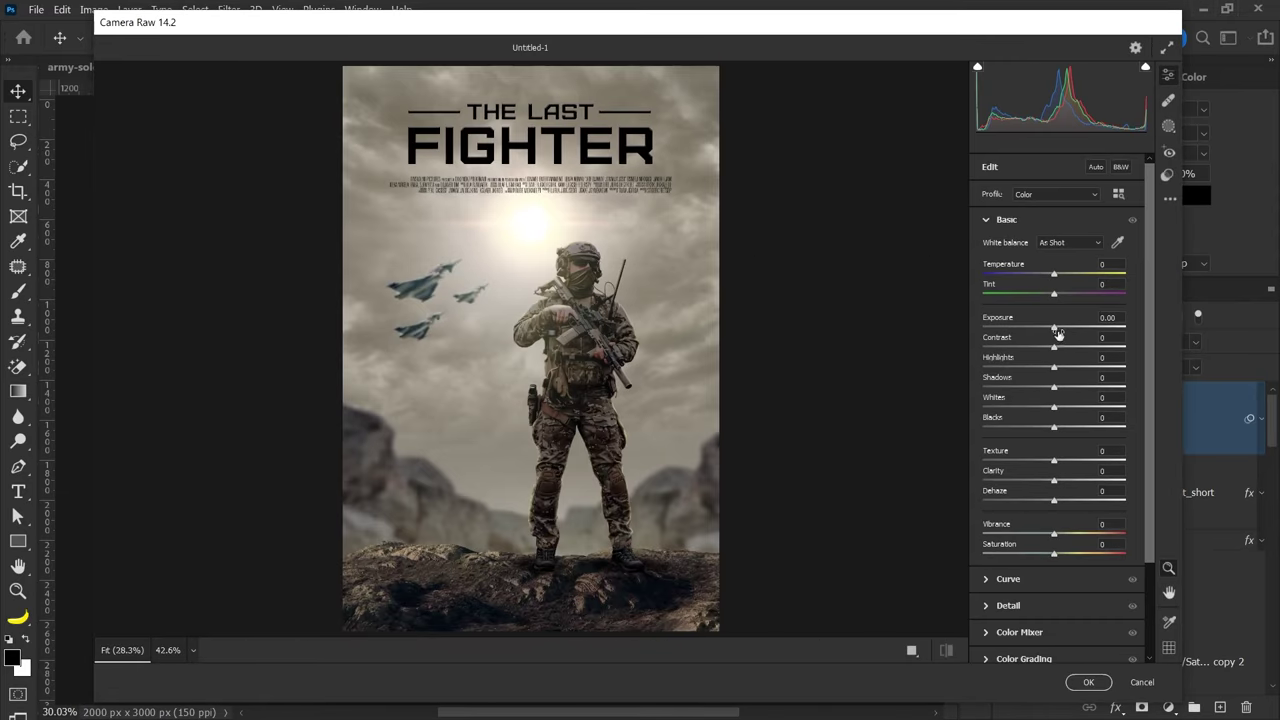
drag(1054, 347, 1060, 396)
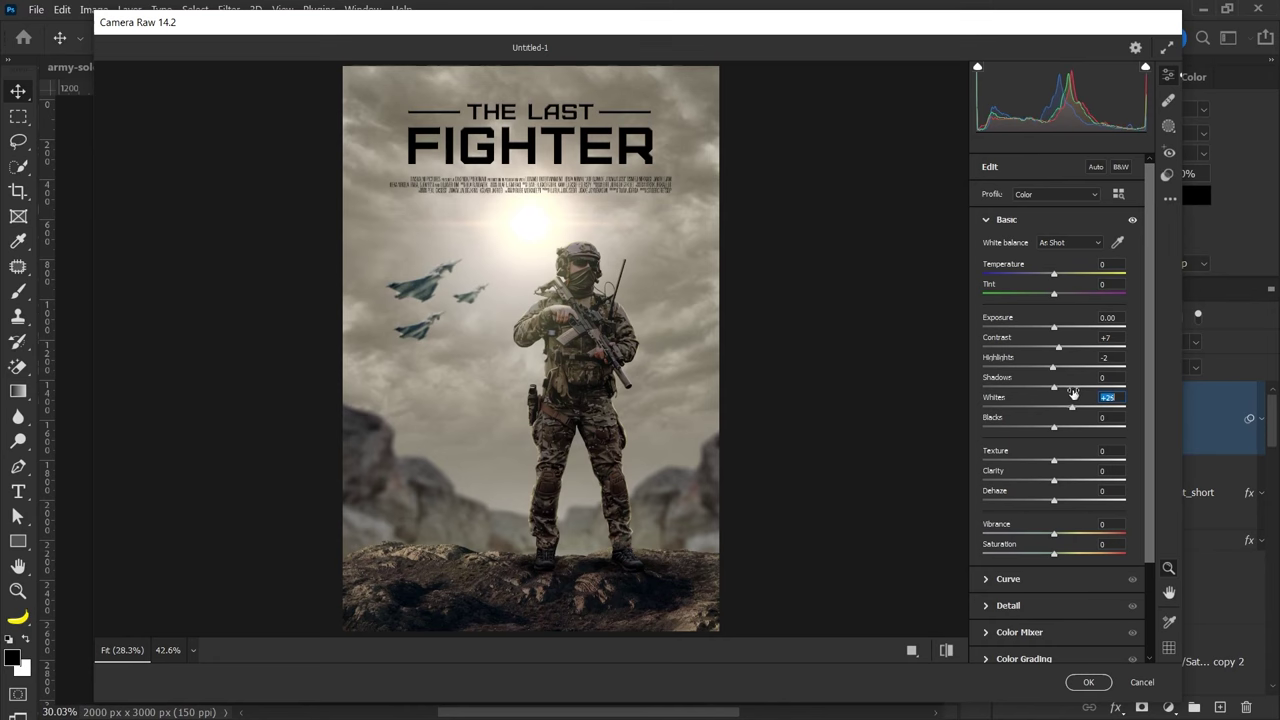
double_click(1059, 394)
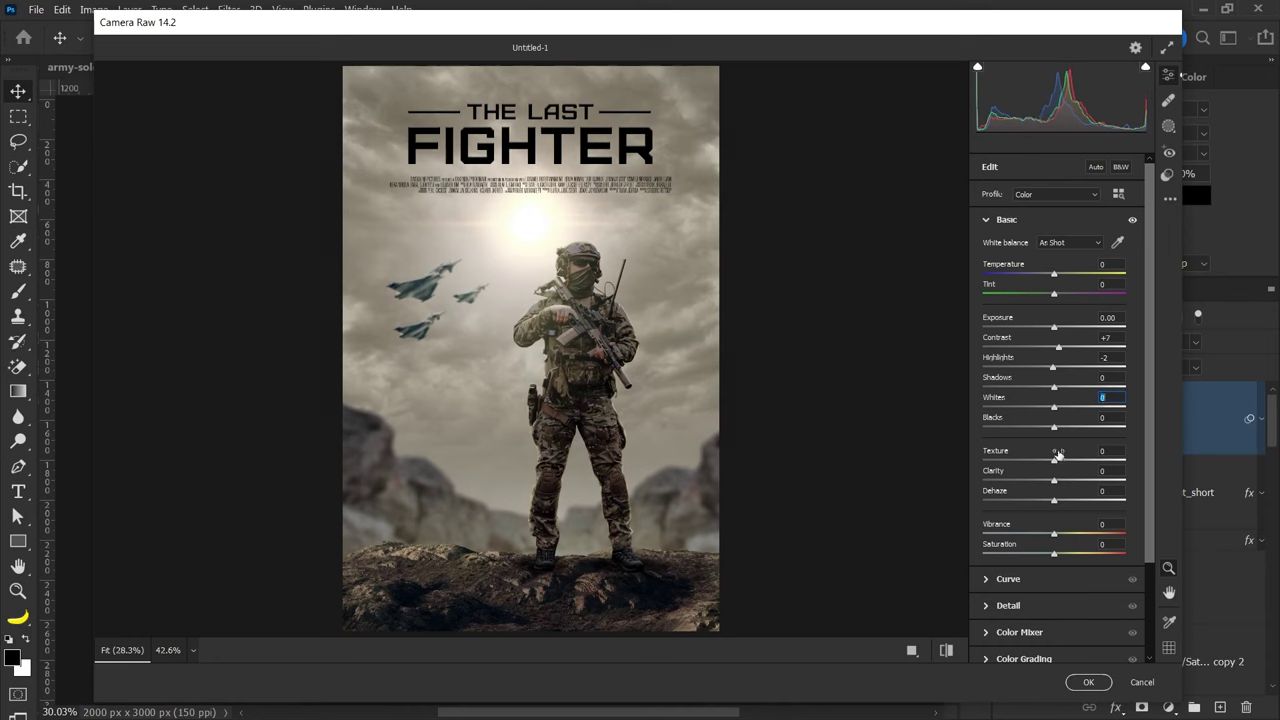
mouse_move(1063, 401)
mouse_down()
mouse_move(1082, 464)
mouse_move(1072, 485)
mouse_up()
drag(1053, 533, 1060, 533)
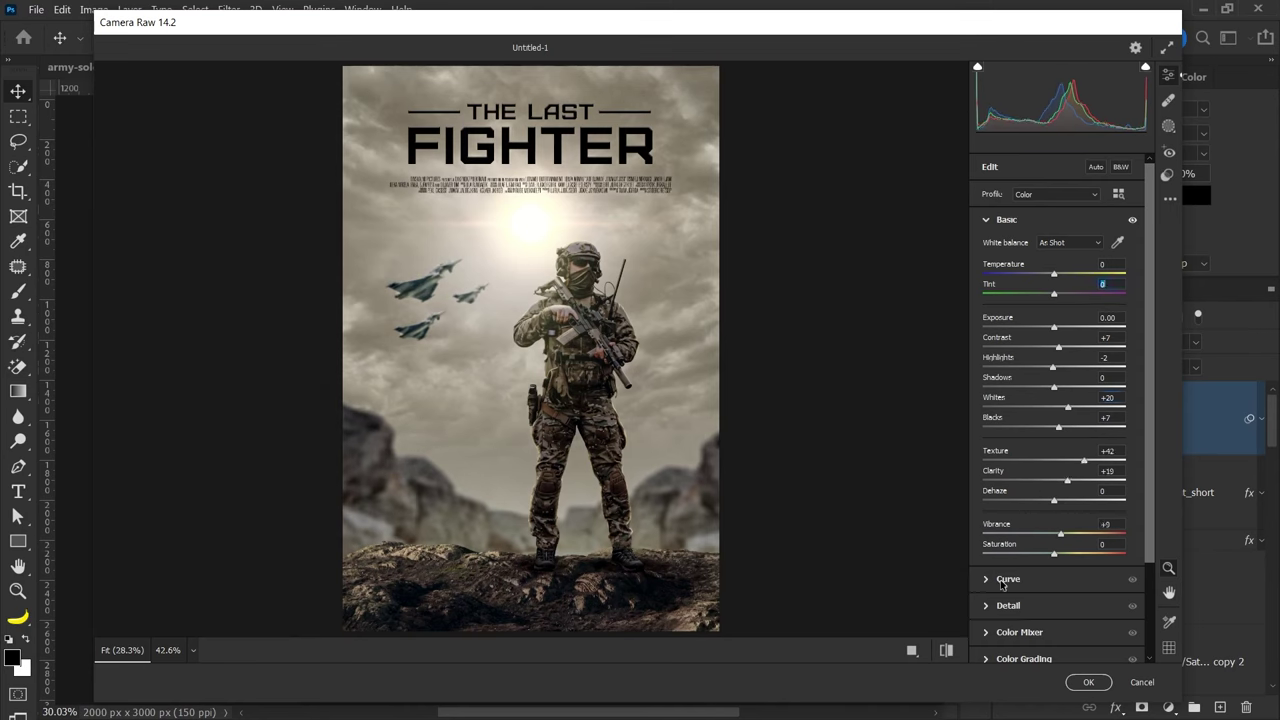
- Raise the highlight point on the Camera Raw tone curve and add a curve point
click(1002, 579)
drag(1106, 314, 1106, 306)
click(996, 423)
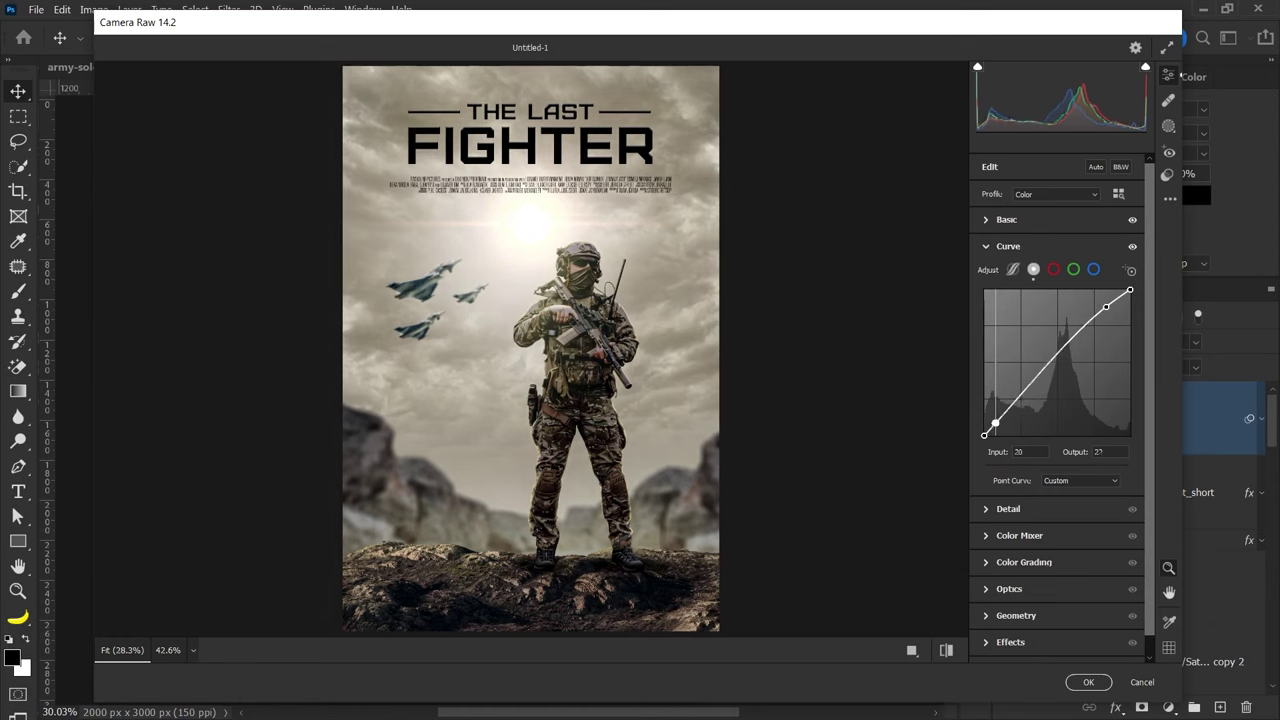
- Zoom in on the soldier and set Detail: Noise Reduction 38, Color Noise Reduction 36, Sharpening 31
click(986, 511)
drag(525, 356, 648, 325)
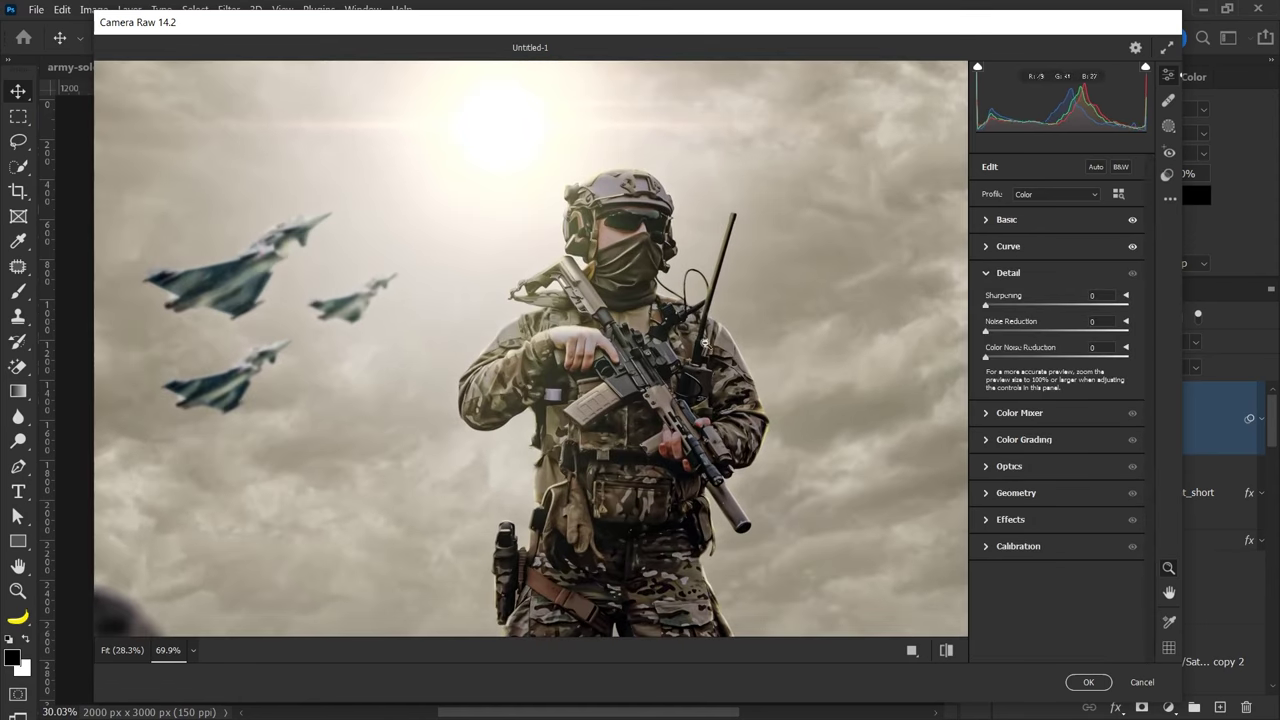
mouse_move(988, 336)
mouse_down()
mouse_move(1050, 336)
mouse_move(1037, 358)
mouse_up()
drag(1010, 305, 985, 305)
scroll(617, 250, up, 3)
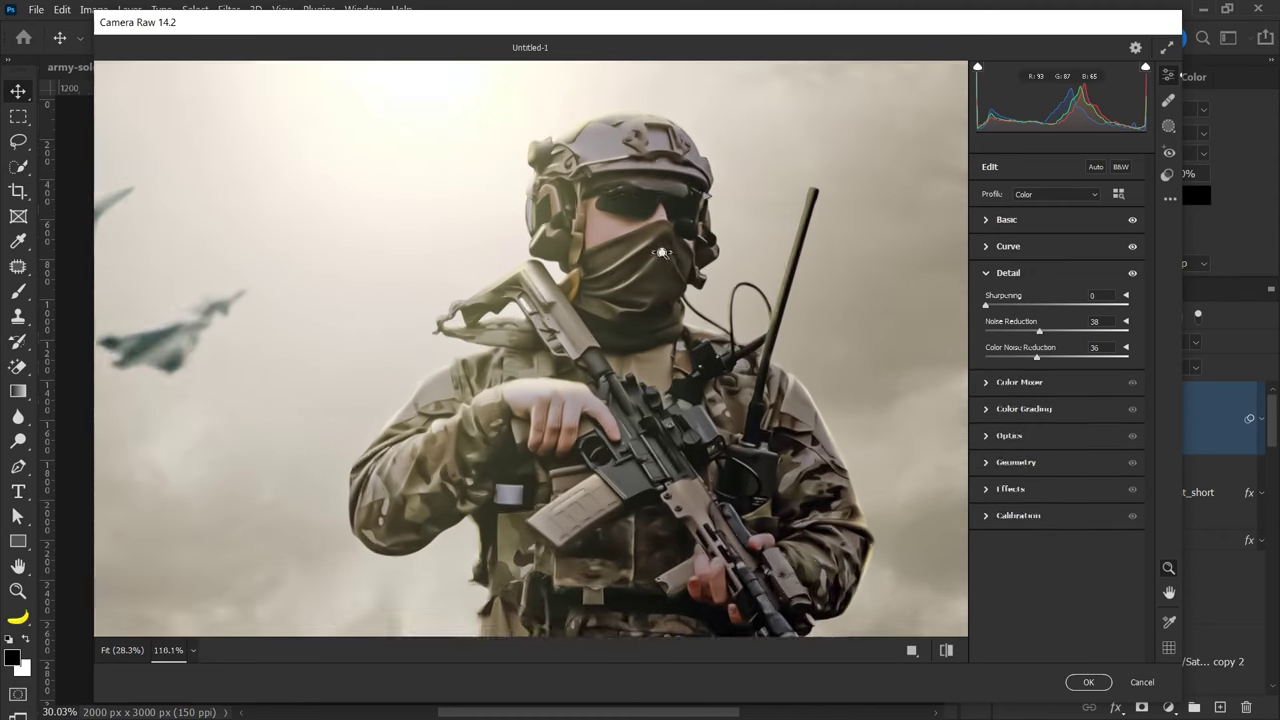
mouse_move(987, 305)
mouse_down()
mouse_move(1008, 305)
mouse_move(995, 309)
mouse_up()
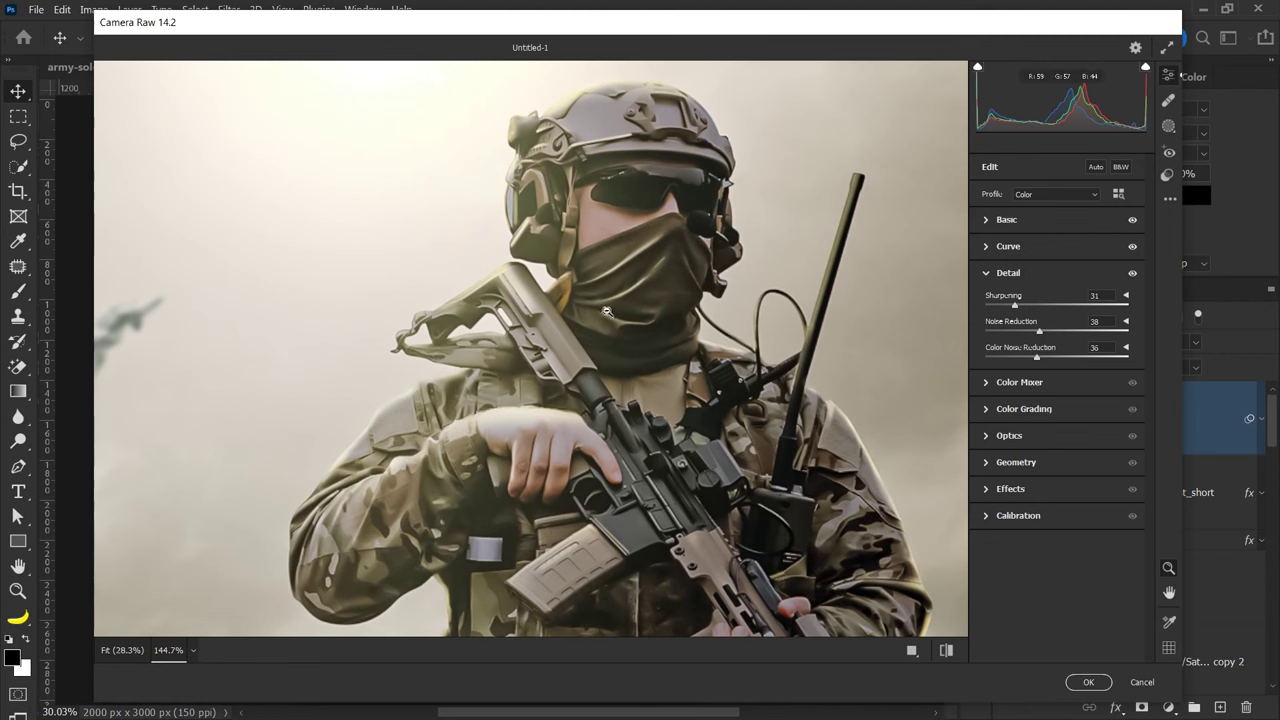
scroll(605, 312, down, 2)
scroll(600, 330, down, 2)
scroll(593, 355, down, 1)
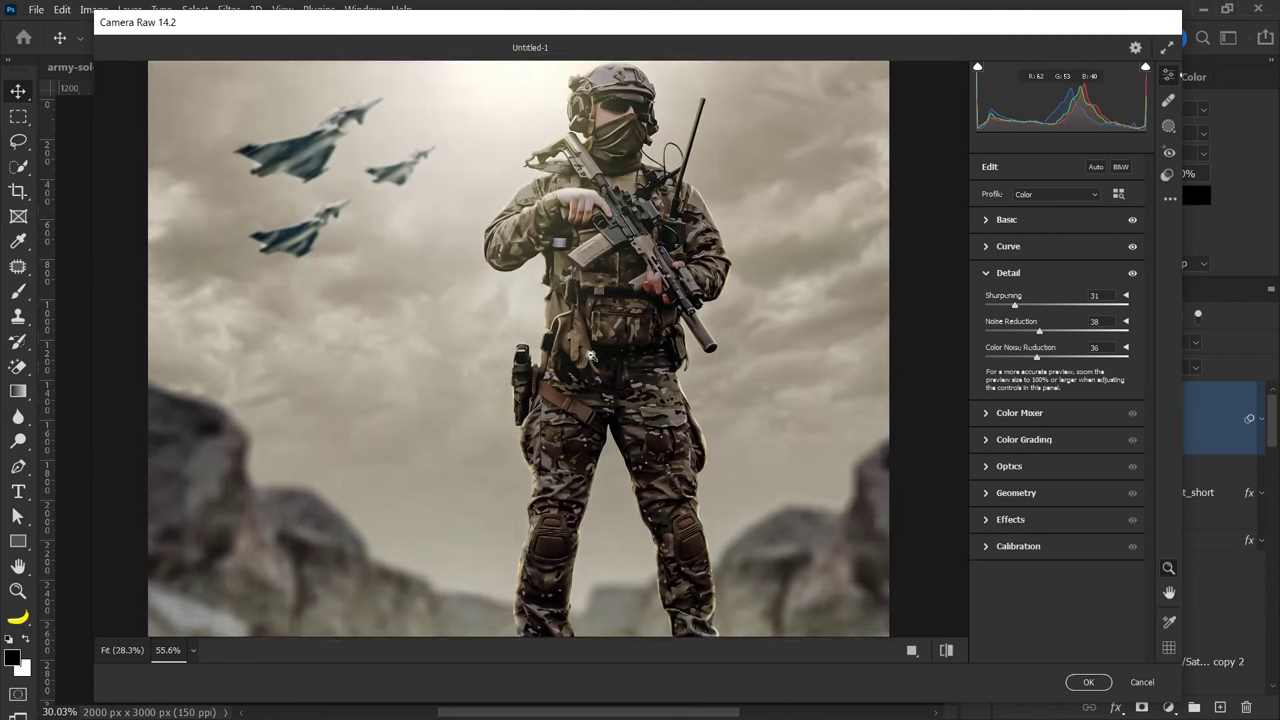
scroll(593, 355, down, 2)
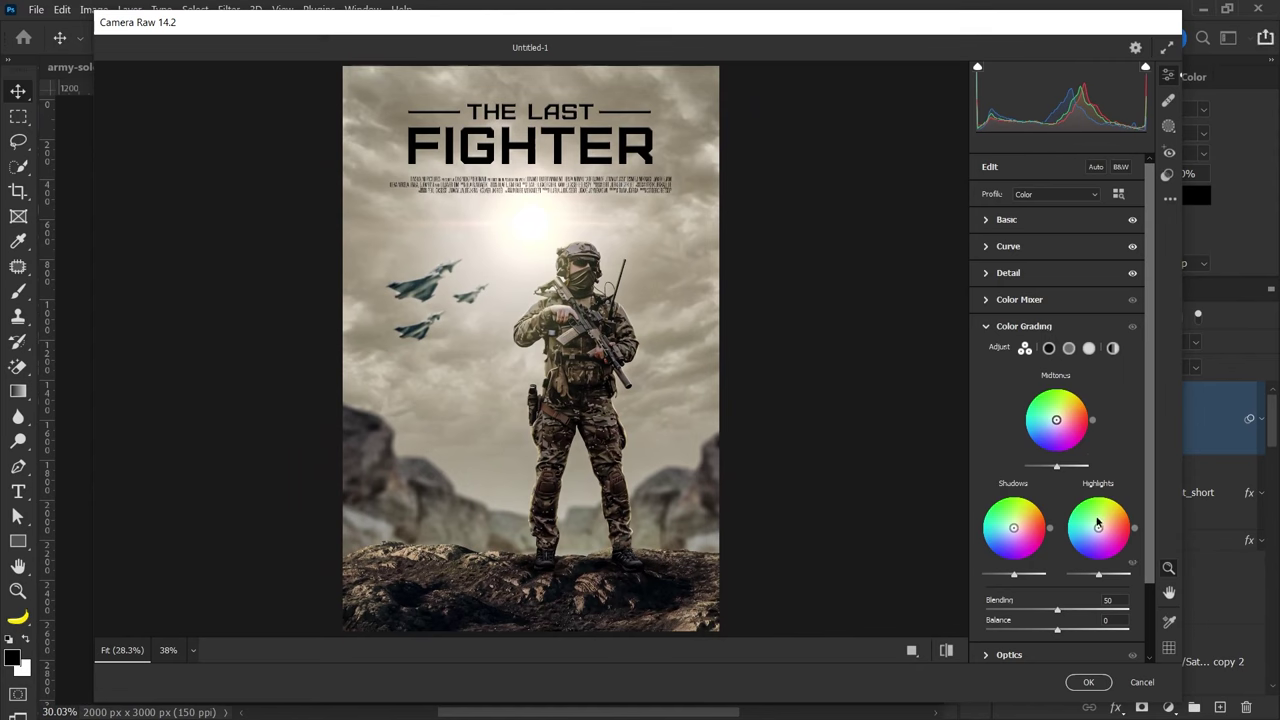
- Tint the midtones slightly red, shadows faintly purple and highlights slightly green in Color Grading
drag(1056, 420, 1058, 416)
drag(1014, 531, 1014, 533)
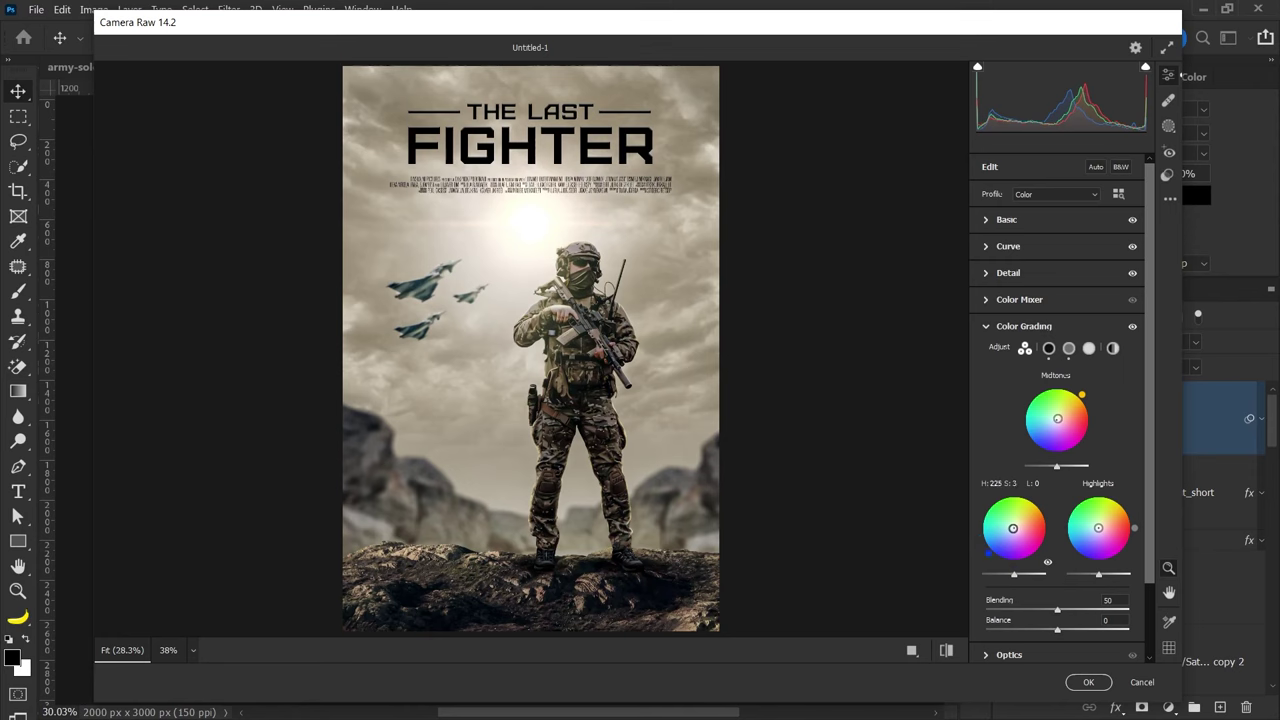
drag(1098, 528, 1096, 526)
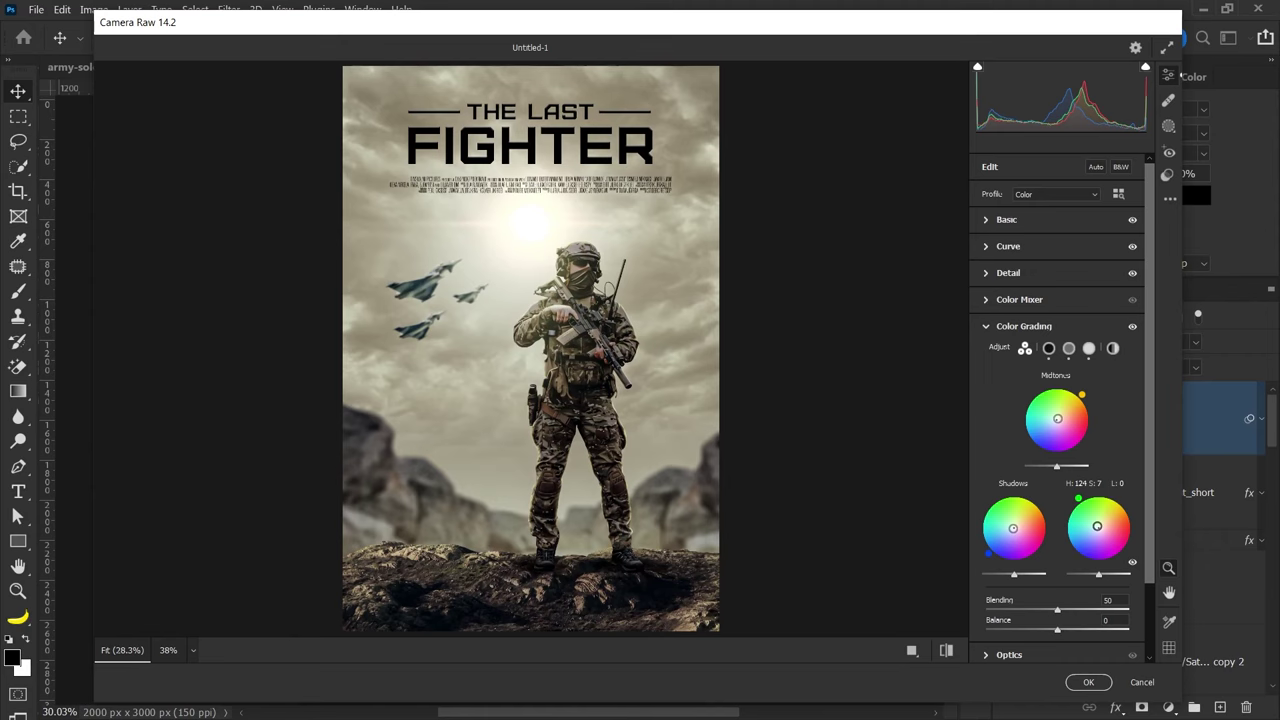
- Apply the finished Camera Raw grade to Layer 4 and deselect the layer
click(985, 330)
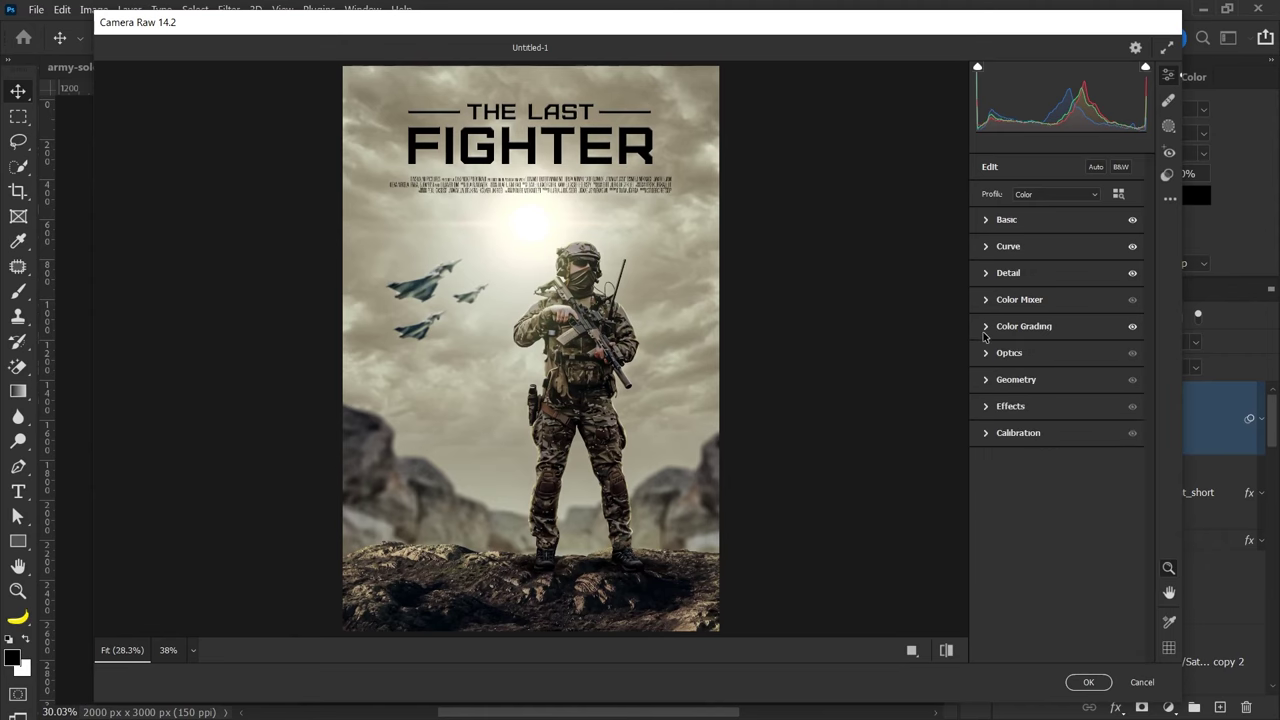
click(1090, 682)
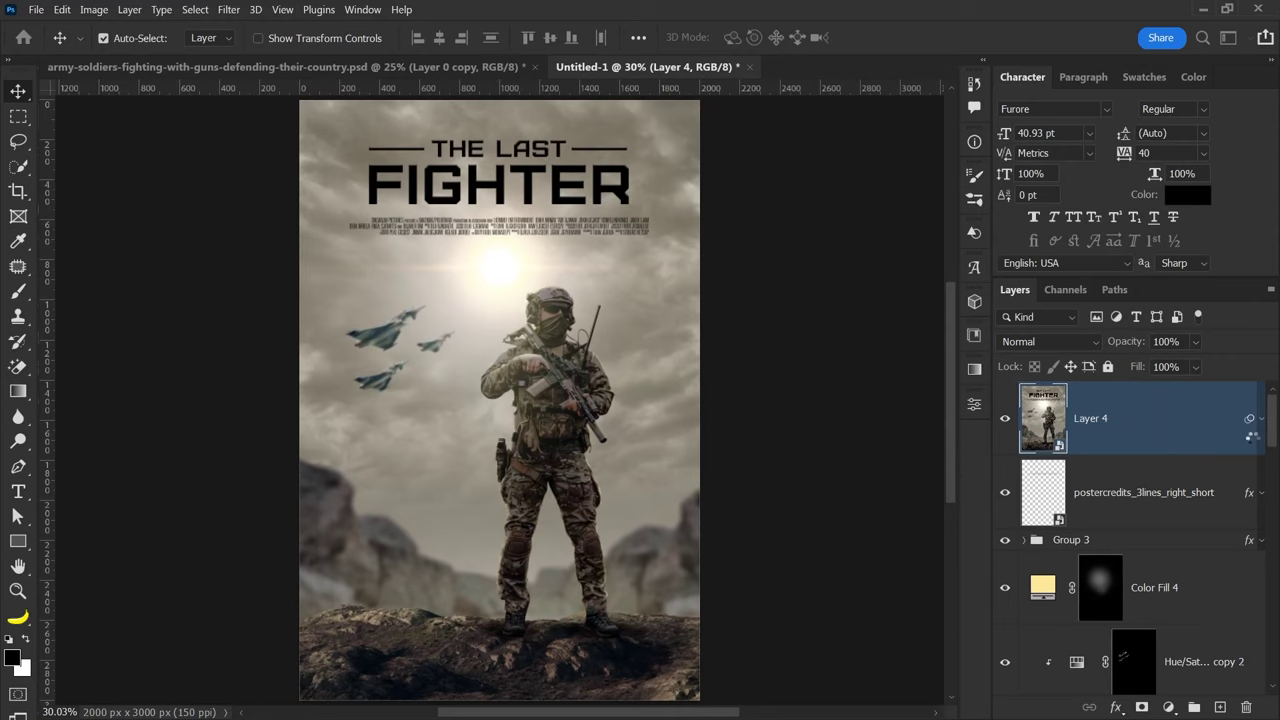
click(768, 436)
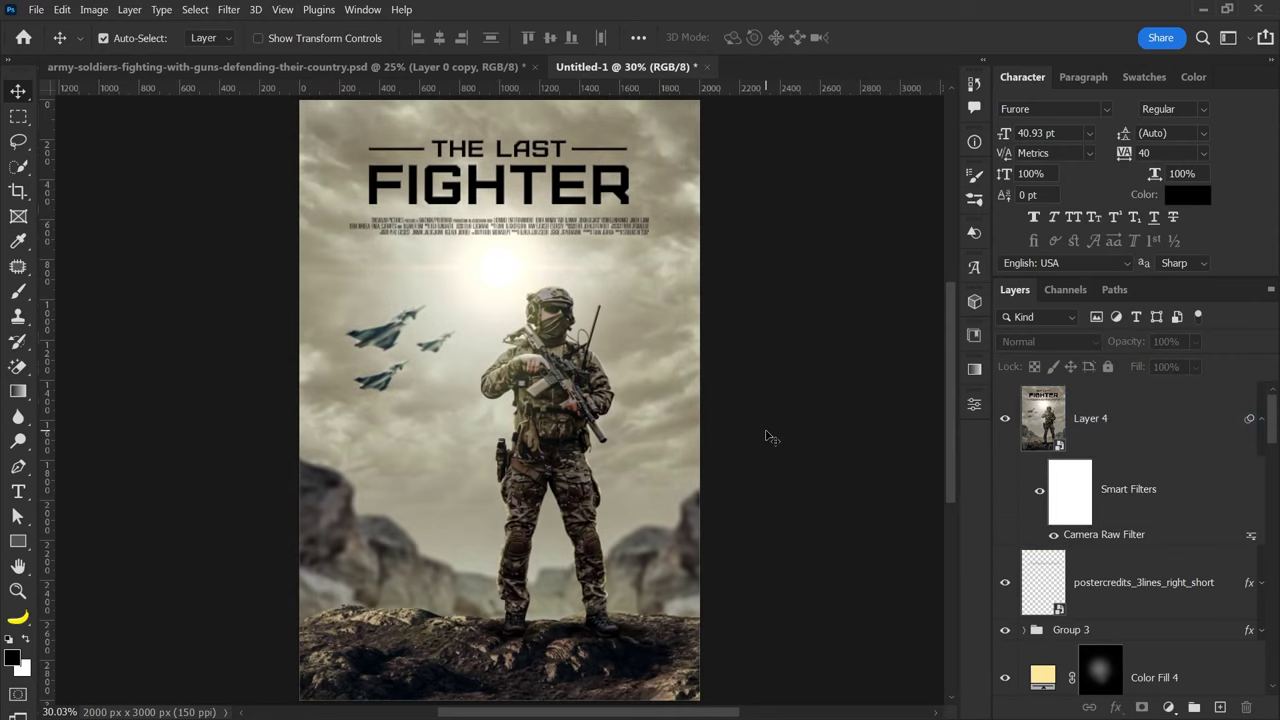